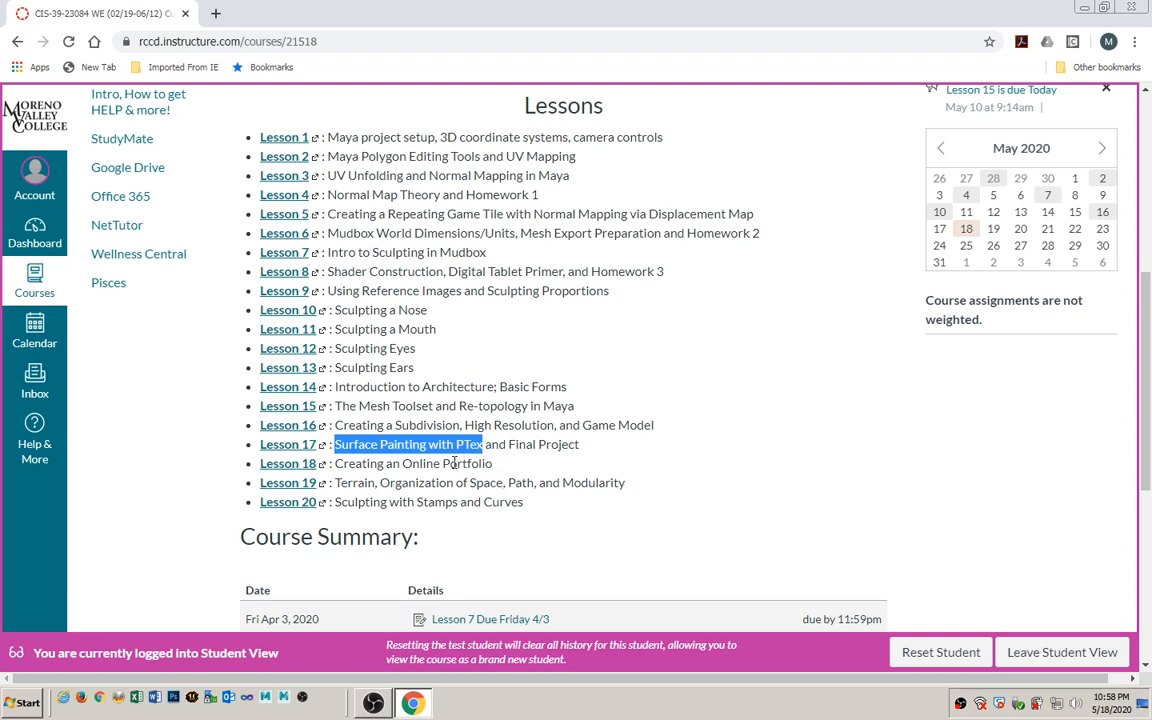
Open the Lesson 17 page of the course and highlight its Stencil_Tips_PTEX.docx handout line.
{"action": "left_click", "coordinate": [287, 444]}
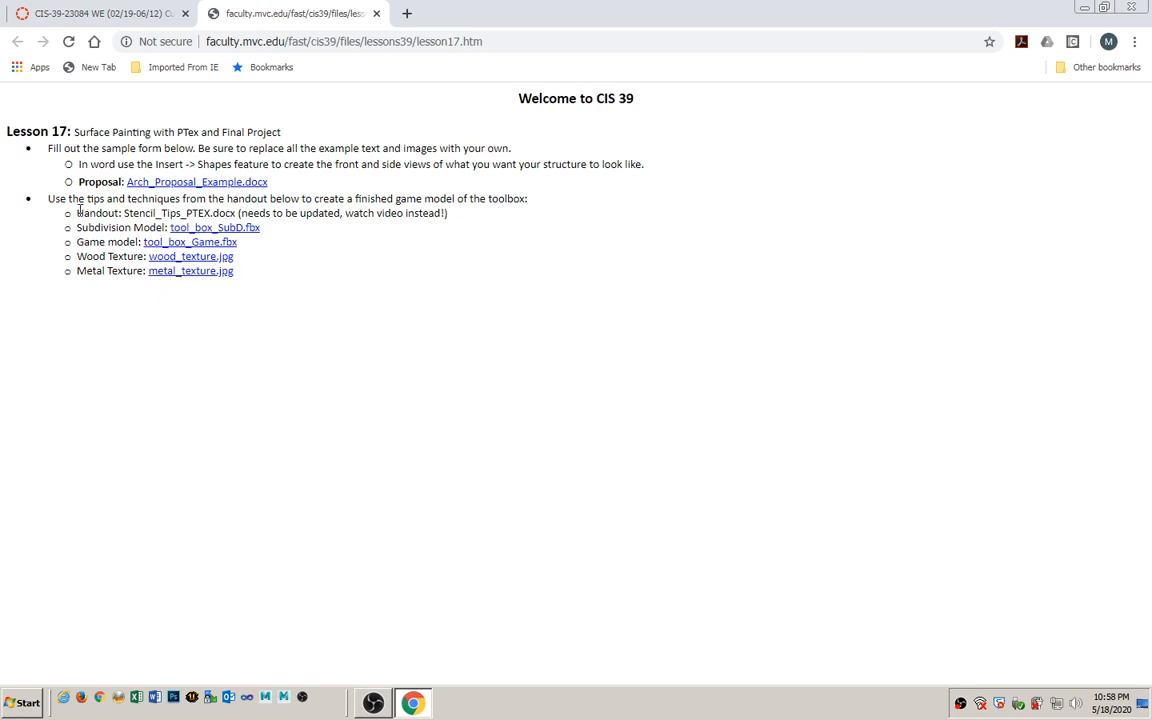
{"action": "left_click_drag", "start_coordinate": [79, 210], "coordinate": [450, 214]}
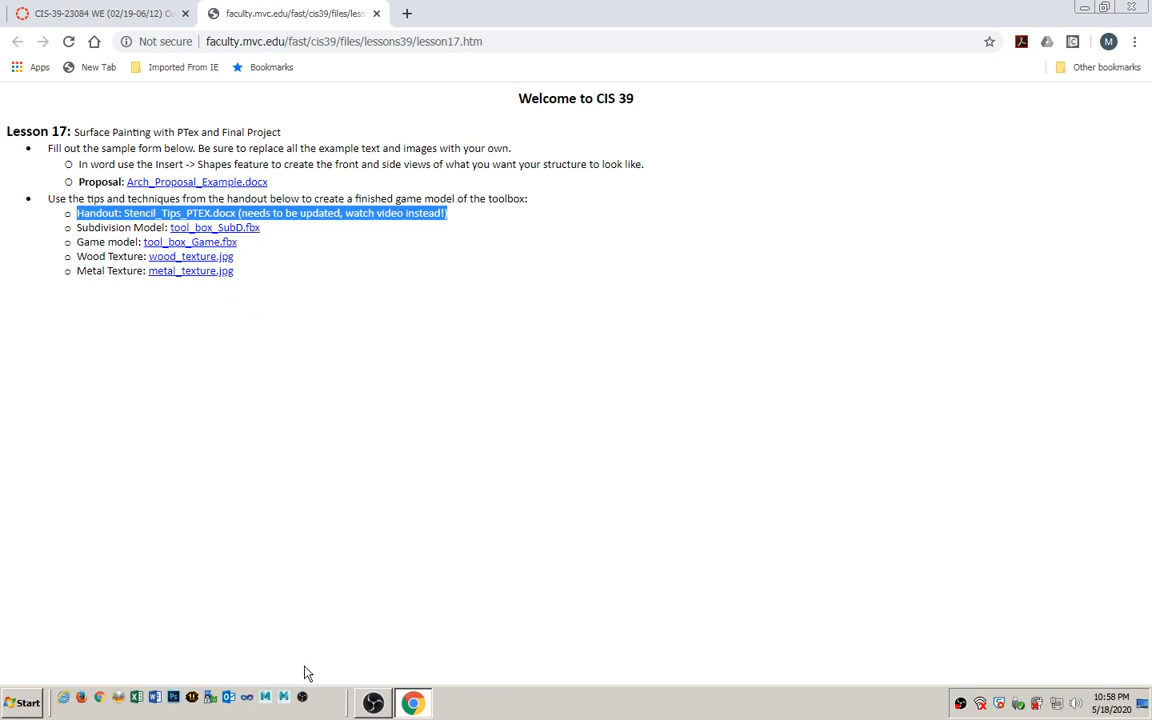
Launch Autodesk Maya 2017, switch to it and change the menu set from Animation to Modeling.
{"action": "left_click", "coordinate": [266, 700]}
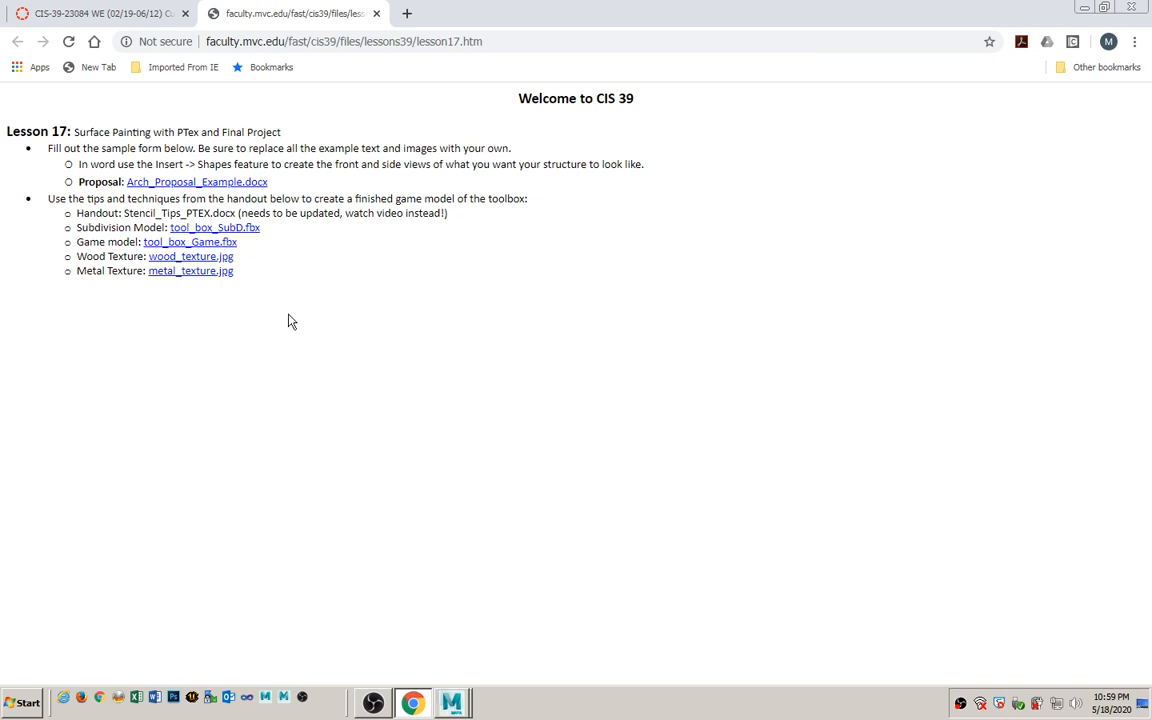
{"action": "left_click", "coordinate": [452, 705]}
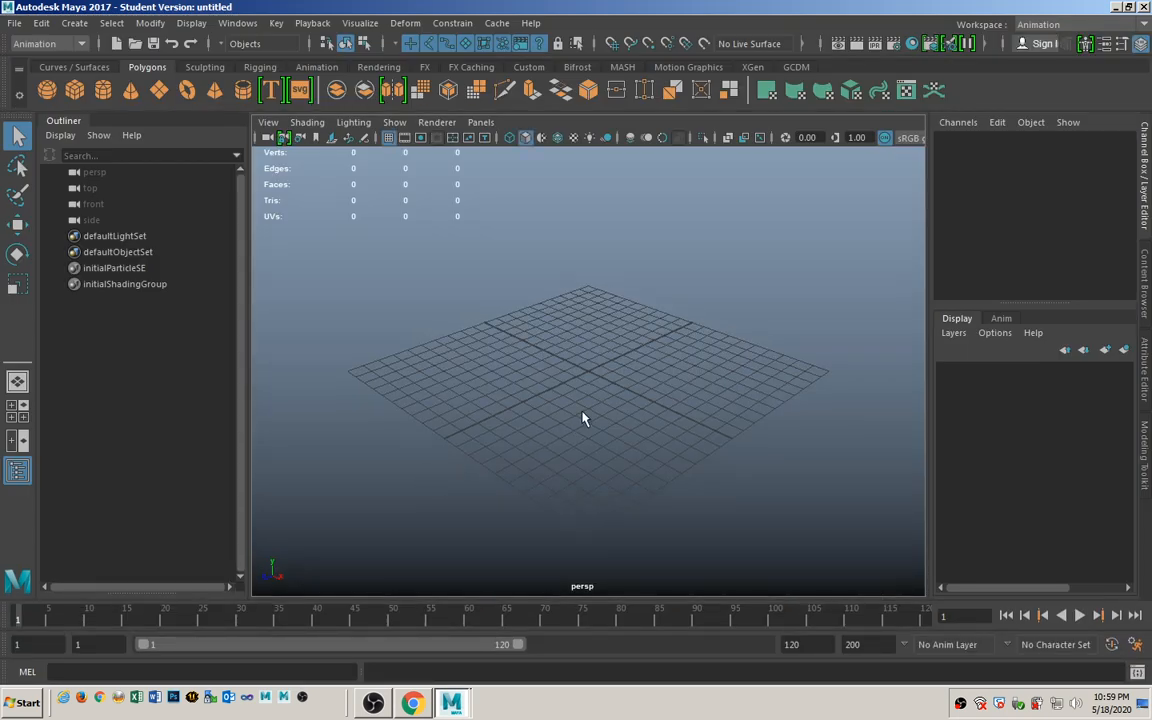
{"action": "left_click", "coordinate": [82, 45]}
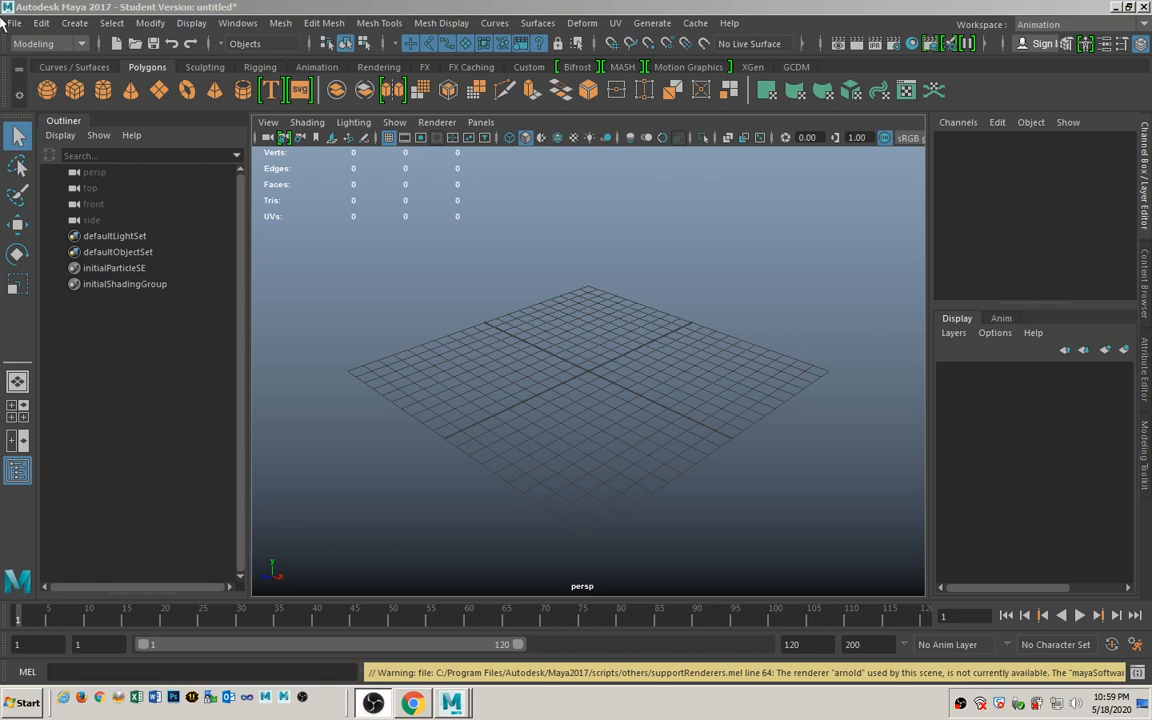
Create a new project named PTex_Project on the Desktop with the default primary project locations.
{"action": "left_click", "coordinate": [15, 22]}
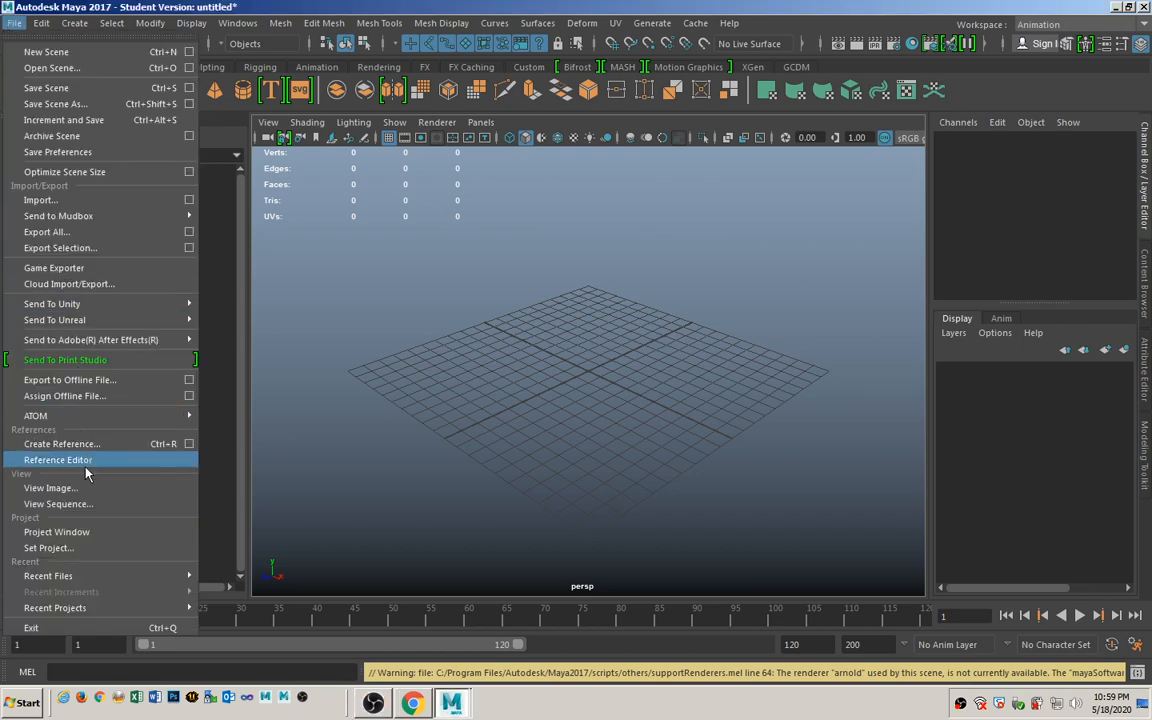
{"action": "left_click", "coordinate": [85, 531]}
{"action": "left_click", "coordinate": [772, 212]}
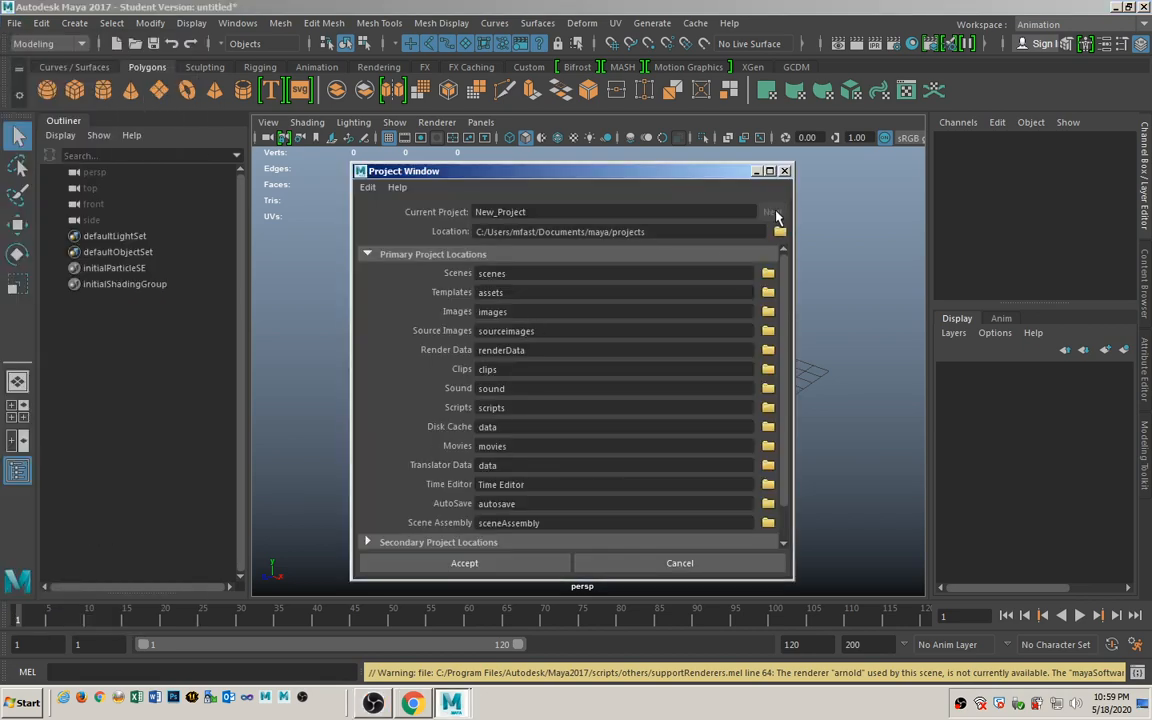
{"action": "left_click_drag", "start_coordinate": [494, 213], "coordinate": [476, 208]}
{"action": "type", "text": "Tex"}
{"action": "left_click", "coordinate": [779, 231]}
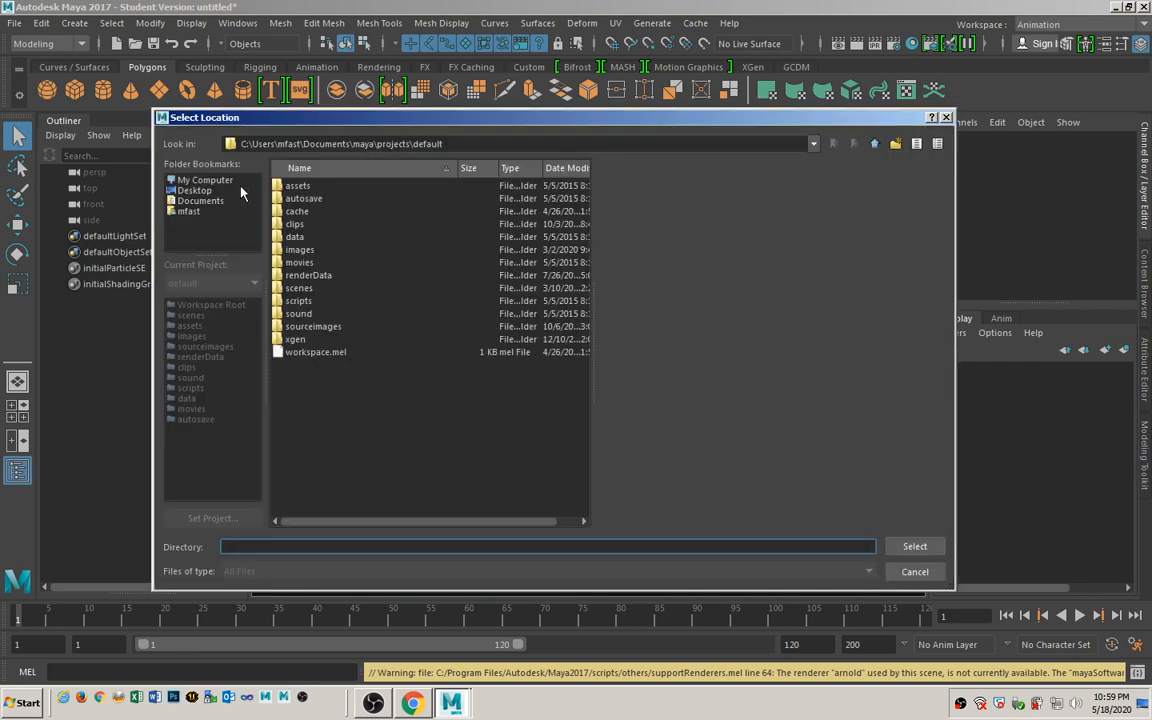
{"action": "left_click", "coordinate": [195, 190]}
{"action": "left_click", "coordinate": [912, 547]}
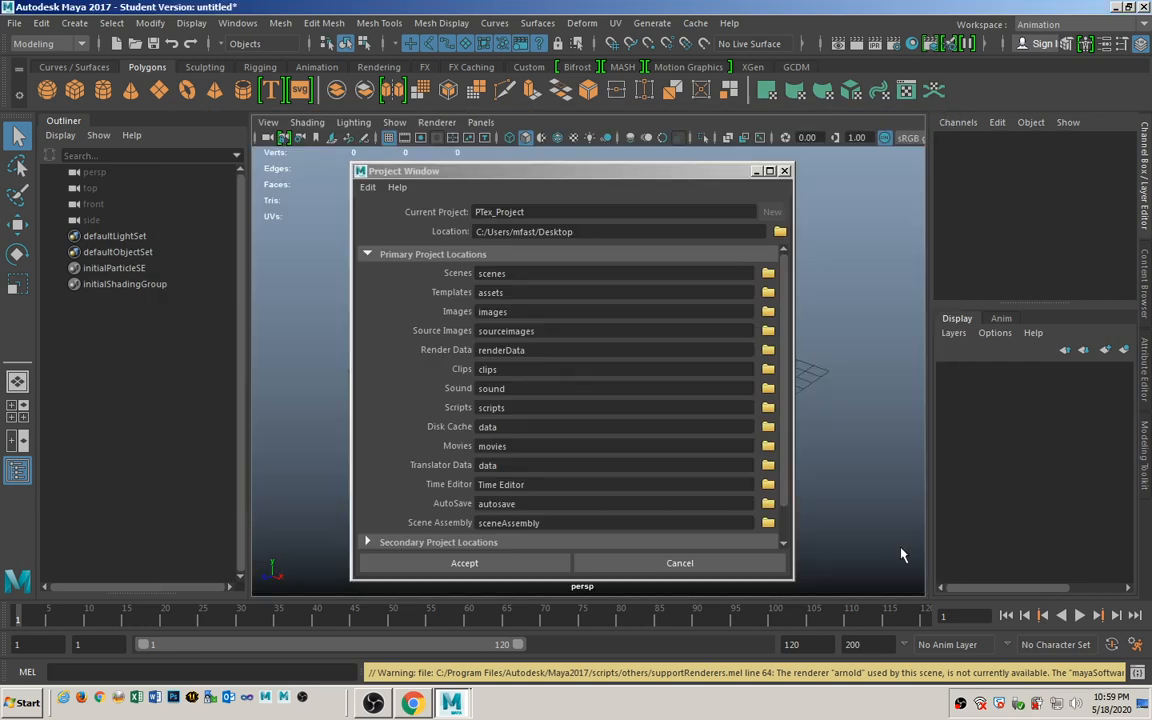
{"action": "left_click", "coordinate": [470, 580]}
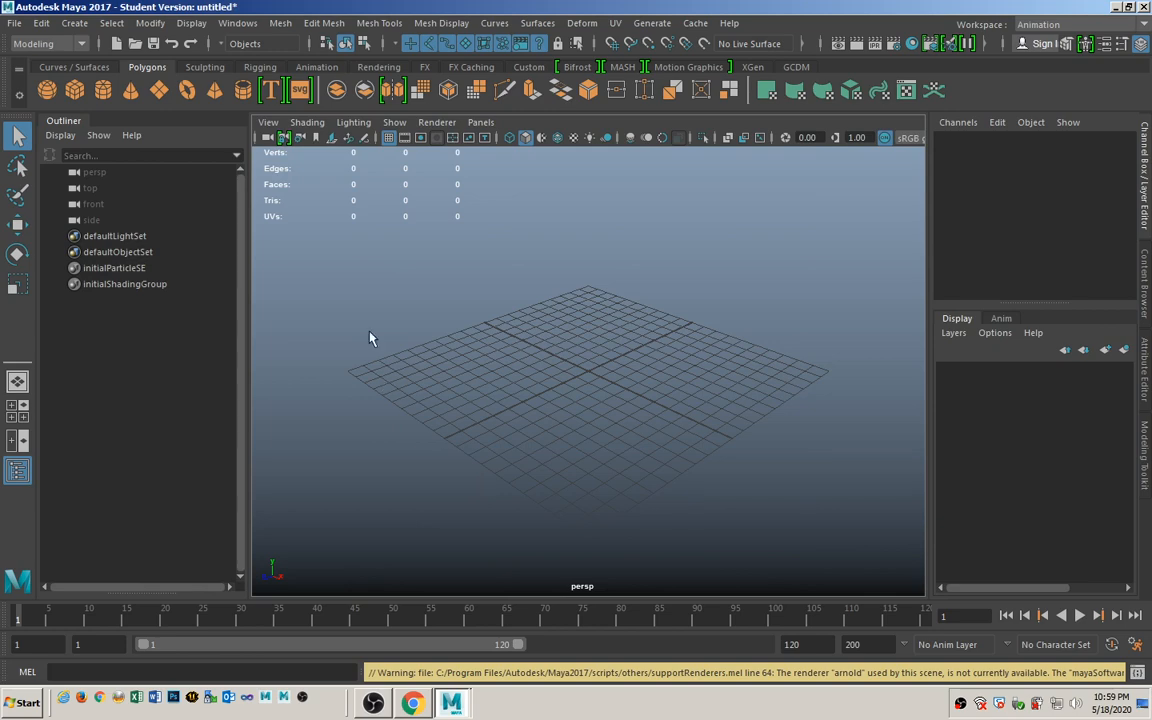
Save the scene as a Maya Binary file named game_model in the project's scenes folder, accepting the student version notice.
{"action": "left_click", "coordinate": [14, 22]}
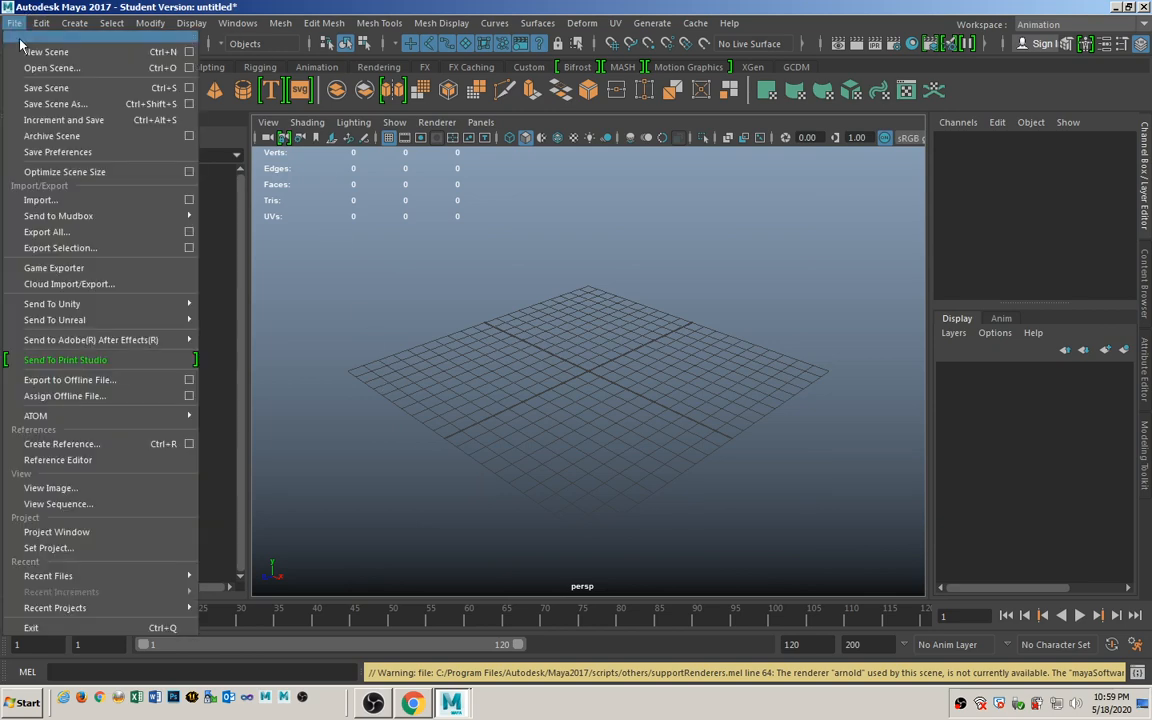
{"action": "left_click", "coordinate": [50, 104]}
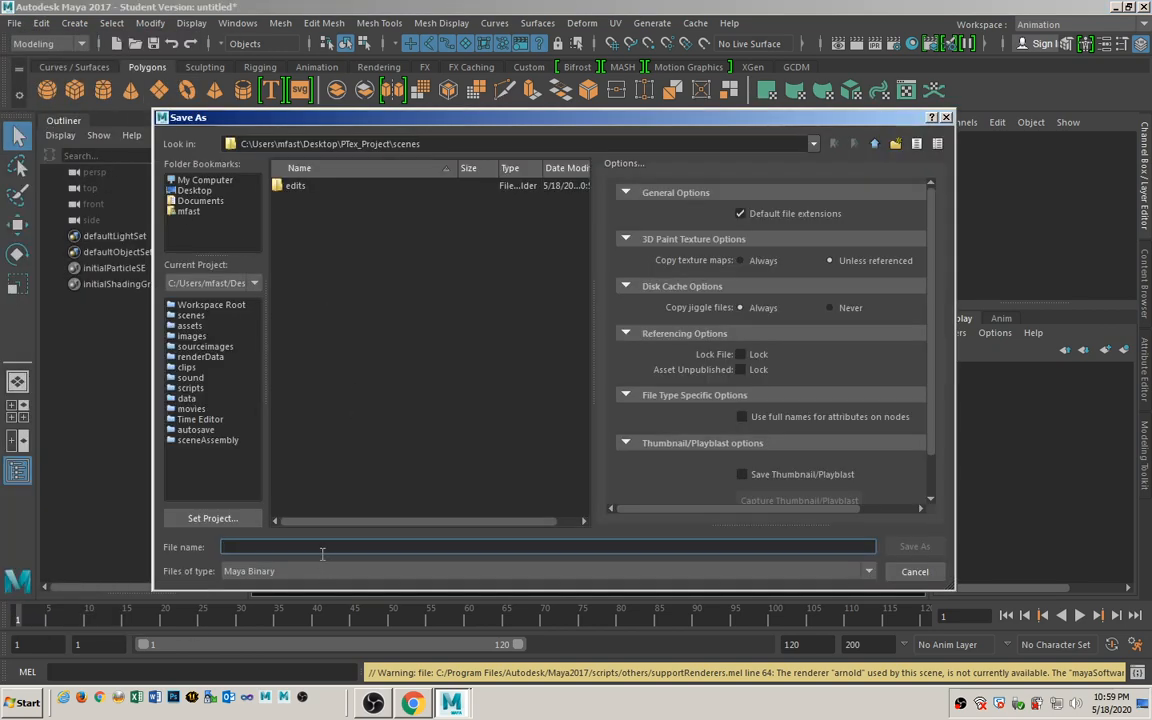
{"action": "type", "text": "game_model"}
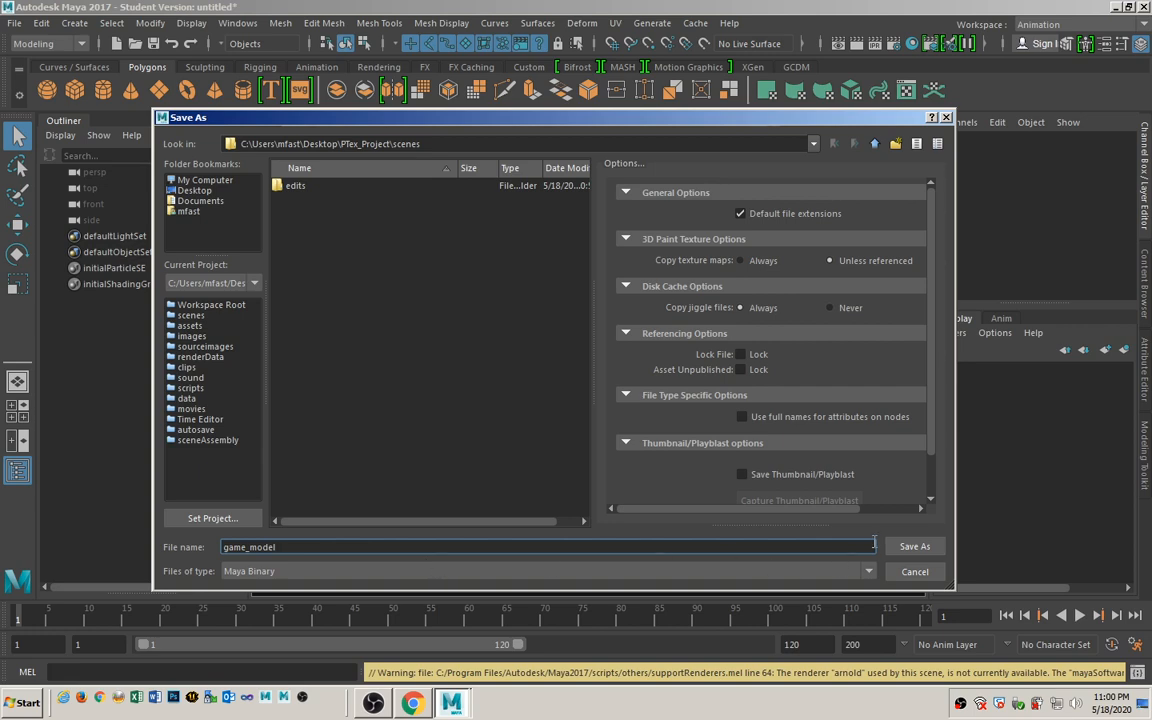
{"action": "left_click", "coordinate": [914, 548]}
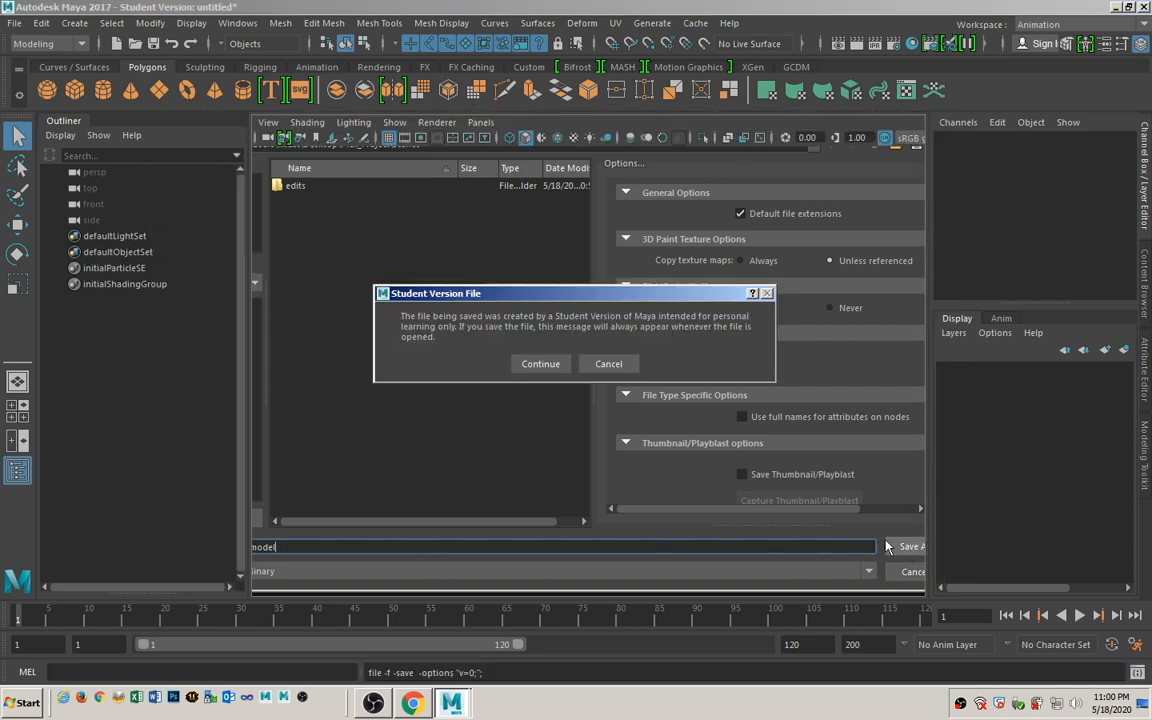
{"action": "left_click", "coordinate": [537, 363]}
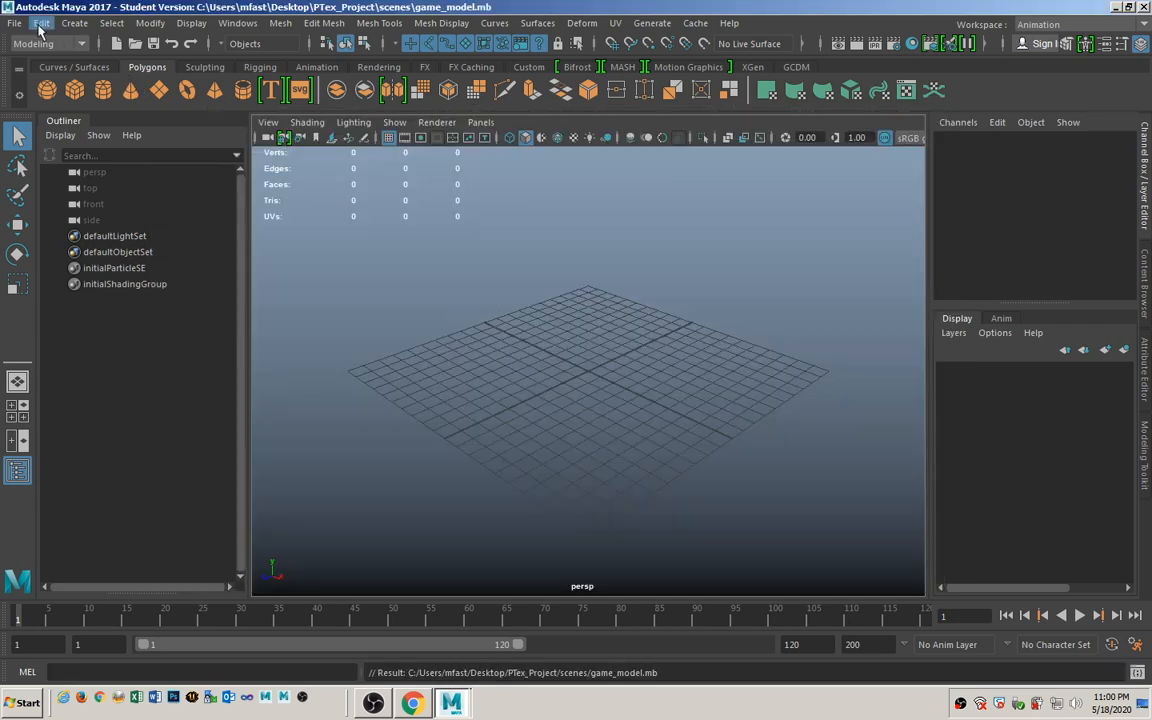
Start an FBX import and browse to the scenes folder of PTex_Project.
{"action": "left_click", "coordinate": [14, 23]}
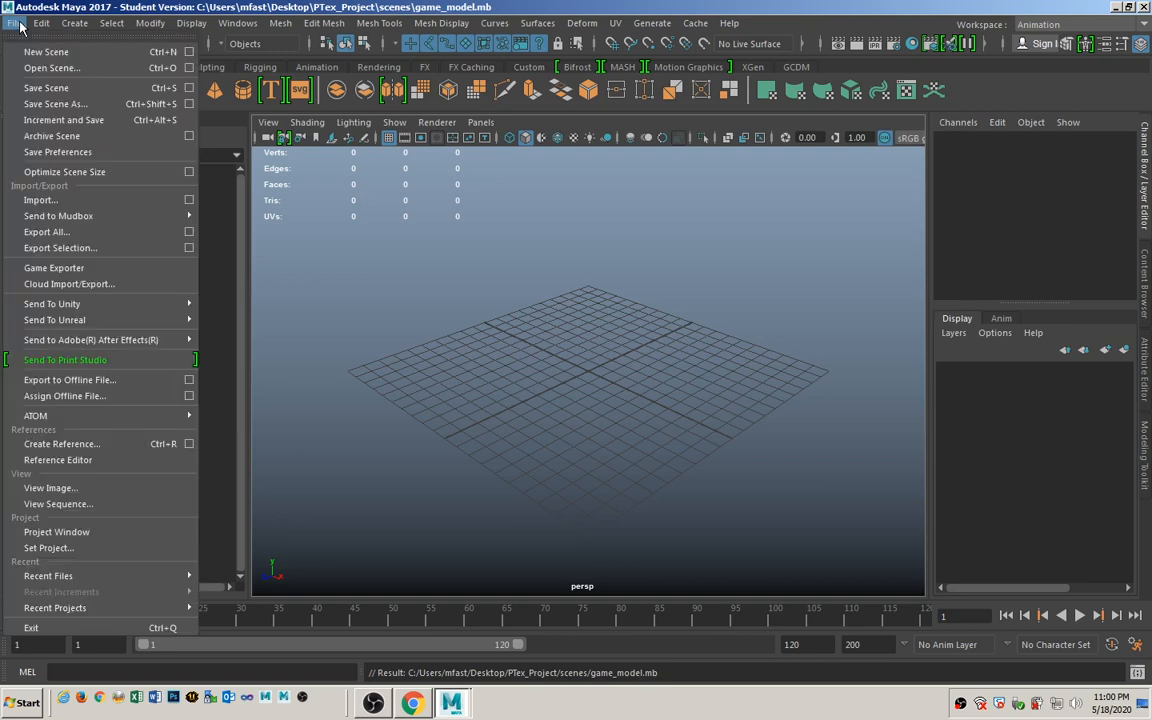
{"action": "left_click", "coordinate": [82, 201]}
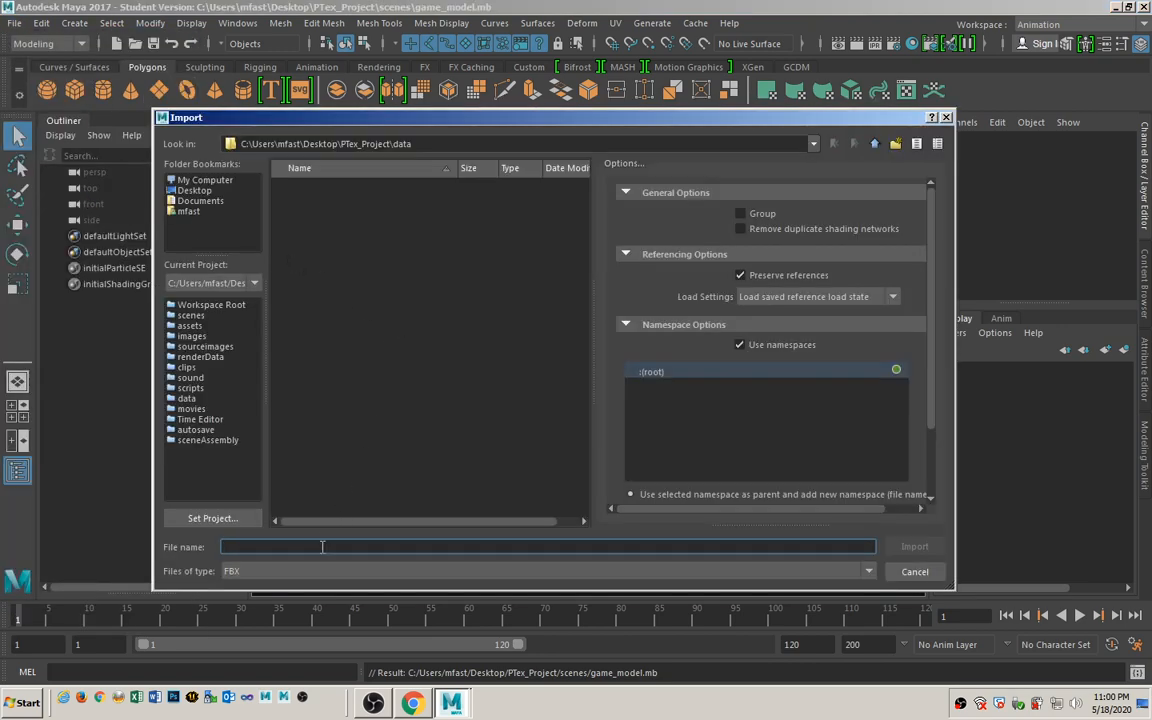
{"action": "double_click", "coordinate": [433, 141]}
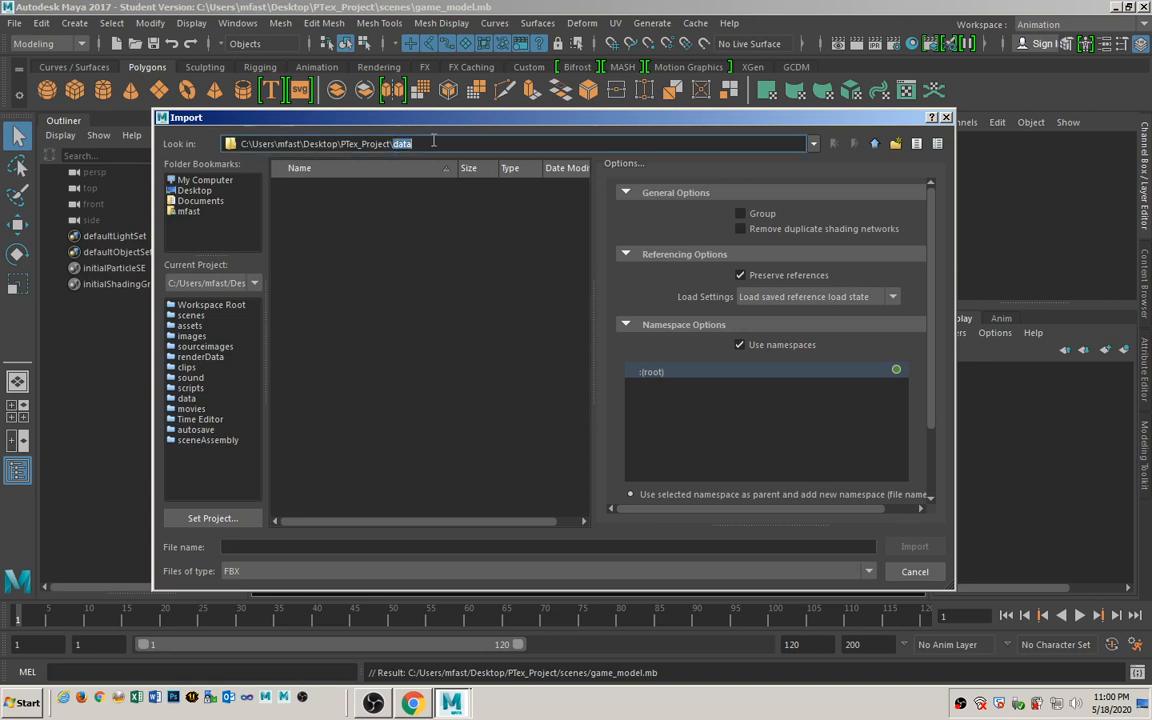
{"action": "left_click", "coordinate": [876, 145]}
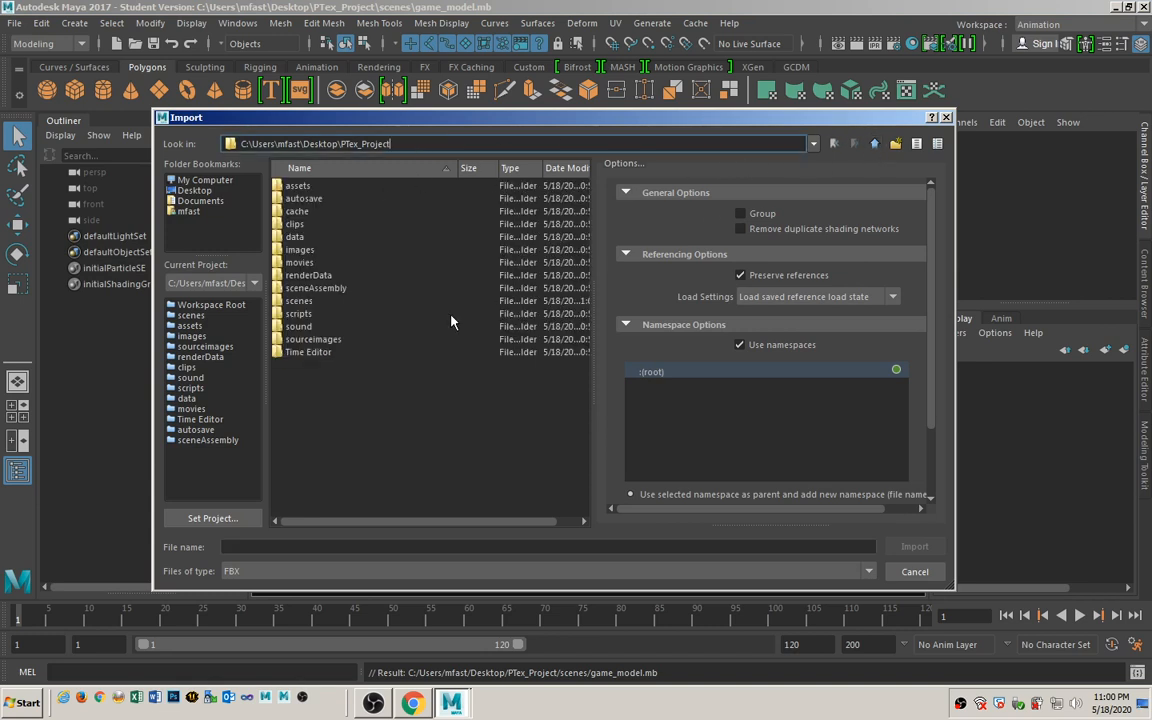
{"action": "double_click", "coordinate": [318, 302]}
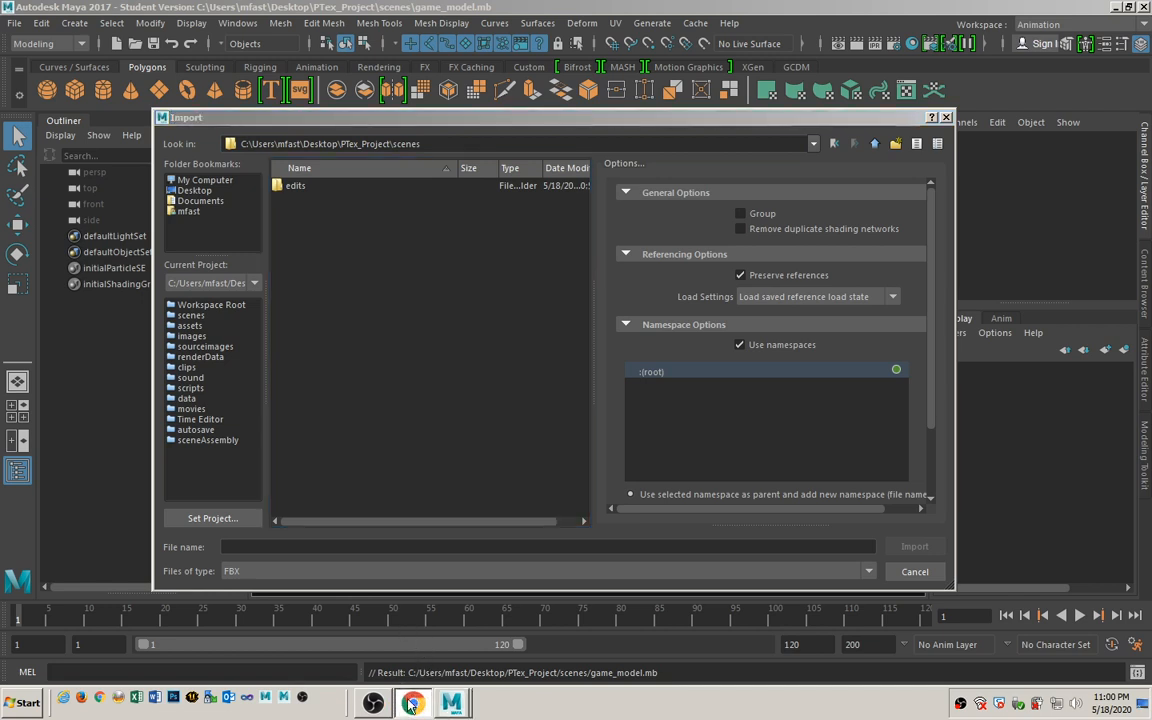
{"action": "left_click", "coordinate": [352, 298]}
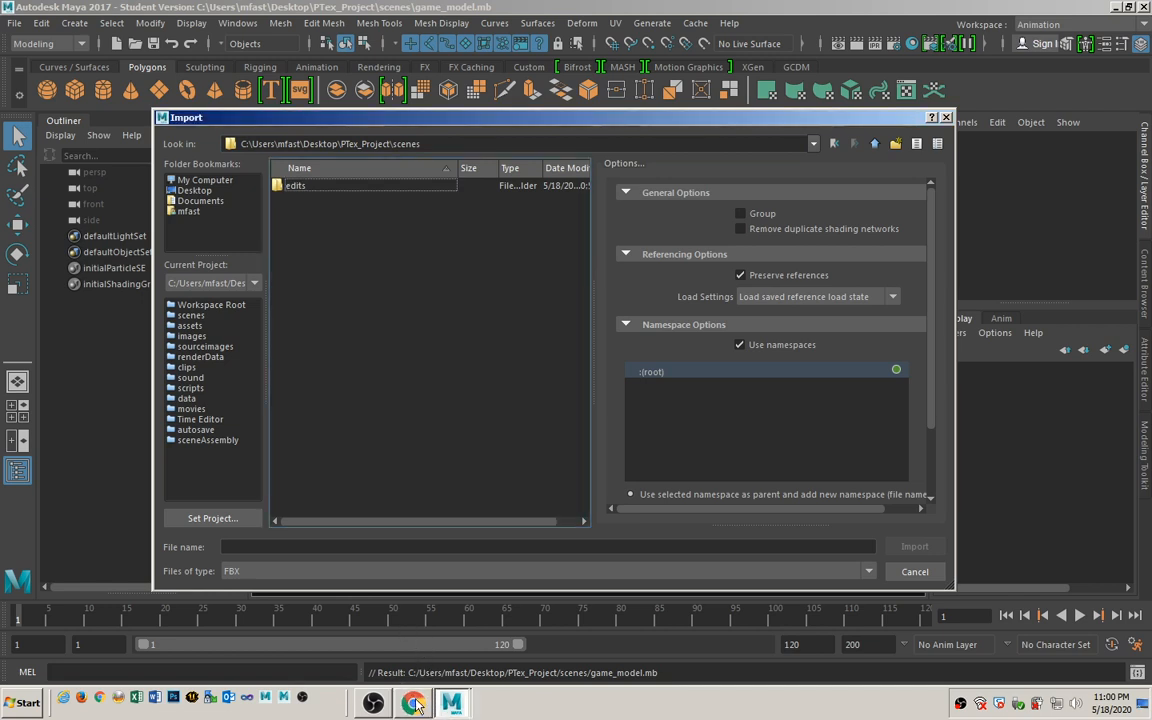
Switch to Chrome and save the linked subdivision model tool_box_SubD.fbx into the scenes folder of PTex_Project.
{"action": "key", "text": "alt+Tab"}
{"action": "key", "text": "alt+Tab"}
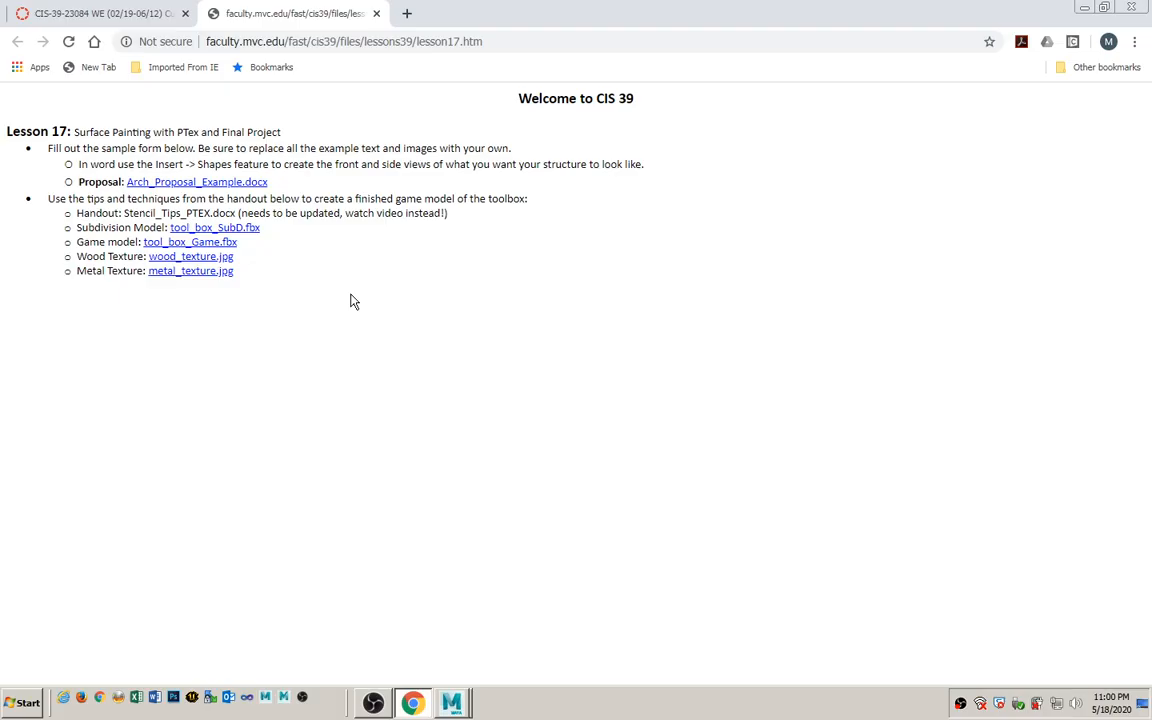
{"action": "right_click", "coordinate": [238, 229]}
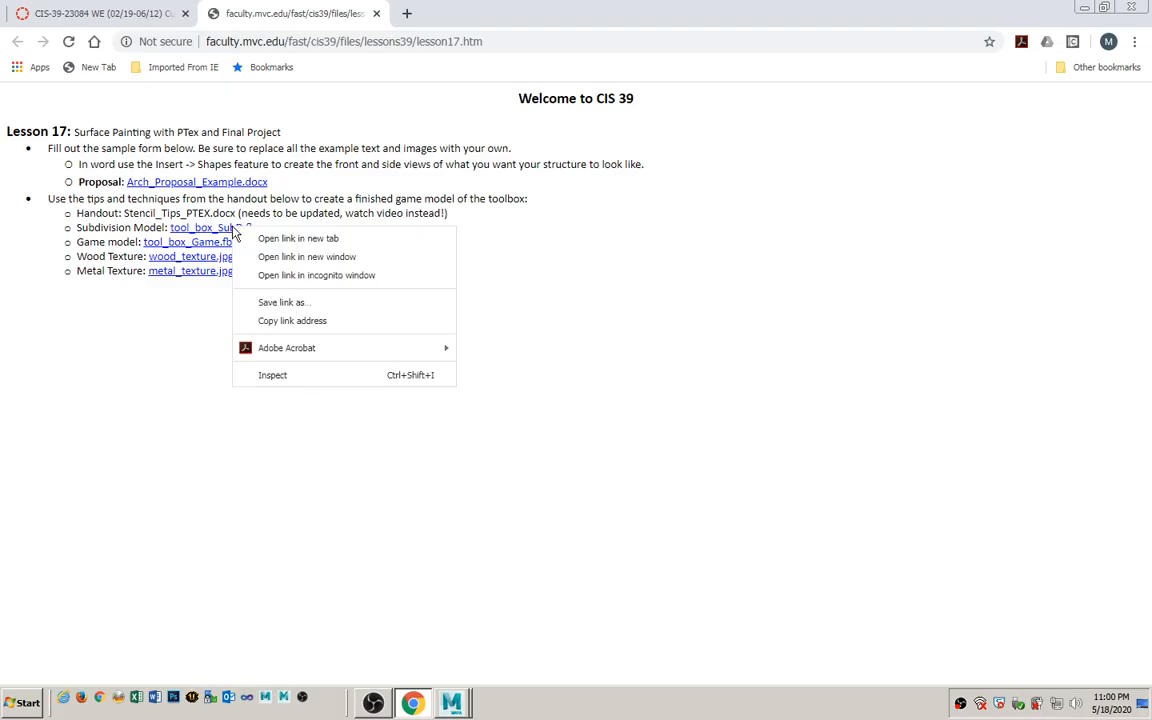
{"action": "left_click", "coordinate": [288, 305]}
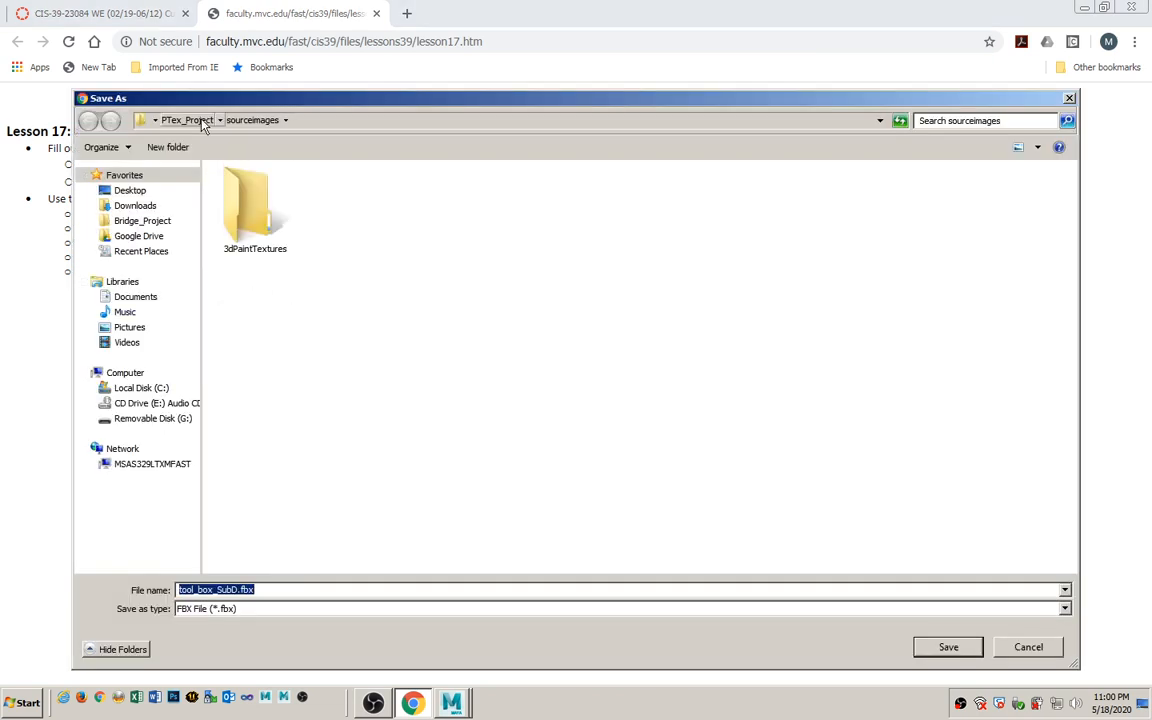
{"action": "left_click", "coordinate": [187, 120]}
{"action": "double_click", "coordinate": [250, 352]}
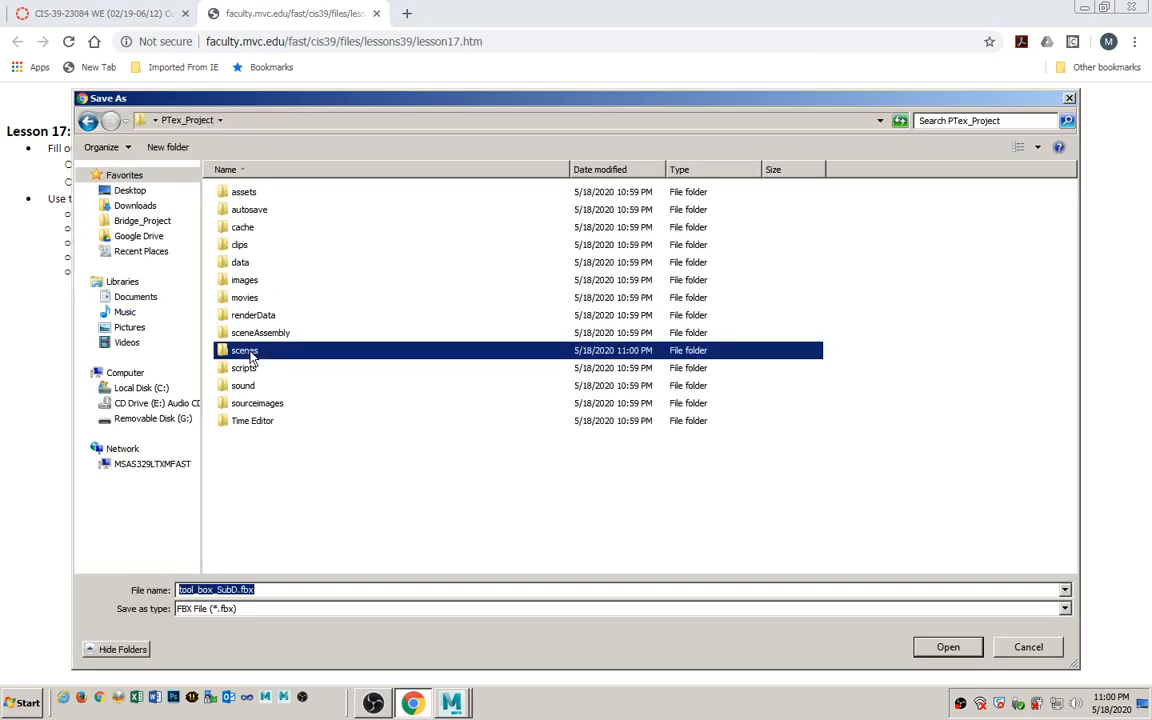
{"action": "left_click", "coordinate": [946, 647]}
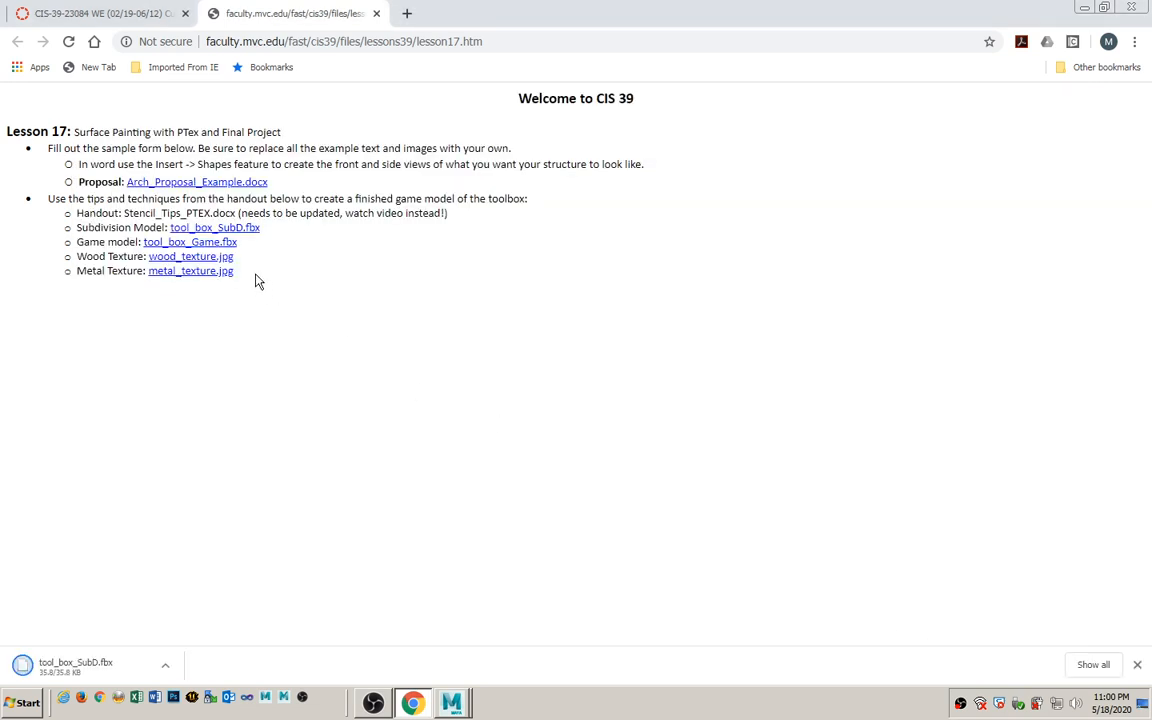
Save the linked game model tool_box_Game.fbx into the same scenes folder and dismiss the downloads bar.
{"action": "right_click", "coordinate": [220, 247]}
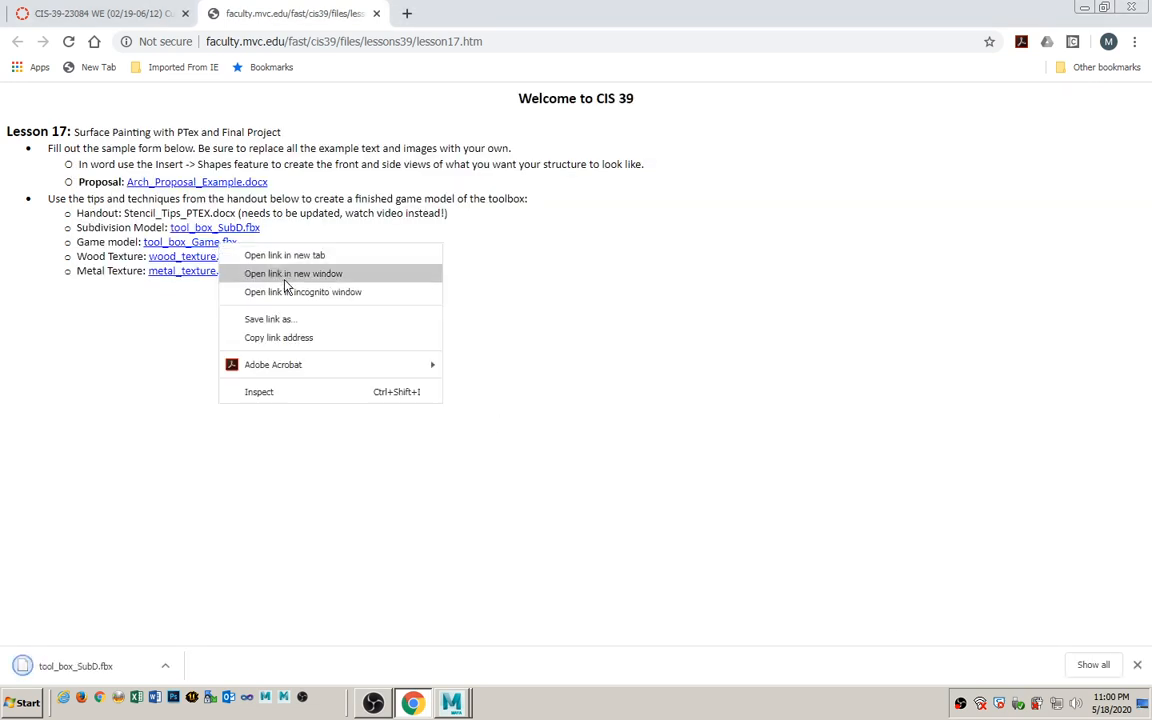
{"action": "left_click", "coordinate": [291, 319]}
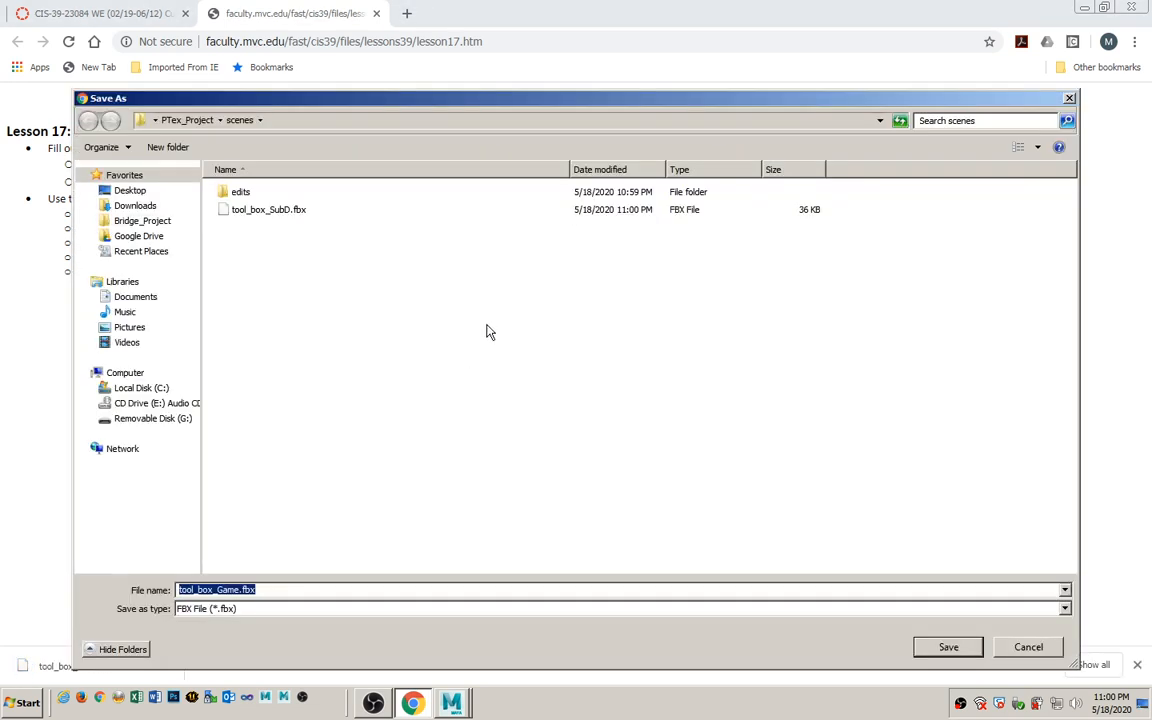
{"action": "left_click", "coordinate": [946, 647]}
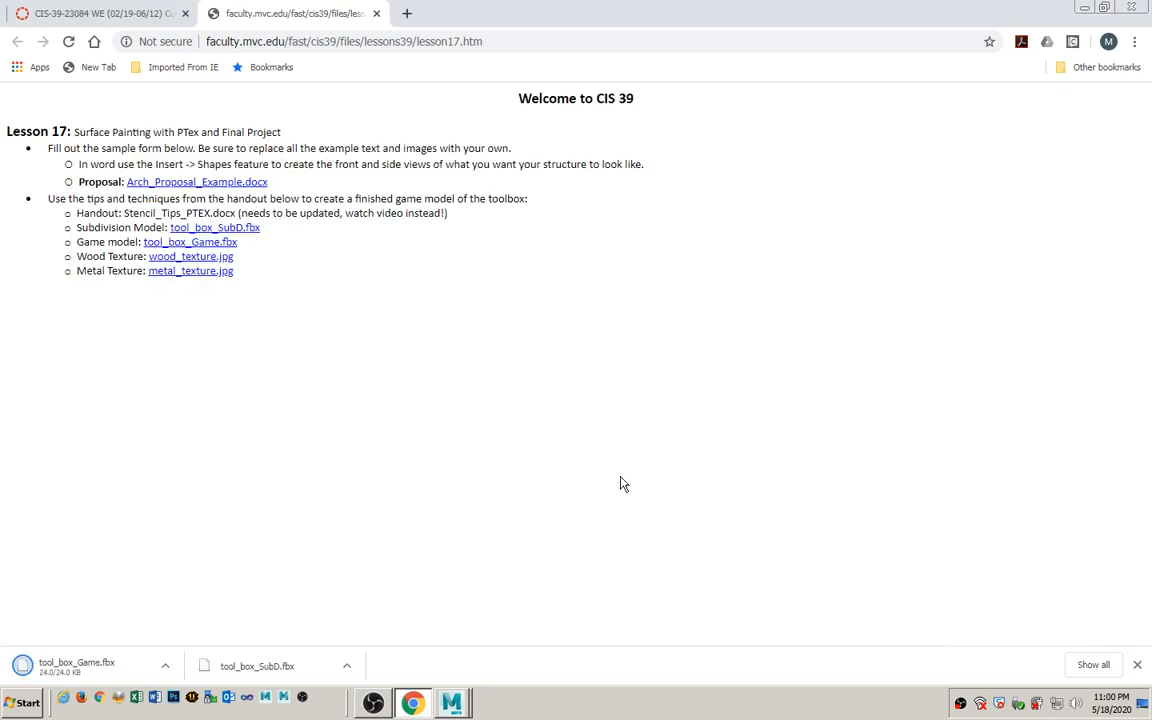
{"action": "left_click", "coordinate": [1137, 665]}
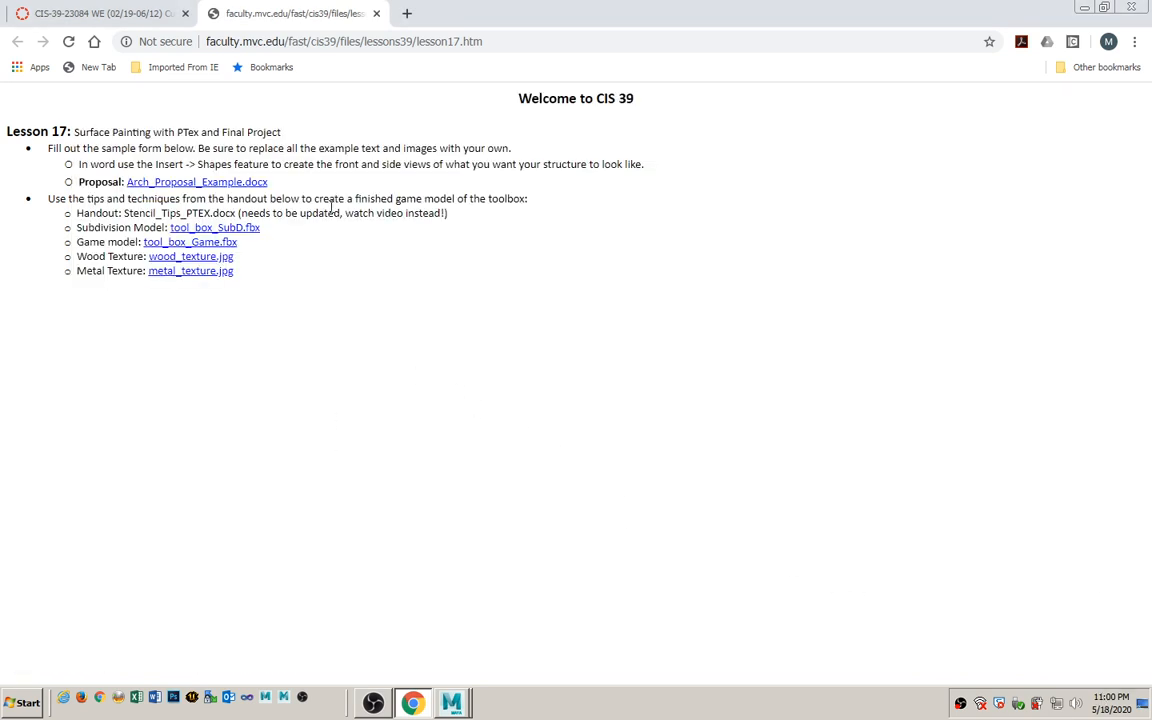
Save the linked wood_texture.jpg into the sourceimages folder of PTex_Project.
{"action": "right_click", "coordinate": [189, 258]}
{"action": "left_click", "coordinate": [272, 335]}
{"action": "left_click", "coordinate": [184, 122]}
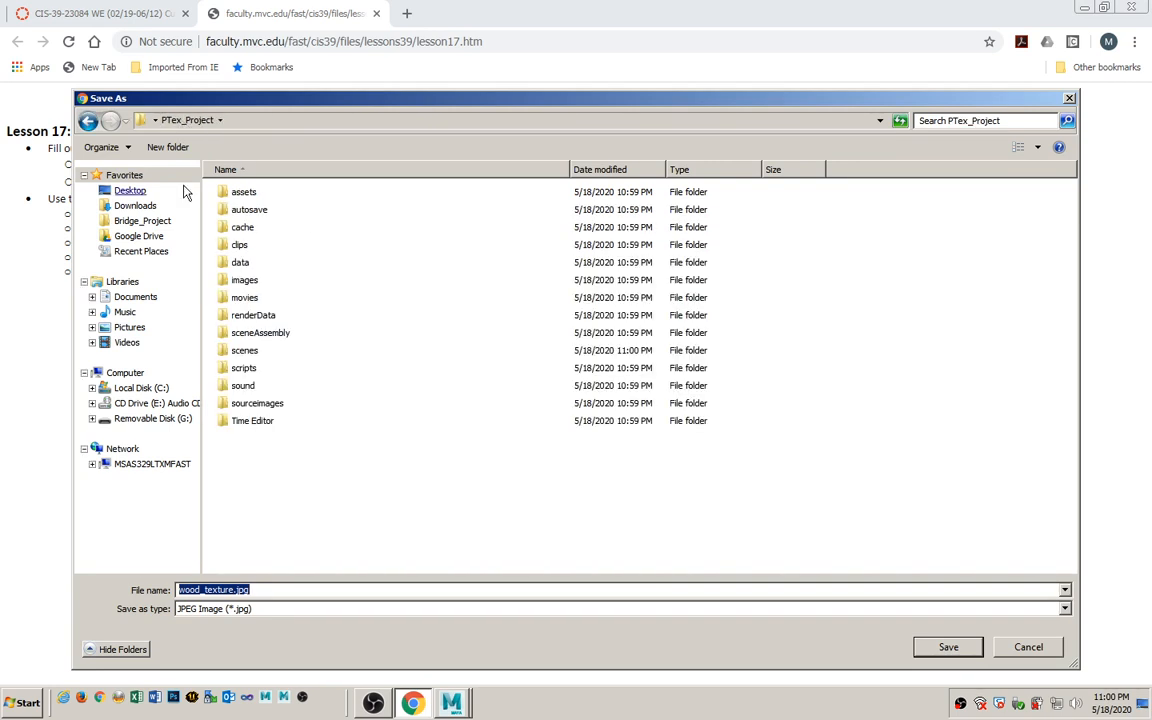
{"action": "double_click", "coordinate": [252, 405]}
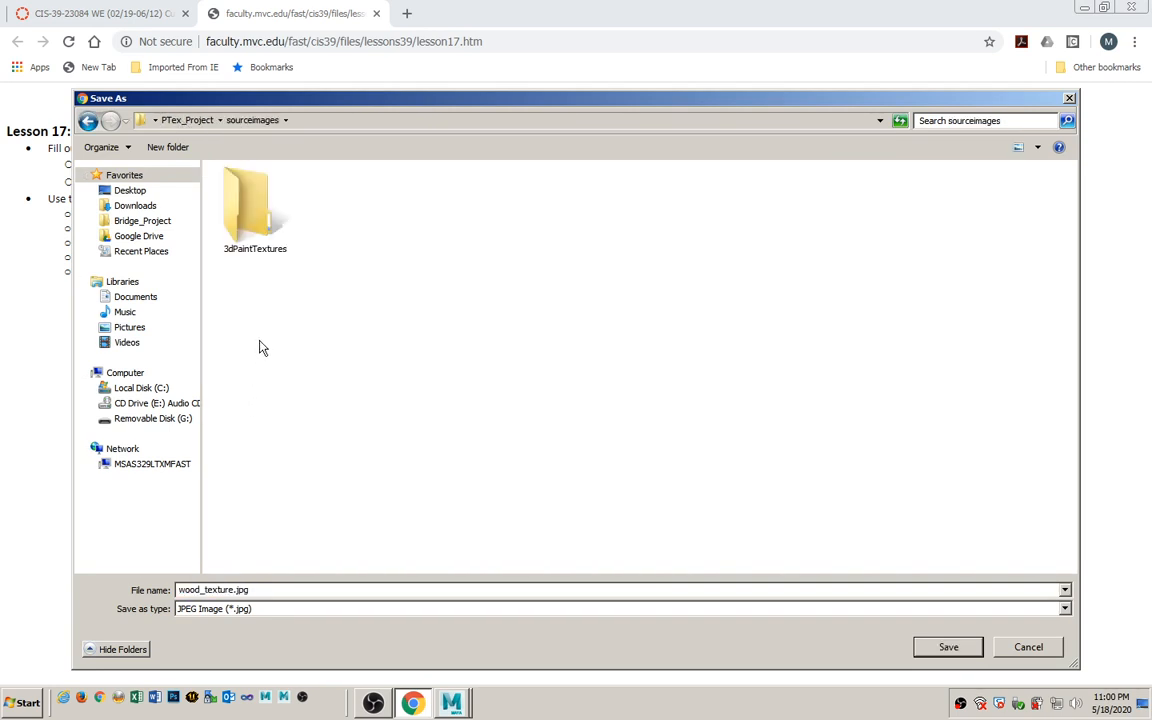
{"action": "left_click", "coordinate": [950, 646]}
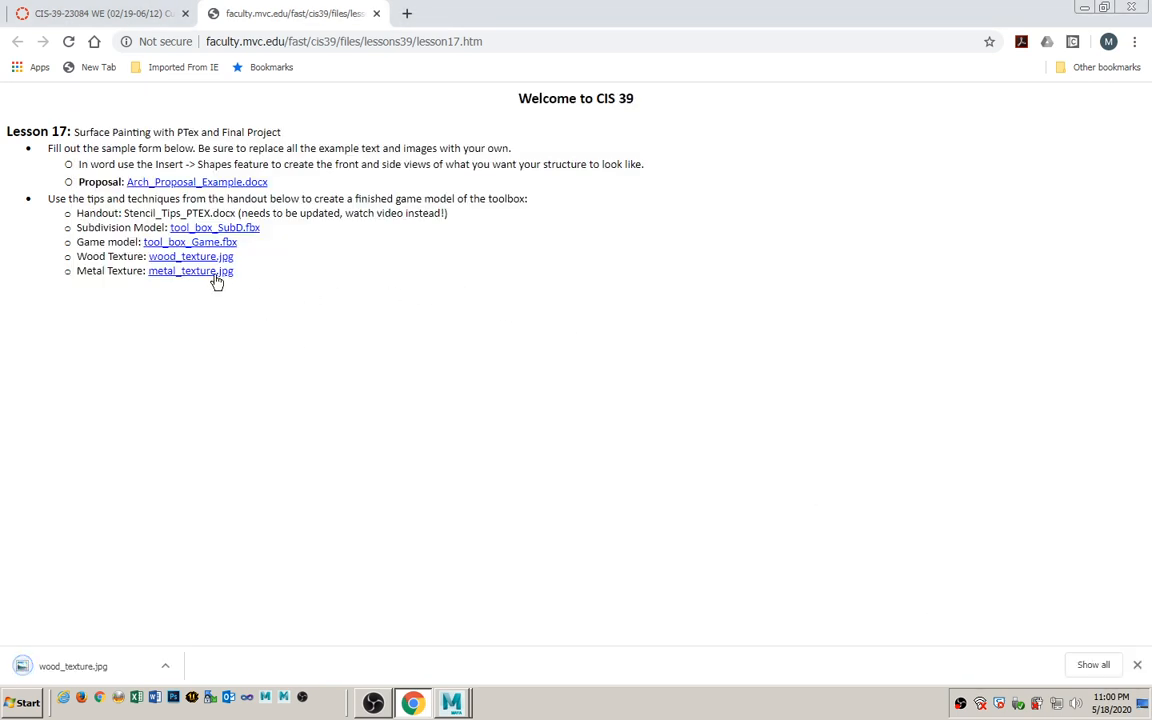
Save the linked metal_texture.jpg into the sourceimages folder as well and switch back to Maya's import dialog.
{"action": "right_click", "coordinate": [215, 273]}
{"action": "left_click", "coordinate": [265, 351]}
{"action": "left_click", "coordinate": [946, 645]}
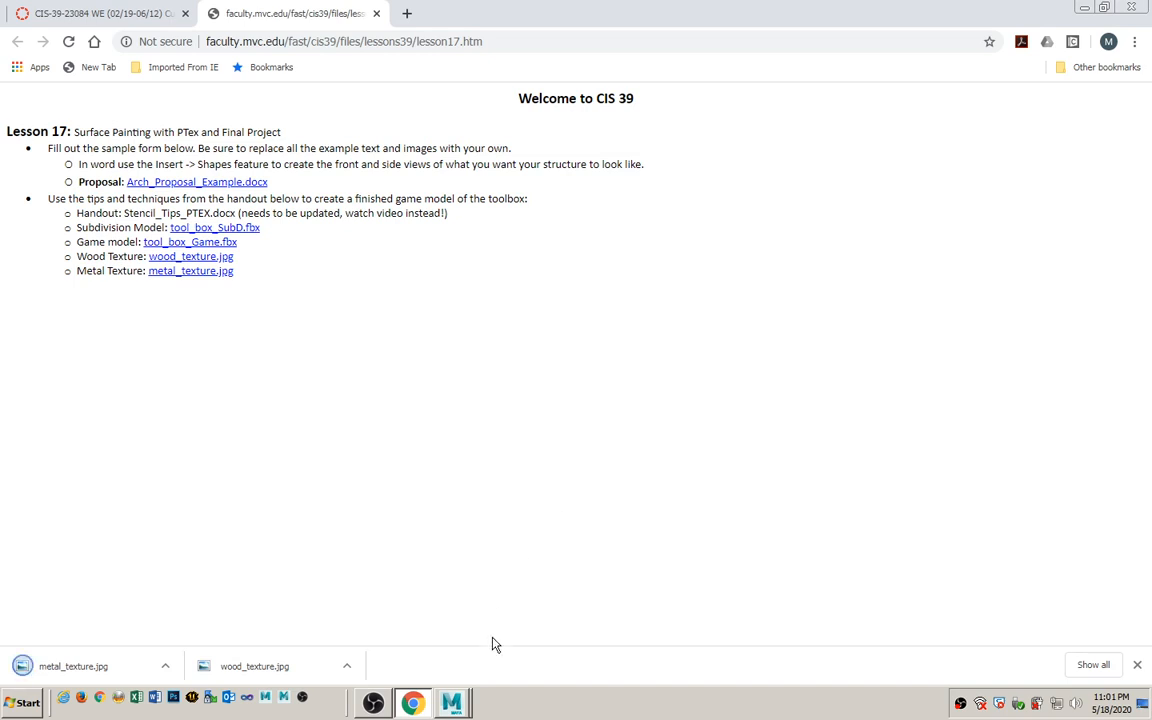
{"action": "left_click", "coordinate": [451, 703]}
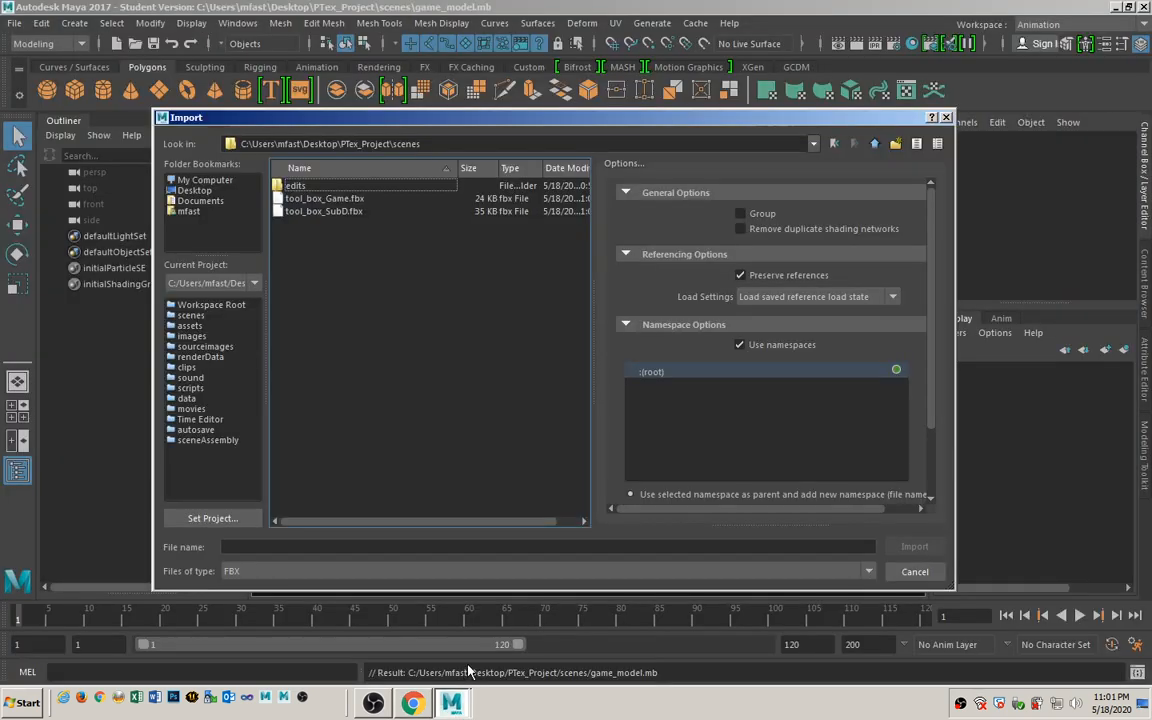
Import the game model tool_box_Game.fbx into the scene, frame it in the view and save the scene.
{"action": "left_click", "coordinate": [346, 199]}
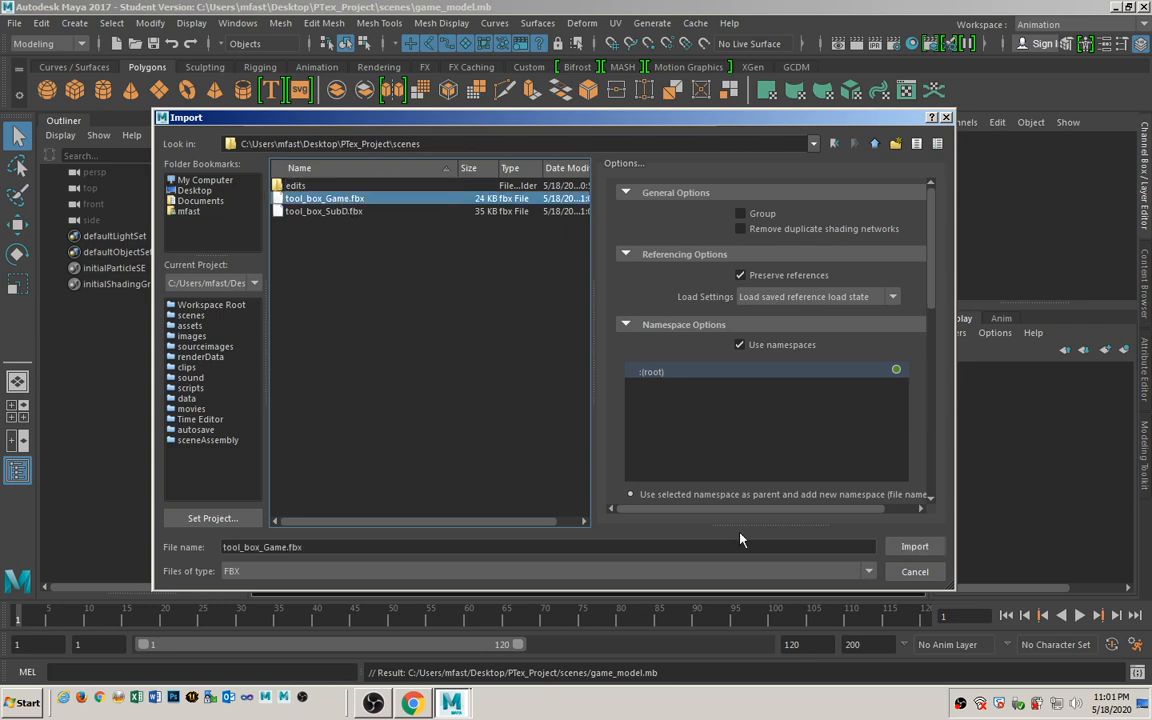
{"action": "left_click", "coordinate": [916, 549]}
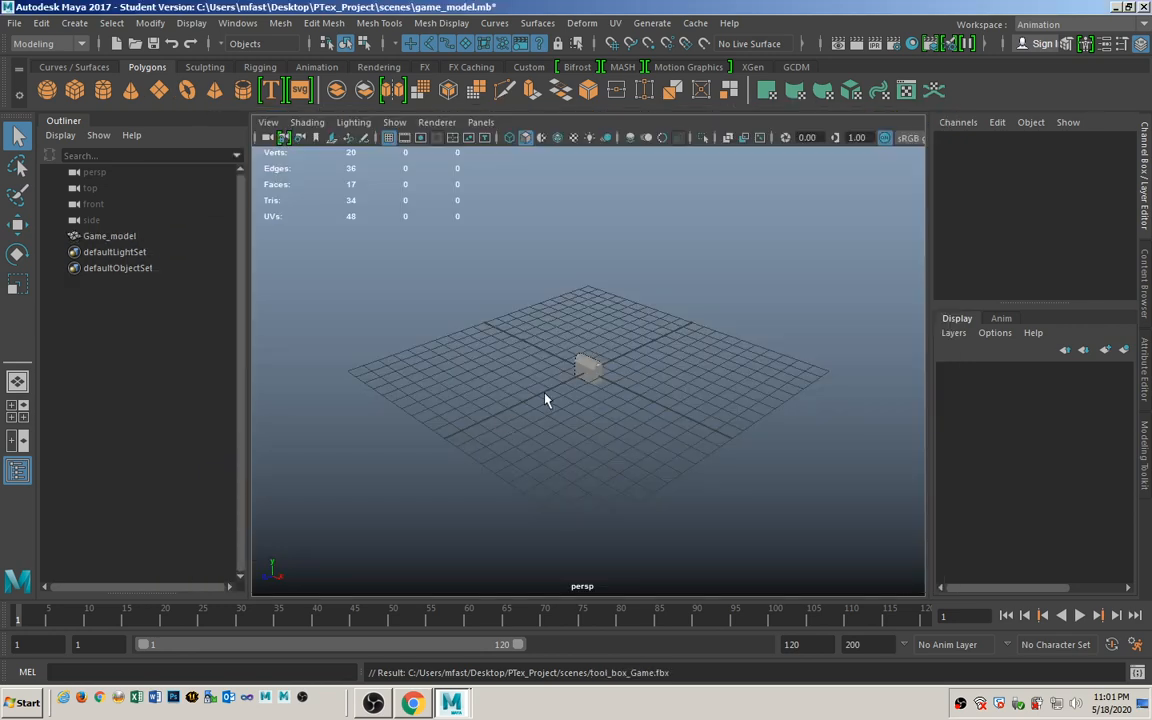
{"action": "left_click", "coordinate": [590, 366]}
{"action": "key", "text": "f"}
{"action": "left_click_drag", "start_coordinate": [578, 432], "coordinate": [604, 412], "text": "alt"}
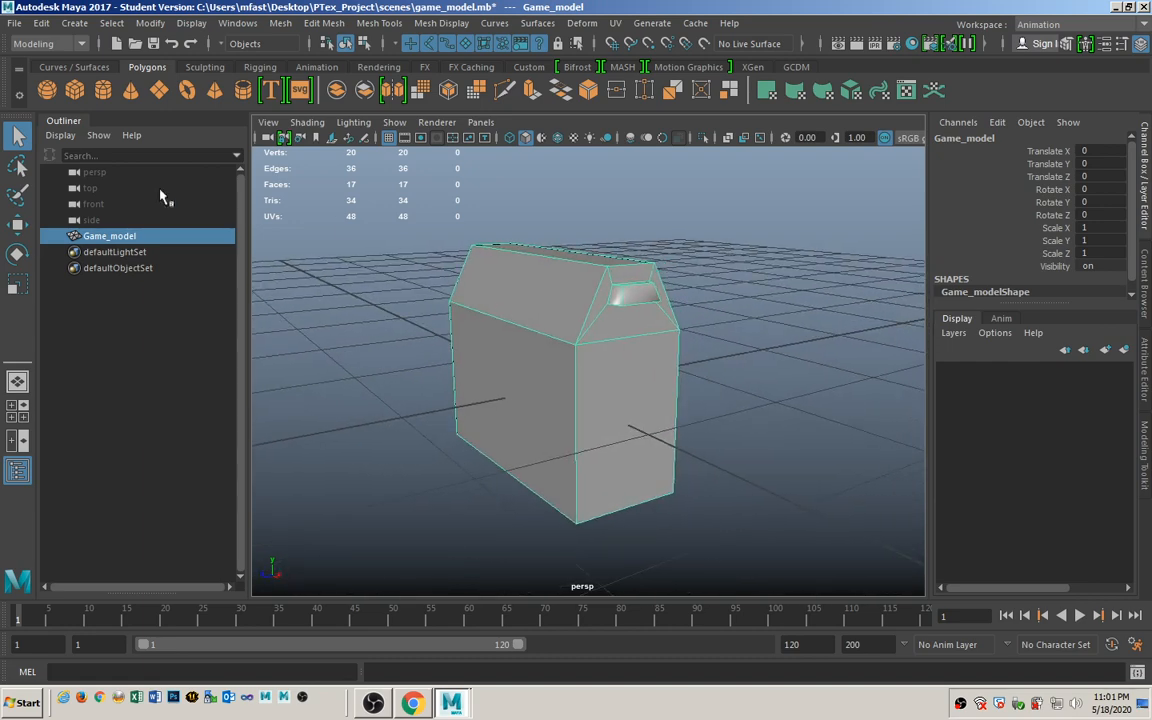
{"action": "left_click", "coordinate": [153, 44]}
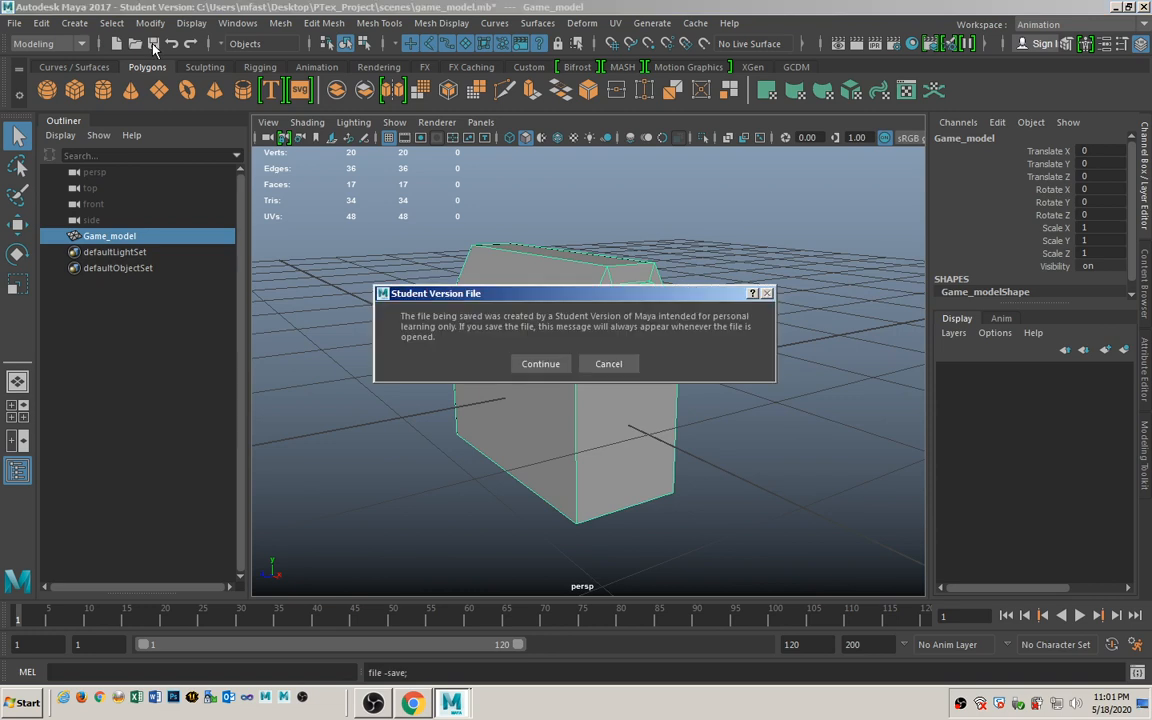
{"action": "left_click", "coordinate": [536, 364]}
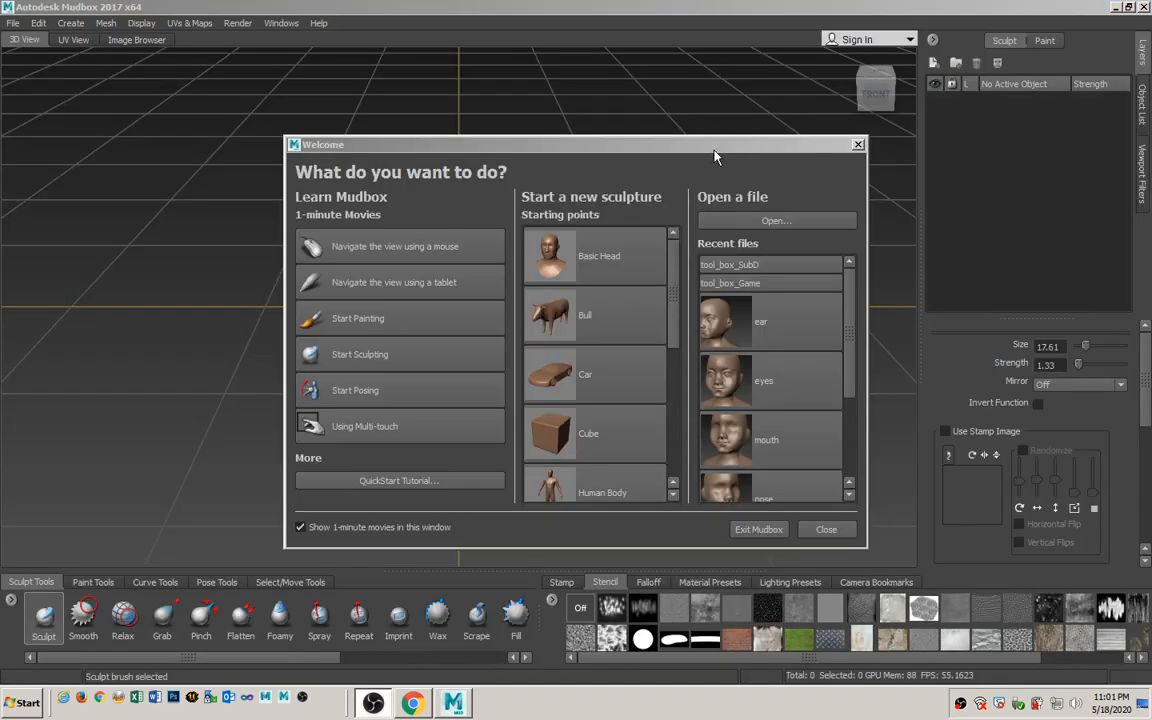
Switch to Mudbox and dismiss its welcome window.
{"action": "left_click", "coordinate": [713, 148]}
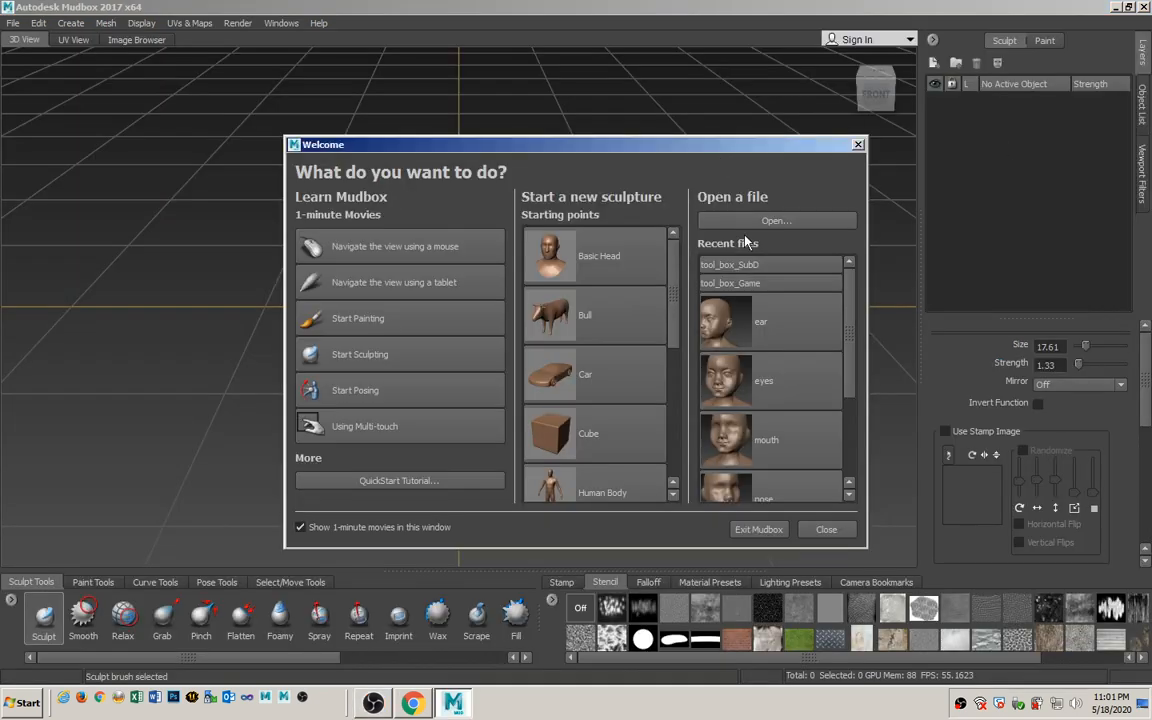
{"action": "left_click", "coordinate": [826, 529]}
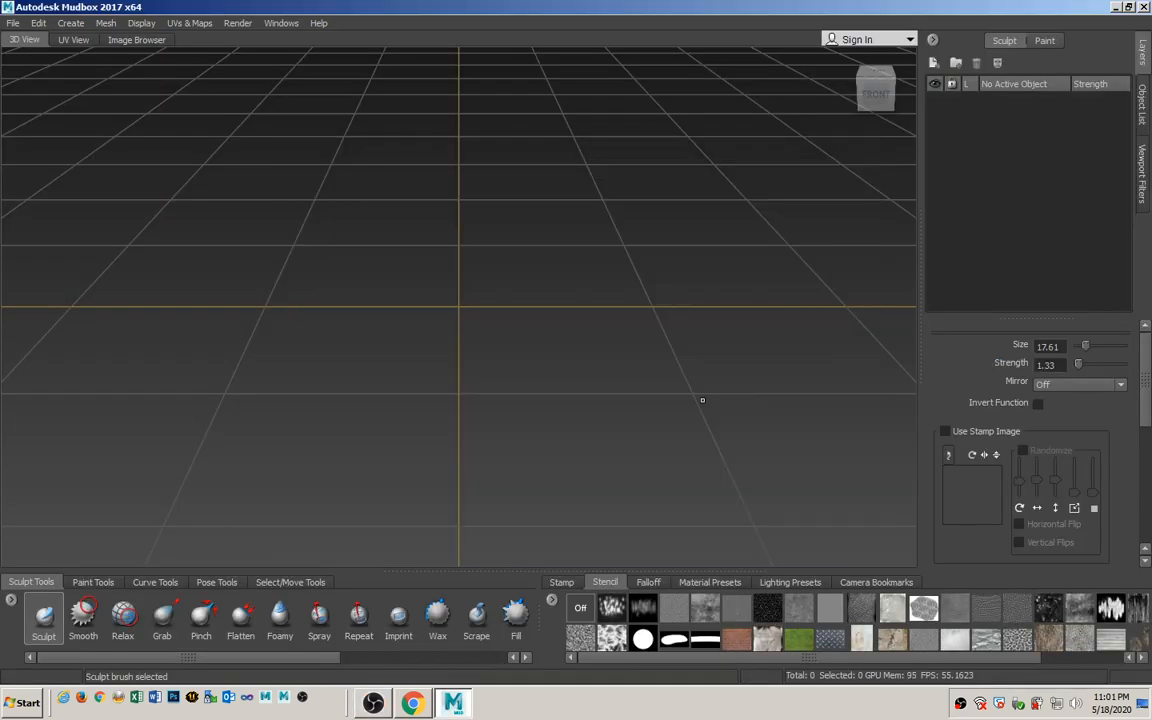
{"action": "left_click_drag", "start_coordinate": [529, 351], "coordinate": [522, 334], "text": "alt"}
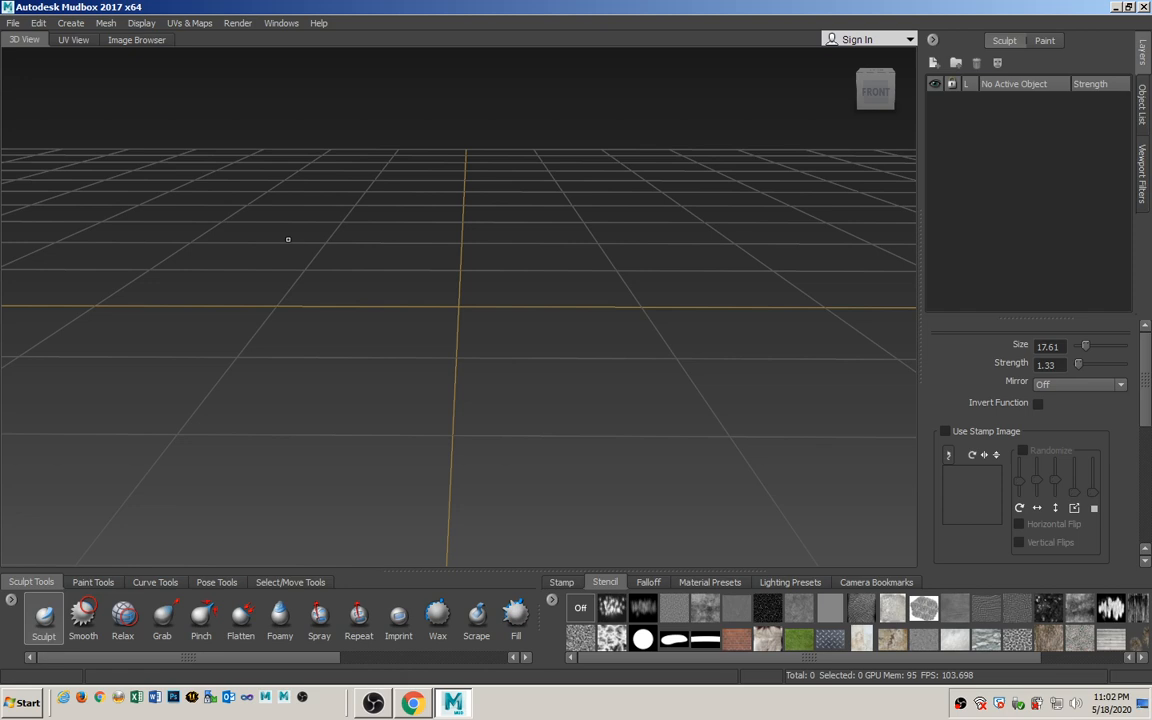
Import tool_box_SubD.fbx from the PTex_Project scenes folder and view it from a corner.
{"action": "left_click", "coordinate": [12, 23]}
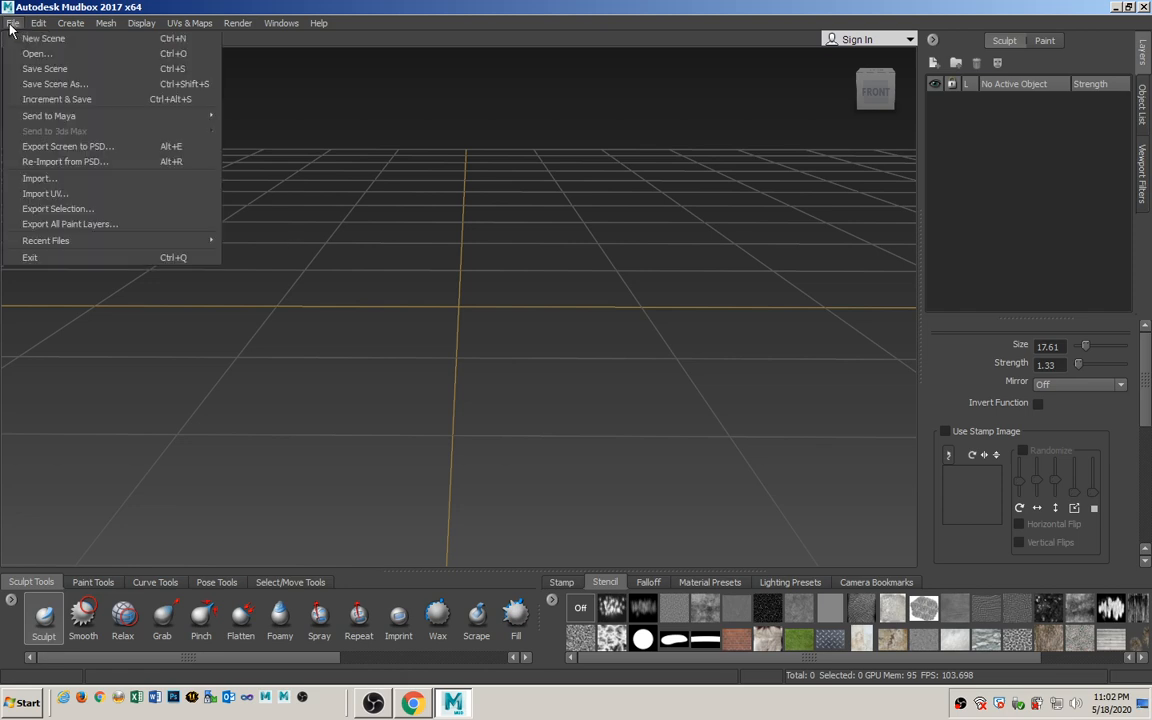
{"action": "left_click", "coordinate": [45, 178]}
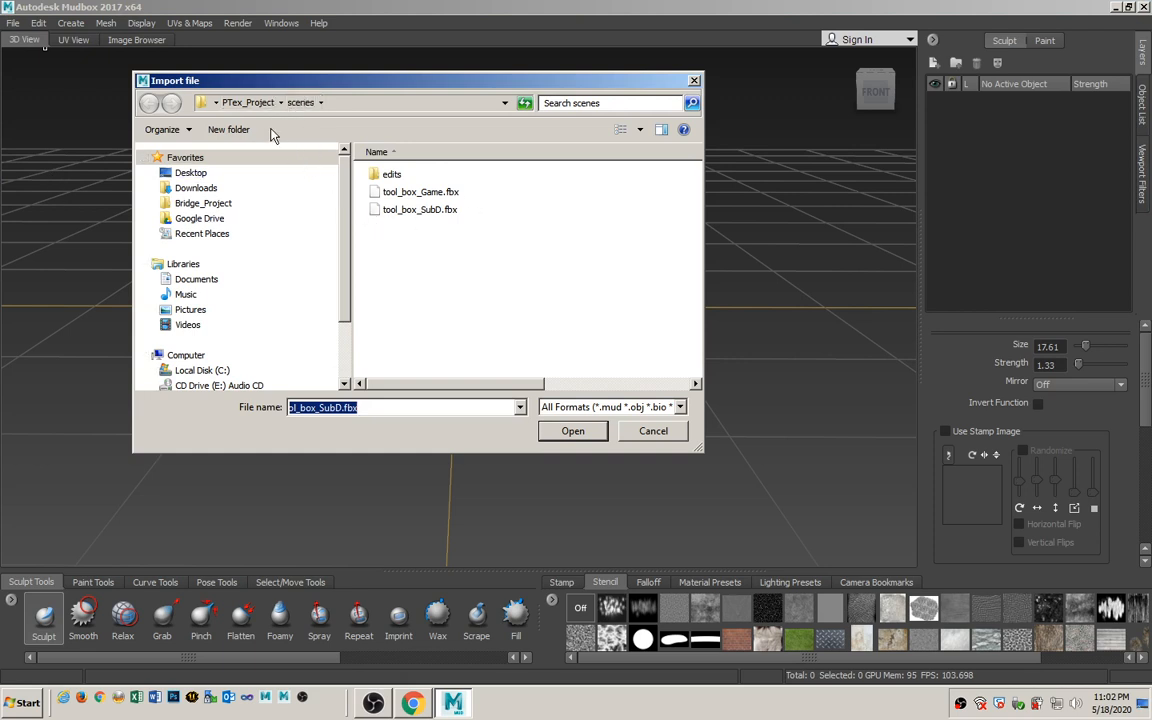
{"action": "left_click", "coordinate": [438, 212]}
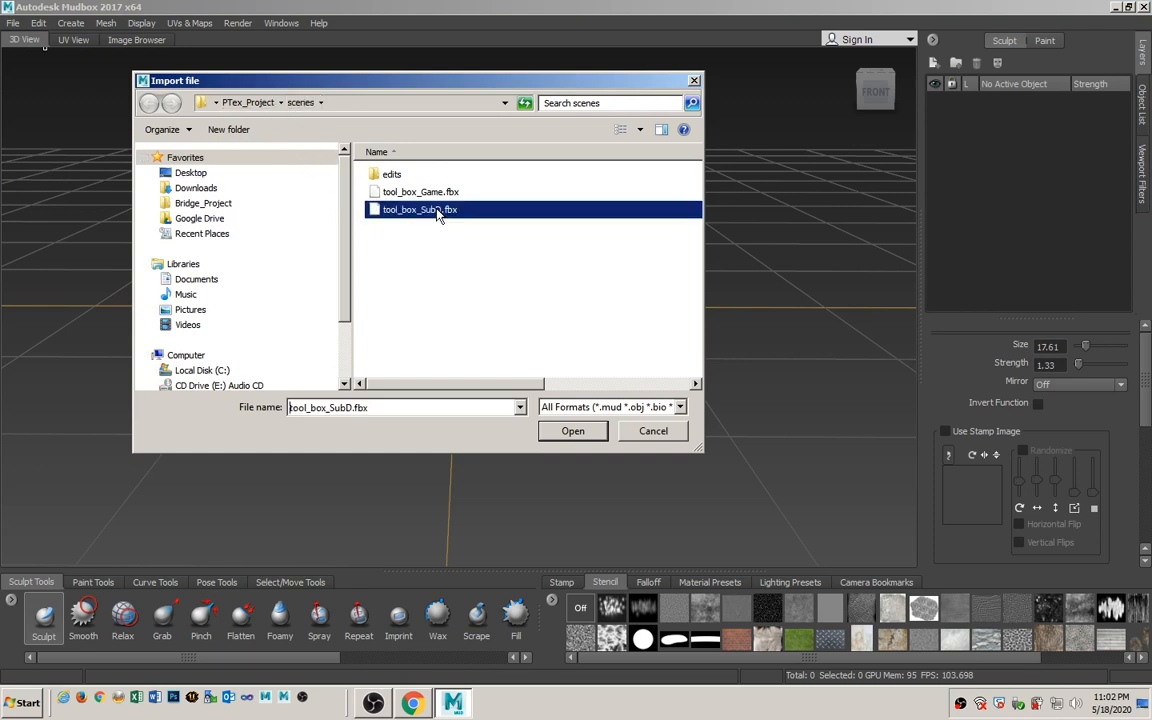
{"action": "left_click", "coordinate": [581, 433]}
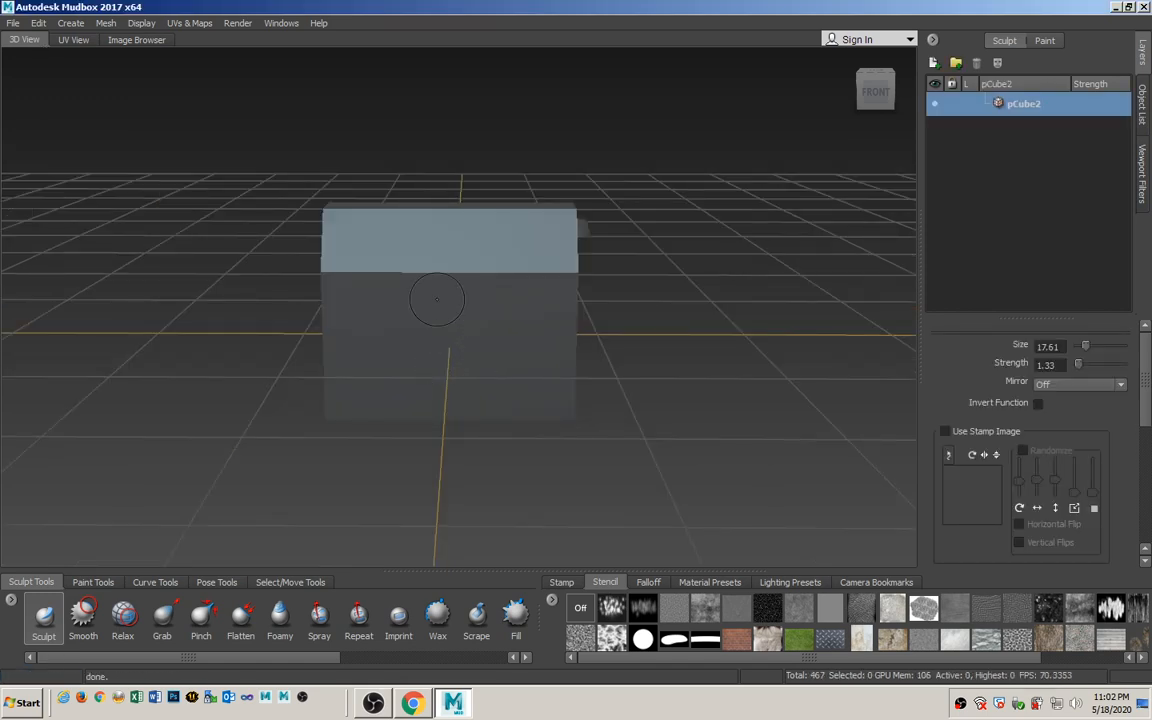
{"action": "left_click_drag", "start_coordinate": [400, 252], "coordinate": [321, 284], "text": "alt"}
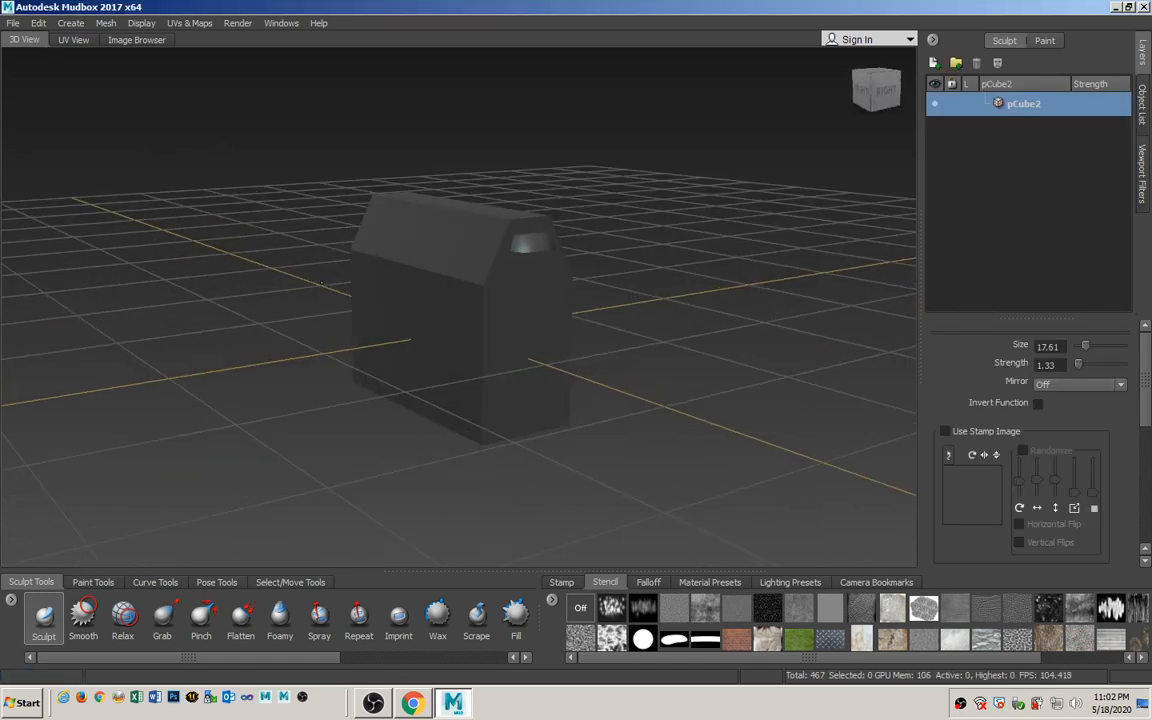
Turn off Import Materials And Textures in the FBX preferences.
{"action": "left_click", "coordinate": [280, 25]}
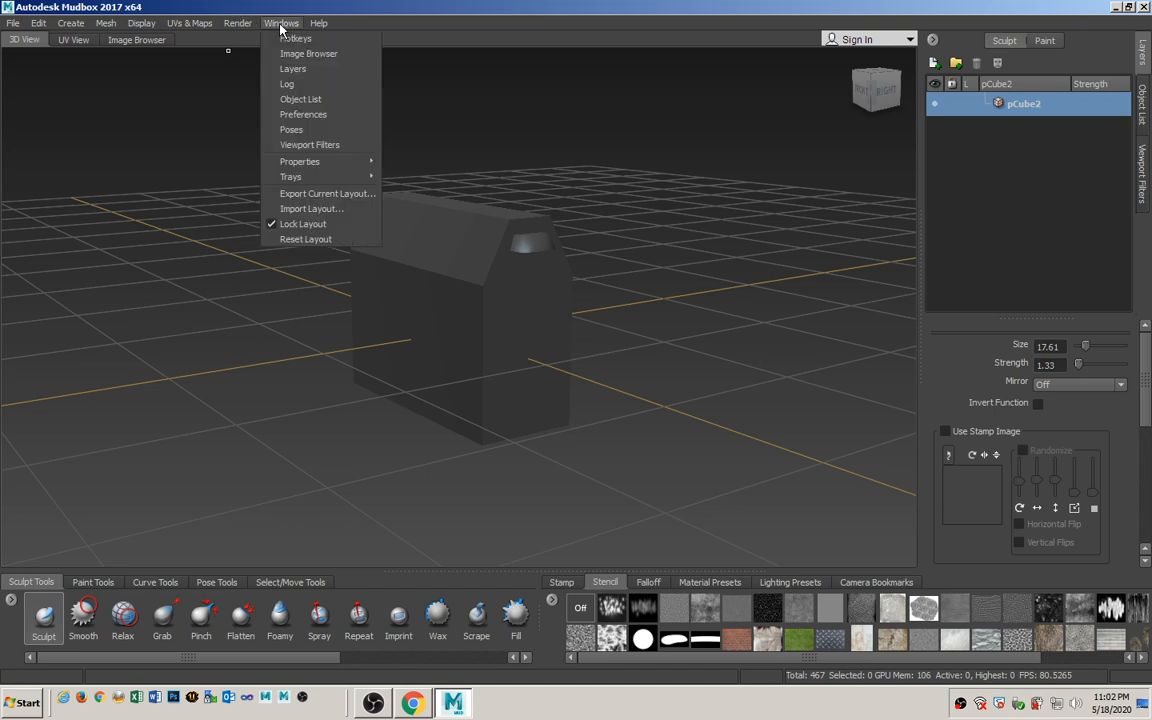
{"action": "left_click", "coordinate": [303, 115]}
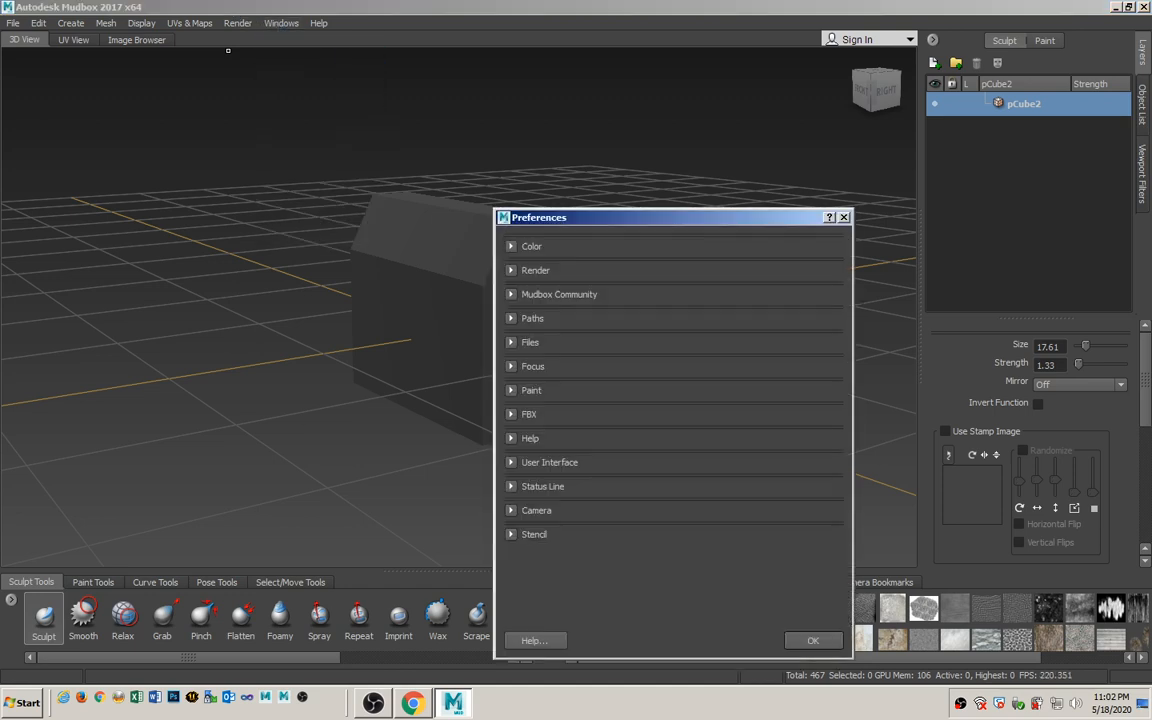
{"action": "left_click", "coordinate": [511, 415]}
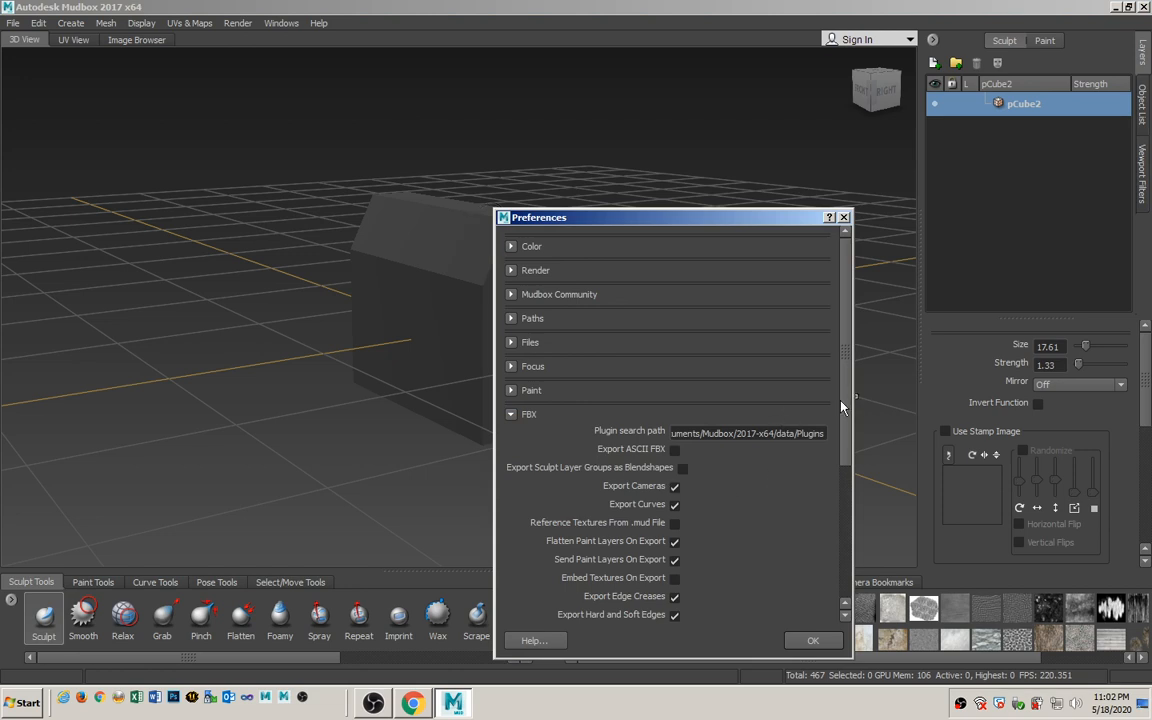
{"action": "scroll", "coordinate": [841, 407], "scroll_direction": "down", "scroll_amount": 3}
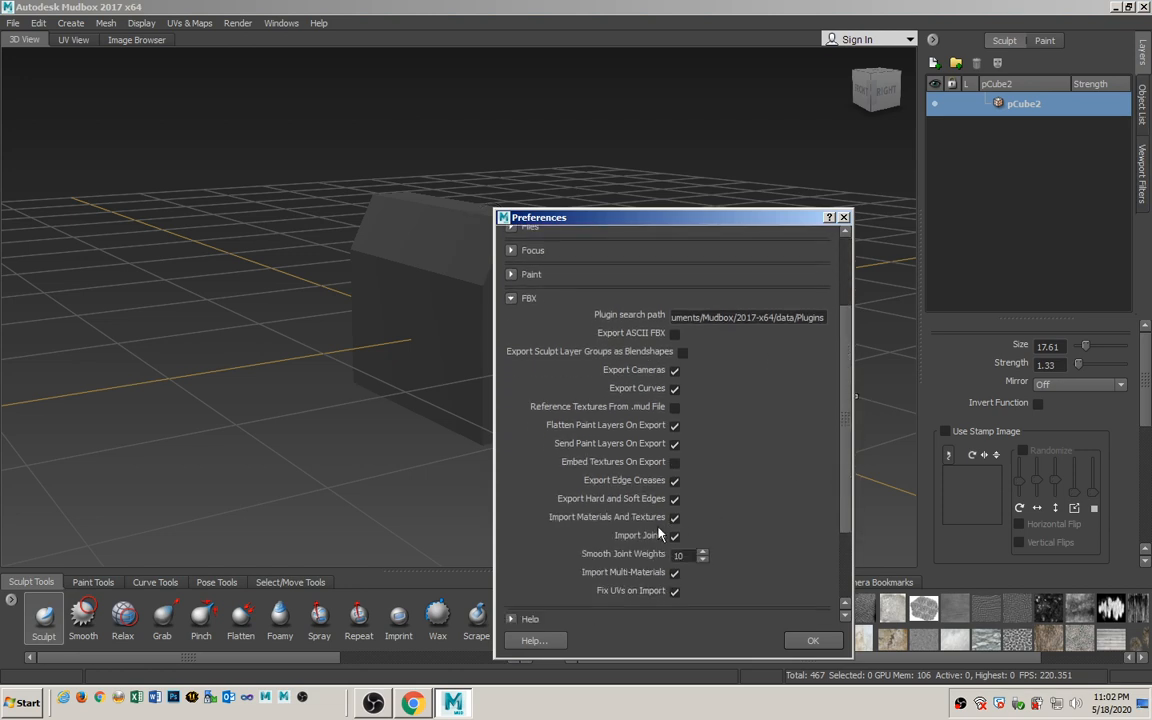
{"action": "left_click", "coordinate": [813, 641]}
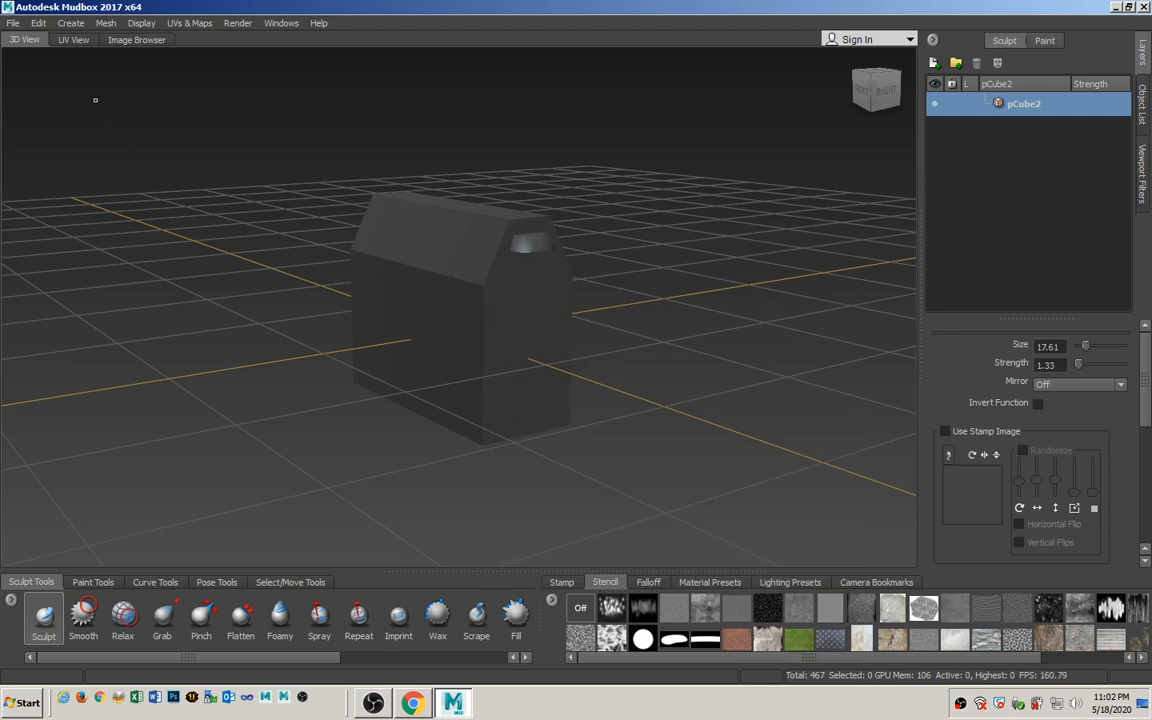
Start a new scene without saving the current one and dismiss the welcome window.
{"action": "left_click", "coordinate": [13, 23]}
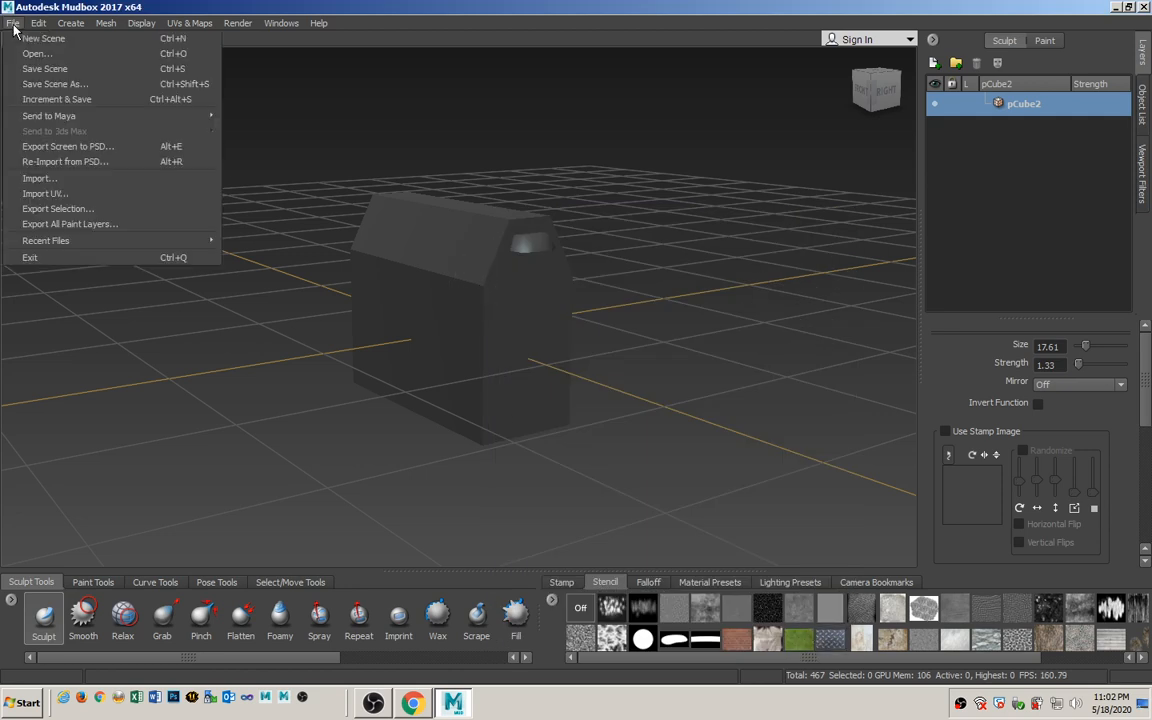
{"action": "left_click", "coordinate": [17, 39]}
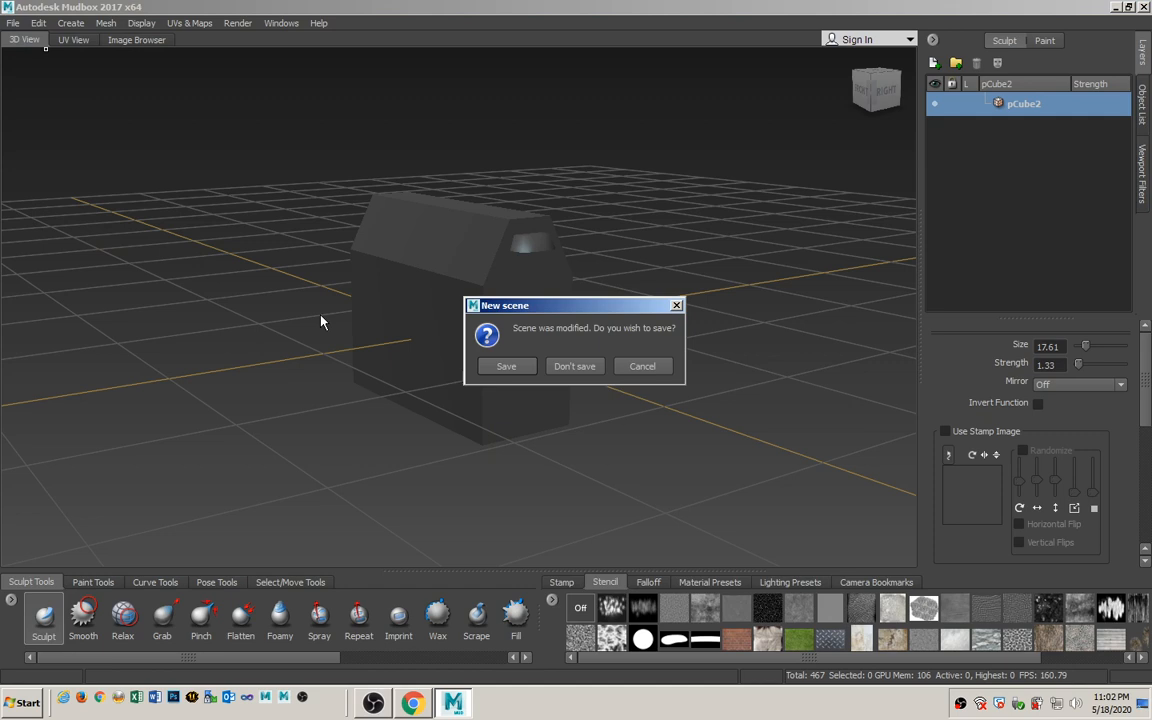
{"action": "left_click", "coordinate": [576, 367]}
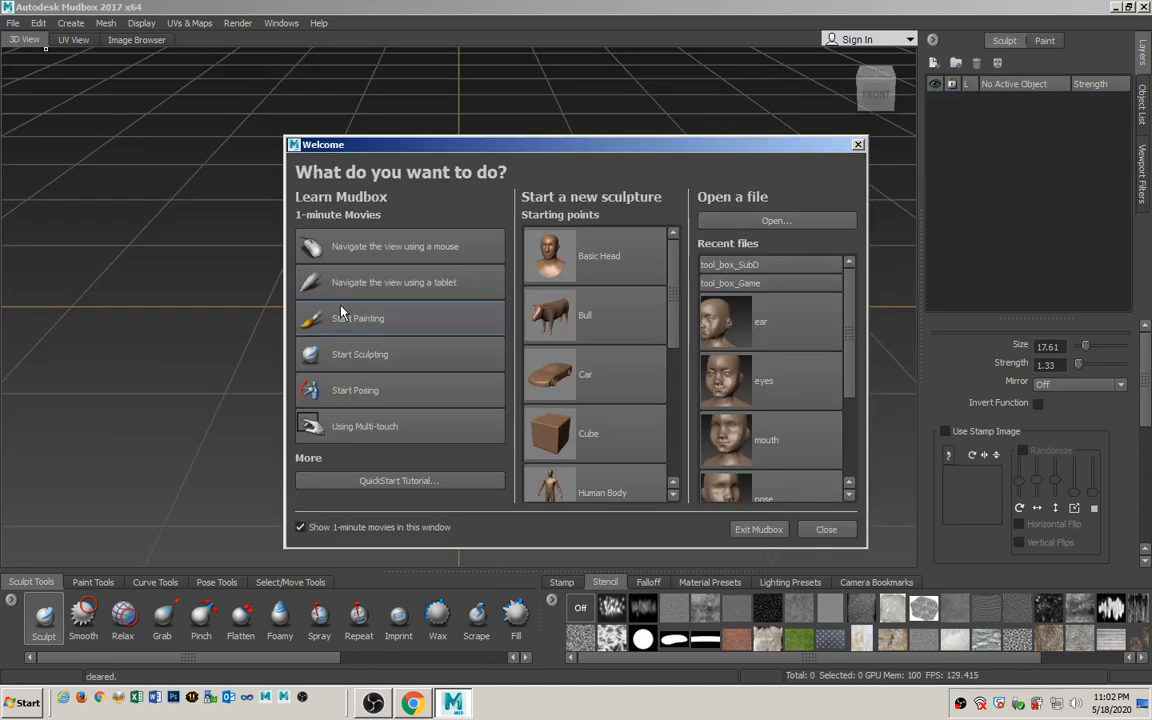
{"action": "left_click", "coordinate": [827, 527]}
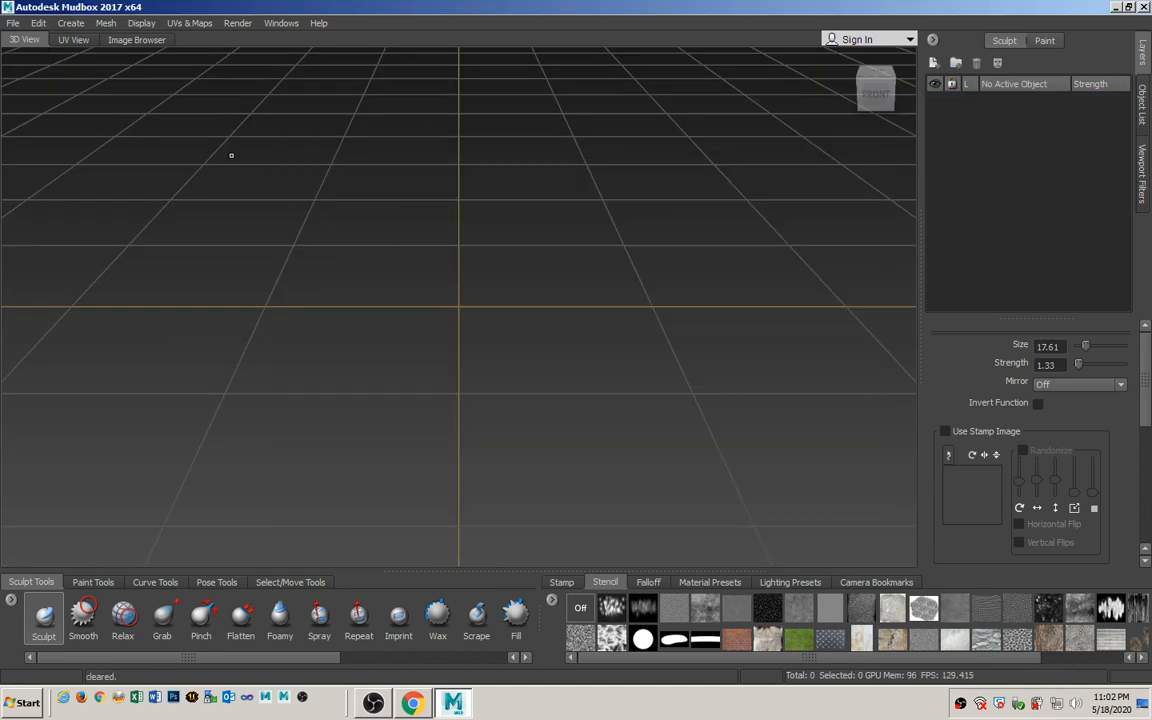
Import the subdivision model tool_box_SubD.fbx from the scenes folder into the empty scene.
{"action": "left_click", "coordinate": [13, 23]}
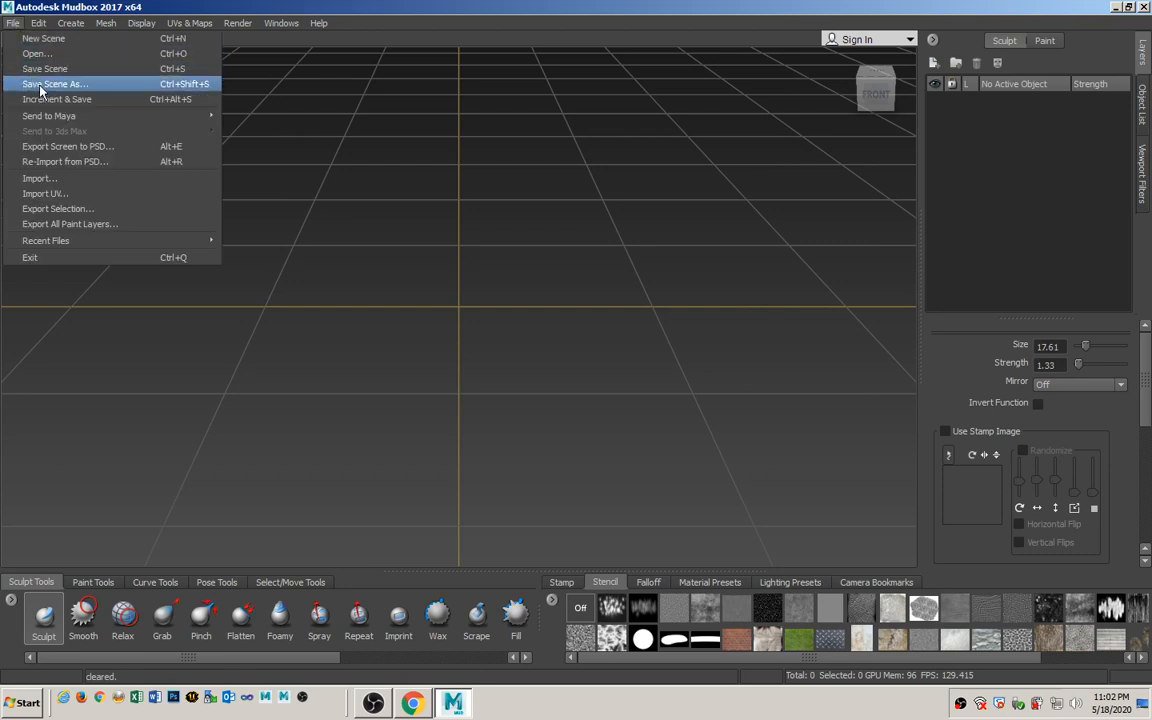
{"action": "left_click", "coordinate": [60, 178]}
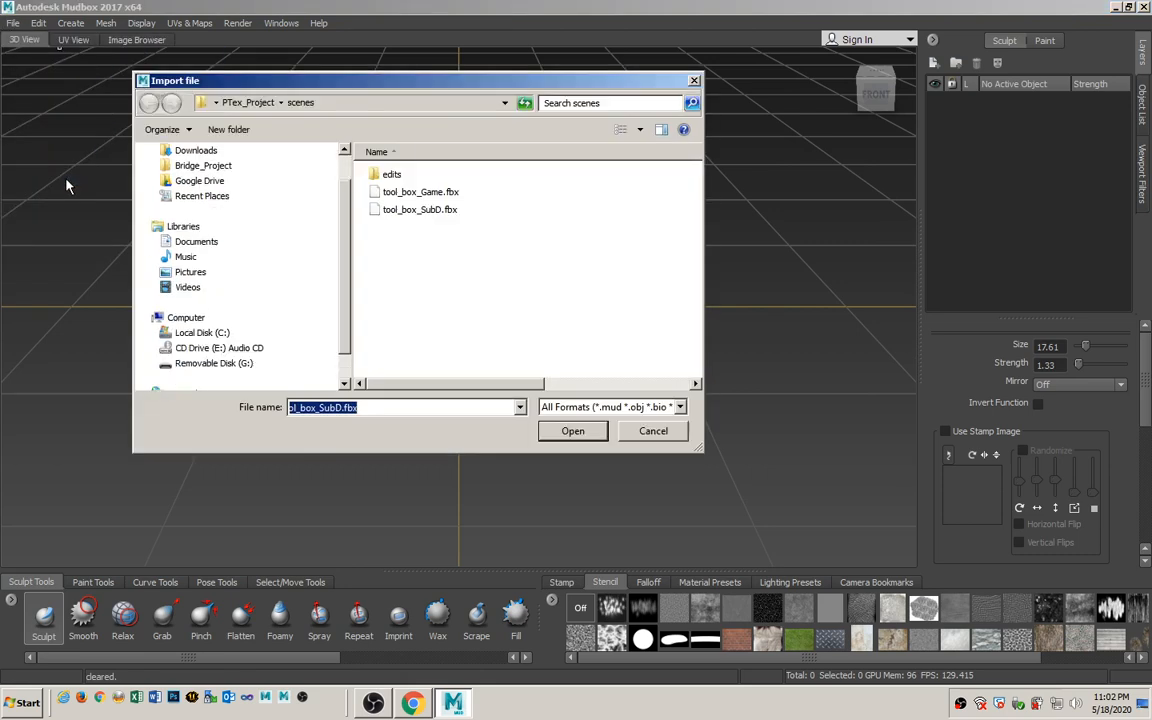
{"action": "left_click", "coordinate": [440, 210]}
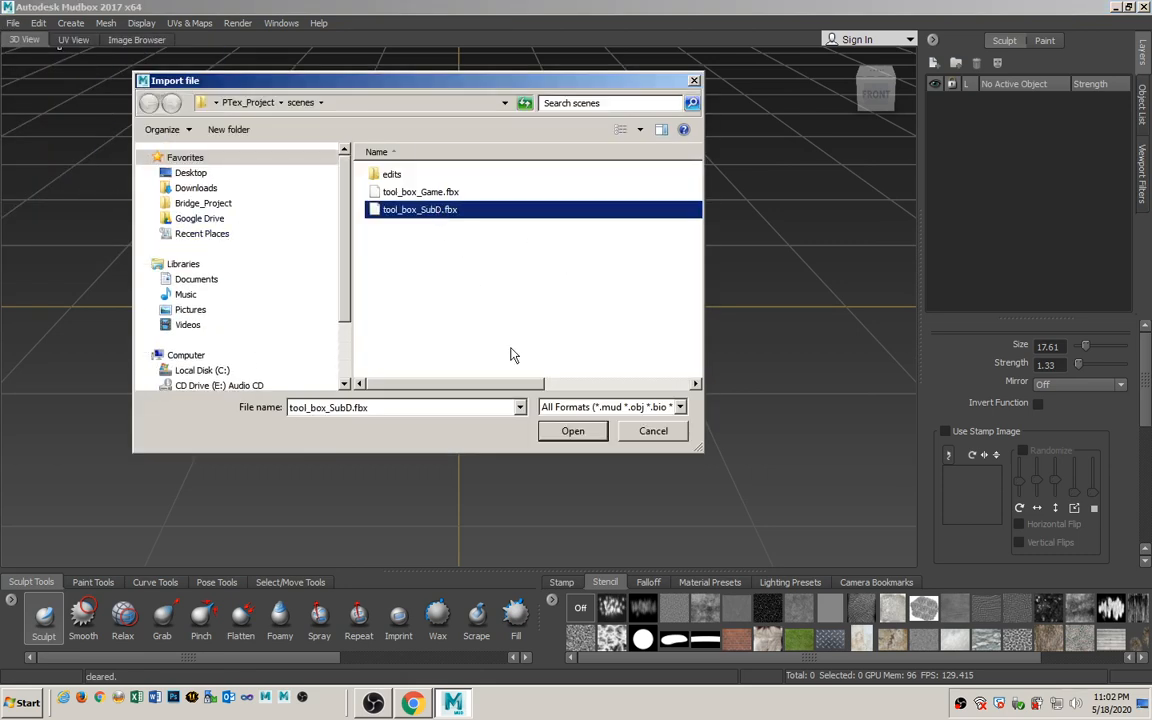
{"action": "left_click", "coordinate": [573, 435]}
{"action": "left_click_drag", "start_coordinate": [527, 360], "coordinate": [383, 349], "text": "alt"}
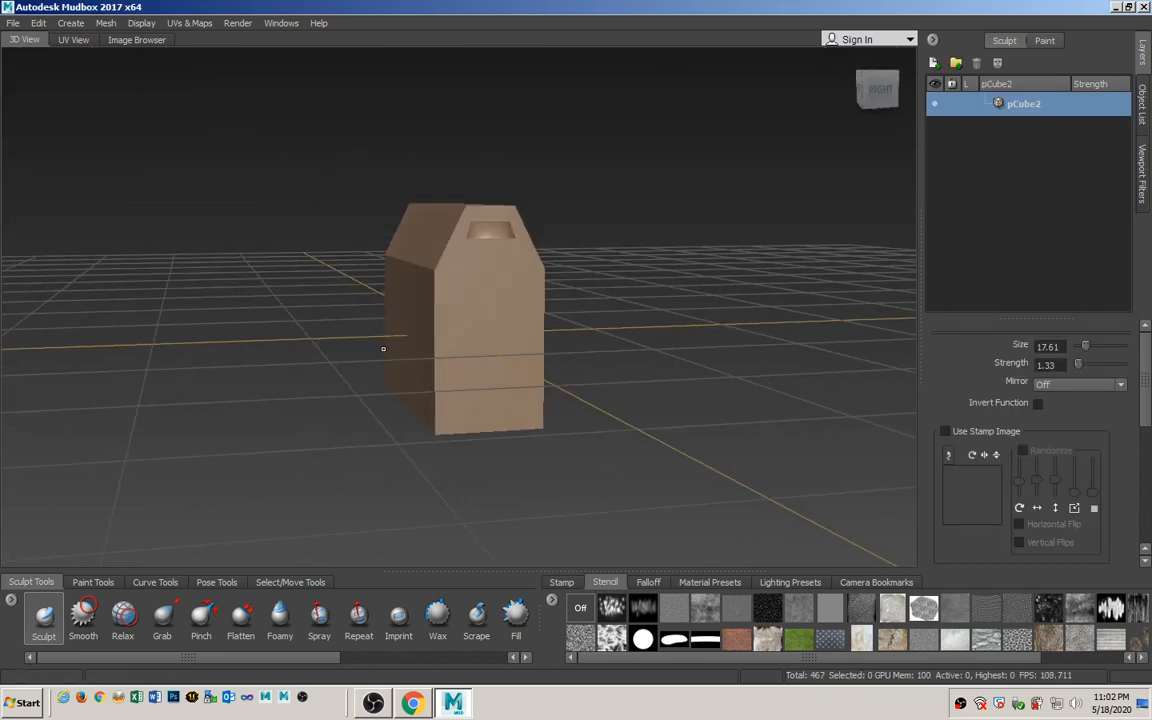
Turn on the wireframe display over the toolbox model.
{"action": "right_click_drag", "start_coordinate": [383, 349], "coordinate": [625, 357], "text": "alt"}
{"action": "left_click_drag", "start_coordinate": [625, 357], "coordinate": [684, 362], "text": "alt"}
{"action": "key", "text": "w"}
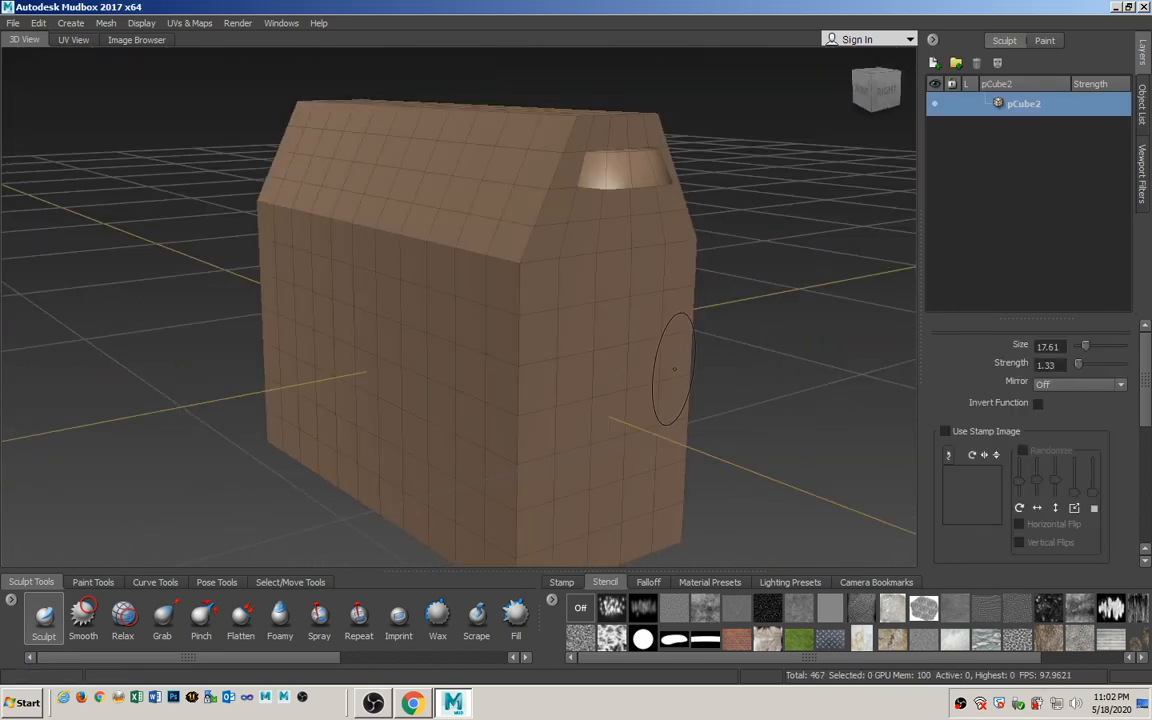
{"action": "left_click_drag", "start_coordinate": [573, 347], "coordinate": [636, 352], "text": "alt"}
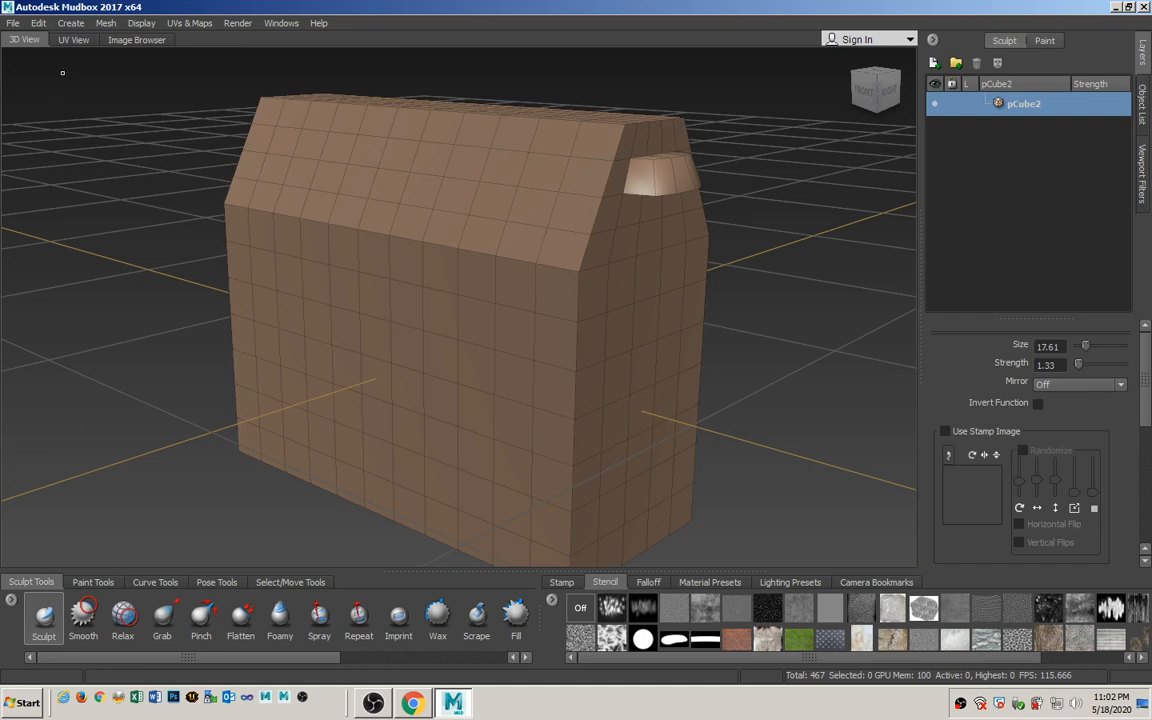
Confirm the subdivision options for the mesh with Smooth Positions and Preserve Hard Edges enabled.
{"action": "left_click", "coordinate": [104, 22]}
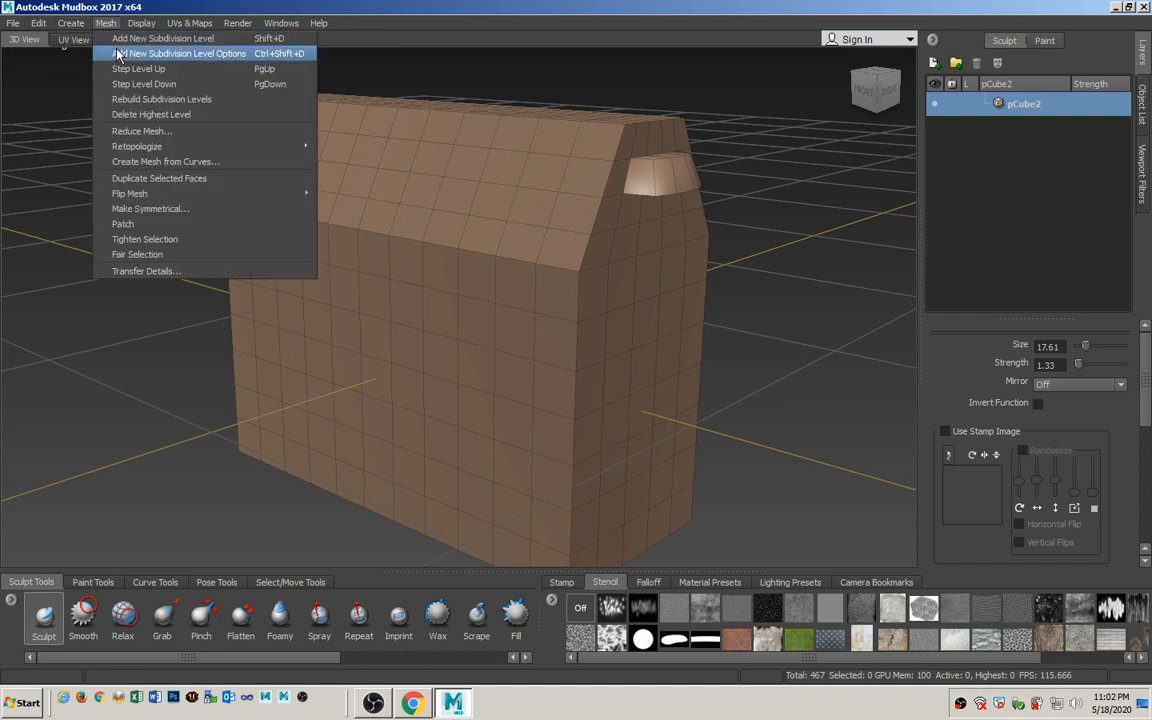
{"action": "left_click", "coordinate": [116, 55]}
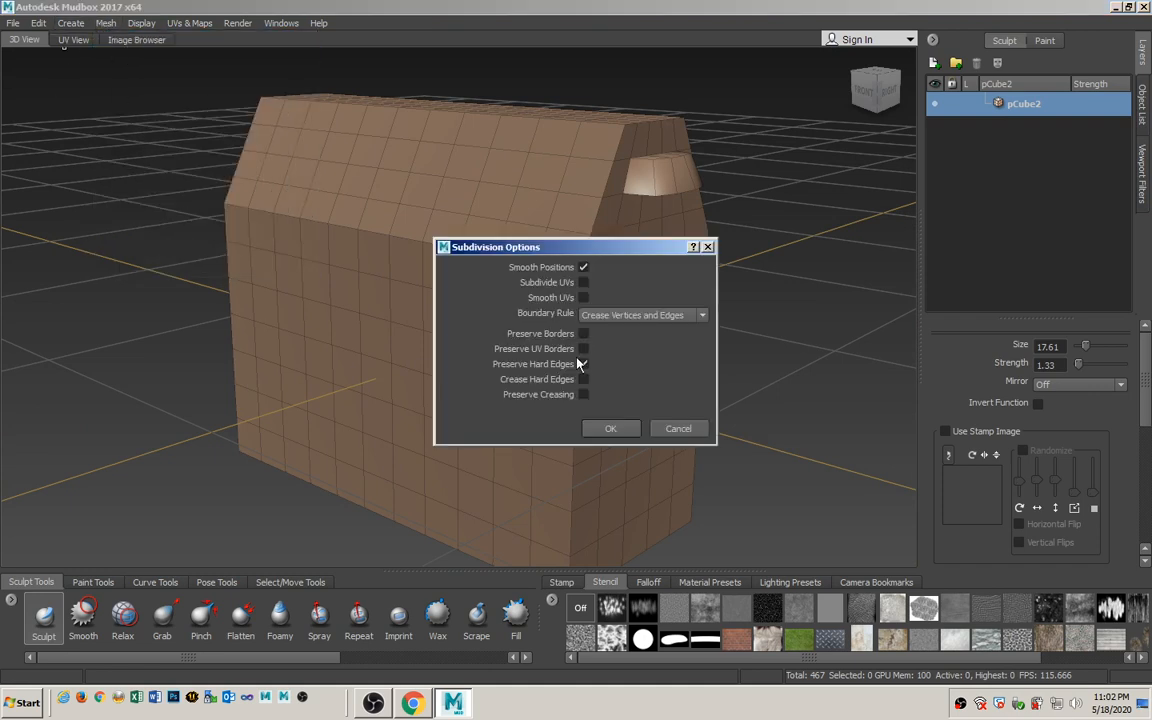
{"action": "left_click", "coordinate": [613, 429]}
{"action": "scroll", "coordinate": [513, 344], "scroll_direction": "down", "scroll_amount": 3}
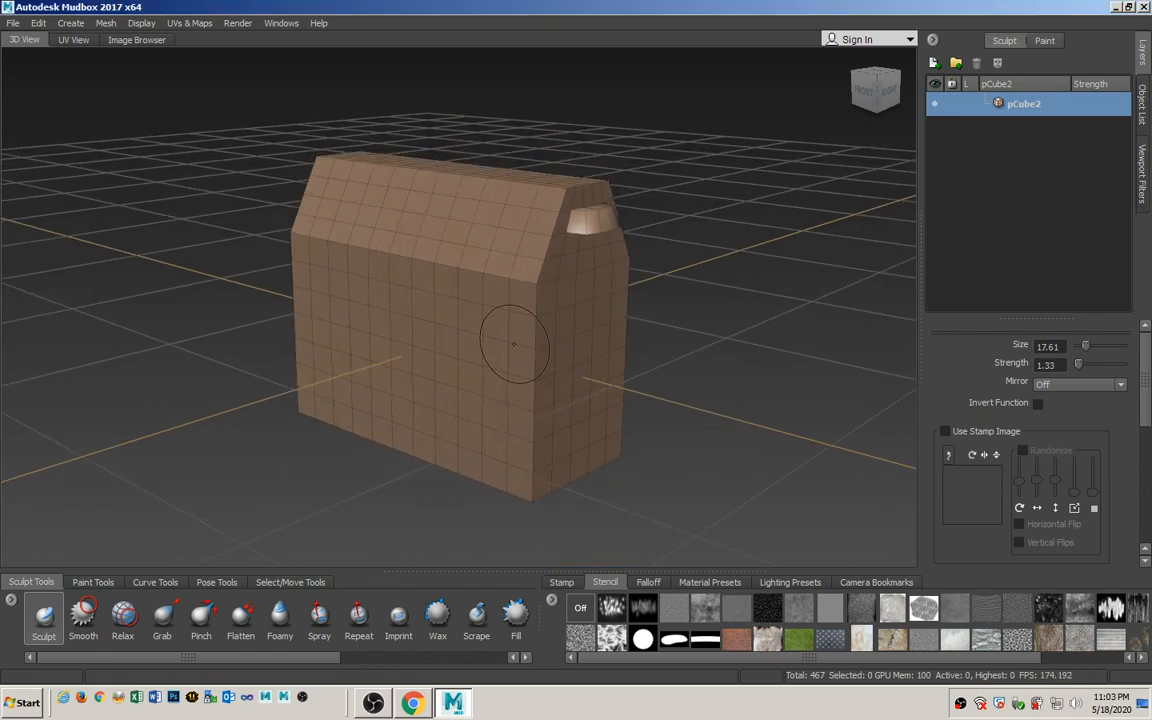
Add new subdivision levels to the toolbox mesh until it reaches level 5.
{"action": "key", "text": "shift+d"}
{"action": "key", "text": "shift+d"}
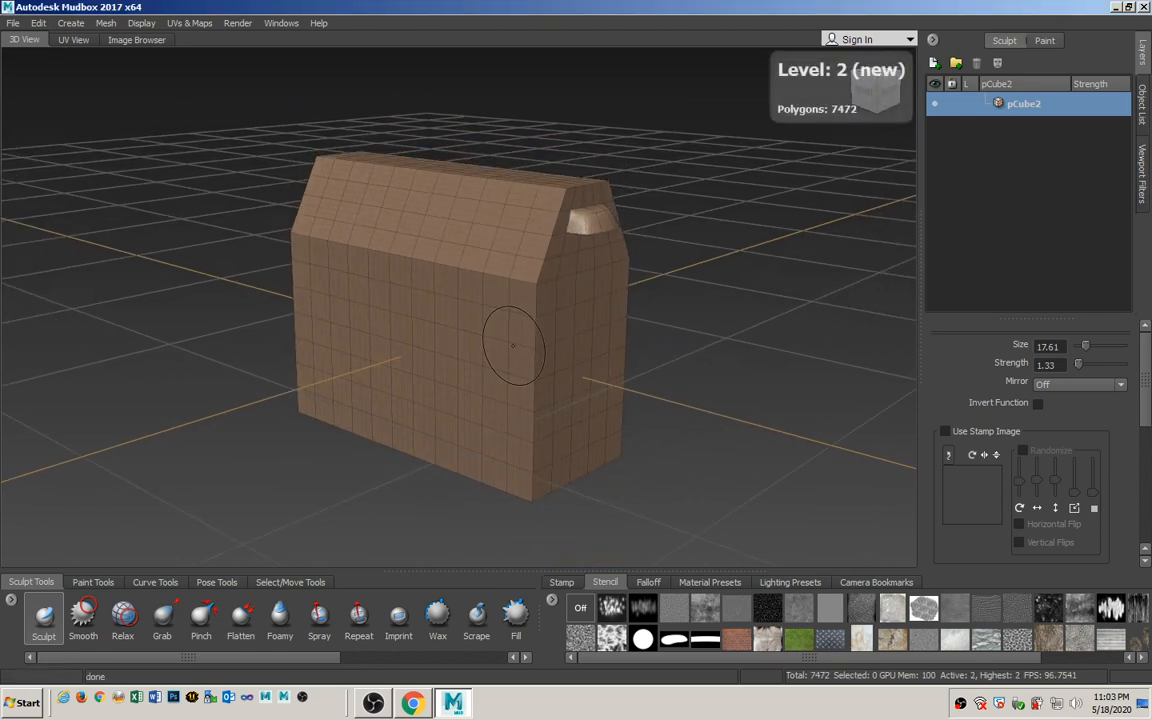
{"action": "key", "text": "shift+d"}
{"action": "key", "text": "shift+d"}
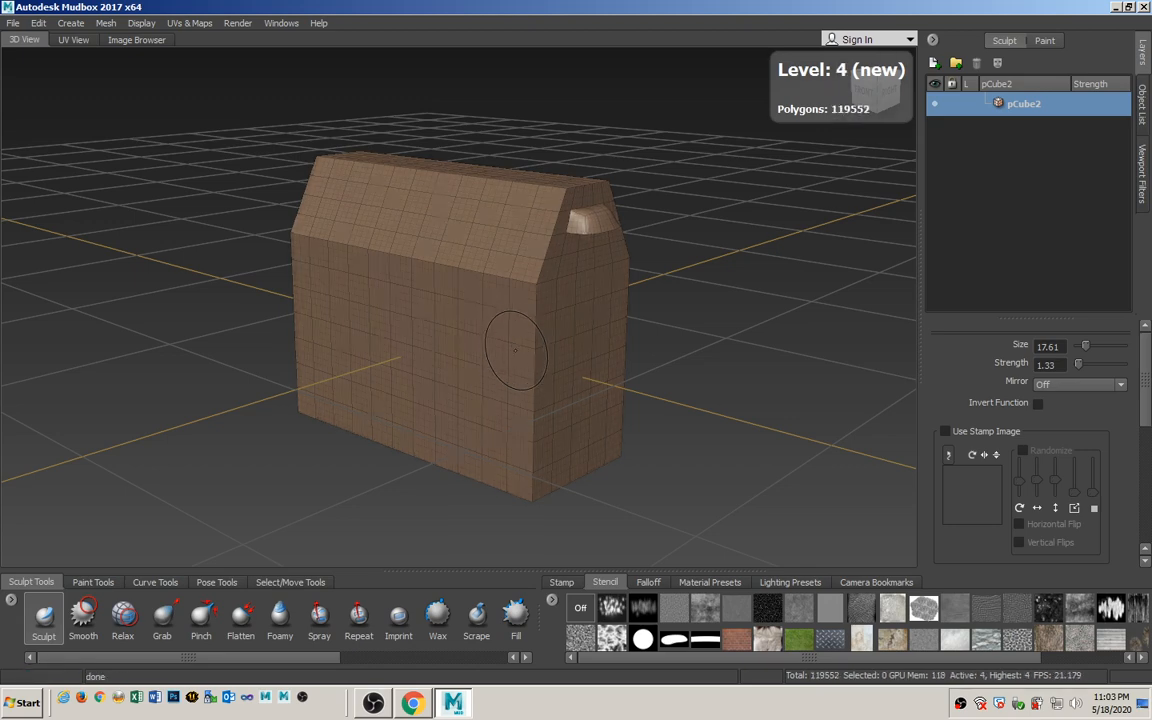
{"action": "right_click_drag", "start_coordinate": [414, 375], "coordinate": [775, 337], "text": "alt"}
{"action": "mouse_move", "coordinate": [615, 348]}
{"action": "left_mouse_down", "text": "alt"}
{"action": "mouse_move", "coordinate": [710, 306]}
{"action": "mouse_move", "coordinate": [625, 350]}
{"action": "left_mouse_up", "text": "alt"}
{"action": "right_click_drag", "start_coordinate": [625, 350], "coordinate": [570, 375], "text": "alt"}
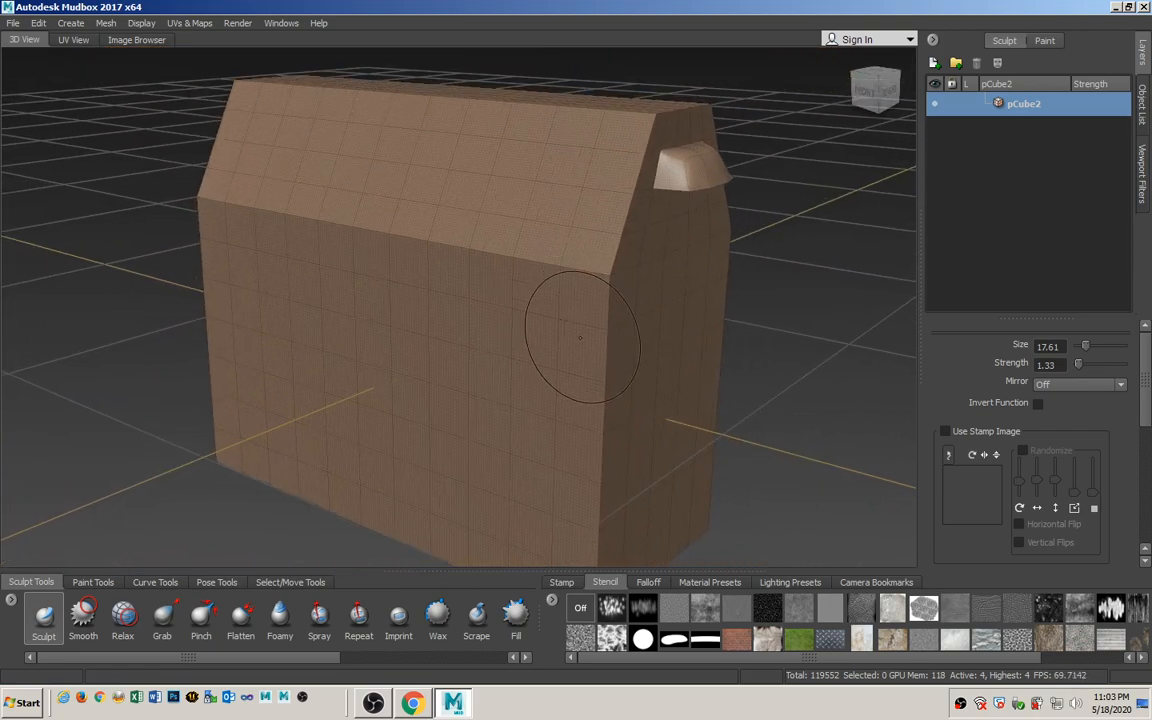
{"action": "mouse_move", "coordinate": [561, 345]}
{"action": "left_mouse_down", "text": "alt"}
{"action": "mouse_move", "coordinate": [530, 335]}
{"action": "mouse_move", "coordinate": [553, 326]}
{"action": "left_mouse_up", "text": "alt"}
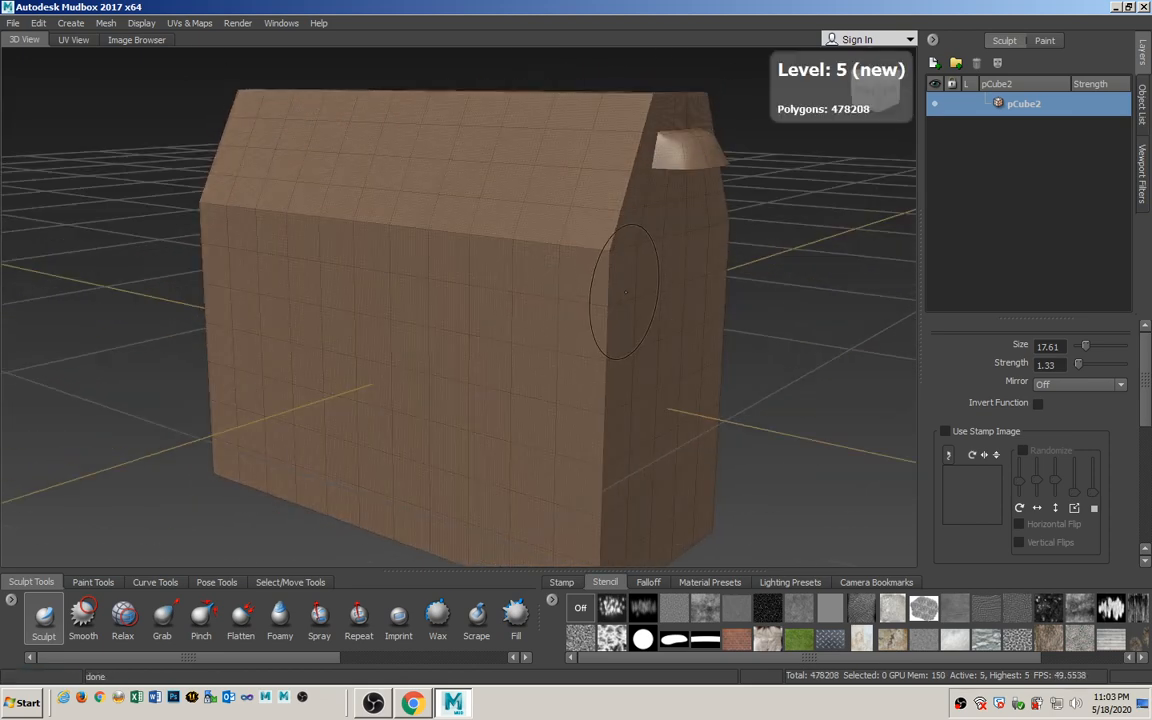
Inspect the subdivided toolbox from its front and right sides, ending with its long side facing the camera.
{"action": "mouse_move", "coordinate": [606, 334]}
{"action": "left_mouse_down", "text": "alt"}
{"action": "mouse_move", "coordinate": [527, 342]}
{"action": "mouse_move", "coordinate": [612, 345]}
{"action": "mouse_move", "coordinate": [577, 343]}
{"action": "left_mouse_up", "text": "alt"}
{"action": "right_click_drag", "start_coordinate": [578, 343], "coordinate": [550, 343], "text": "alt"}
{"action": "left_click_drag", "start_coordinate": [550, 343], "coordinate": [570, 343], "text": "alt"}
{"action": "right_click_drag", "start_coordinate": [570, 343], "coordinate": [507, 343], "text": "alt"}
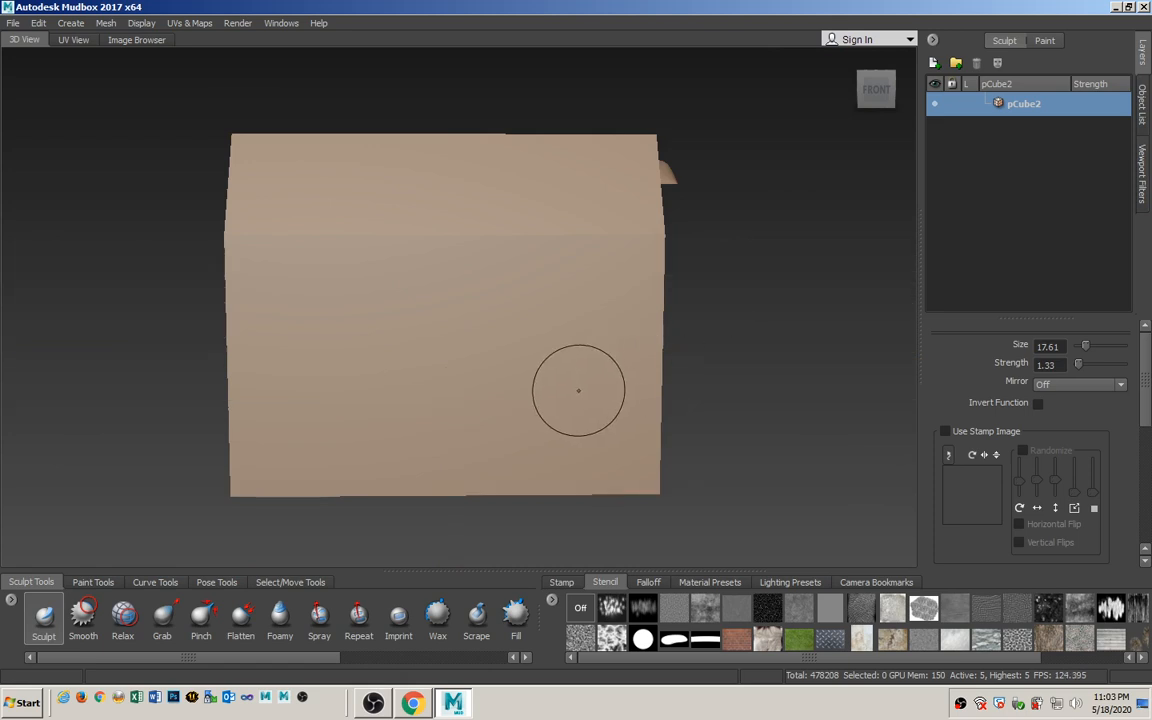
{"action": "left_click_drag", "start_coordinate": [578, 386], "coordinate": [427, 391], "text": "alt"}
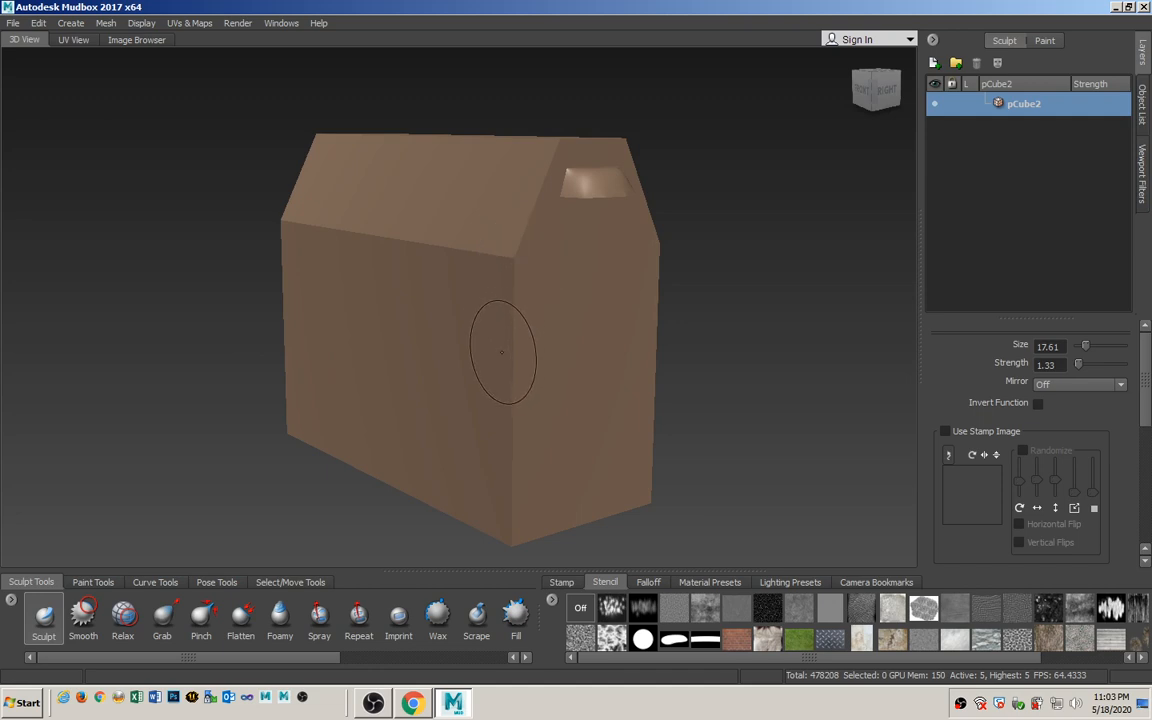
{"action": "left_click_drag", "start_coordinate": [432, 369], "coordinate": [455, 366], "text": "alt"}
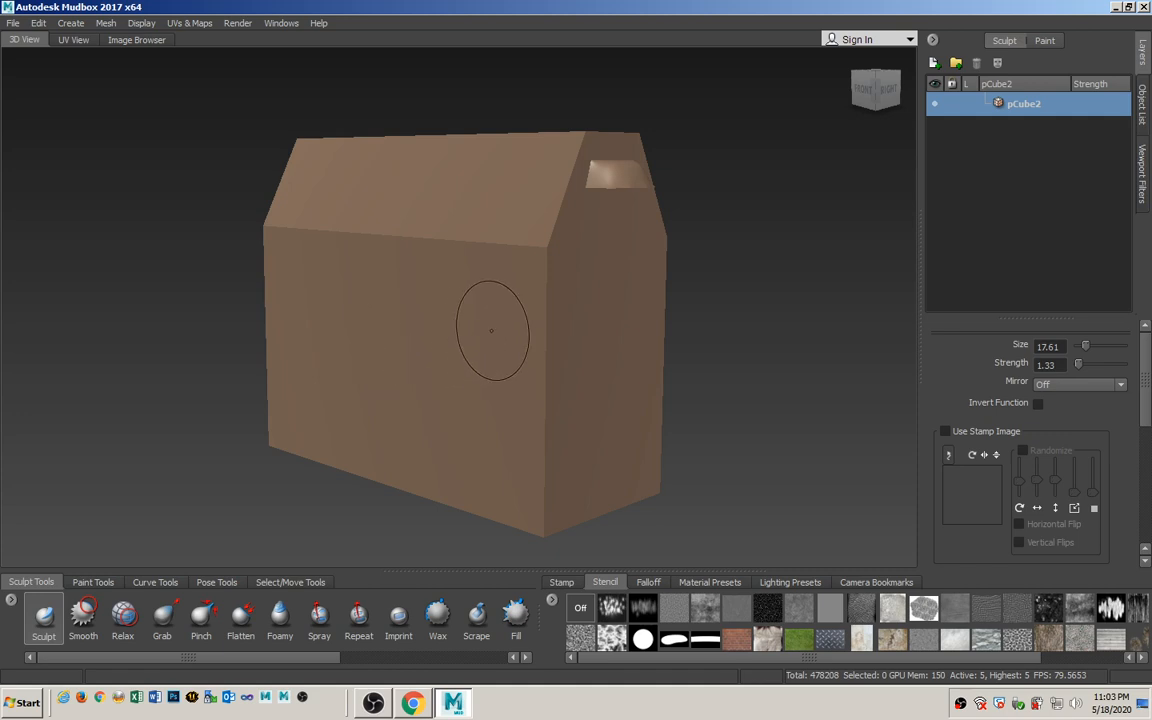
{"action": "mouse_move", "coordinate": [489, 329]}
{"action": "left_mouse_down", "text": "alt"}
{"action": "mouse_move", "coordinate": [478, 332]}
{"action": "mouse_move", "coordinate": [612, 334]}
{"action": "mouse_move", "coordinate": [602, 321]}
{"action": "left_mouse_up", "text": "alt"}
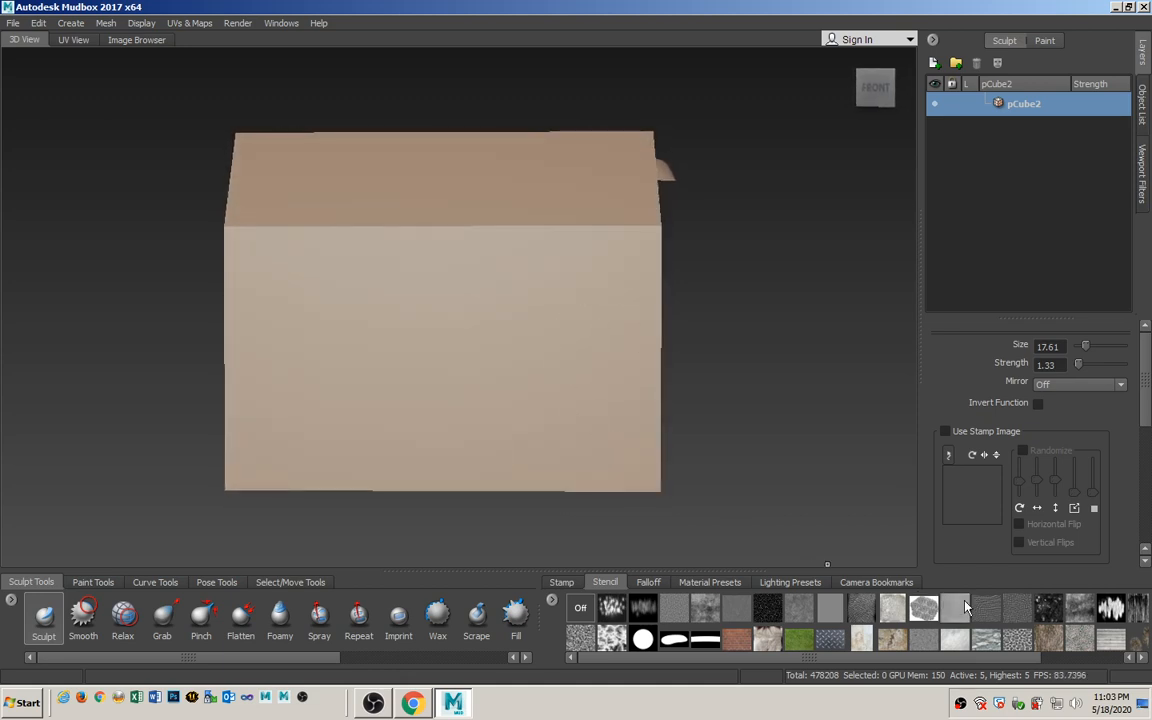
Add a new sculpt layer above the pCube2 base and name it wood.
{"action": "left_click", "coordinate": [934, 63]}
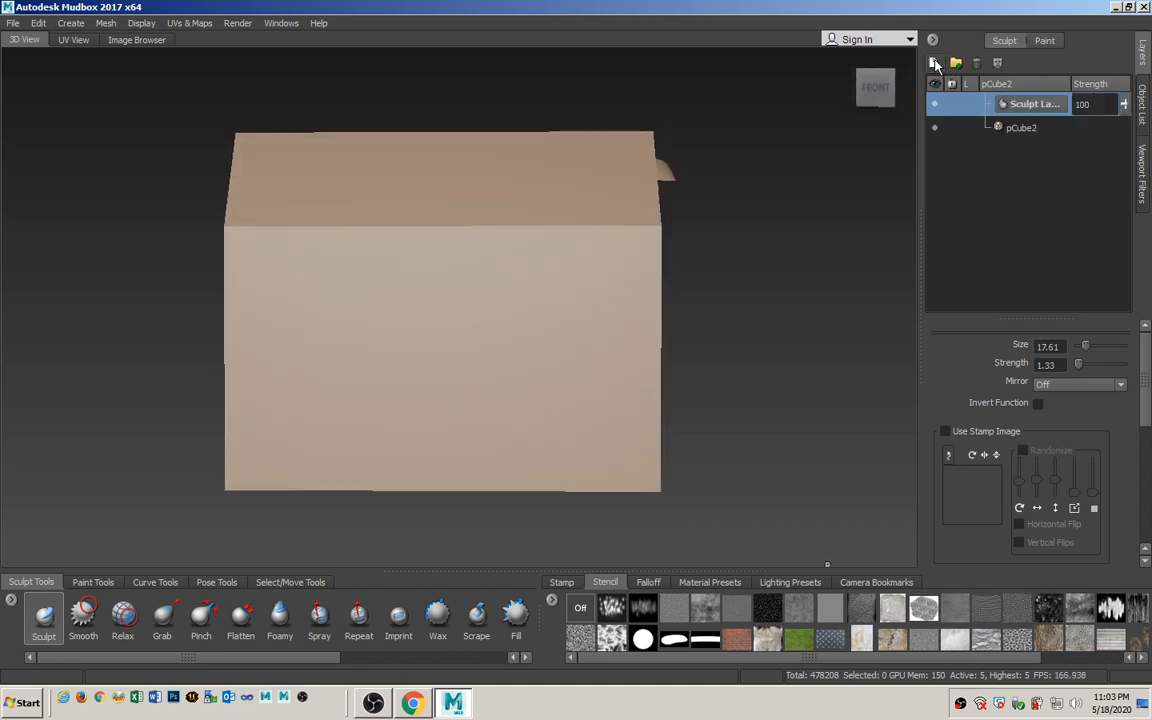
{"action": "double_click", "coordinate": [1018, 112]}
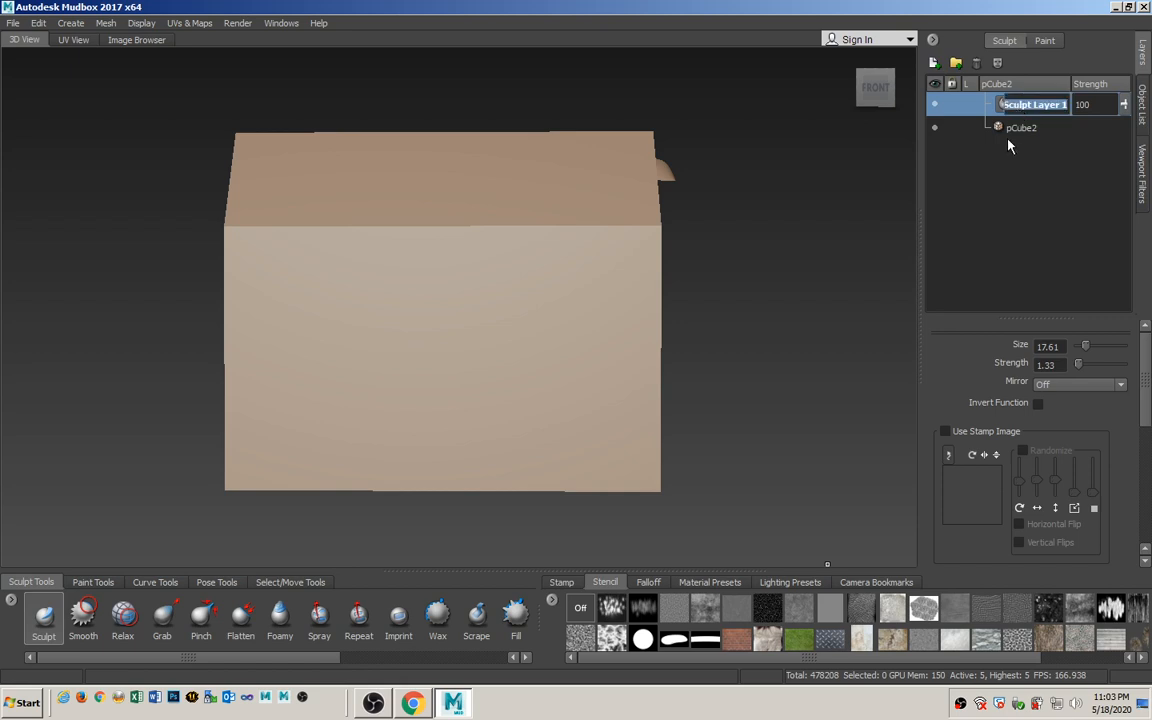
{"action": "type", "text": "wood"}
{"action": "key", "text": "Return"}
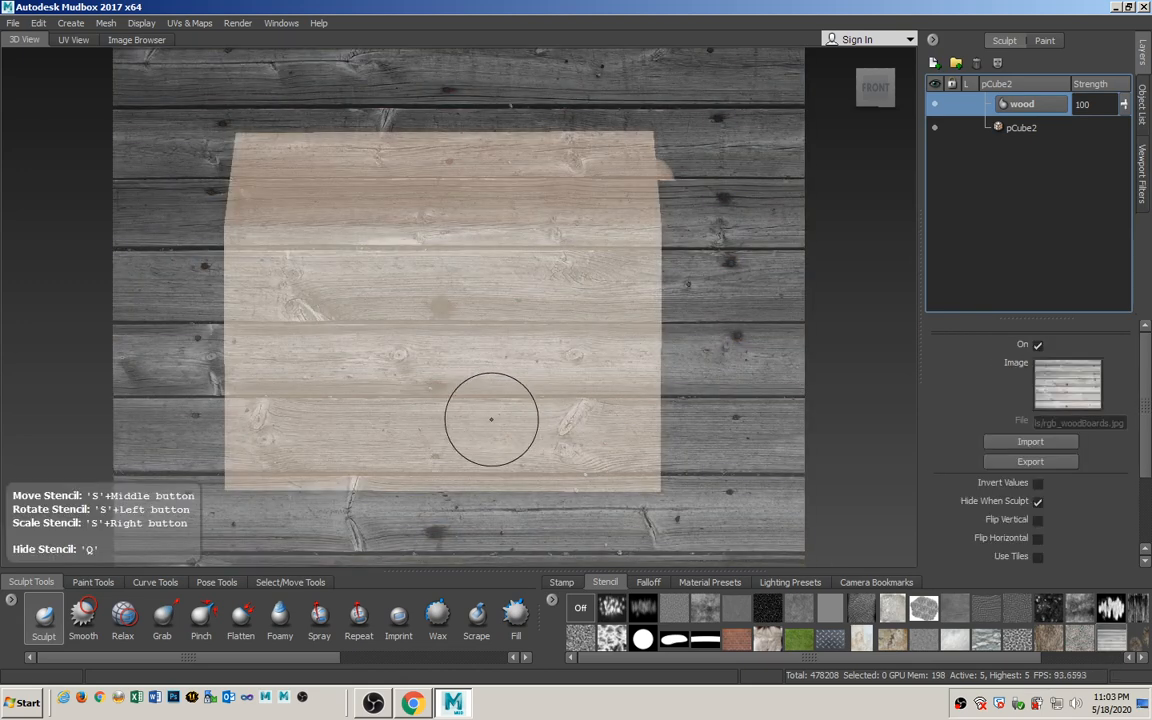
Frame the toolbox's front side under the rgb_woodBoards stencil so a plank seam lines up with the roof edge.
{"action": "right_click_drag", "start_coordinate": [461, 414], "coordinate": [452, 414], "text": "alt"}
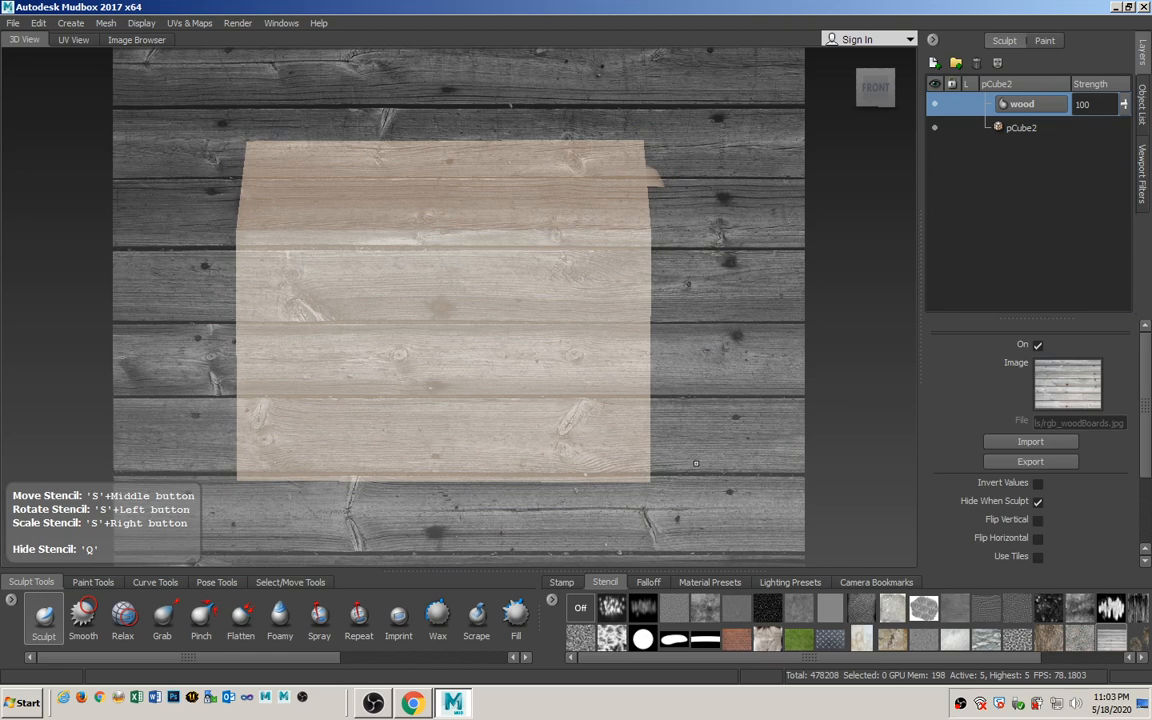
{"action": "mouse_move", "coordinate": [671, 424]}
{"action": "middle_mouse_down", "text": "alt"}
{"action": "mouse_move", "coordinate": [690, 418]}
{"action": "mouse_move", "coordinate": [677, 435]}
{"action": "middle_mouse_up", "text": "alt"}
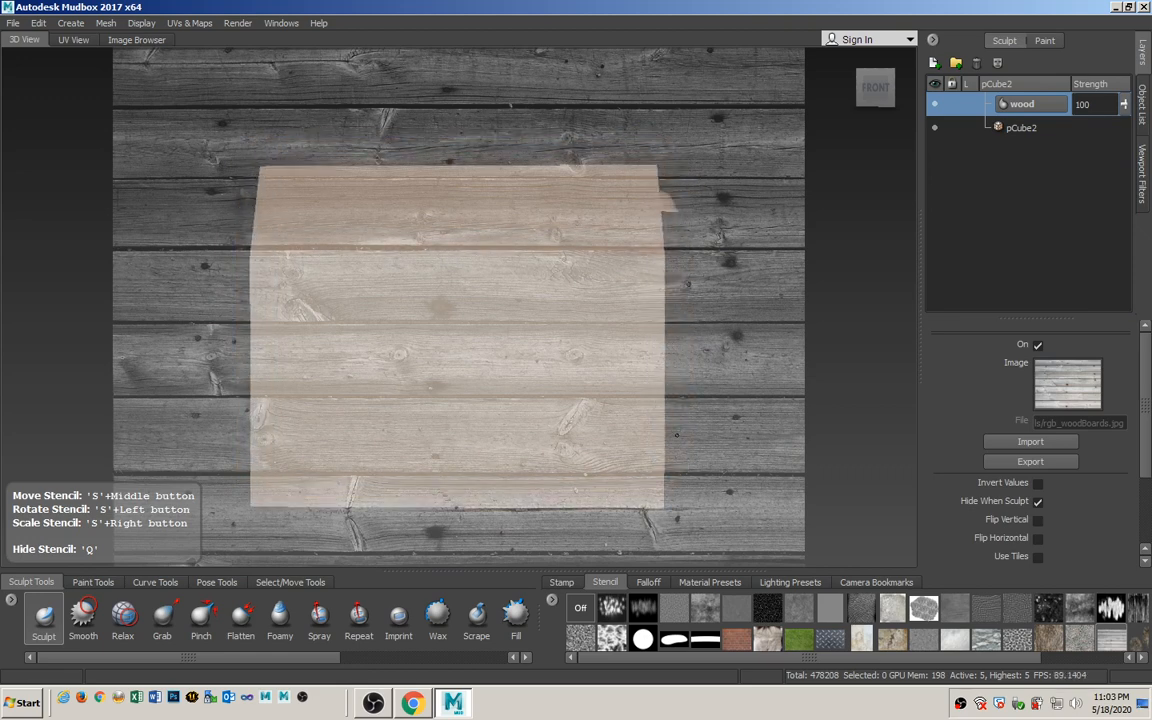
{"action": "right_click_drag", "start_coordinate": [677, 435], "coordinate": [730, 424], "text": "alt"}
{"action": "middle_click_drag", "start_coordinate": [730, 424], "coordinate": [712, 409], "text": "alt"}
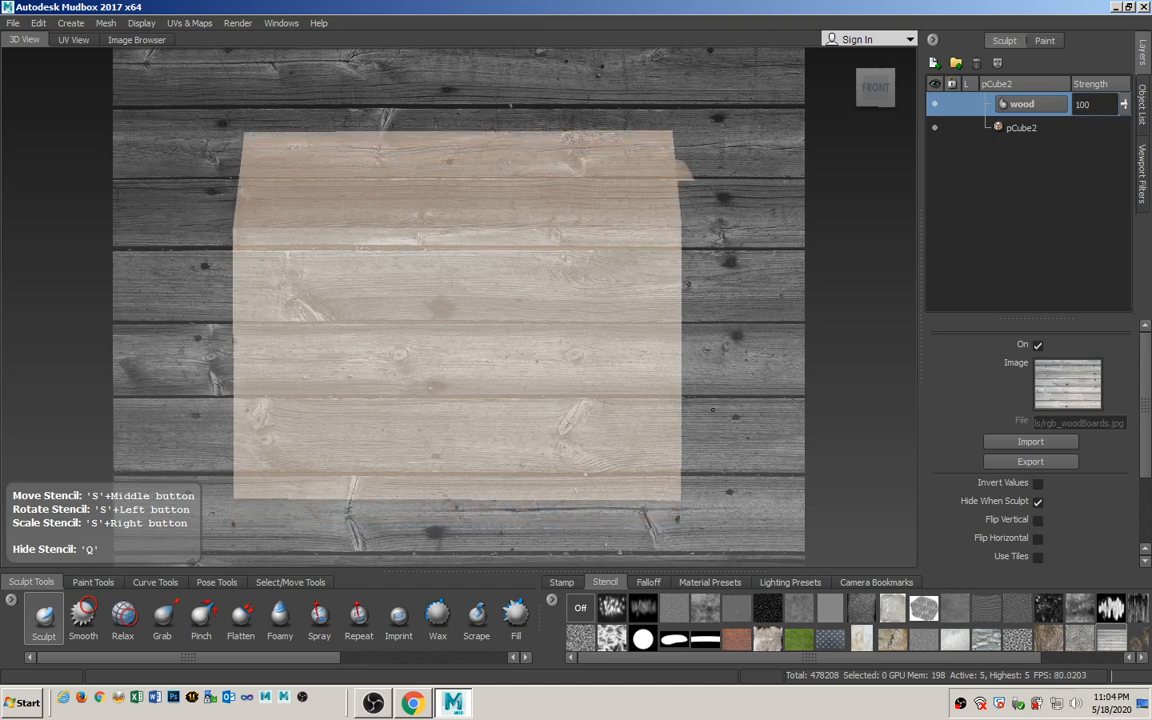
{"action": "right_click_drag", "start_coordinate": [659, 436], "coordinate": [576, 457], "text": "alt"}
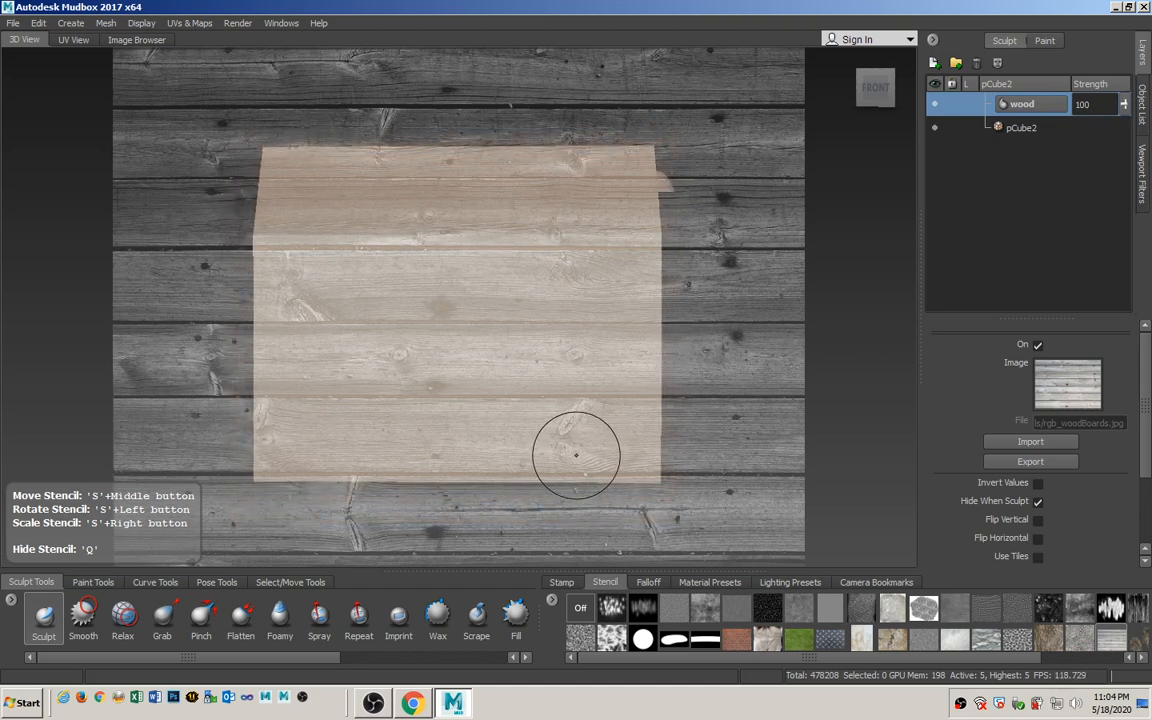
{"action": "middle_click_drag", "start_coordinate": [575, 454], "coordinate": [575, 458], "text": "alt"}
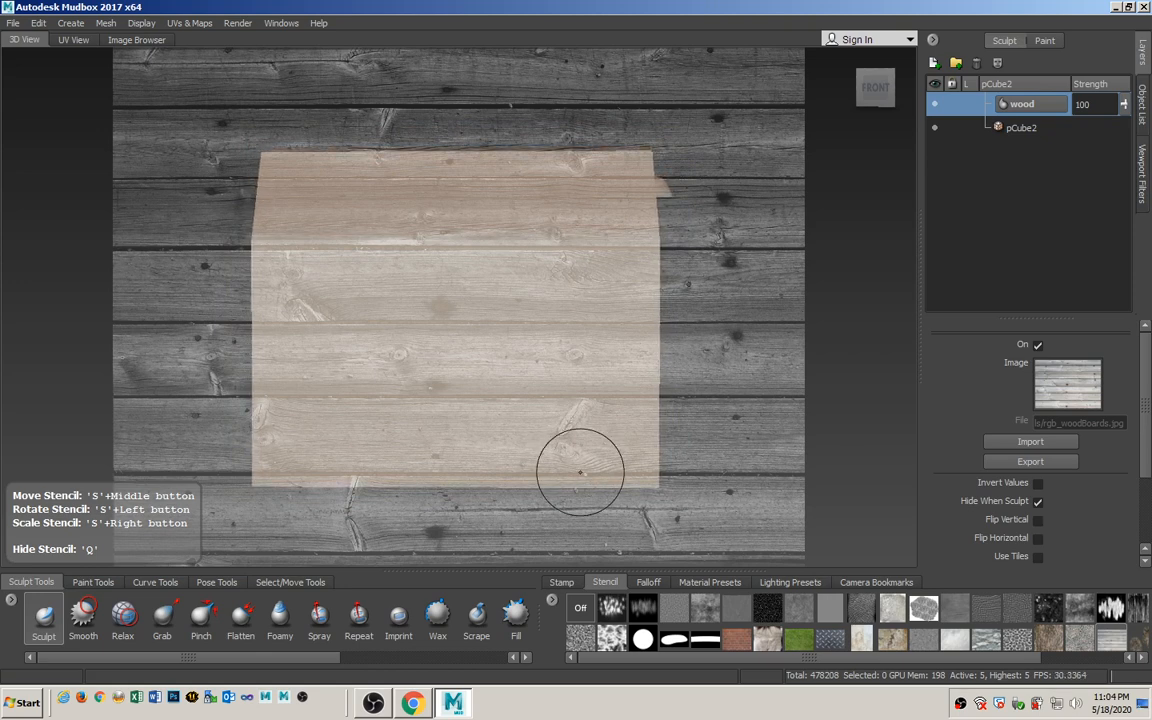
{"action": "right_click_drag", "start_coordinate": [581, 473], "coordinate": [503, 425], "text": "alt"}
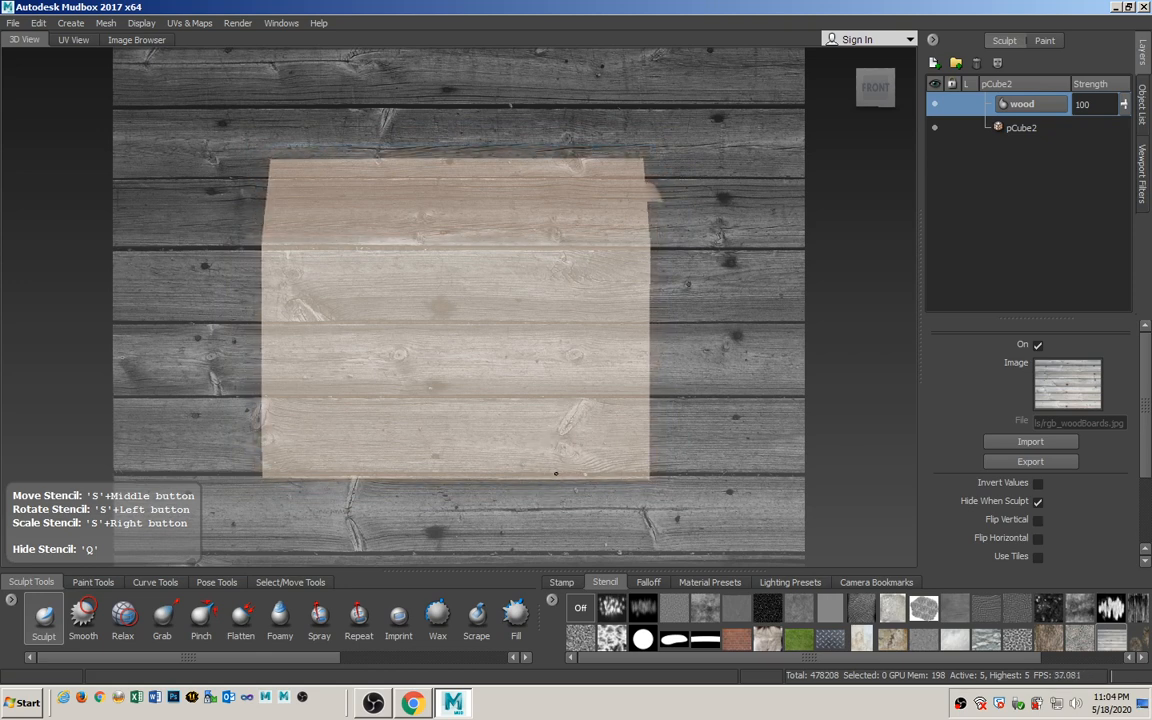
Toggle the wood boards stencil off and on several times, leaving it shown.
{"action": "key", "text": "q"}
{"action": "key", "text": "q"}
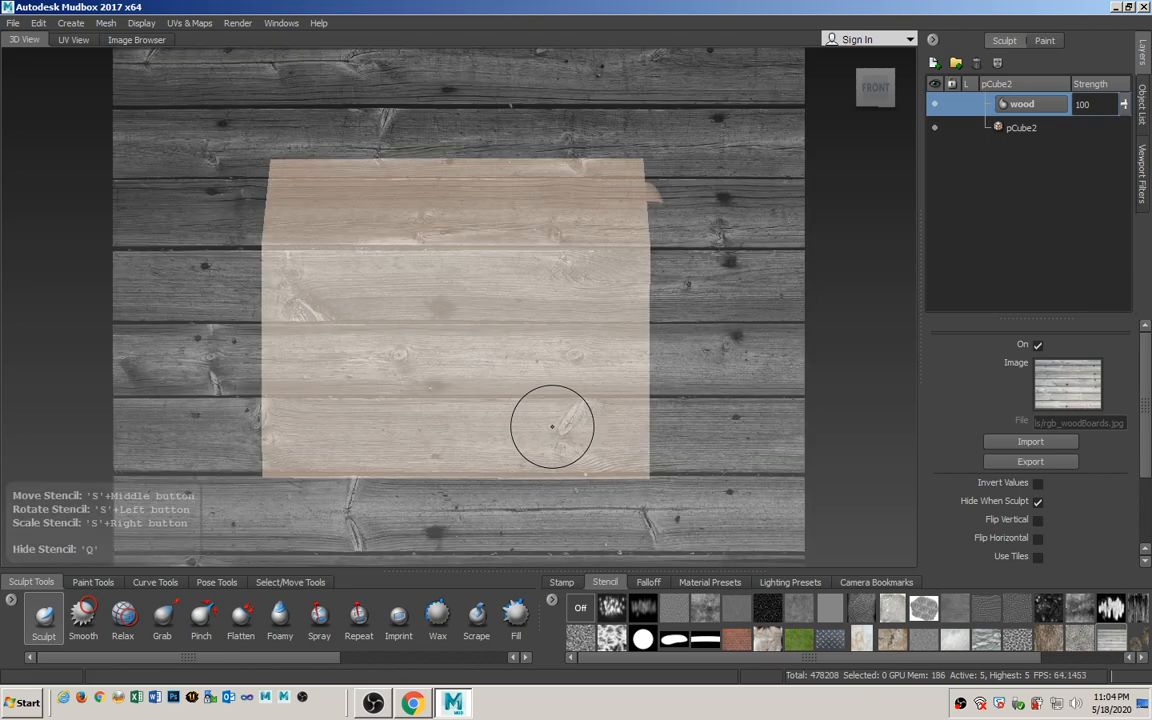
{"action": "key", "text": "q"}
{"action": "key", "text": "q"}
{"action": "key", "text": "q"}
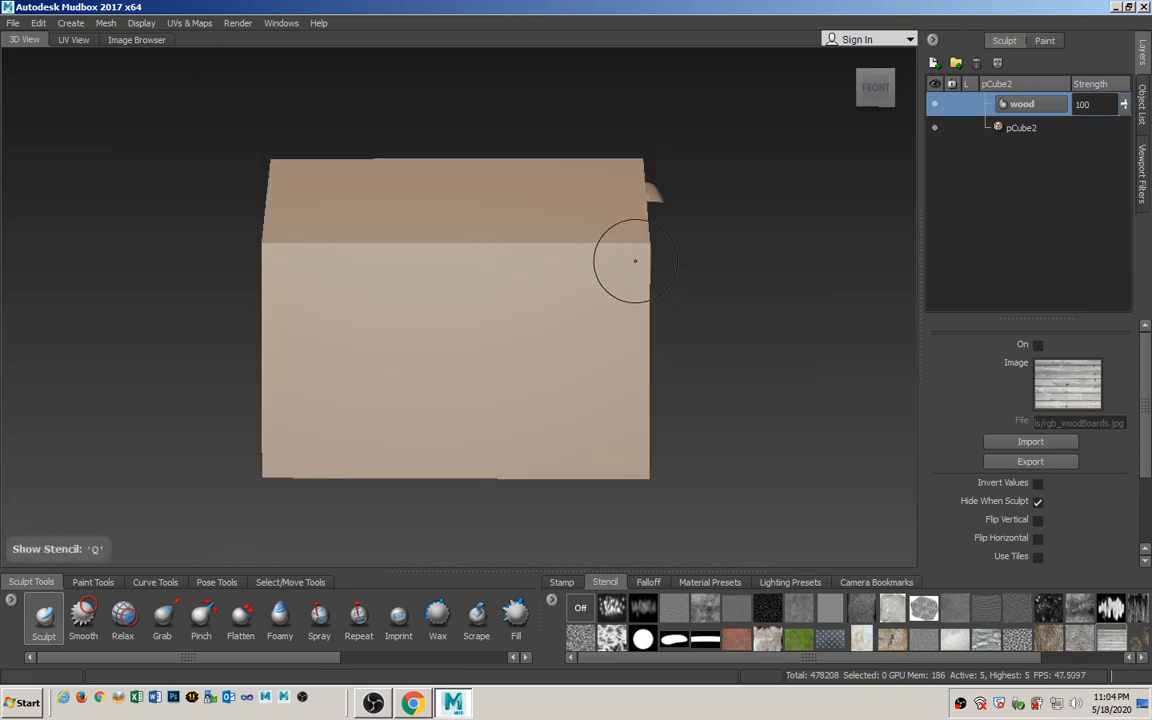
{"action": "key", "text": "q"}
{"action": "key", "text": "q"}
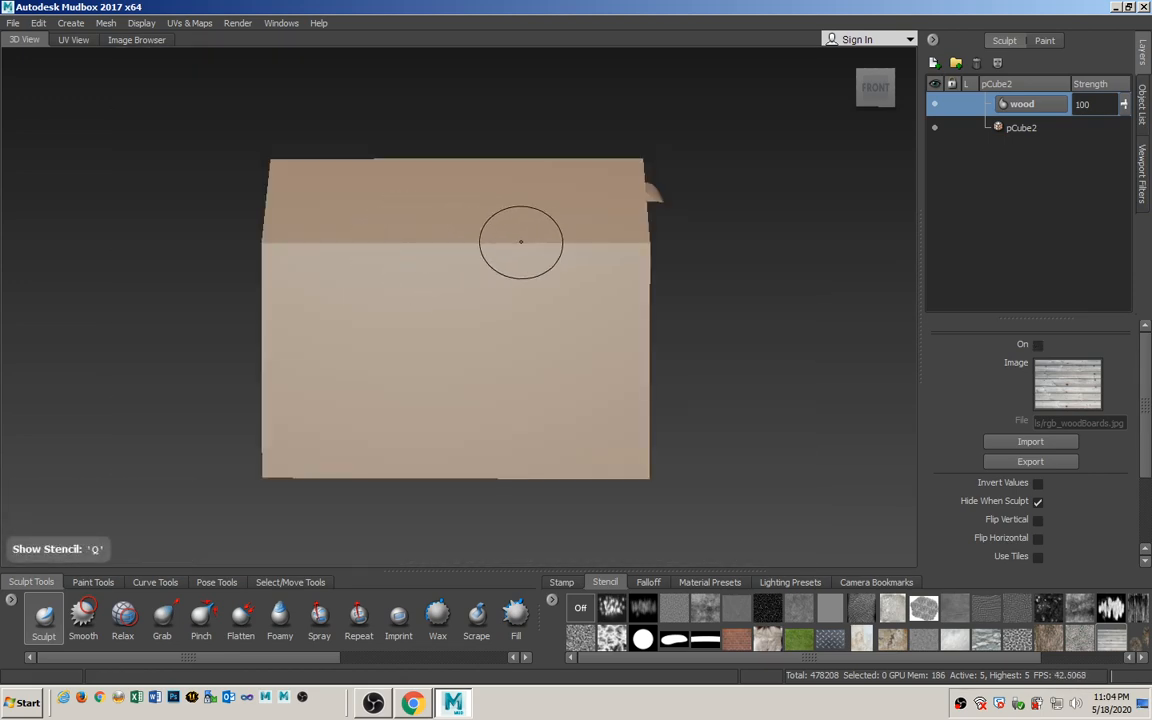
{"action": "key", "text": "q"}
{"action": "key", "text": "q"}
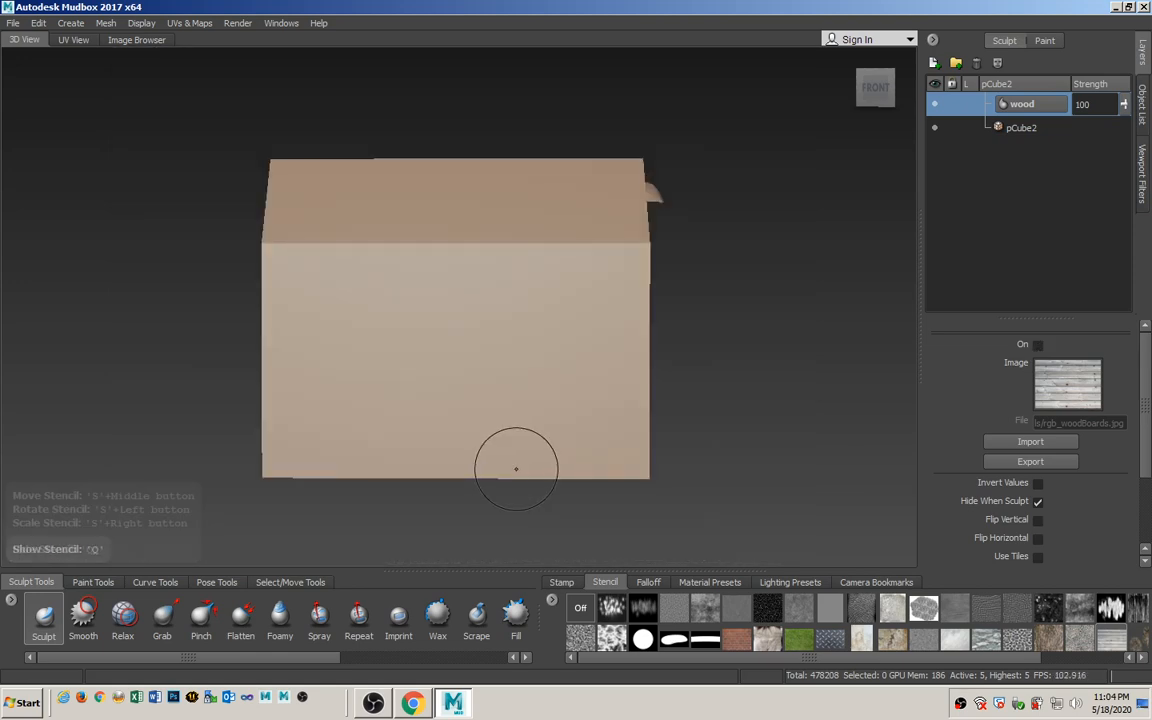
{"action": "key", "text": "q"}
Enlarge the Sculpt brush and sculpt the wood boards stencil across the toolbox's front side.
{"action": "key", "text": "b"}
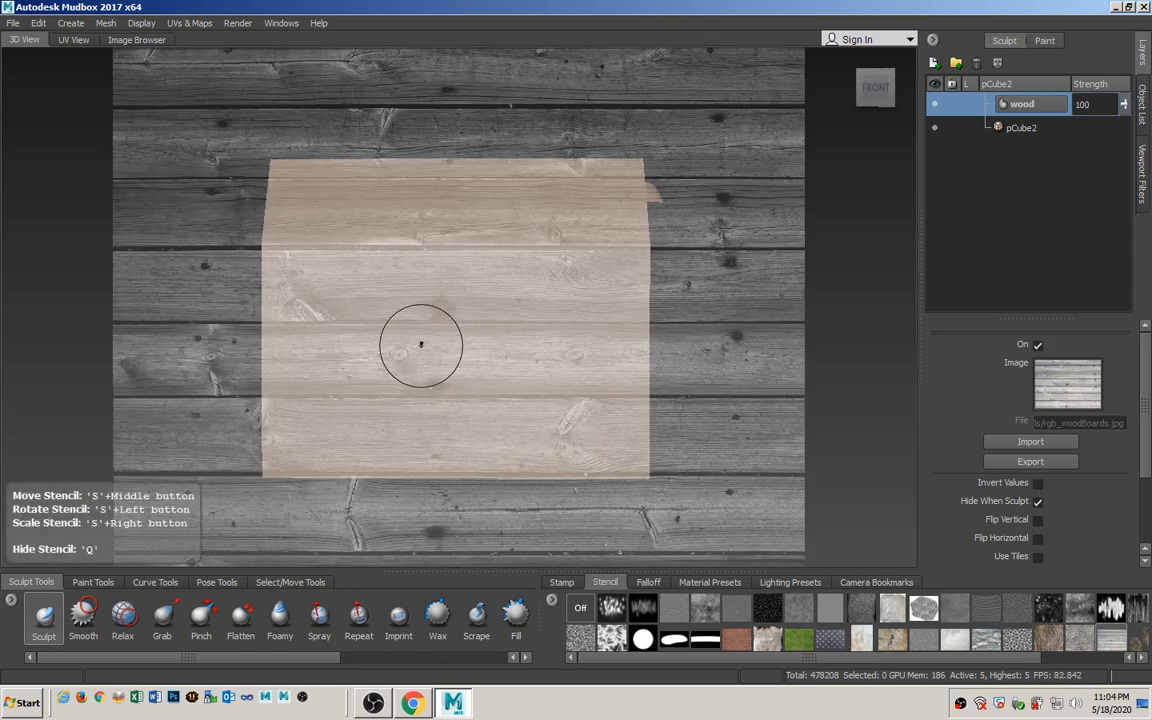
{"action": "mouse_move", "coordinate": [422, 345]}
{"action": "left_mouse_down"}
{"action": "mouse_move", "coordinate": [466, 345]}
{"action": "mouse_move", "coordinate": [404, 350]}
{"action": "mouse_move", "coordinate": [321, 278]}
{"action": "mouse_move", "coordinate": [572, 295]}
{"action": "mouse_move", "coordinate": [520, 395]}
{"action": "mouse_move", "coordinate": [330, 400]}
{"action": "mouse_move", "coordinate": [291, 283]}
{"action": "mouse_move", "coordinate": [553, 296]}
{"action": "left_mouse_up"}
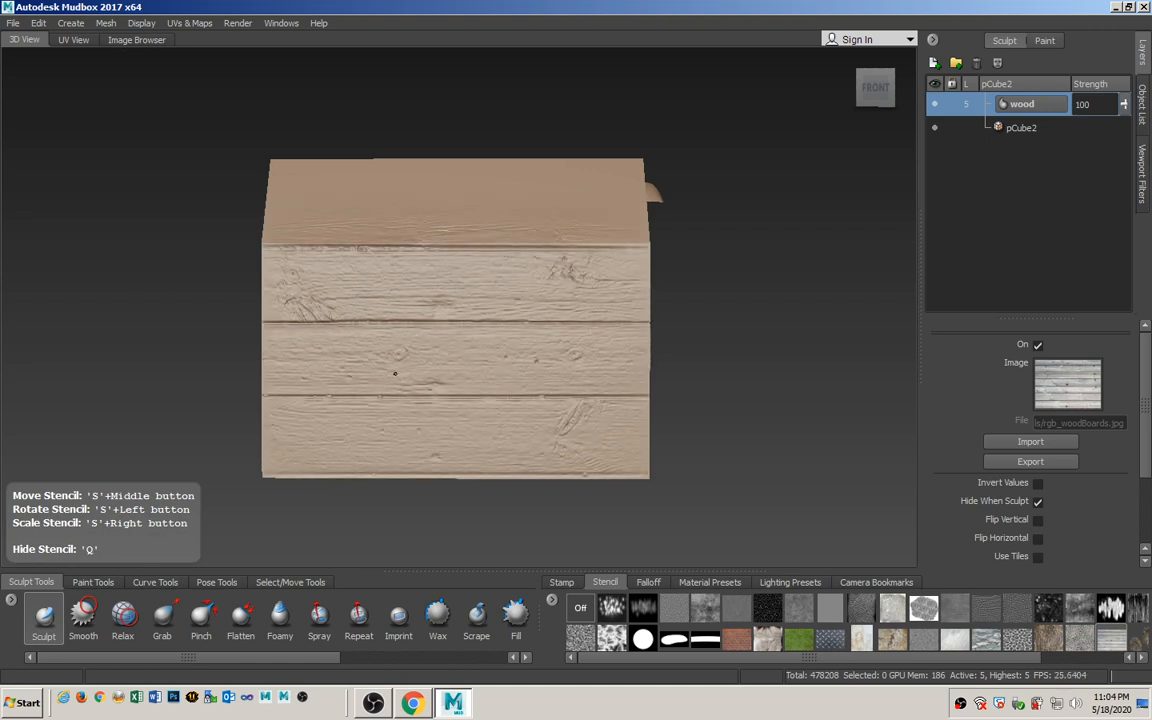
{"action": "left_click_drag", "start_coordinate": [564, 425], "coordinate": [465, 468]}
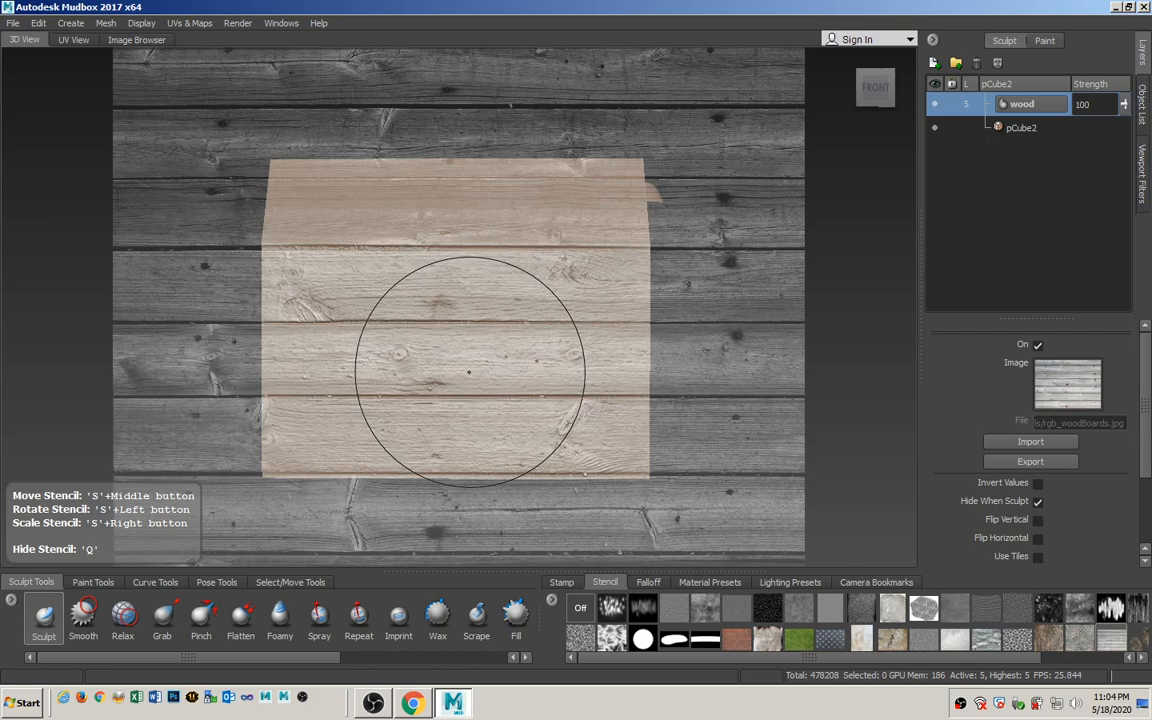
Switch to the left view and sculpt the wood boards stencil onto the toolbox's left end.
{"action": "left_click", "coordinate": [848, 89]}
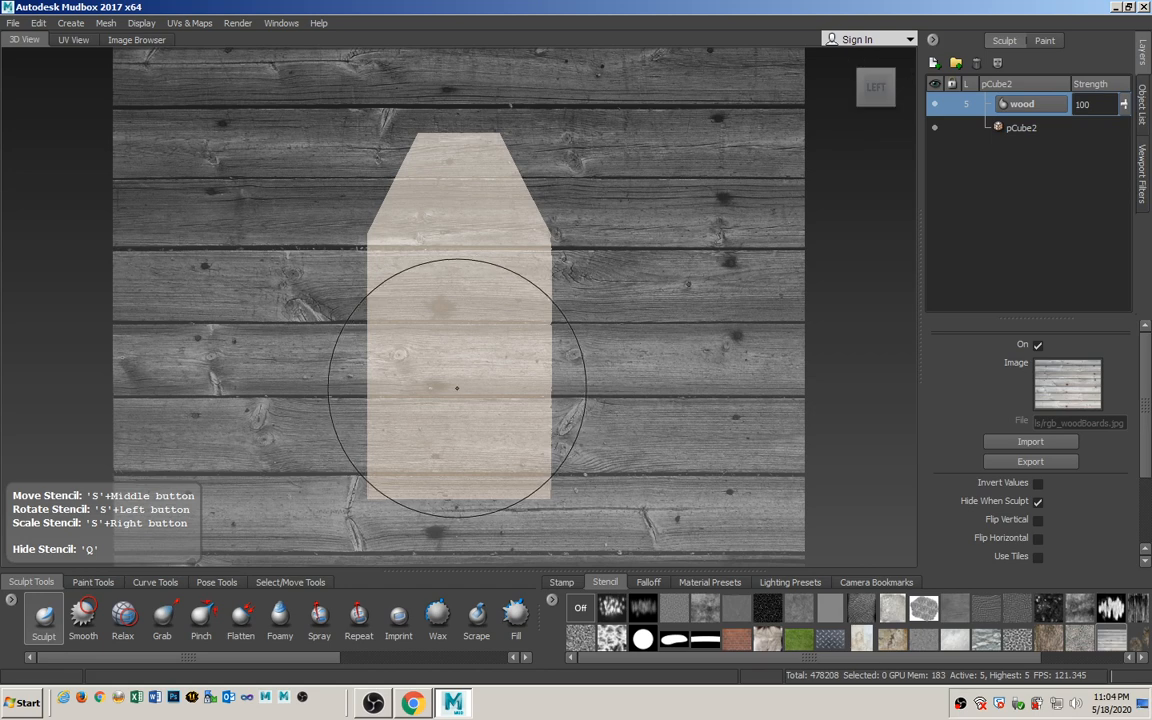
{"action": "mouse_move", "coordinate": [486, 437]}
{"action": "left_mouse_down"}
{"action": "mouse_move", "coordinate": [425, 336]}
{"action": "mouse_move", "coordinate": [478, 273]}
{"action": "mouse_move", "coordinate": [527, 337]}
{"action": "mouse_move", "coordinate": [463, 442]}
{"action": "mouse_move", "coordinate": [401, 465]}
{"action": "mouse_move", "coordinate": [505, 469]}
{"action": "left_mouse_up"}
{"action": "mouse_move", "coordinate": [522, 354]}
{"action": "left_mouse_down"}
{"action": "mouse_move", "coordinate": [422, 283]}
{"action": "mouse_move", "coordinate": [446, 287]}
{"action": "left_mouse_up"}
Hide the stencil and examine how the planks meet at the corner between the left end and the front side.
{"action": "key", "text": "q"}
{"action": "left_click_drag", "start_coordinate": [721, 400], "coordinate": [420, 396], "text": "alt"}
{"action": "right_click_drag", "start_coordinate": [405, 395], "coordinate": [468, 393], "text": "alt"}
{"action": "mouse_move", "coordinate": [470, 394]}
{"action": "middle_mouse_down", "text": "alt"}
{"action": "mouse_move", "coordinate": [513, 334]}
{"action": "mouse_move", "coordinate": [518, 304]}
{"action": "middle_mouse_up", "text": "alt"}
{"action": "key", "text": "q"}
{"action": "key", "text": "q"}
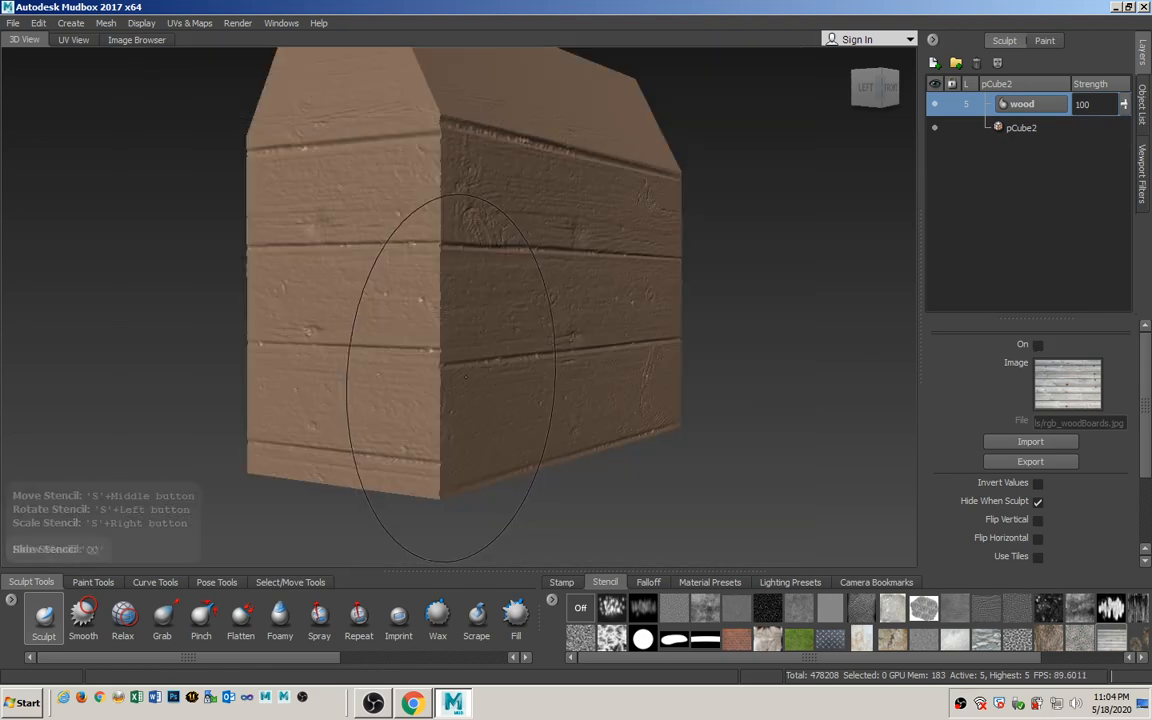
Reduce the Sculpt brush size and view the sculpted corner from slightly above.
{"action": "key", "text": "b"}
{"action": "left_click_drag", "start_coordinate": [553, 329], "coordinate": [502, 330]}
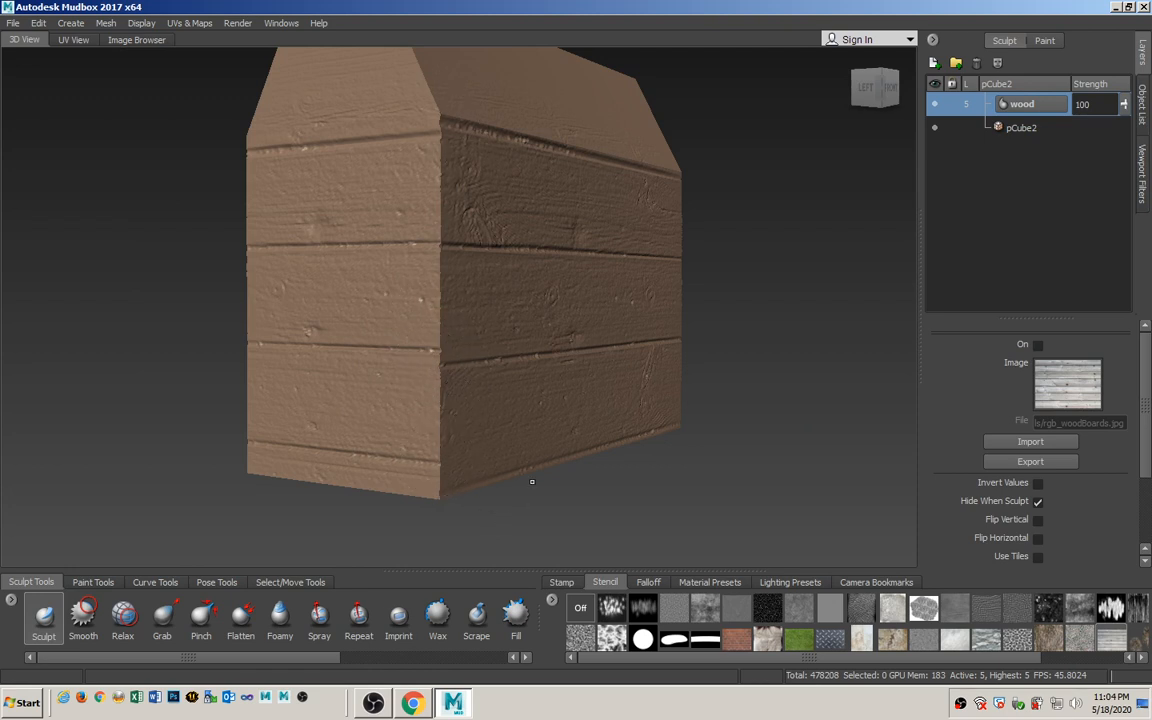
{"action": "left_click_drag", "start_coordinate": [527, 412], "coordinate": [523, 425], "text": "alt"}
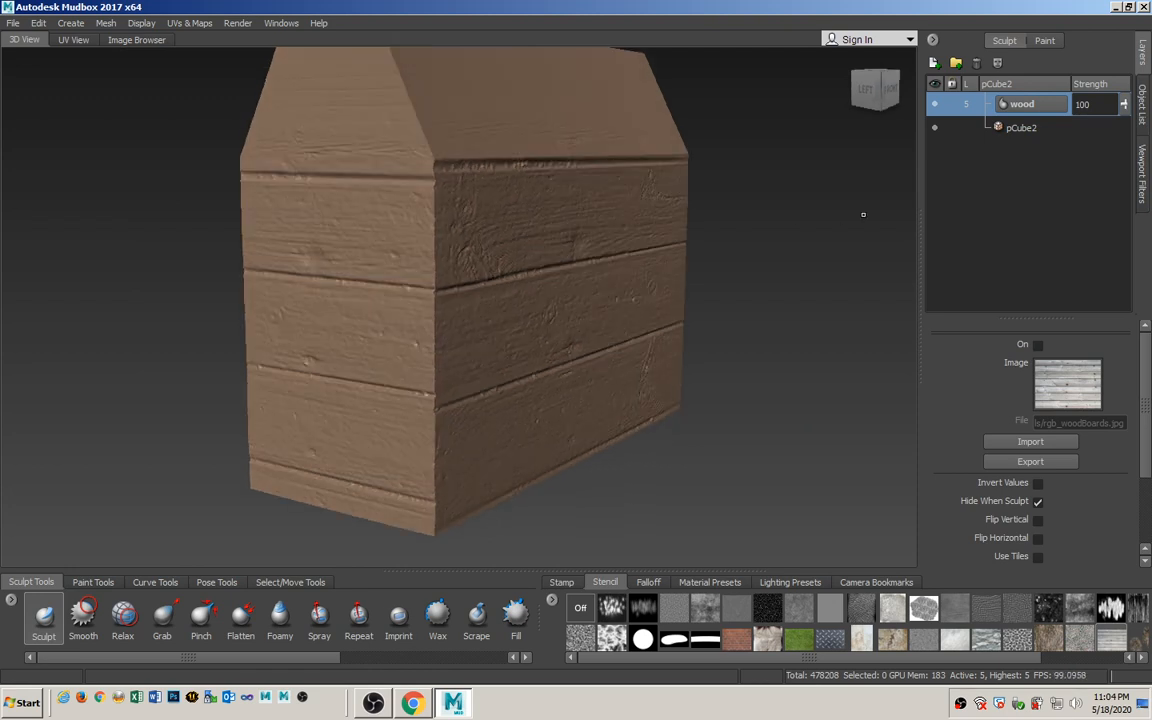
Open the scene's object list and select the Perspective camera to show its properties.
{"action": "left_click", "coordinate": [1142, 113]}
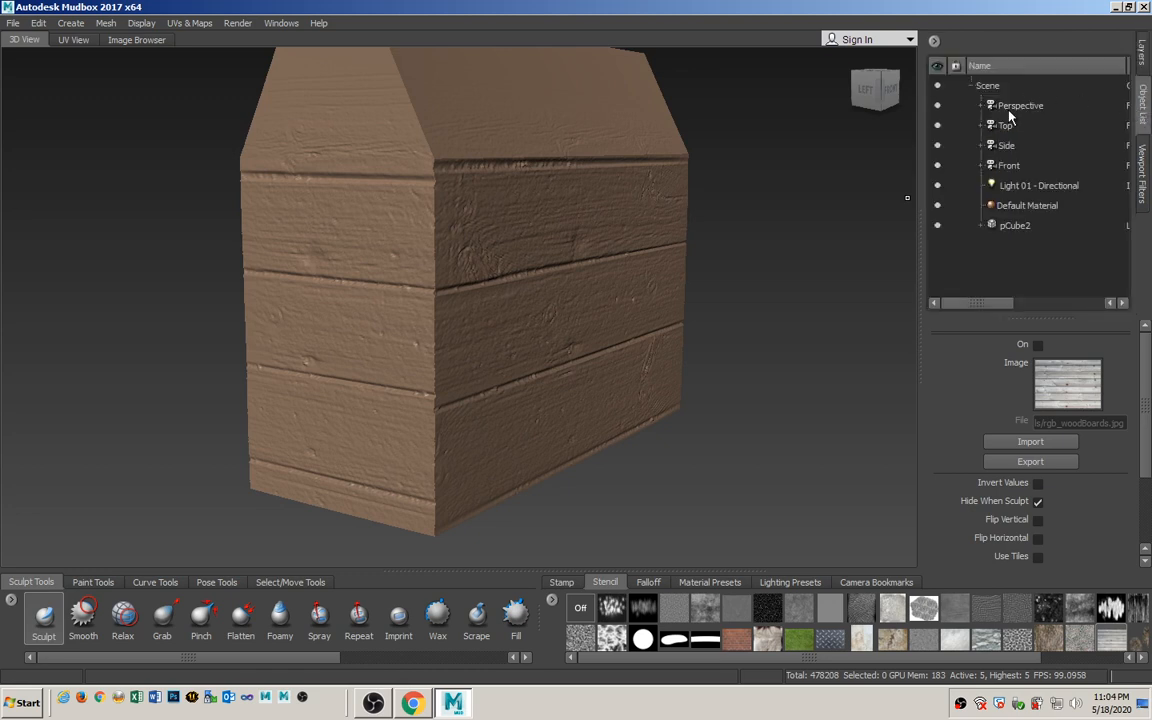
{"action": "left_click", "coordinate": [1012, 105]}
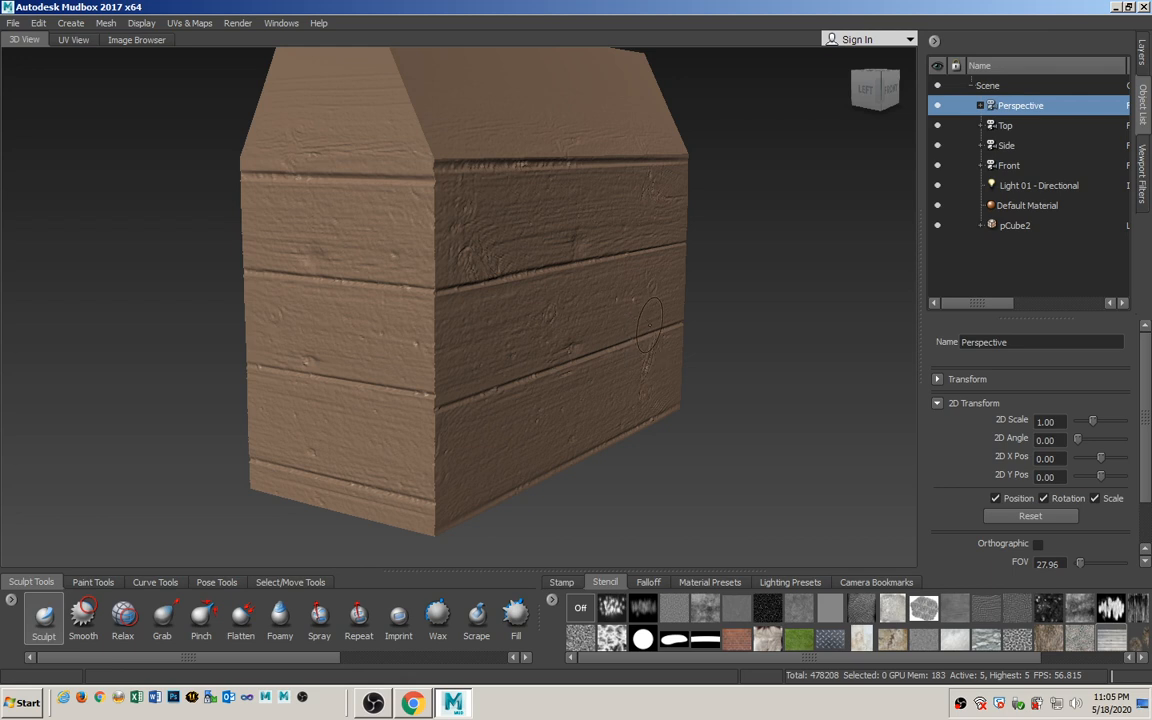
{"action": "left_click_drag", "start_coordinate": [531, 318], "coordinate": [556, 318], "text": "alt"}
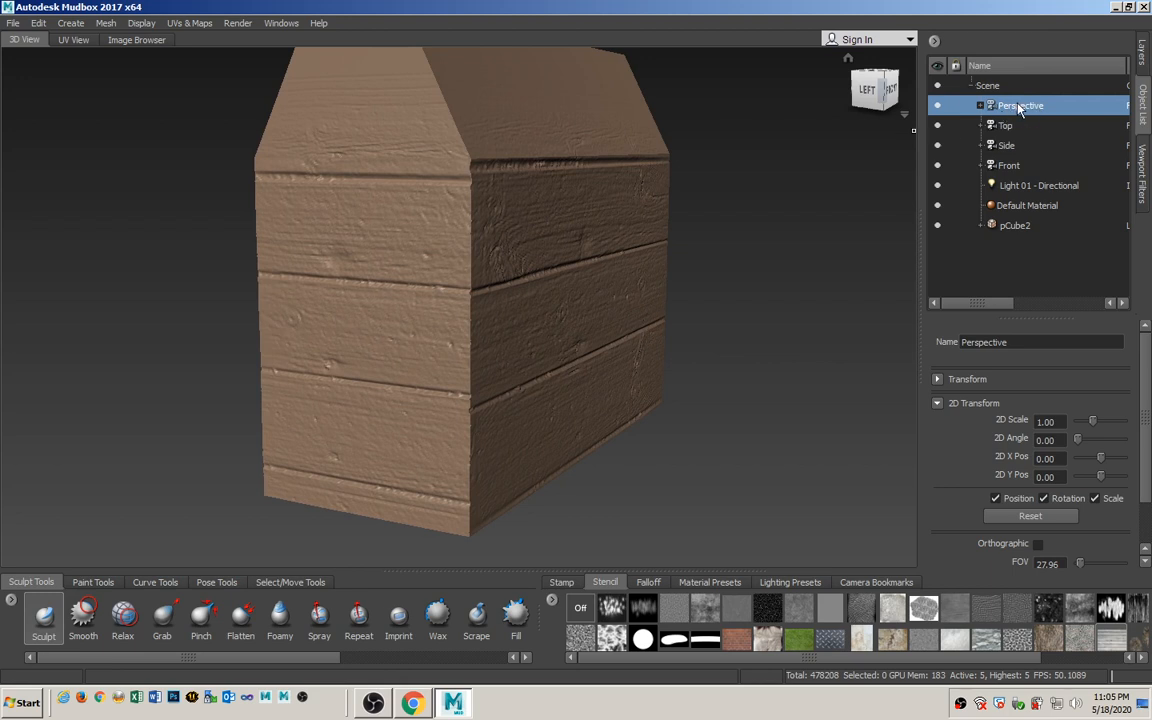
{"action": "scroll", "coordinate": [525, 345], "scroll_direction": "down", "scroll_amount": 3}
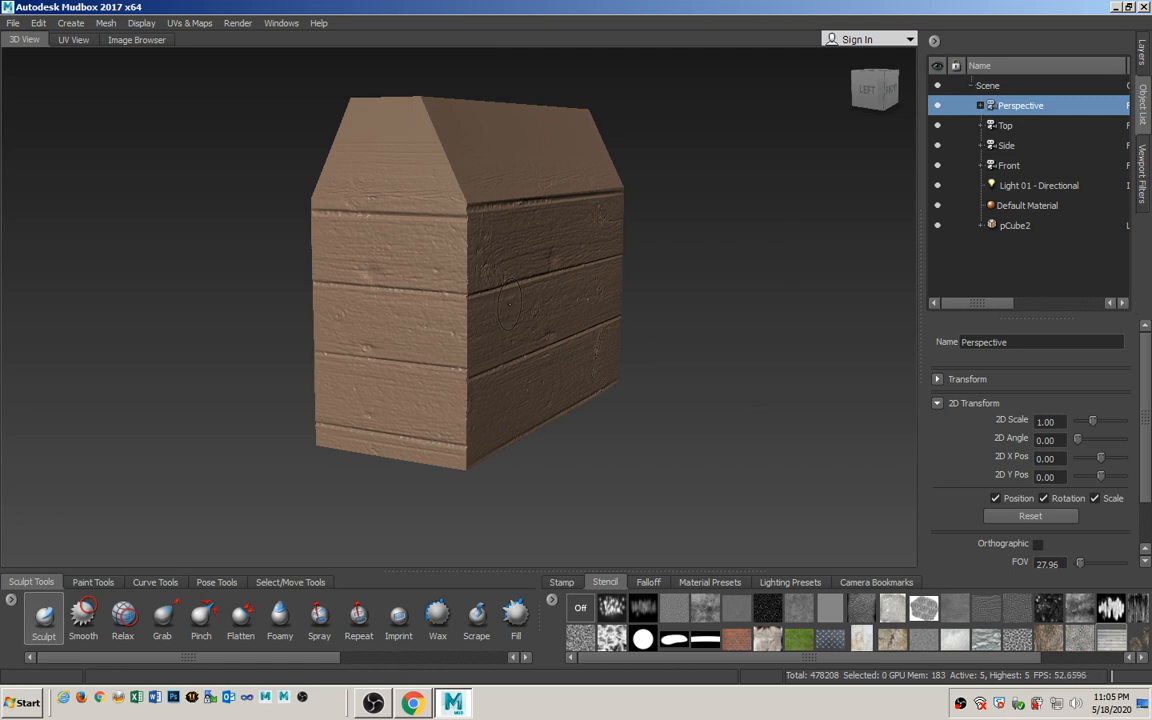
Undo the wood board sculpting on the toolbox's left end and front side.
{"action": "key", "text": "ctrl+z"}
{"action": "key", "text": "ctrl+z"}
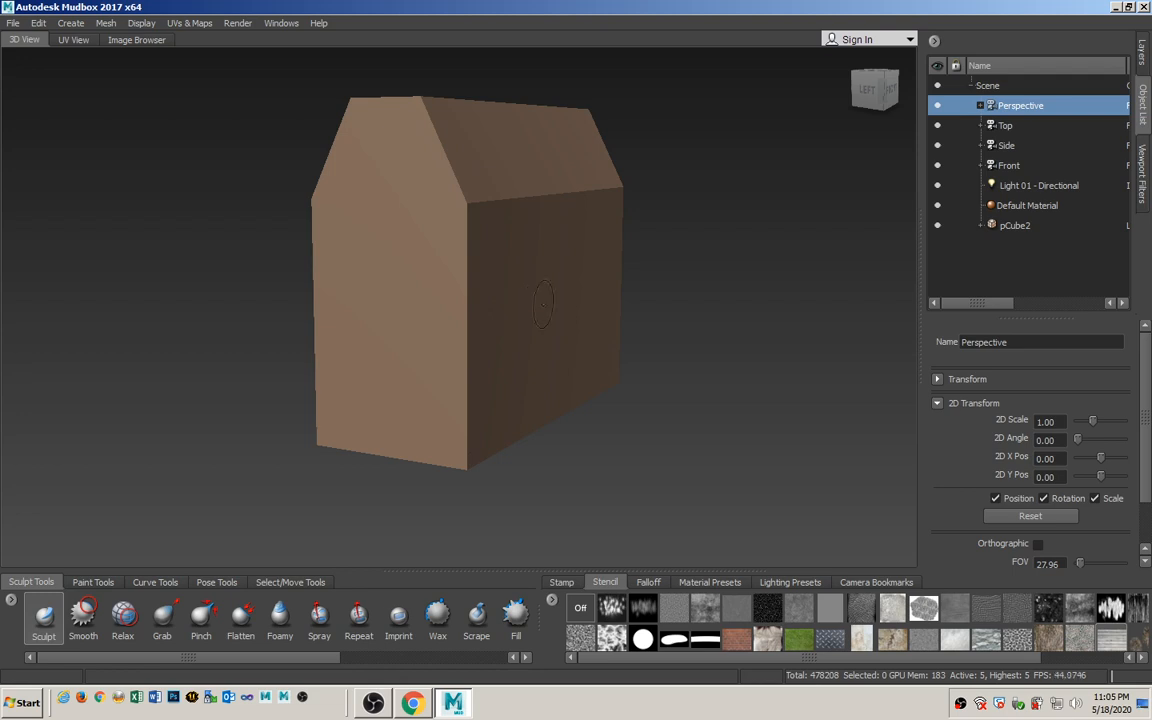
{"action": "left_click_drag", "start_coordinate": [542, 303], "coordinate": [361, 303], "text": "alt"}
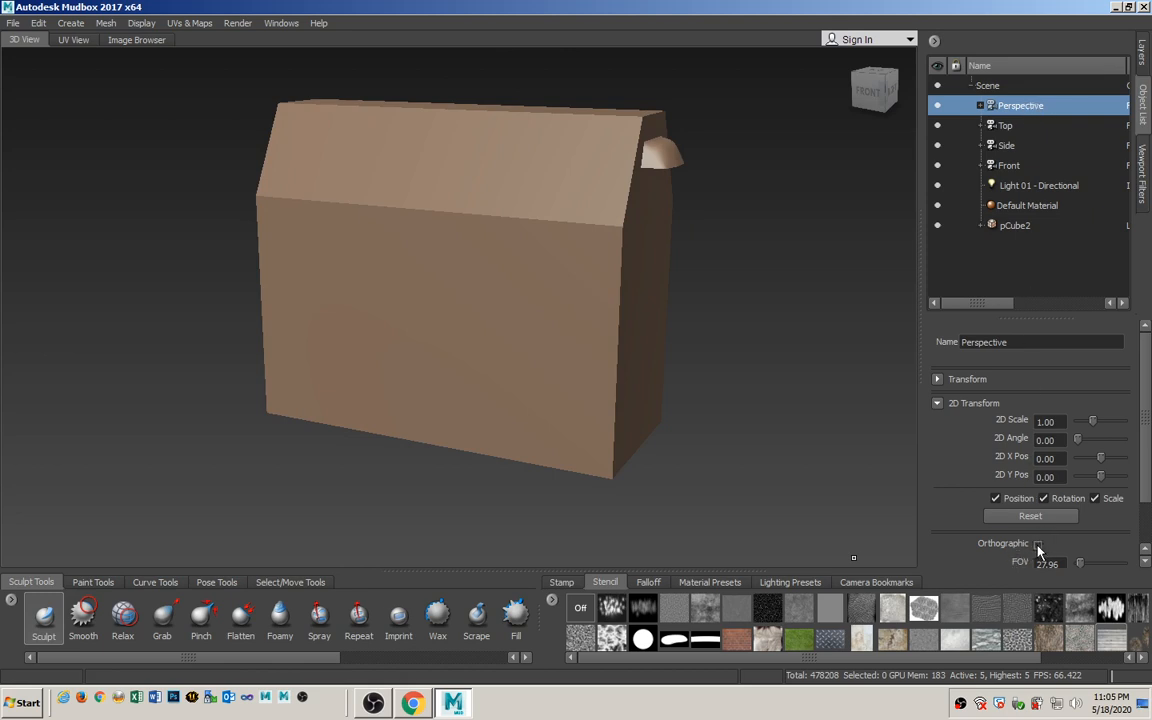
Make the Perspective camera orthographic and reframe the toolbox in the view.
{"action": "left_click", "coordinate": [1038, 545]}
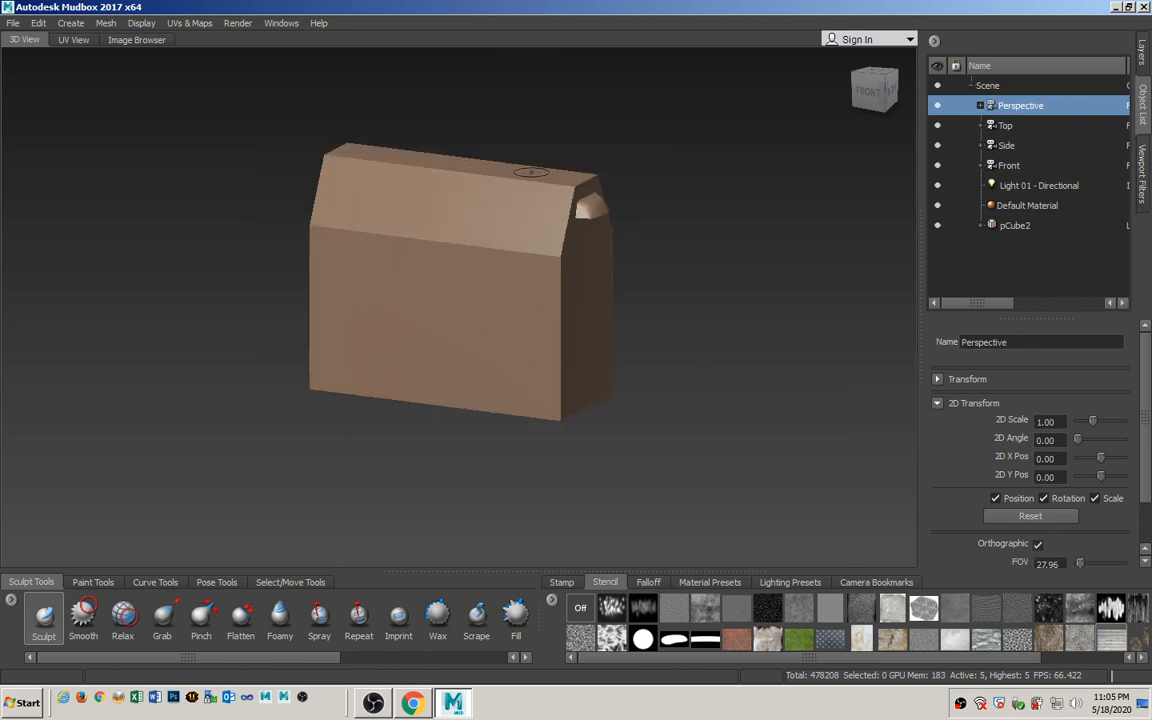
{"action": "mouse_move", "coordinate": [591, 333]}
{"action": "left_mouse_down", "text": "alt"}
{"action": "mouse_move", "coordinate": [570, 336]}
{"action": "mouse_move", "coordinate": [500, 400]}
{"action": "mouse_move", "coordinate": [527, 324]}
{"action": "mouse_move", "coordinate": [566, 331]}
{"action": "mouse_move", "coordinate": [592, 316]}
{"action": "left_mouse_up", "text": "alt"}
{"action": "right_click_drag", "start_coordinate": [550, 346], "coordinate": [674, 338], "text": "alt"}
{"action": "left_click_drag", "start_coordinate": [674, 338], "coordinate": [700, 147], "text": "alt"}
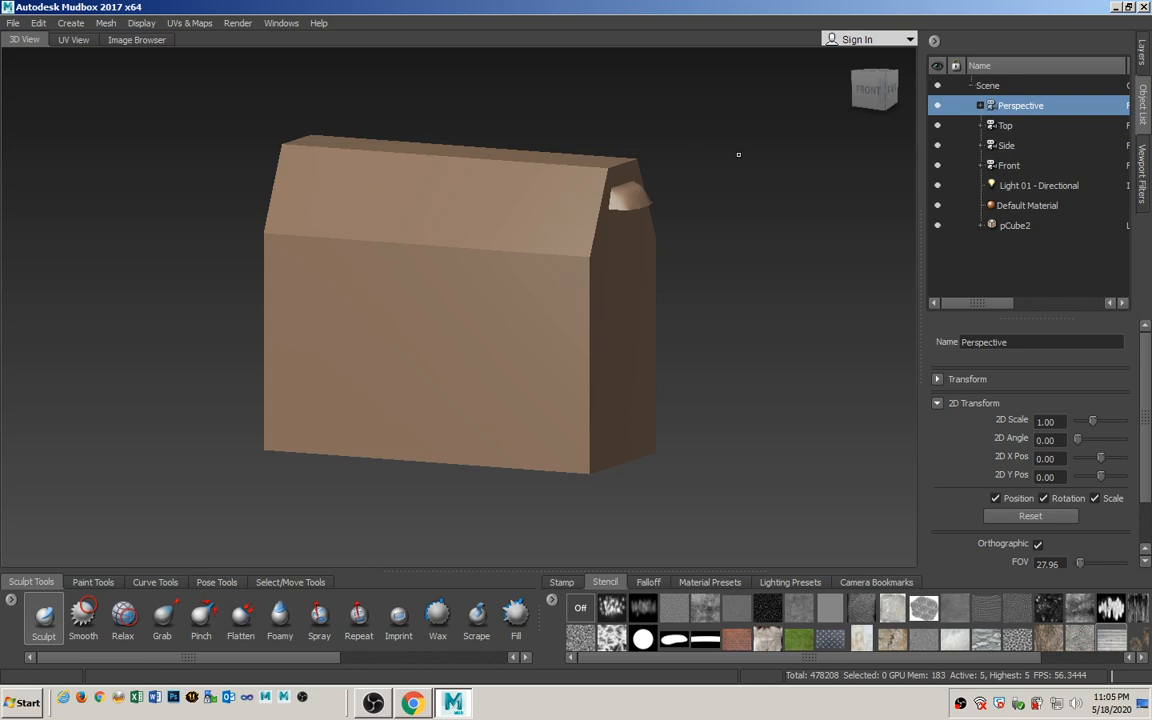
Switch to the front view, activate the rgb_woodBoards stencil and scale it down around the toolbox.
{"action": "left_click", "coordinate": [869, 92]}
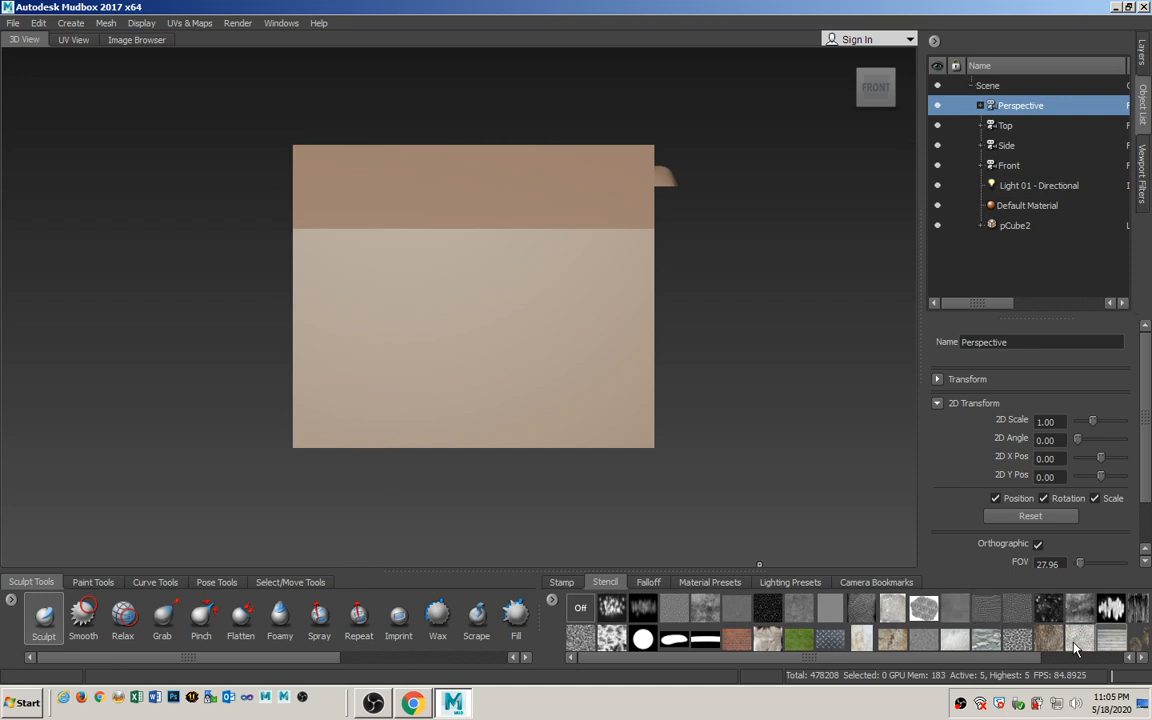
{"action": "left_click", "coordinate": [1098, 636]}
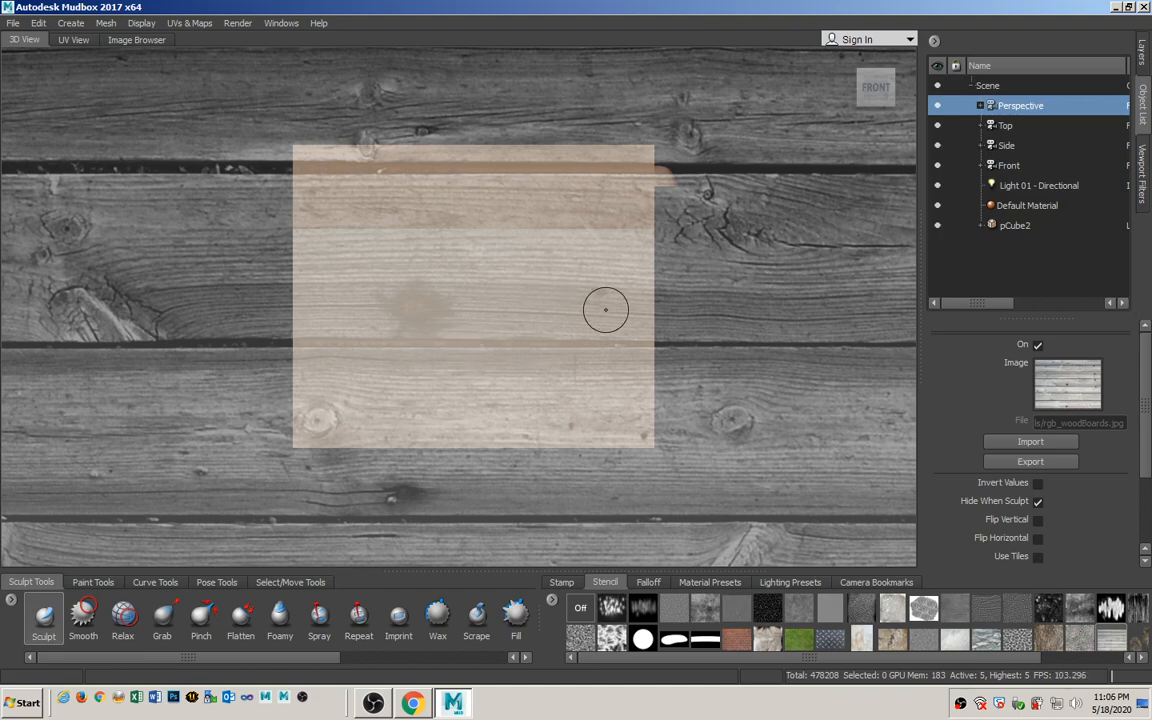
{"action": "mouse_move", "coordinate": [615, 318]}
{"action": "right_mouse_down"}
{"action": "mouse_move", "coordinate": [226, 330]}
{"action": "mouse_move", "coordinate": [258, 291]}
{"action": "right_mouse_up"}
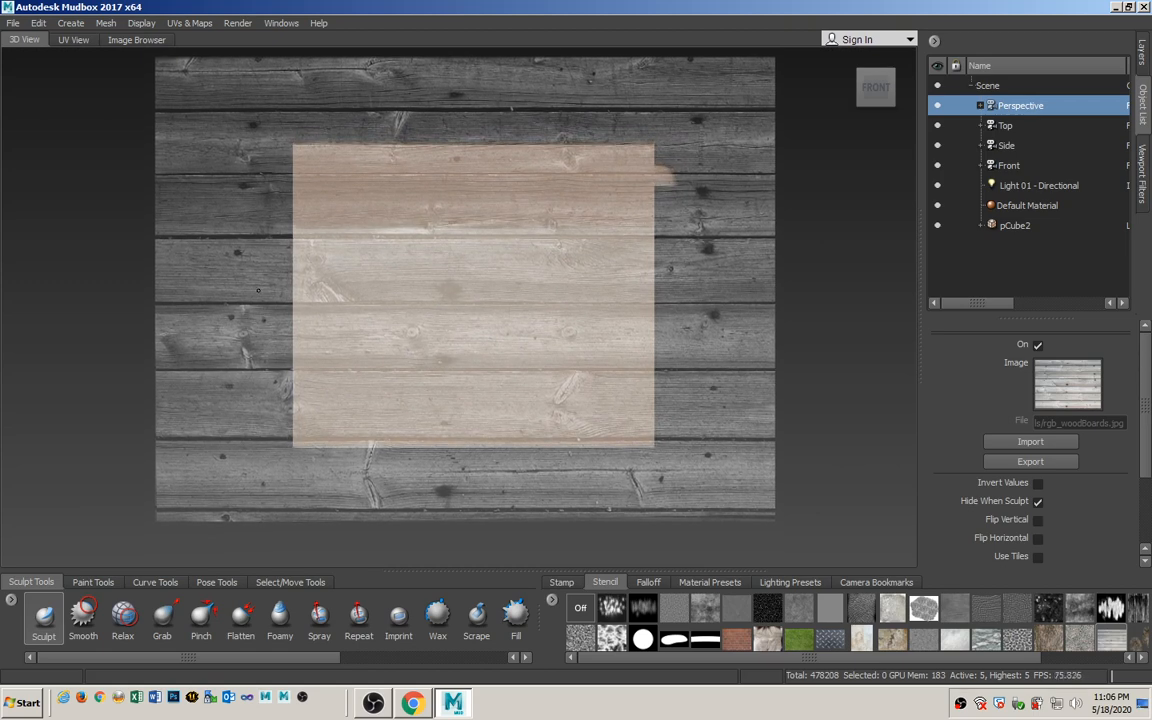
Sculpt the stencil's wood boards along the left edge of the toolbox's front side, from the slope down to the base.
{"action": "left_click_drag", "start_coordinate": [322, 306], "coordinate": [293, 308]}
{"action": "mouse_move", "coordinate": [301, 368]}
{"action": "left_mouse_down"}
{"action": "mouse_move", "coordinate": [300, 410]}
{"action": "mouse_move", "coordinate": [334, 324]}
{"action": "left_mouse_up"}
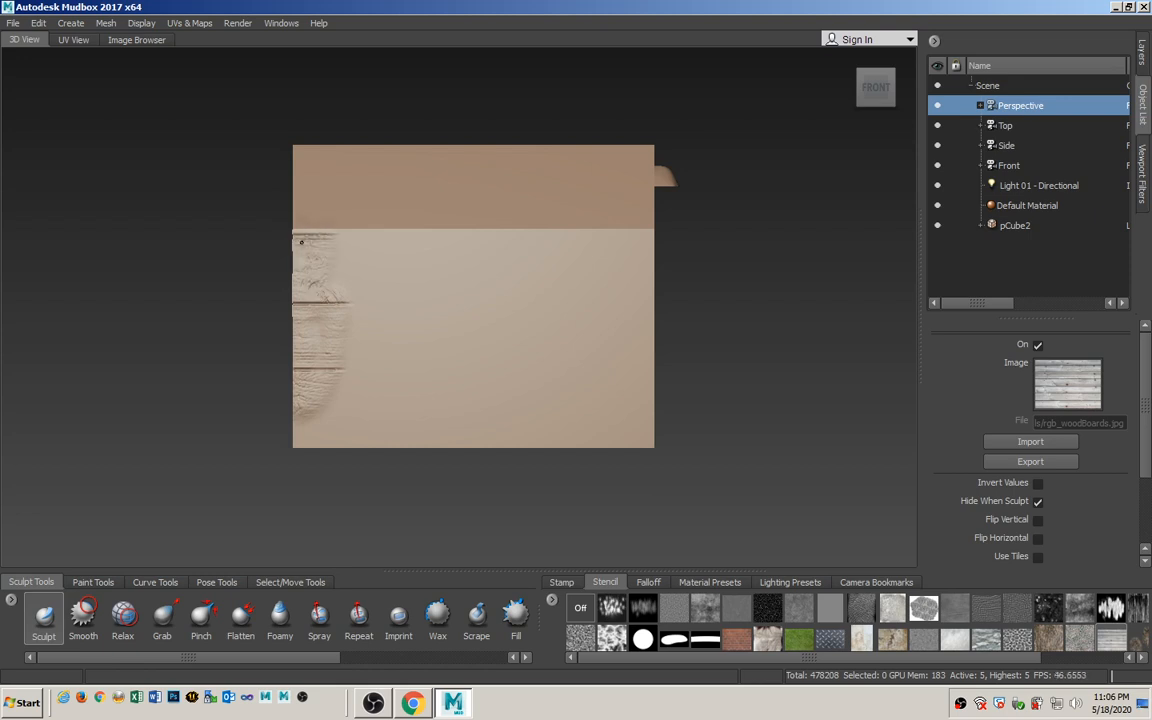
{"action": "left_click_drag", "start_coordinate": [299, 394], "coordinate": [312, 438]}
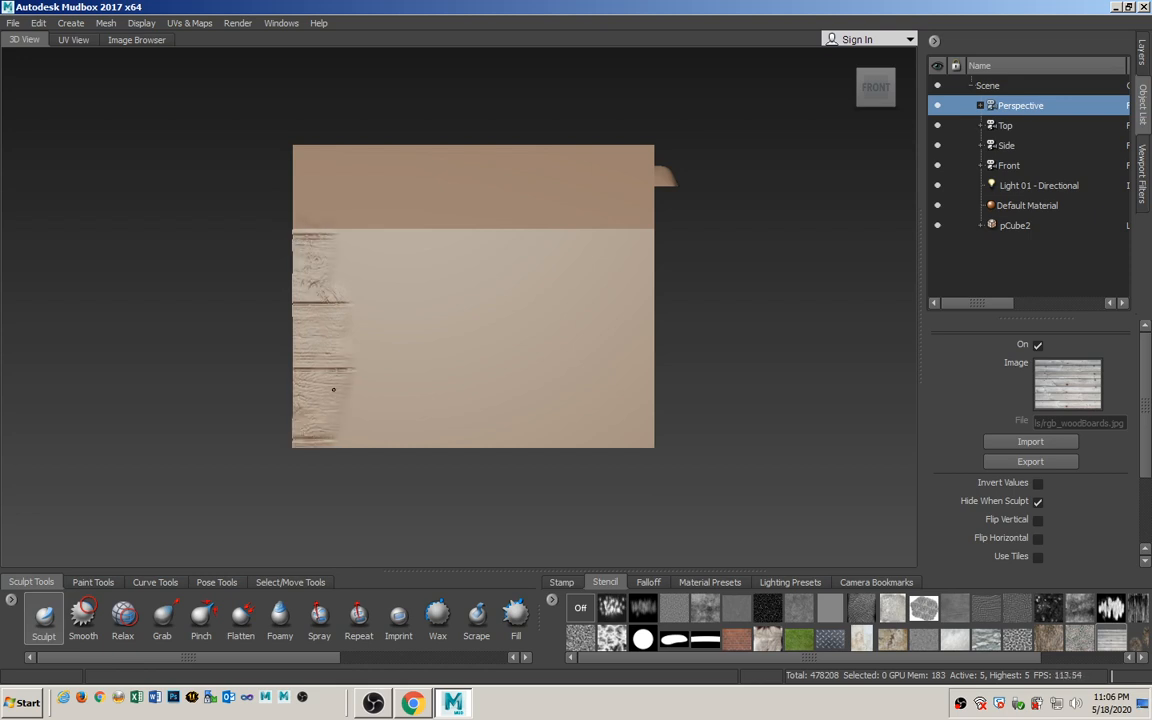
{"action": "left_click_drag", "start_coordinate": [333, 389], "coordinate": [340, 322]}
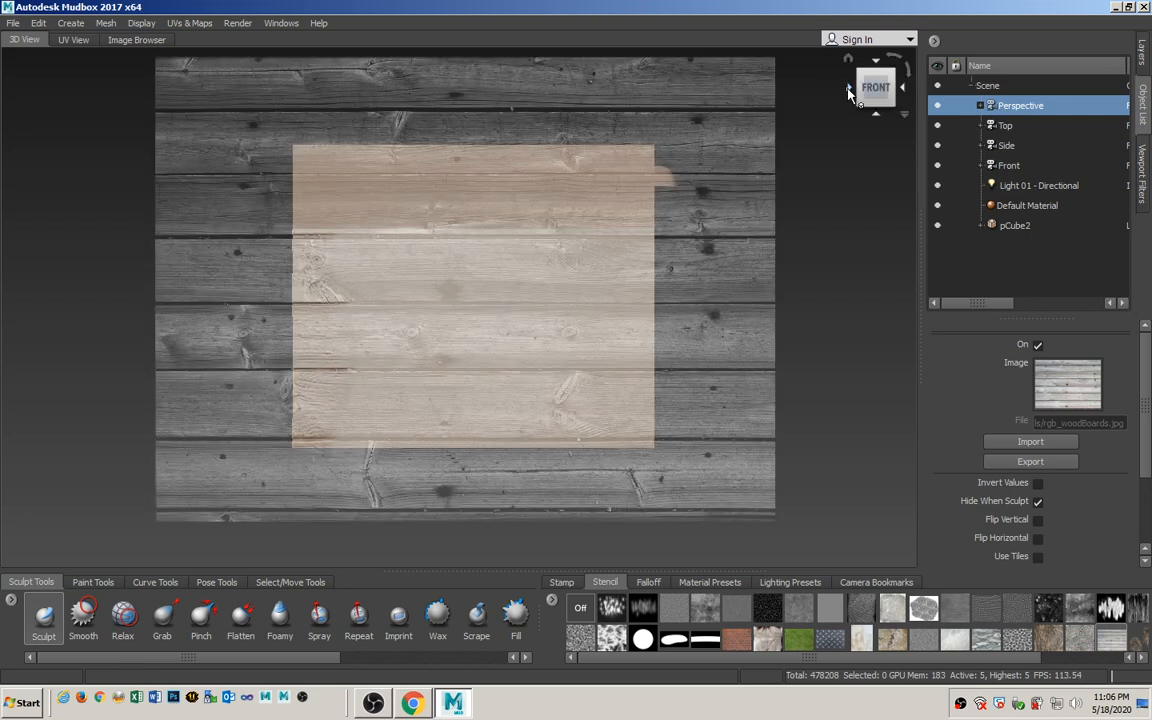
Switch to the left view and sculpt matching wood boards along the end face's edge that meets the front side.
{"action": "left_click", "coordinate": [849, 90]}
{"action": "left_click_drag", "start_coordinate": [518, 302], "coordinate": [551, 299]}
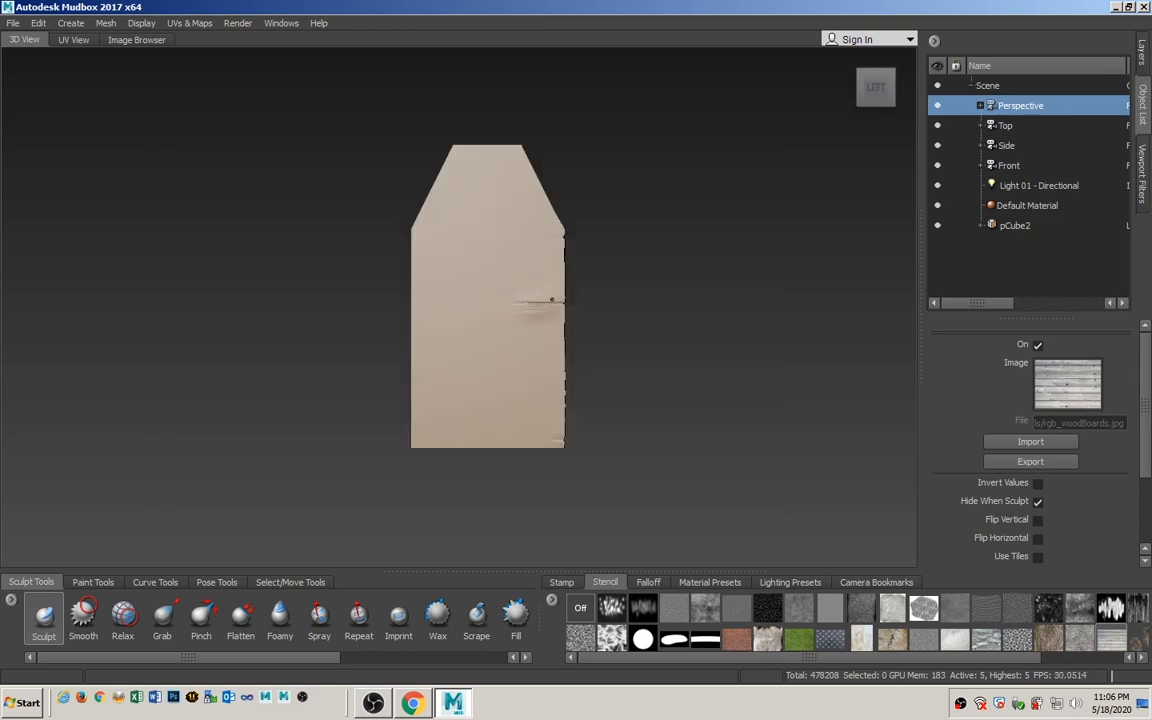
{"action": "mouse_move", "coordinate": [565, 250]}
{"action": "left_mouse_down"}
{"action": "mouse_move", "coordinate": [525, 243]}
{"action": "mouse_move", "coordinate": [535, 306]}
{"action": "mouse_move", "coordinate": [561, 339]}
{"action": "left_mouse_up"}
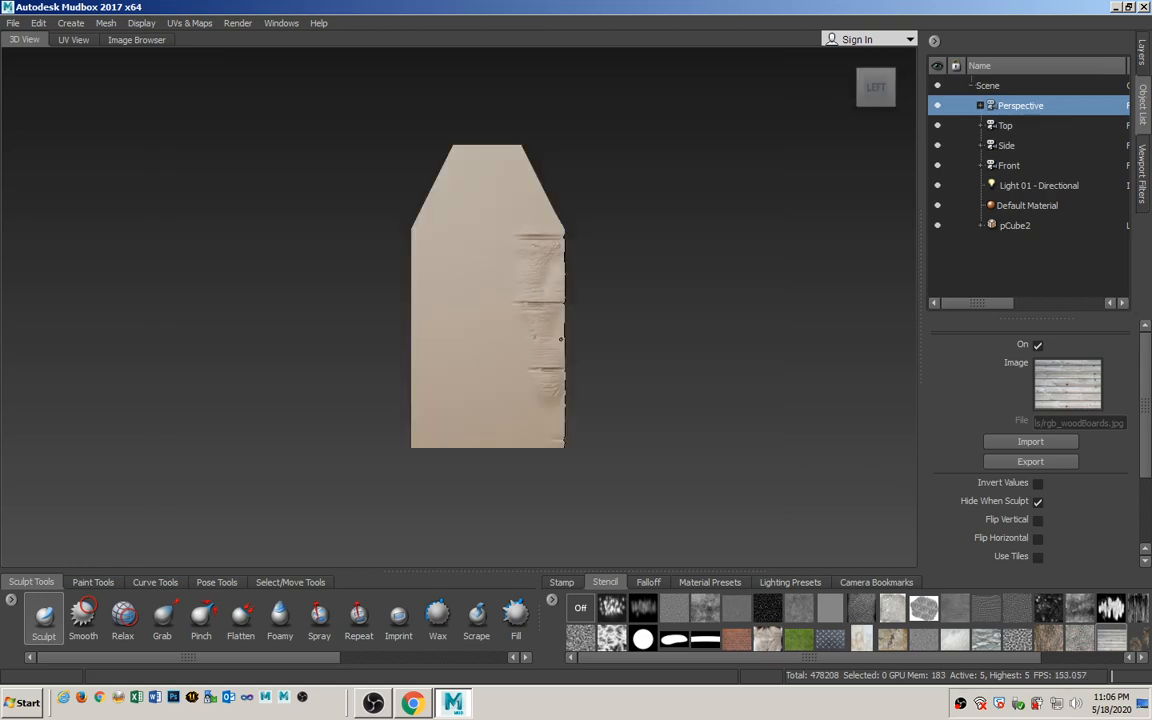
{"action": "mouse_move", "coordinate": [550, 387]}
{"action": "left_mouse_down"}
{"action": "mouse_move", "coordinate": [542, 288]}
{"action": "mouse_move", "coordinate": [536, 352]}
{"action": "left_mouse_up"}
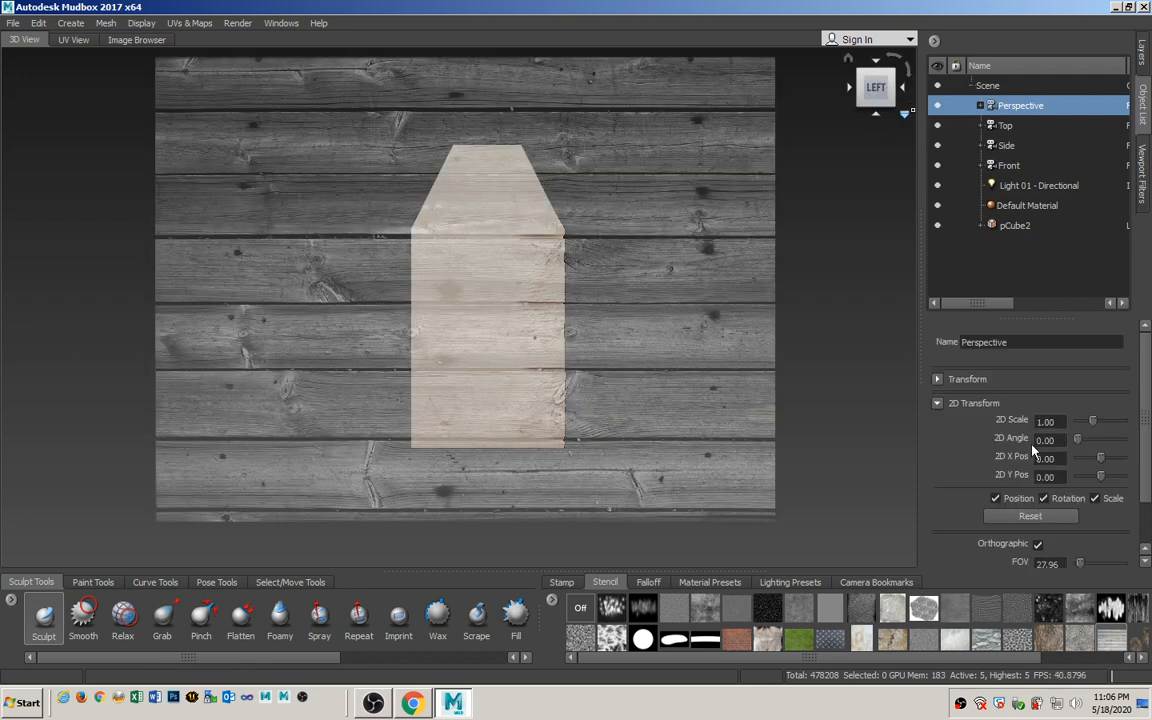
Turn off the camera's orthographic mode, hide the stencil and examine how the boards line up around the sculpted corner.
{"action": "left_click", "coordinate": [1038, 544]}
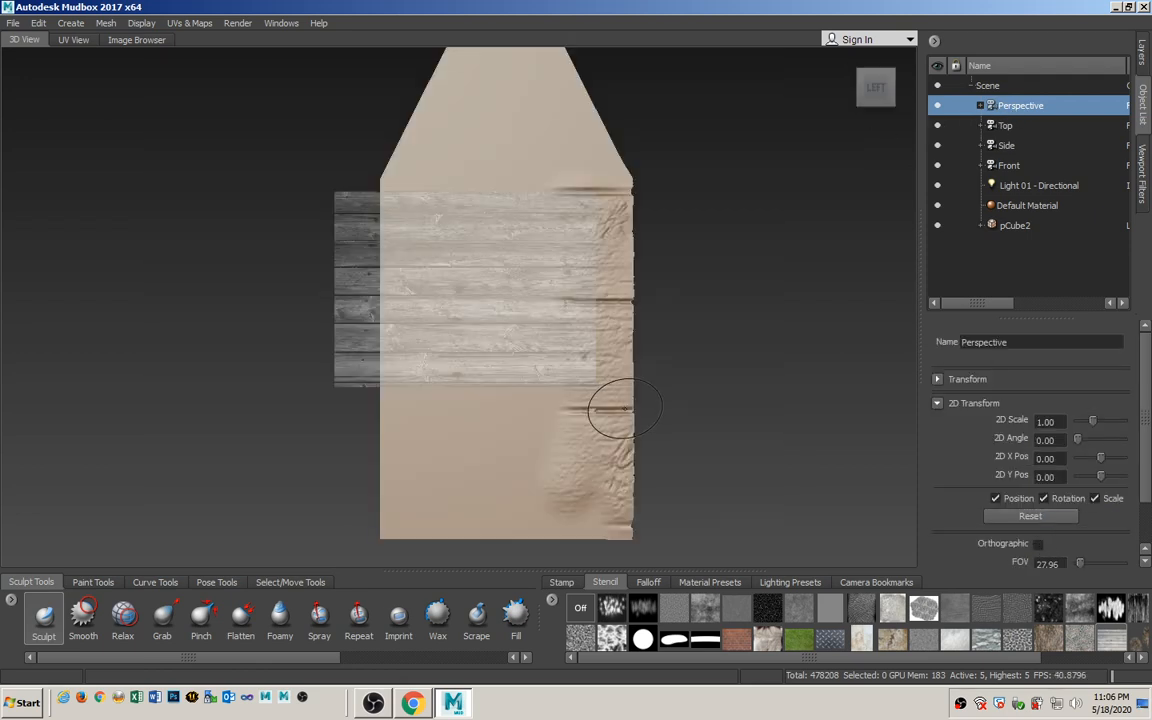
{"action": "key", "text": "q"}
{"action": "left_click_drag", "start_coordinate": [631, 412], "coordinate": [415, 287], "text": "alt"}
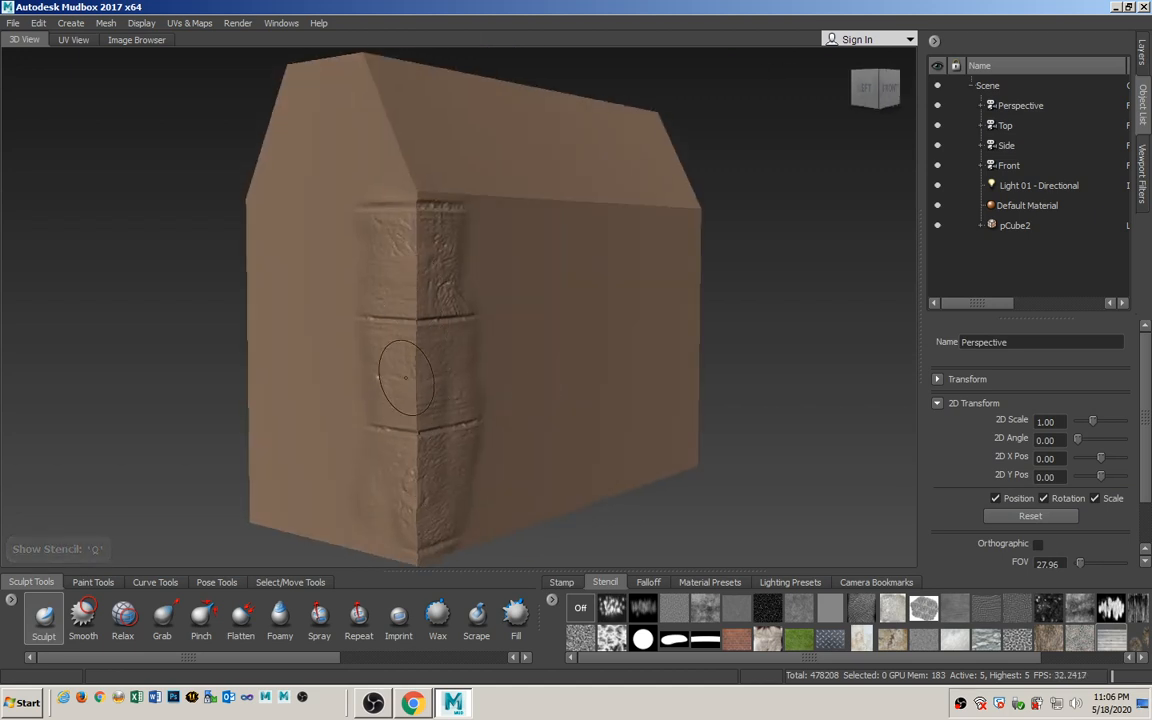
{"action": "left_click_drag", "start_coordinate": [522, 500], "coordinate": [577, 450], "text": "alt"}
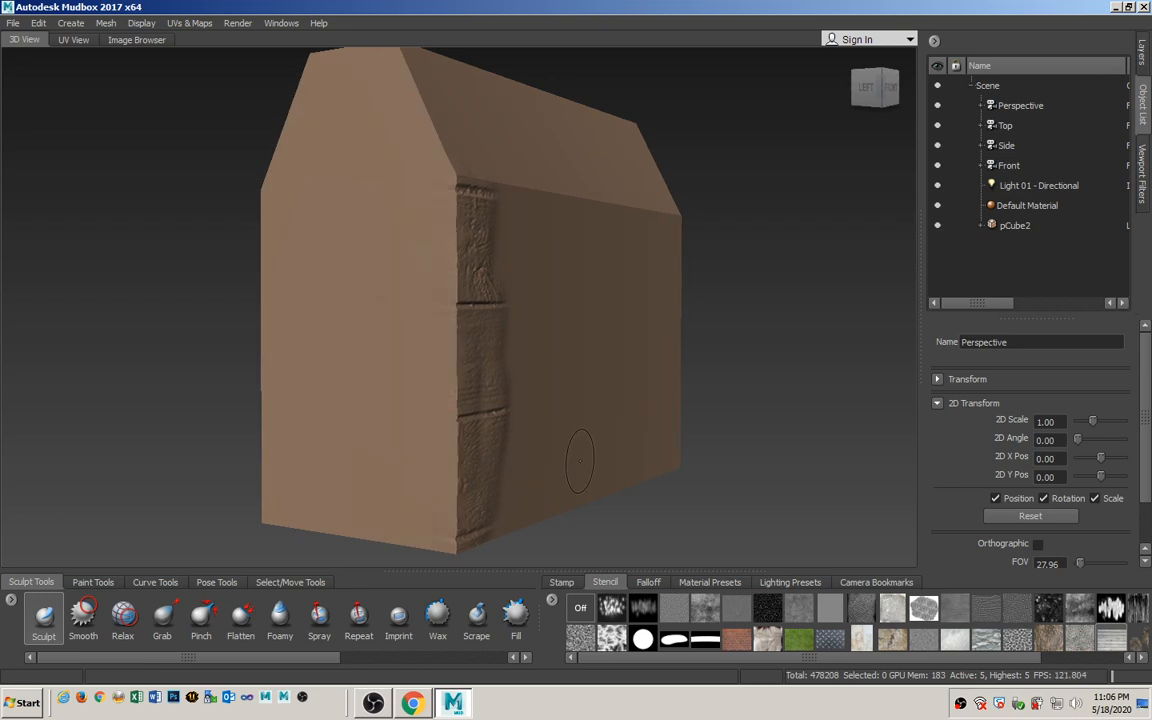
Undo the board sculpting around the corner and make the Perspective camera orthographic again, facing the front side.
{"action": "key", "text": "ctrl+z"}
{"action": "left_click_drag", "start_coordinate": [622, 352], "coordinate": [482, 346], "text": "alt"}
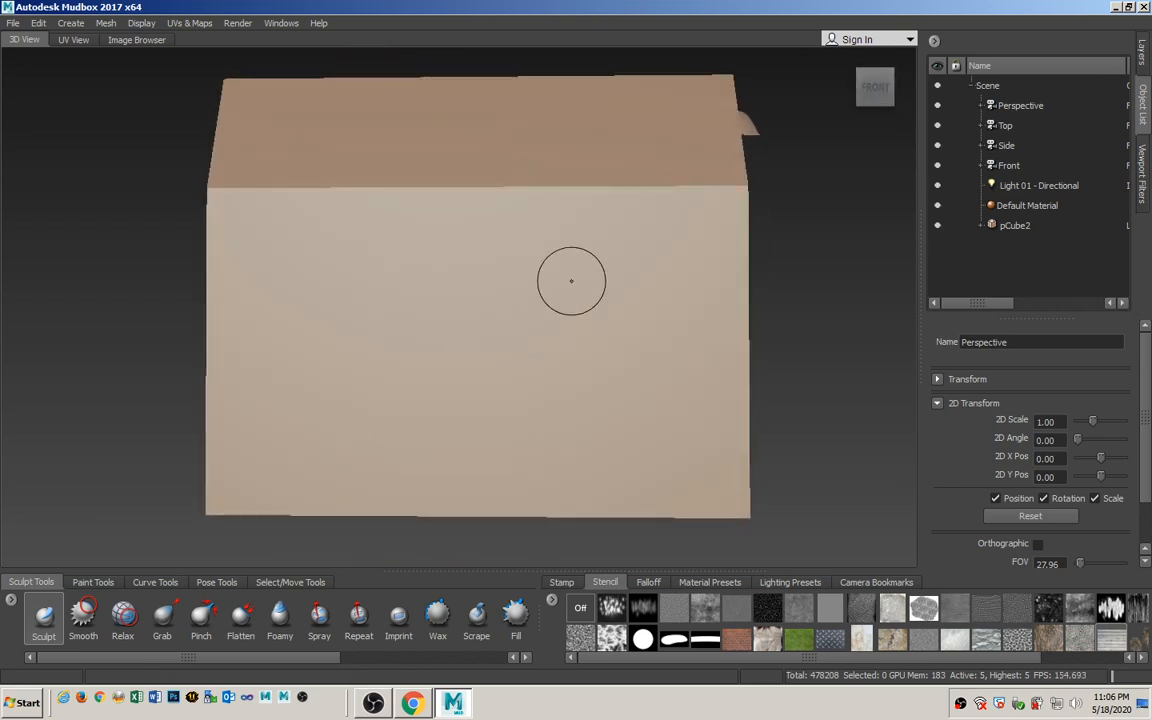
{"action": "left_click", "coordinate": [1038, 545]}
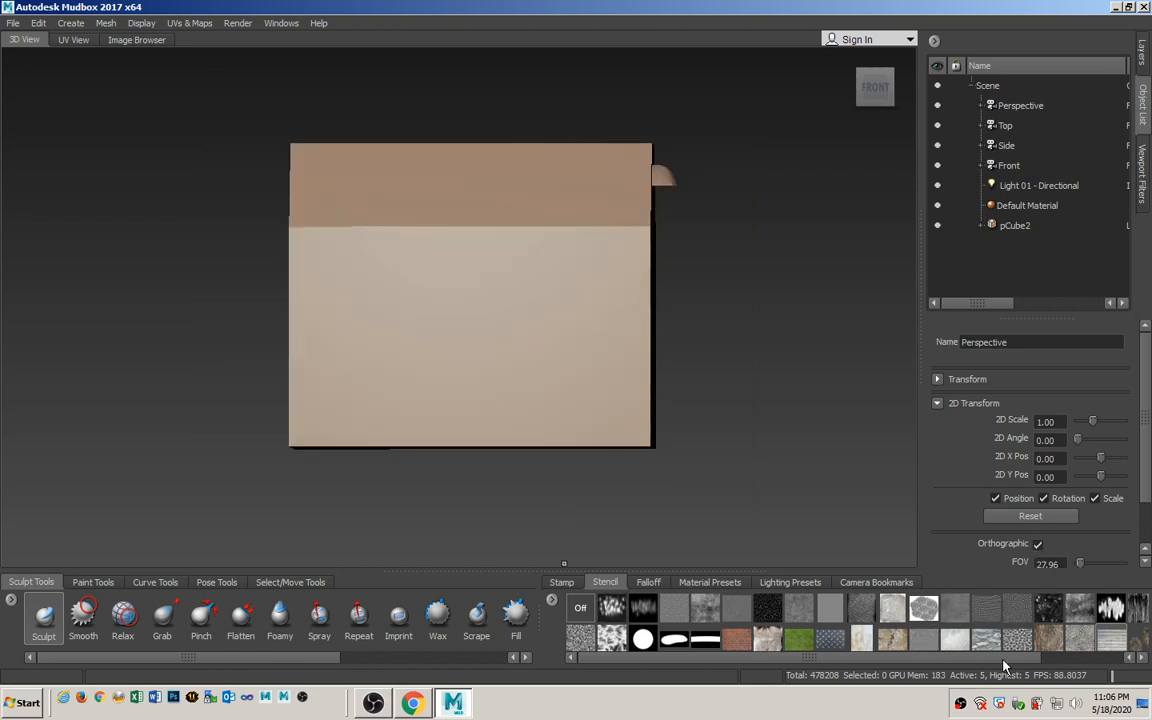
Activate the rgb_woodBoards stencil, fit the toolbox front to its board lines and enlarge the Sculpt brush.
{"action": "left_click", "coordinate": [1103, 643]}
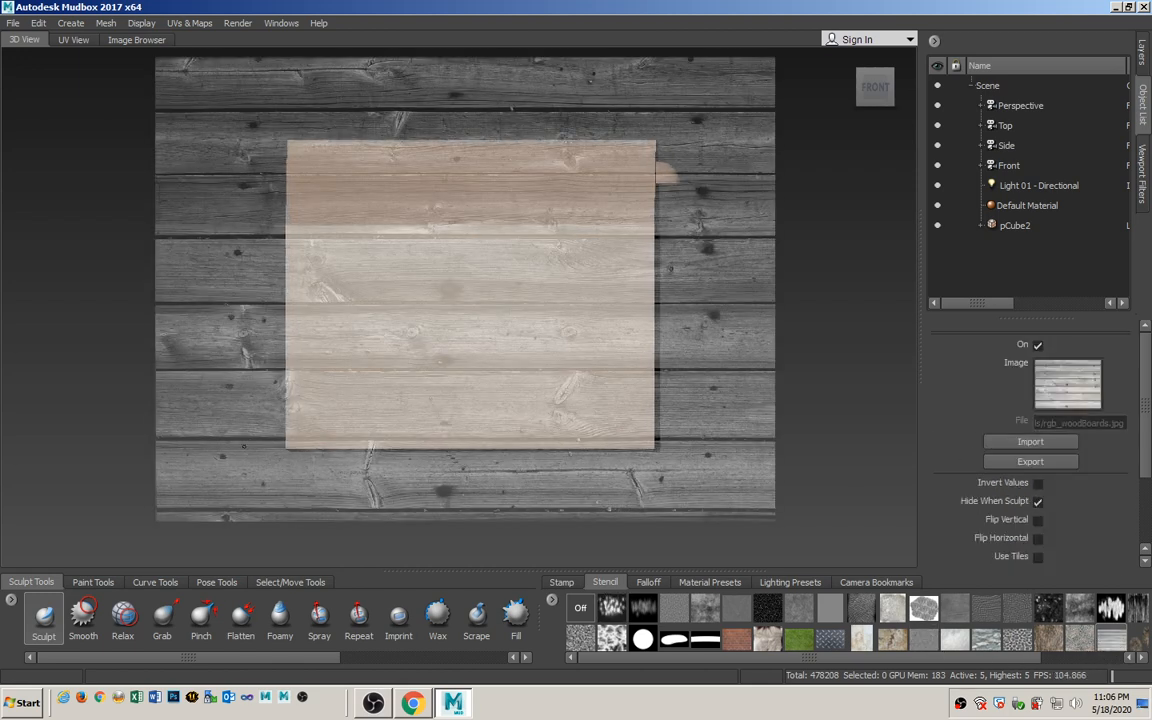
{"action": "middle_click_drag", "start_coordinate": [336, 438], "coordinate": [340, 463], "text": "alt"}
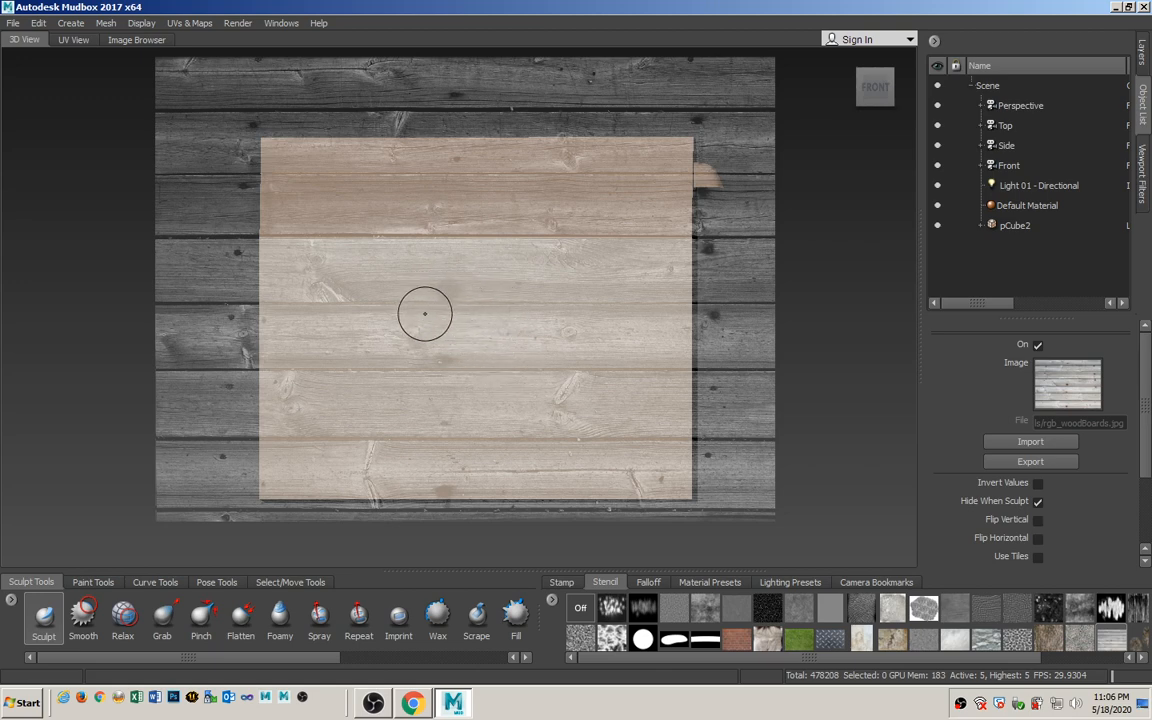
{"action": "left_click_drag", "start_coordinate": [380, 297], "coordinate": [404, 298]}
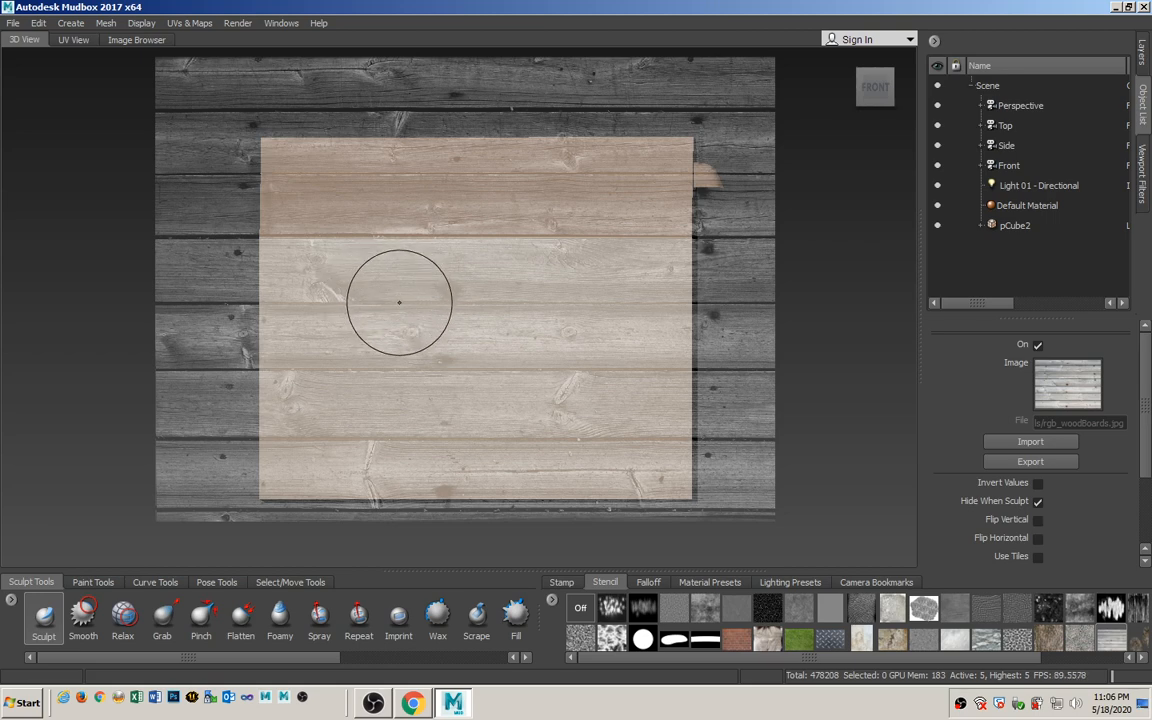
{"action": "key", "text": "q"}
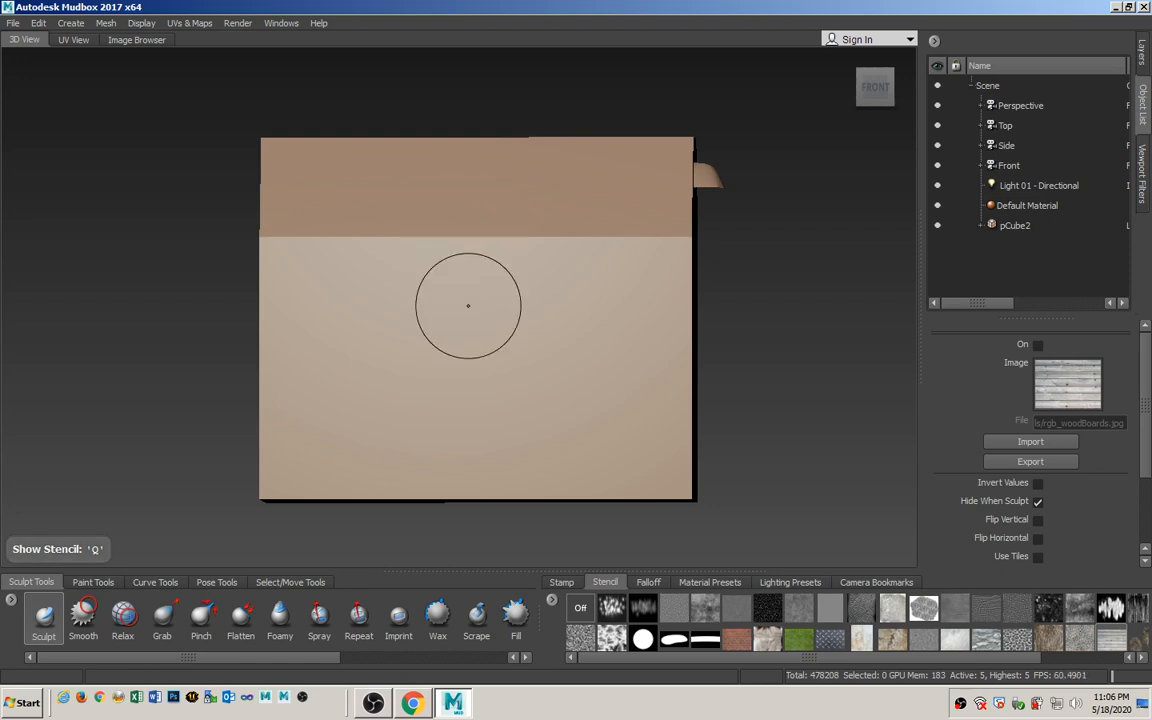
{"action": "key", "text": "q"}
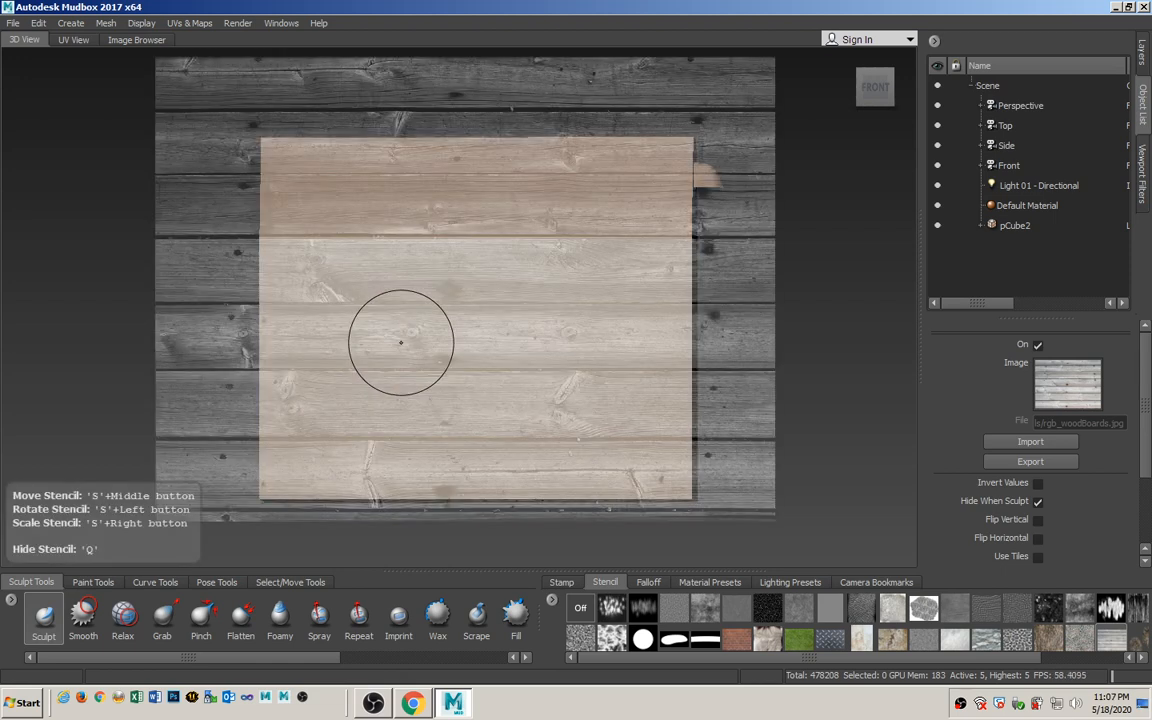
Try sculpting the wood boards across the front side and the sloped face above it, undo the strokes and hide the stencil.
{"action": "mouse_move", "coordinate": [423, 325]}
{"action": "left_mouse_down"}
{"action": "mouse_move", "coordinate": [428, 203]}
{"action": "mouse_move", "coordinate": [496, 162]}
{"action": "mouse_move", "coordinate": [576, 225]}
{"action": "left_mouse_up"}
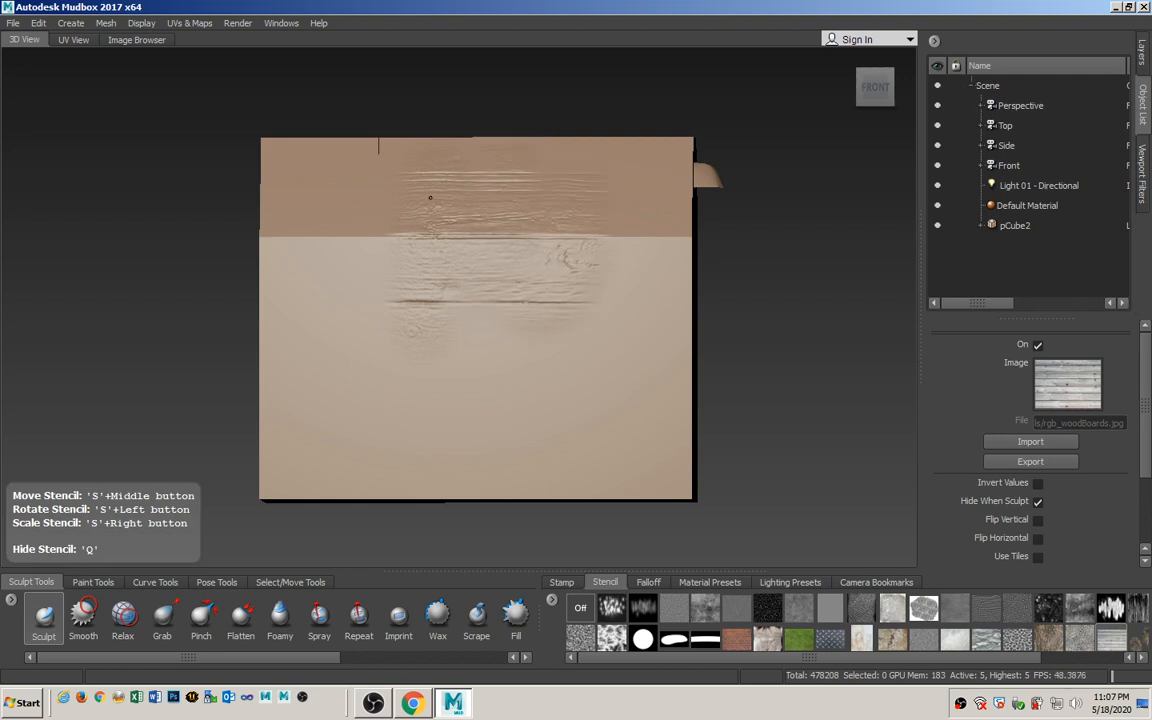
{"action": "left_click_drag", "start_coordinate": [430, 197], "coordinate": [411, 175]}
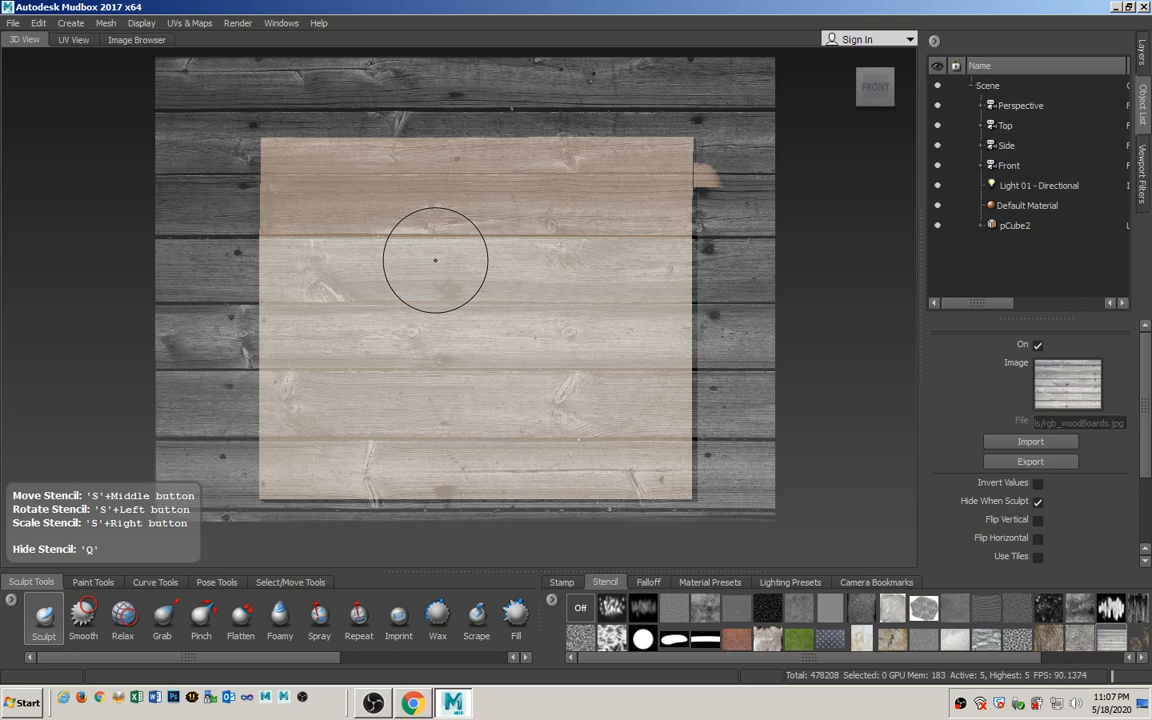
{"action": "key", "text": "q"}
{"action": "key", "text": "q"}
{"action": "key", "text": "q"}
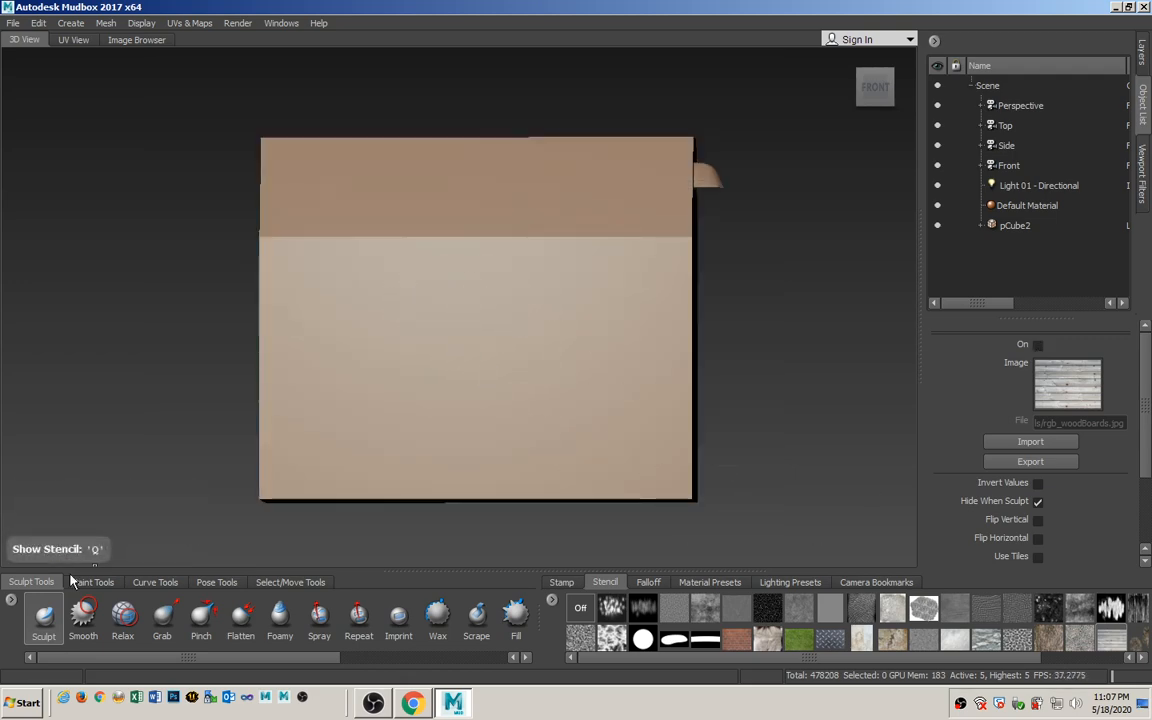
Enable the Sculpt tool's falloff based on facing angle, with a falloff start angle of 30 and a falloff range of 0.
{"action": "left_click", "coordinate": [30, 581]}
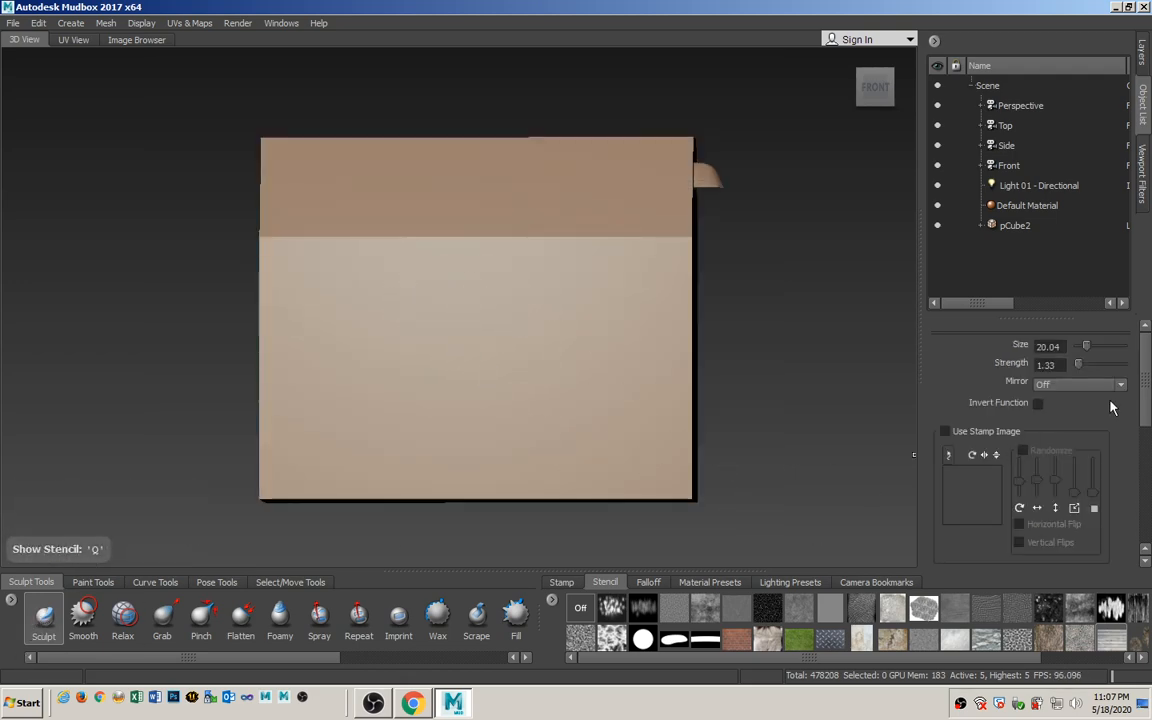
{"action": "left_click_drag", "start_coordinate": [1146, 400], "coordinate": [1147, 523]}
{"action": "left_click", "coordinate": [938, 552]}
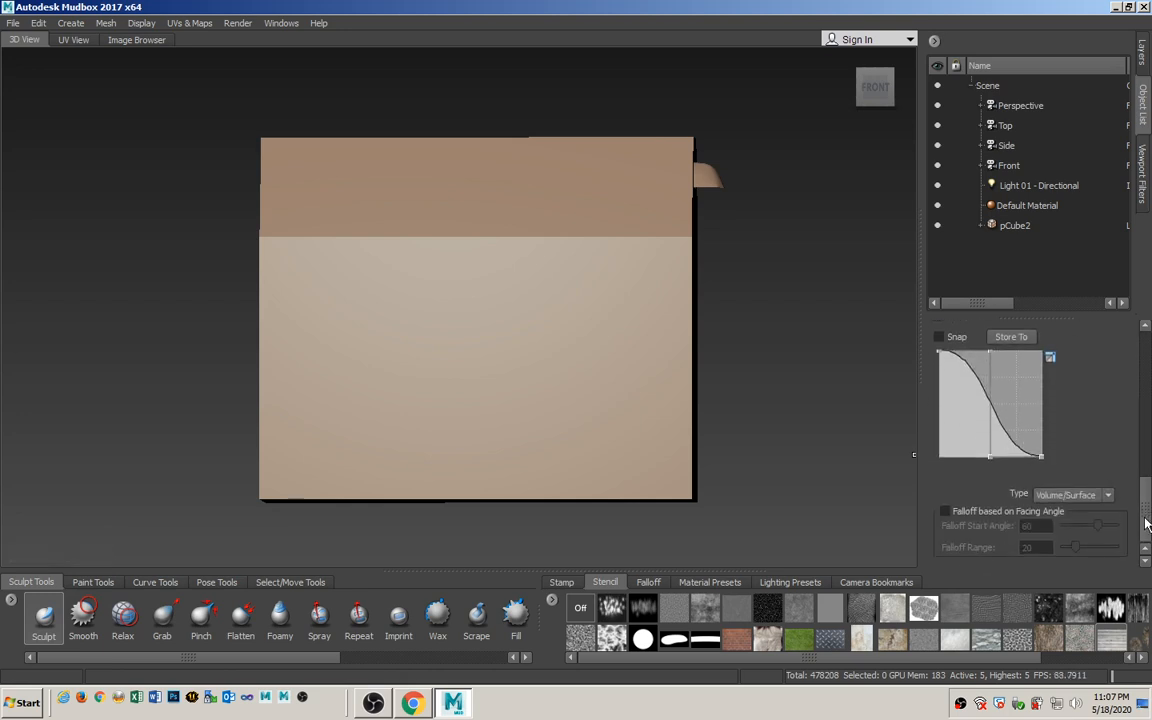
{"action": "left_click", "coordinate": [946, 512]}
{"action": "mouse_move", "coordinate": [980, 532]}
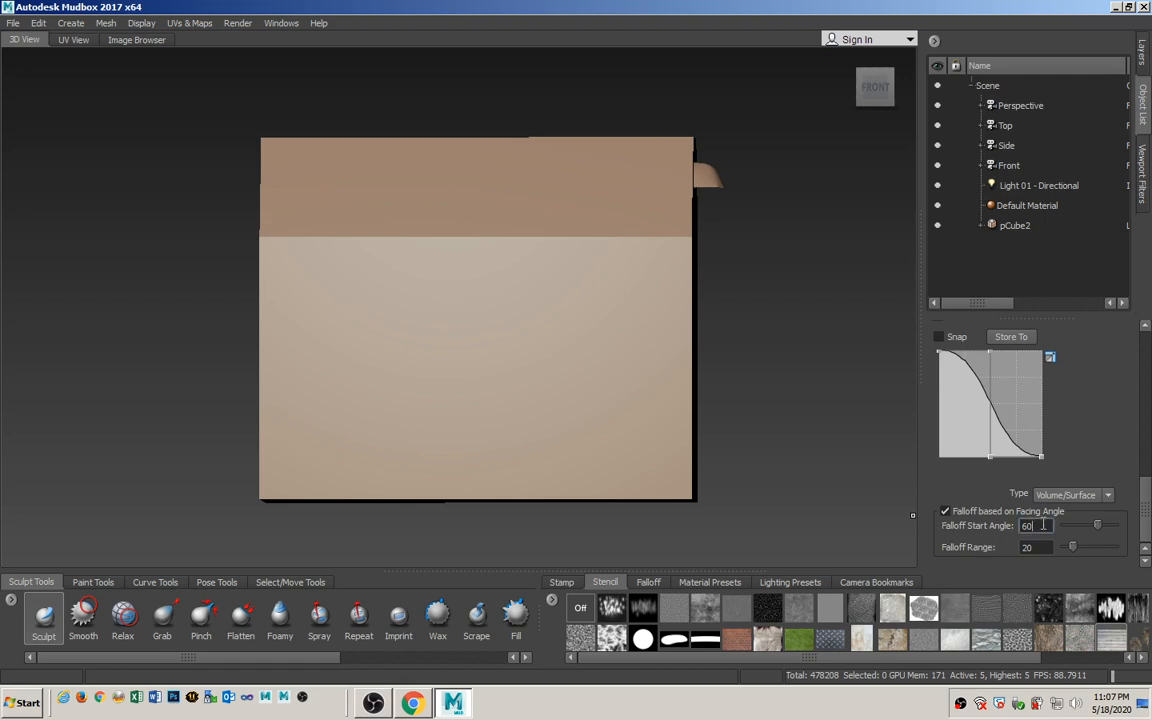
{"action": "type", "text": "30"}
{"action": "key", "text": "Tab"}
{"action": "type", "text": "0"}
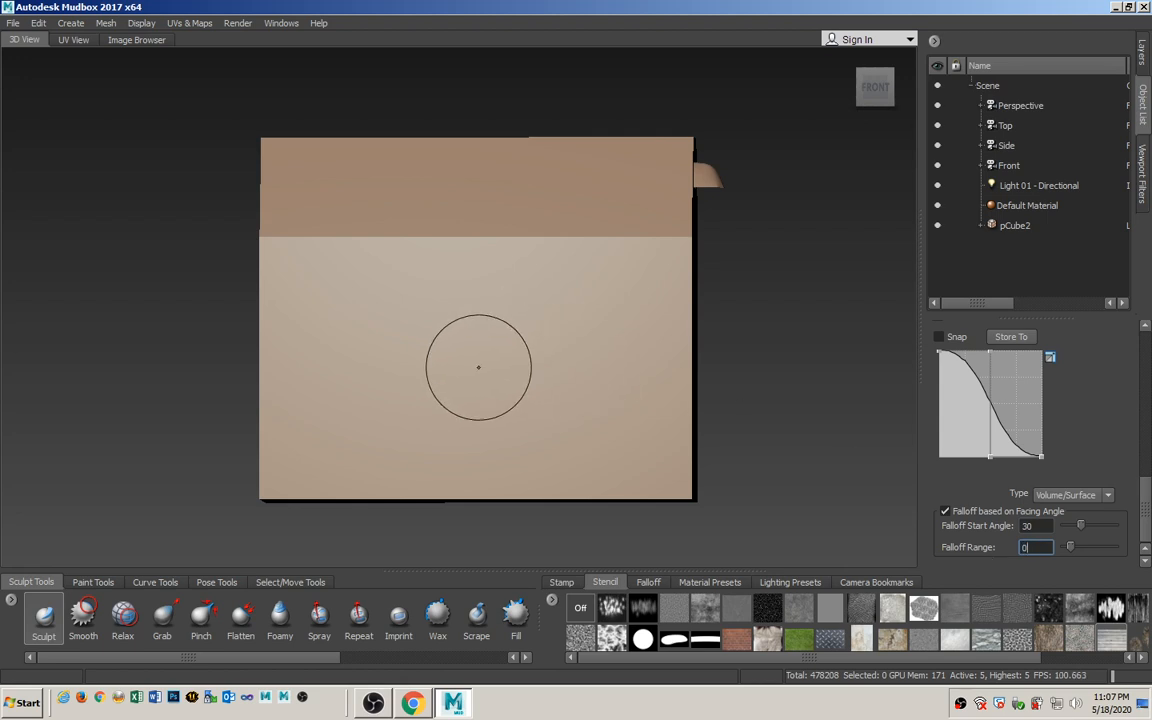
{"action": "type", "text": "q"}
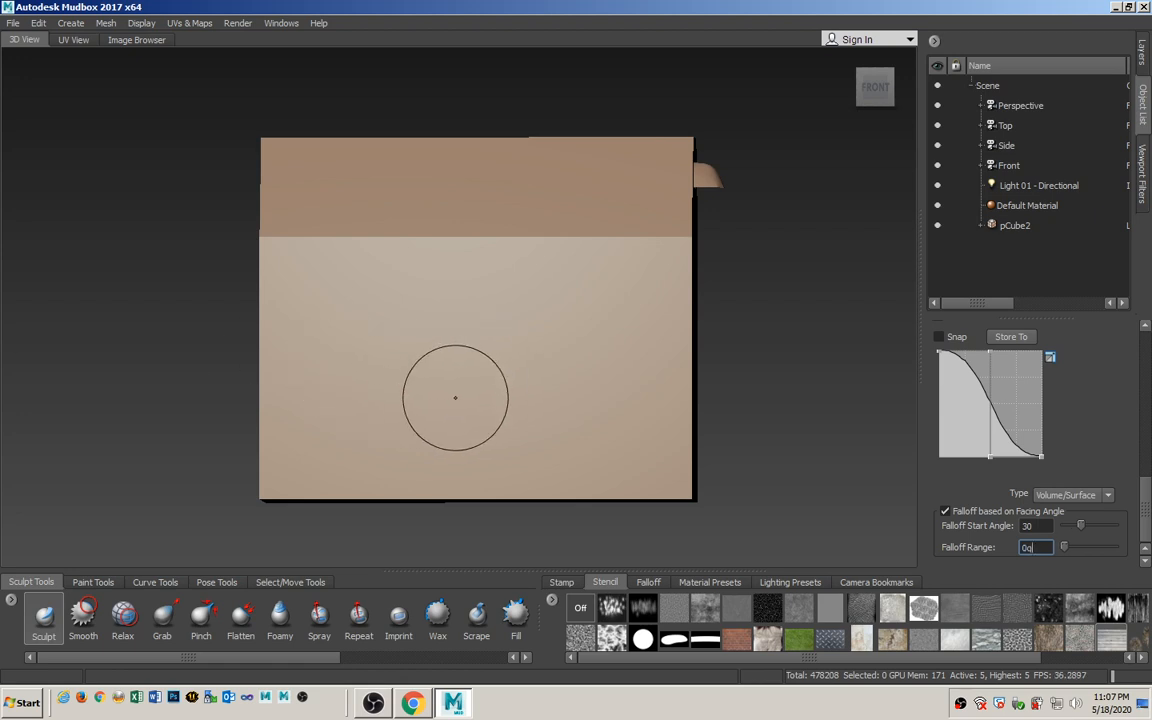
{"action": "key", "text": "BackSpace"}
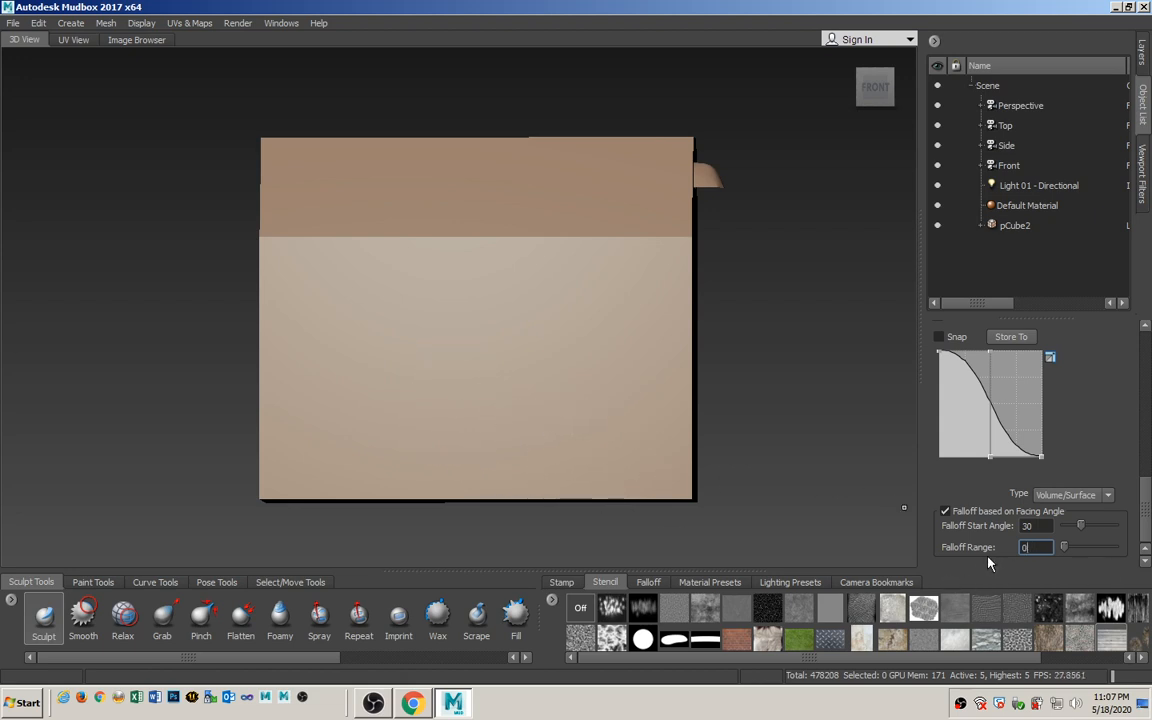
Try sculpting the wood boards across the toolbox's front side with the facing-angle falloff, undo the strokes and hide the stencil.
{"action": "mouse_move", "coordinate": [571, 365]}
{"action": "right_mouse_down", "text": "alt"}
{"action": "mouse_move", "coordinate": [529, 364]}
{"action": "mouse_move", "coordinate": [491, 329]}
{"action": "right_mouse_up", "text": "alt"}
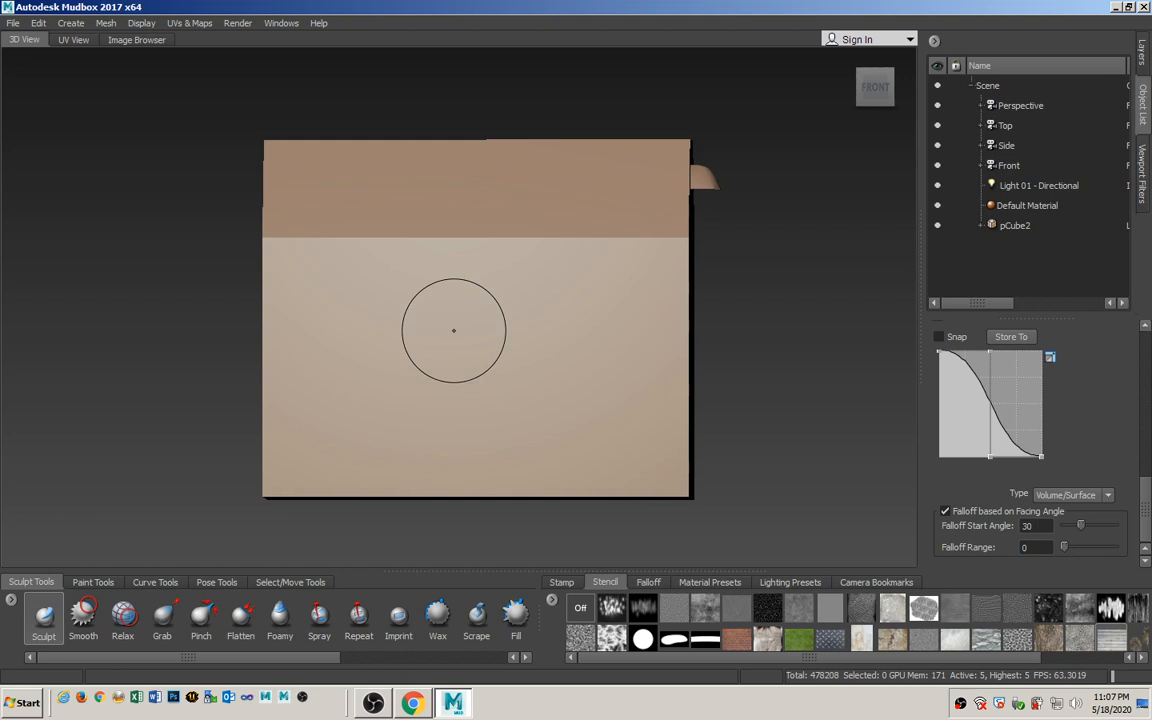
{"action": "key", "text": "q"}
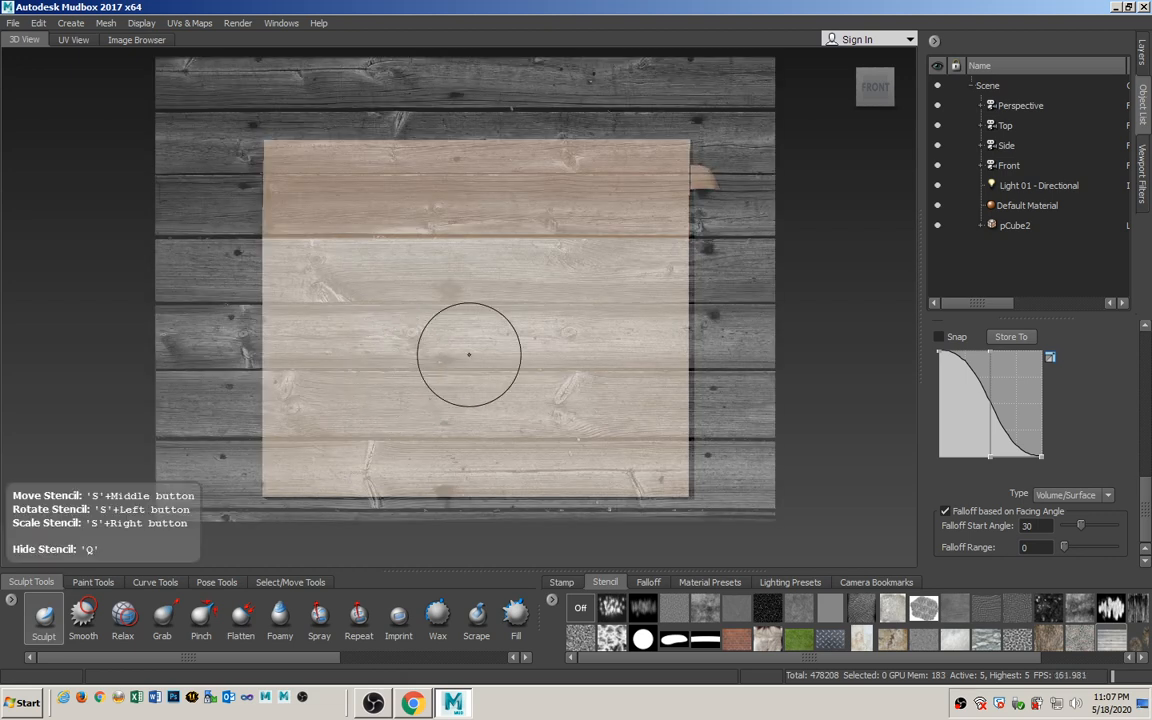
{"action": "mouse_move", "coordinate": [476, 347]}
{"action": "left_mouse_down"}
{"action": "mouse_move", "coordinate": [461, 298]}
{"action": "mouse_move", "coordinate": [534, 274]}
{"action": "mouse_move", "coordinate": [357, 260]}
{"action": "mouse_move", "coordinate": [565, 258]}
{"action": "mouse_move", "coordinate": [448, 258]}
{"action": "left_mouse_up"}
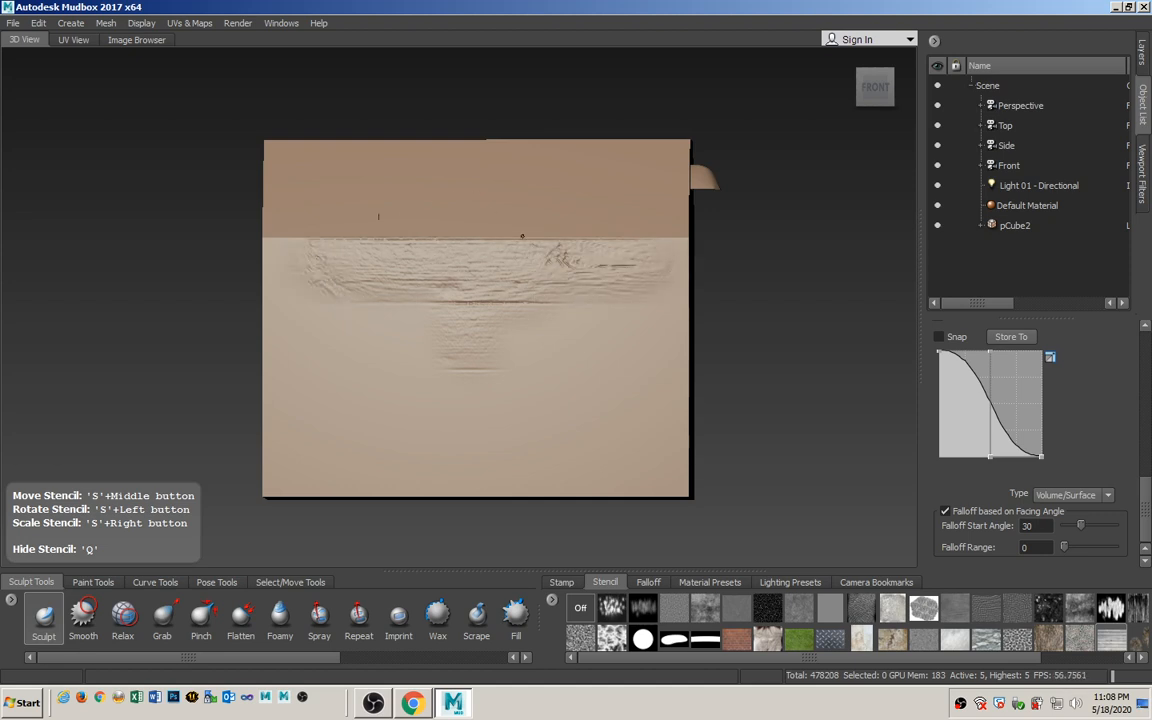
{"action": "mouse_move", "coordinate": [293, 253]}
{"action": "left_mouse_down"}
{"action": "mouse_move", "coordinate": [290, 350]}
{"action": "mouse_move", "coordinate": [419, 309]}
{"action": "mouse_move", "coordinate": [517, 257]}
{"action": "mouse_move", "coordinate": [666, 270]}
{"action": "mouse_move", "coordinate": [390, 325]}
{"action": "mouse_move", "coordinate": [300, 385]}
{"action": "mouse_move", "coordinate": [626, 275]}
{"action": "left_mouse_up"}
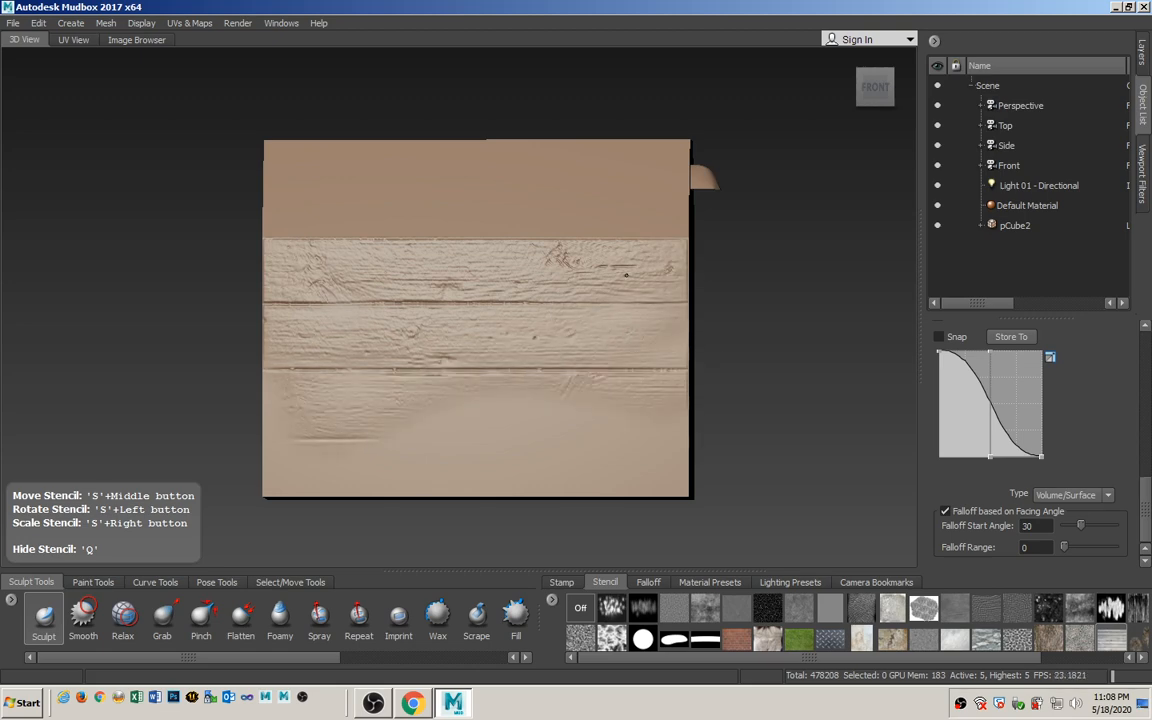
{"action": "left_click_drag", "start_coordinate": [388, 355], "coordinate": [614, 418]}
{"action": "left_click_drag", "start_coordinate": [307, 384], "coordinate": [314, 350]}
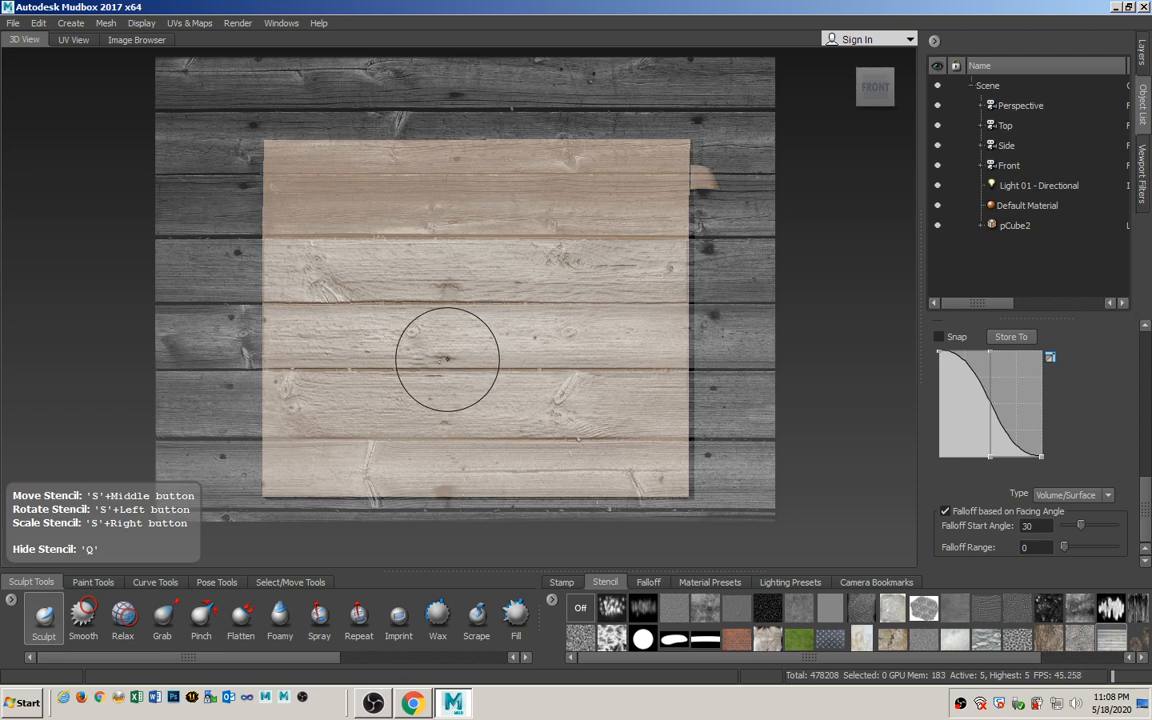
{"action": "key", "text": "ctrl+z"}
{"action": "key", "text": "q"}
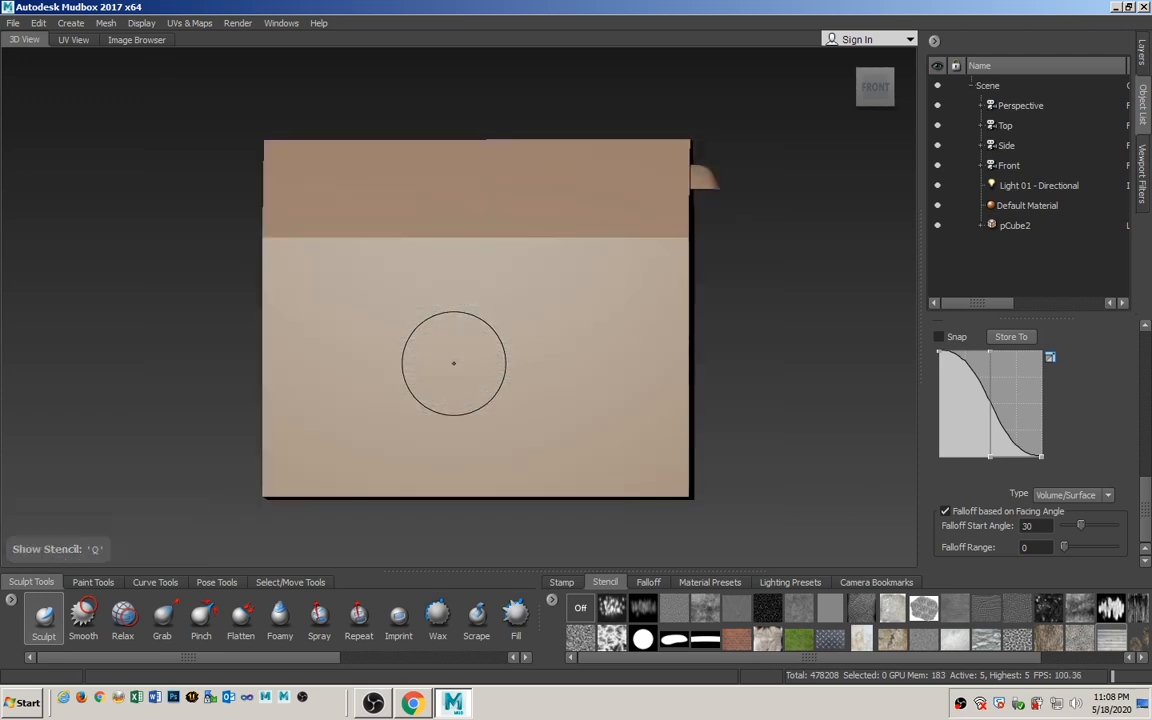
Show the sculpt layers with the wood layer active, redisplay the stencil and reposition the toolbox front against its boards.
{"action": "left_click", "coordinate": [1142, 50]}
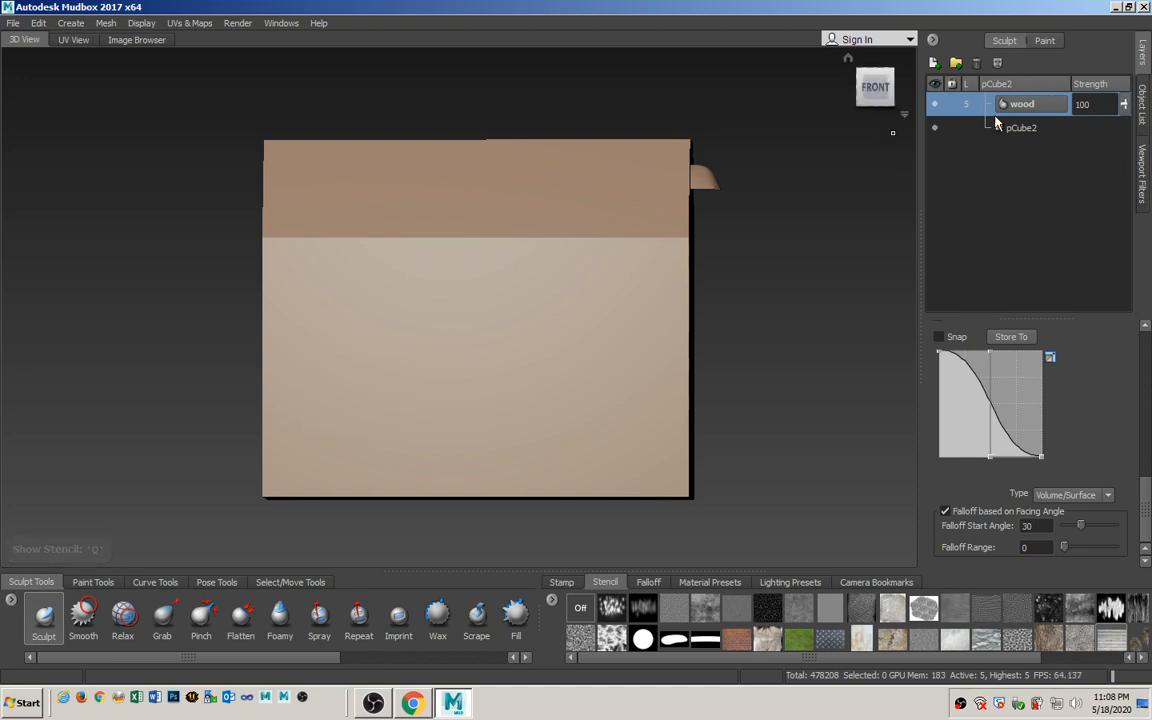
{"action": "key", "text": "q"}
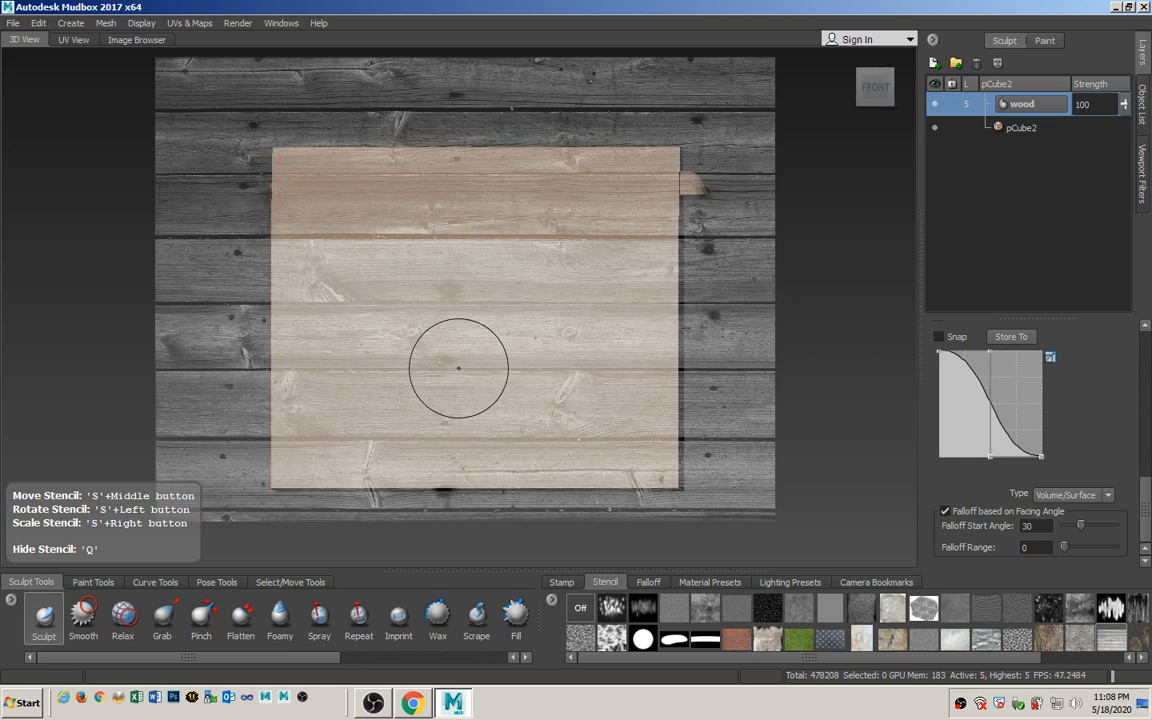
{"action": "middle_click_drag", "start_coordinate": [456, 372], "coordinate": [464, 349]}
{"action": "right_click_drag", "start_coordinate": [464, 349], "coordinate": [419, 373]}
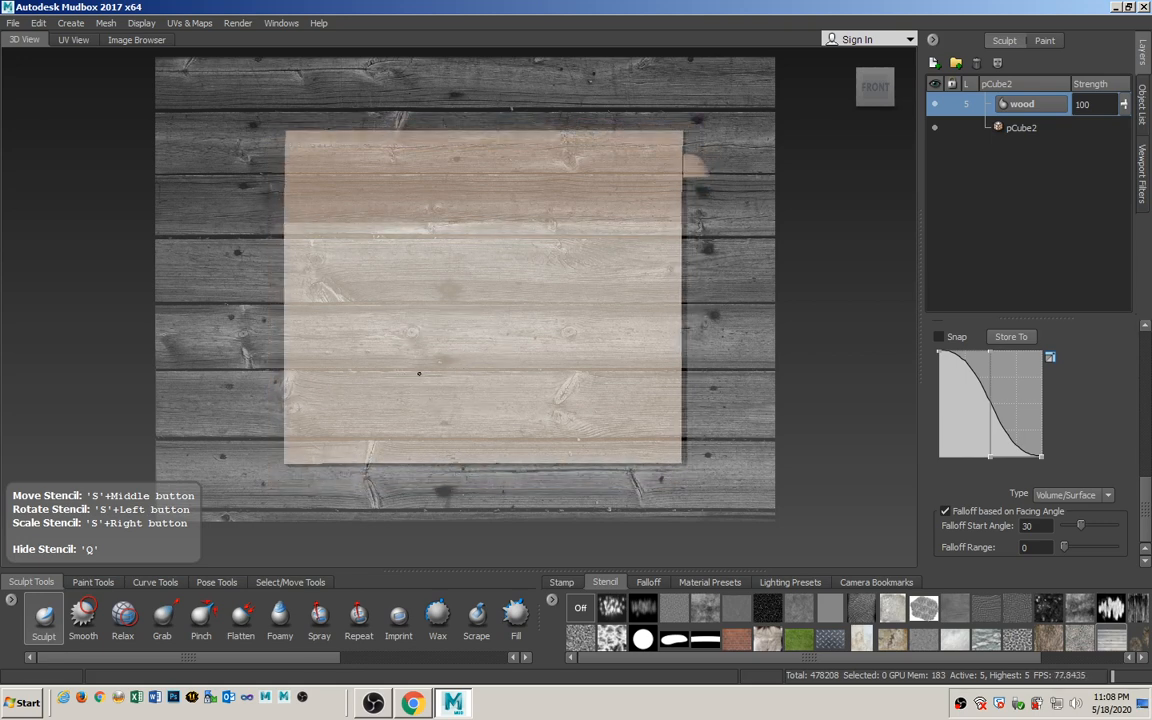
{"action": "middle_click_drag", "start_coordinate": [417, 368], "coordinate": [419, 358]}
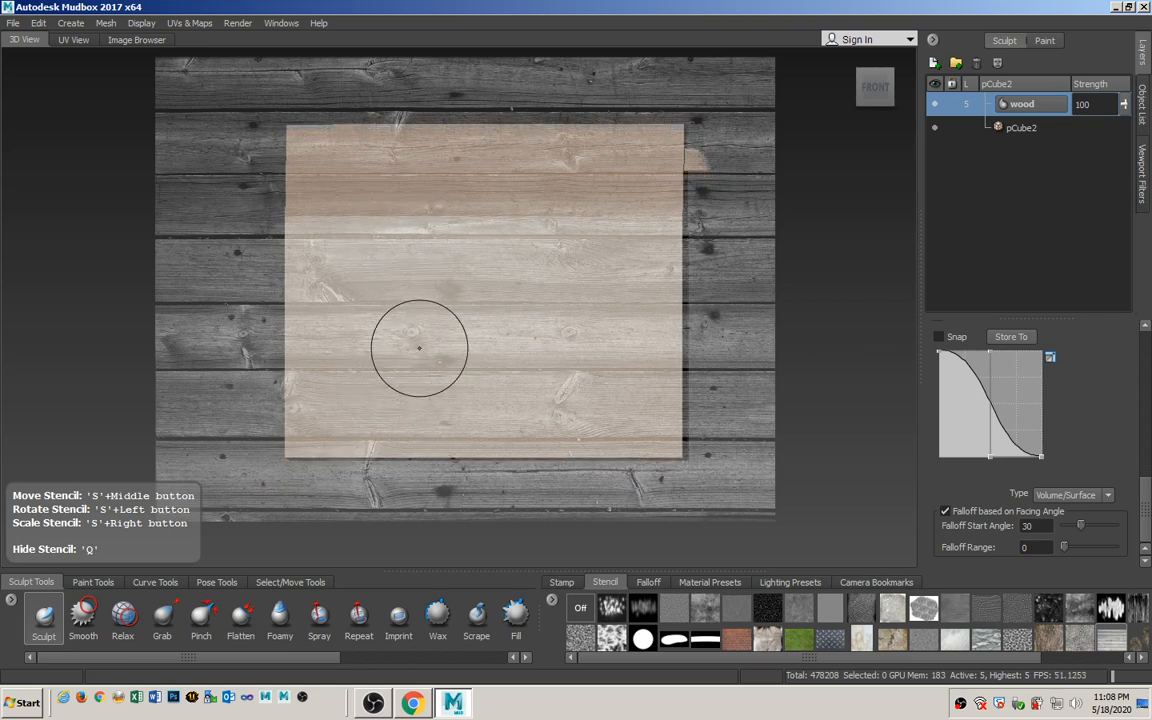
Scale and shift the toolbox front to match the stencil's board seams, check the Perspective camera's Orthographic setting and return to the Sculpt tool's falloff settings.
{"action": "right_click_drag", "start_coordinate": [419, 348], "coordinate": [333, 357]}
{"action": "middle_click_drag", "start_coordinate": [365, 359], "coordinate": [365, 364], "text": "alt"}
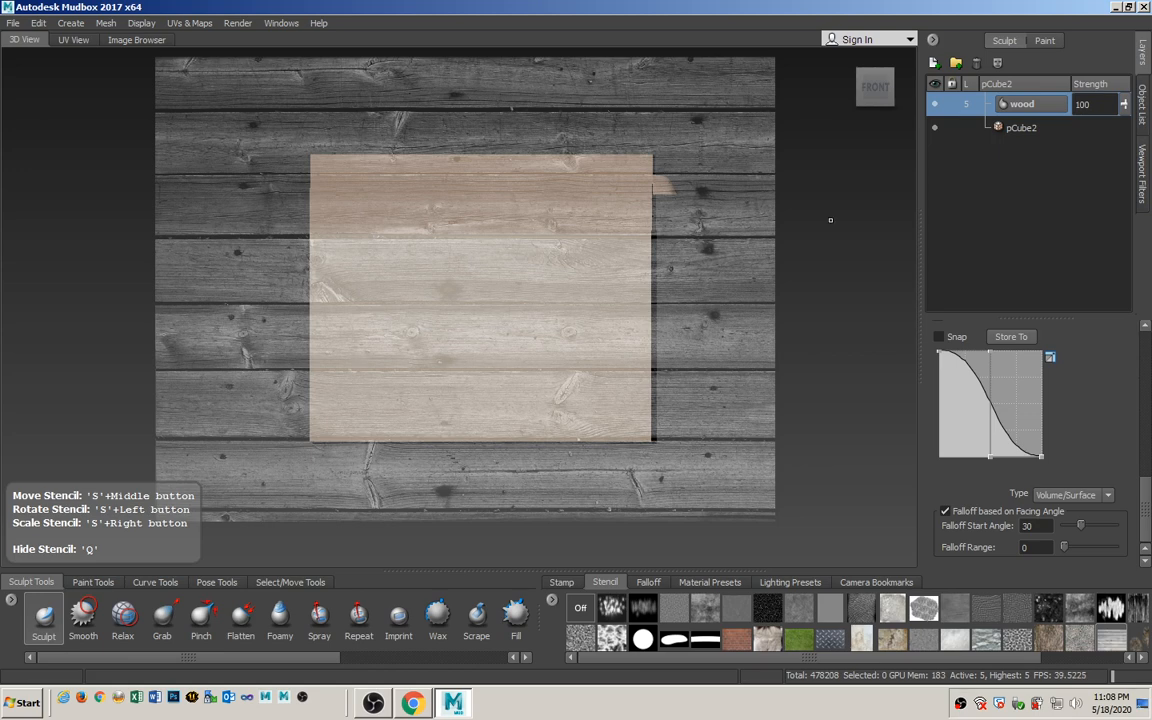
{"action": "left_click", "coordinate": [1142, 100]}
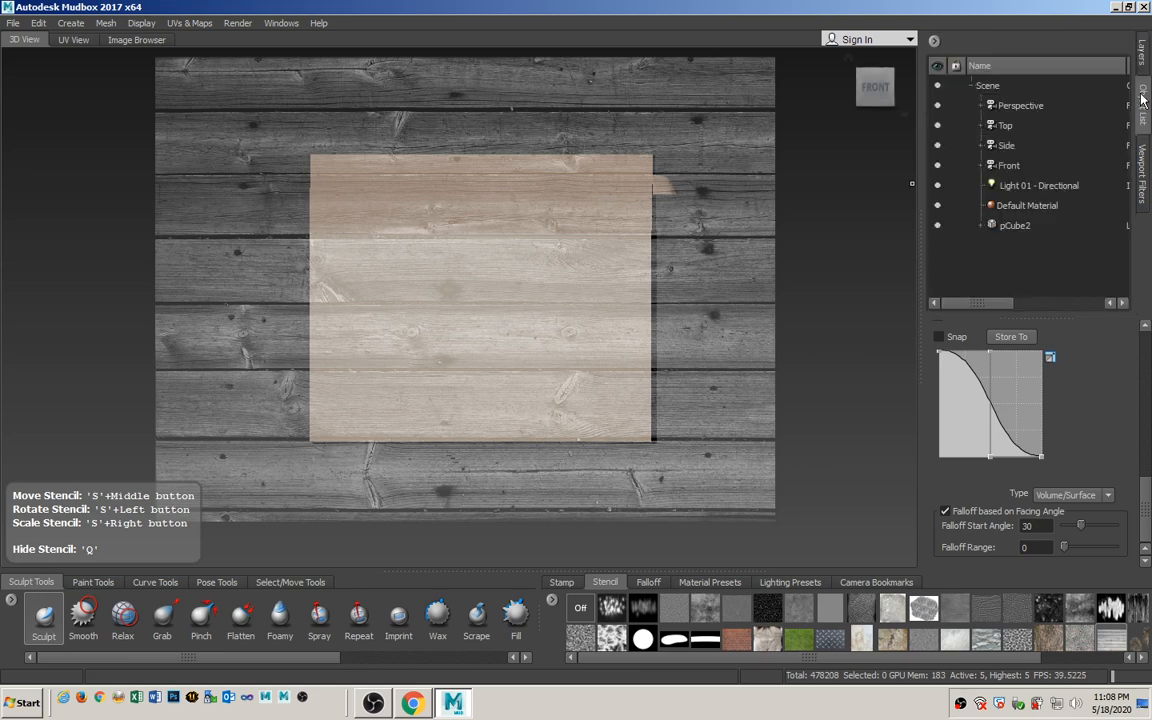
{"action": "left_click", "coordinate": [1018, 106]}
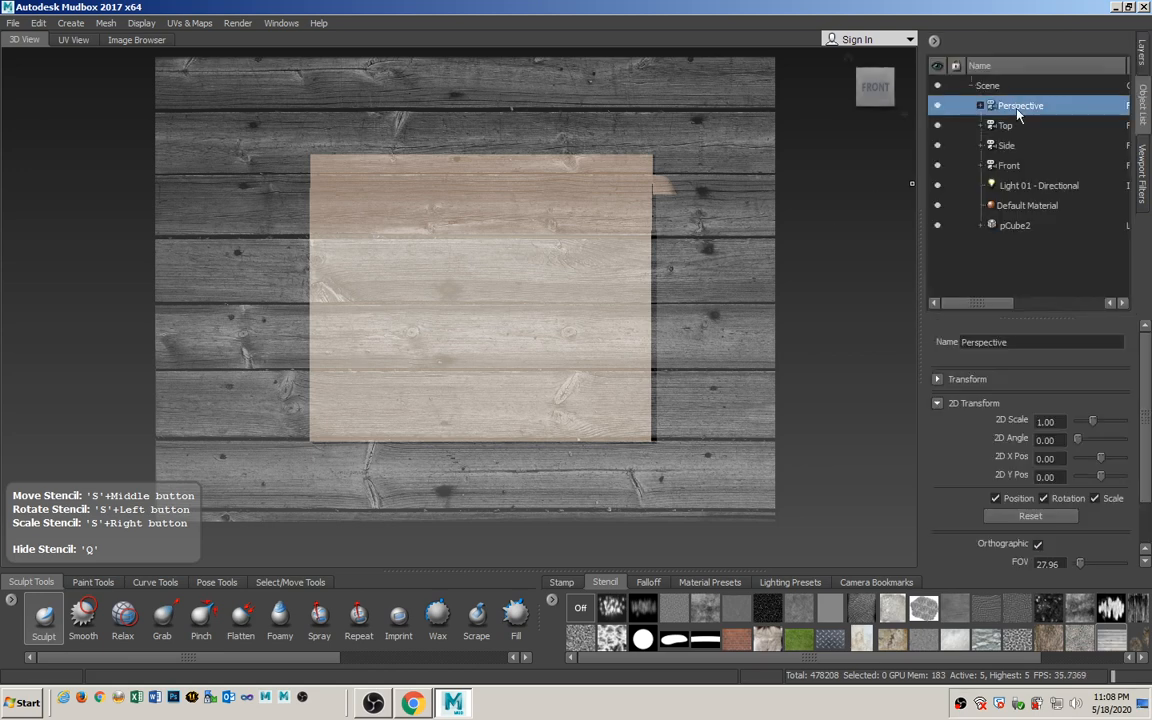
{"action": "left_click", "coordinate": [33, 625]}
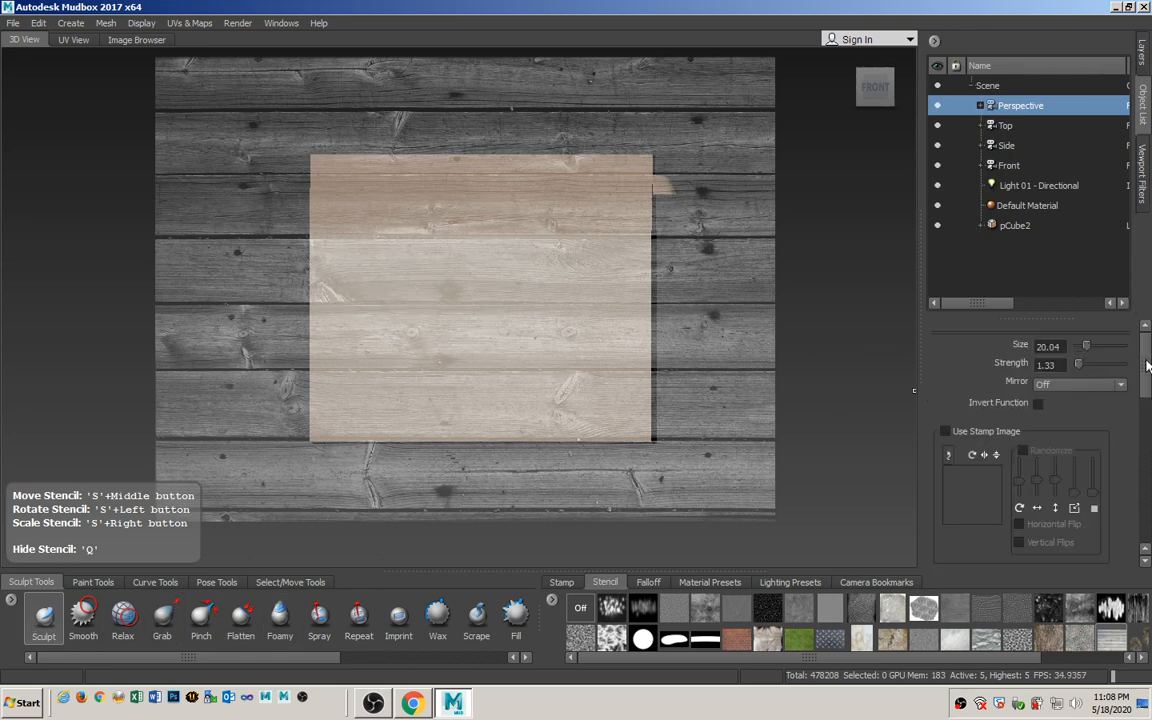
{"action": "left_click_drag", "start_coordinate": [1147, 366], "coordinate": [1145, 524]}
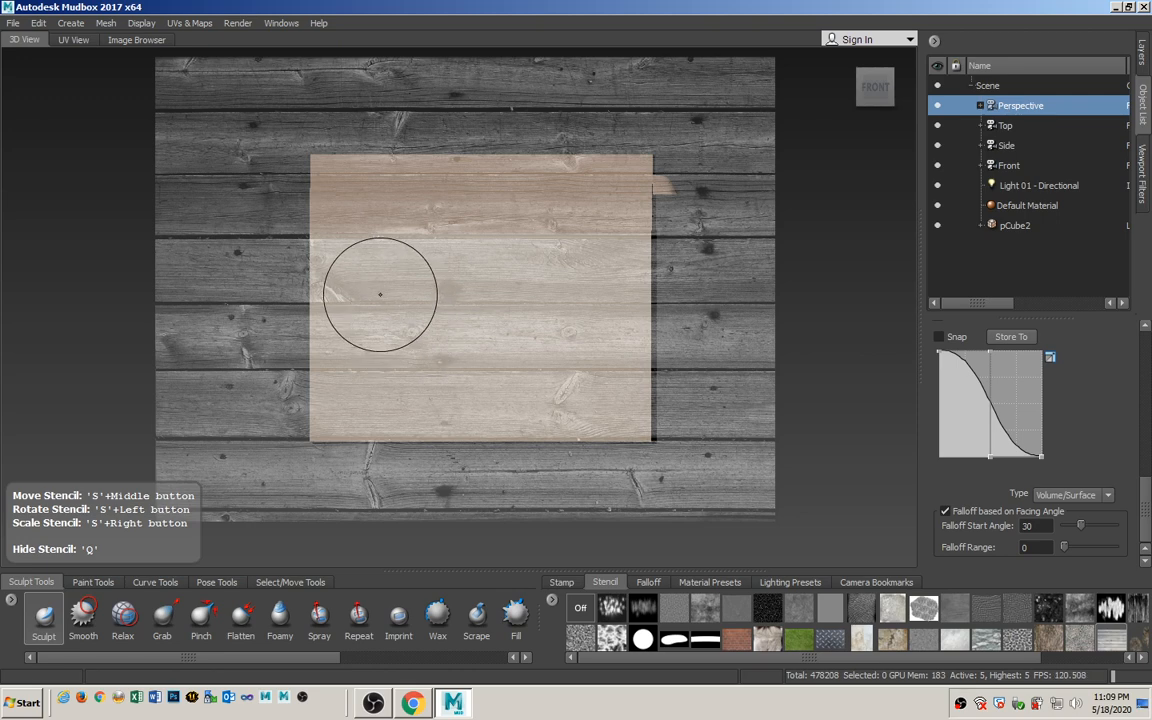
Try sculpting the three wood boards across the toolbox's vertical front side.
{"action": "key", "text": "q"}
{"action": "left_click_drag", "start_coordinate": [335, 266], "coordinate": [592, 255]}
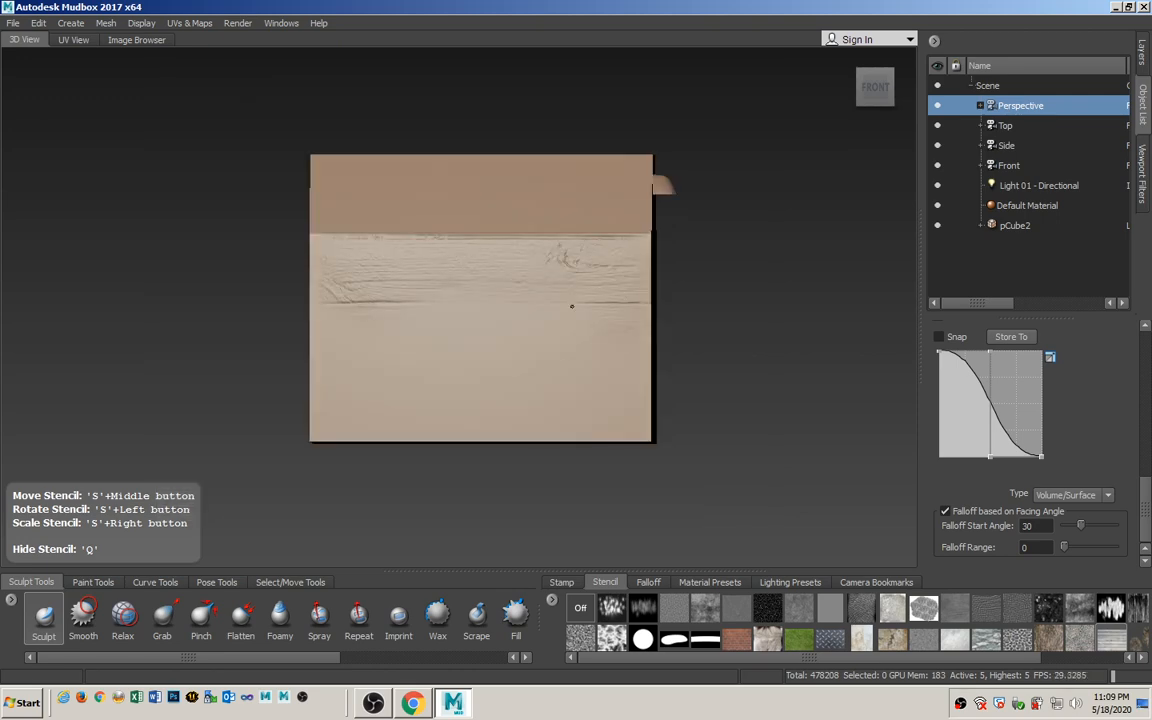
{"action": "left_click_drag", "start_coordinate": [572, 306], "coordinate": [346, 306]}
{"action": "mouse_move", "coordinate": [398, 354]}
{"action": "left_mouse_down"}
{"action": "mouse_move", "coordinate": [597, 355]}
{"action": "mouse_move", "coordinate": [514, 406]}
{"action": "mouse_move", "coordinate": [345, 417]}
{"action": "left_mouse_up"}
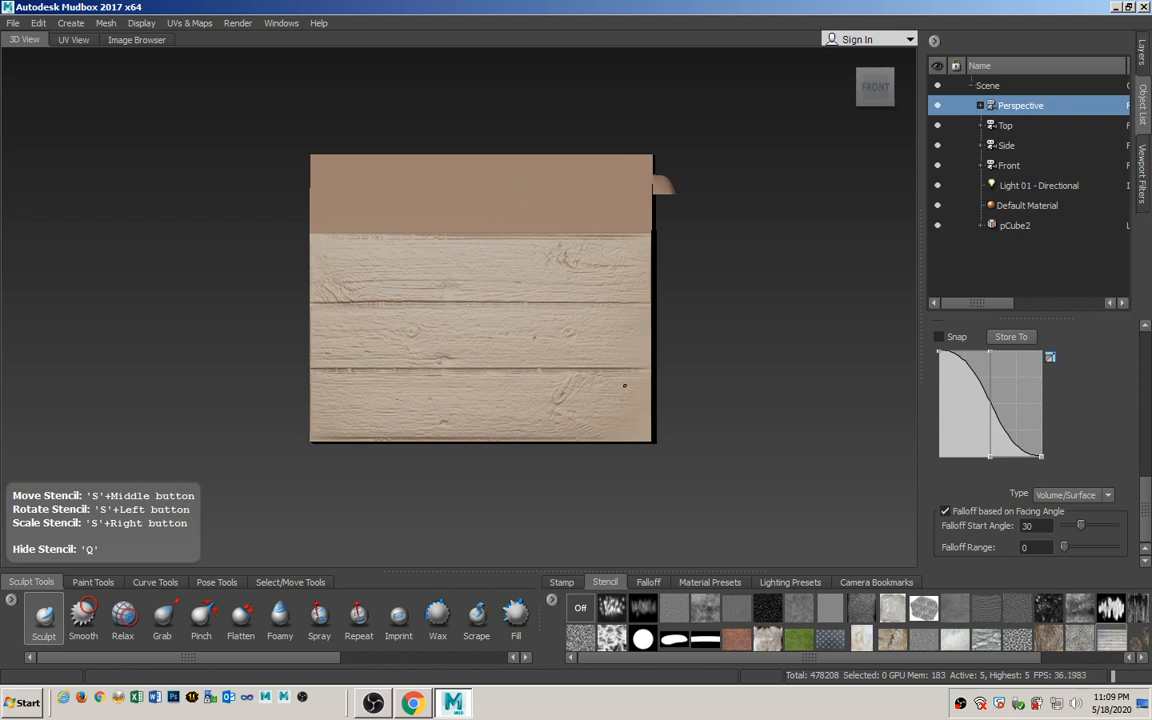
{"action": "left_click_drag", "start_coordinate": [606, 250], "coordinate": [511, 245]}
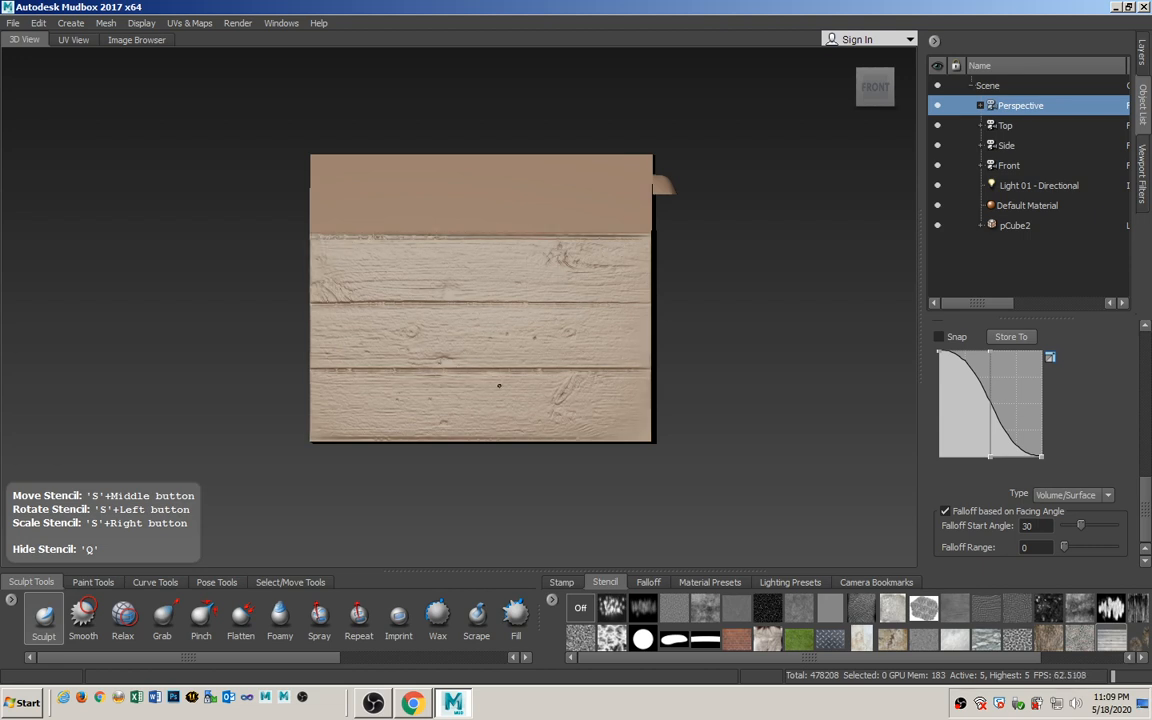
{"action": "key", "text": "q"}
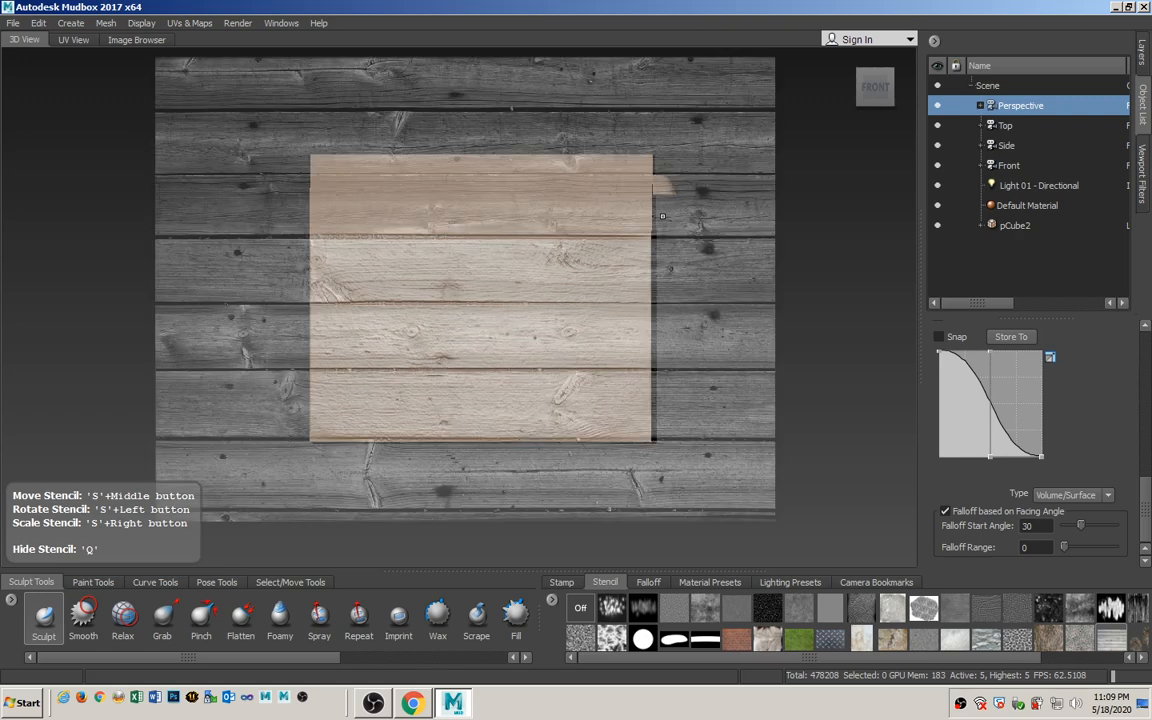
Square the camera exactly to the front and sculpt the three wood boards across the toolbox's vertical front side.
{"action": "left_click", "coordinate": [874, 90]}
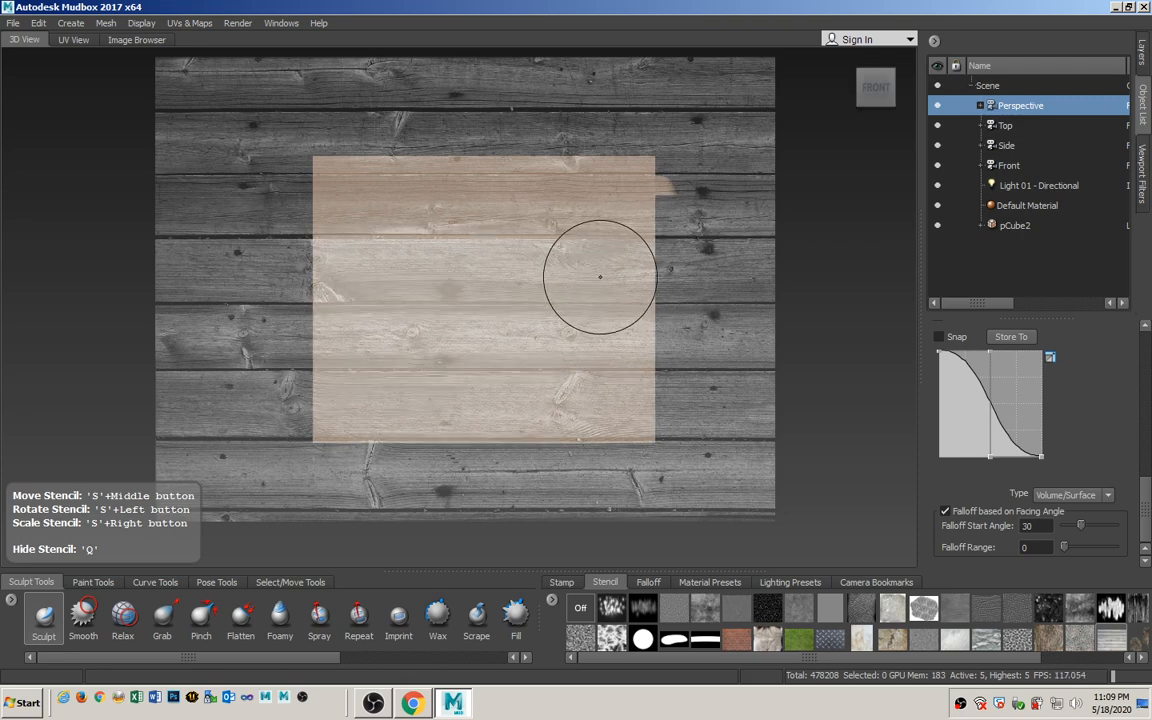
{"action": "mouse_move", "coordinate": [480, 274]}
{"action": "left_mouse_down"}
{"action": "mouse_move", "coordinate": [351, 269]}
{"action": "mouse_move", "coordinate": [599, 271]}
{"action": "left_mouse_up"}
{"action": "left_click_drag", "start_coordinate": [629, 315], "coordinate": [418, 316]}
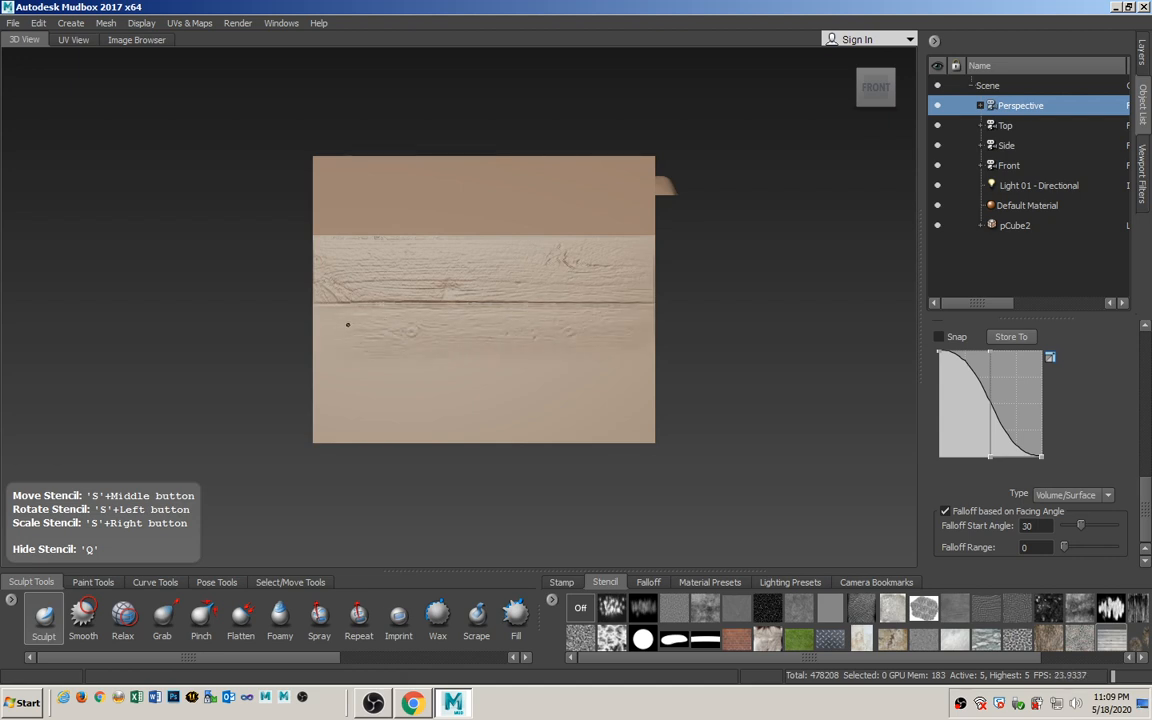
{"action": "left_click_drag", "start_coordinate": [327, 346], "coordinate": [515, 368]}
{"action": "mouse_move", "coordinate": [631, 384]}
{"action": "left_mouse_down"}
{"action": "mouse_move", "coordinate": [522, 414]}
{"action": "mouse_move", "coordinate": [328, 423]}
{"action": "left_mouse_up"}
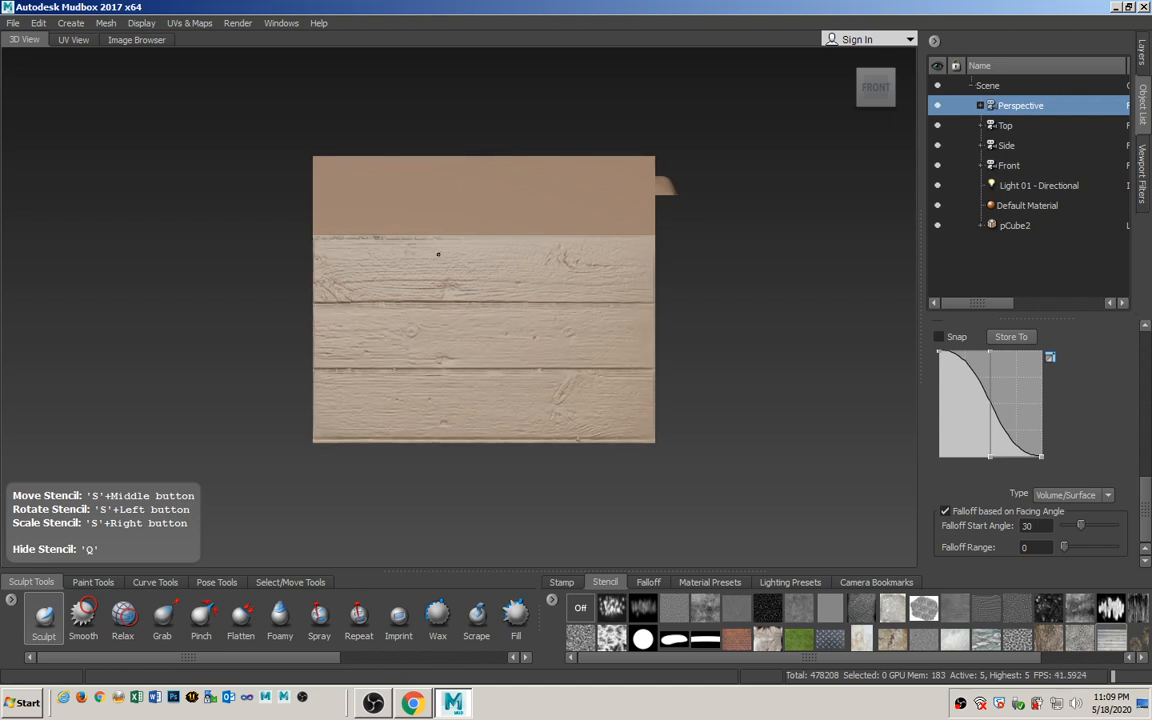
{"action": "left_click_drag", "start_coordinate": [438, 254], "coordinate": [596, 251]}
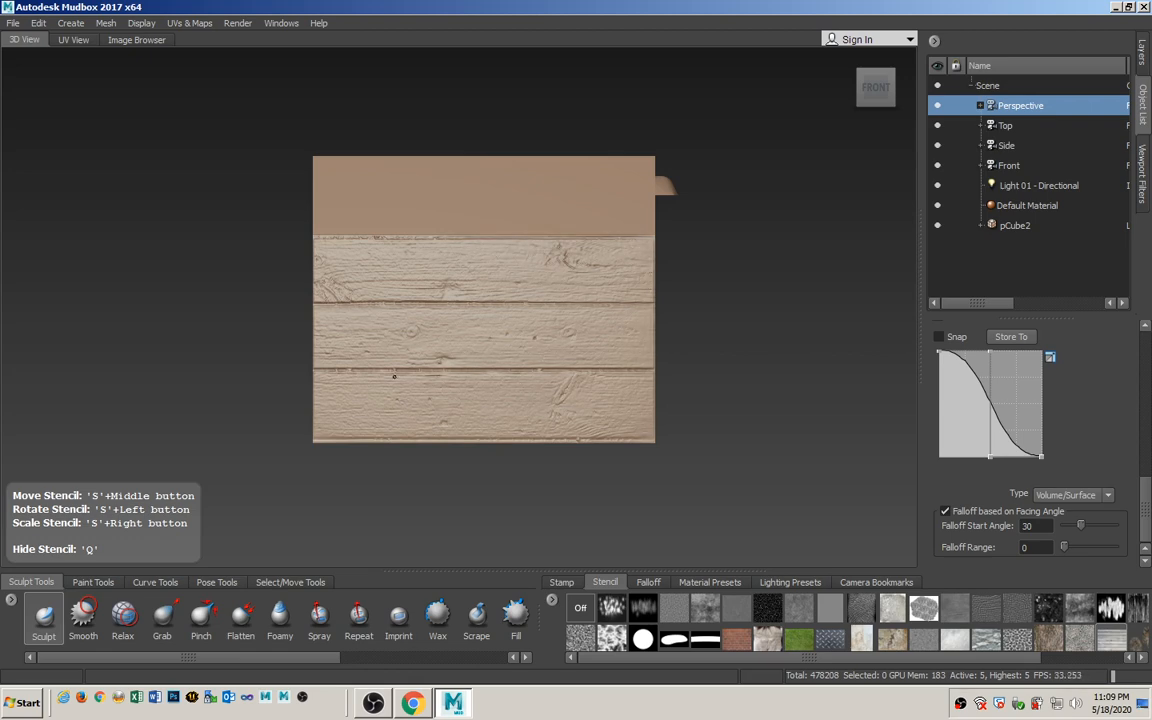
{"action": "key", "text": "q"}
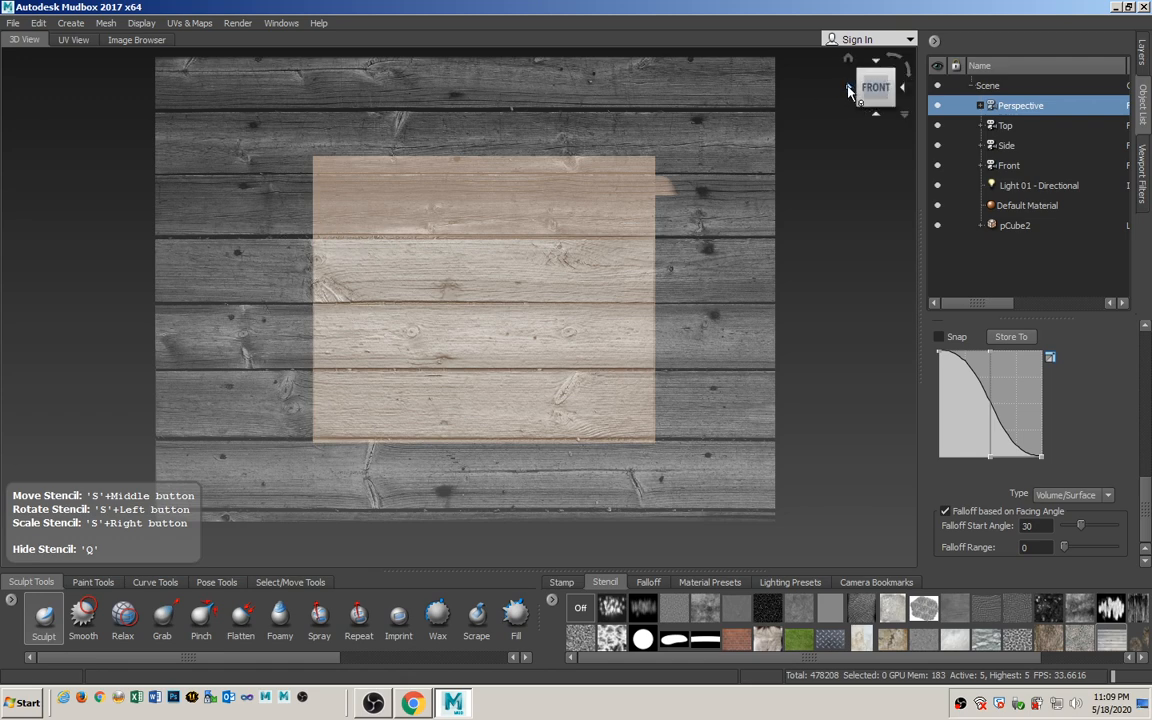
Face the toolbox's left end and sculpt the wood boards across its rectangular lower part, refining the grain with a smaller brush.
{"action": "left_click", "coordinate": [849, 90]}
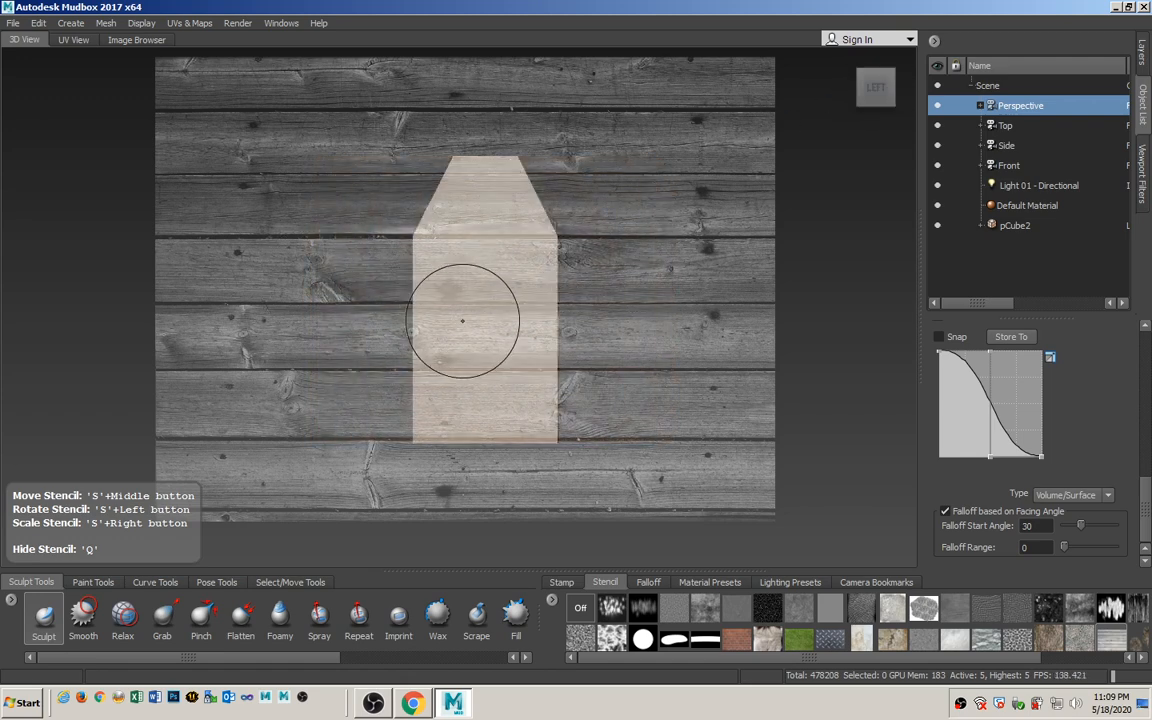
{"action": "key", "text": "q"}
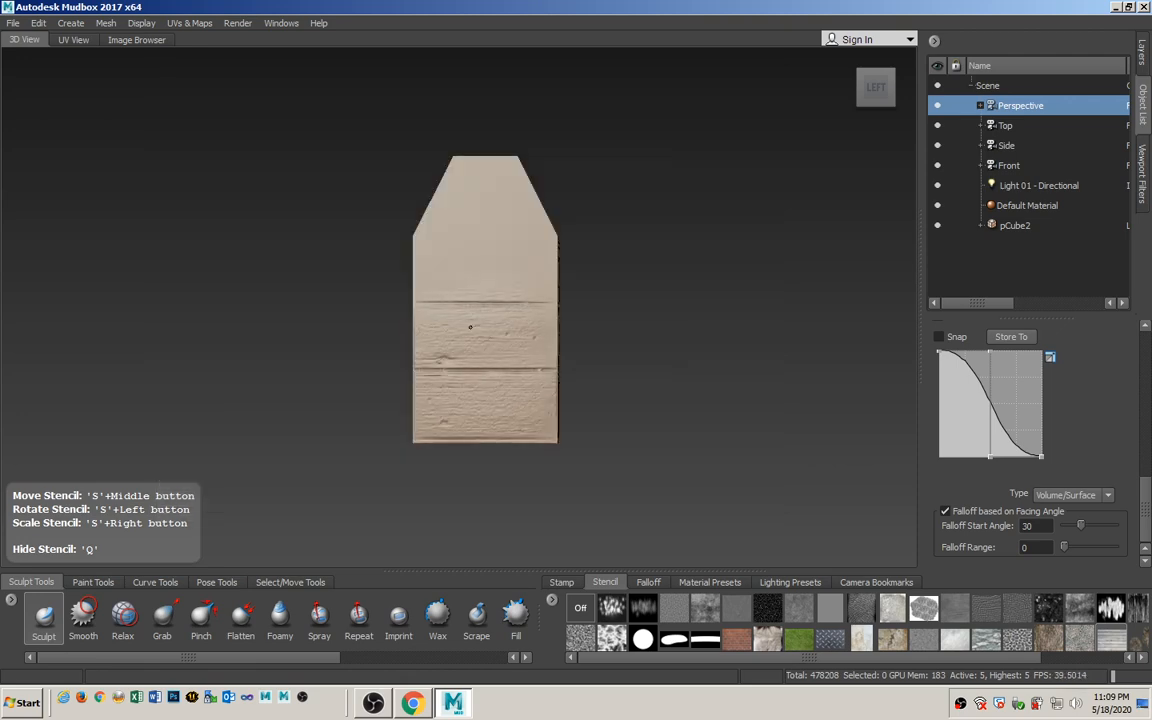
{"action": "key", "text": "q"}
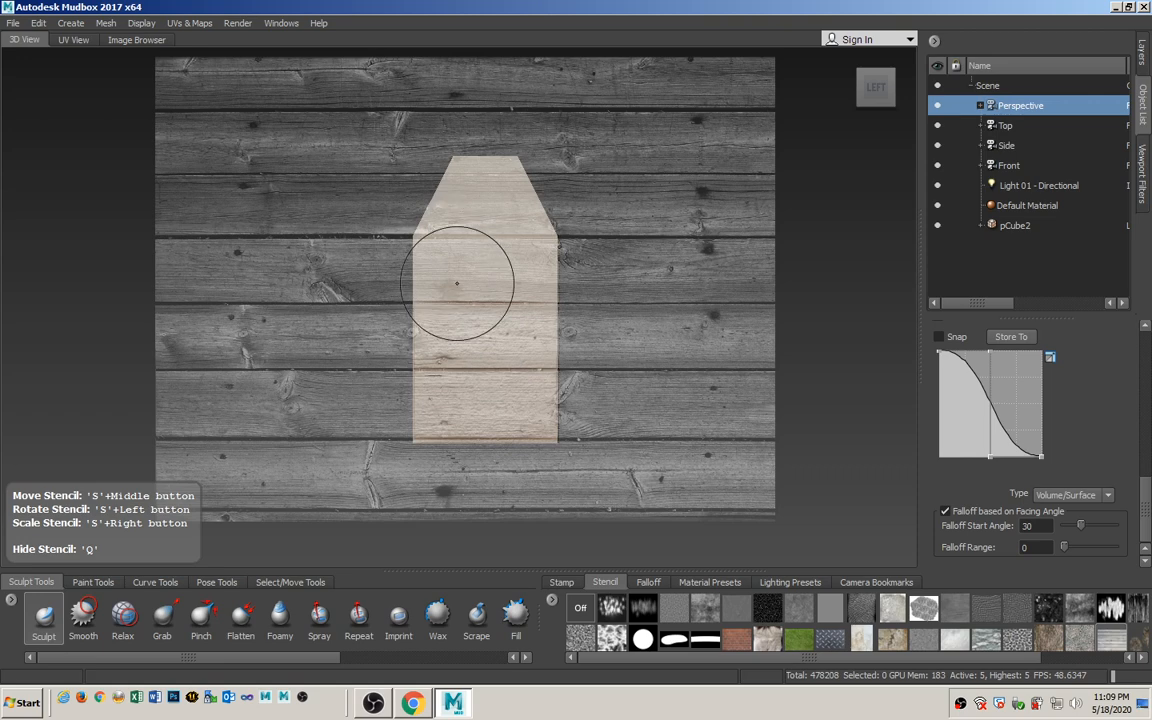
{"action": "key", "text": "q"}
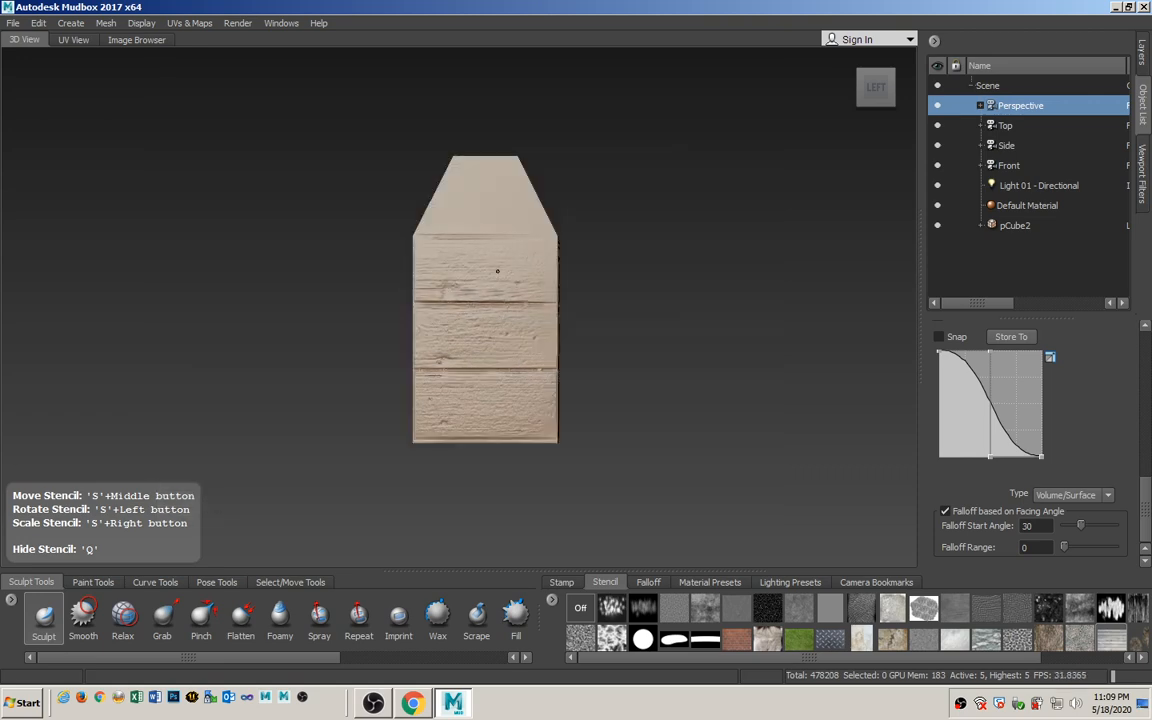
{"action": "key", "text": "q"}
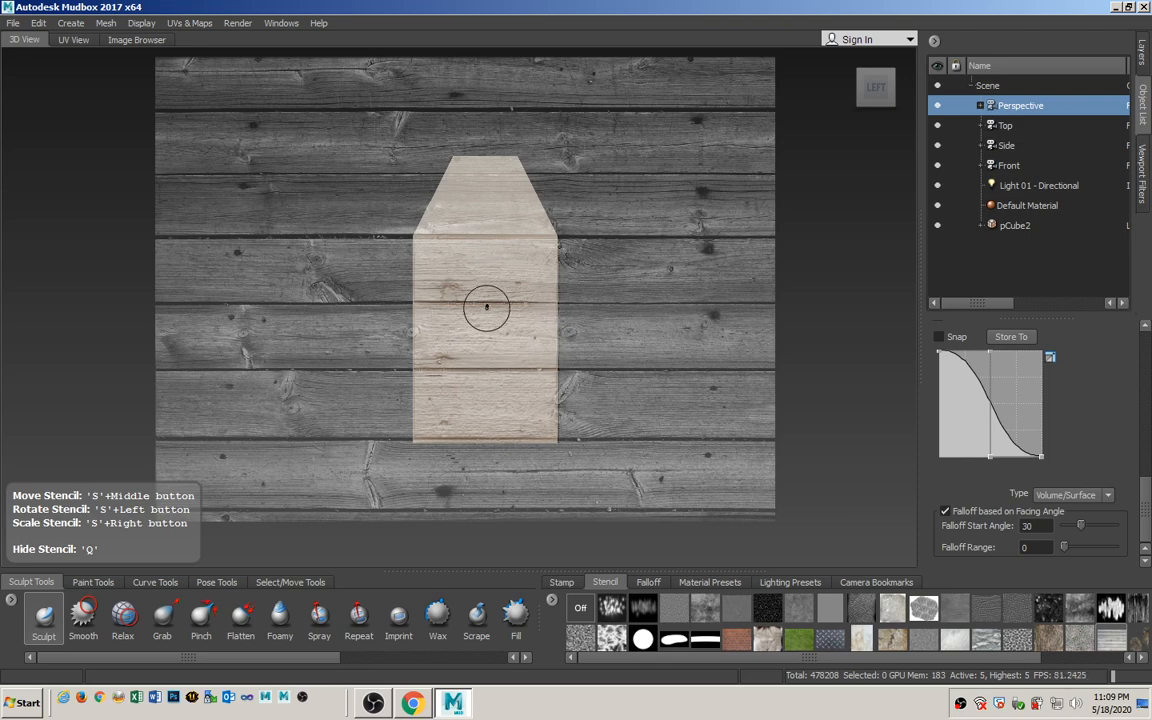
{"action": "key", "text": "q"}
{"action": "key", "text": "q"}
{"action": "key", "text": "q"}
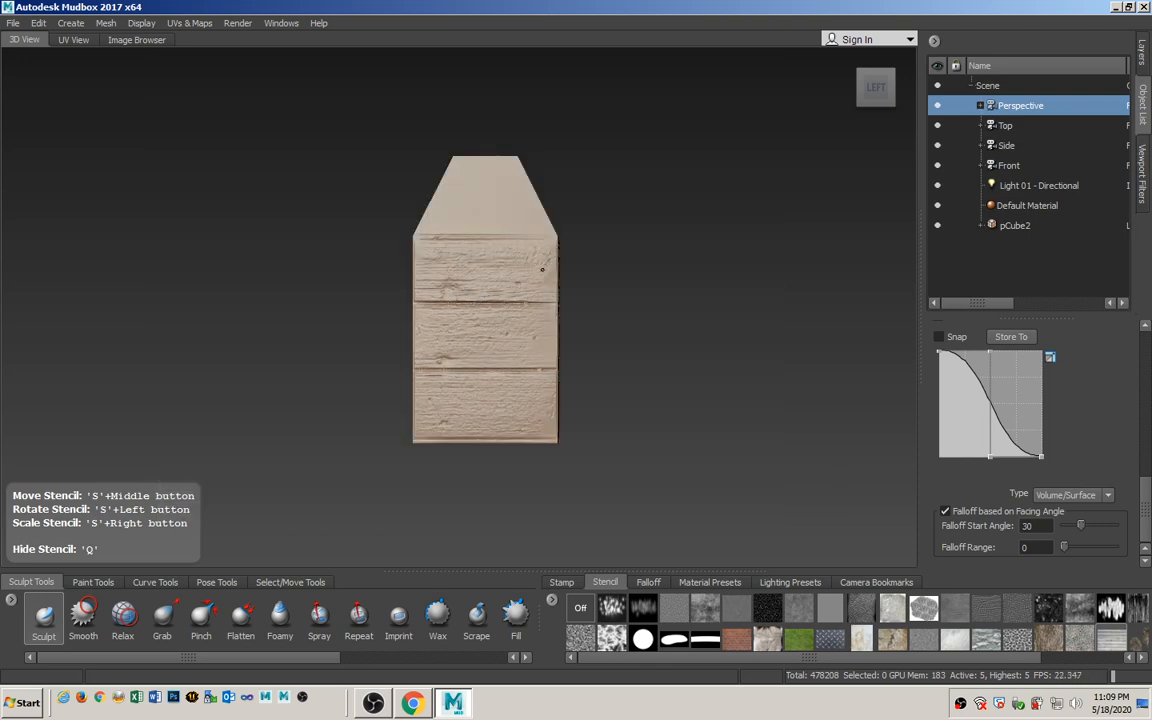
{"action": "key", "text": "q"}
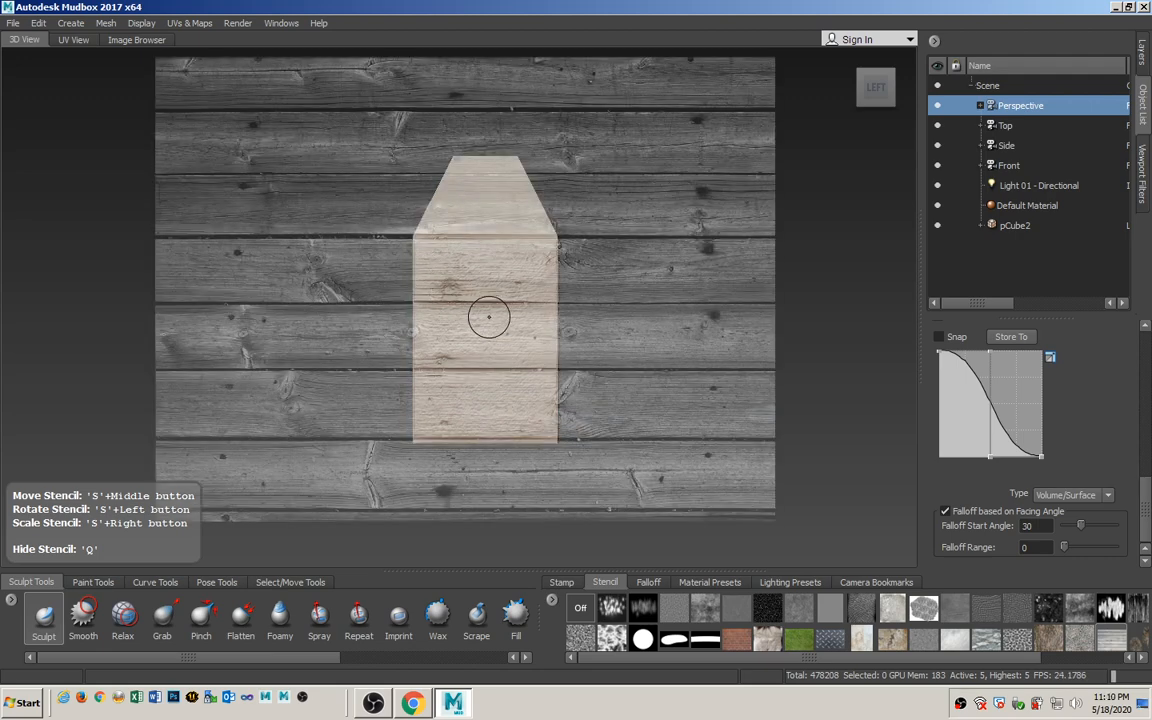
{"action": "key", "text": "q"}
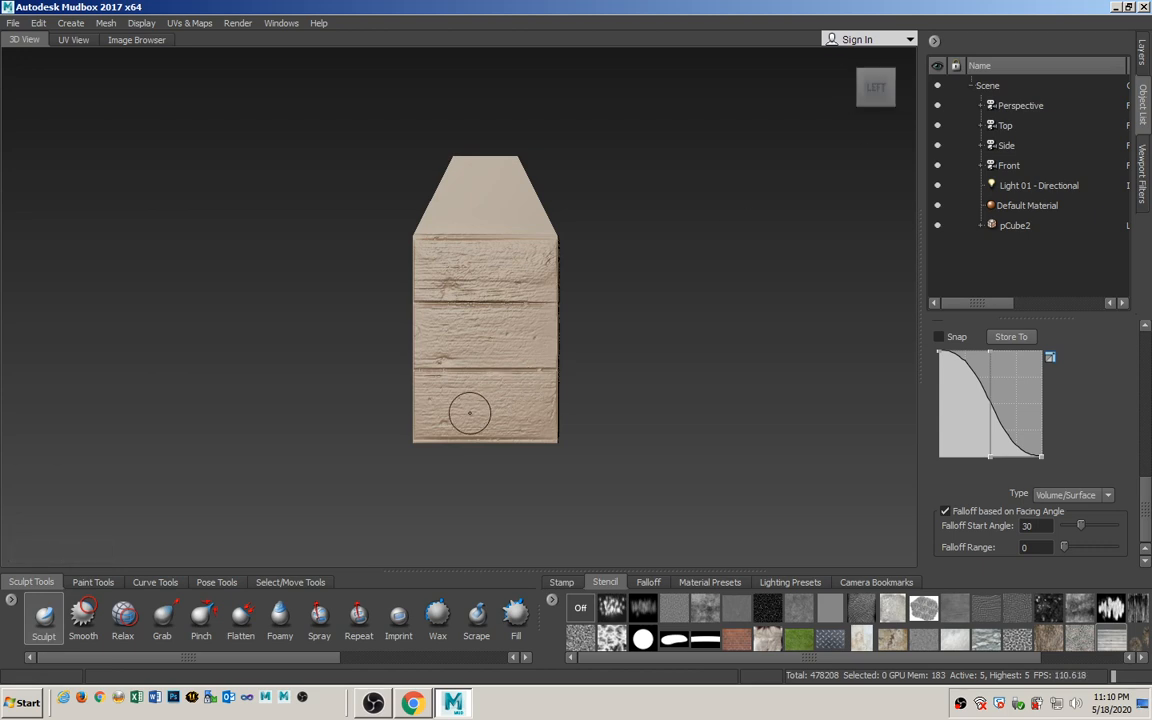
Sculpt the wood boards across the toolbox's back side and the lower part of its right end, and hide the stencil.
{"action": "left_click", "coordinate": [847, 91]}
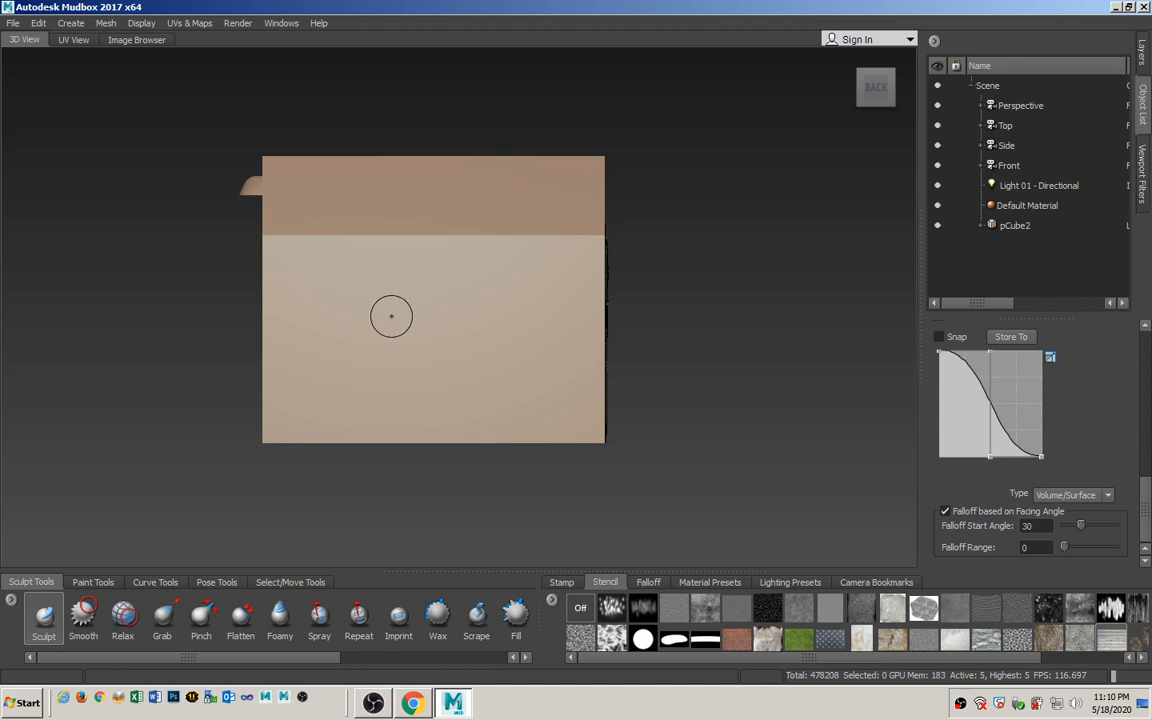
{"action": "key", "text": "q"}
{"action": "key", "text": "b"}
{"action": "mouse_move", "coordinate": [377, 336]}
{"action": "left_mouse_down"}
{"action": "mouse_move", "coordinate": [437, 316]}
{"action": "mouse_move", "coordinate": [306, 281]}
{"action": "mouse_move", "coordinate": [503, 285]}
{"action": "mouse_move", "coordinate": [540, 300]}
{"action": "mouse_move", "coordinate": [432, 404]}
{"action": "mouse_move", "coordinate": [269, 373]}
{"action": "left_mouse_up"}
{"action": "left_click_drag", "start_coordinate": [443, 353], "coordinate": [437, 343]}
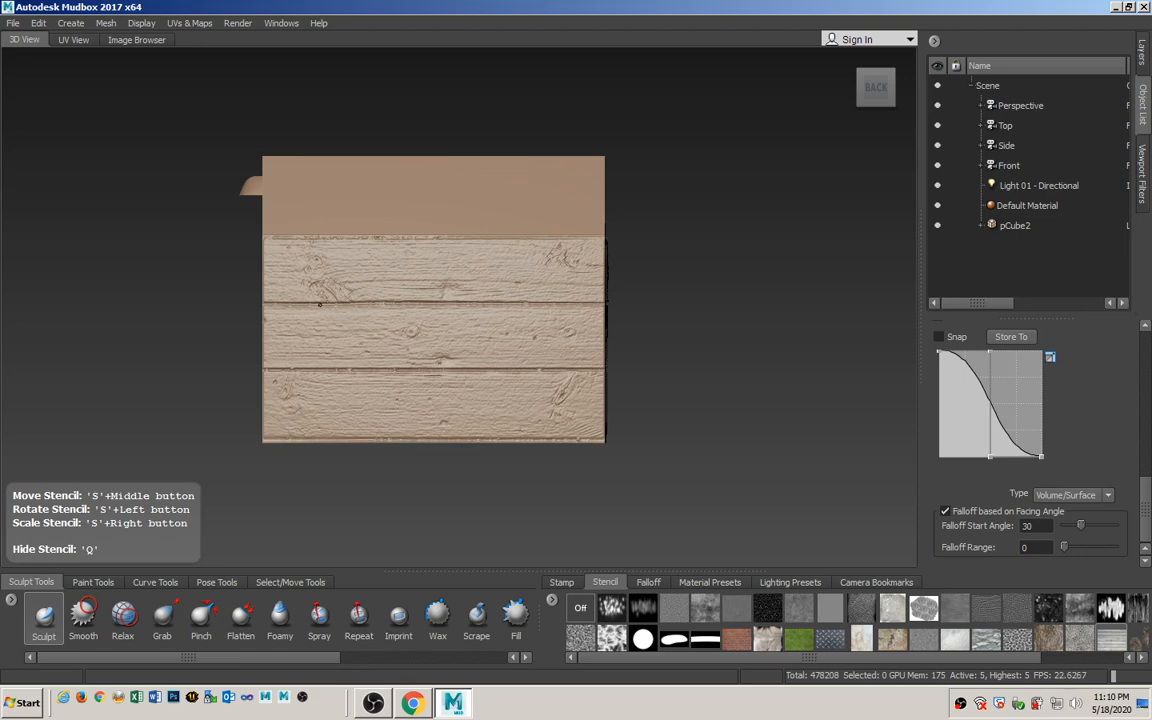
{"action": "left_click_drag", "start_coordinate": [321, 317], "coordinate": [320, 319]}
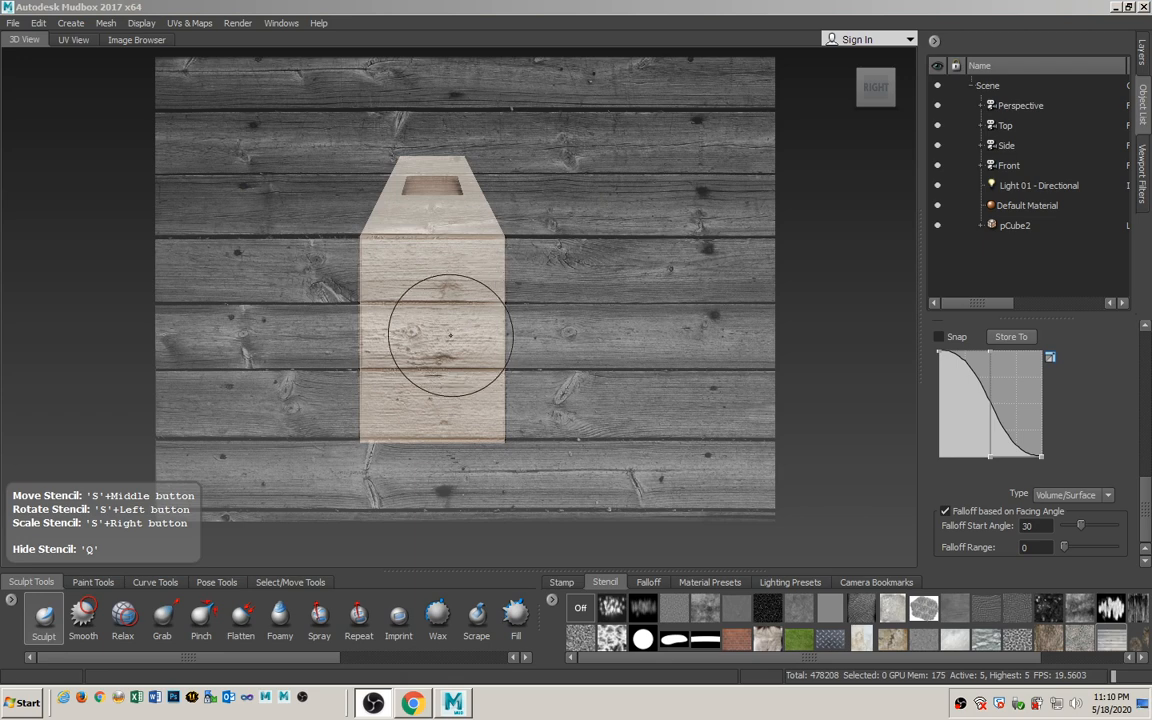
{"action": "left_click", "coordinate": [549, 7]}
{"action": "key", "text": "q"}
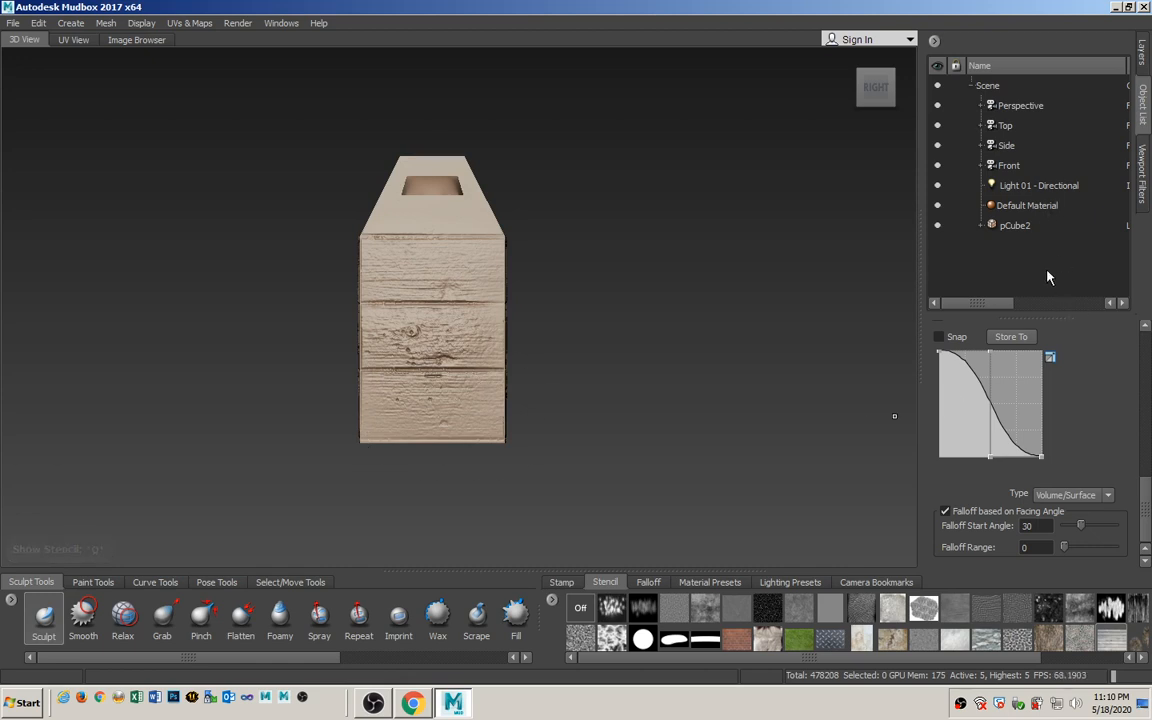
Turn off Orthographic for the Perspective camera and inspect the sculpted boards around the toolbox.
{"action": "left_click", "coordinate": [1036, 106]}
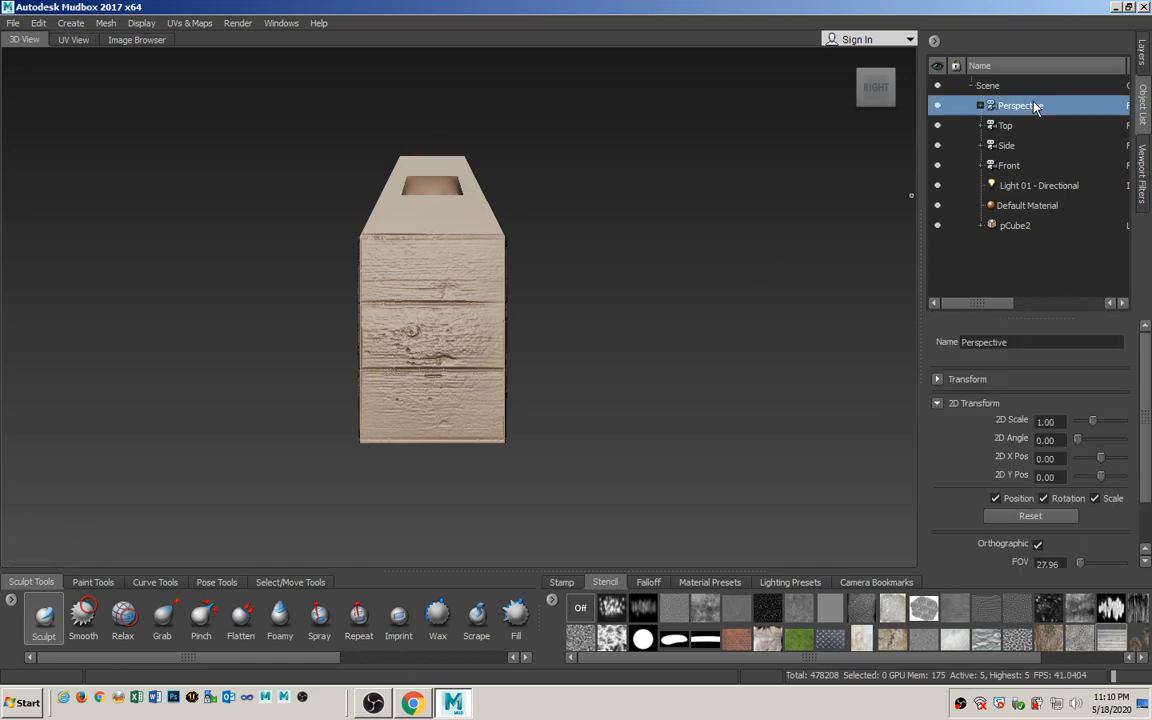
{"action": "left_click", "coordinate": [1038, 544]}
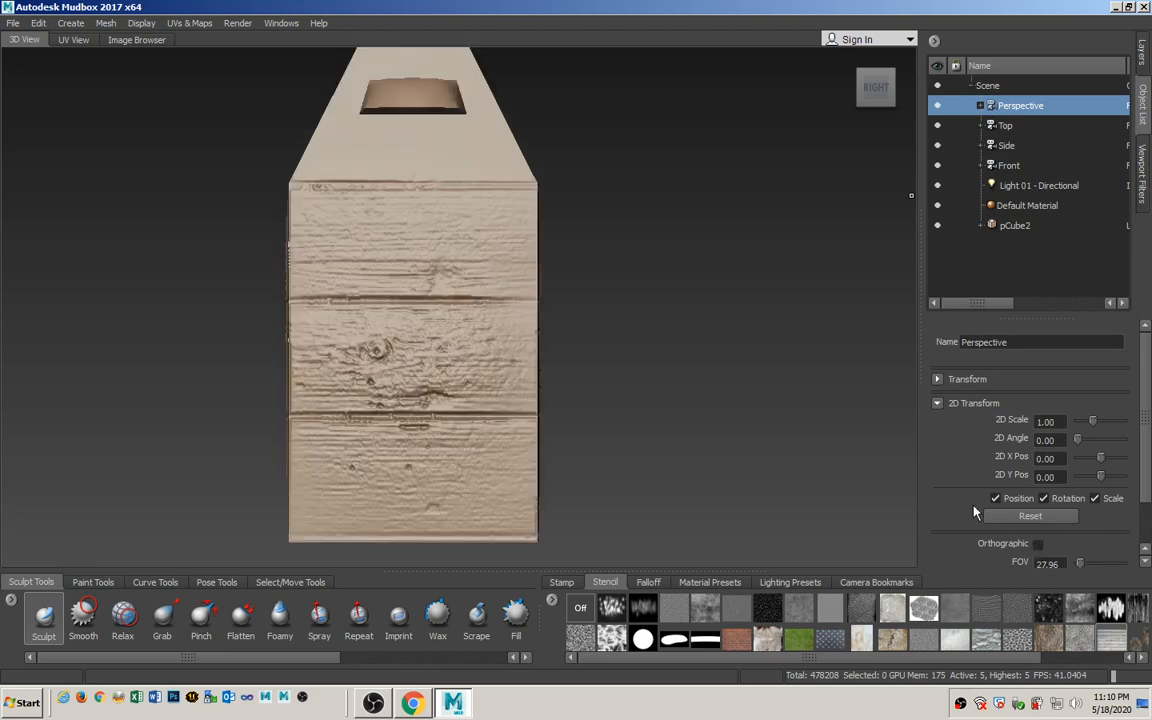
{"action": "left_click_drag", "start_coordinate": [404, 350], "coordinate": [446, 231], "text": "alt"}
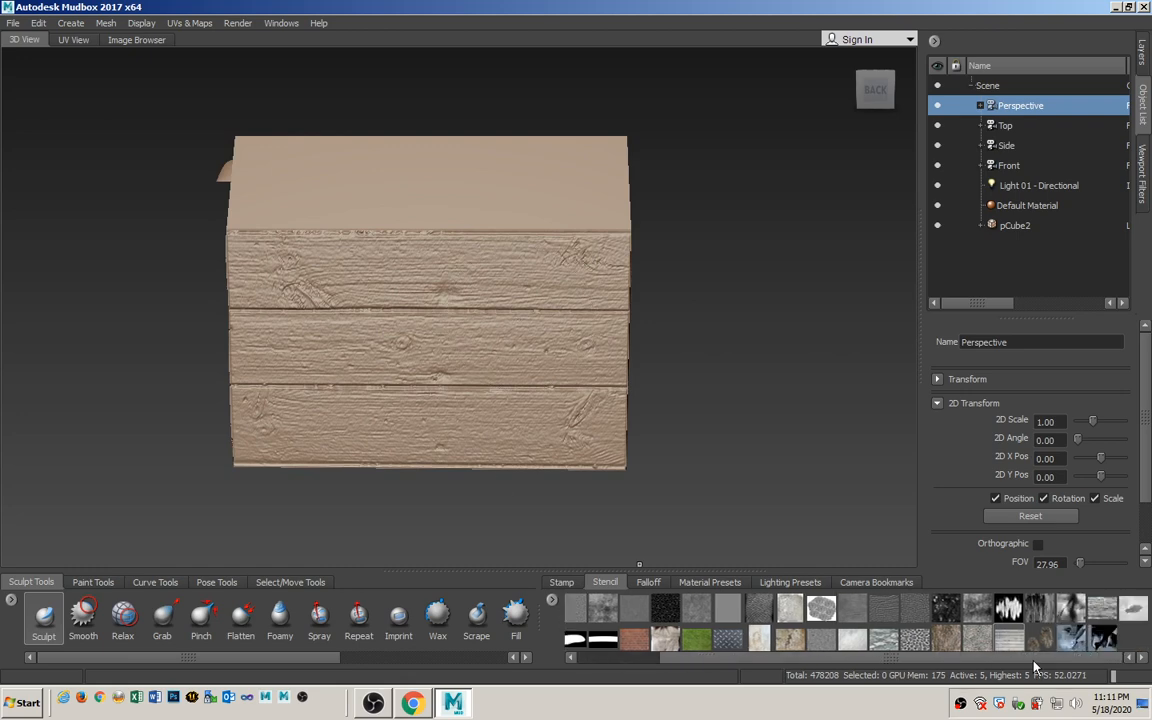
Load the diamond-plate stencil rgb_metalSkid.jpg and enable Use Tiles so it repeats across the whole viewport.
{"action": "left_click", "coordinate": [832, 633]}
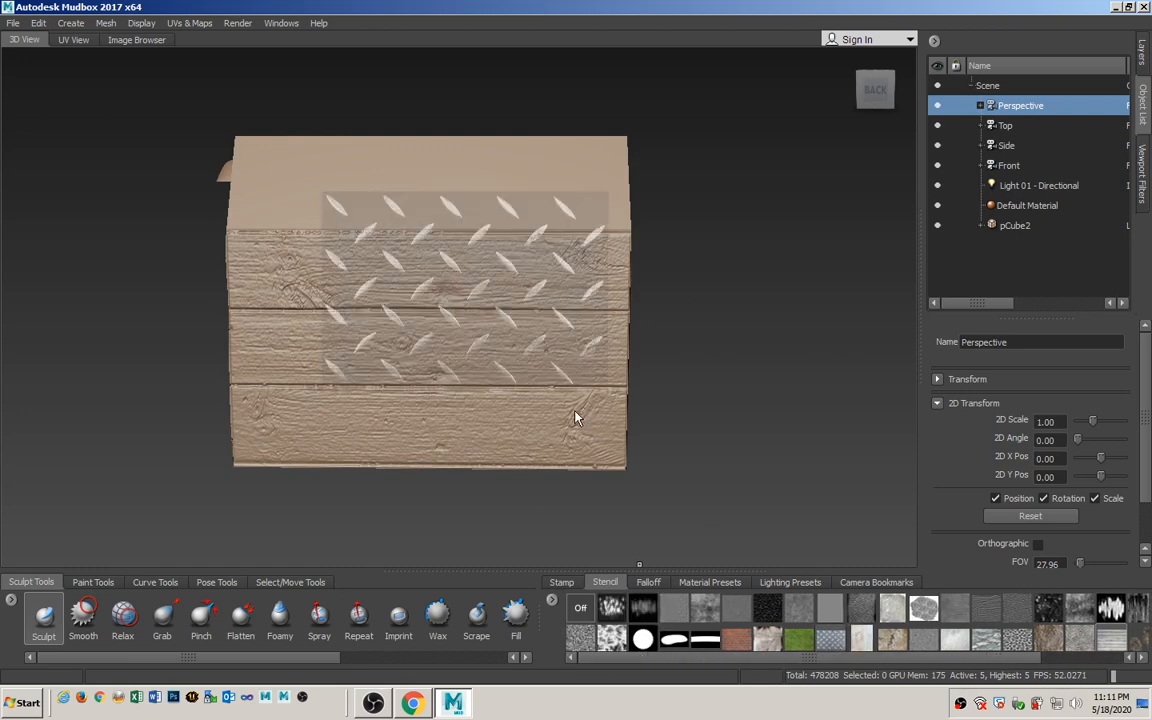
{"action": "left_click_drag", "start_coordinate": [507, 356], "coordinate": [504, 406], "text": "alt"}
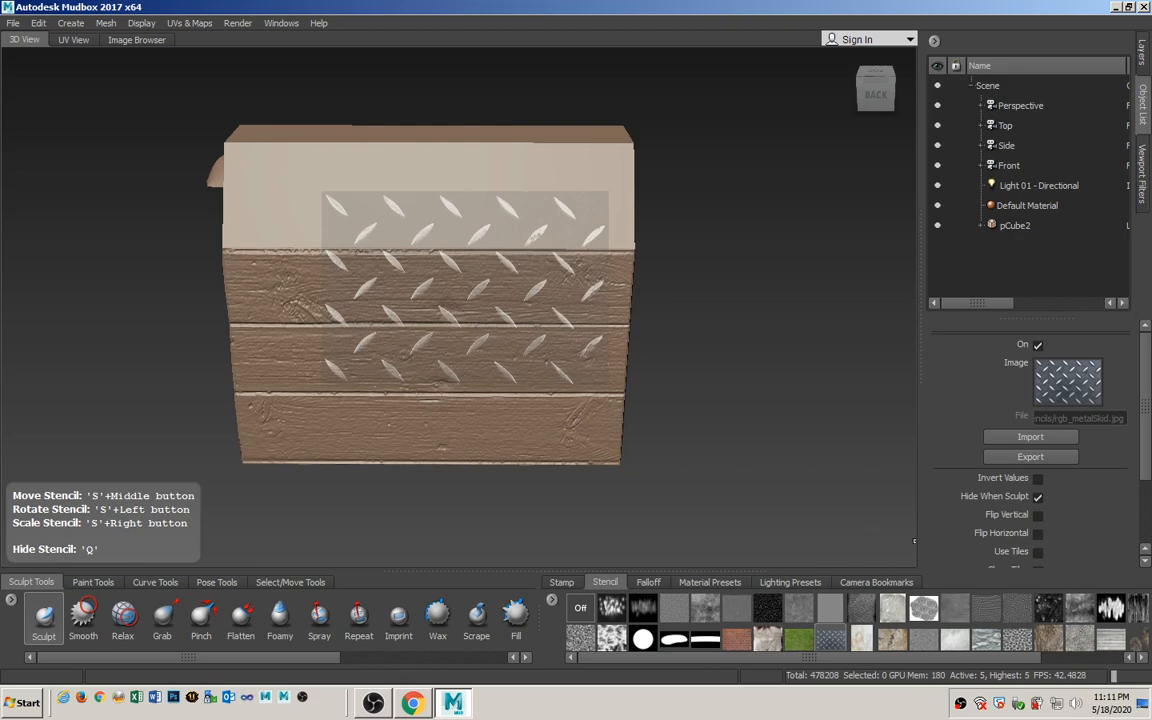
{"action": "left_click_drag", "start_coordinate": [1149, 470], "coordinate": [1149, 497]}
{"action": "left_click", "coordinate": [1038, 507]}
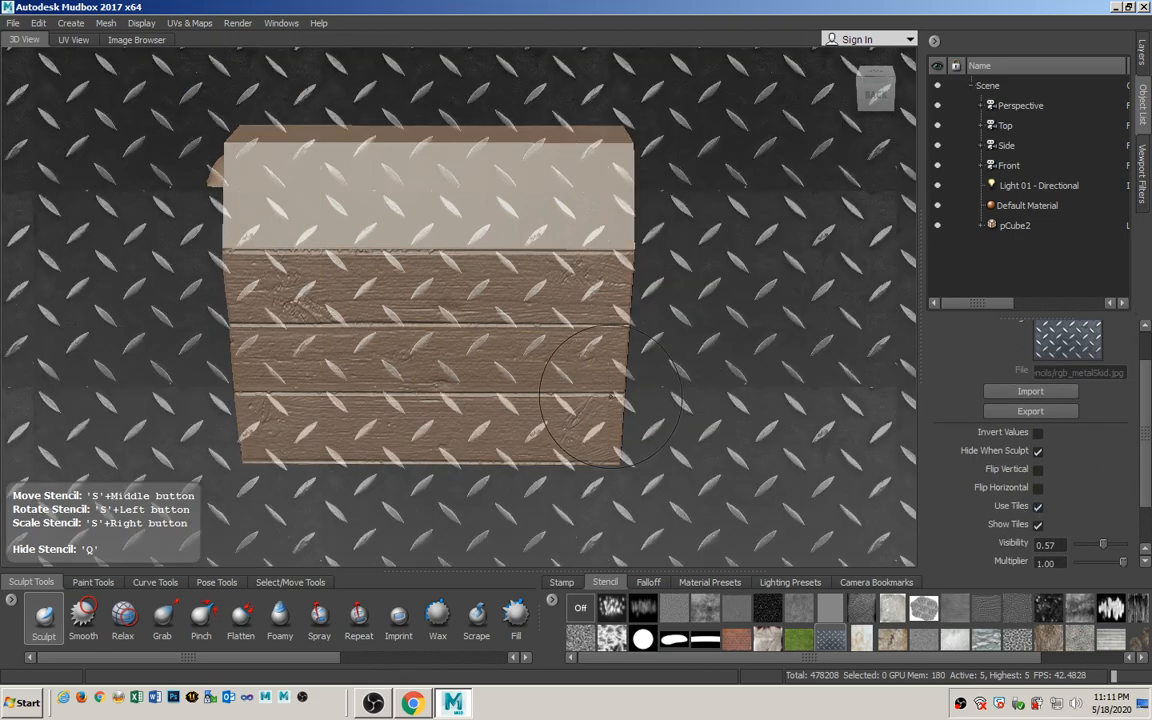
Turn the view to face the upper sloped face on the toolbox's back side squarely and level.
{"action": "left_click_drag", "start_coordinate": [476, 372], "coordinate": [481, 336], "text": "alt"}
{"action": "middle_click_drag", "start_coordinate": [482, 336], "coordinate": [484, 373], "text": "alt"}
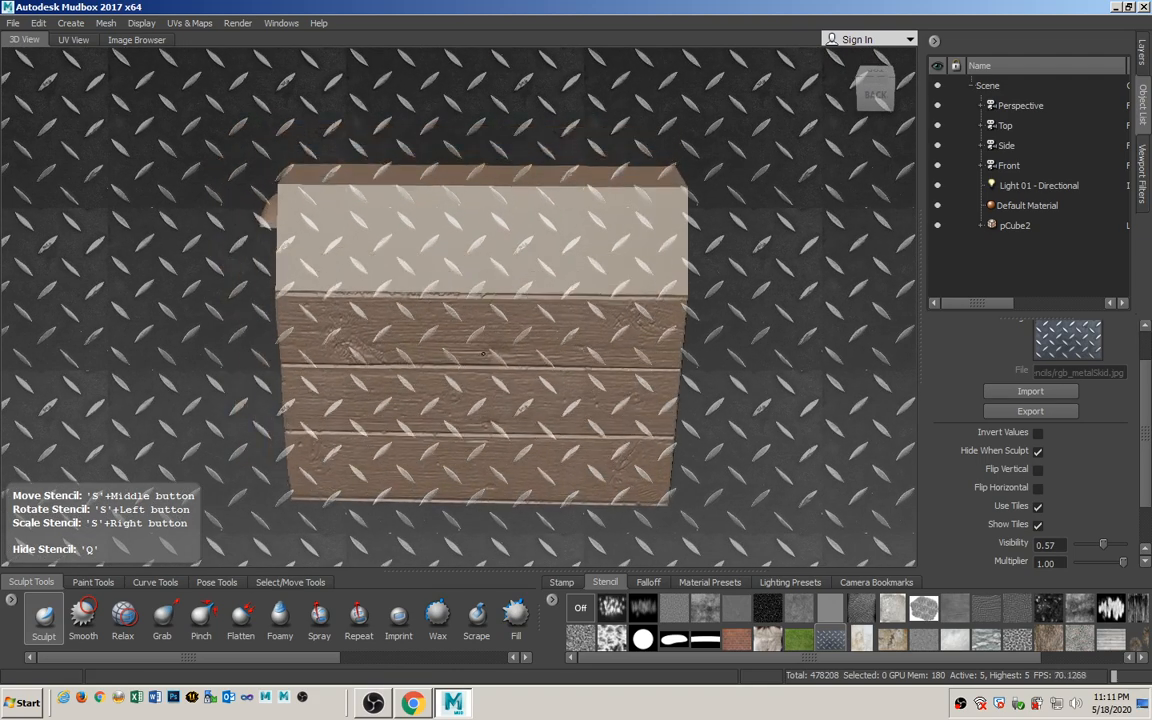
{"action": "left_click", "coordinate": [875, 84]}
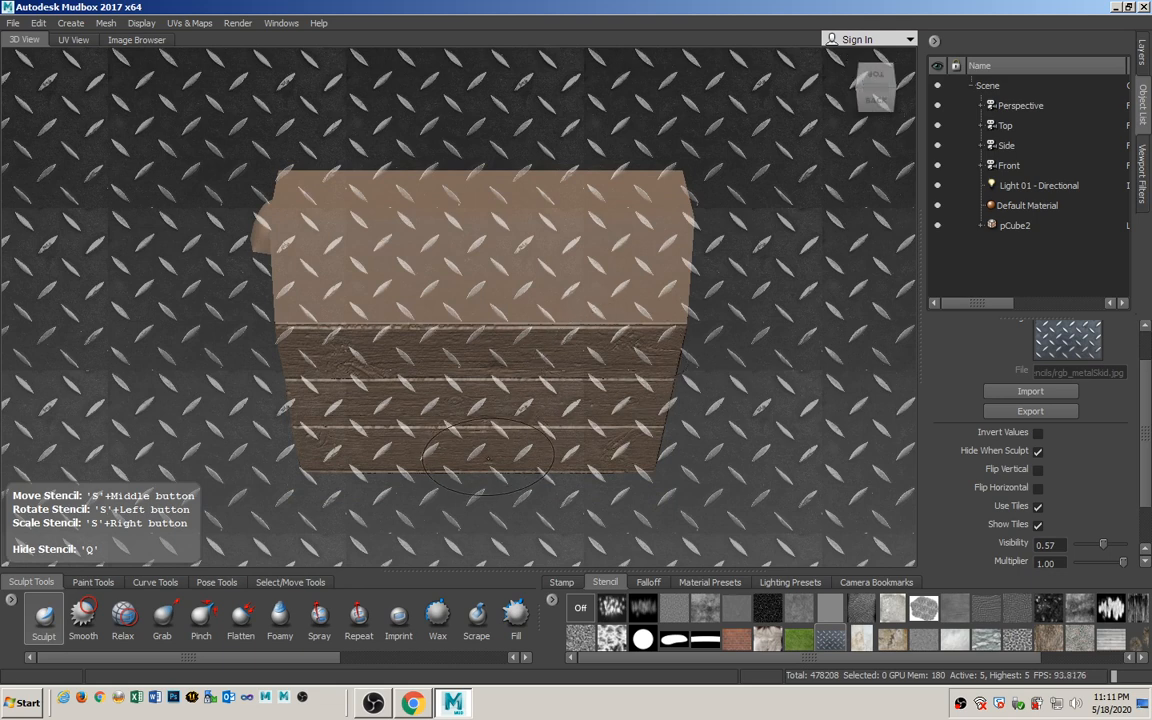
{"action": "mouse_move", "coordinate": [497, 422]}
{"action": "left_mouse_down", "text": "alt"}
{"action": "mouse_move", "coordinate": [470, 418]}
{"action": "mouse_move", "coordinate": [513, 420]}
{"action": "left_mouse_up", "text": "alt"}
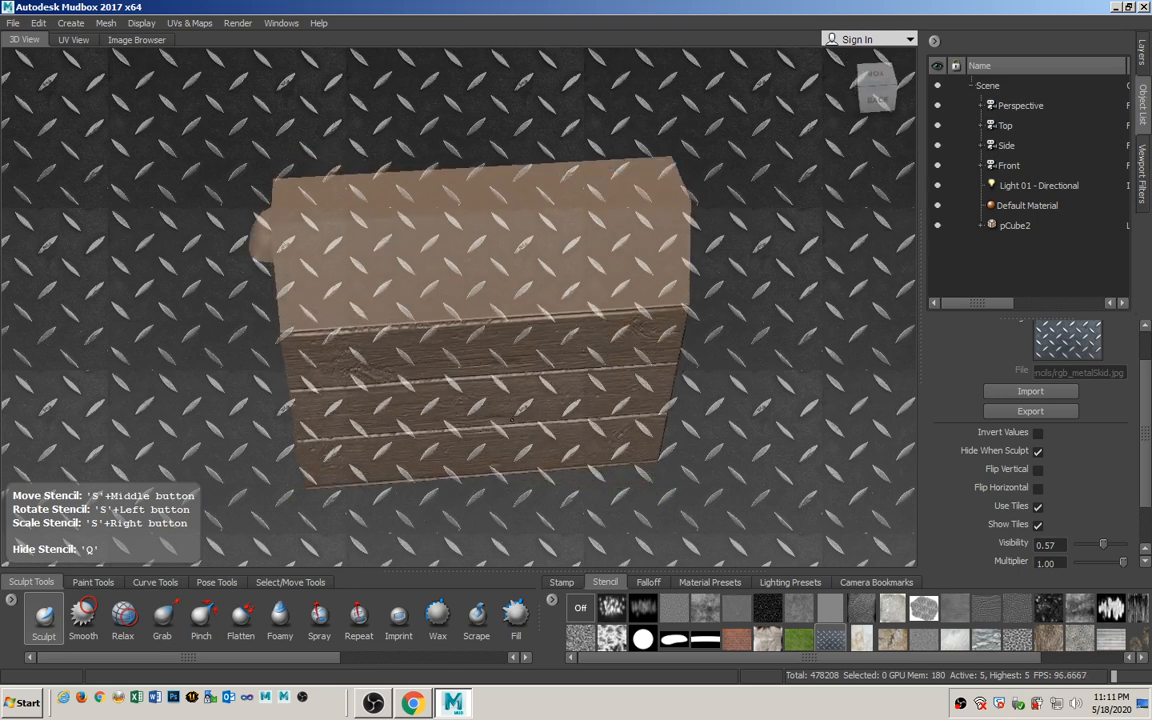
{"action": "left_click", "coordinate": [880, 89]}
{"action": "left_click_drag", "start_coordinate": [490, 452], "coordinate": [491, 425], "text": "alt"}
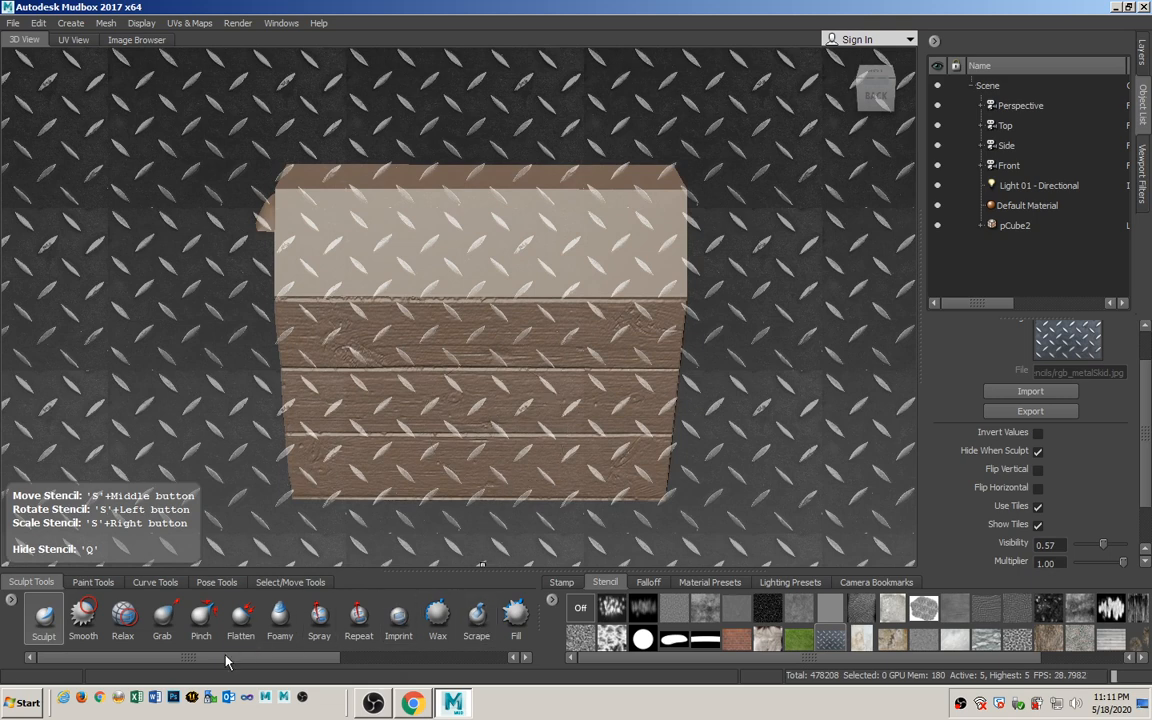
Try a Sculpt stroke with the diamond-plate stencil on the back sloped face, and undo it.
{"action": "left_click", "coordinate": [42, 618]}
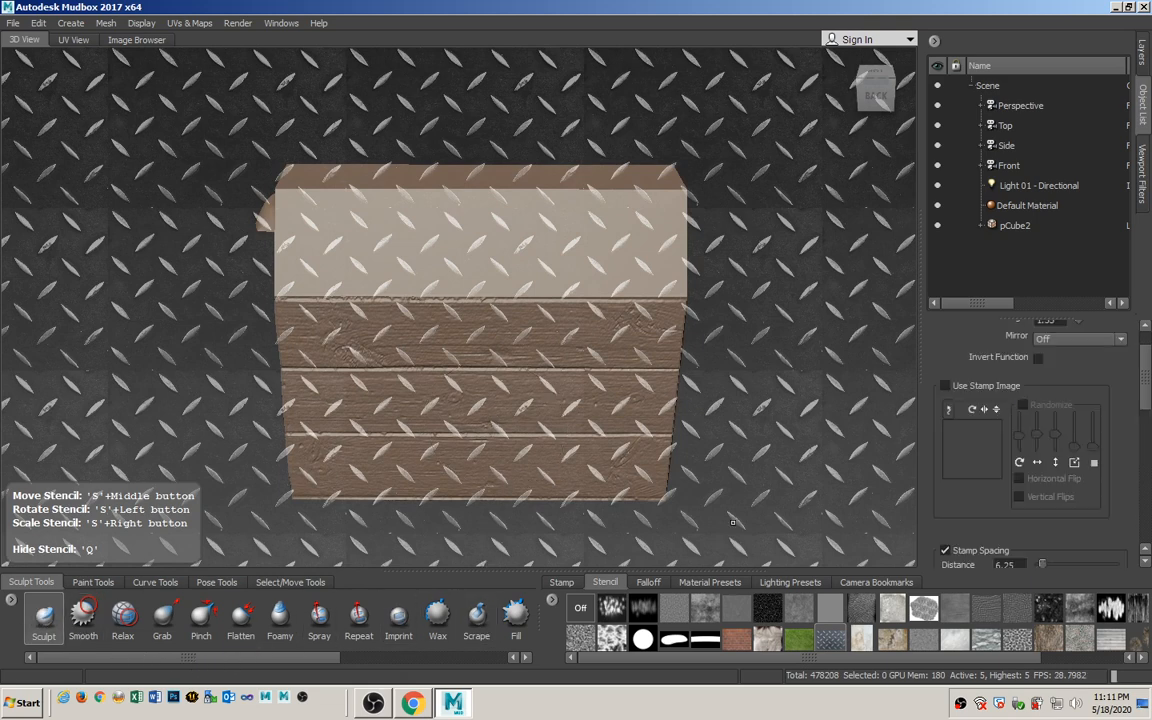
{"action": "scroll", "coordinate": [1130, 480], "scroll_direction": "down", "scroll_amount": 10}
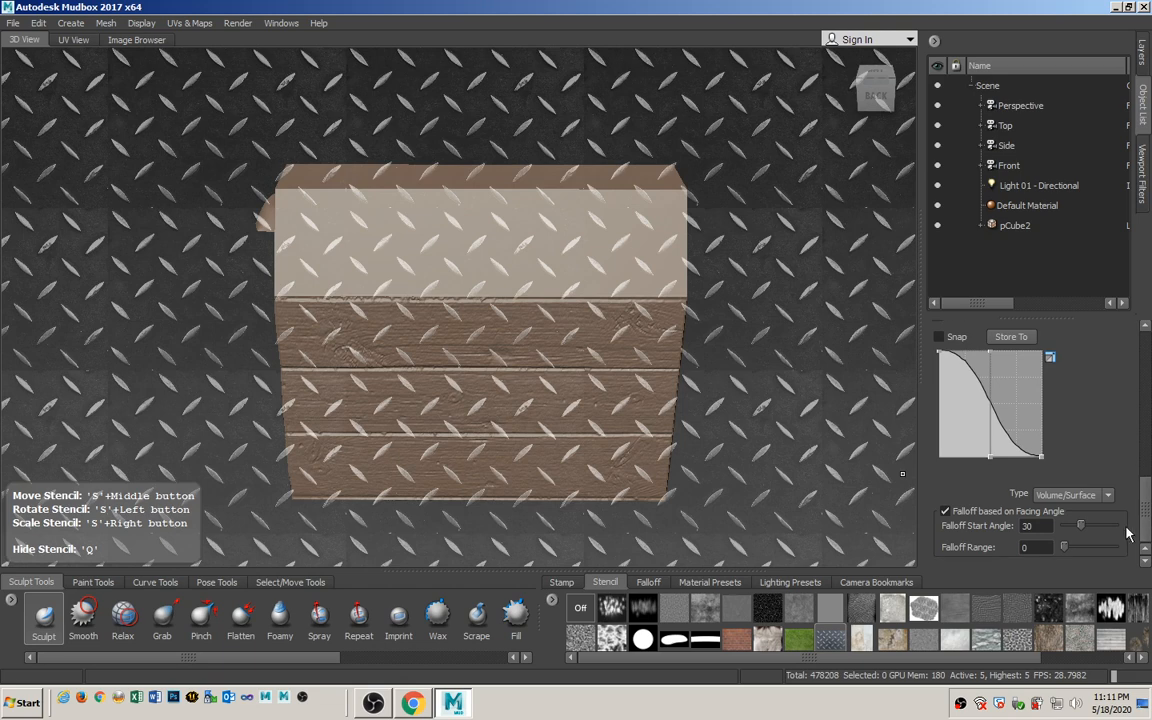
{"action": "mouse_move", "coordinate": [512, 247]}
{"action": "left_mouse_down"}
{"action": "mouse_move", "coordinate": [516, 264]}
{"action": "mouse_move", "coordinate": [350, 258]}
{"action": "mouse_move", "coordinate": [448, 266]}
{"action": "left_mouse_up"}
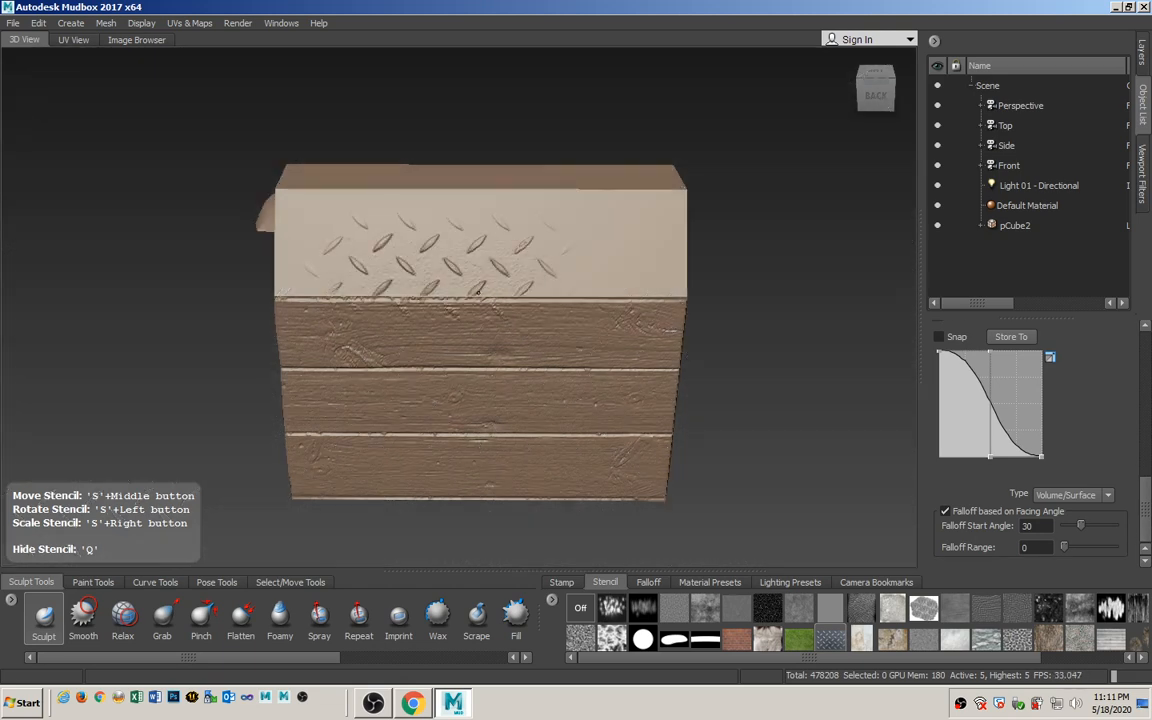
{"action": "key", "text": "q"}
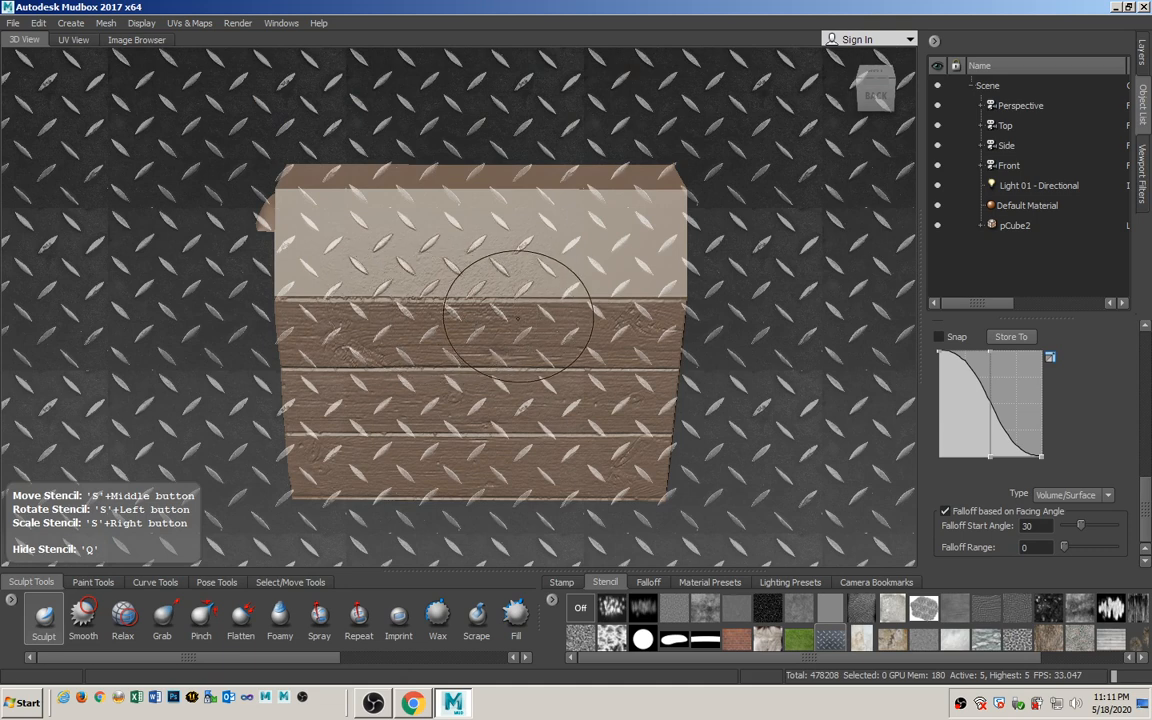
{"action": "key", "text": "ctrl+z"}
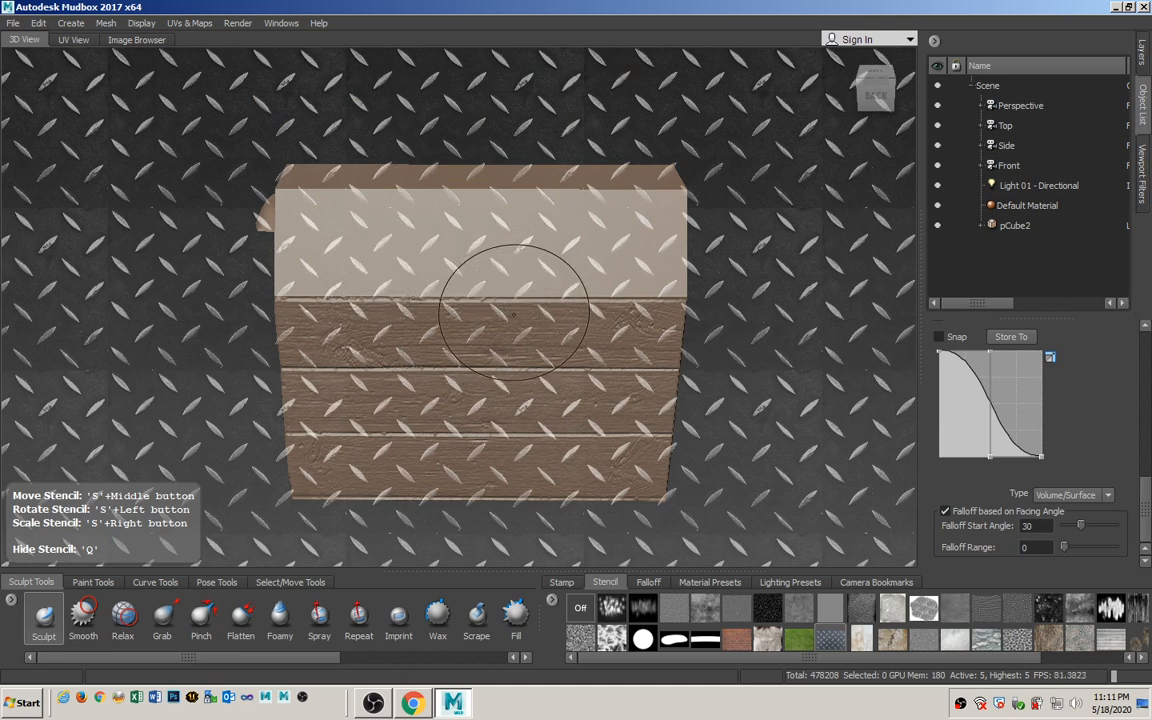
Hide the stencil and add a new sculpt layer named metal above the wood layer.
{"action": "key", "text": "q"}
{"action": "left_click", "coordinate": [1144, 54]}
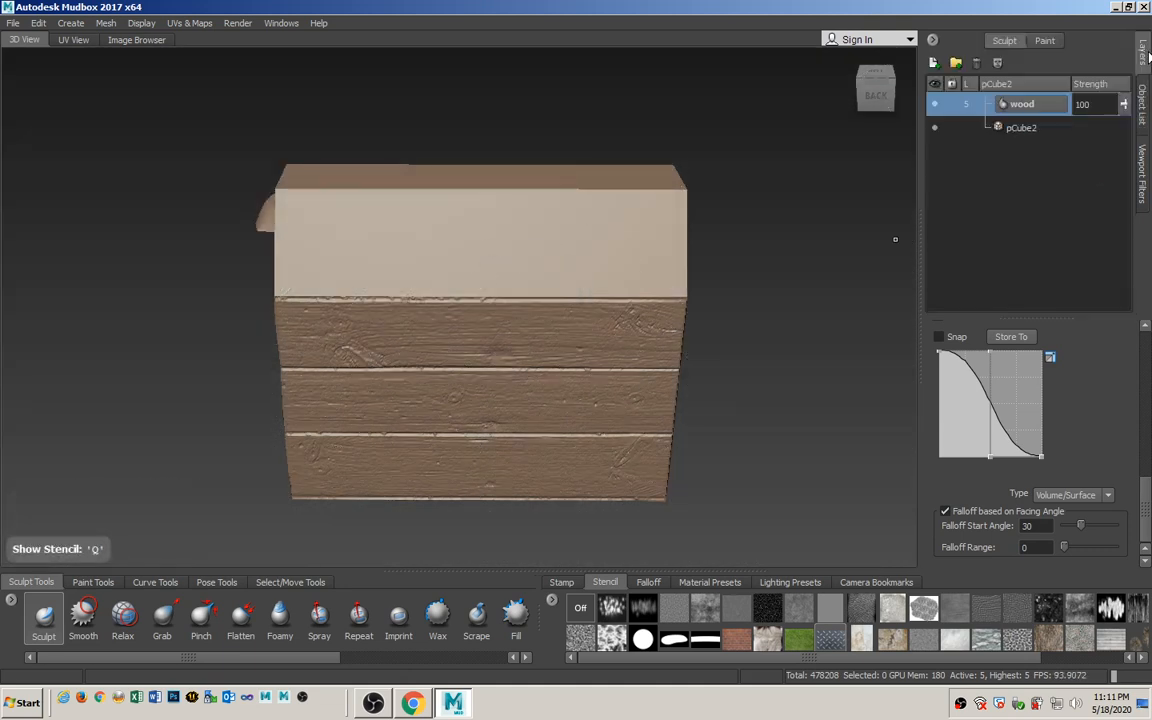
{"action": "left_click", "coordinate": [934, 62]}
{"action": "double_click", "coordinate": [1038, 104]}
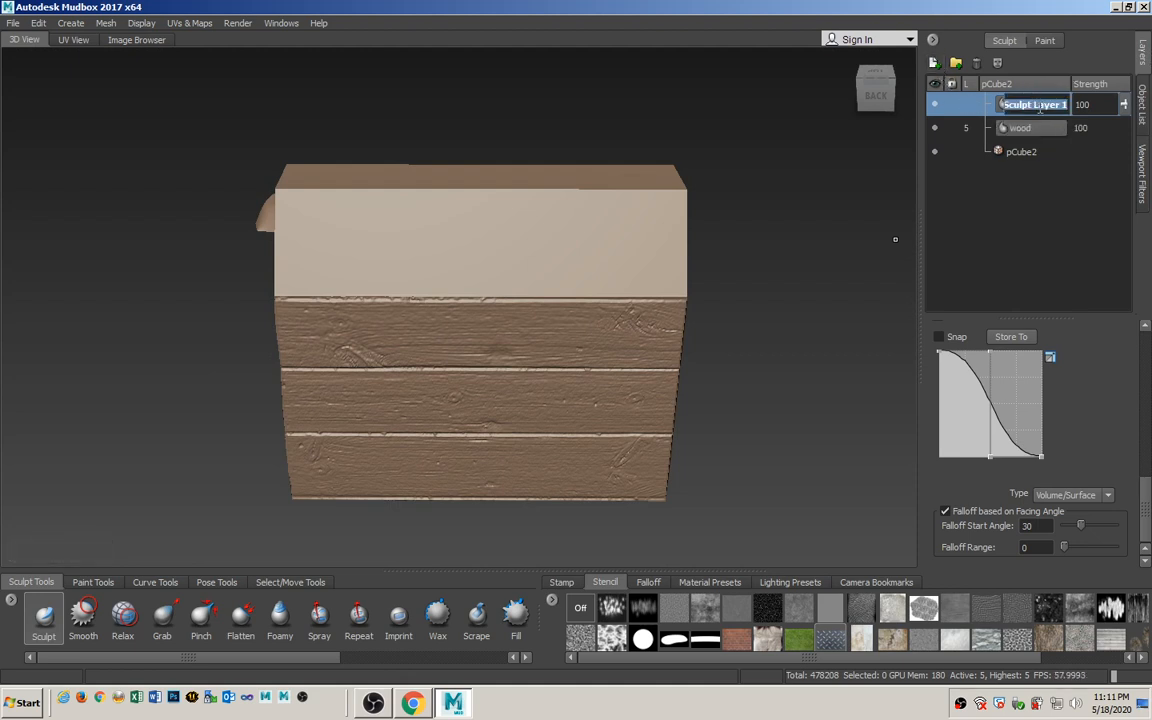
{"action": "type", "text": "metal"}
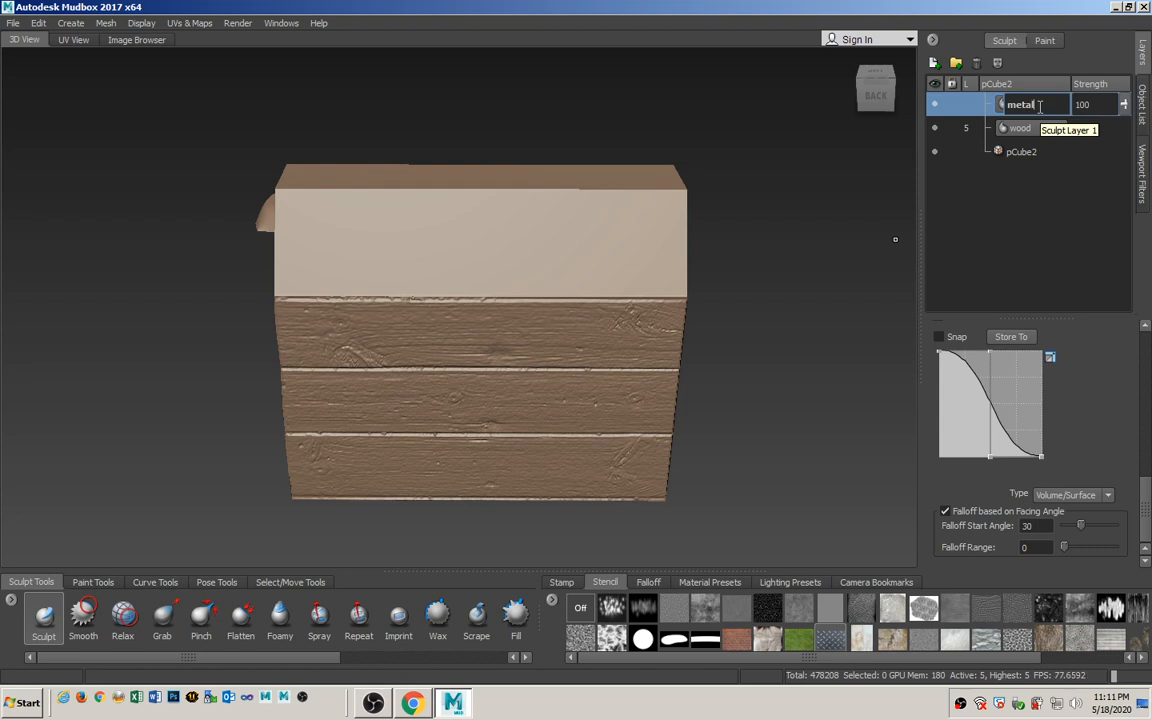
{"action": "key", "text": "Return"}
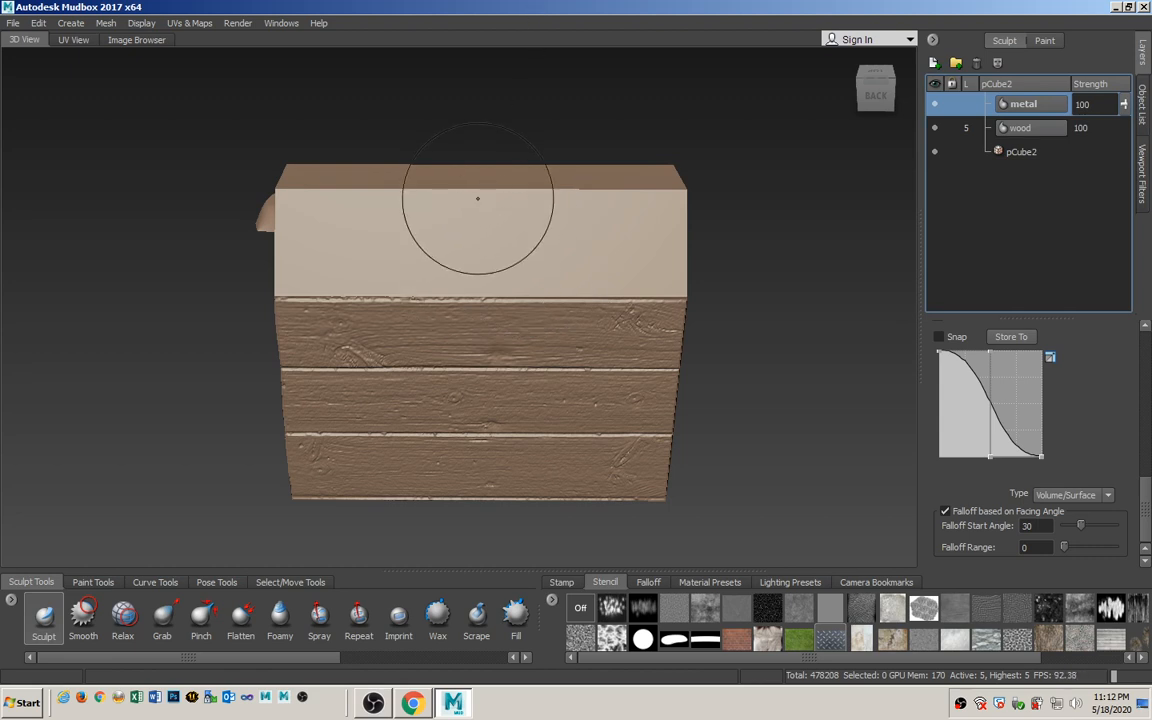
Bring back the diamond-plate stencil, try a stroke on the back sloped face in the metal layer, and undo it.
{"action": "left_click", "coordinate": [832, 634]}
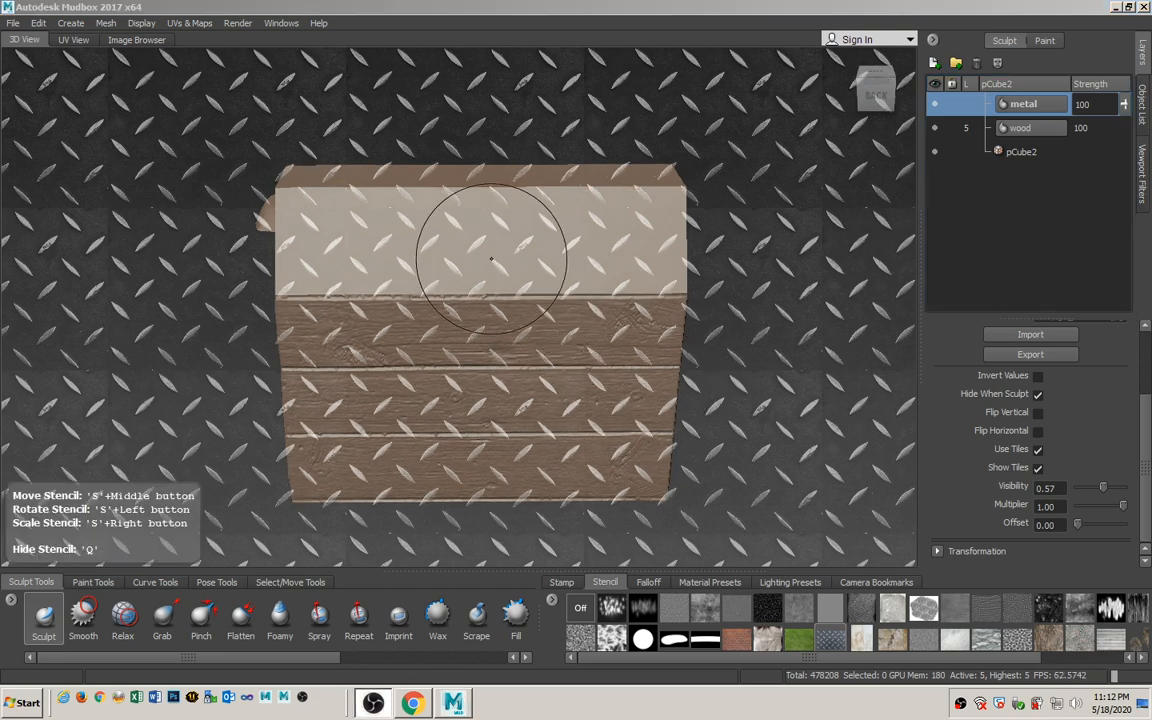
{"action": "left_click", "coordinate": [481, 8]}
{"action": "key", "text": "q"}
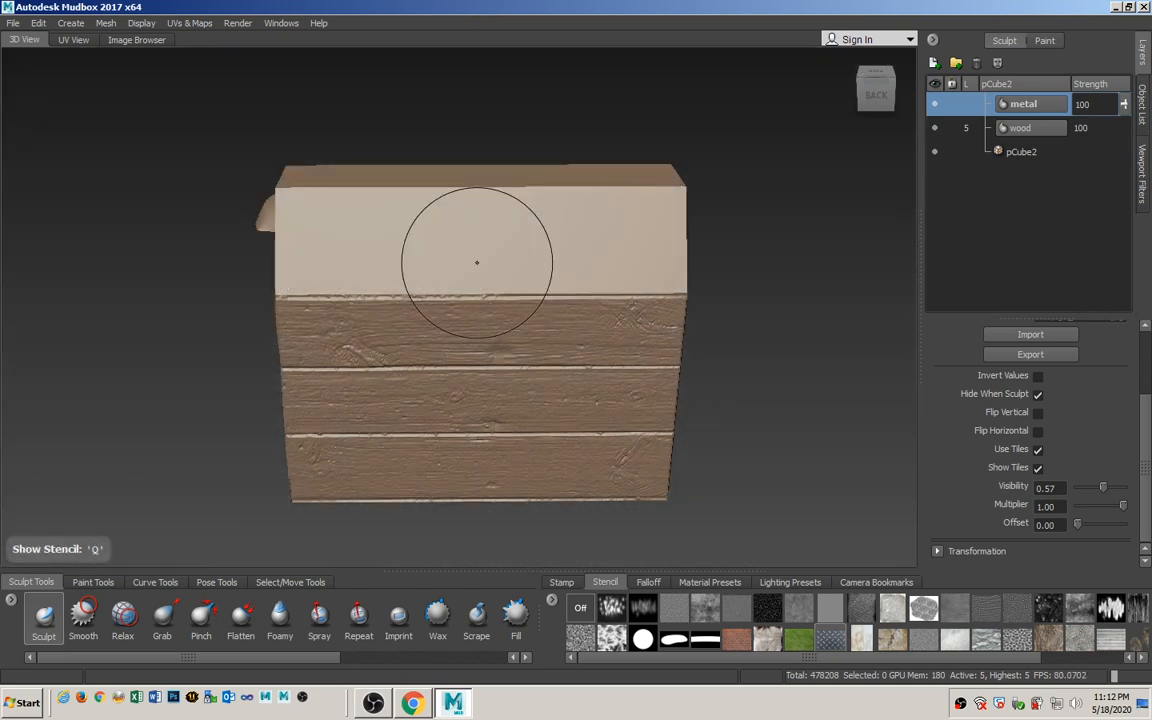
{"action": "key", "text": "q"}
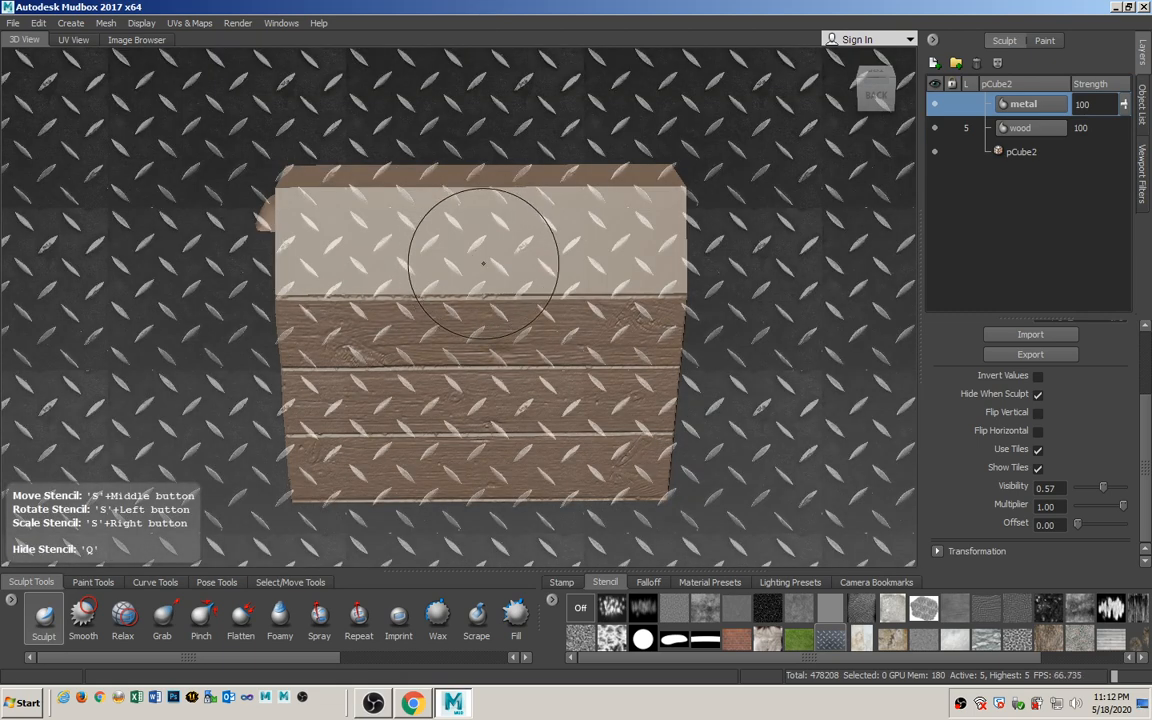
{"action": "left_click_drag", "start_coordinate": [483, 263], "coordinate": [410, 268], "text": "alt"}
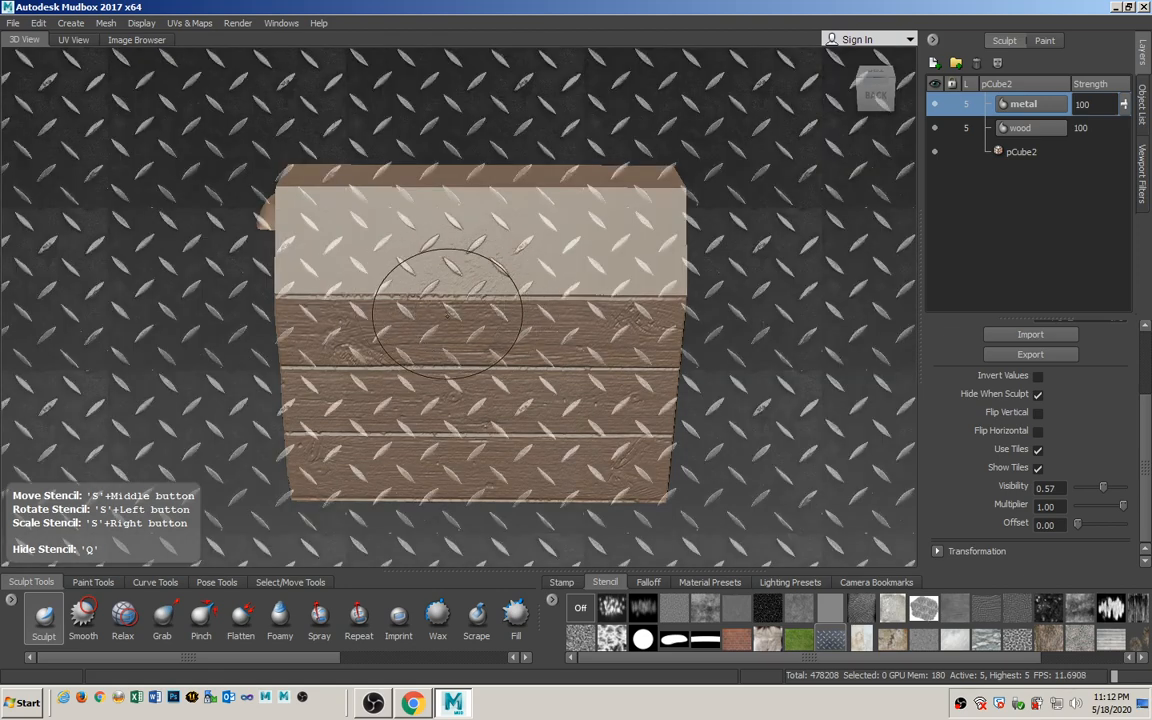
{"action": "key", "text": "q"}
{"action": "key", "text": "ctrl+z"}
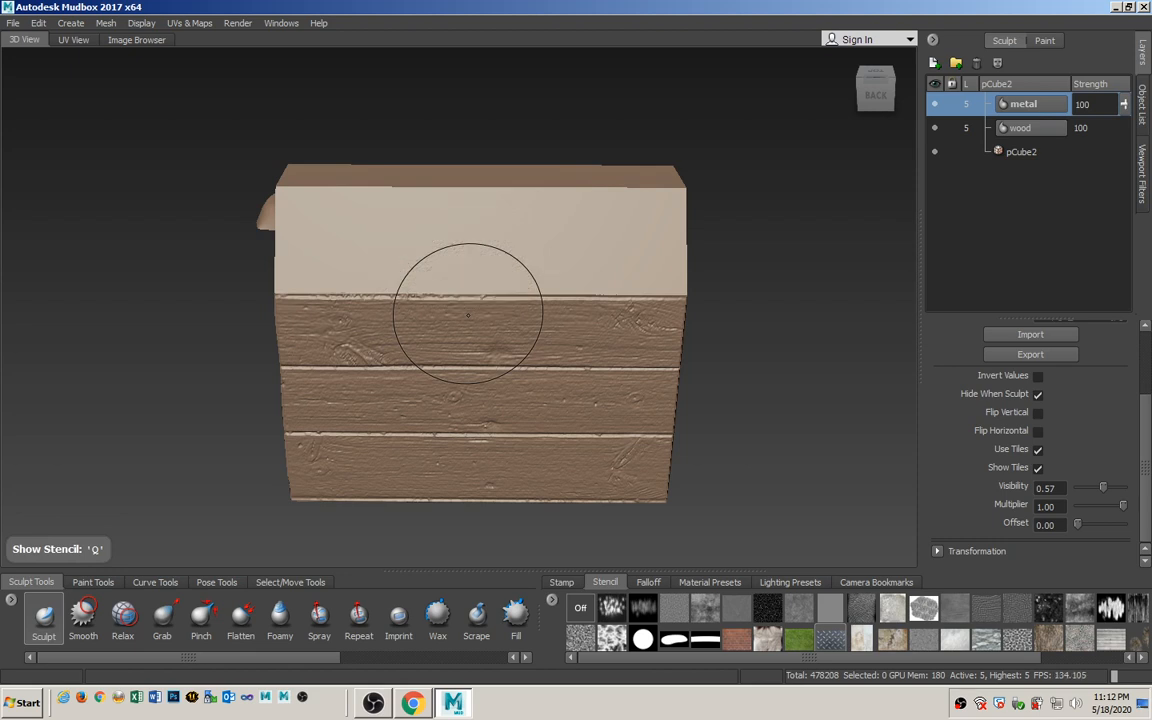
Set the Sculpt tool's Falloff Start Angle to 20 for Falloff based on Facing Angle.
{"action": "left_click", "coordinate": [44, 617]}
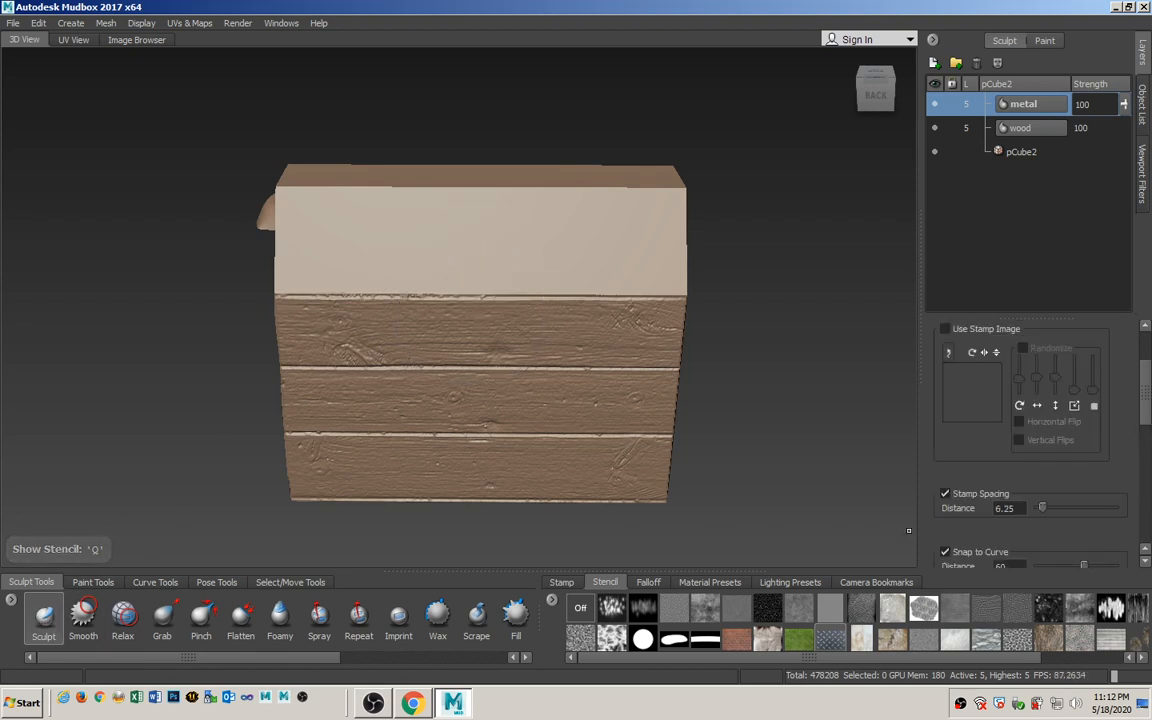
{"action": "scroll", "coordinate": [1147, 447], "scroll_direction": "down", "scroll_amount": 3}
{"action": "left_click_drag", "start_coordinate": [1147, 447], "coordinate": [1147, 510]}
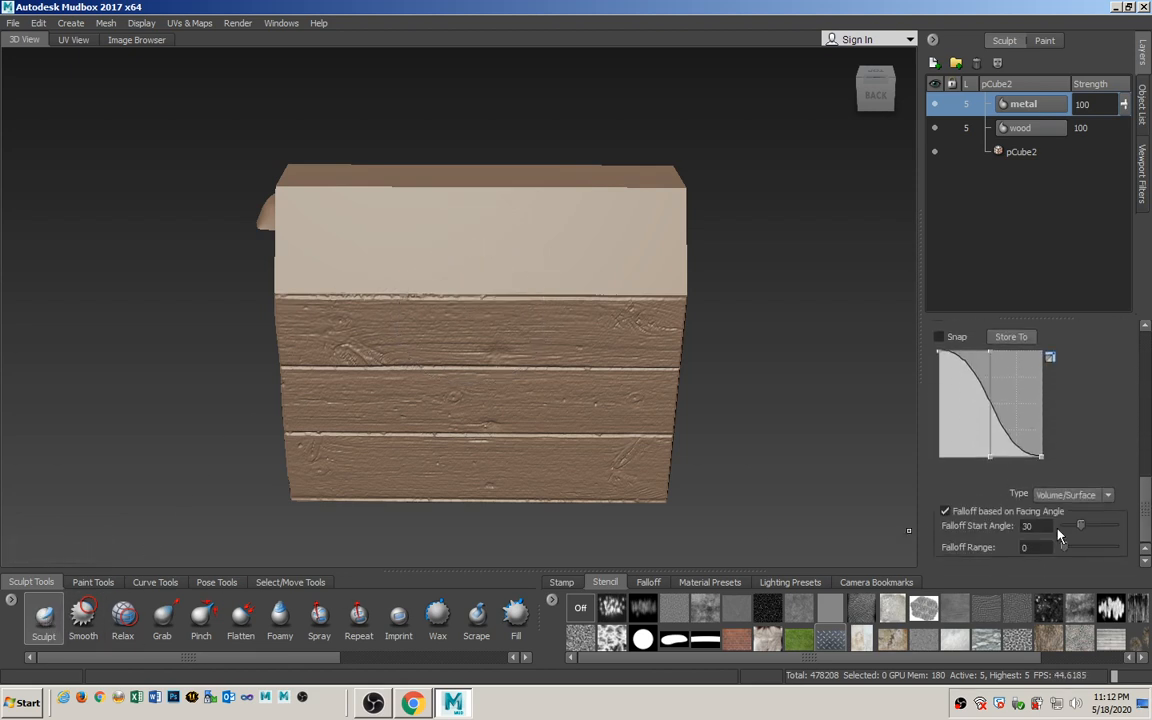
{"action": "left_click_drag", "start_coordinate": [1042, 528], "coordinate": [950, 514]}
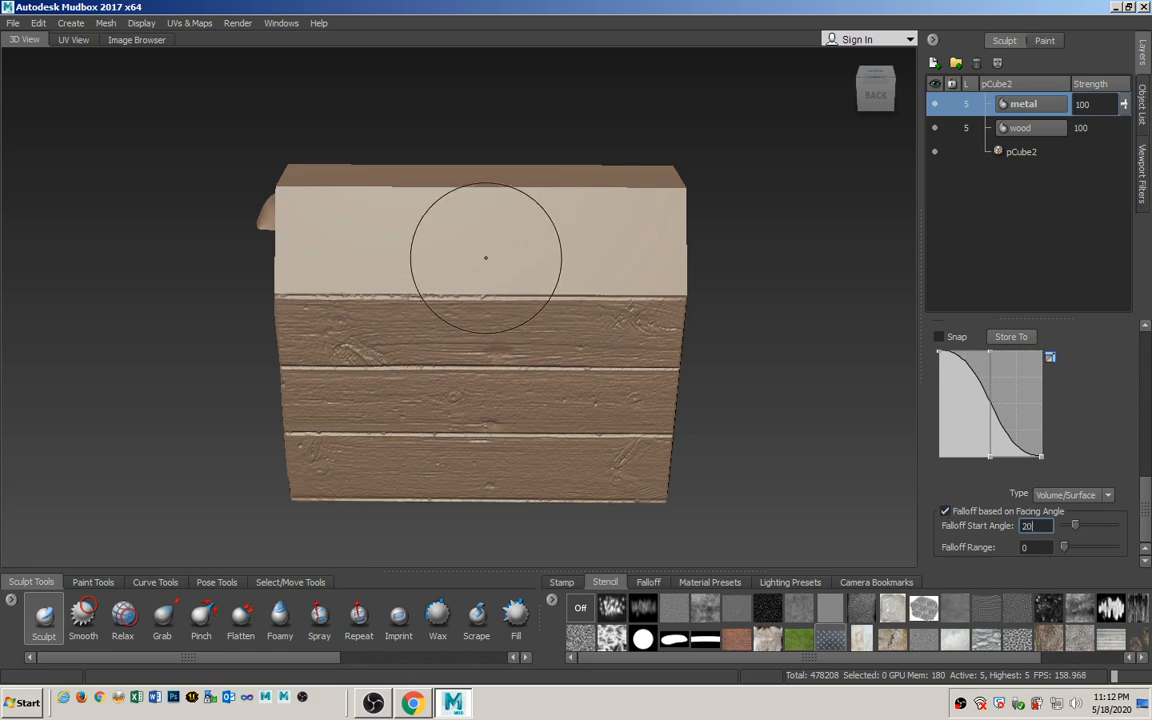
Show the stencil and sculpt the diamond-plate pattern across the whole back sloped face of the toolbox.
{"action": "key", "text": "q"}
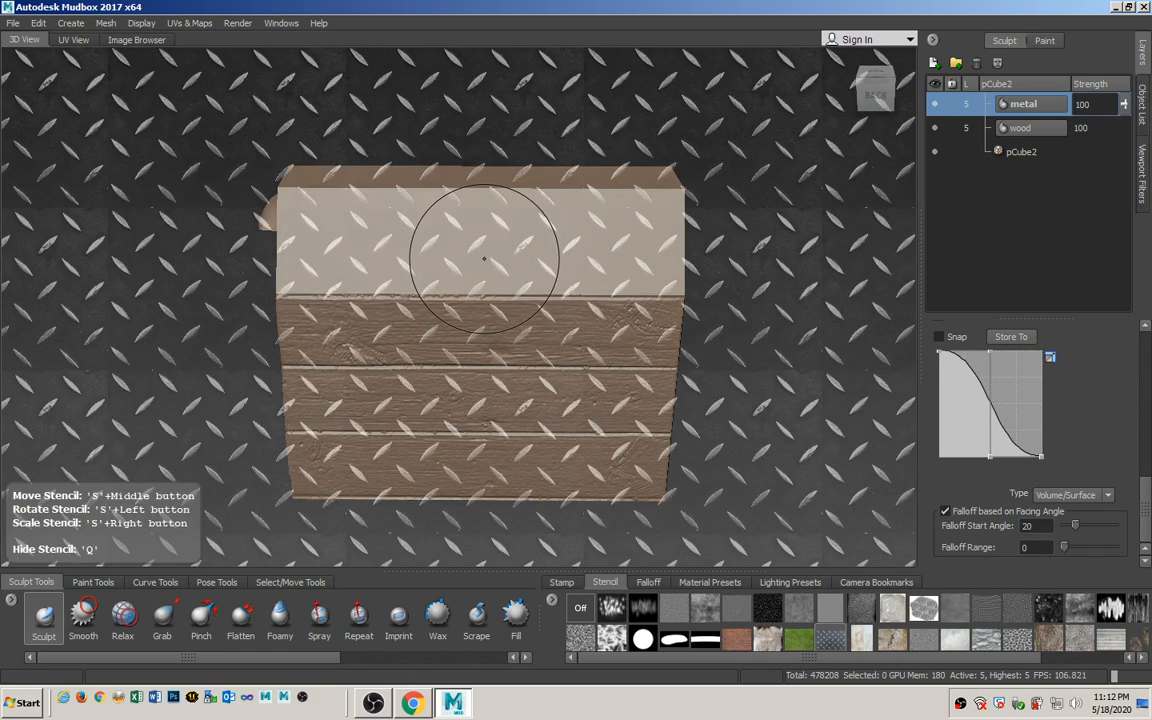
{"action": "mouse_move", "coordinate": [483, 248]}
{"action": "left_mouse_down"}
{"action": "mouse_move", "coordinate": [394, 265]}
{"action": "mouse_move", "coordinate": [442, 245]}
{"action": "mouse_move", "coordinate": [345, 249]}
{"action": "mouse_move", "coordinate": [332, 208]}
{"action": "left_mouse_up"}
{"action": "mouse_move", "coordinate": [484, 216]}
{"action": "left_mouse_down"}
{"action": "mouse_move", "coordinate": [620, 211]}
{"action": "mouse_move", "coordinate": [500, 268]}
{"action": "left_mouse_up"}
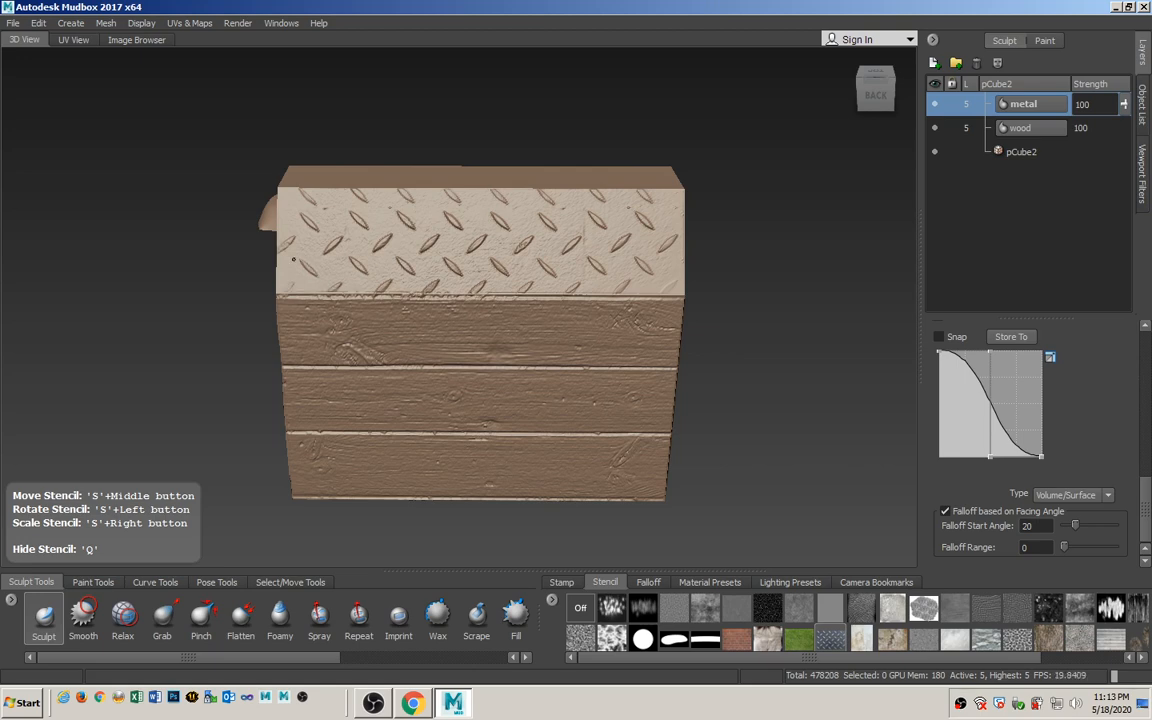
{"action": "left_click_drag", "start_coordinate": [290, 208], "coordinate": [330, 228]}
Face the toolbox's front side and sculpt the diamond-plate pattern across its whole sloped face.
{"action": "left_click_drag", "start_coordinate": [285, 325], "coordinate": [466, 336], "text": "alt"}
{"action": "left_click", "coordinate": [876, 84]}
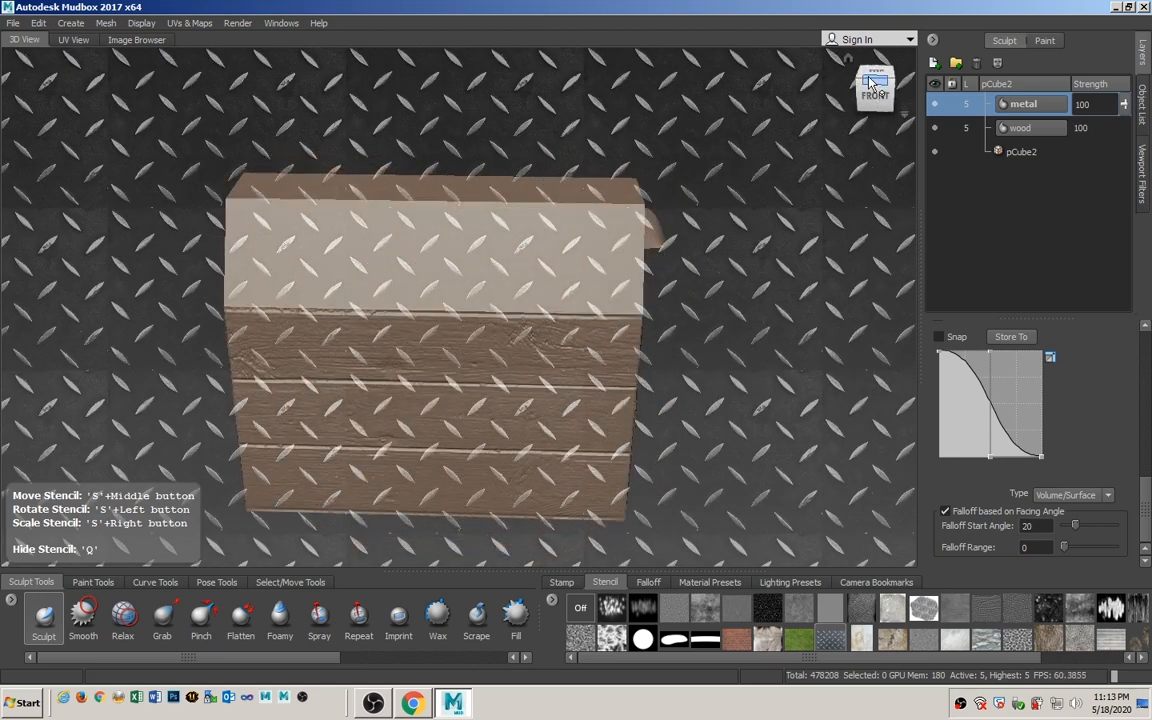
{"action": "mouse_move", "coordinate": [452, 436]}
{"action": "left_mouse_down", "text": "alt"}
{"action": "mouse_move", "coordinate": [450, 262]}
{"action": "mouse_move", "coordinate": [442, 244]}
{"action": "mouse_move", "coordinate": [430, 250]}
{"action": "left_mouse_up", "text": "alt"}
{"action": "key", "text": "q"}
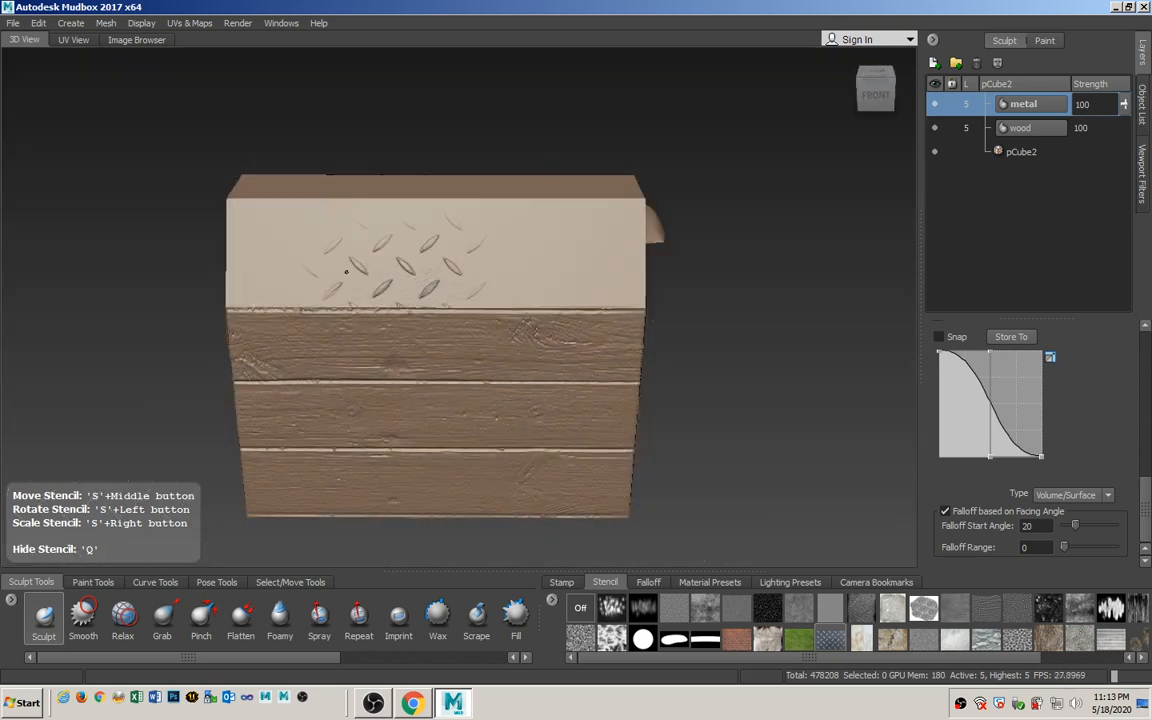
{"action": "mouse_move", "coordinate": [346, 271]}
{"action": "left_mouse_down"}
{"action": "mouse_move", "coordinate": [228, 205]}
{"action": "mouse_move", "coordinate": [410, 200]}
{"action": "mouse_move", "coordinate": [601, 221]}
{"action": "mouse_move", "coordinate": [339, 270]}
{"action": "left_mouse_up"}
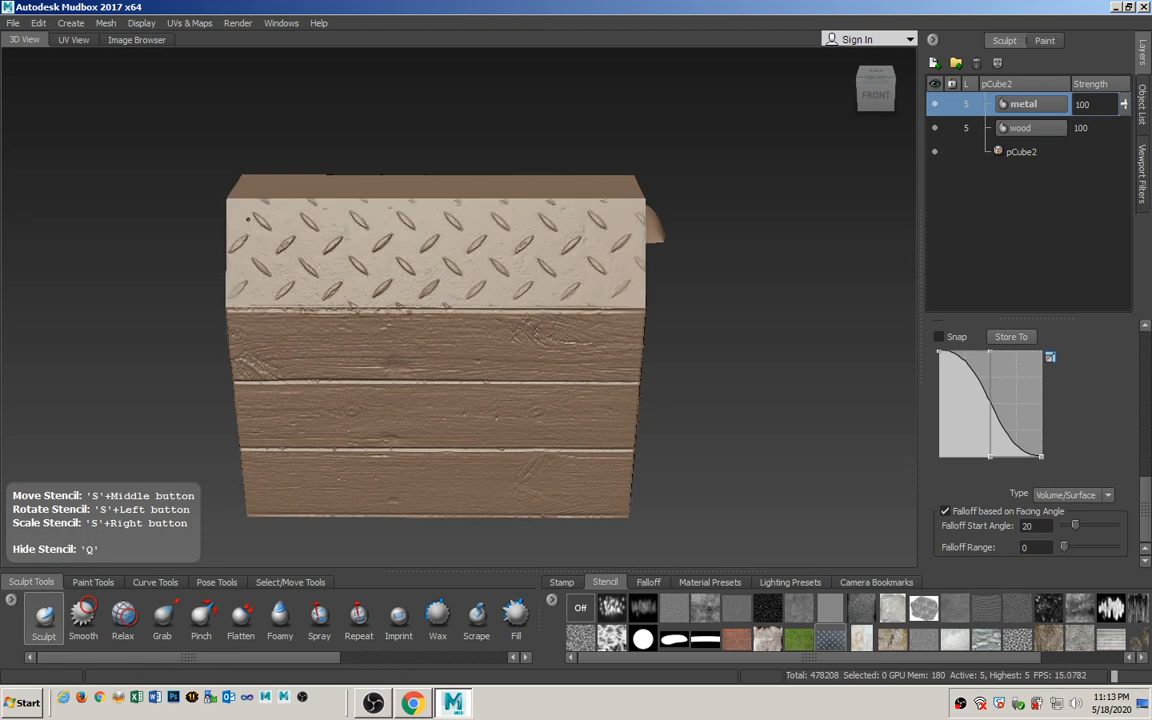
{"action": "left_click_drag", "start_coordinate": [398, 244], "coordinate": [549, 257]}
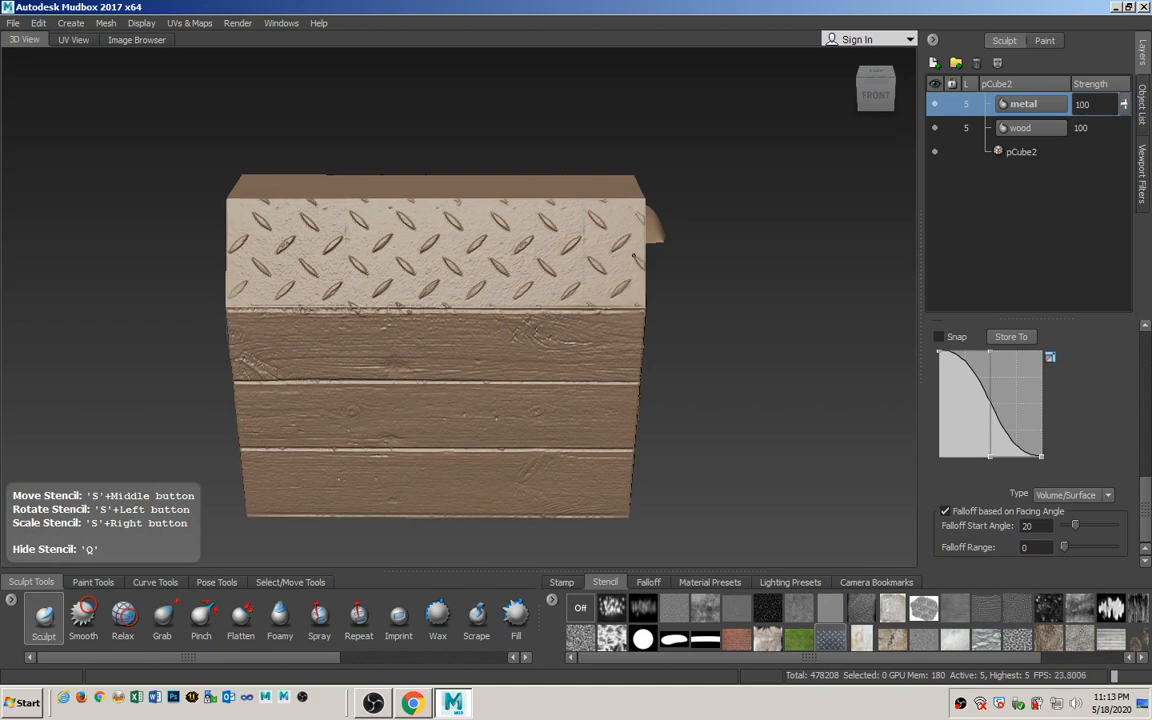
{"action": "left_click_drag", "start_coordinate": [633, 256], "coordinate": [620, 245]}
Switch to the top view and sculpt the diamond-plate pattern across the toolbox's flat top face.
{"action": "mouse_move", "coordinate": [392, 345]}
{"action": "left_mouse_down", "text": "alt"}
{"action": "mouse_move", "coordinate": [520, 346]}
{"action": "mouse_move", "coordinate": [572, 412]}
{"action": "mouse_move", "coordinate": [455, 440]}
{"action": "left_mouse_up", "text": "alt"}
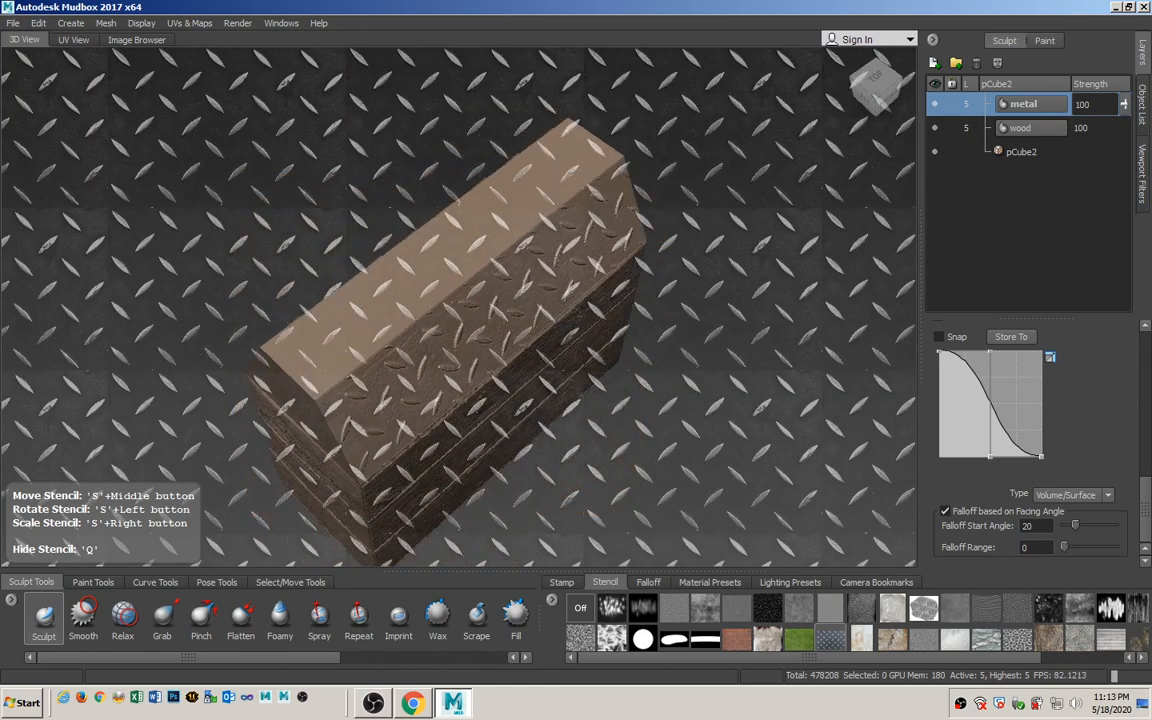
{"action": "left_click", "coordinate": [878, 82]}
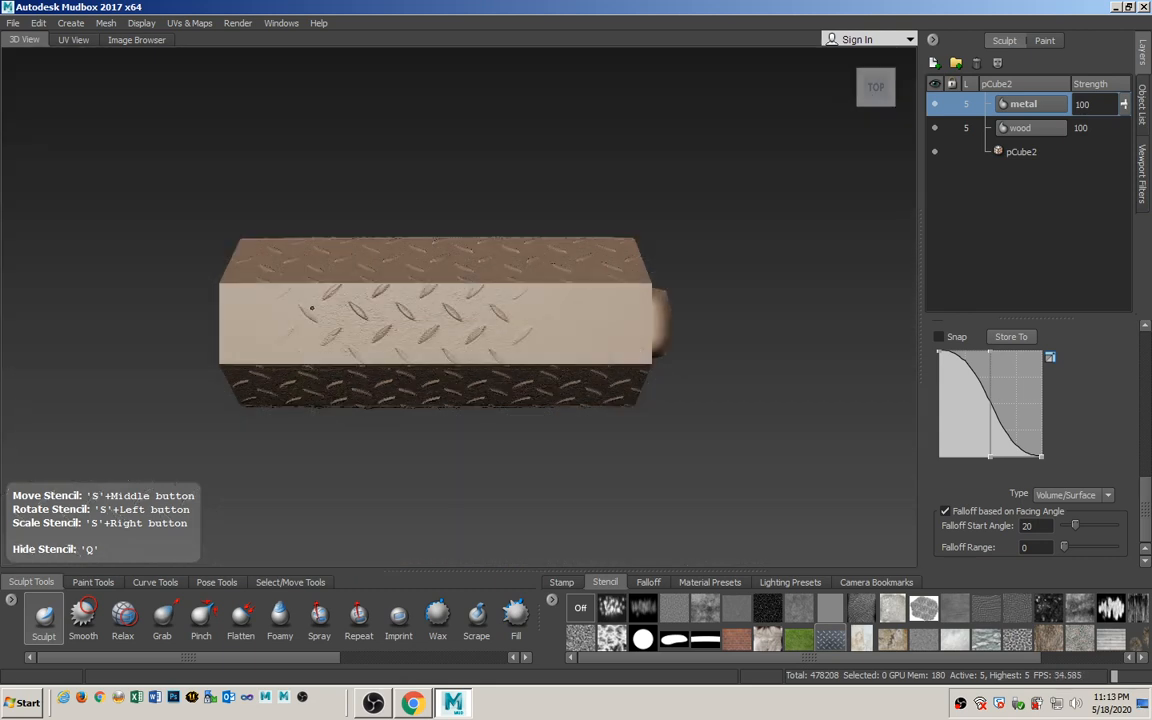
{"action": "mouse_move", "coordinate": [311, 308]}
{"action": "left_mouse_down"}
{"action": "mouse_move", "coordinate": [215, 290]}
{"action": "mouse_move", "coordinate": [260, 320]}
{"action": "mouse_move", "coordinate": [460, 300]}
{"action": "mouse_move", "coordinate": [635, 336]}
{"action": "left_mouse_up"}
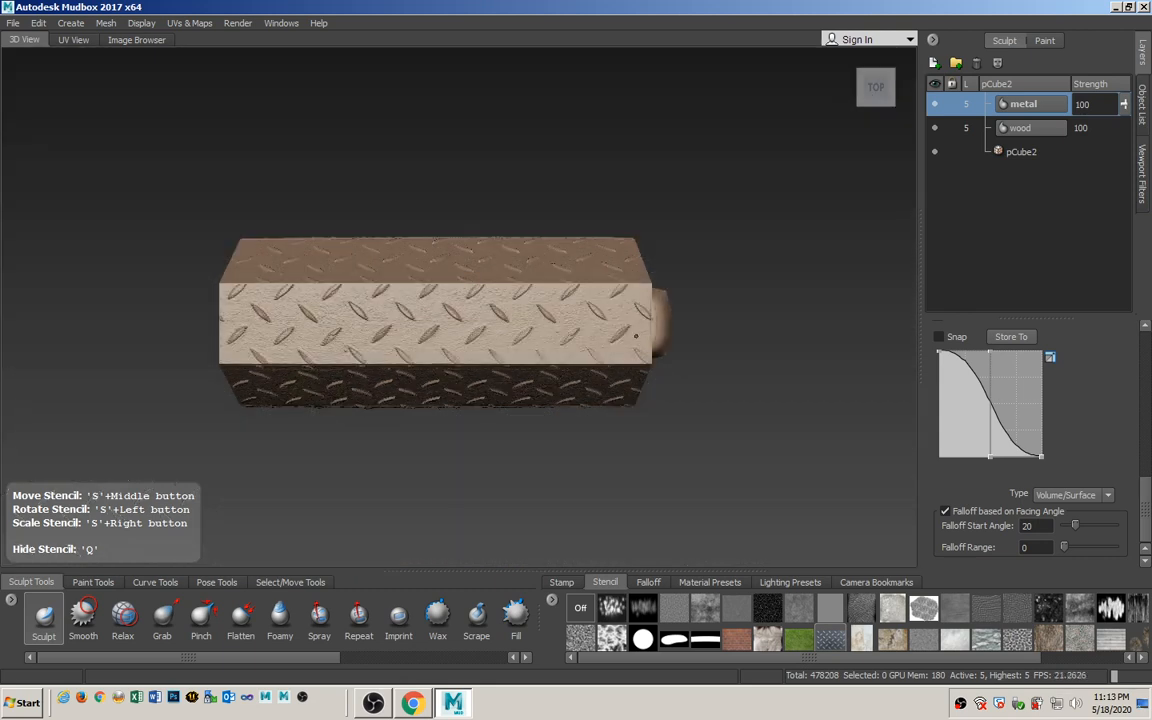
{"action": "left_click_drag", "start_coordinate": [355, 339], "coordinate": [548, 295]}
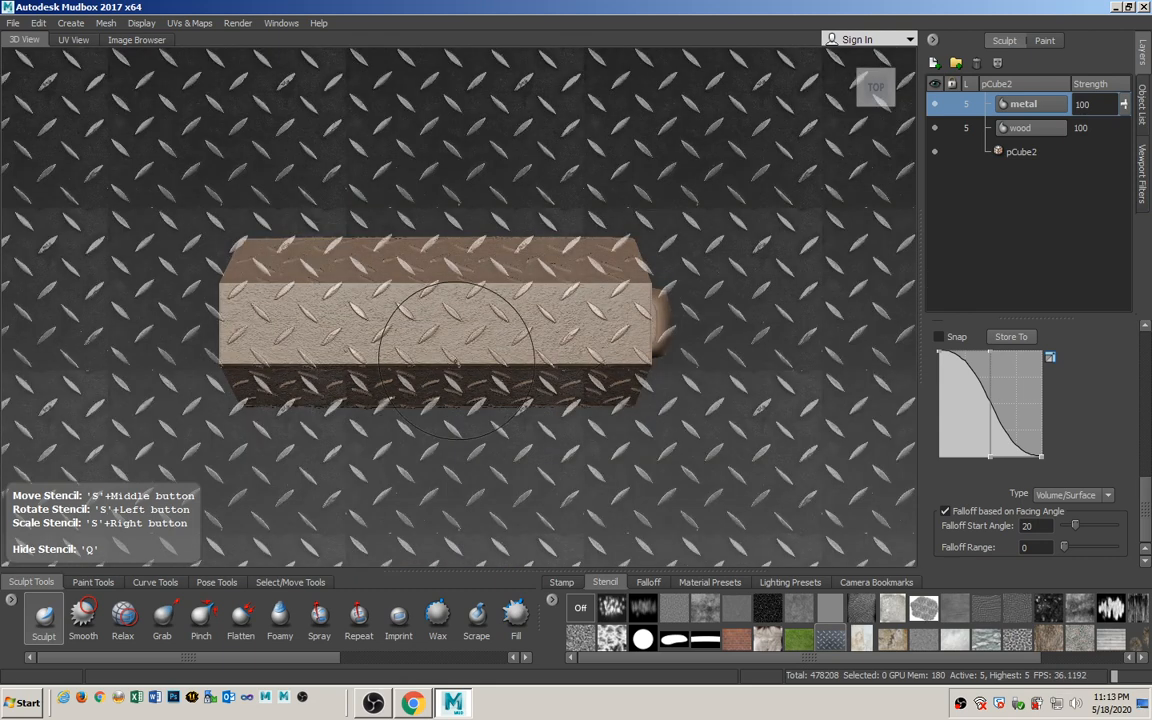
Face the toolbox's left end and enable Orthographic for the Perspective camera.
{"action": "left_click_drag", "start_coordinate": [457, 358], "coordinate": [679, 256], "text": "alt"}
{"action": "left_click", "coordinate": [876, 92]}
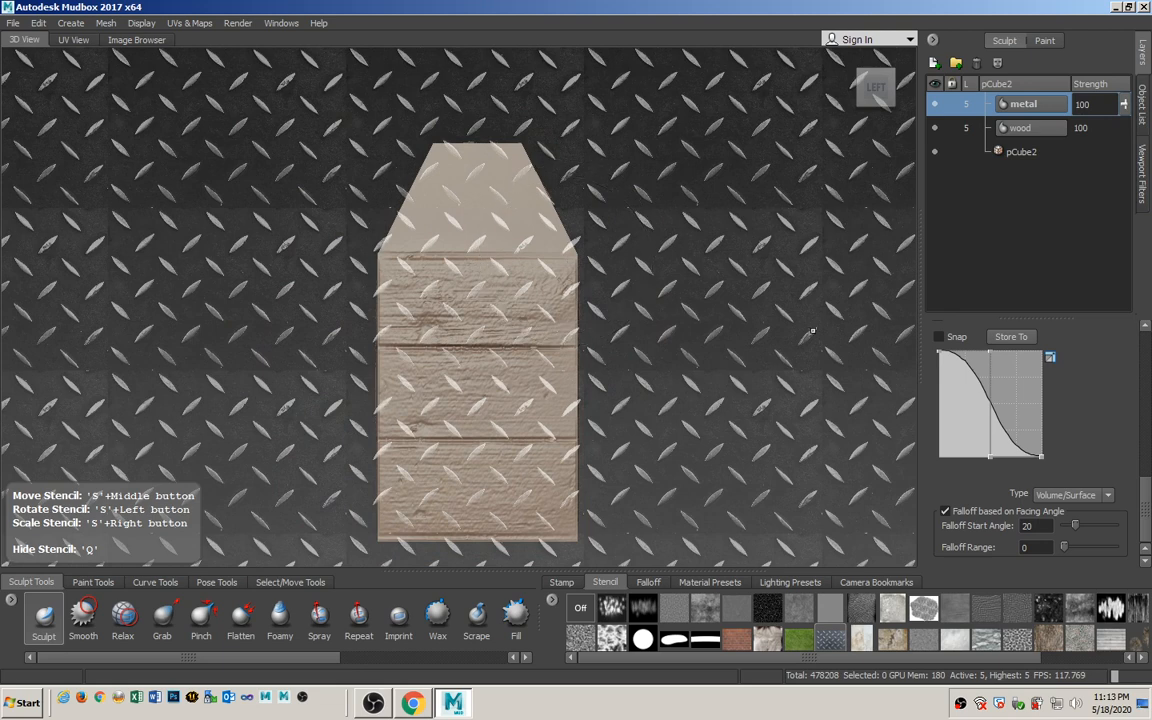
{"action": "left_click", "coordinate": [1143, 101]}
{"action": "left_click", "coordinate": [1020, 106]}
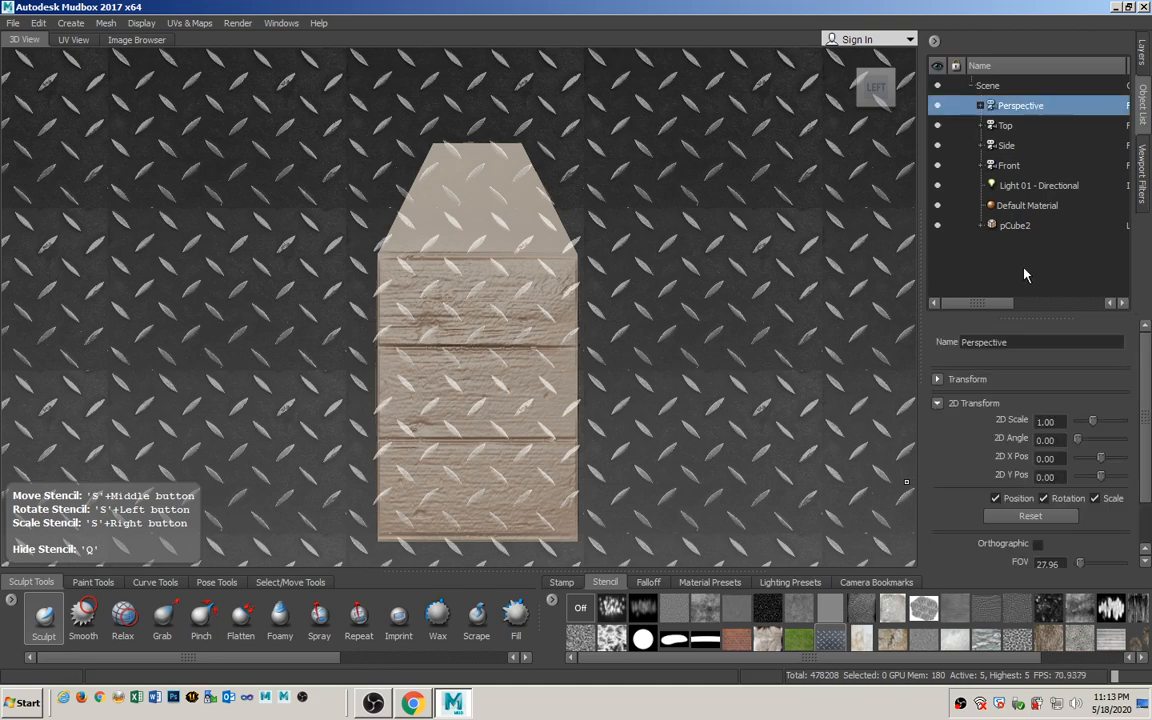
{"action": "left_click", "coordinate": [1039, 544]}
Scale the diamond-plate stencil down for a finer pattern and frame the toolbox's left end squarely.
{"action": "right_click_drag", "start_coordinate": [722, 364], "coordinate": [614, 325], "text": "alt"}
{"action": "right_click_drag", "start_coordinate": [711, 297], "coordinate": [450, 351]}
{"action": "left_click_drag", "start_coordinate": [453, 368], "coordinate": [533, 352], "text": "alt"}
{"action": "right_click_drag", "start_coordinate": [534, 352], "coordinate": [612, 352], "text": "alt"}
{"action": "left_click_drag", "start_coordinate": [612, 352], "coordinate": [526, 324], "text": "alt"}
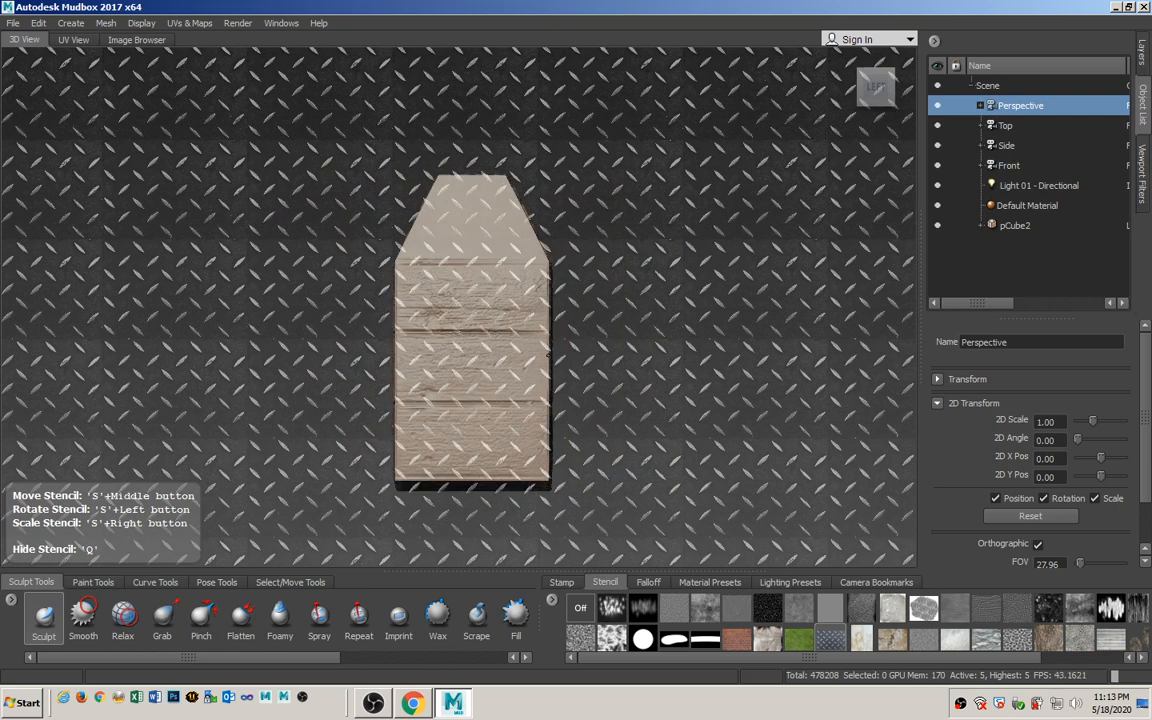
{"action": "left_click", "coordinate": [875, 90]}
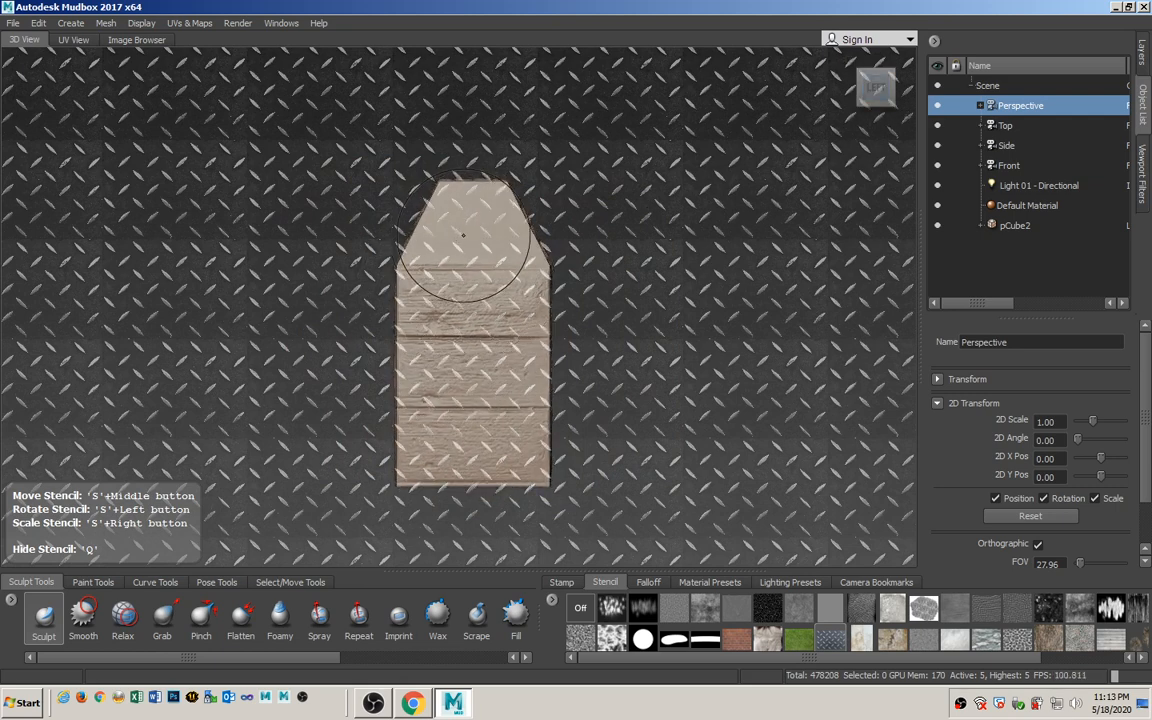
Sculpt the diamond-plate pattern across the upper trapezoid of the toolbox's left end and hide the stencil.
{"action": "scroll", "coordinate": [407, 256], "scroll_direction": "up", "scroll_amount": 3}
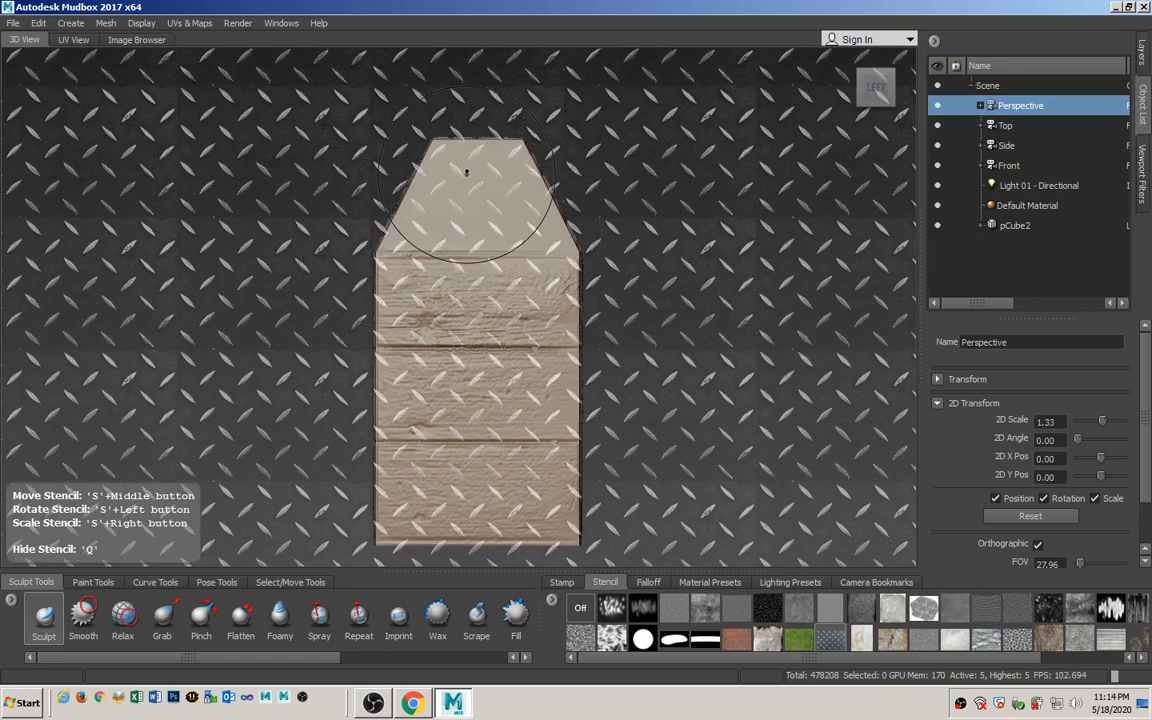
{"action": "left_click_drag", "start_coordinate": [472, 188], "coordinate": [422, 188]}
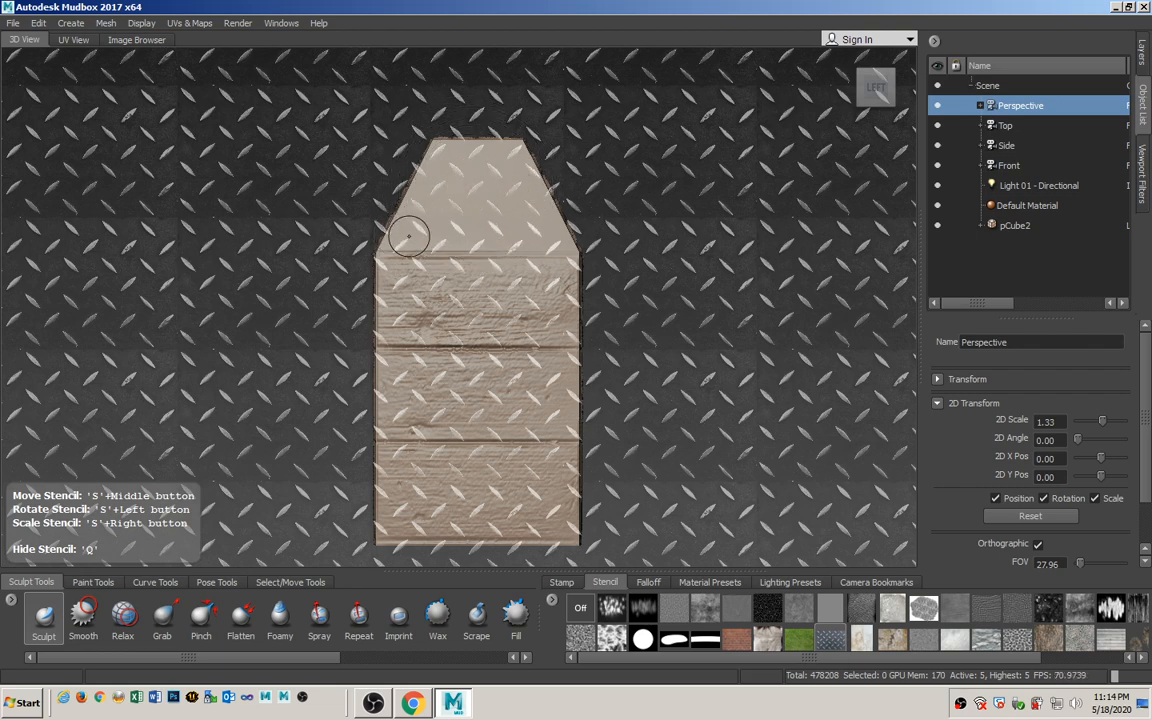
{"action": "key", "text": "q"}
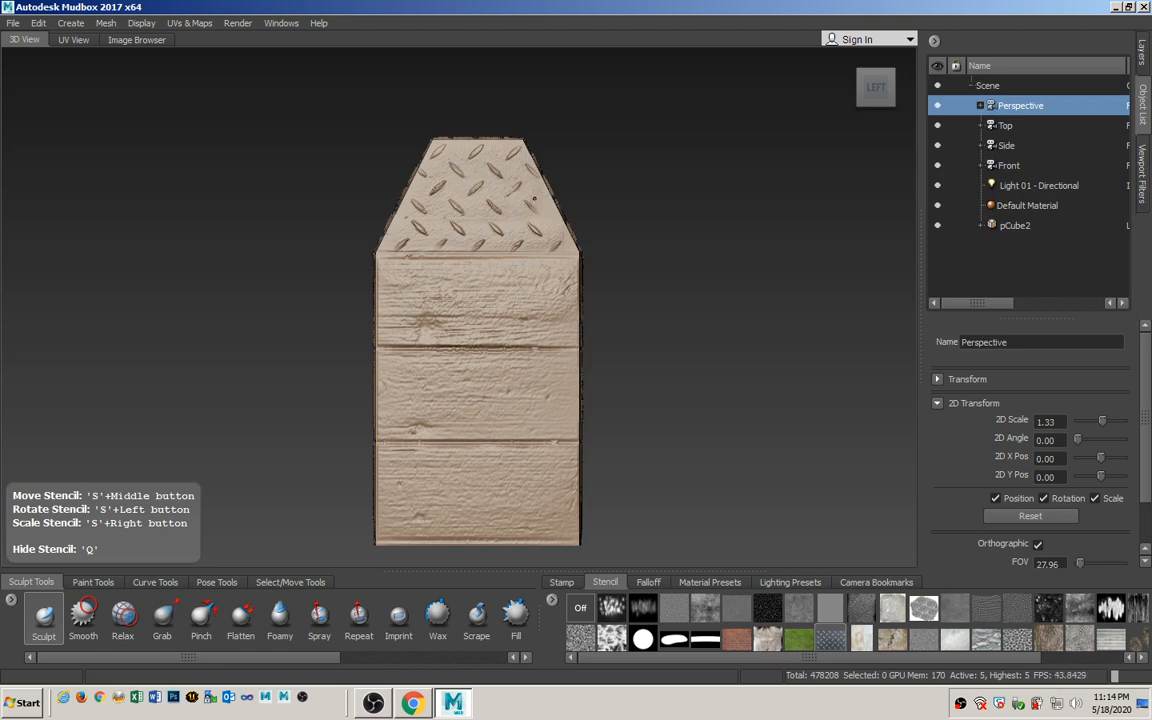
{"action": "left_click_drag", "start_coordinate": [478, 230], "coordinate": [540, 229]}
{"action": "key", "text": "q"}
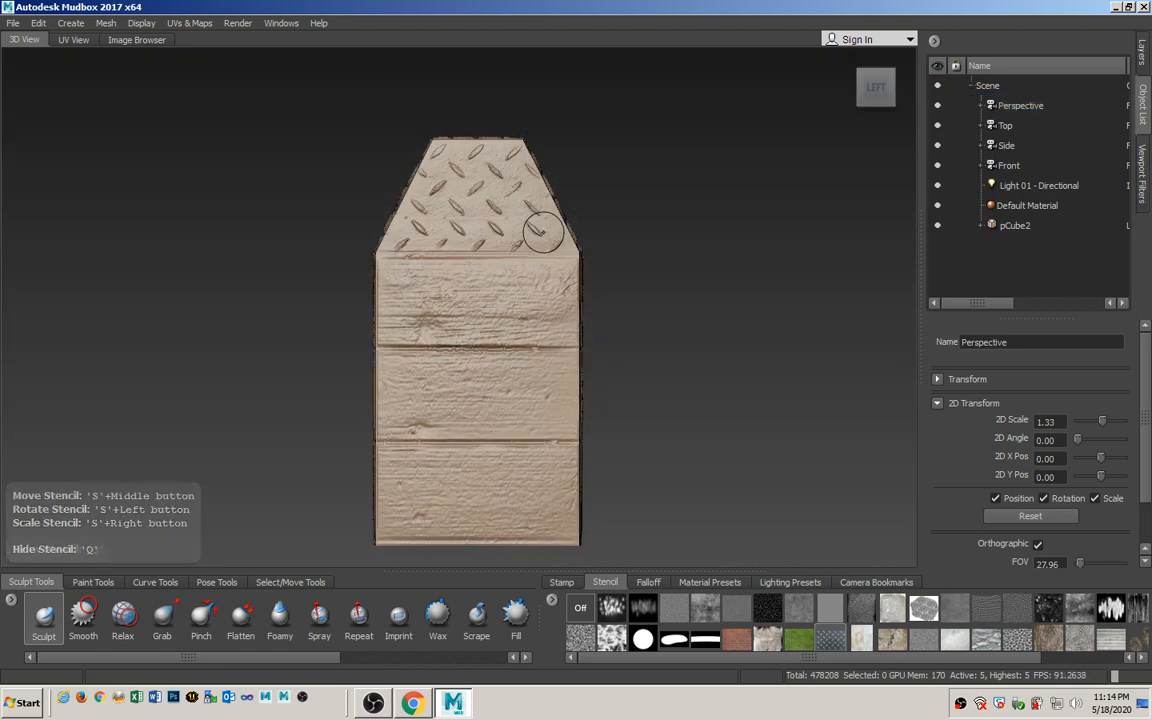
Face the toolbox's right end and sculpt the diamond-plate pattern on its upper trapezoid around the handle.
{"action": "left_click_drag", "start_coordinate": [653, 239], "coordinate": [520, 262], "text": "alt"}
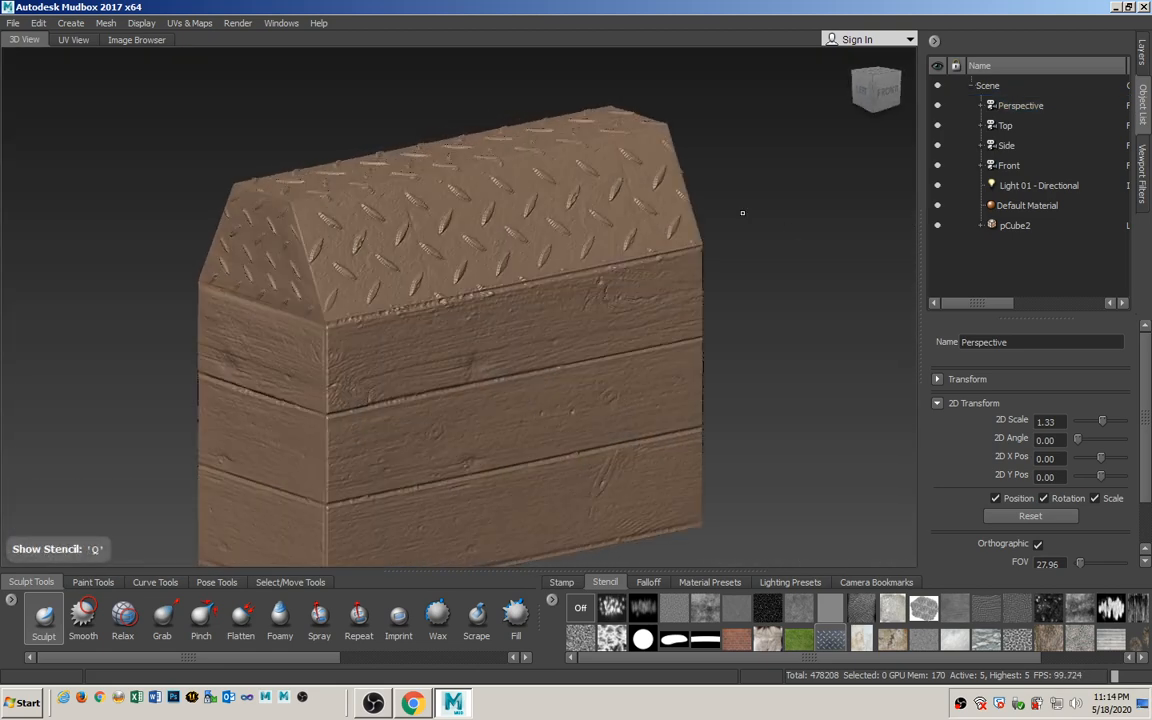
{"action": "left_click_drag", "start_coordinate": [765, 234], "coordinate": [420, 226], "text": "alt"}
{"action": "left_click", "coordinate": [875, 88]}
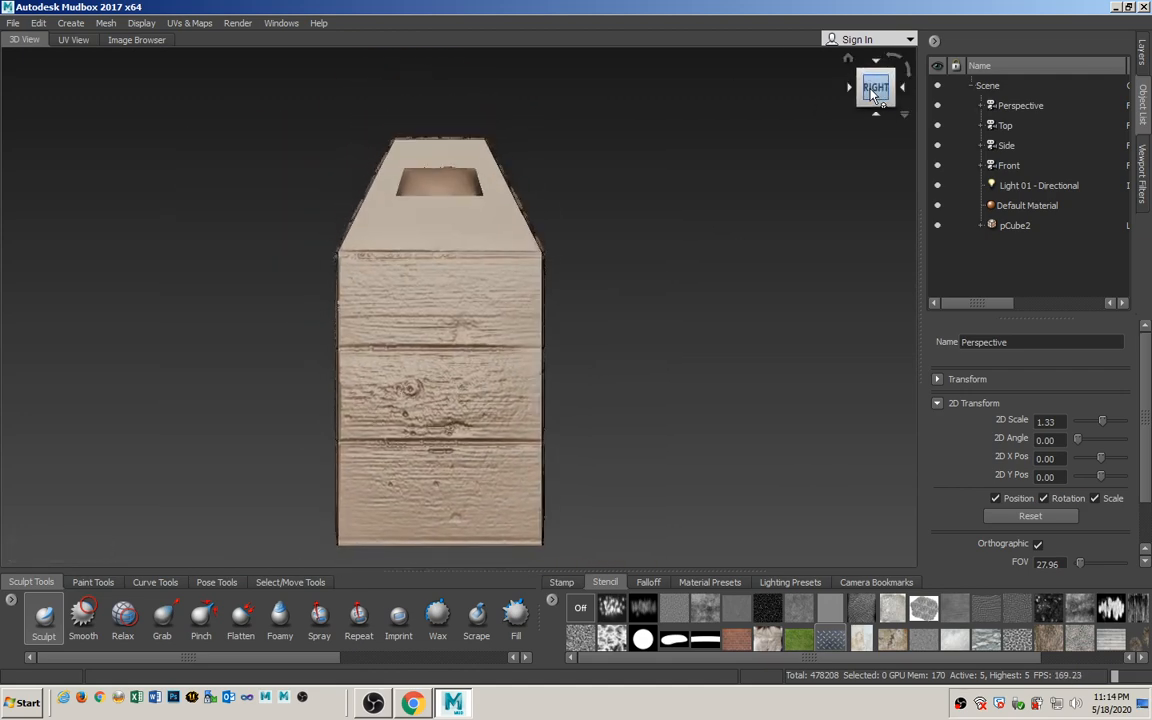
{"action": "key", "text": "q"}
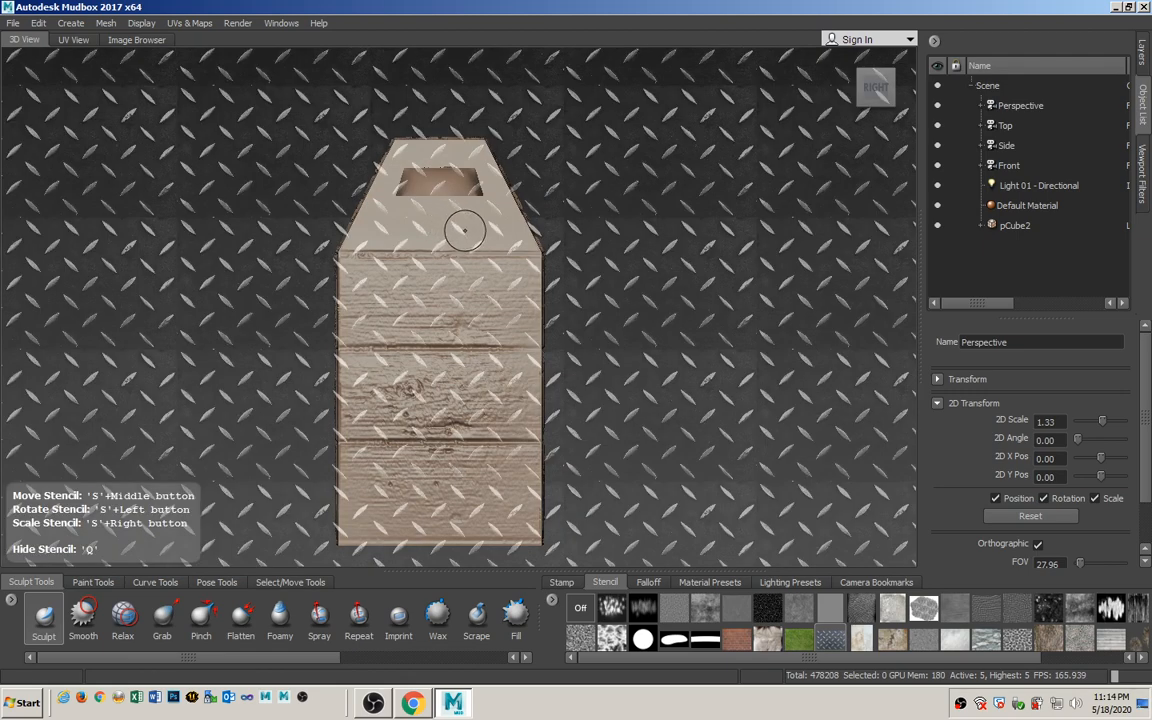
{"action": "key", "text": "q"}
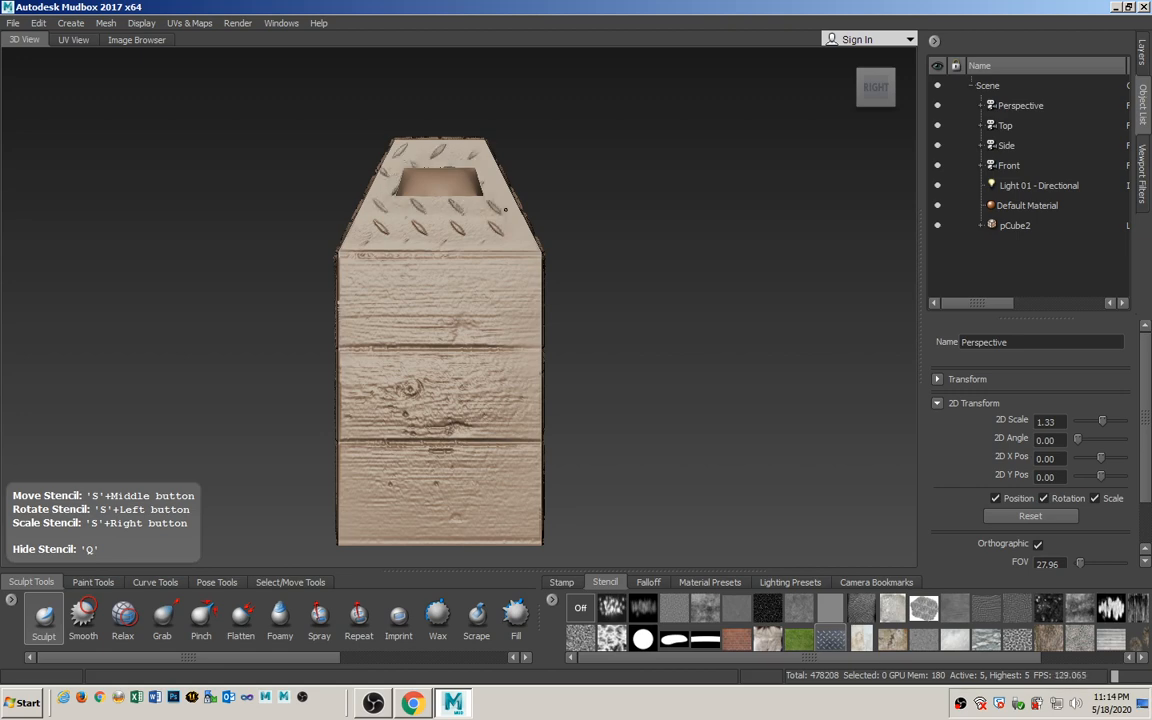
{"action": "key", "text": "q"}
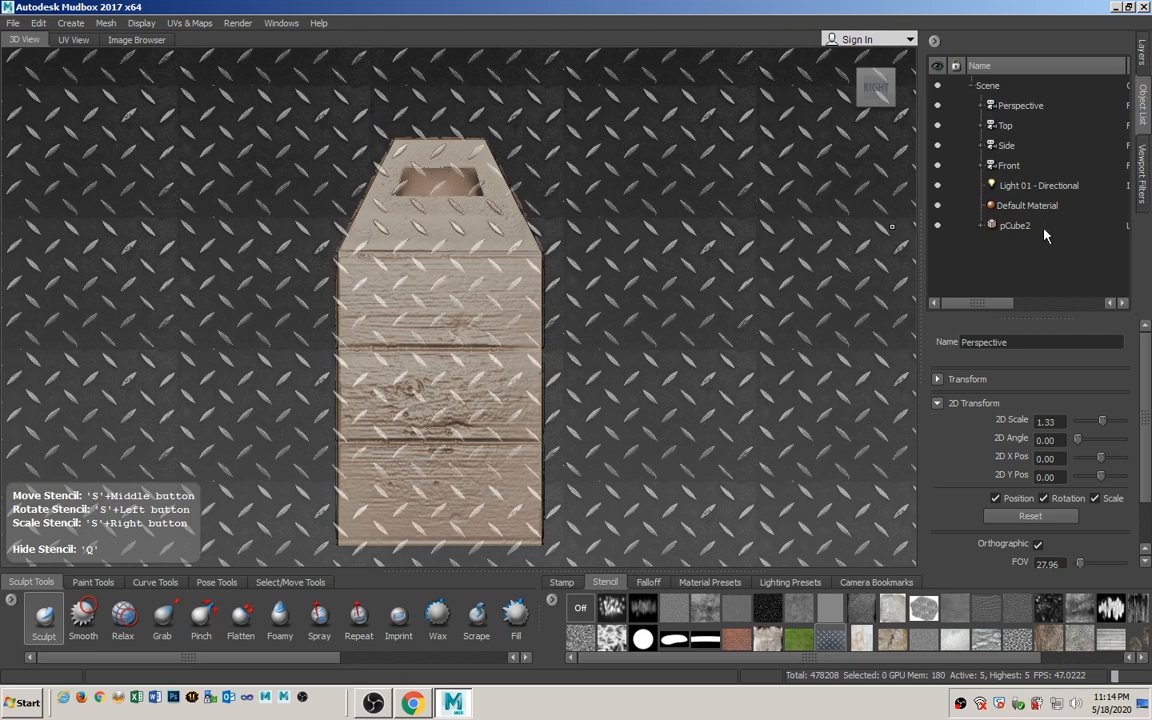
Turn off Orthographic for the Perspective camera and hide the diamond-plate stencil.
{"action": "left_click", "coordinate": [1016, 108]}
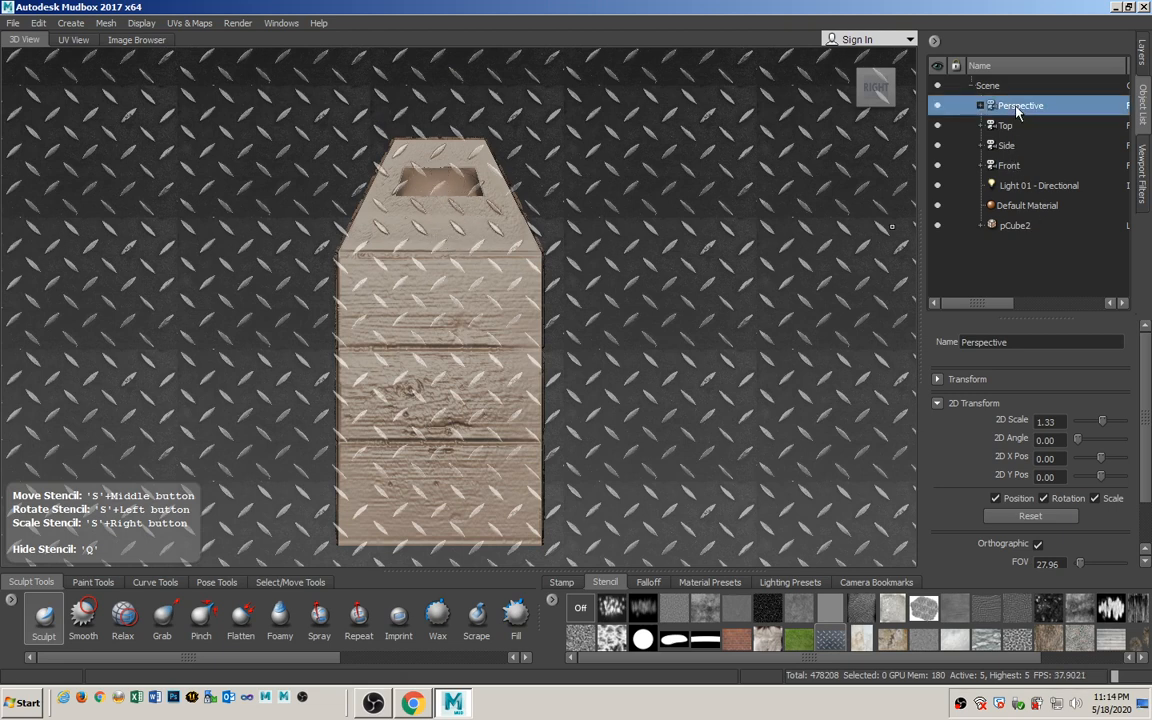
{"action": "left_click", "coordinate": [1037, 545]}
{"action": "key", "text": "q"}
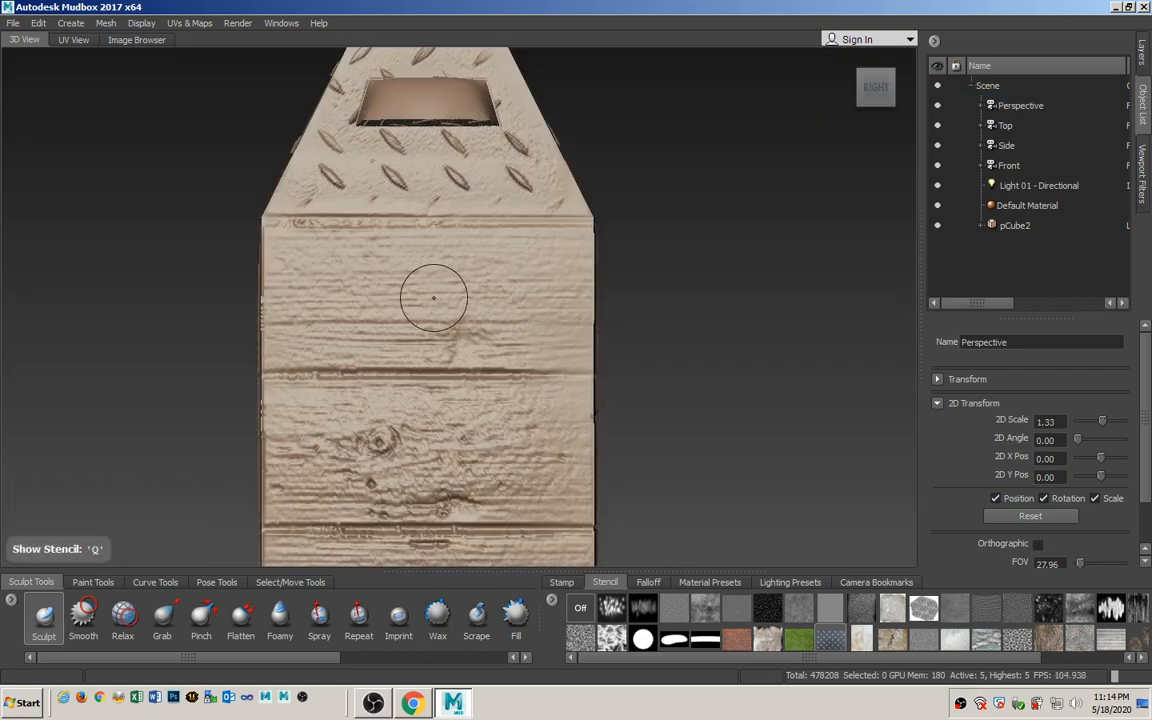
Erase the diamond-plate detail that spilled onto the right end's handle, using the Erase tool at strength 100.
{"action": "left_click_drag", "start_coordinate": [432, 350], "coordinate": [505, 333], "text": "alt"}
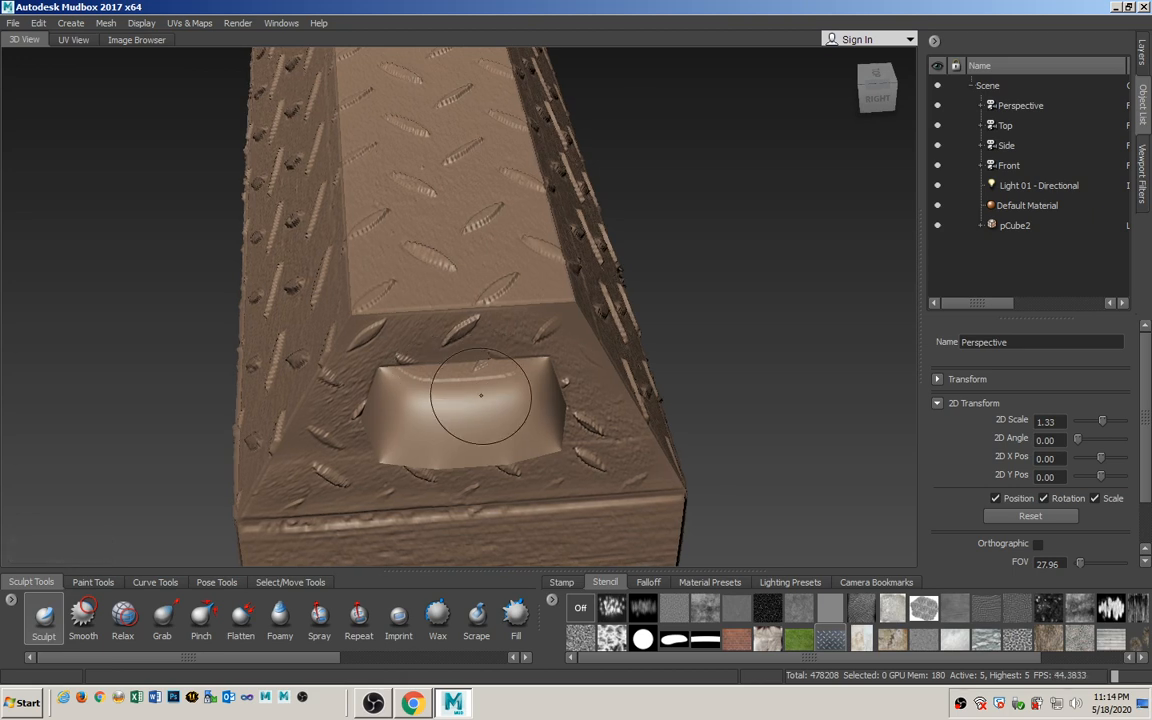
{"action": "left_click_drag", "start_coordinate": [327, 660], "coordinate": [525, 671]}
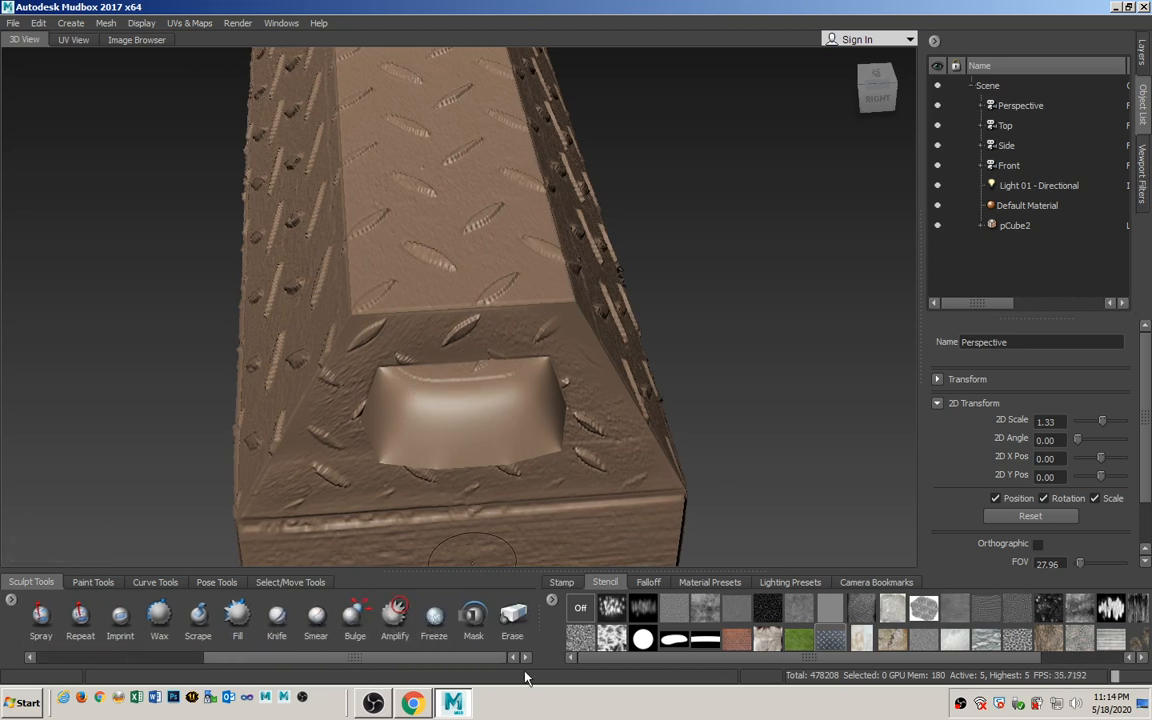
{"action": "left_click", "coordinate": [515, 630]}
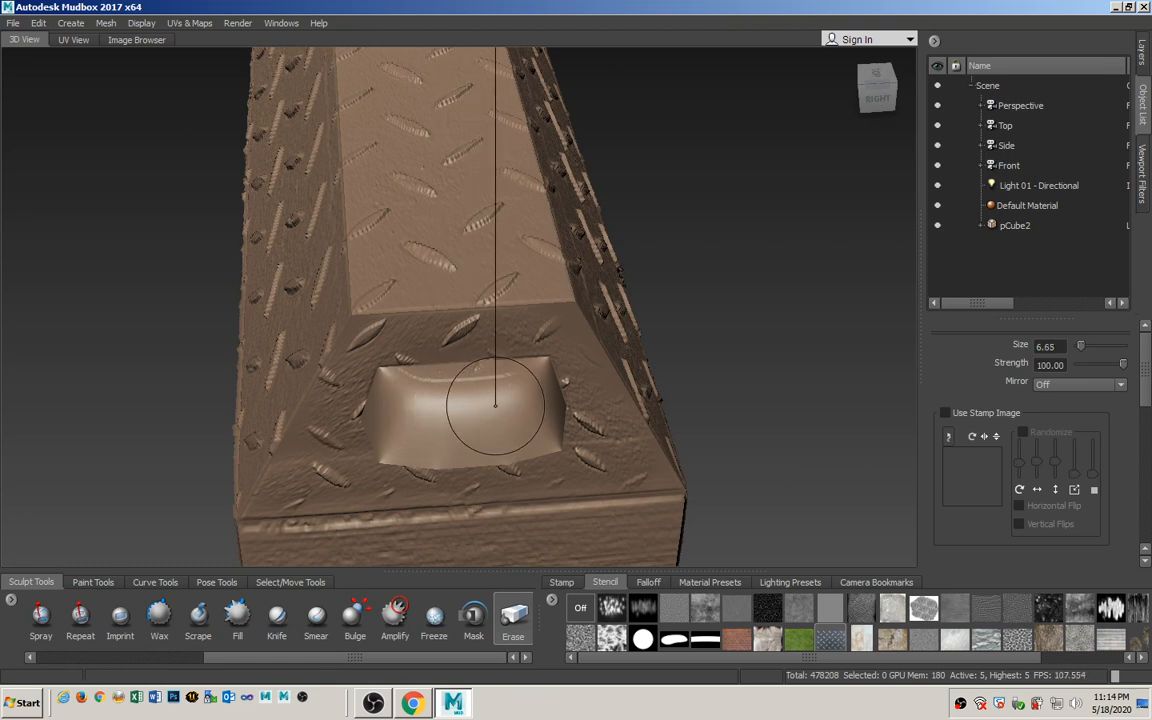
{"action": "left_click_drag", "start_coordinate": [495, 406], "coordinate": [467, 406]}
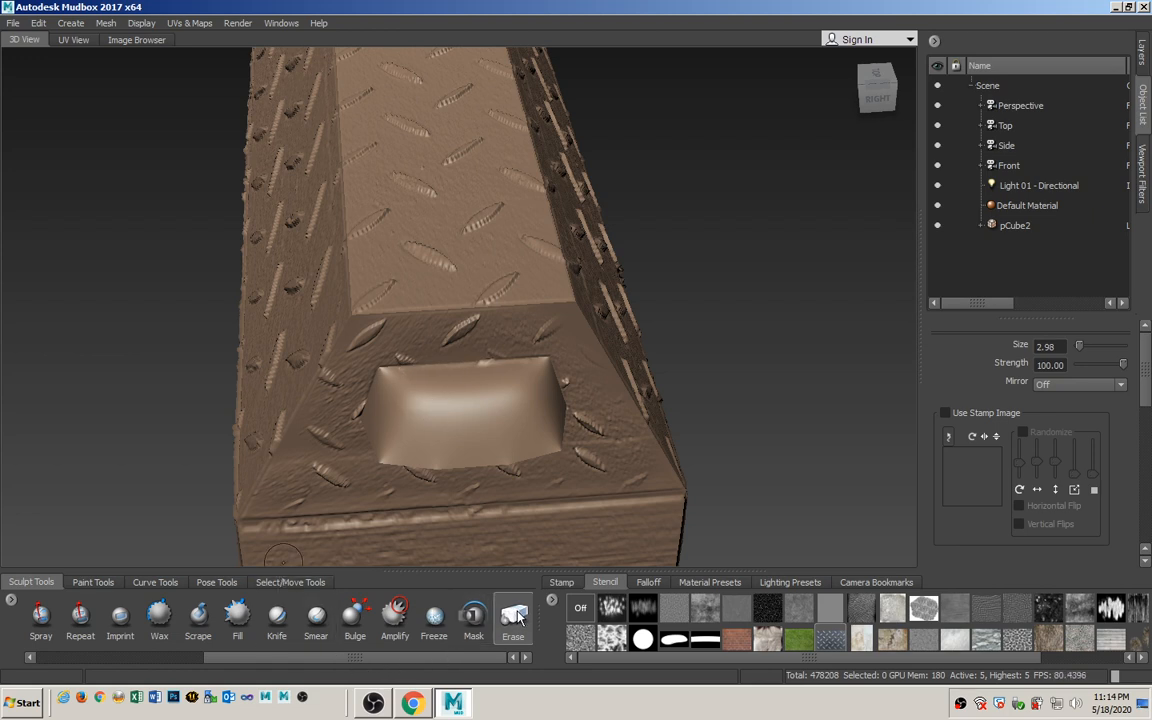
{"action": "left_click_drag", "start_coordinate": [1143, 380], "coordinate": [1147, 538]}
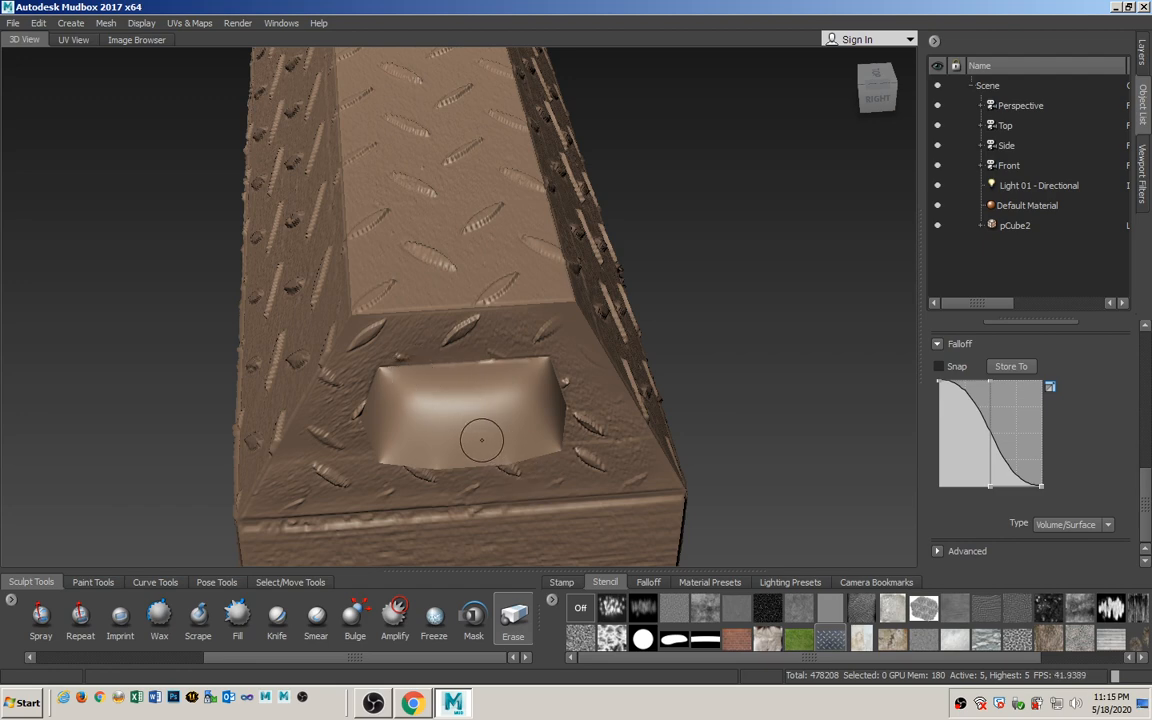
{"action": "mouse_move", "coordinate": [476, 437]}
{"action": "left_mouse_down", "text": "alt"}
{"action": "mouse_move", "coordinate": [562, 417]}
{"action": "mouse_move", "coordinate": [492, 391]}
{"action": "mouse_move", "coordinate": [536, 376]}
{"action": "mouse_move", "coordinate": [566, 437]}
{"action": "mouse_move", "coordinate": [594, 432]}
{"action": "mouse_move", "coordinate": [575, 397]}
{"action": "mouse_move", "coordinate": [360, 375]}
{"action": "mouse_move", "coordinate": [390, 370]}
{"action": "mouse_move", "coordinate": [330, 352]}
{"action": "mouse_move", "coordinate": [347, 338]}
{"action": "mouse_move", "coordinate": [635, 354]}
{"action": "left_mouse_up", "text": "alt"}
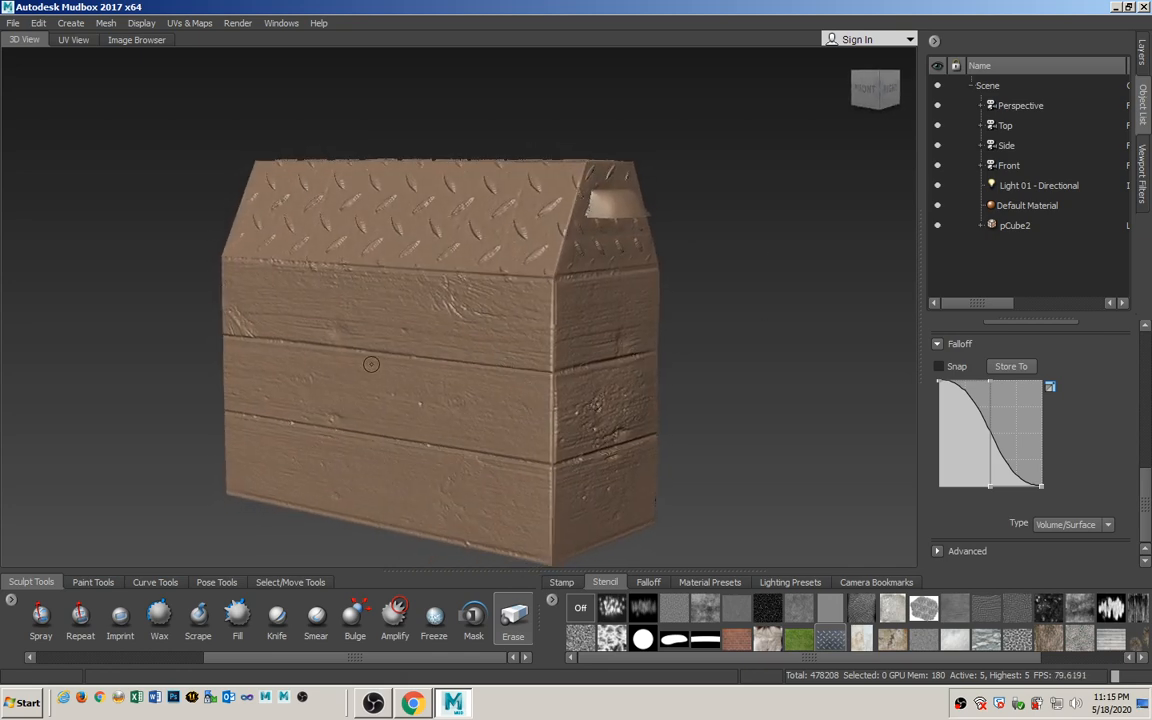
Add a sculpt layer named "wear" and hide the metal and wood layers.
{"action": "left_click", "coordinate": [1147, 52]}
{"action": "left_click", "coordinate": [934, 63]}
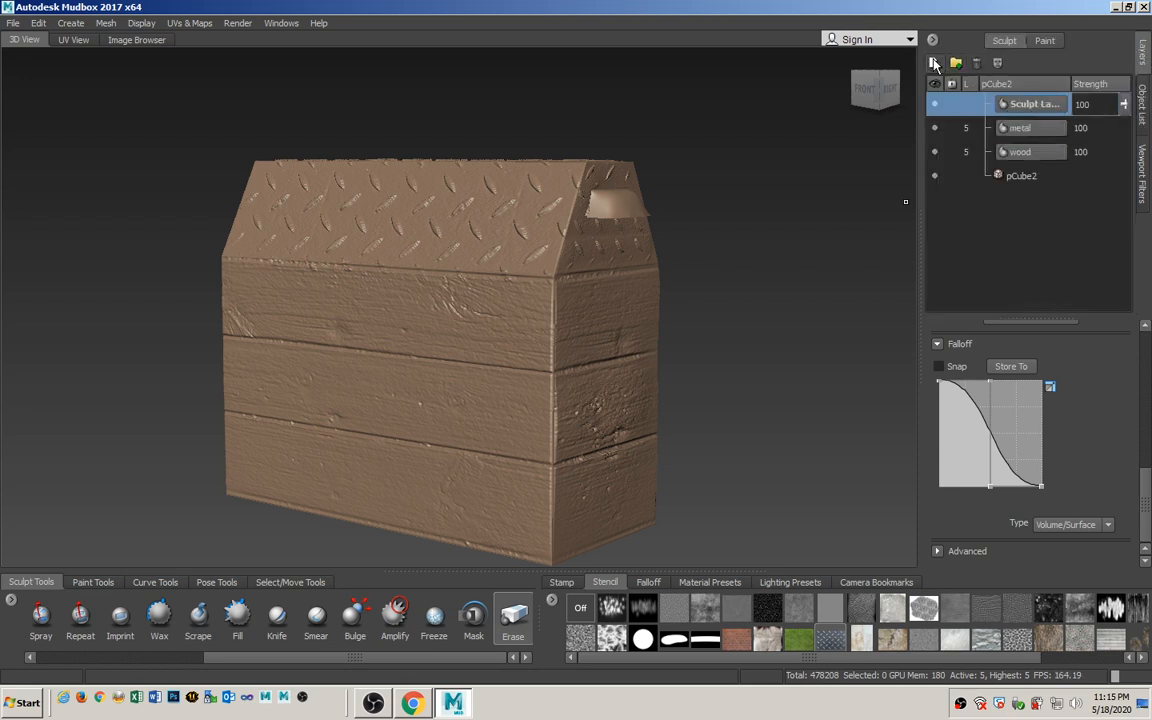
{"action": "double_click", "coordinate": [1022, 108]}
{"action": "type", "text": "wear"}
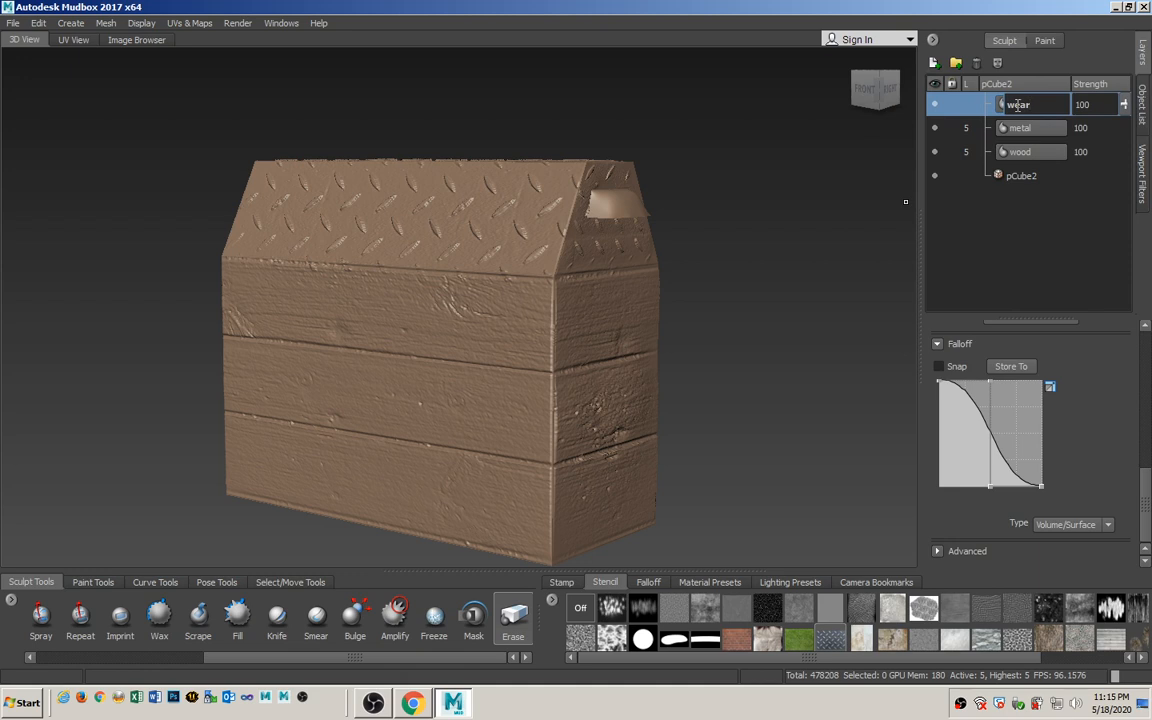
{"action": "key", "text": "Return"}
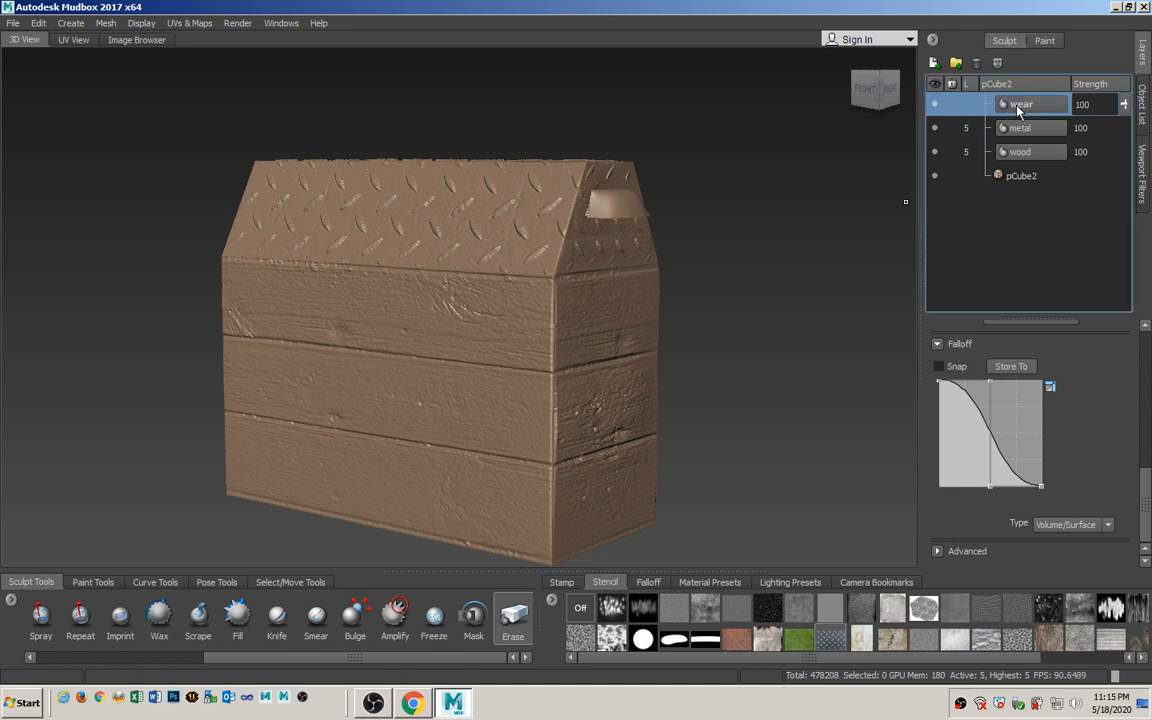
{"action": "left_click", "coordinate": [935, 128]}
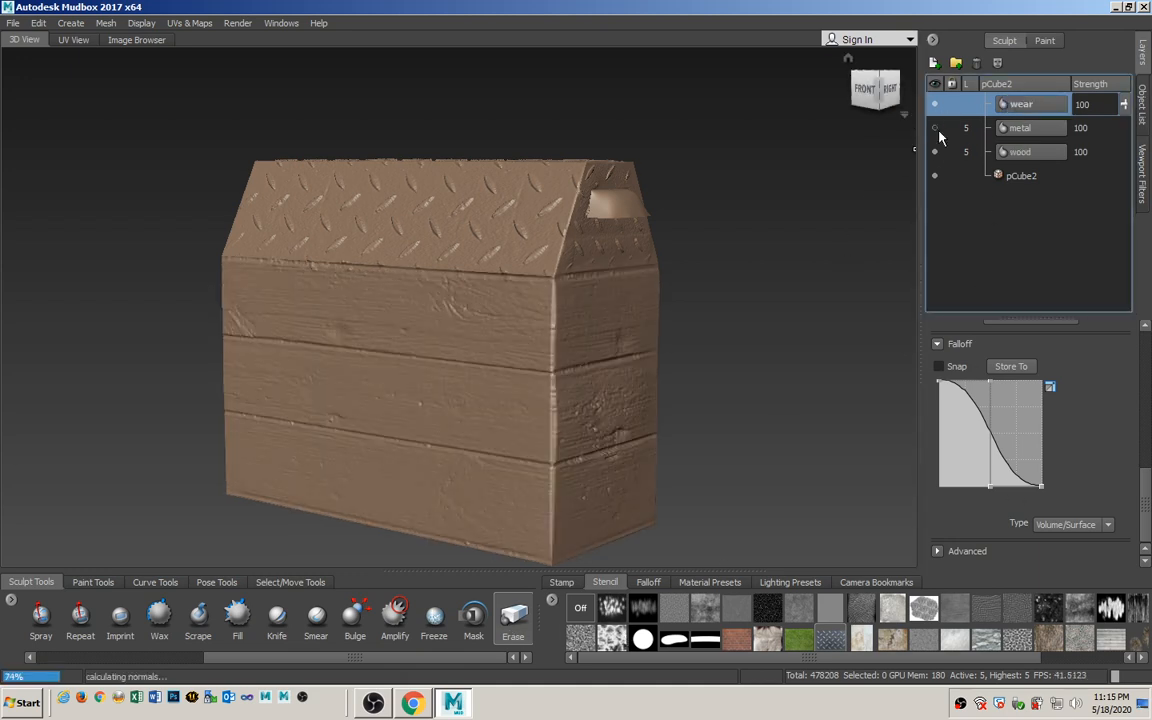
{"action": "left_click", "coordinate": [935, 152]}
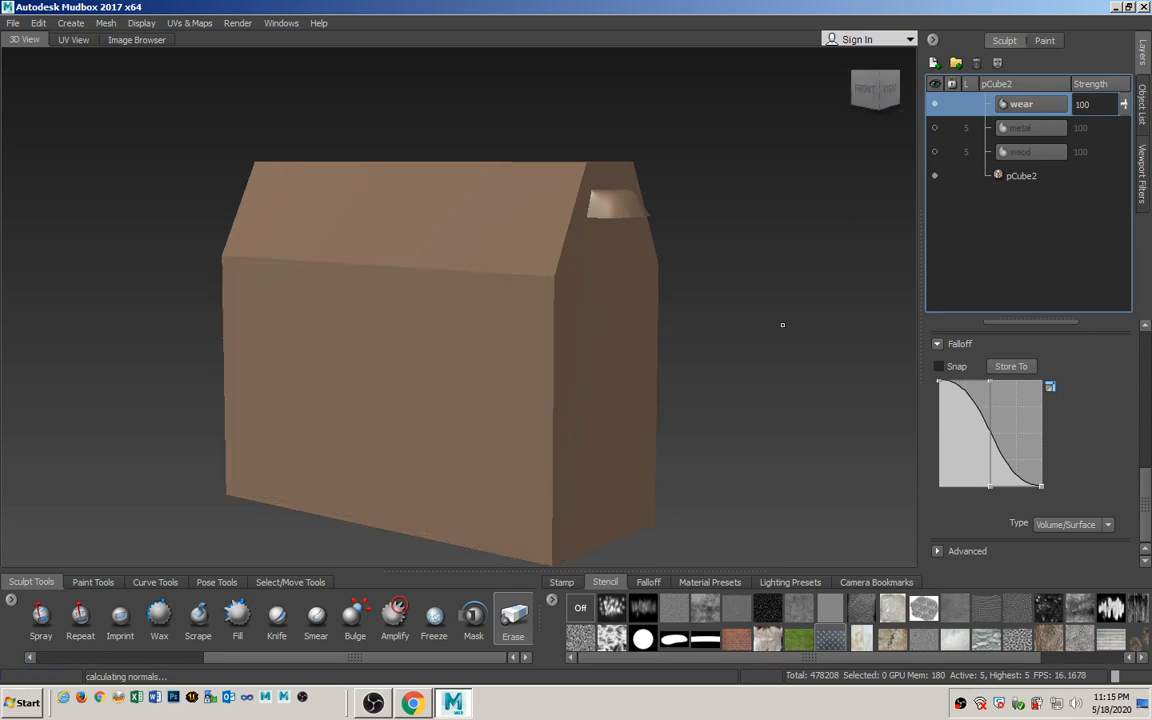
Load the vertical-scratch stencil, turn off Use Tiles and enlarge the stencil over the toolbox's front side.
{"action": "left_click_drag", "start_coordinate": [476, 406], "coordinate": [634, 436], "text": "alt"}
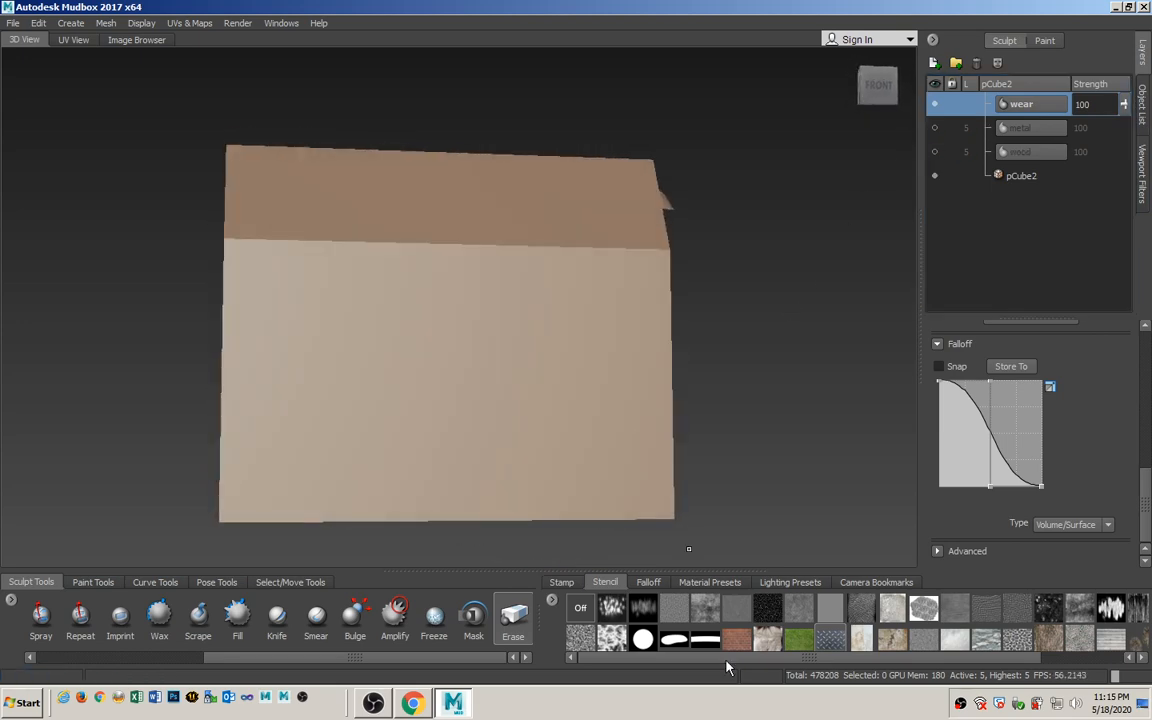
{"action": "left_click", "coordinate": [648, 612]}
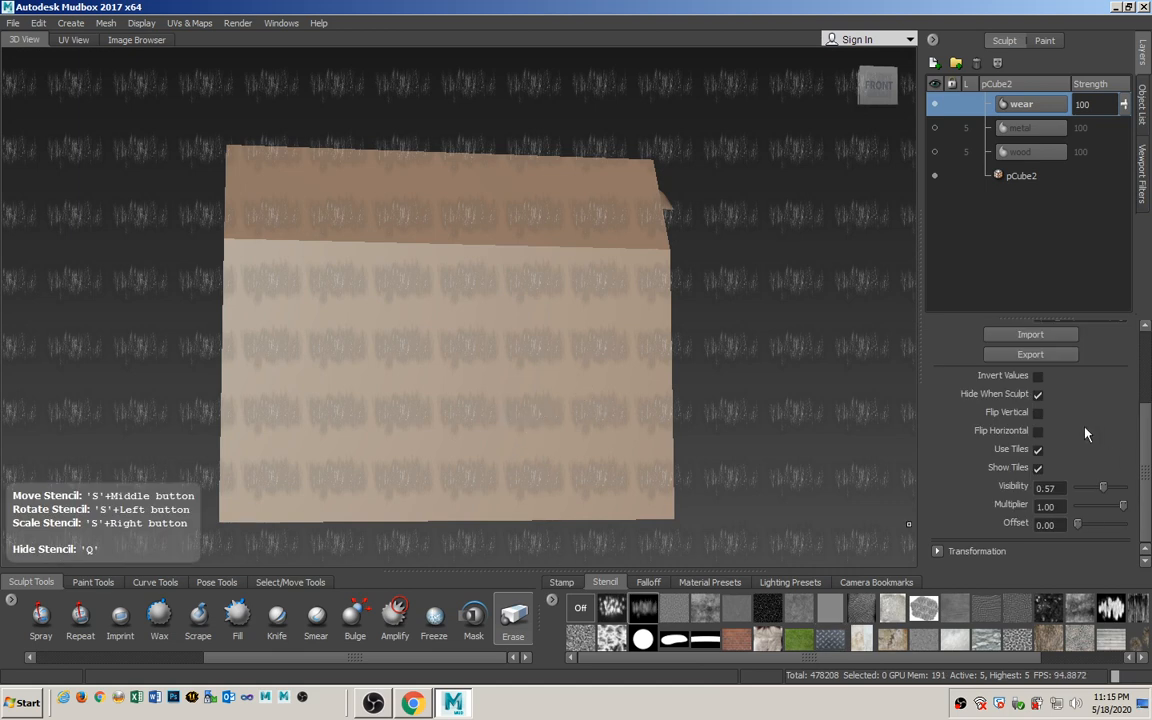
{"action": "left_click", "coordinate": [1038, 450]}
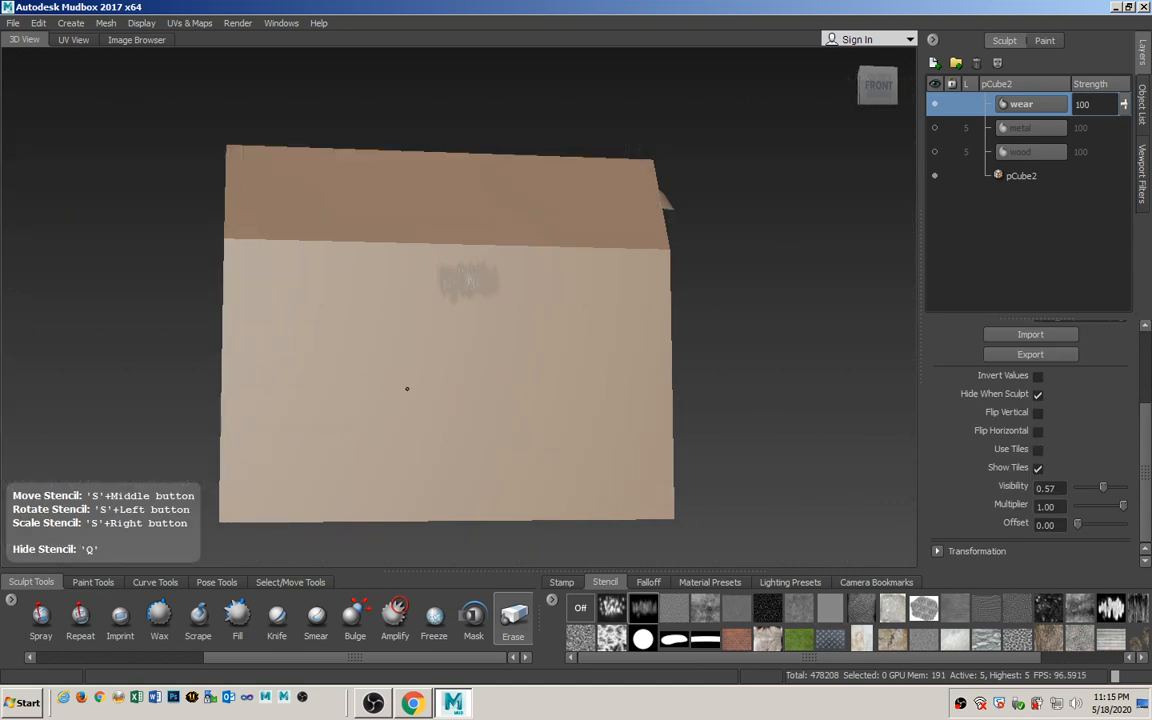
{"action": "mouse_move", "coordinate": [407, 388]}
{"action": "left_mouse_down"}
{"action": "mouse_move", "coordinate": [517, 355]}
{"action": "mouse_move", "coordinate": [650, 352]}
{"action": "mouse_move", "coordinate": [614, 358]}
{"action": "left_mouse_up"}
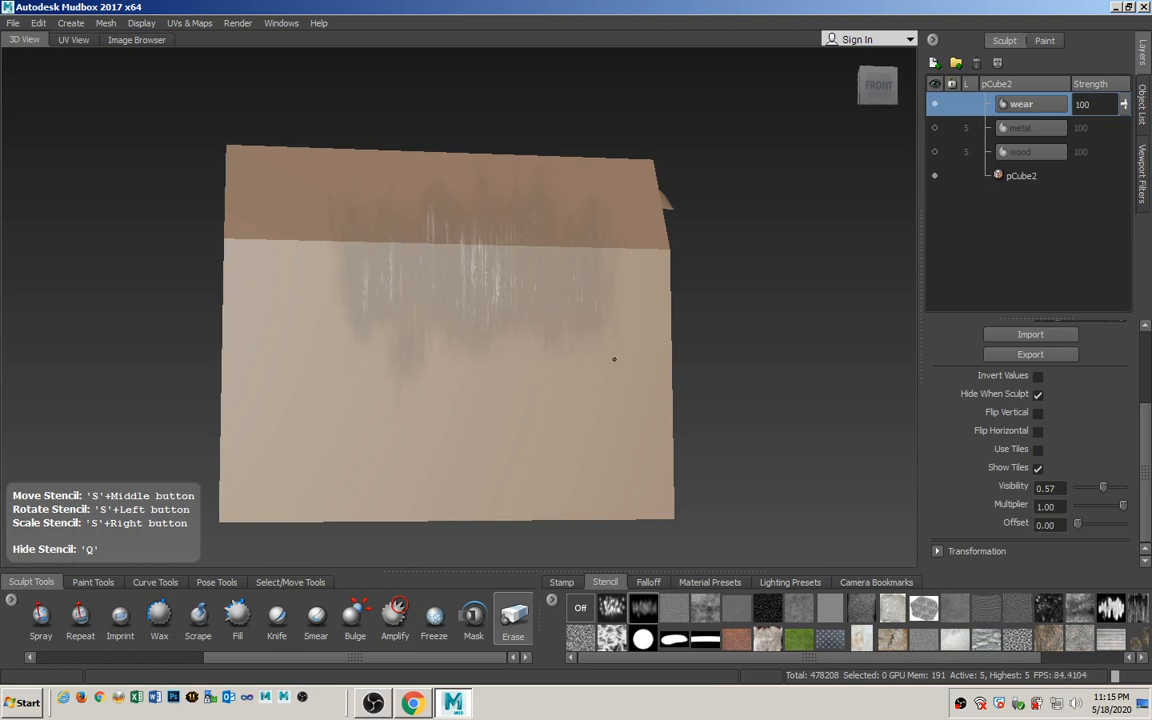
Face the front side squarely, tilt the scratch stencil diagonally over it and enlarge the brush.
{"action": "left_click_drag", "start_coordinate": [569, 393], "coordinate": [551, 401], "text": "alt"}
{"action": "middle_click_drag", "start_coordinate": [561, 383], "coordinate": [561, 334], "text": "alt"}
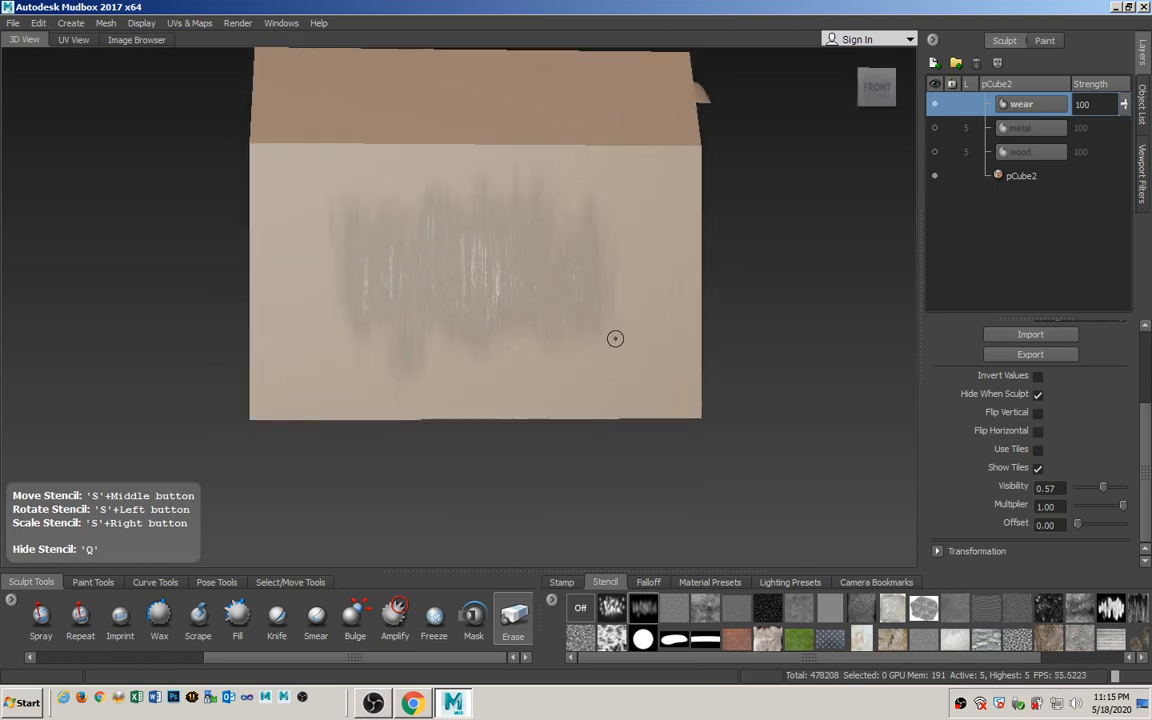
{"action": "left_click_drag", "start_coordinate": [591, 303], "coordinate": [495, 306]}
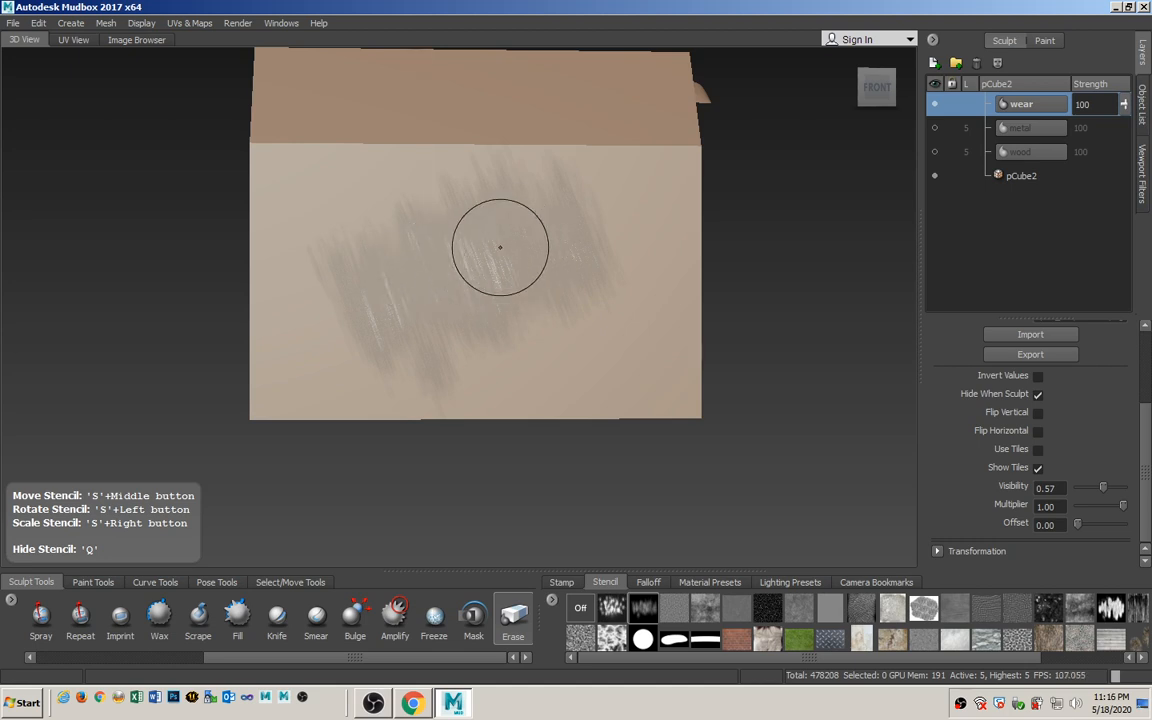
{"action": "key", "text": "q"}
{"action": "left_click_drag", "start_coordinate": [468, 245], "coordinate": [527, 265]}
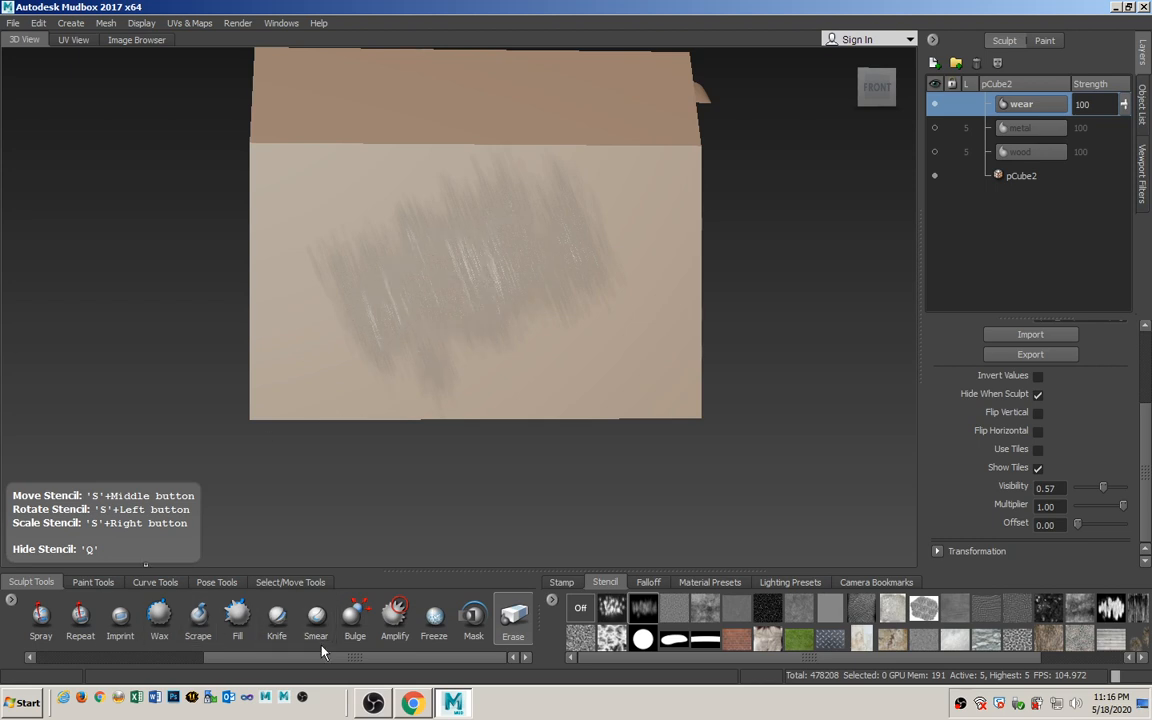
Sculpt diagonal scratches through the stencil near the middle of the front side with the Sculpt tool, then hide the stencil.
{"action": "left_click_drag", "start_coordinate": [415, 658], "coordinate": [241, 650]}
{"action": "left_click", "coordinate": [42, 622]}
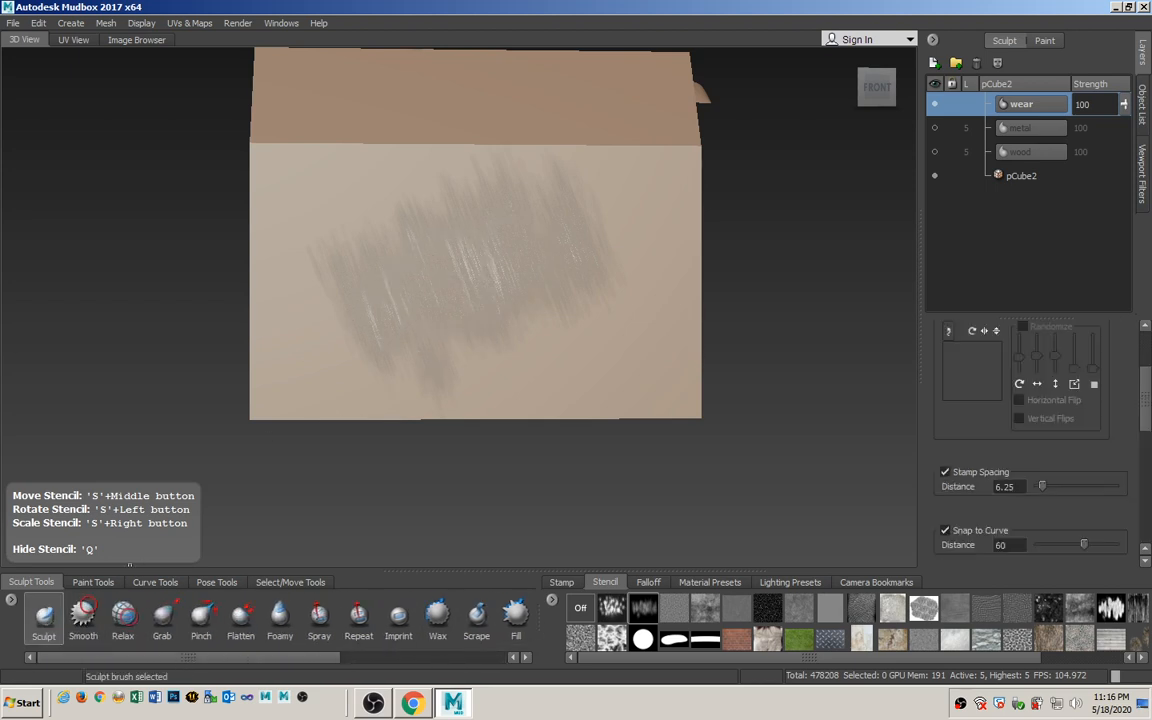
{"action": "mouse_move", "coordinate": [474, 253]}
{"action": "left_mouse_down"}
{"action": "mouse_move", "coordinate": [412, 302]}
{"action": "mouse_move", "coordinate": [404, 195]}
{"action": "left_mouse_up"}
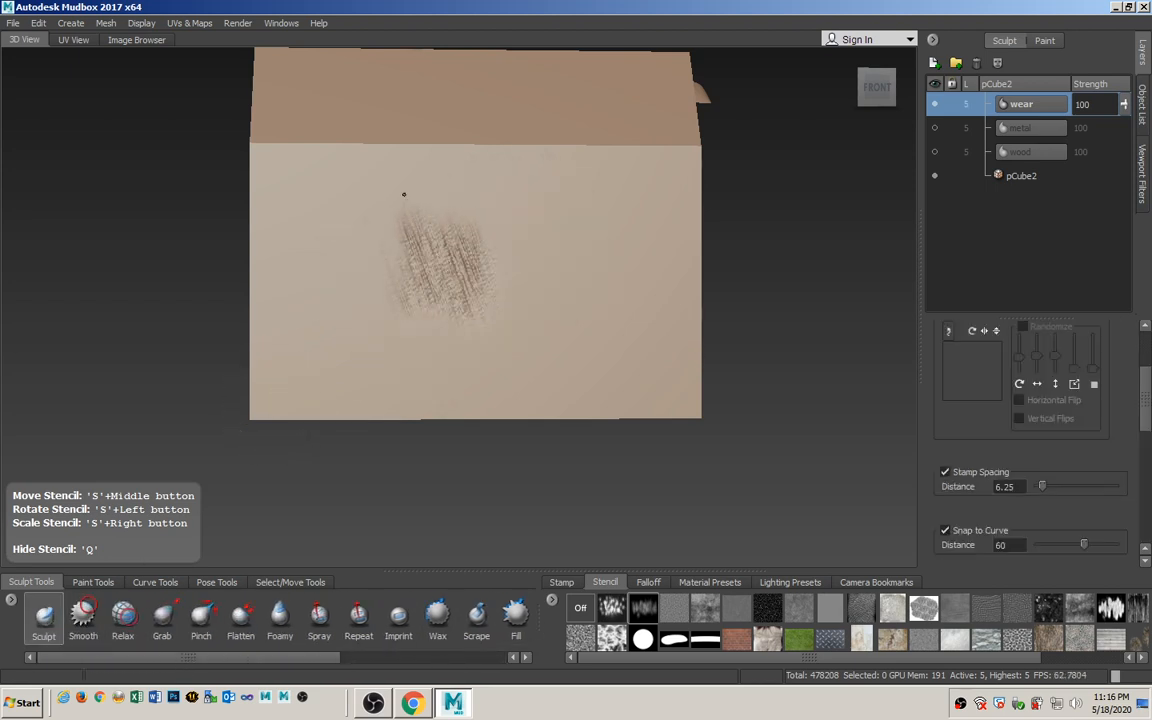
{"action": "left_click_drag", "start_coordinate": [380, 251], "coordinate": [458, 337]}
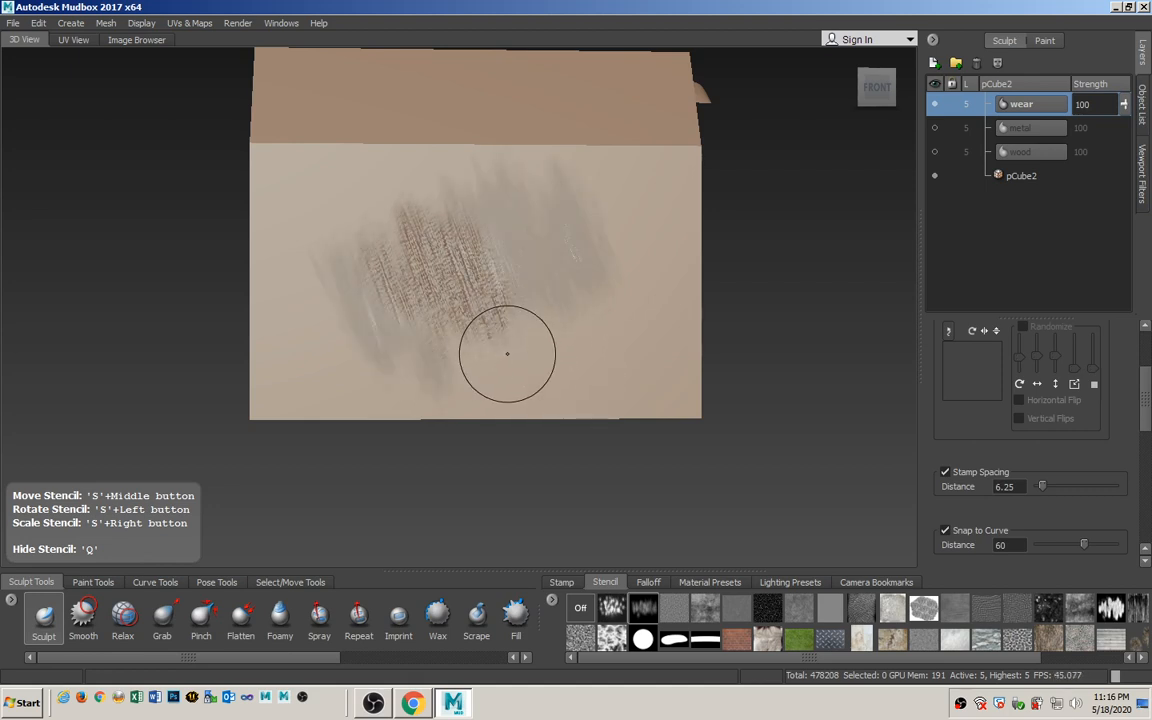
{"action": "key", "text": "q"}
Inspect the sculpted scratches up close and show the wood and metal layers again.
{"action": "right_click_drag", "start_coordinate": [326, 329], "coordinate": [632, 320], "text": "alt"}
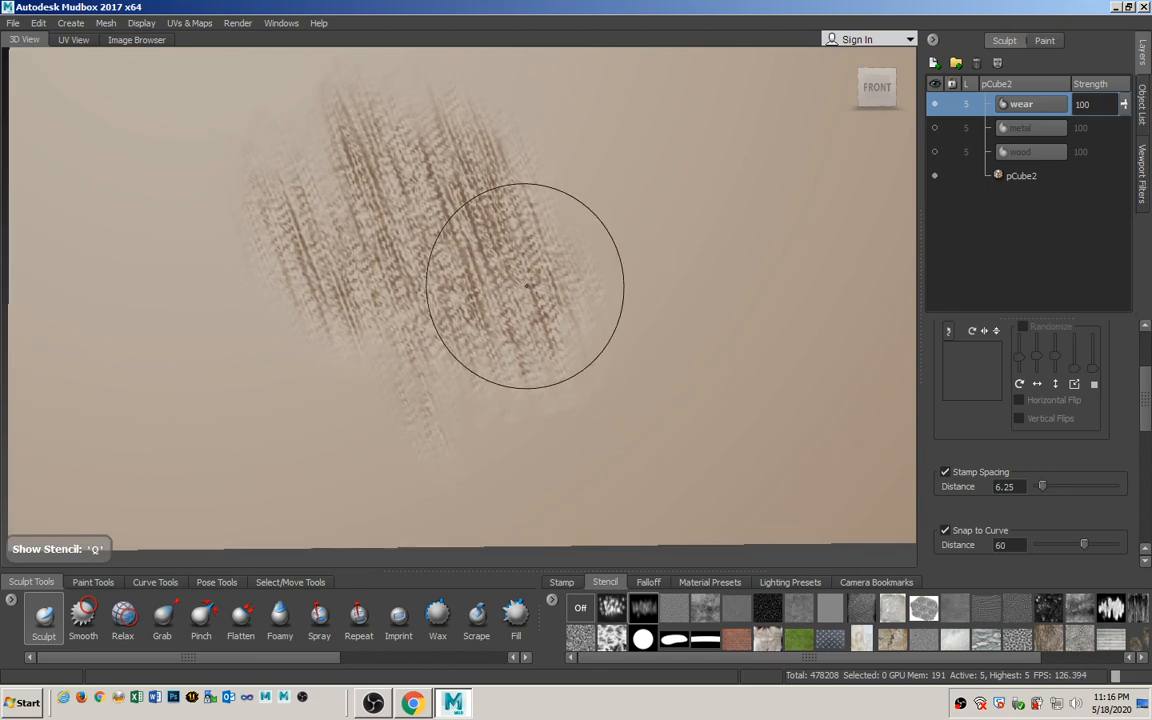
{"action": "right_click_drag", "start_coordinate": [571, 360], "coordinate": [417, 342], "text": "alt"}
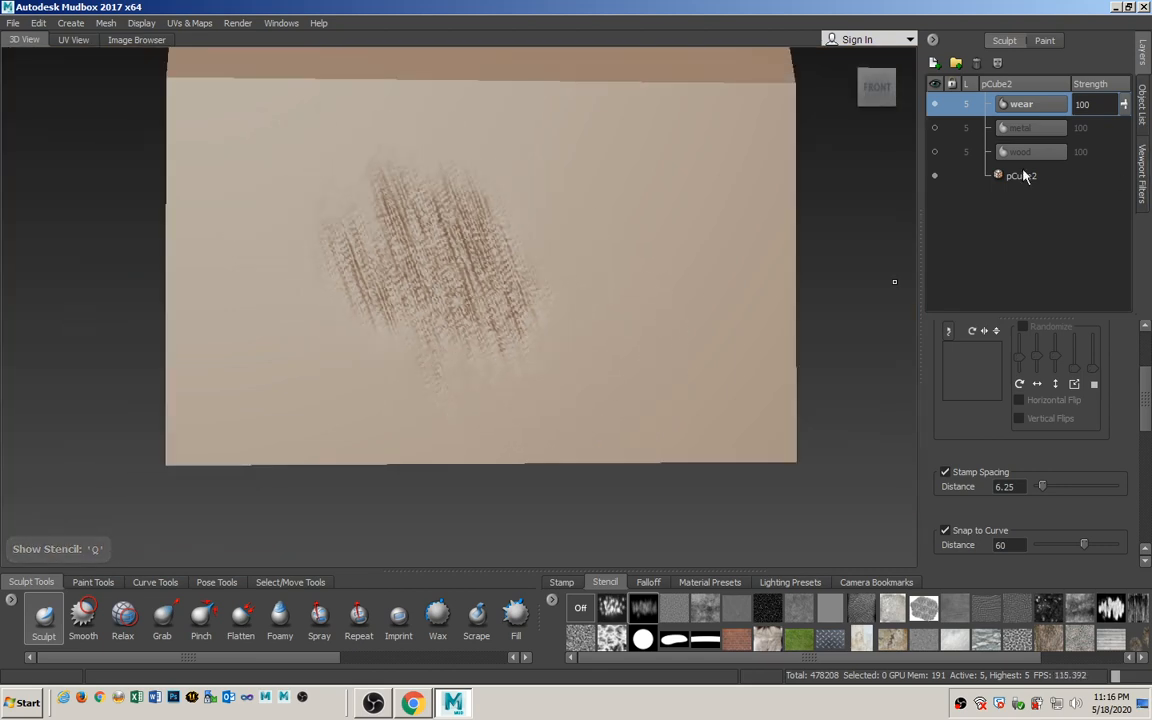
{"action": "left_click", "coordinate": [934, 151]}
{"action": "left_click", "coordinate": [934, 127]}
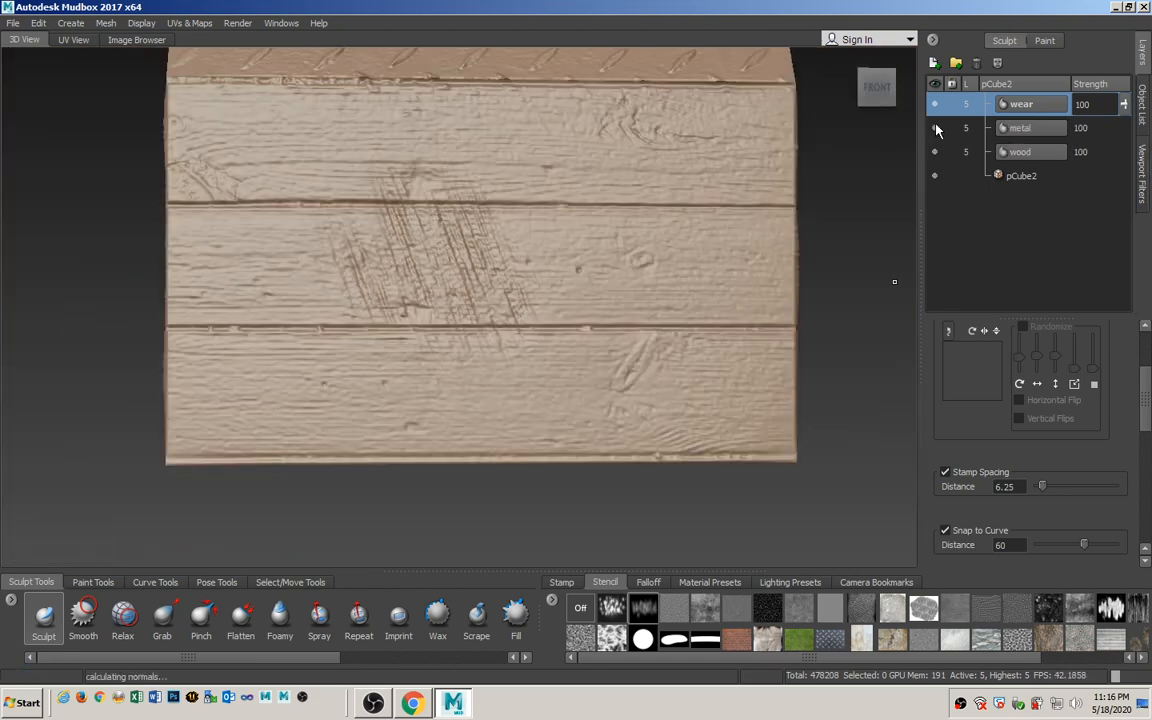
Hide the wood and metal layers and load the stencil with two oval rough patches over the toolbox's back side.
{"action": "left_click_drag", "start_coordinate": [613, 318], "coordinate": [352, 350], "text": "alt"}
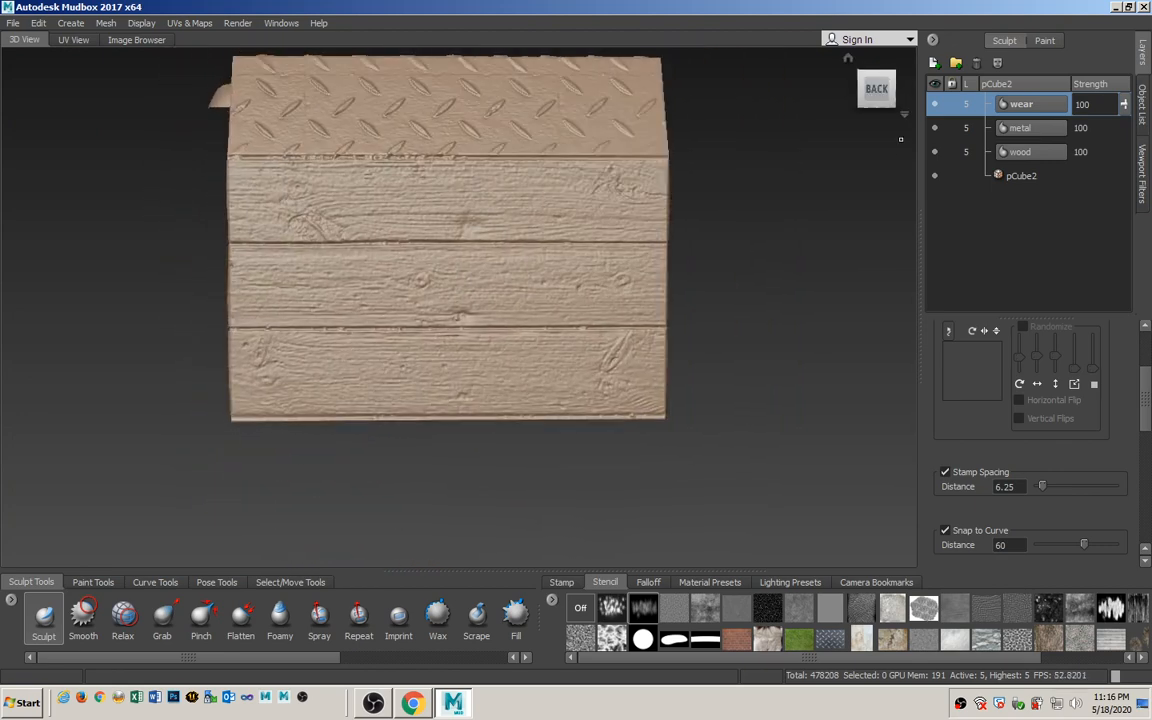
{"action": "left_click", "coordinate": [934, 151]}
{"action": "left_click", "coordinate": [934, 127]}
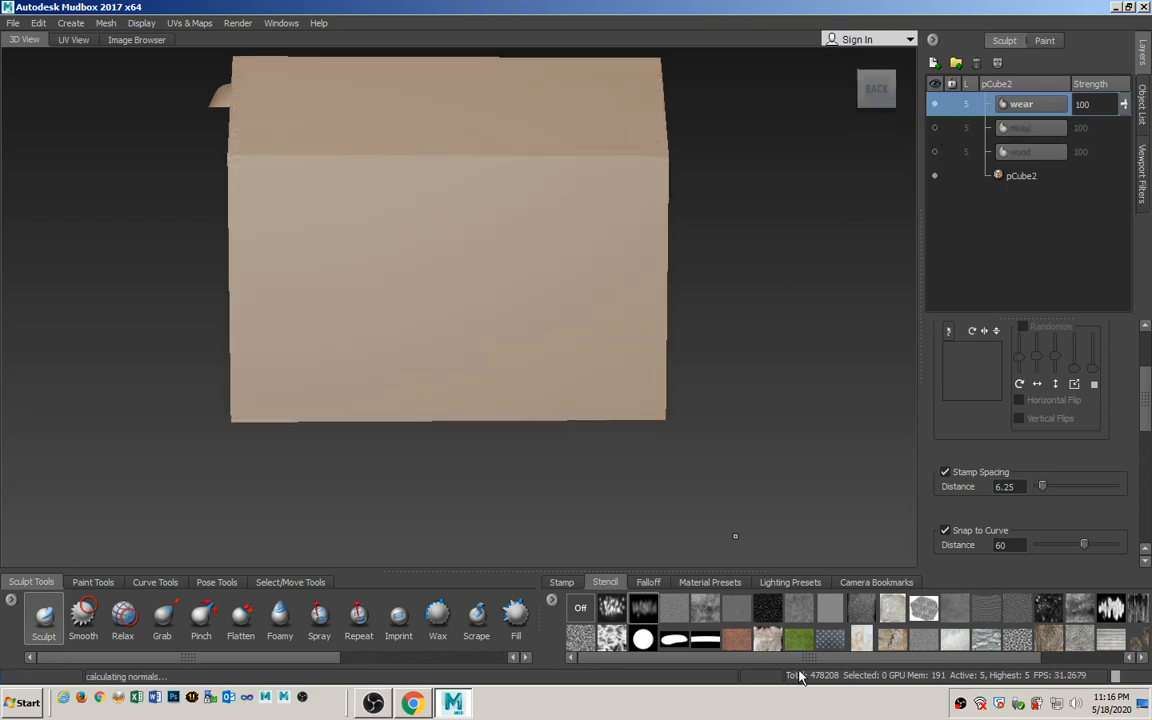
{"action": "left_click_drag", "start_coordinate": [831, 658], "coordinate": [910, 647]}
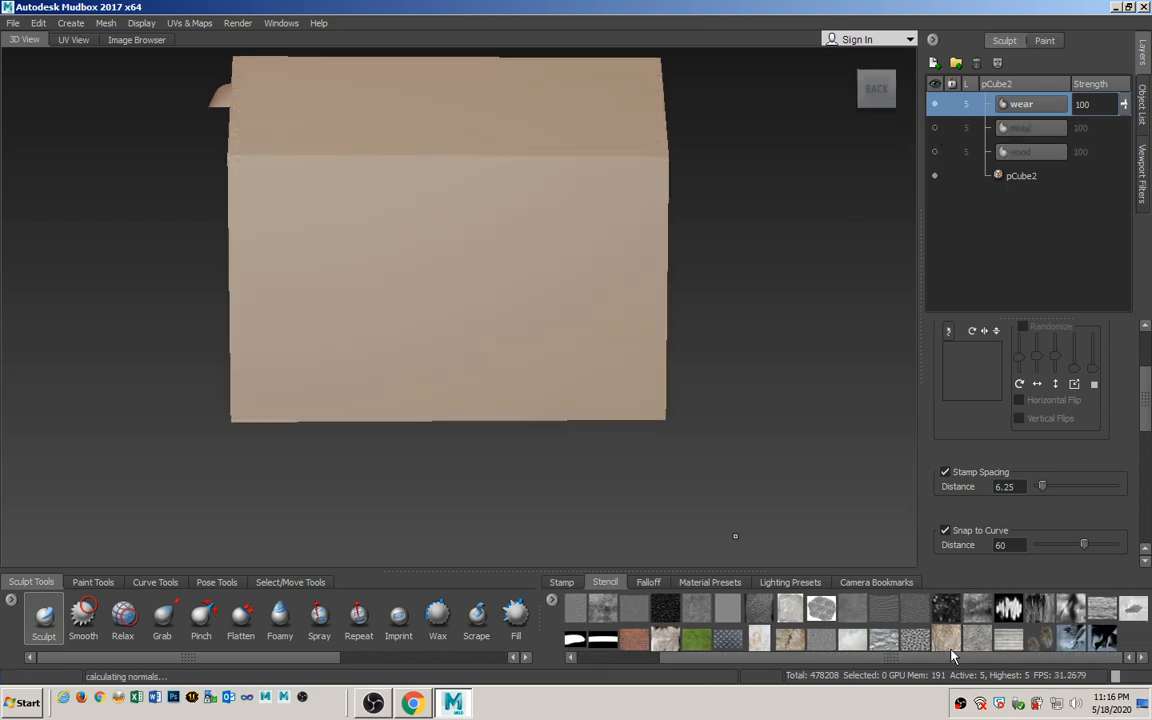
{"action": "left_click", "coordinate": [1040, 640]}
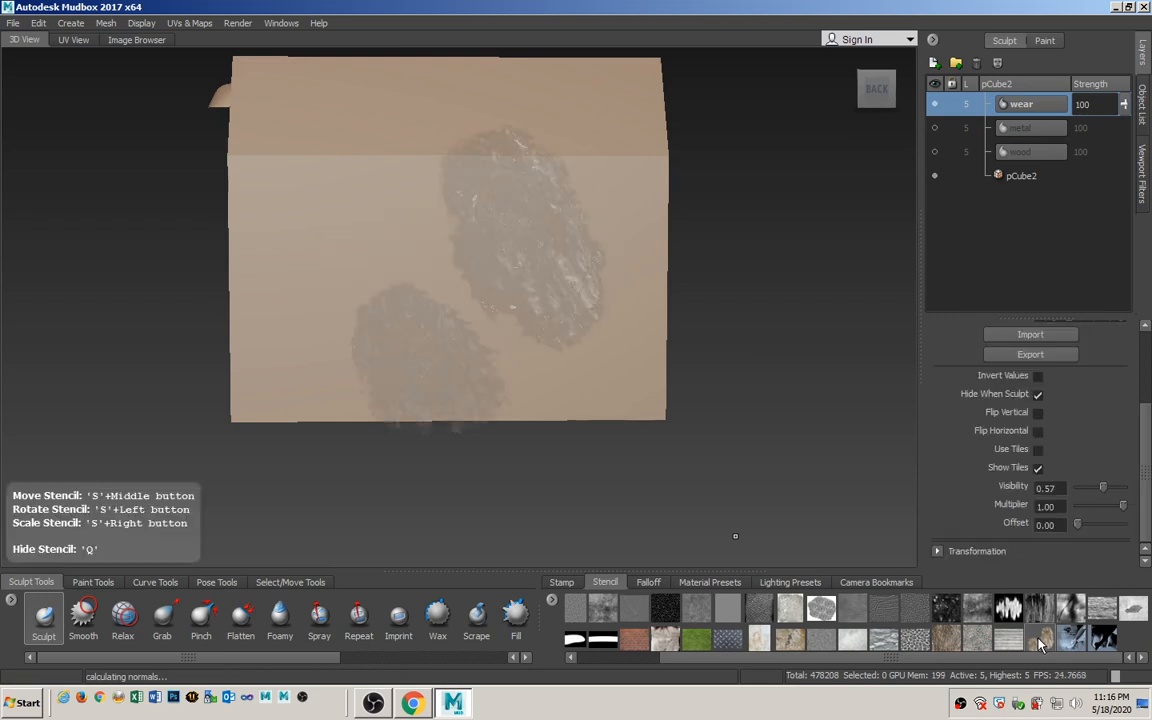
{"action": "middle_click_drag", "start_coordinate": [575, 345], "coordinate": [587, 345], "text": "alt"}
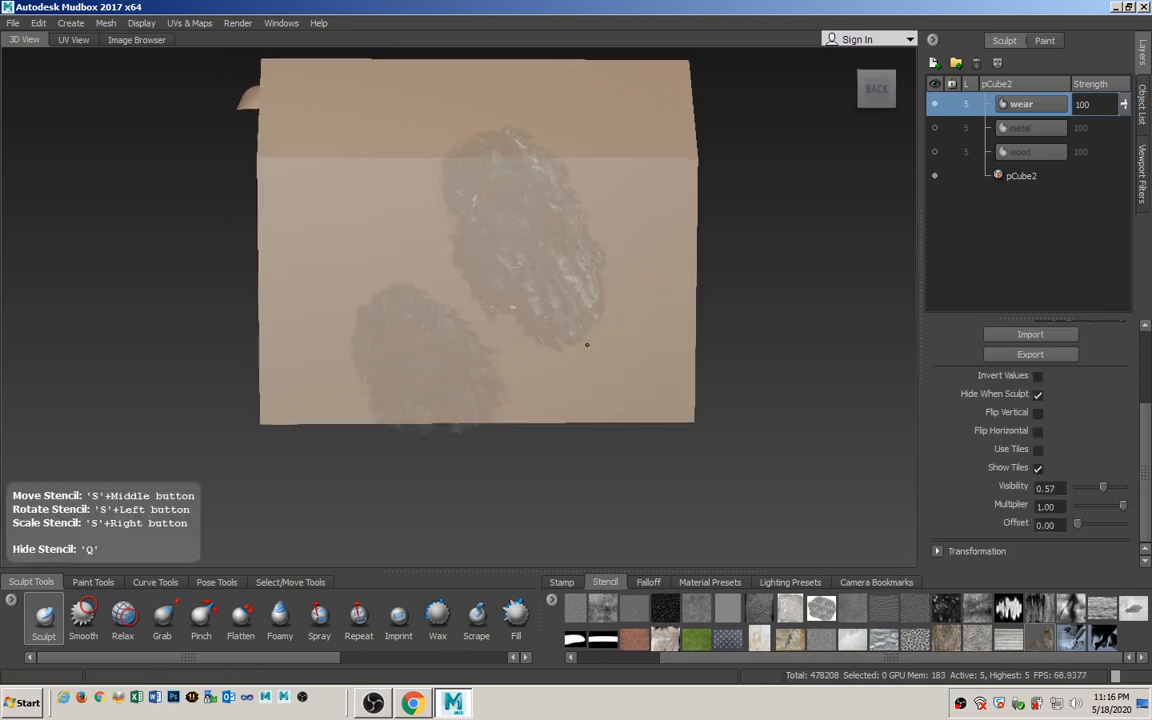
{"action": "mouse_move", "coordinate": [587, 345]}
{"action": "left_mouse_down", "text": "alt"}
{"action": "mouse_move", "coordinate": [553, 311]}
{"action": "mouse_move", "coordinate": [614, 339]}
{"action": "mouse_move", "coordinate": [601, 342]}
{"action": "mouse_move", "coordinate": [609, 324]}
{"action": "mouse_move", "coordinate": [598, 320]}
{"action": "left_mouse_up", "text": "alt"}
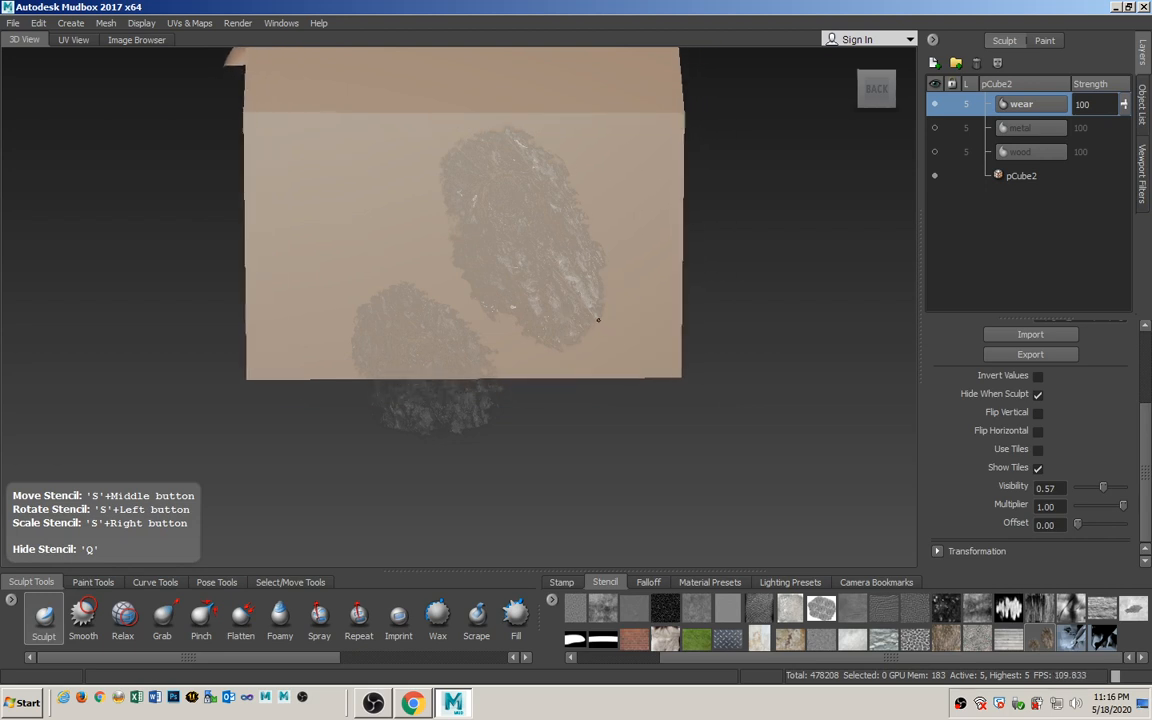
{"action": "middle_click_drag", "start_coordinate": [598, 320], "coordinate": [586, 320], "text": "alt"}
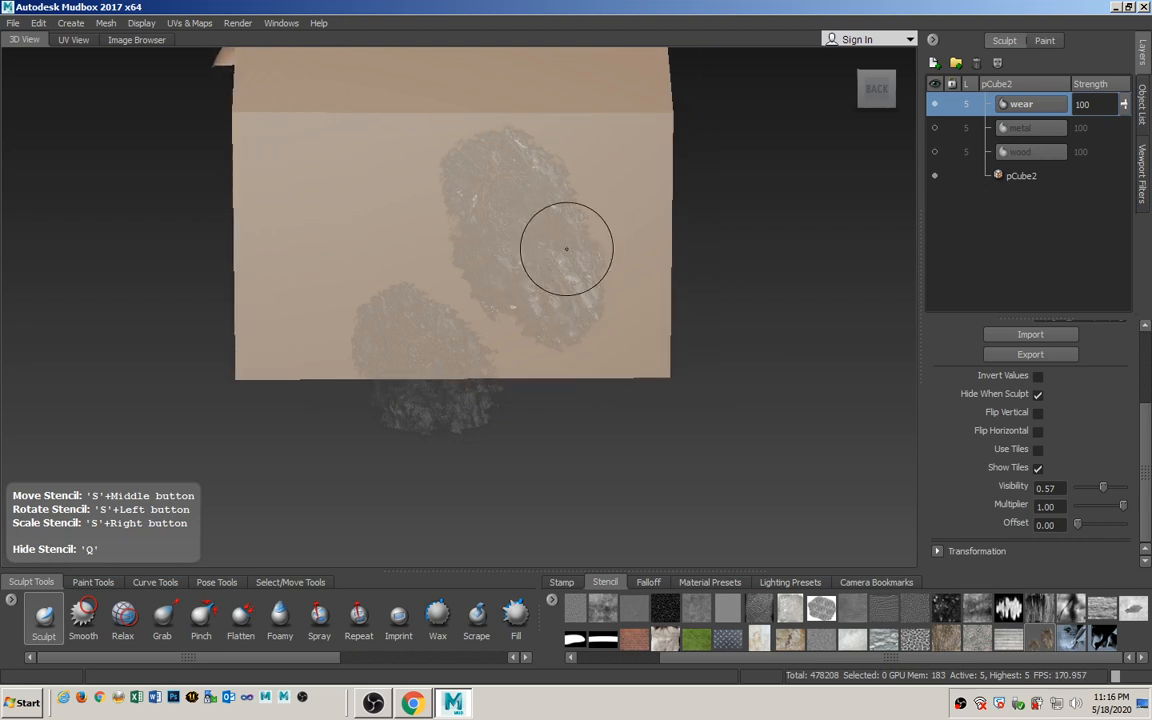
Sculpt the larger oval rough patch through the stencil onto the back side on the wear layer, then hide the stencil.
{"action": "mouse_move", "coordinate": [566, 249]}
{"action": "left_mouse_down"}
{"action": "mouse_move", "coordinate": [495, 185]}
{"action": "mouse_move", "coordinate": [520, 200]}
{"action": "mouse_move", "coordinate": [569, 327]}
{"action": "left_mouse_up"}
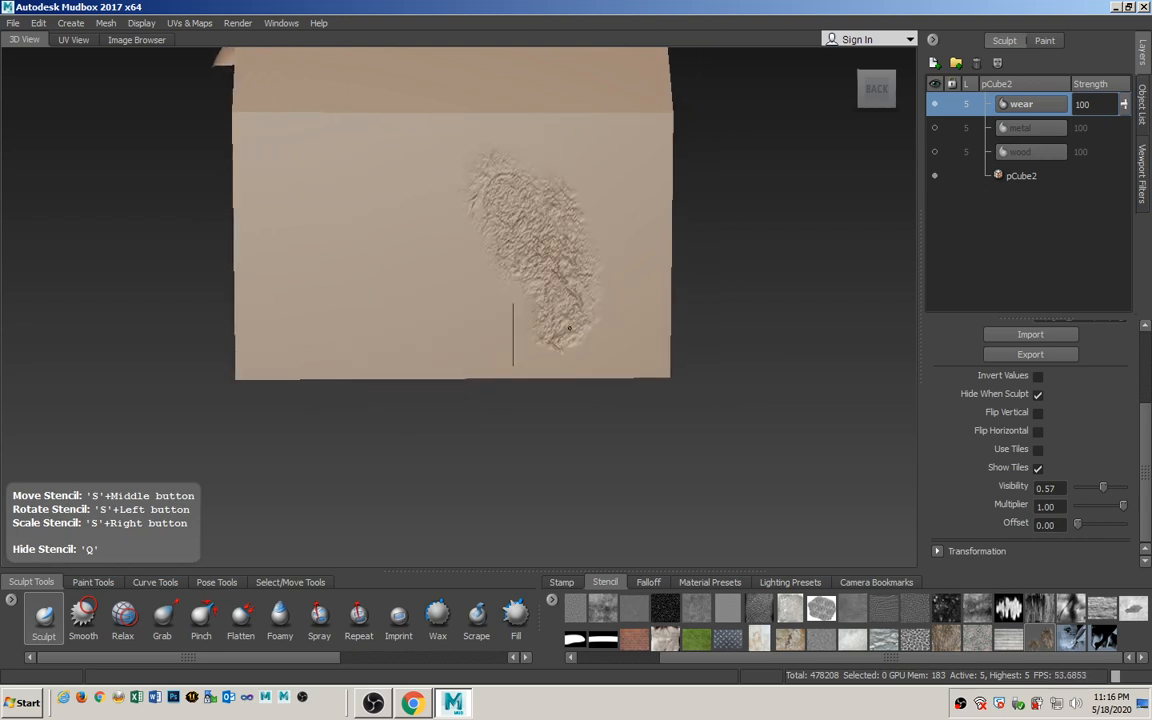
{"action": "mouse_move", "coordinate": [518, 272]}
{"action": "left_mouse_down"}
{"action": "mouse_move", "coordinate": [440, 190]}
{"action": "mouse_move", "coordinate": [539, 152]}
{"action": "left_mouse_up"}
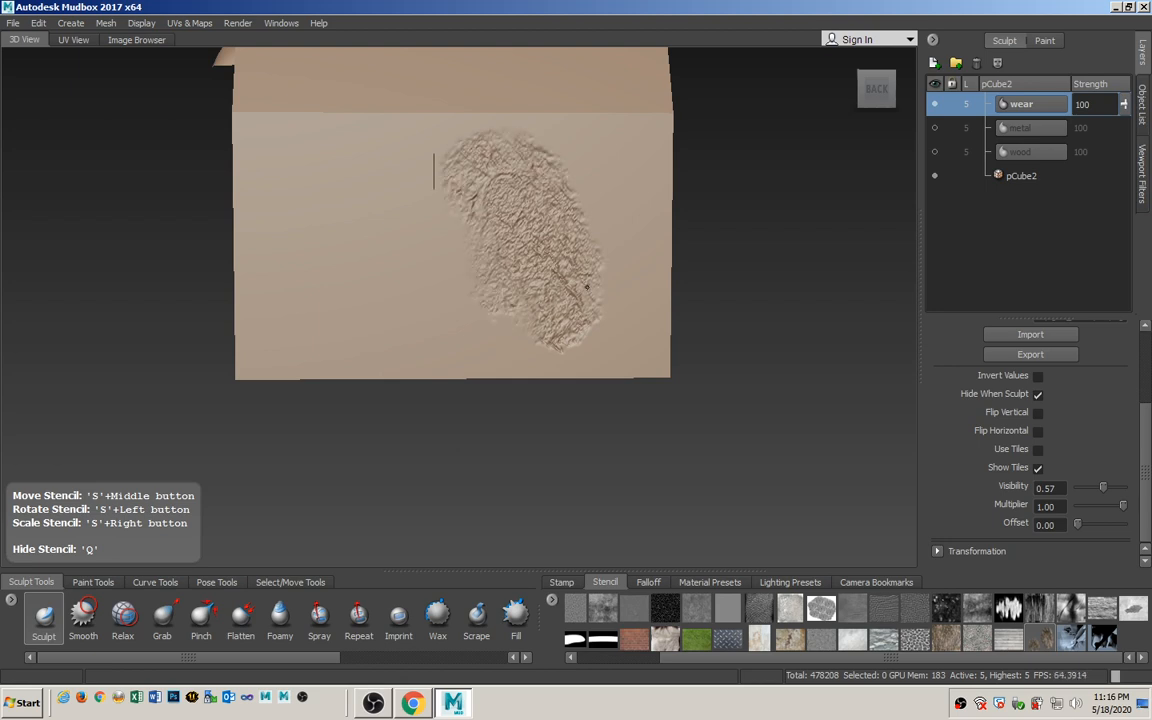
{"action": "left_click_drag", "start_coordinate": [586, 287], "coordinate": [600, 305]}
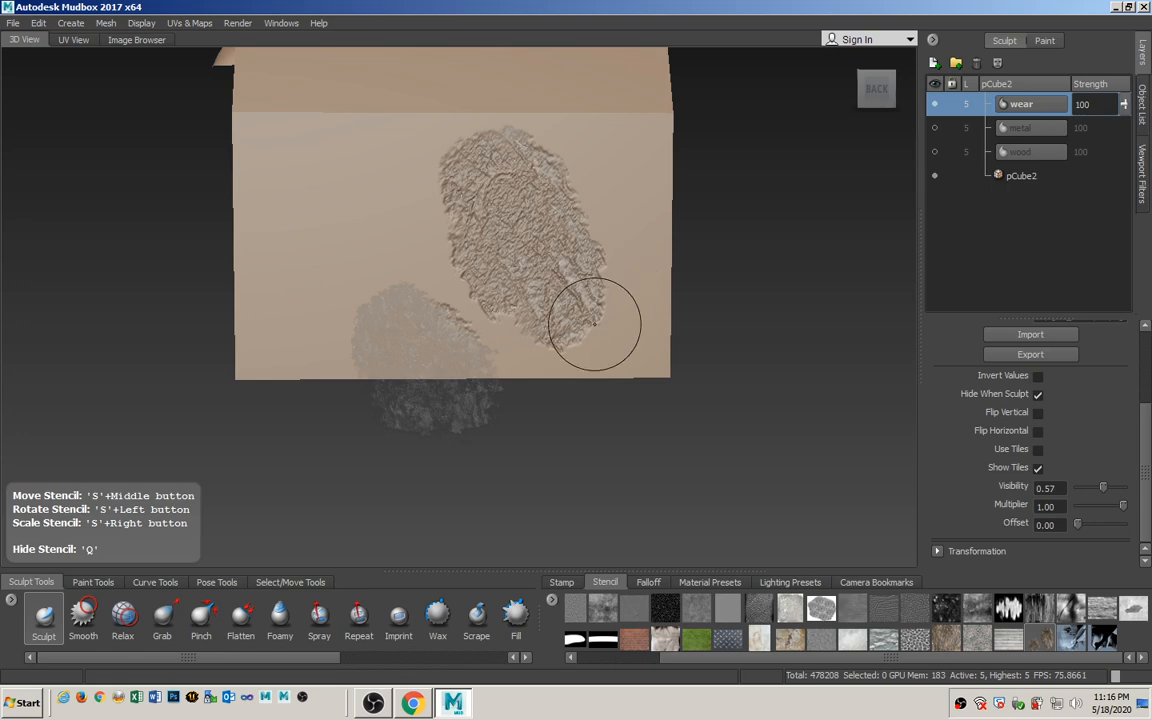
{"action": "key", "text": "q"}
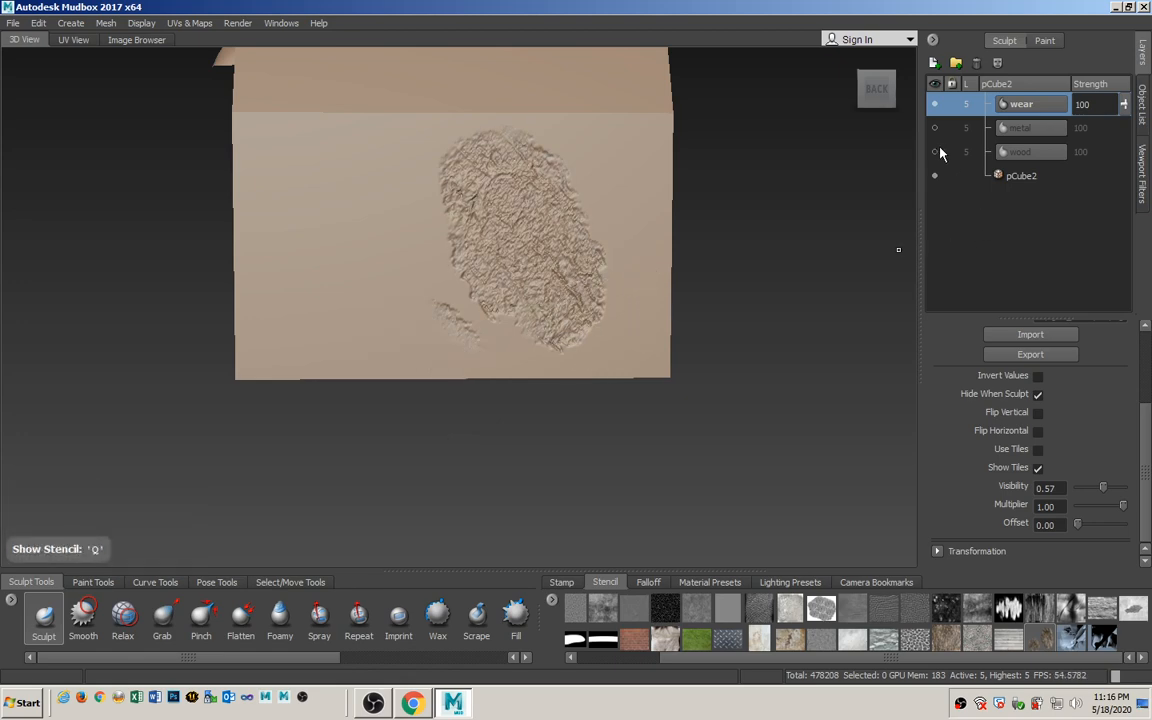
Show the wood and metal layers again and inspect the worn back side together with the whole toolbox.
{"action": "left_click", "coordinate": [934, 151]}
{"action": "left_click", "coordinate": [934, 127]}
{"action": "left_click_drag", "start_coordinate": [377, 373], "coordinate": [487, 396], "text": "alt"}
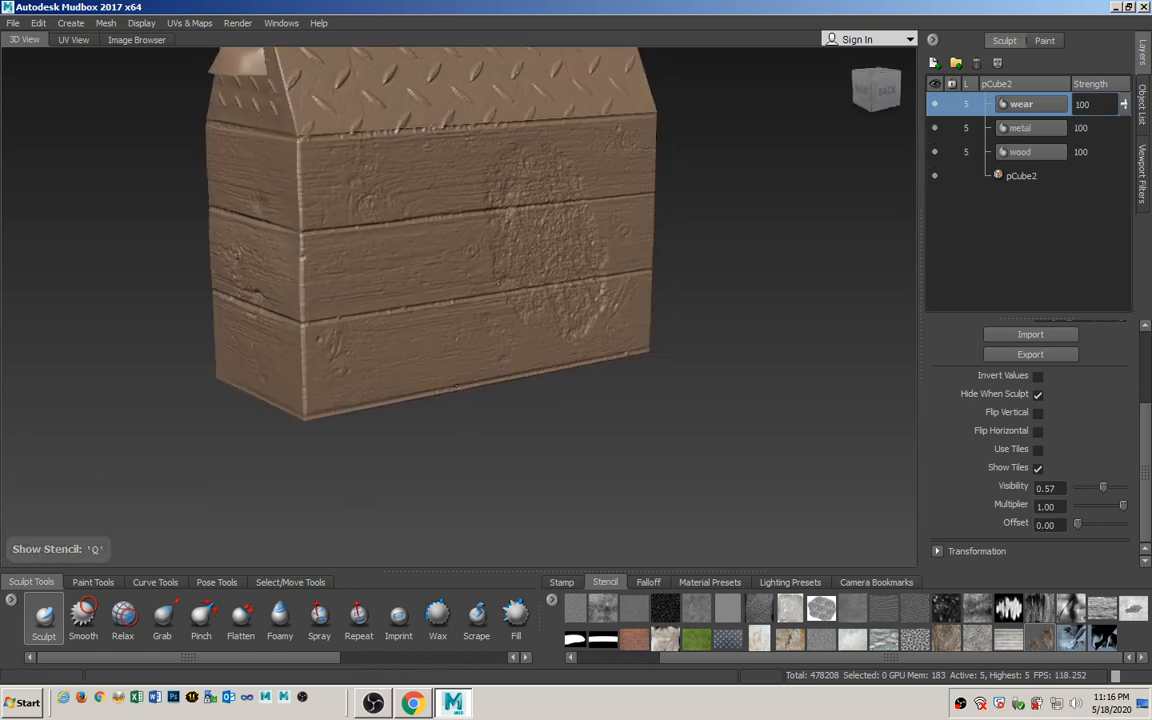
{"action": "right_click_drag", "start_coordinate": [487, 396], "coordinate": [470, 385], "text": "alt"}
{"action": "left_click_drag", "start_coordinate": [470, 385], "coordinate": [507, 363], "text": "alt"}
{"action": "middle_click_drag", "start_coordinate": [508, 363], "coordinate": [541, 404], "text": "alt"}
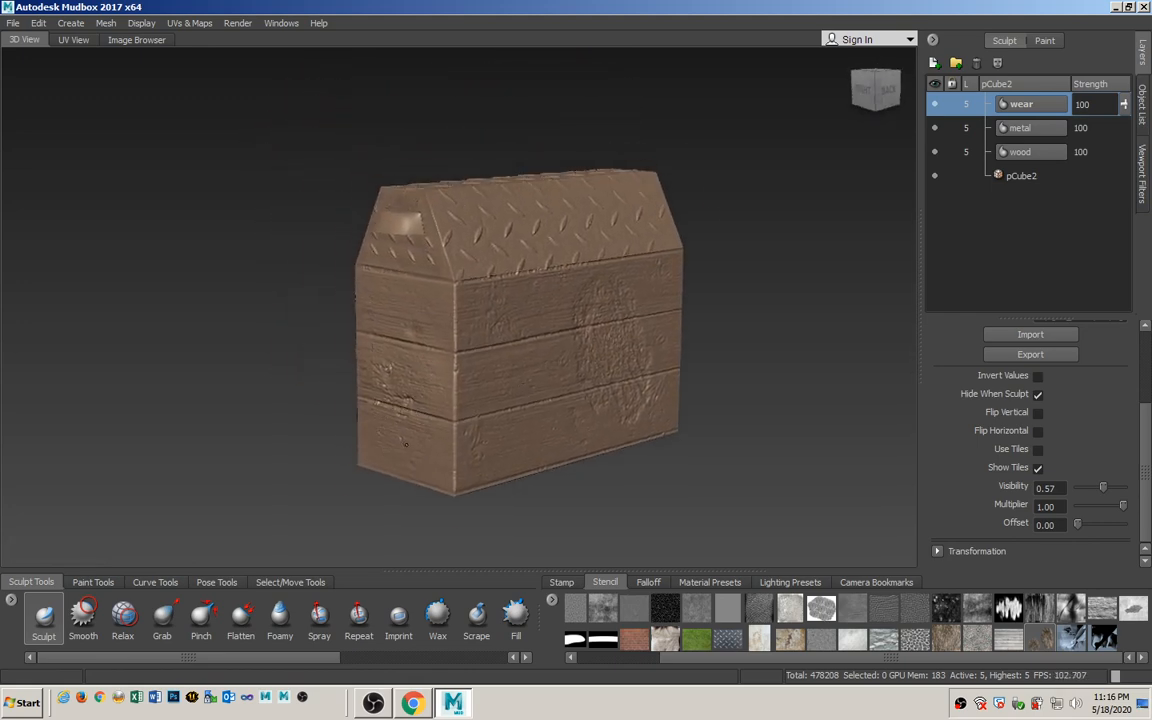
{"action": "right_click_drag", "start_coordinate": [541, 404], "coordinate": [485, 446], "text": "alt"}
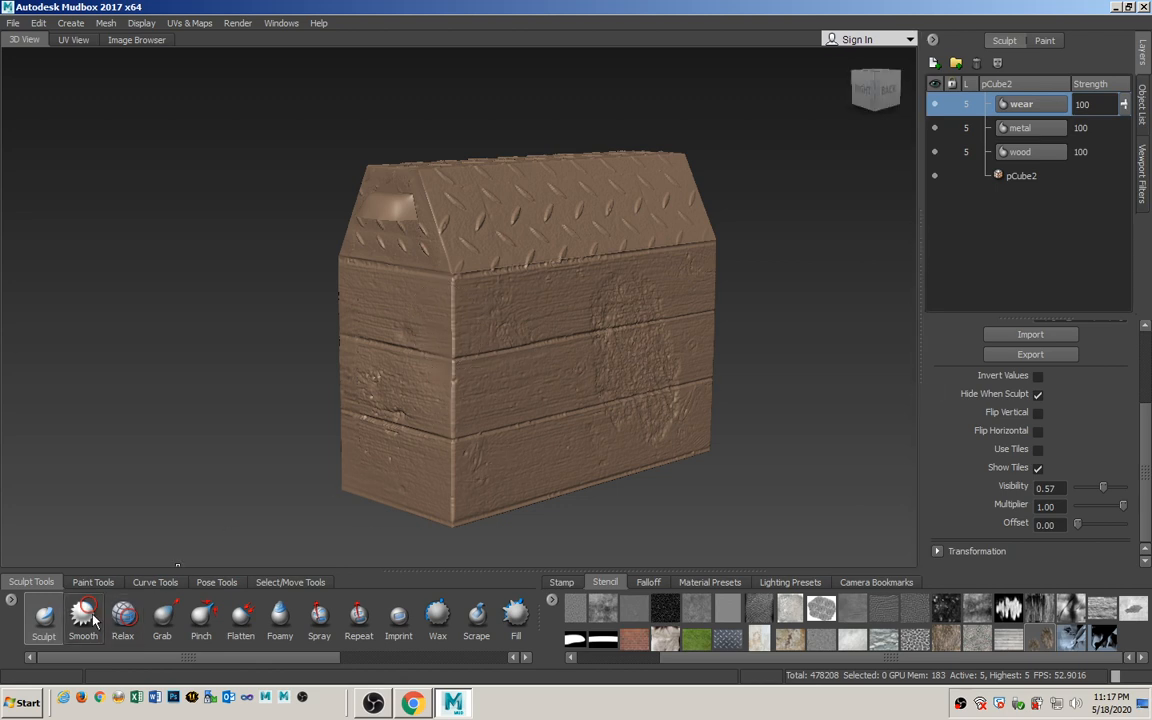
Examine the Sculpt tool's falloff curve and its Falloff based on Facing Angle settings.
{"action": "left_click", "coordinate": [41, 622]}
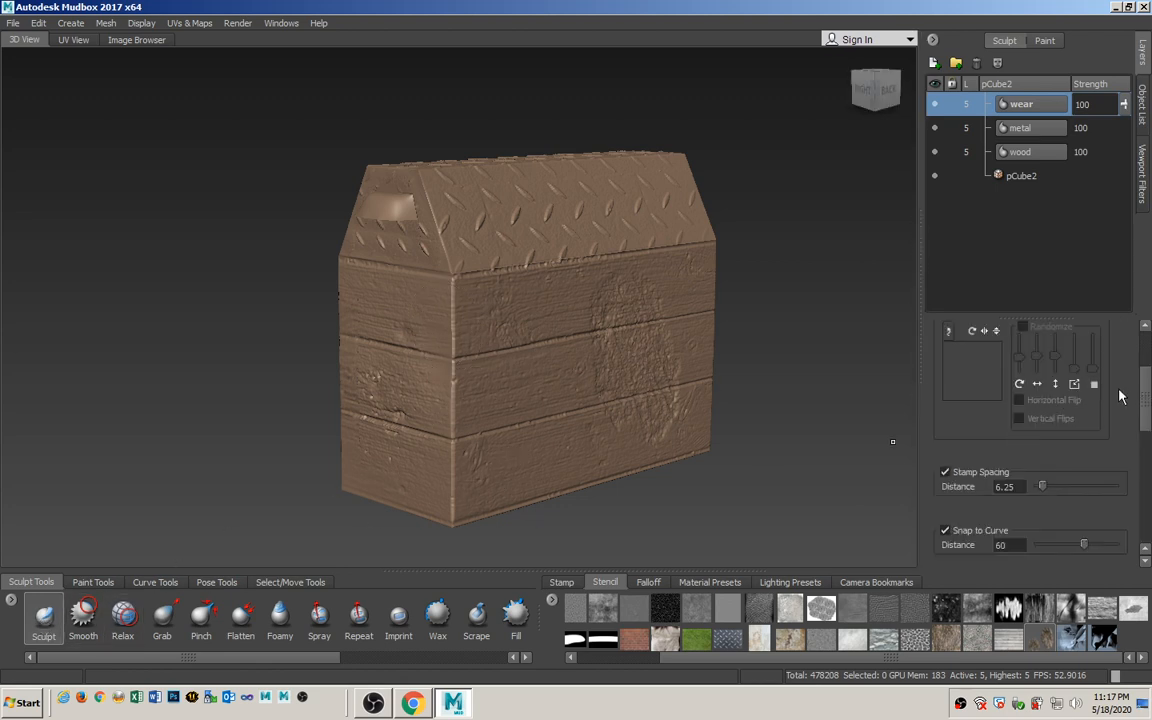
{"action": "scroll", "coordinate": [1146, 396], "scroll_direction": "down", "scroll_amount": 5}
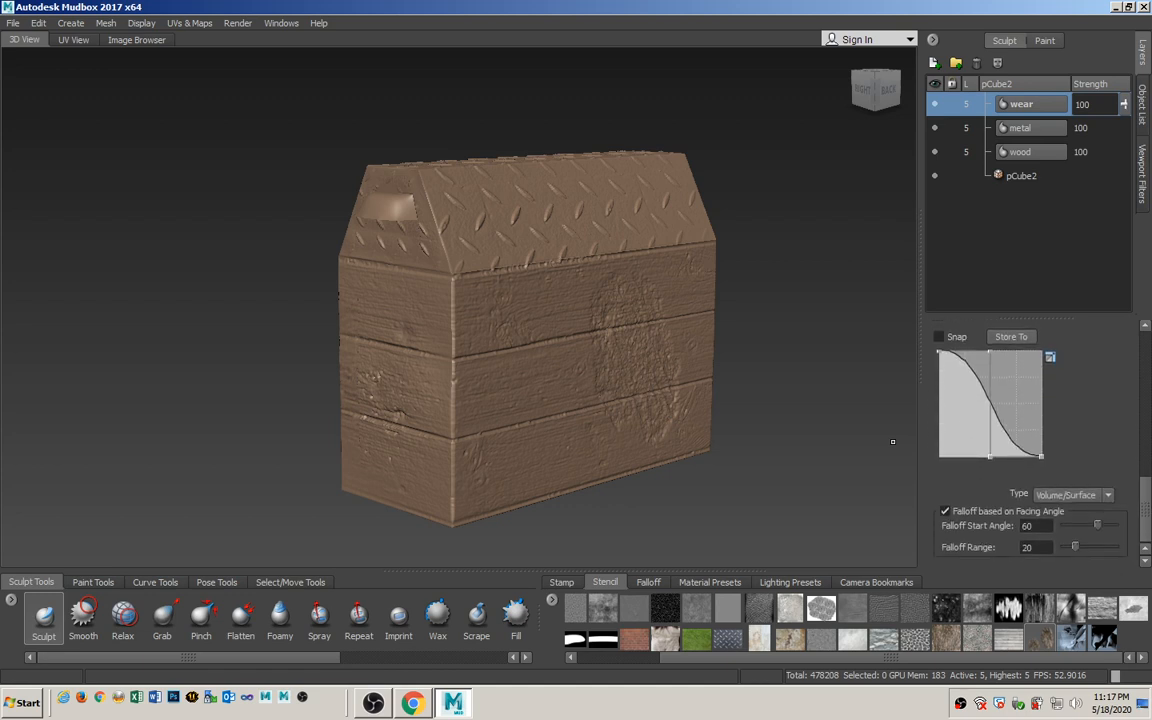
{"action": "left_click", "coordinate": [945, 512]}
{"action": "mouse_move", "coordinate": [440, 285]}
{"action": "left_mouse_down", "text": "alt"}
{"action": "mouse_move", "coordinate": [520, 300]}
{"action": "mouse_move", "coordinate": [480, 325]}
{"action": "mouse_move", "coordinate": [526, 345]}
{"action": "mouse_move", "coordinate": [560, 336]}
{"action": "mouse_move", "coordinate": [550, 330]}
{"action": "left_mouse_up", "text": "alt"}
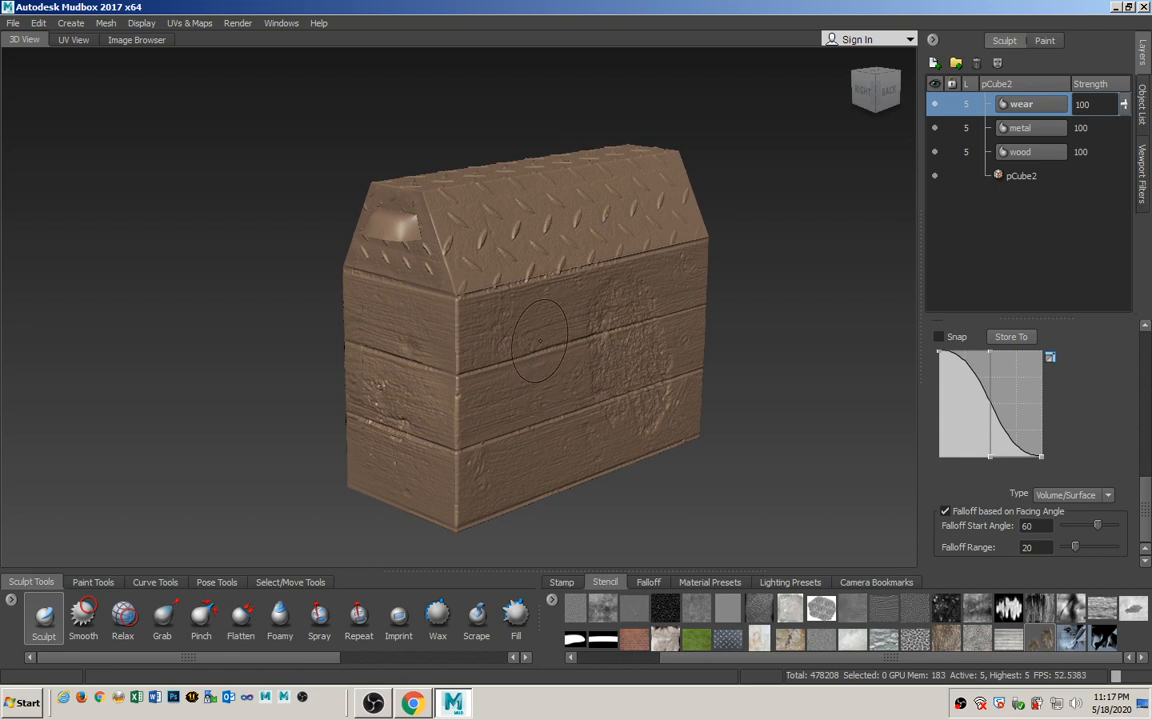
{"action": "left_click_drag", "start_coordinate": [522, 336], "coordinate": [512, 332], "text": "alt"}
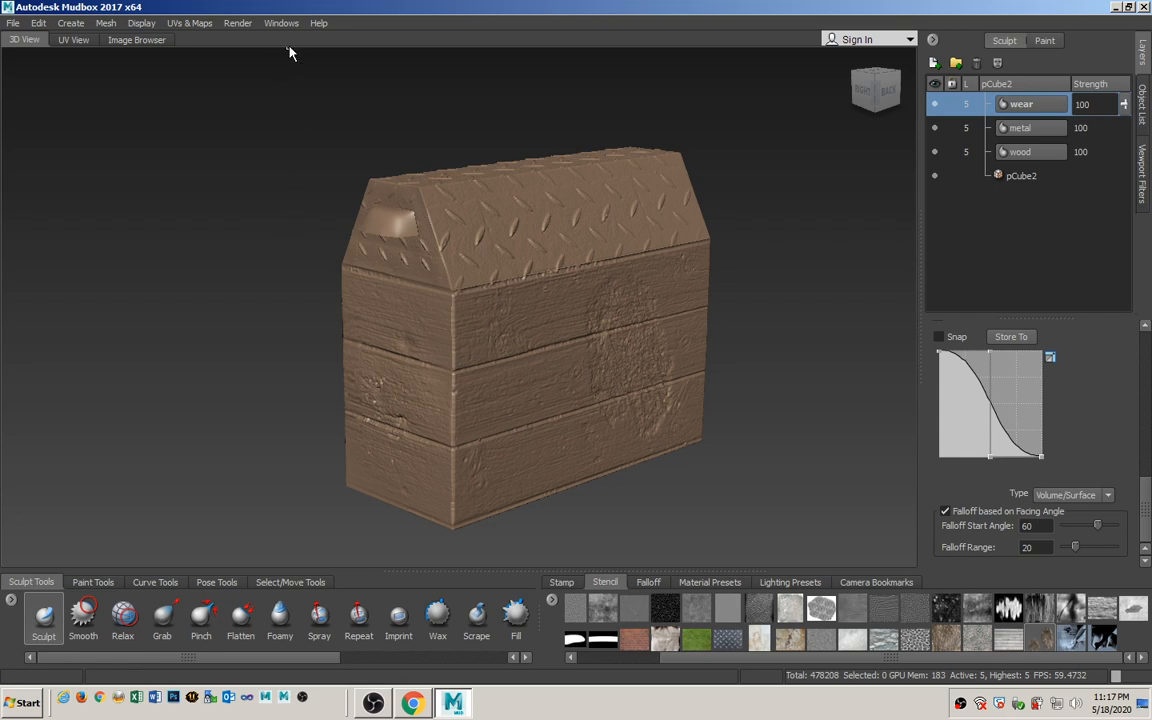
Review the scene's object list and the FBX import options in the preferences, including Import Materials And Textures.
{"action": "left_click", "coordinate": [1141, 102]}
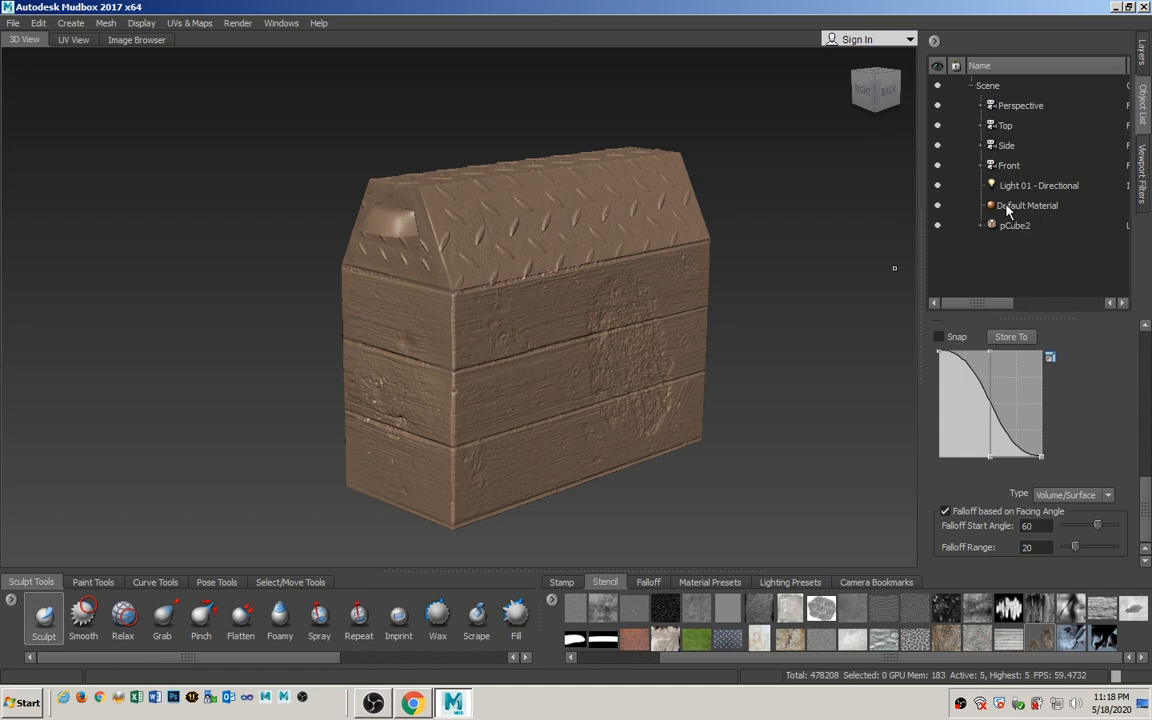
{"action": "left_click", "coordinate": [281, 23]}
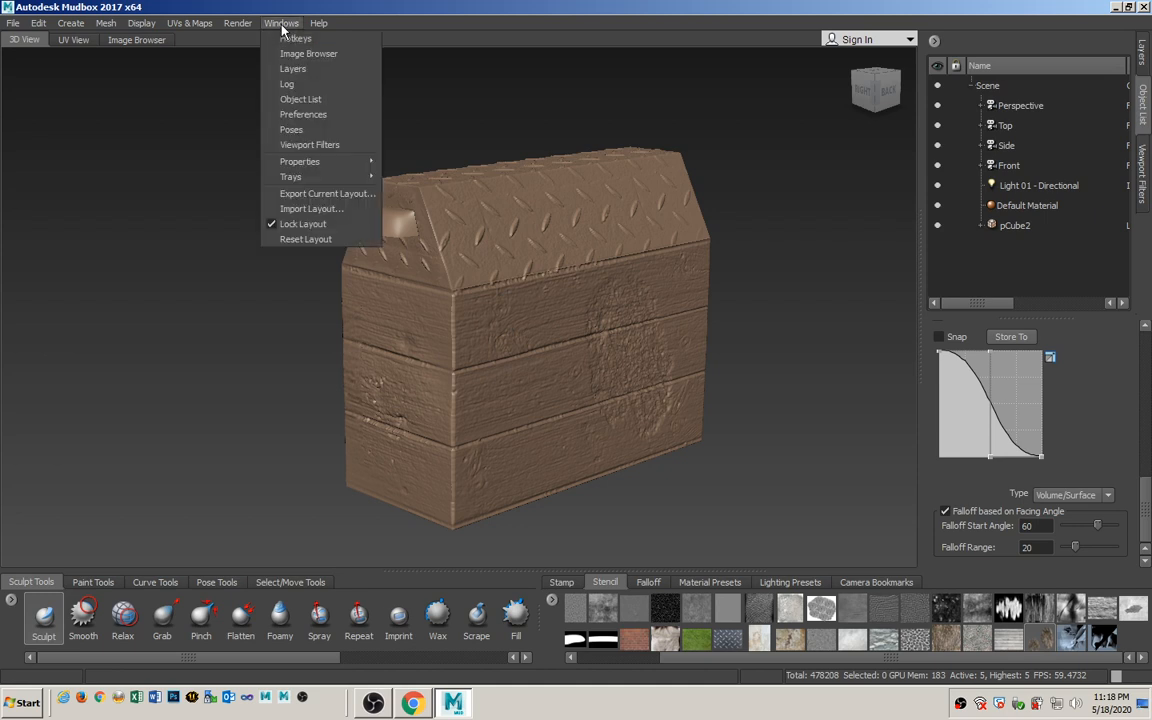
{"action": "left_click", "coordinate": [301, 115]}
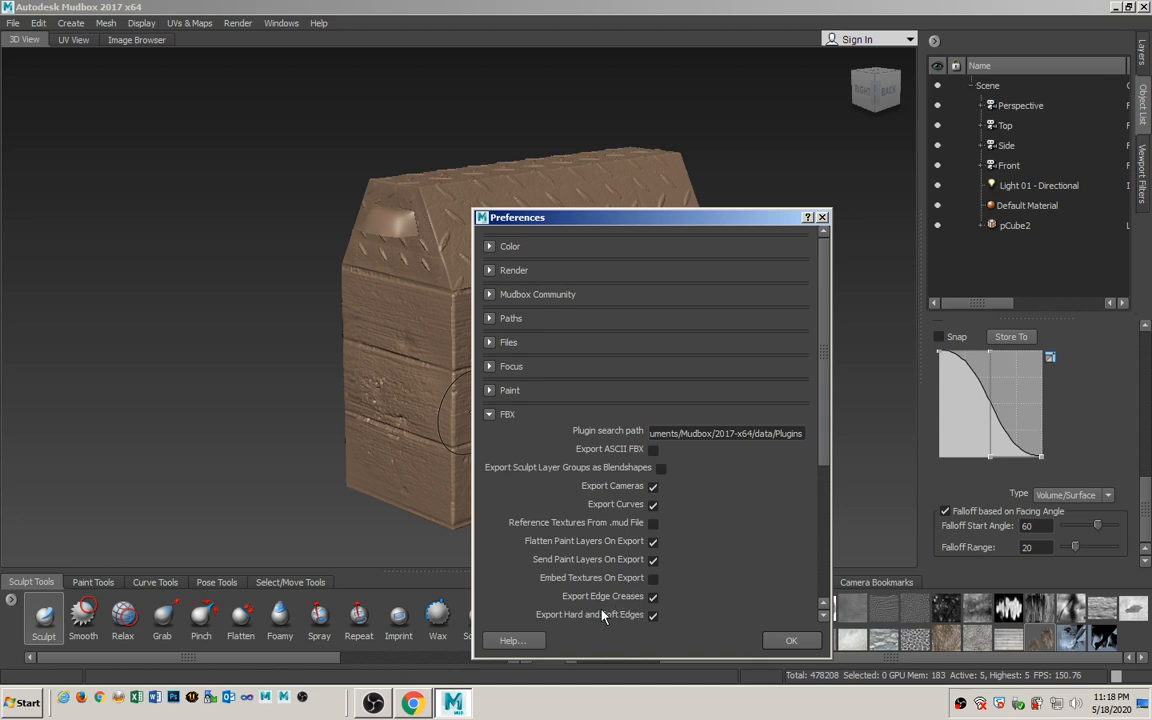
{"action": "scroll", "coordinate": [597, 596], "scroll_direction": "down", "scroll_amount": 2}
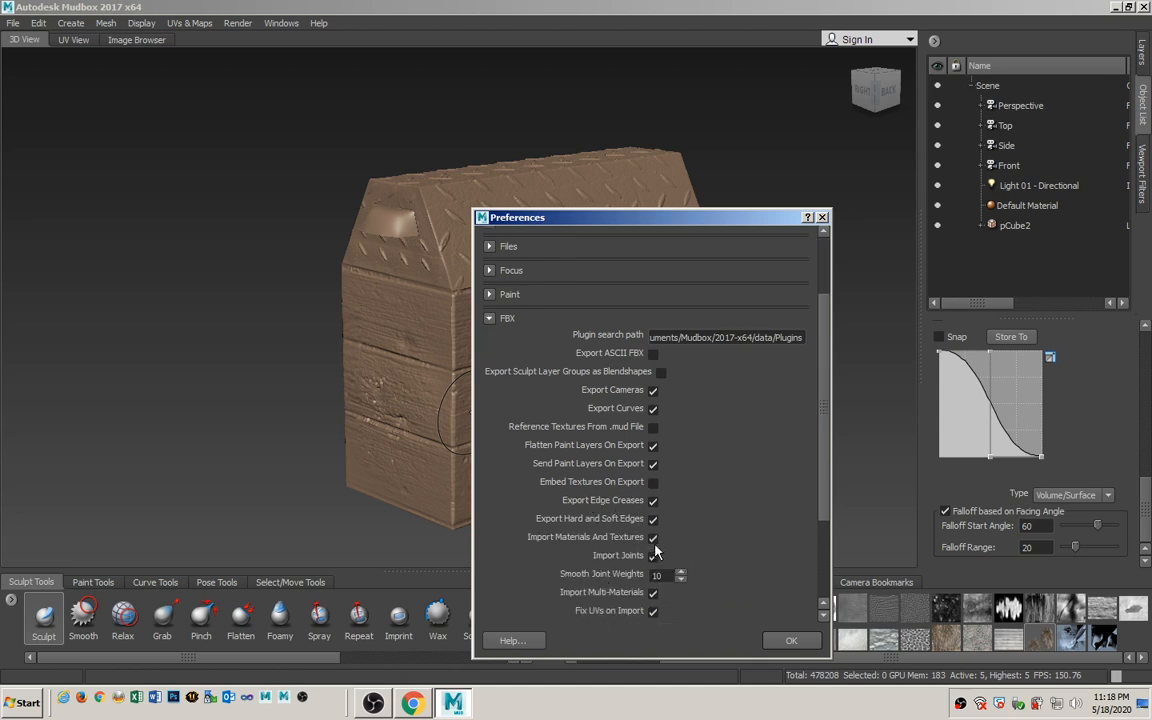
{"action": "left_click", "coordinate": [788, 641]}
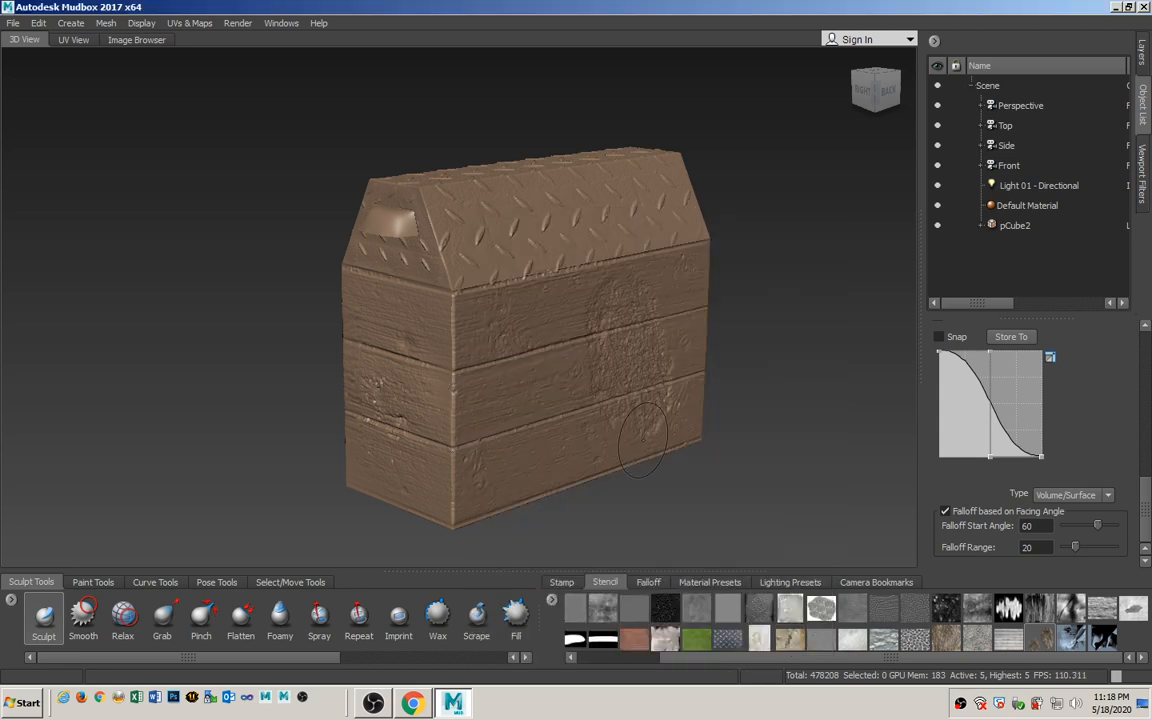
Import tool_box_Game.fbx from the PTex_Project scenes folder into the scene.
{"action": "left_click", "coordinate": [13, 23]}
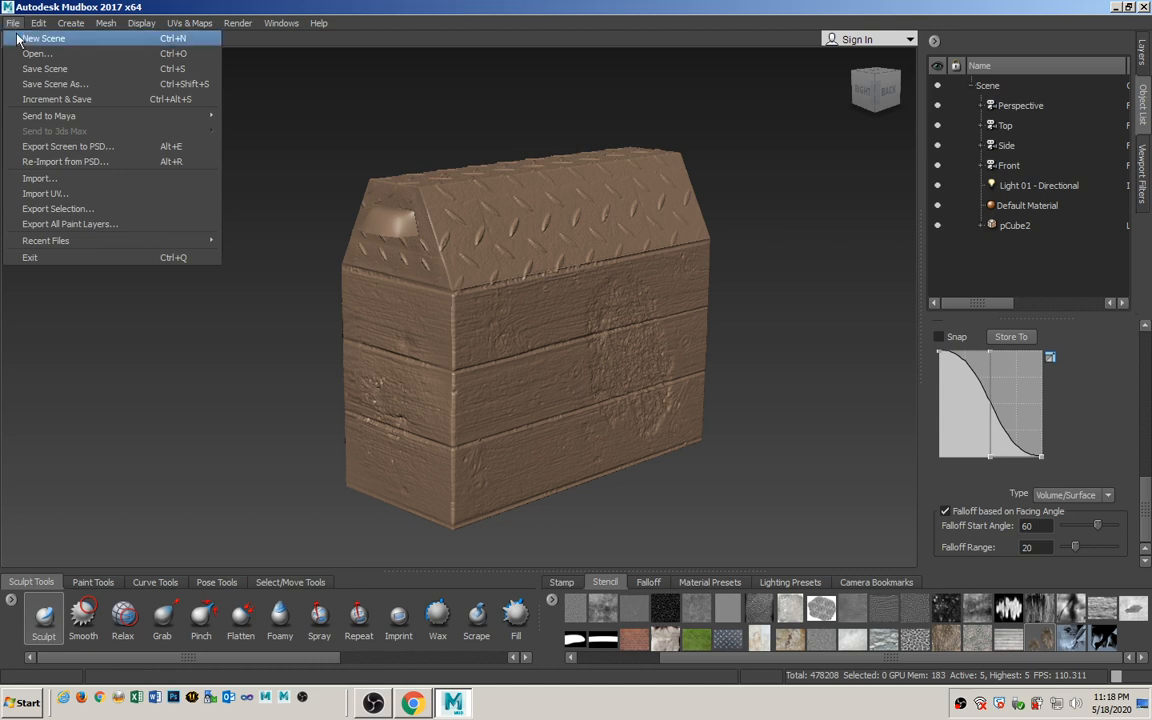
{"action": "left_click", "coordinate": [60, 180]}
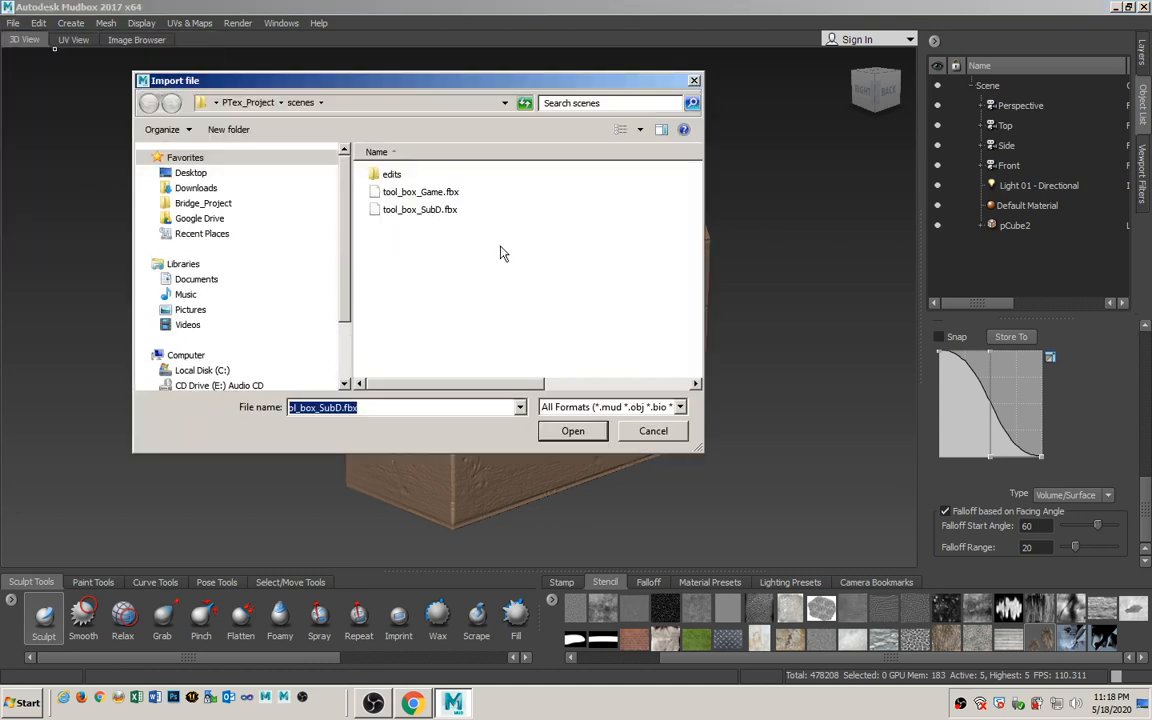
{"action": "left_click", "coordinate": [426, 191]}
{"action": "left_click", "coordinate": [572, 431]}
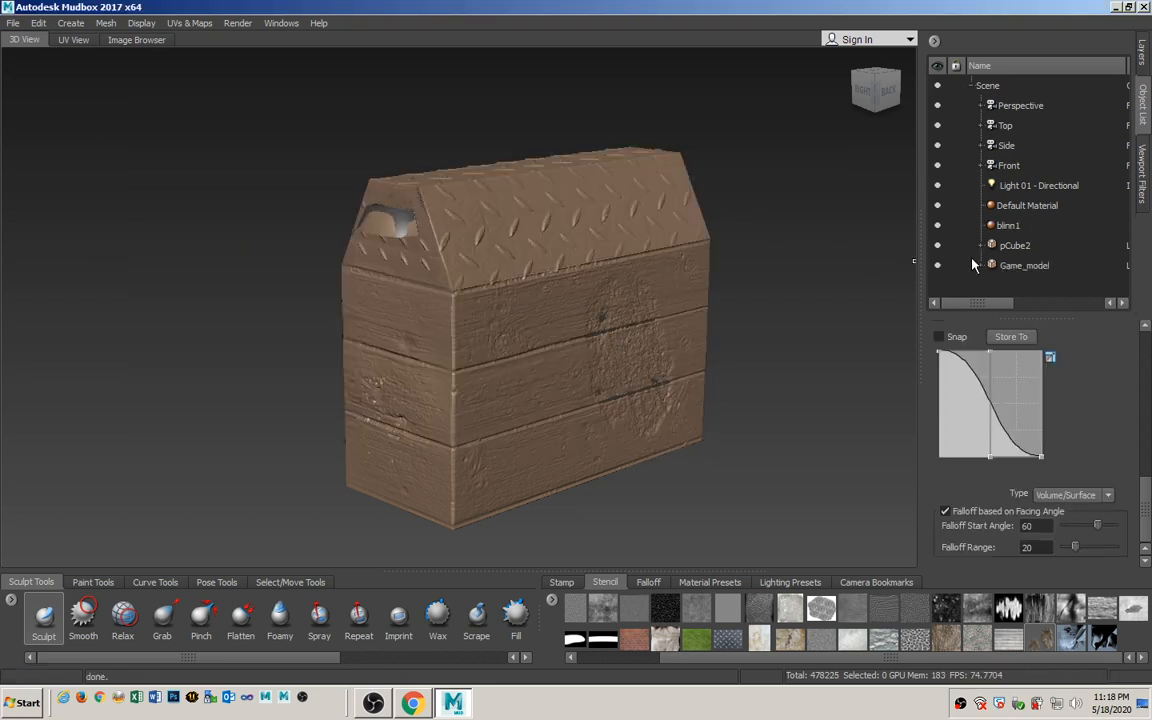
Examine the blinn1 material and the imported game model with pCube2 temporarily hidden.
{"action": "left_click", "coordinate": [1020, 210]}
{"action": "left_click", "coordinate": [1020, 228]}
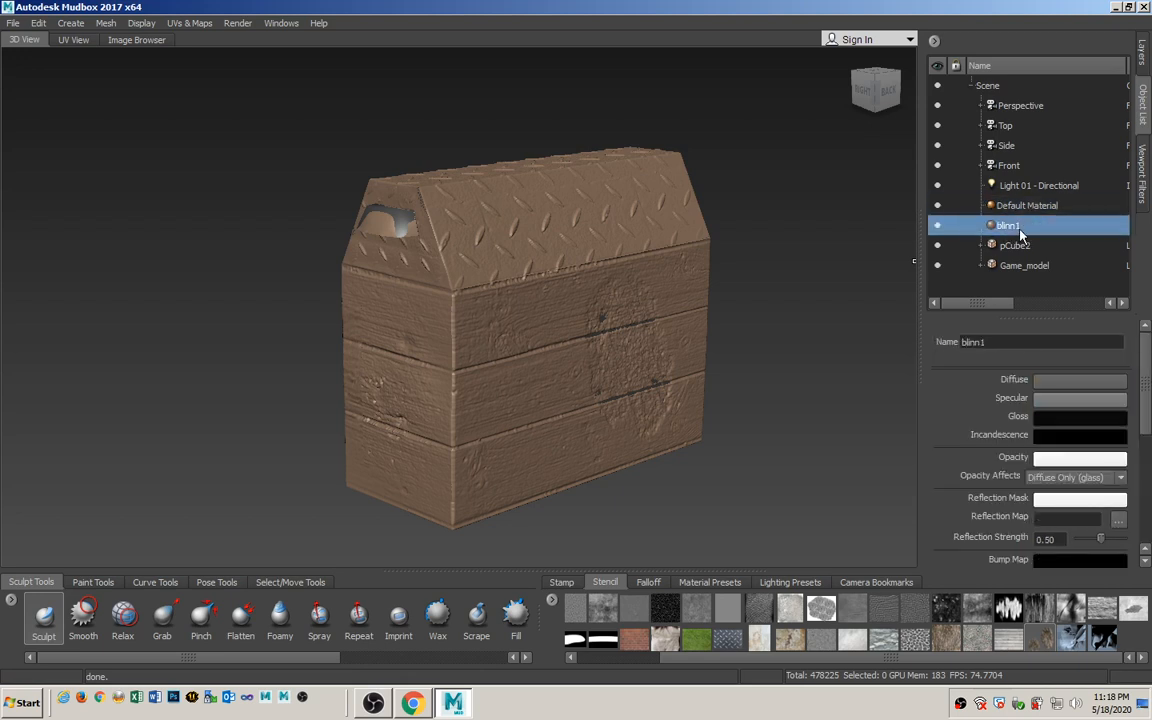
{"action": "left_click", "coordinate": [938, 246]}
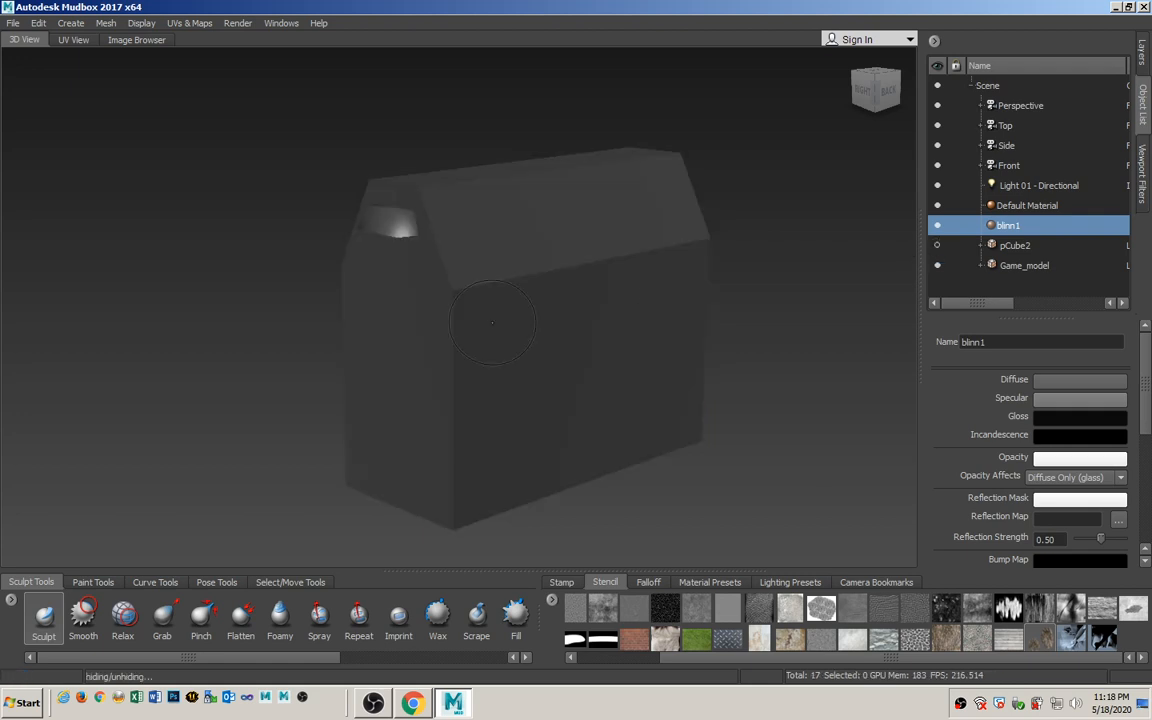
{"action": "left_click_drag", "start_coordinate": [491, 322], "coordinate": [792, 297], "text": "alt"}
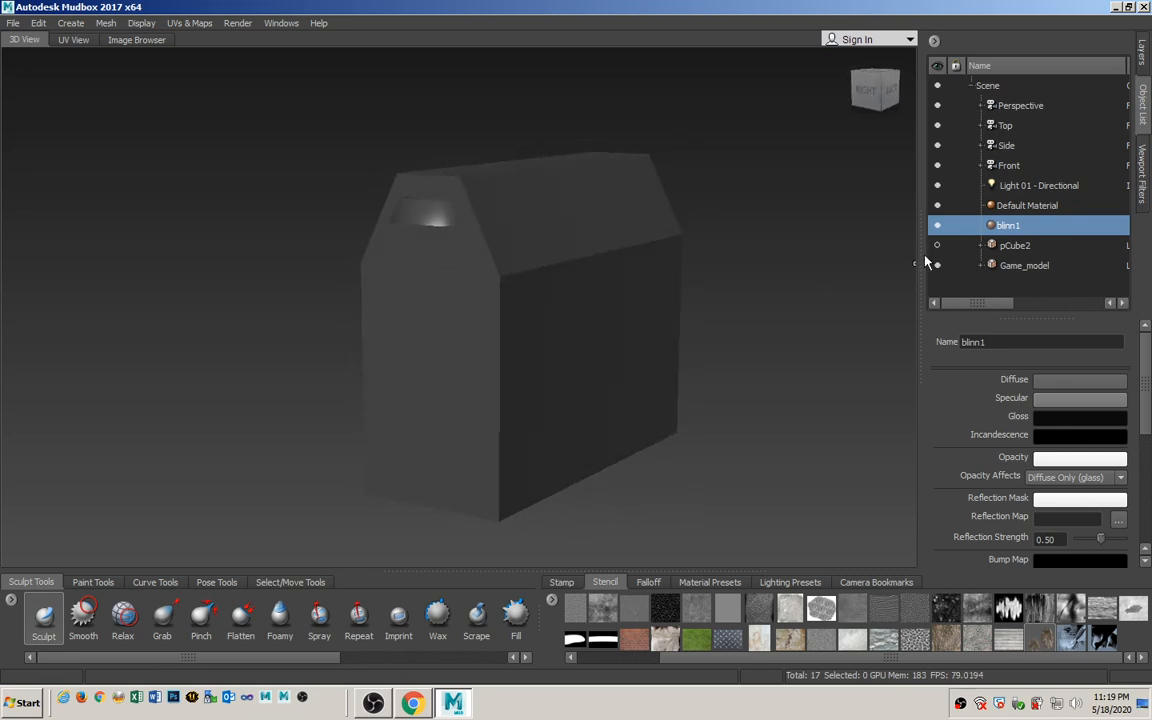
{"action": "left_click", "coordinate": [937, 246]}
Rename the sculpted pCube2 object as High_Poly and hide Game_model.
{"action": "left_click", "coordinate": [1015, 246]}
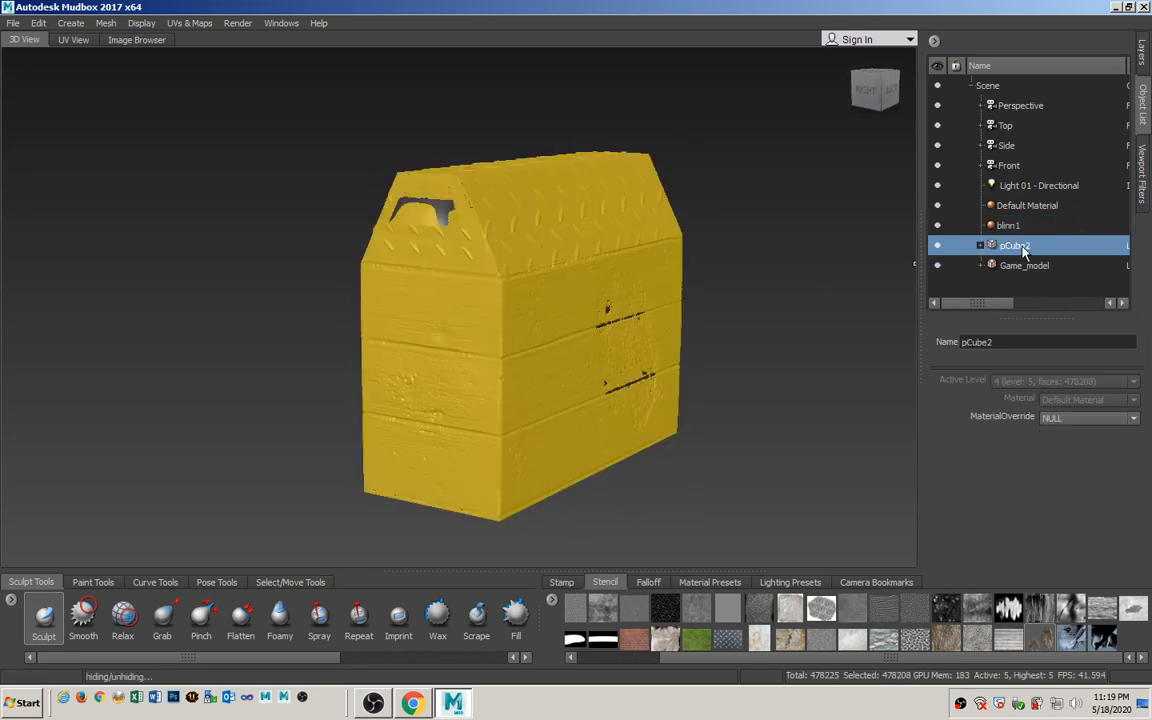
{"action": "right_click", "coordinate": [1015, 246]}
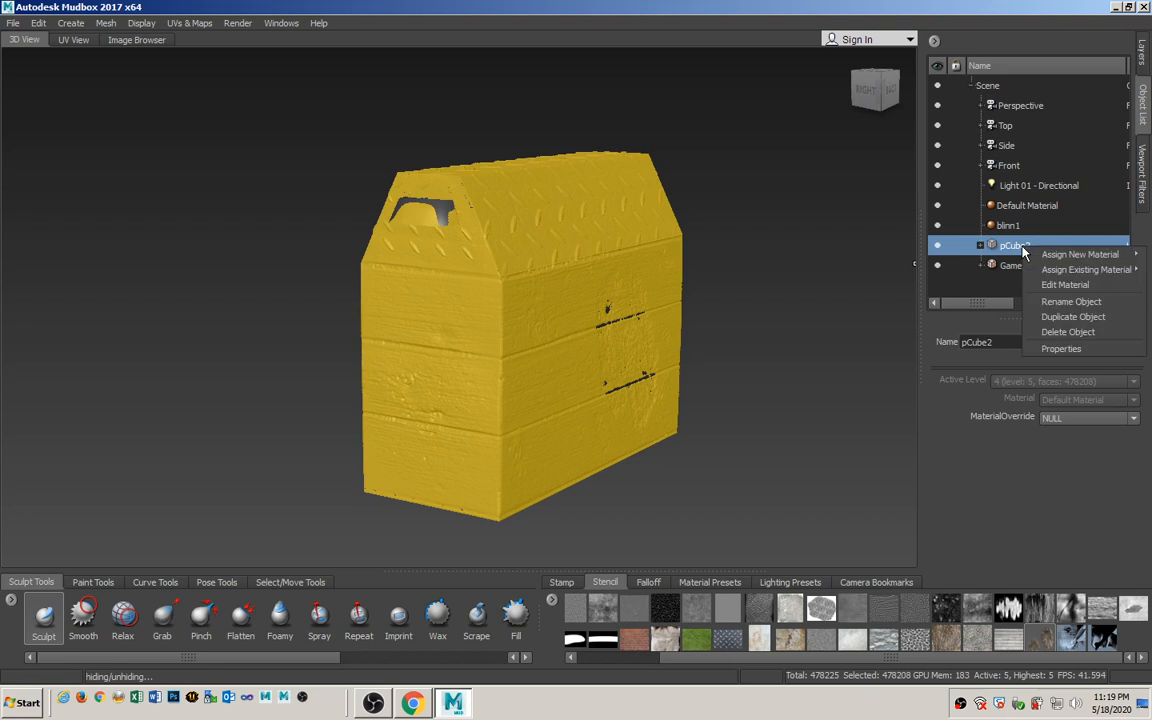
{"action": "left_click", "coordinate": [1080, 301]}
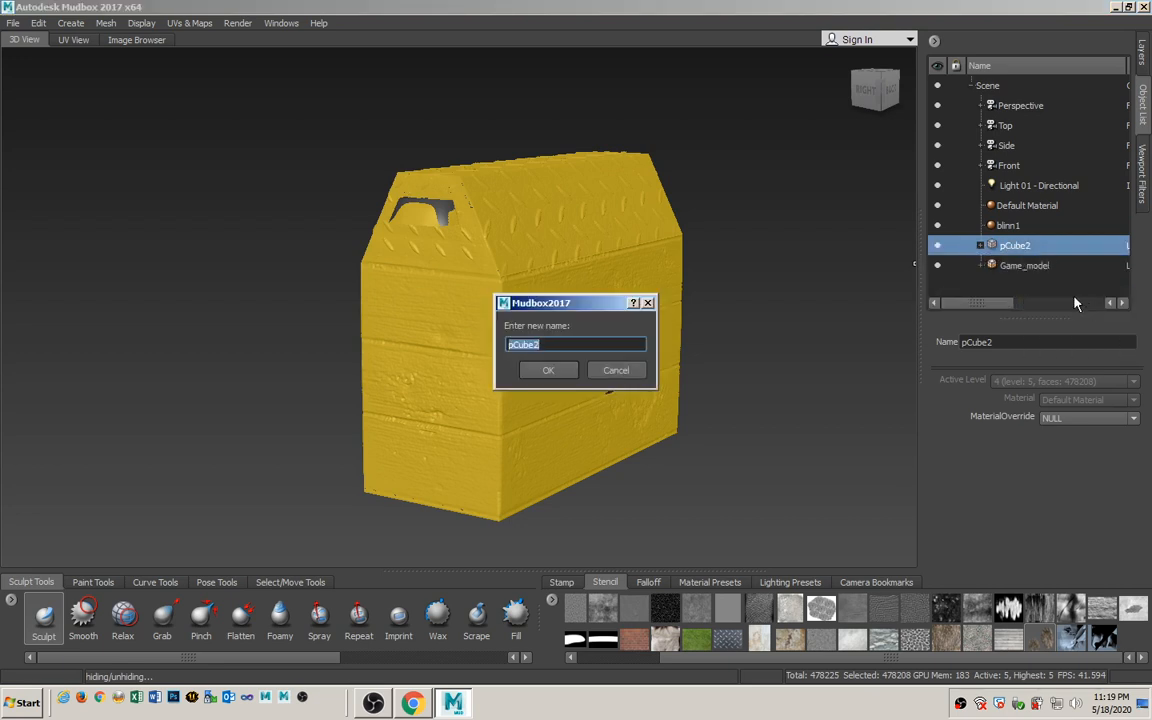
{"action": "type", "text": "High_Poly"}
{"action": "key", "text": "Return"}
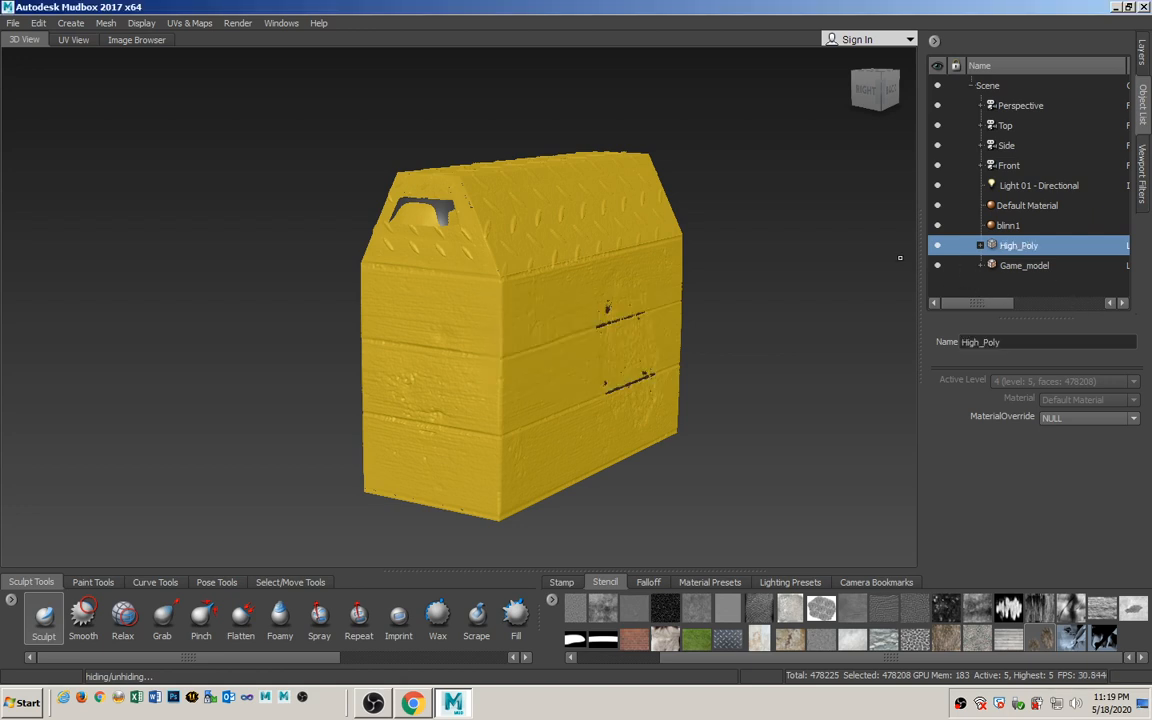
{"action": "left_click_drag", "start_coordinate": [746, 355], "coordinate": [724, 347], "text": "alt"}
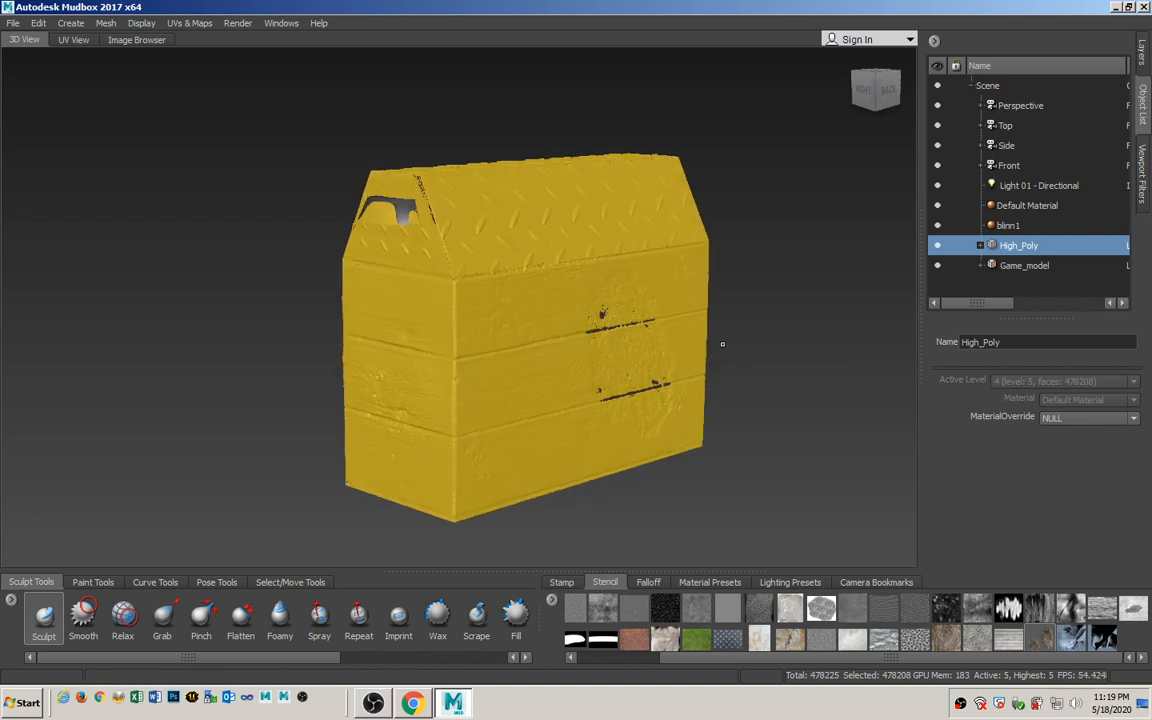
{"action": "left_click", "coordinate": [937, 266]}
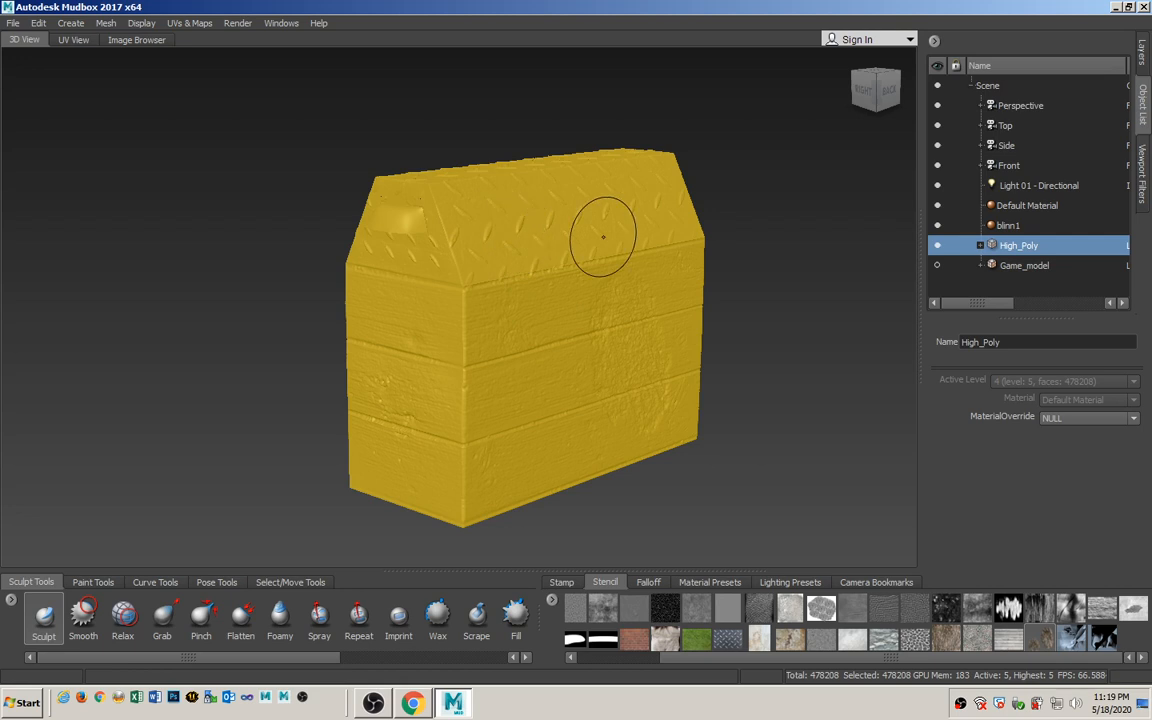
Lower High_Poly to subdivision level 0 and prepare its mesh for PTEX painting with PTEX Setup.
{"action": "key", "text": "Page_Down"}
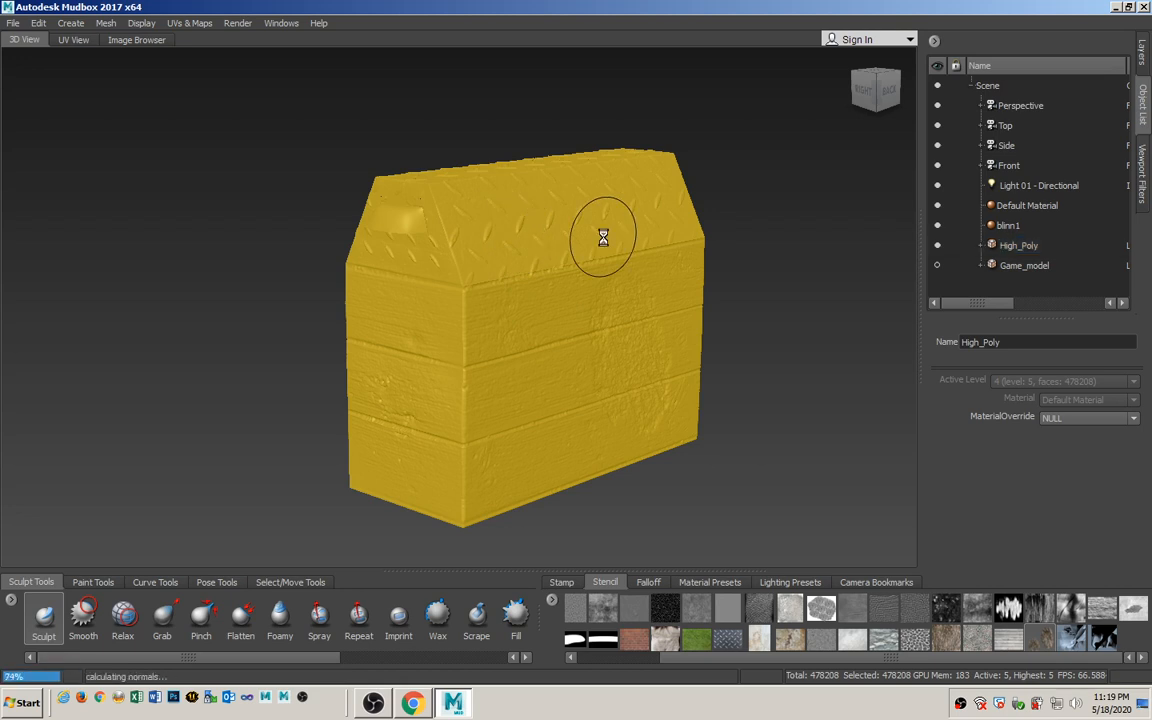
{"action": "key", "text": "Page_Down"}
{"action": "key", "text": "Page_Down"}
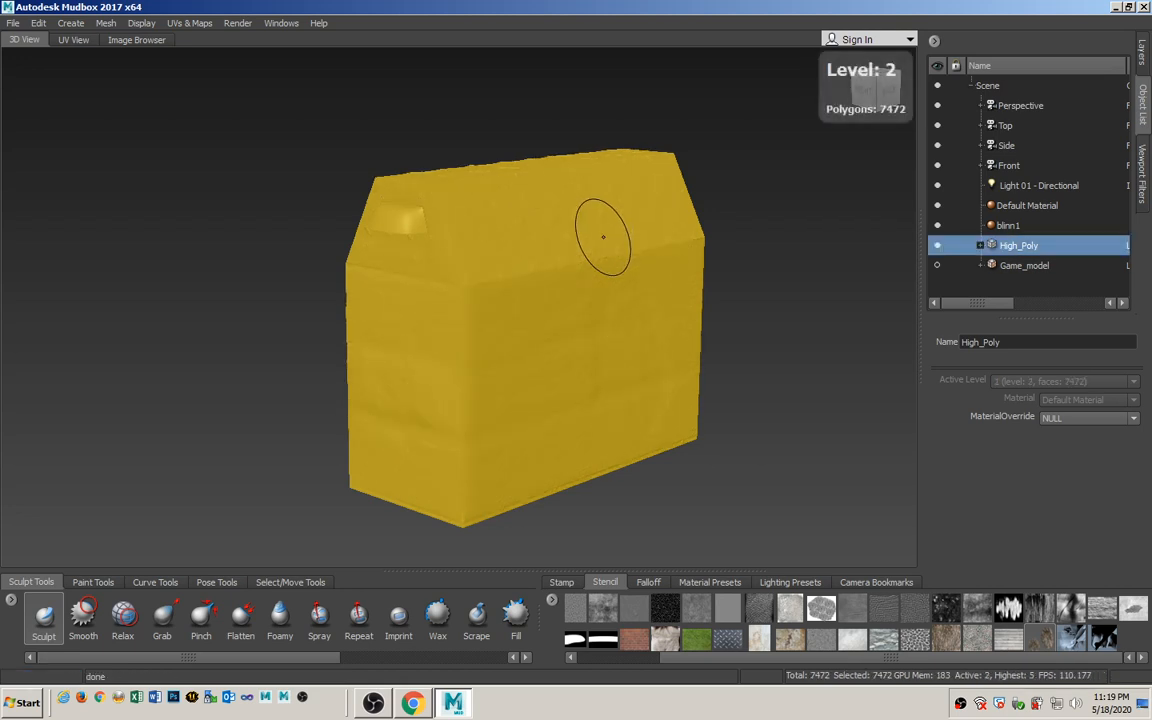
{"action": "key", "text": "Page_Down"}
{"action": "key", "text": "Page_Down"}
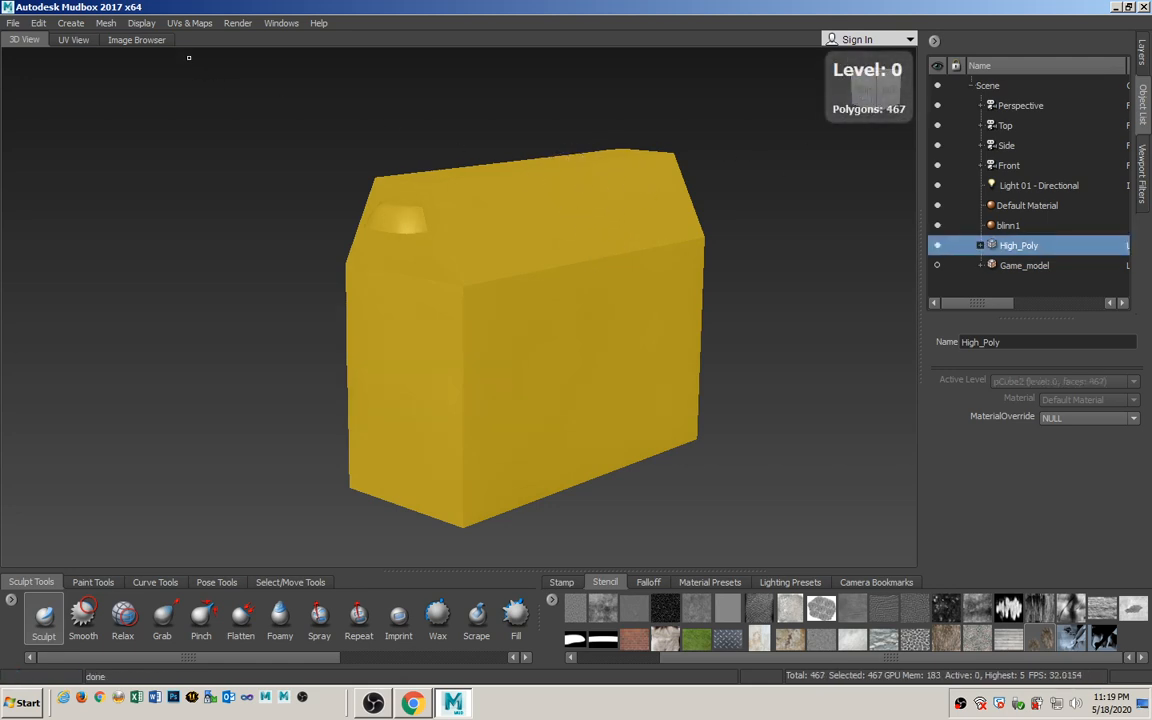
{"action": "left_click", "coordinate": [192, 23]}
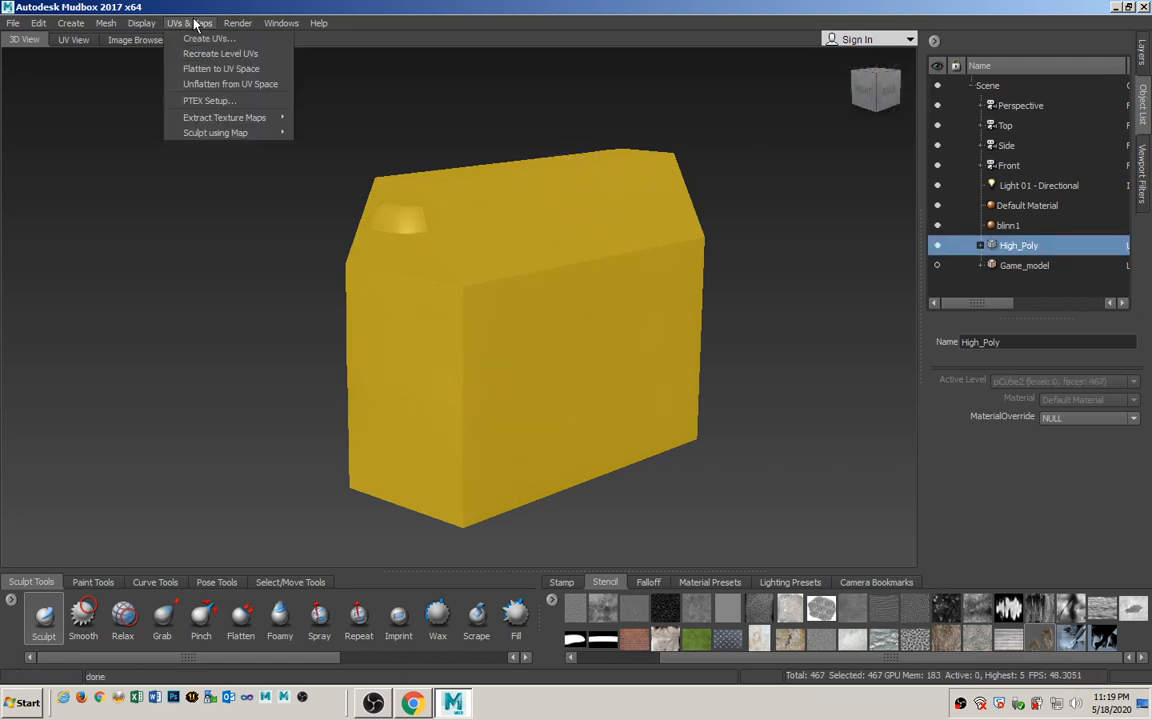
{"action": "left_click", "coordinate": [241, 102]}
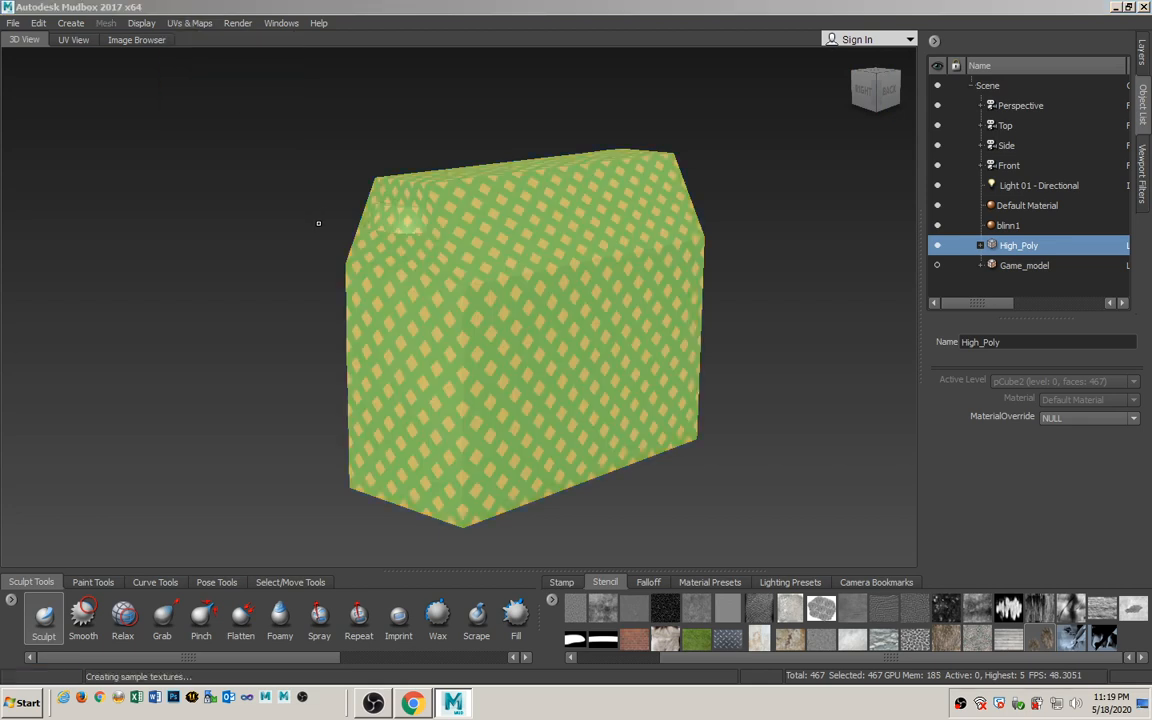
{"action": "mouse_move", "coordinate": [535, 380]}
{"action": "left_mouse_down", "text": "alt"}
{"action": "mouse_move", "coordinate": [589, 386]}
{"action": "mouse_move", "coordinate": [570, 330]}
{"action": "mouse_move", "coordinate": [550, 404]}
{"action": "mouse_move", "coordinate": [522, 401]}
{"action": "mouse_move", "coordinate": [553, 378]}
{"action": "mouse_move", "coordinate": [522, 378]}
{"action": "left_mouse_up", "text": "alt"}
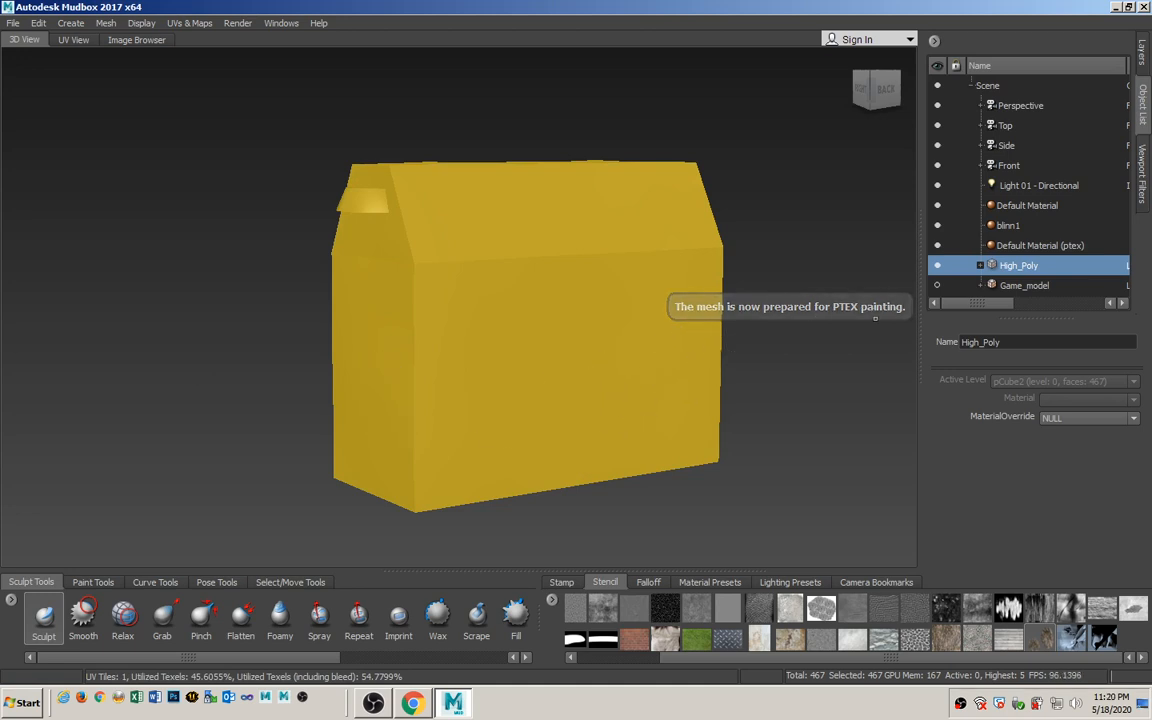
{"action": "left_click_drag", "start_coordinate": [564, 340], "coordinate": [596, 341], "text": "alt"}
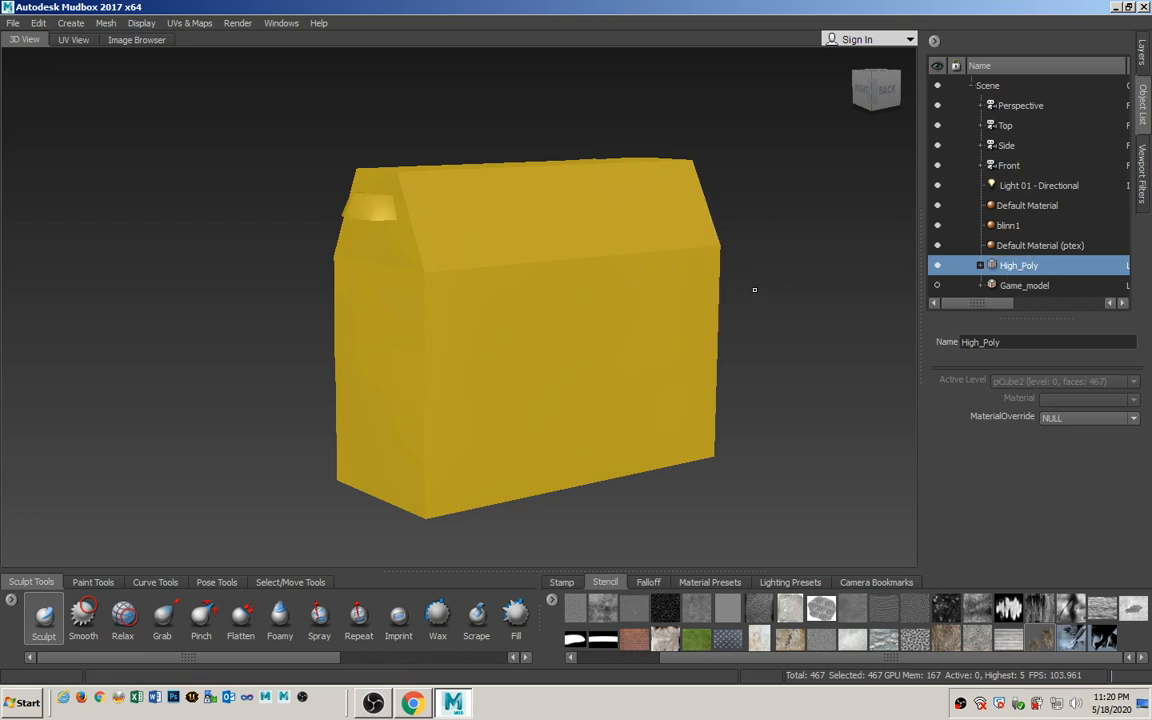
Create a paint layer named color on High_Poly, saved as Ptex file [8 bit Integer, RGBA] in the Diffuse channel.
{"action": "left_click", "coordinate": [1143, 60]}
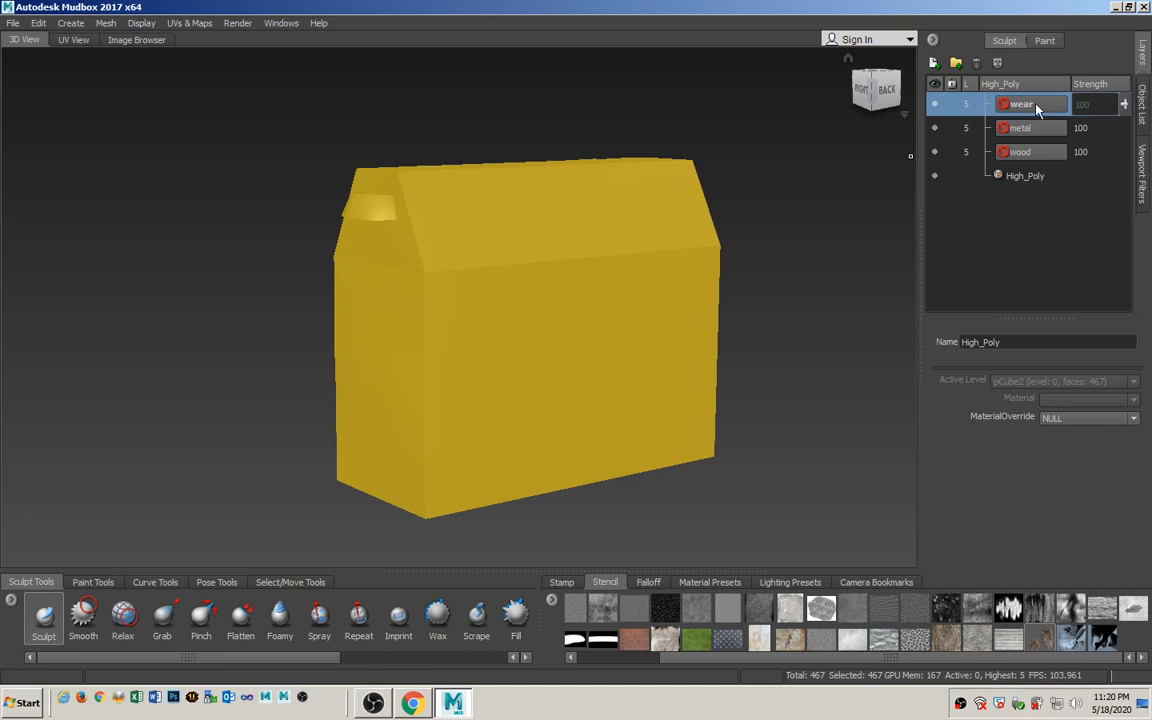
{"action": "left_click", "coordinate": [1142, 101]}
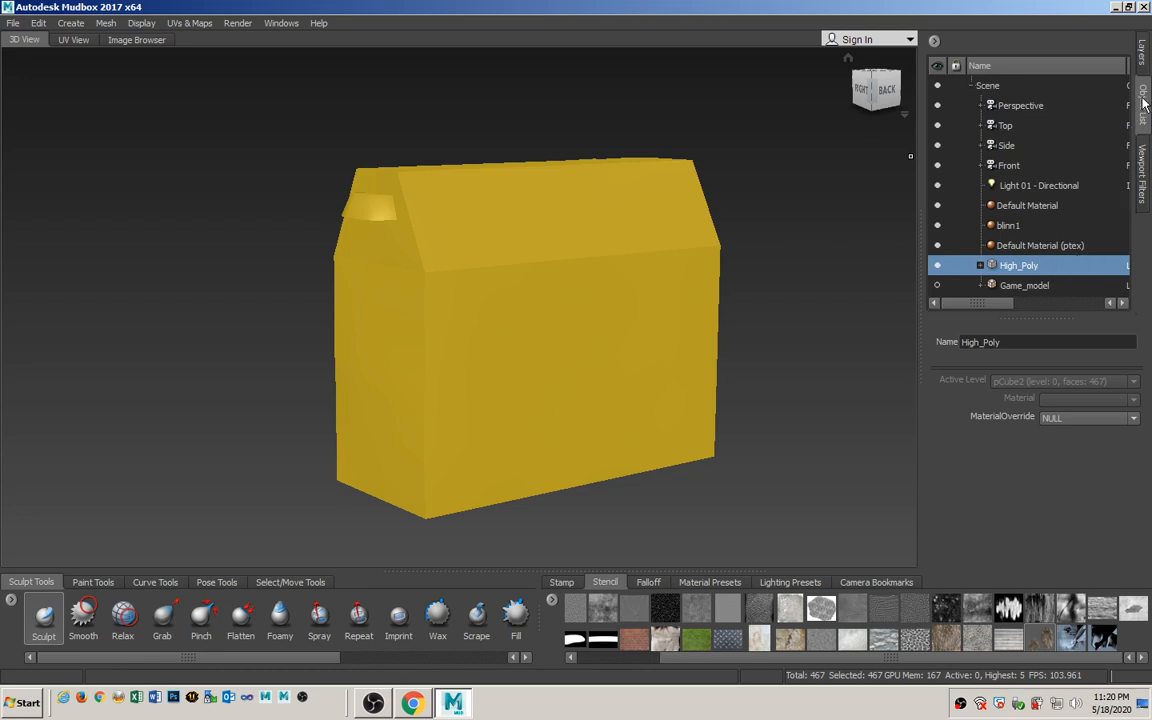
{"action": "left_click", "coordinate": [1141, 60]}
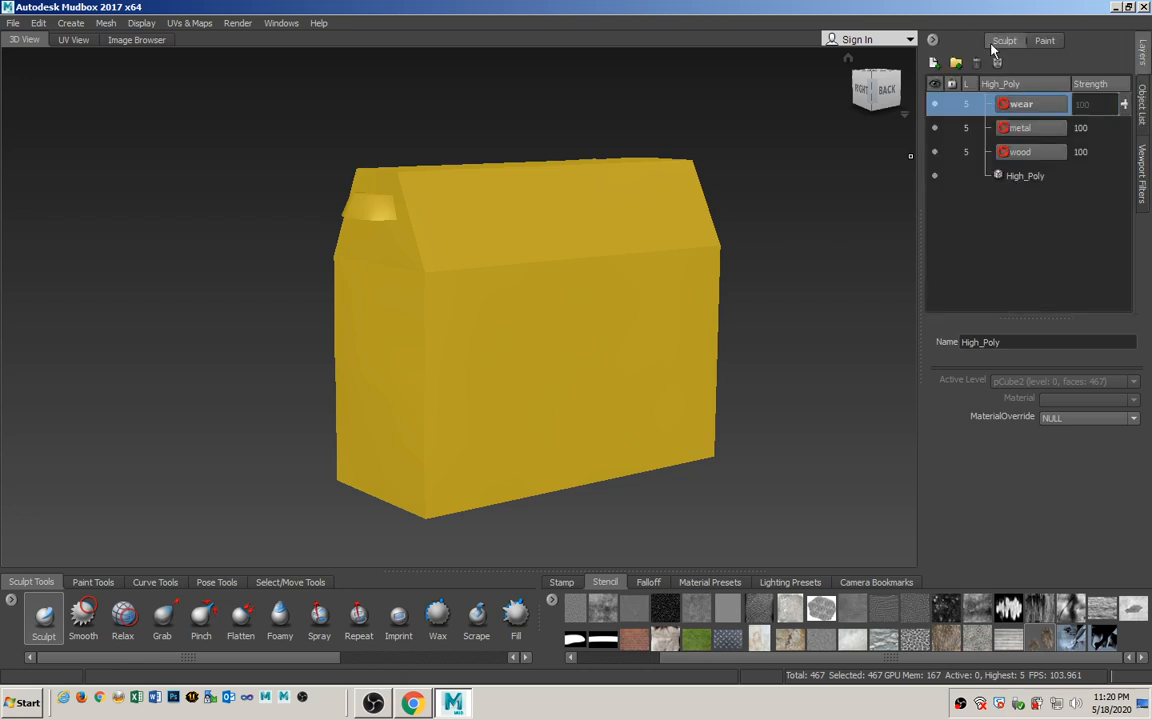
{"action": "left_click", "coordinate": [1045, 41]}
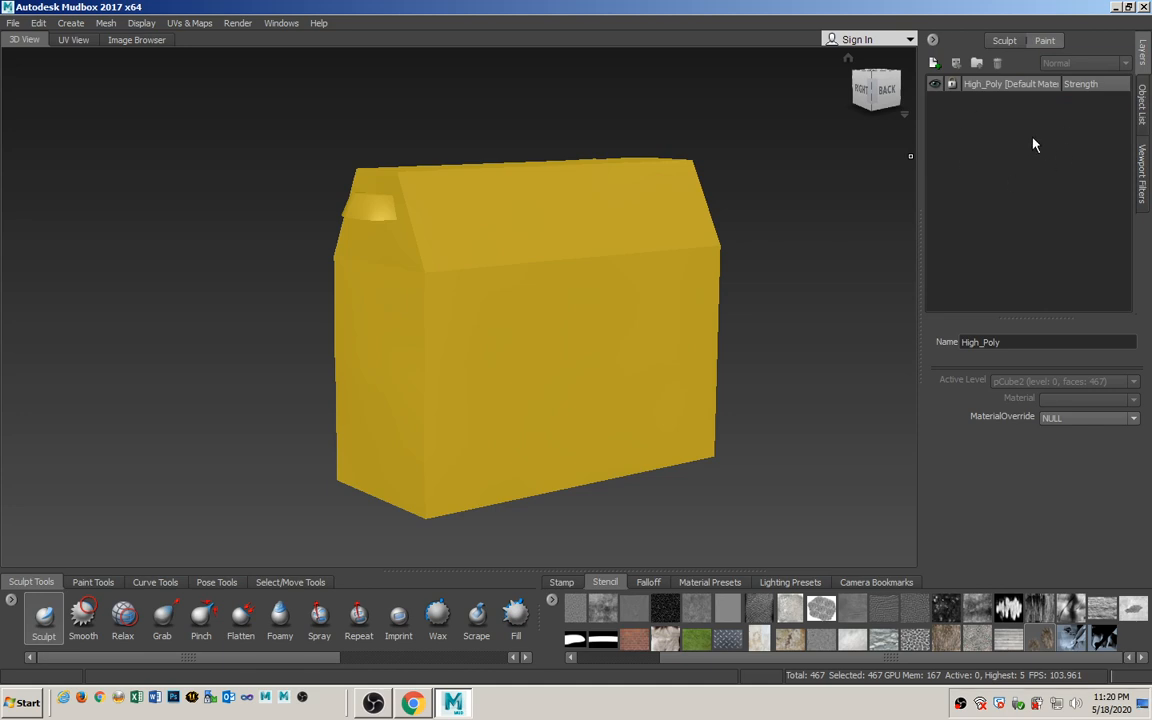
{"action": "left_click", "coordinate": [934, 64]}
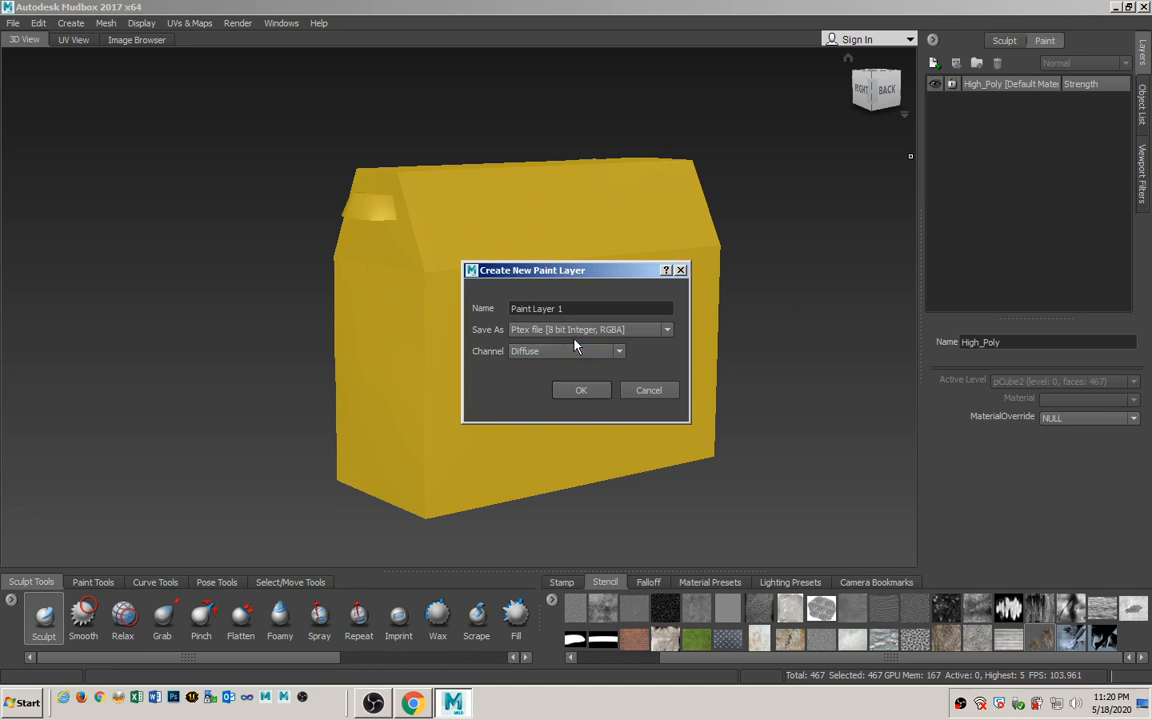
{"action": "left_click_drag", "start_coordinate": [565, 308], "coordinate": [505, 305]}
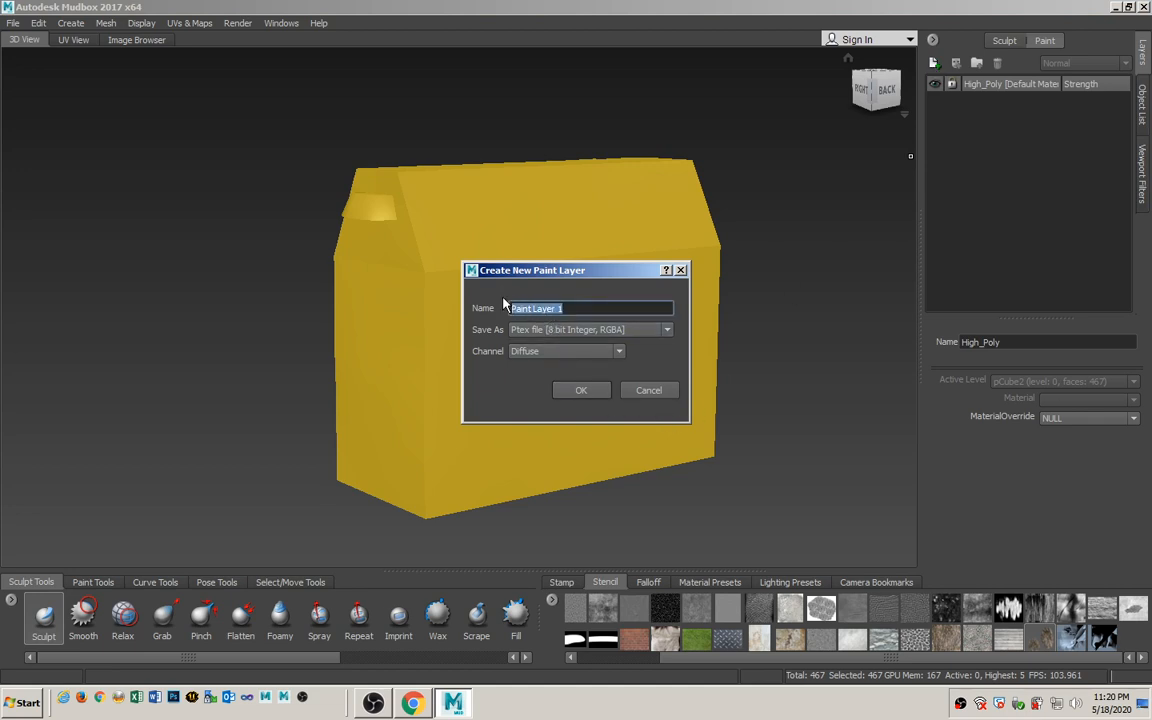
{"action": "type", "text": "color"}
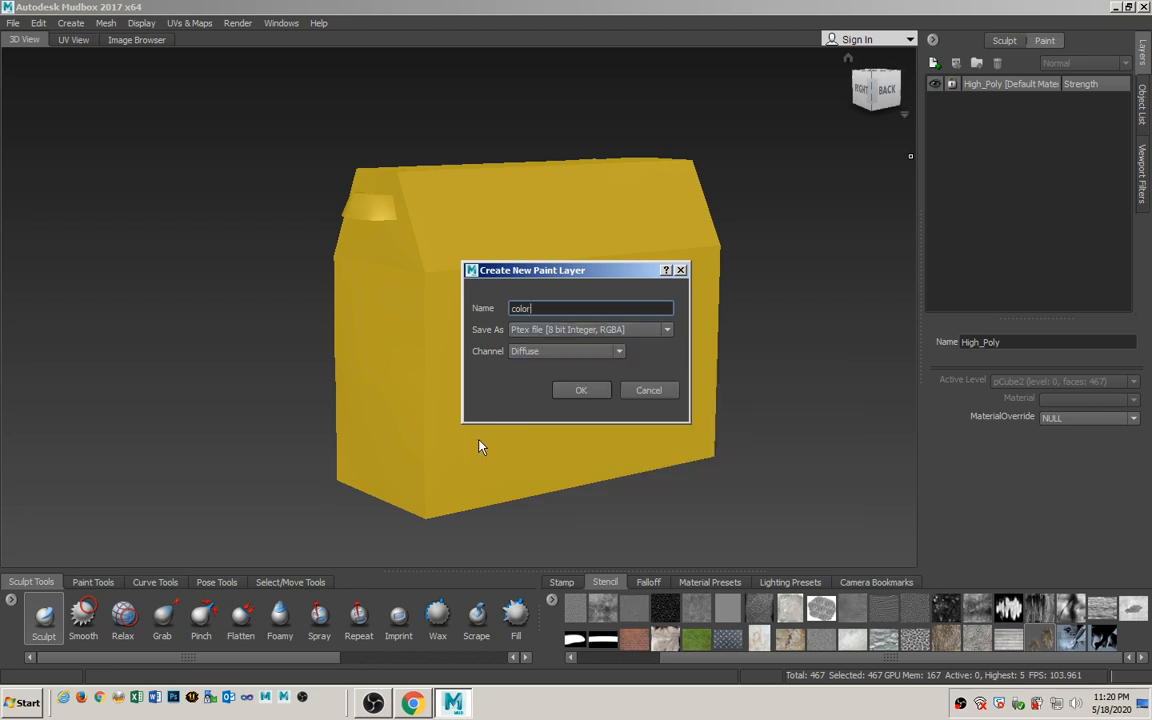
{"action": "left_click", "coordinate": [581, 390]}
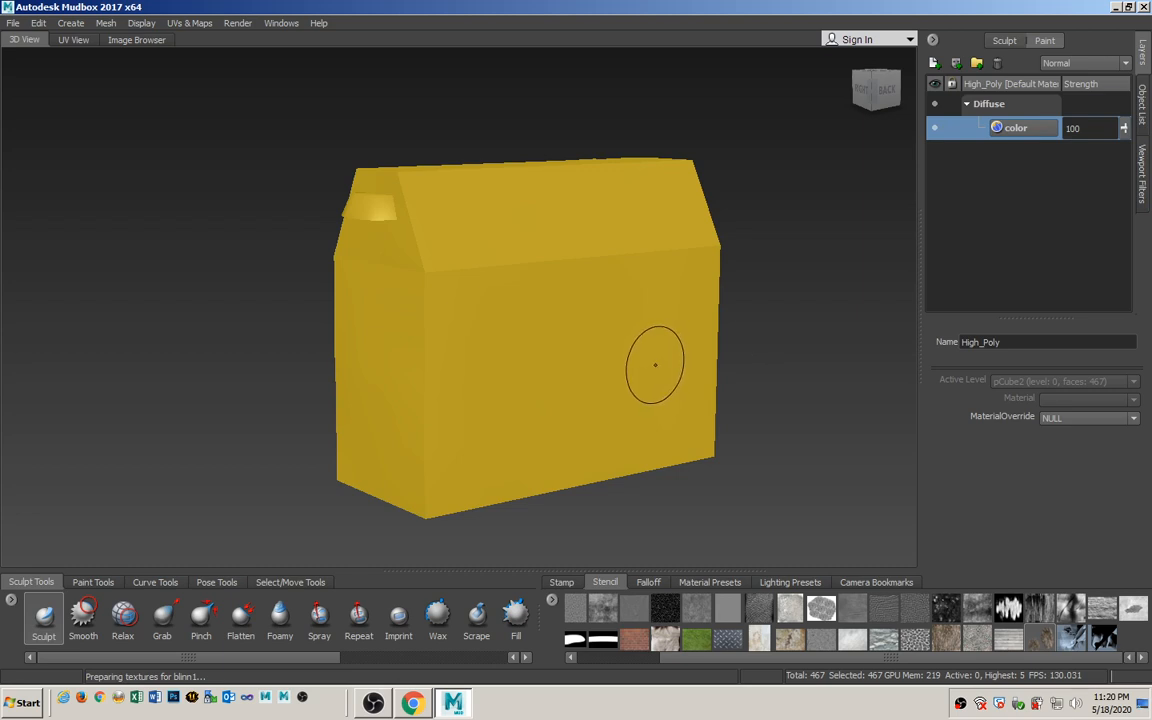
Deselect the High_Poly model and raise its subdivision level to 5.
{"action": "key", "text": "d"}
{"action": "left_click_drag", "start_coordinate": [608, 351], "coordinate": [648, 342], "text": "alt"}
{"action": "left_click", "coordinate": [1142, 120]}
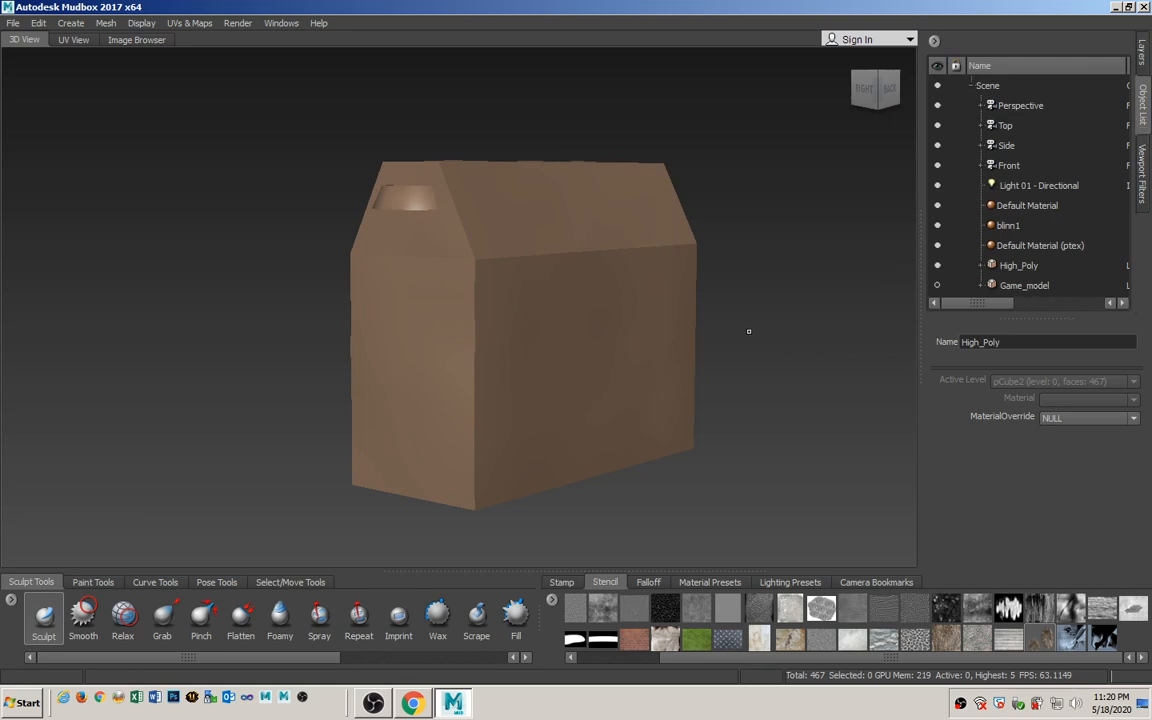
{"action": "left_click_drag", "start_coordinate": [748, 331], "coordinate": [683, 287], "text": "alt"}
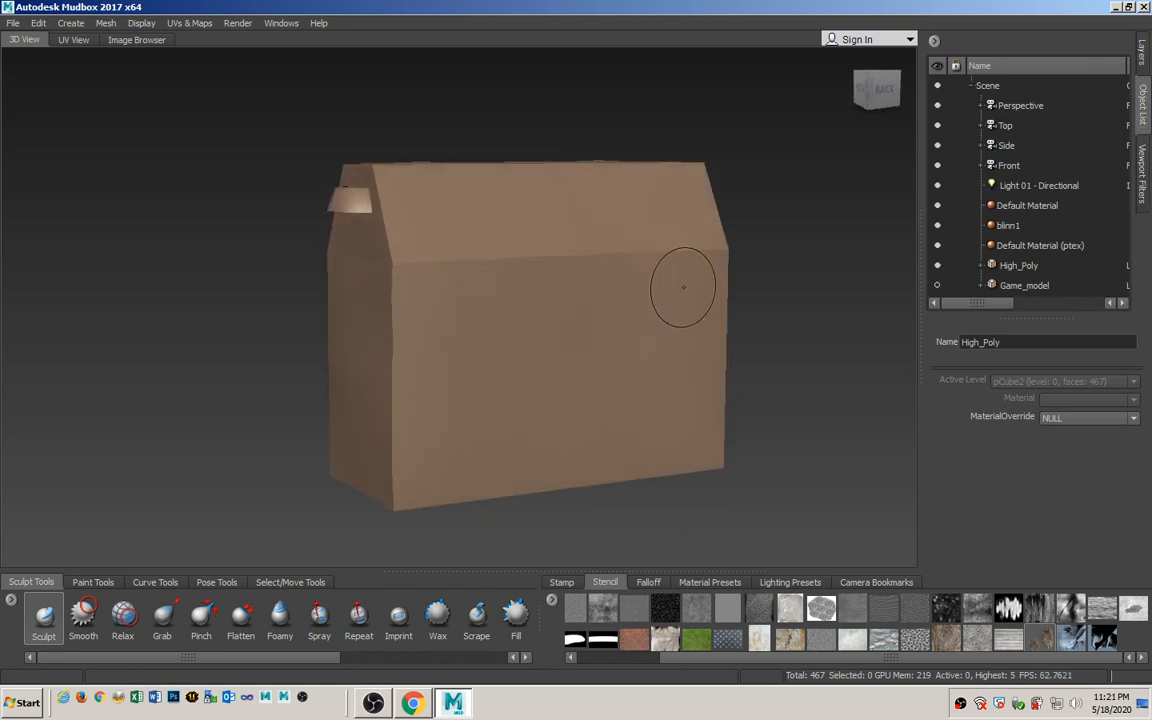
{"action": "key", "text": "Page_Up"}
{"action": "key", "text": "Page_Up"}
{"action": "key", "text": "Page_Up"}
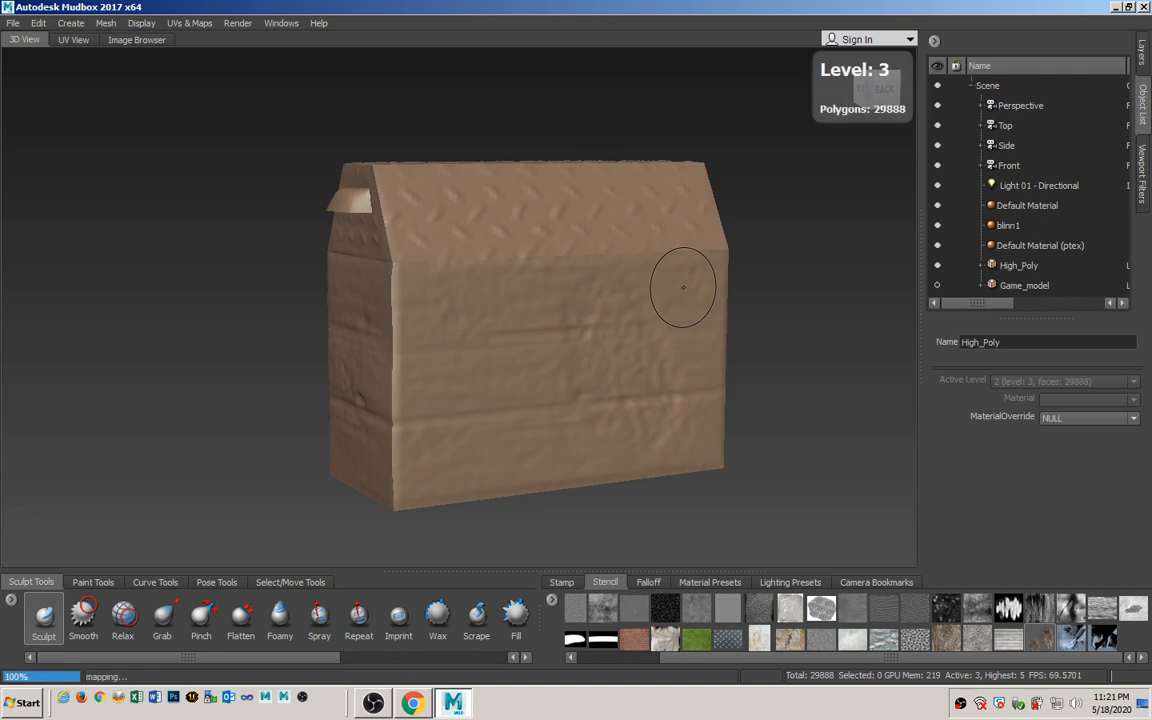
{"action": "key", "text": "Page_Up"}
{"action": "key", "text": "Page_Up"}
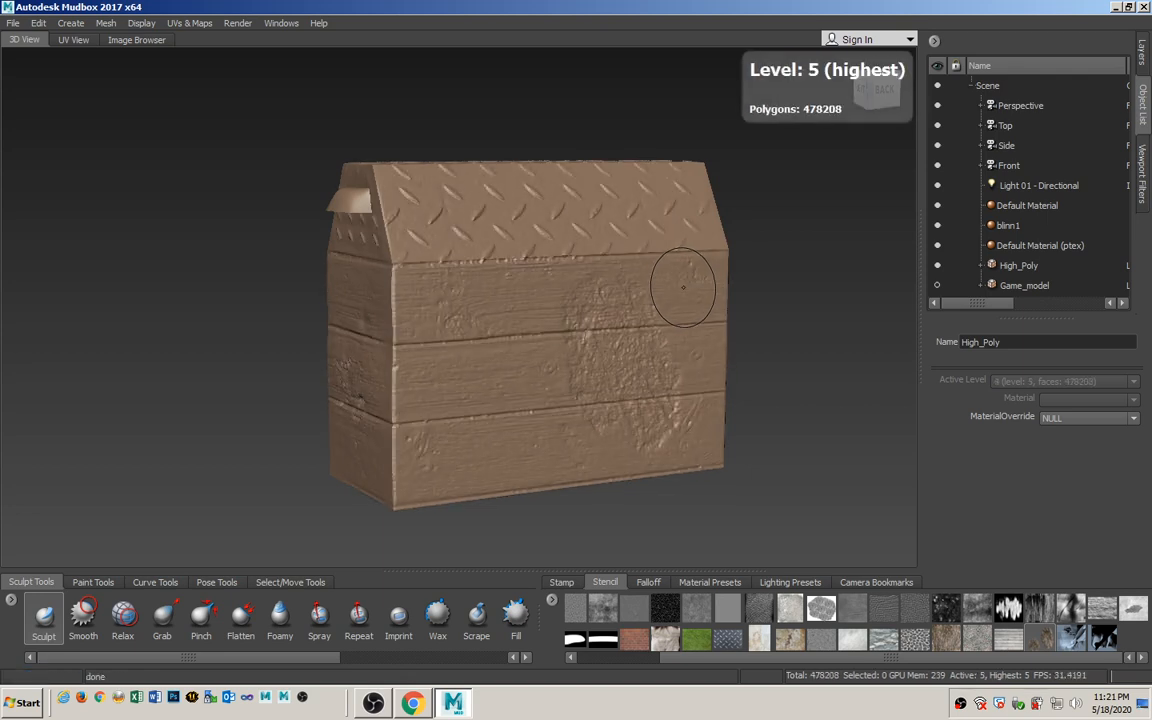
Activate the Projection paint brush with the toolbox's back side facing the view.
{"action": "left_click_drag", "start_coordinate": [575, 325], "coordinate": [534, 353], "text": "alt"}
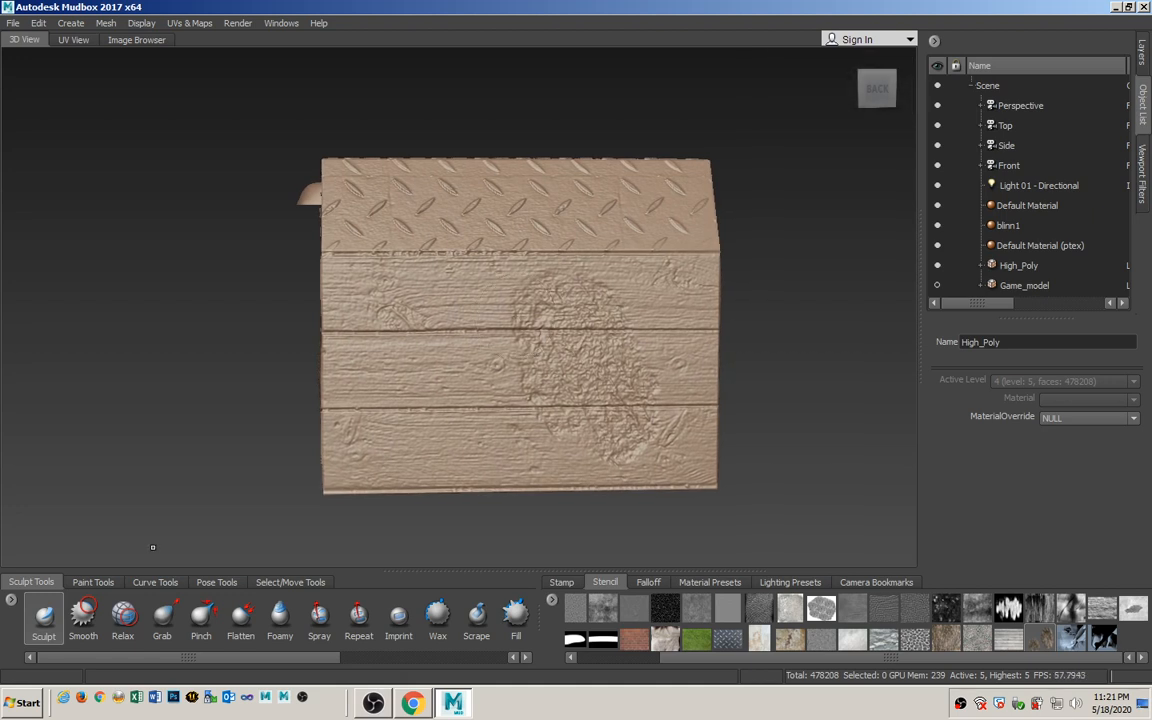
{"action": "left_click", "coordinate": [88, 582]}
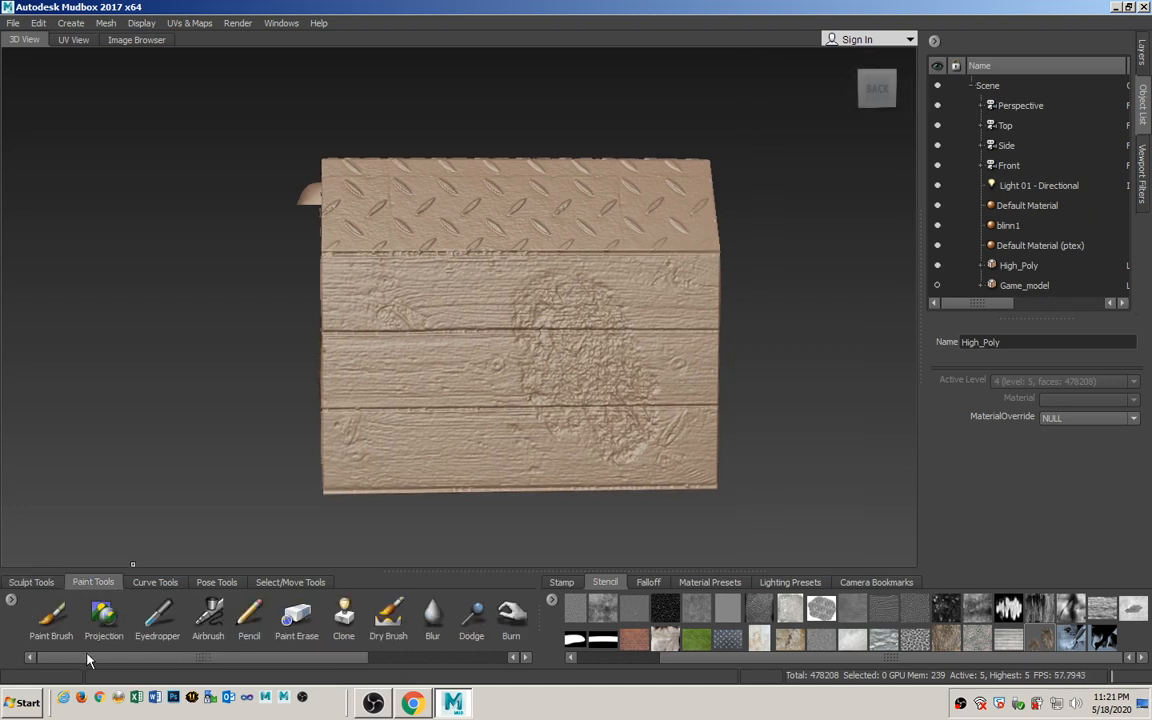
{"action": "left_click", "coordinate": [104, 620]}
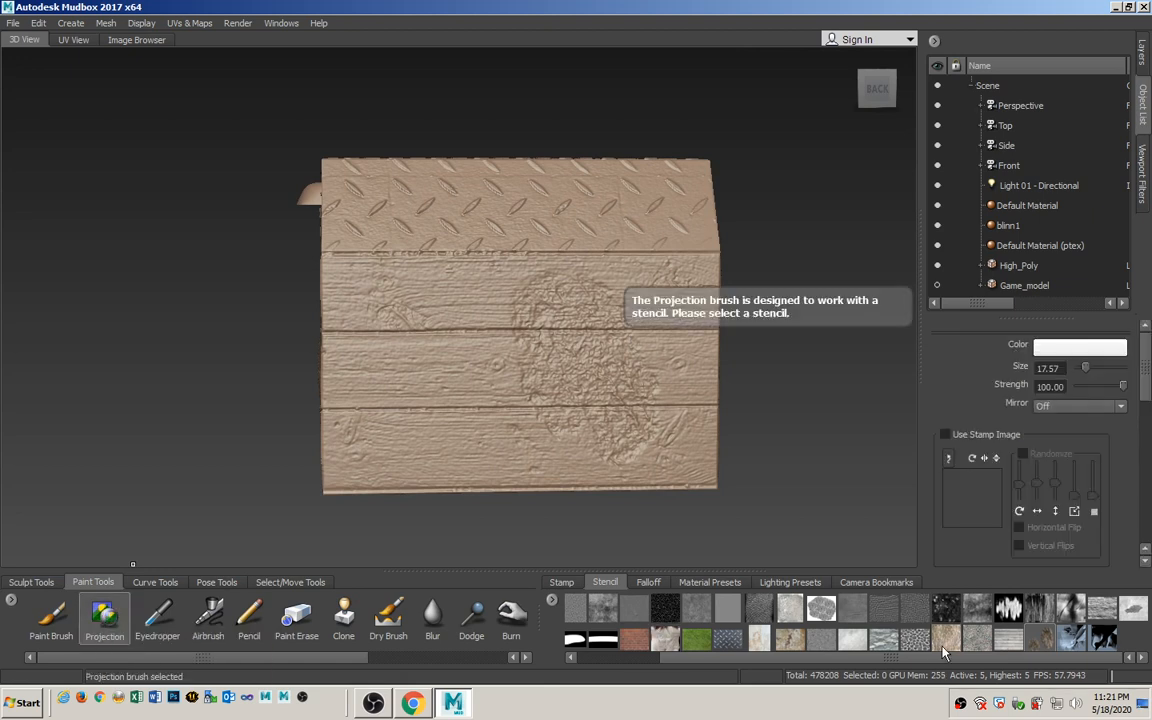
Try projecting the rgb_grass.jpg stencil onto the toolbox's back planks on the color layer, and hide the stencil.
{"action": "left_click", "coordinate": [701, 642]}
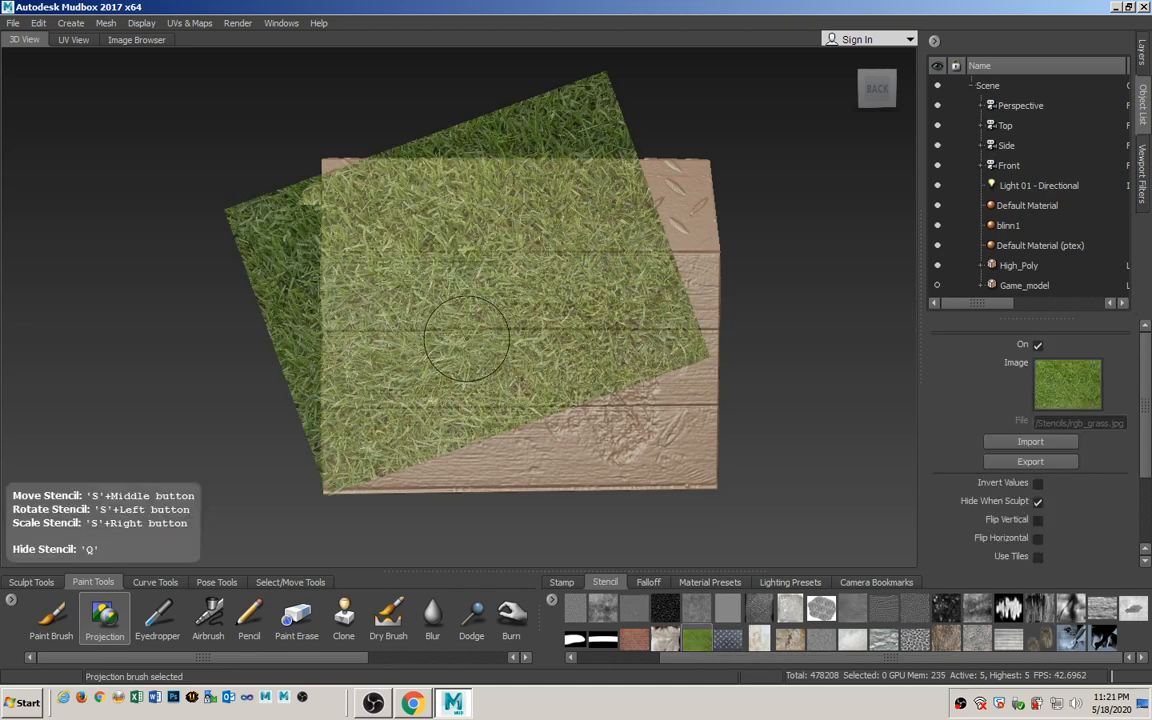
{"action": "left_click_drag", "start_coordinate": [489, 351], "coordinate": [487, 346], "text": "alt"}
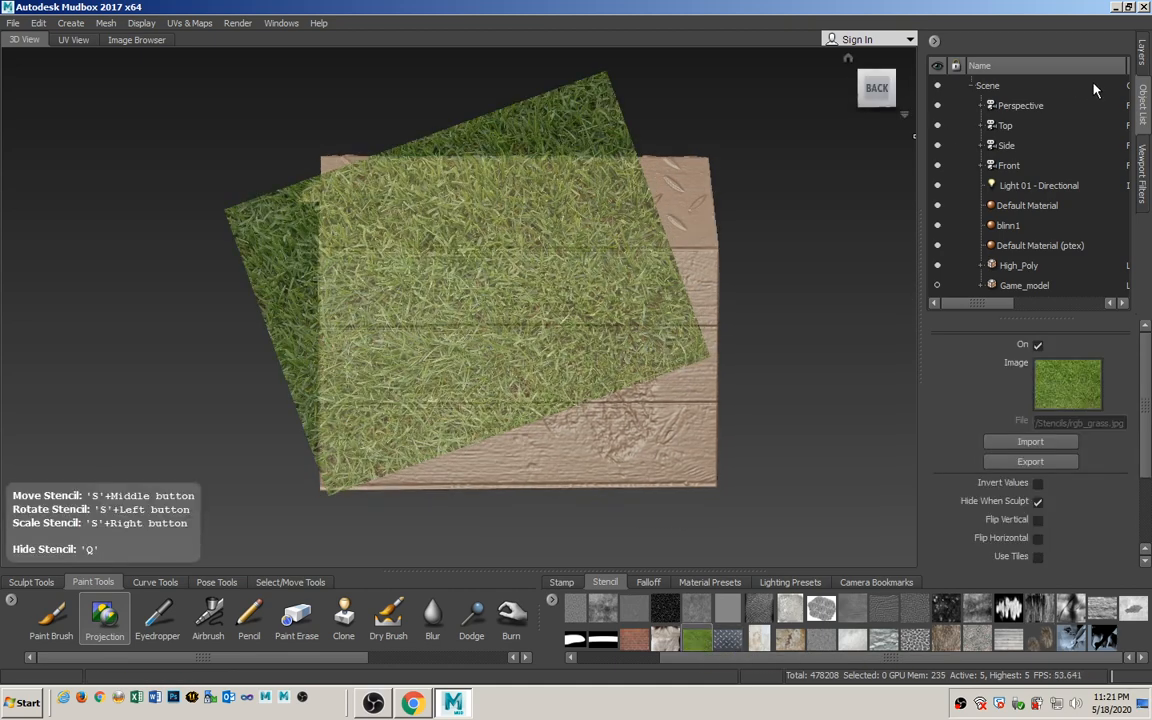
{"action": "left_click", "coordinate": [1142, 50]}
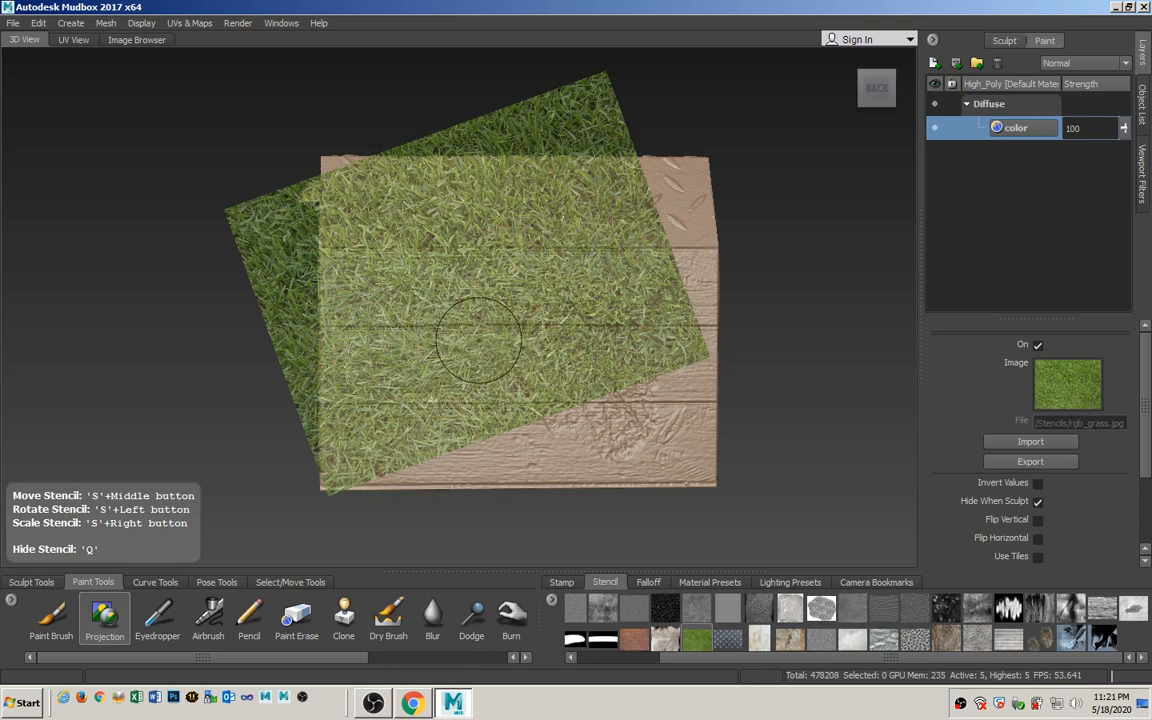
{"action": "mouse_move", "coordinate": [475, 342]}
{"action": "left_mouse_down"}
{"action": "mouse_move", "coordinate": [460, 350]}
{"action": "mouse_move", "coordinate": [515, 322]}
{"action": "mouse_move", "coordinate": [400, 312]}
{"action": "mouse_move", "coordinate": [458, 385]}
{"action": "mouse_move", "coordinate": [398, 300]}
{"action": "mouse_move", "coordinate": [550, 355]}
{"action": "mouse_move", "coordinate": [470, 342]}
{"action": "left_mouse_up"}
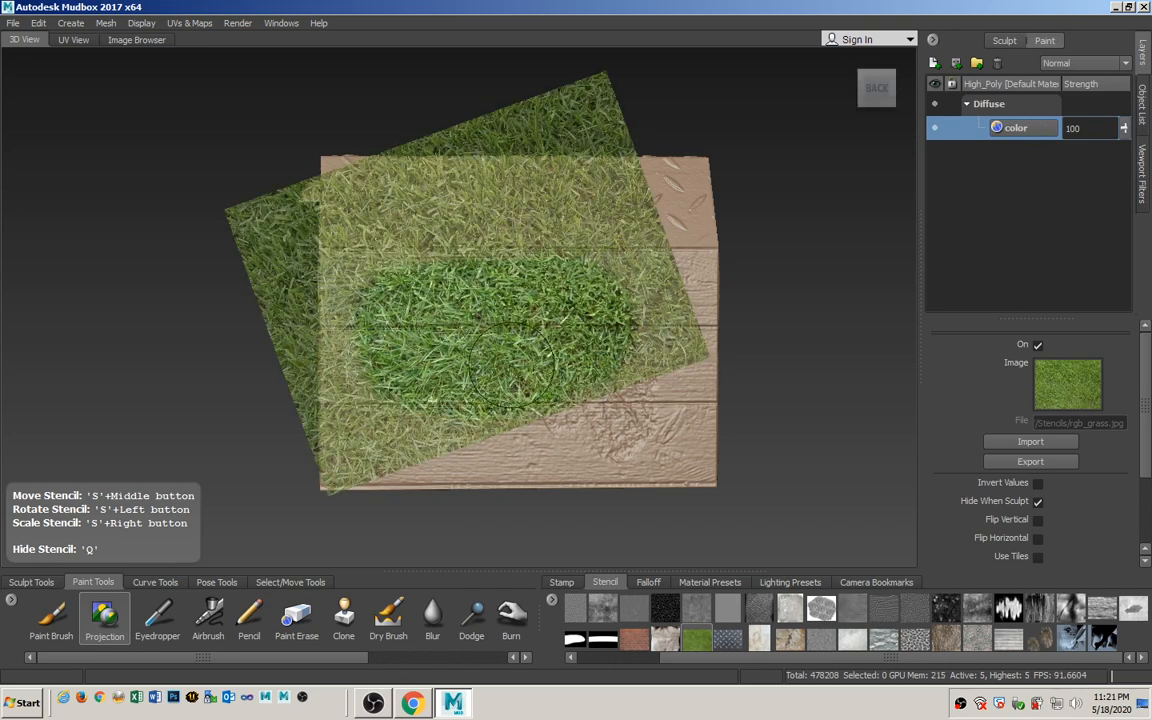
{"action": "key", "text": "q"}
{"action": "mouse_move", "coordinate": [494, 432]}
{"action": "left_mouse_down", "text": "alt"}
{"action": "mouse_move", "coordinate": [622, 438]}
{"action": "mouse_move", "coordinate": [575, 437]}
{"action": "mouse_move", "coordinate": [525, 500]}
{"action": "mouse_move", "coordinate": [490, 445]}
{"action": "mouse_move", "coordinate": [509, 437]}
{"action": "left_mouse_up", "text": "alt"}
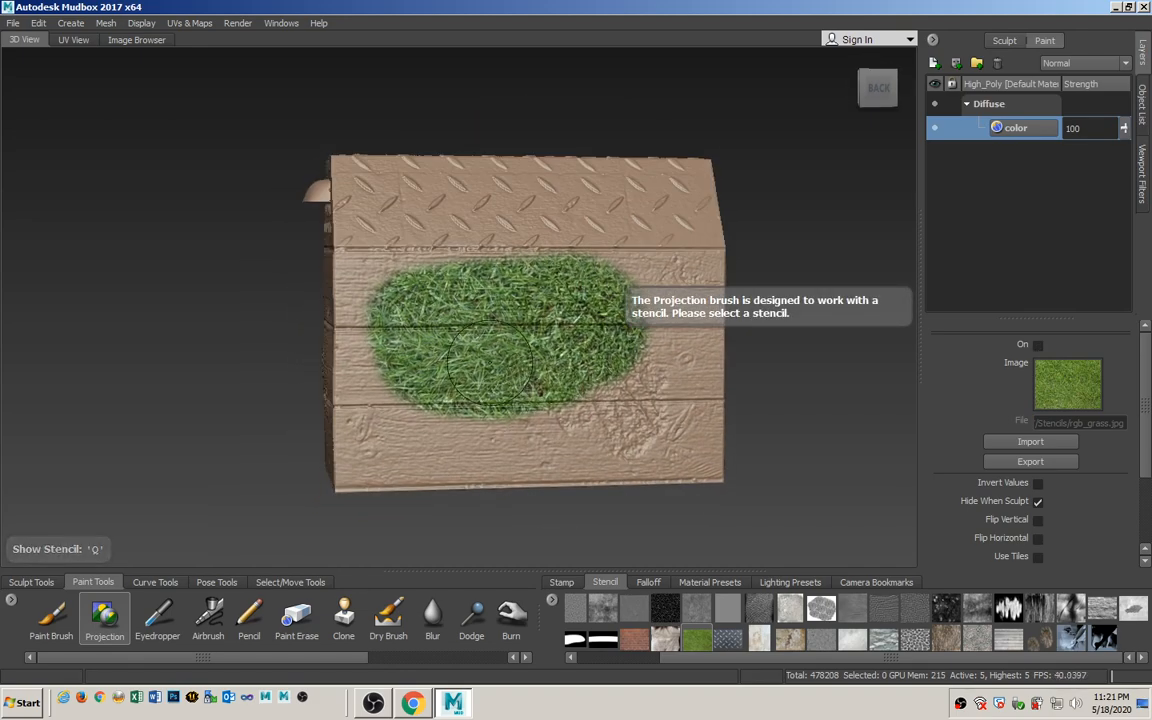
Undo the grass projection strokes on the toolbox's back planks.
{"action": "key", "text": "ctrl+z"}
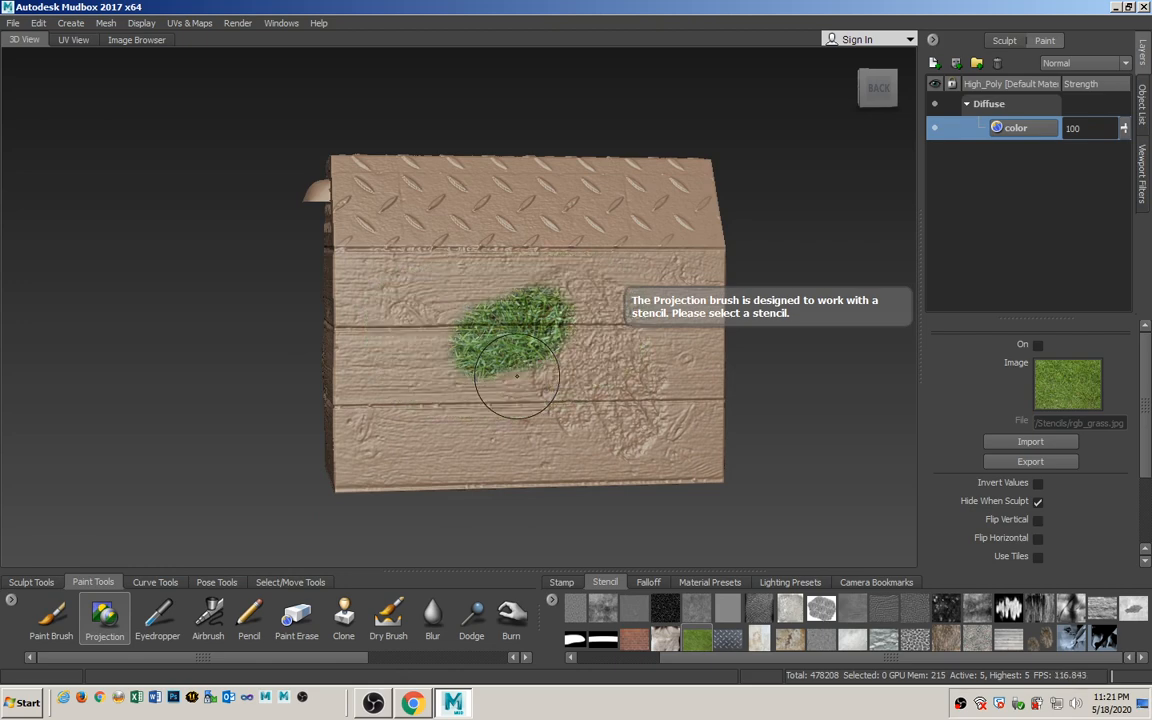
{"action": "key", "text": "ctrl+z"}
{"action": "left_click_drag", "start_coordinate": [514, 388], "coordinate": [521, 393], "text": "alt"}
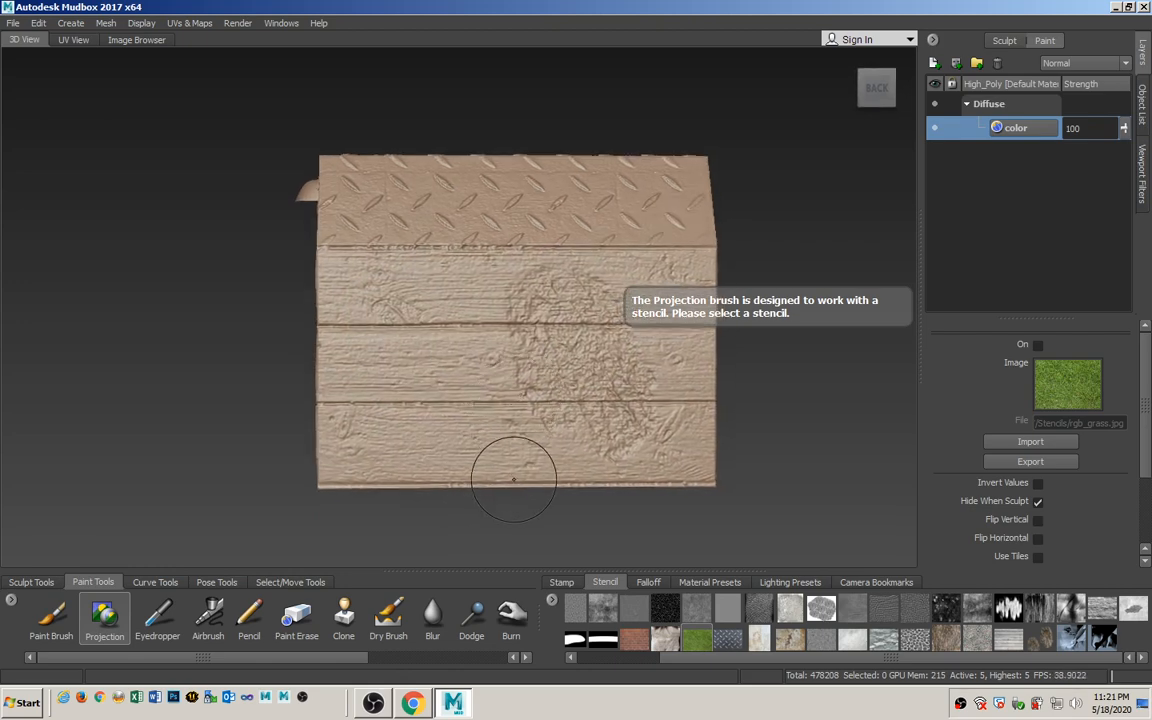
Add wood_texture.jpg and metal_texture.jpg from the PTex_Project sourceimages folder as stencils, and make the wood texture the active stencil.
{"action": "right_click", "coordinate": [564, 601]}
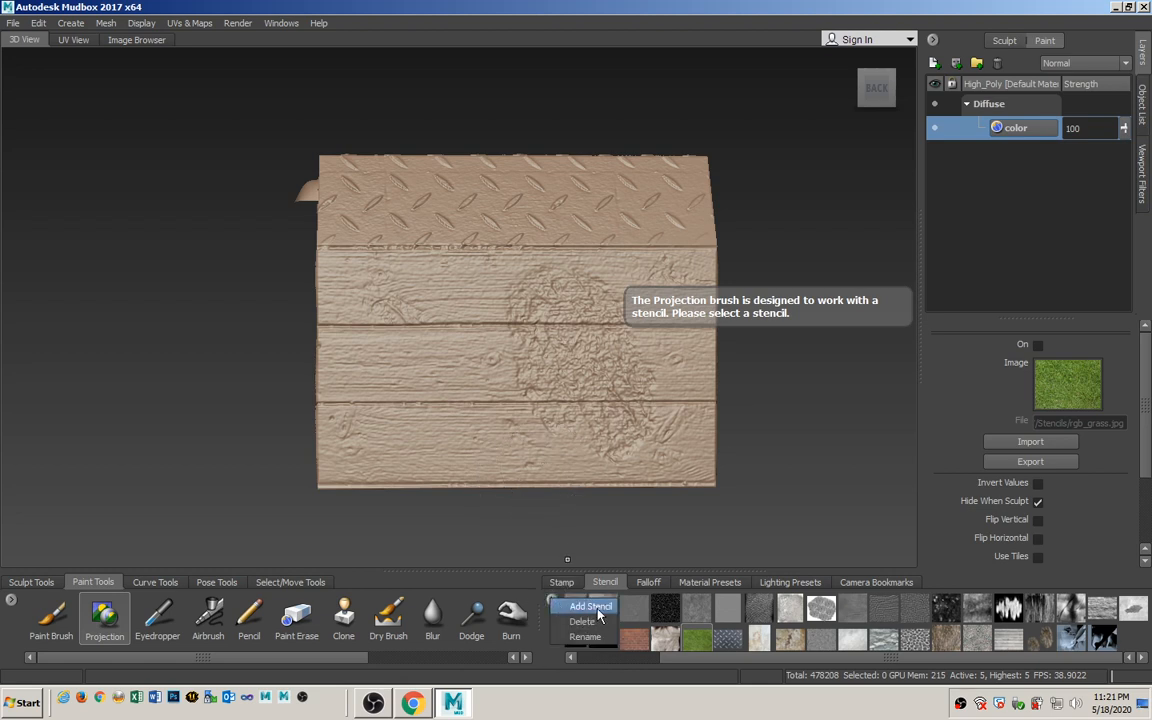
{"action": "left_click", "coordinate": [592, 607]}
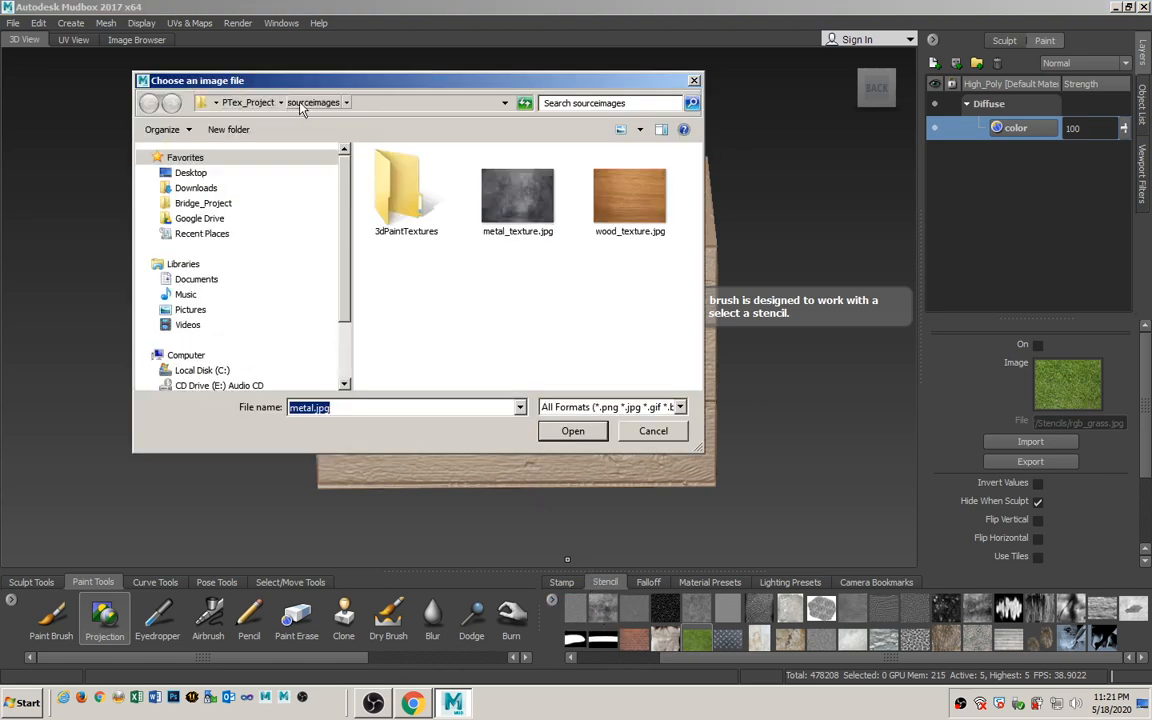
{"action": "left_click", "coordinate": [618, 205]}
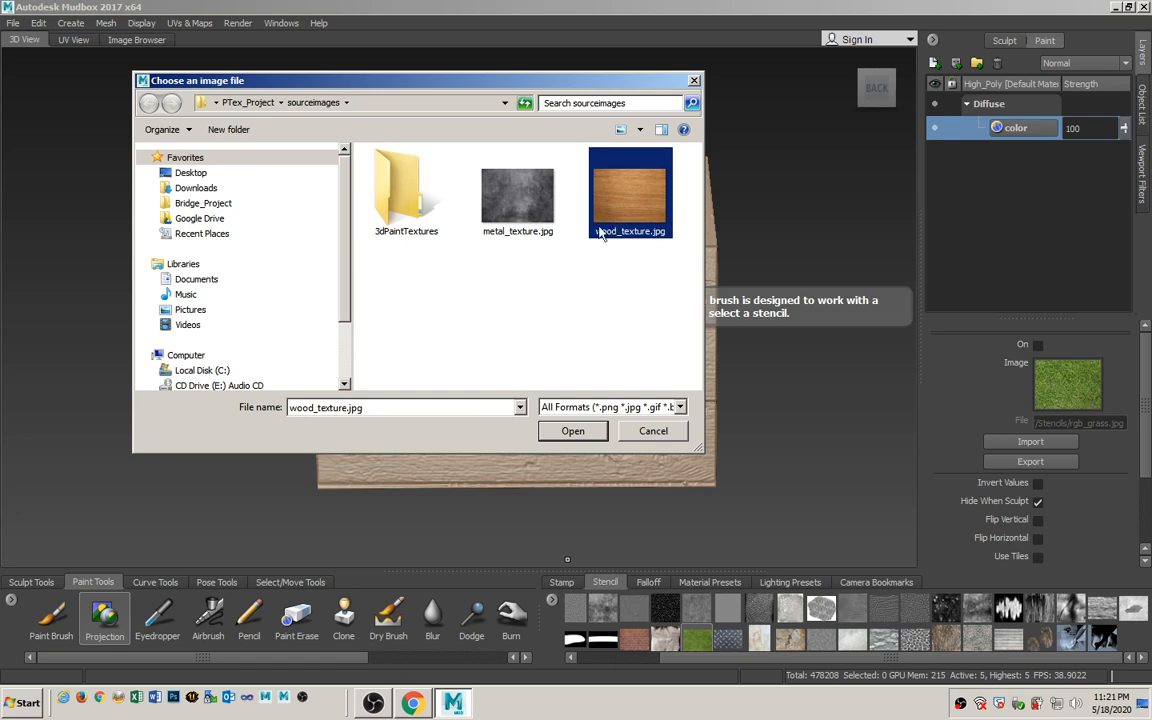
{"action": "left_click", "coordinate": [528, 212], "text": "ctrl"}
{"action": "left_click", "coordinate": [572, 431]}
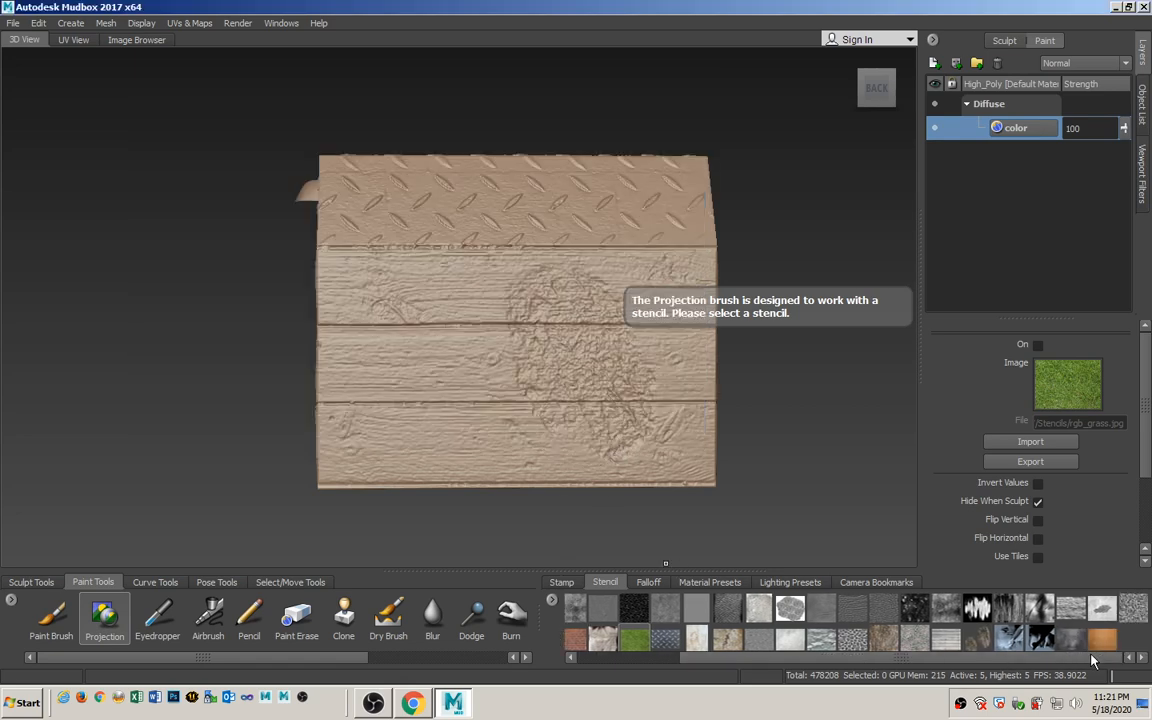
{"action": "left_click", "coordinate": [1100, 645]}
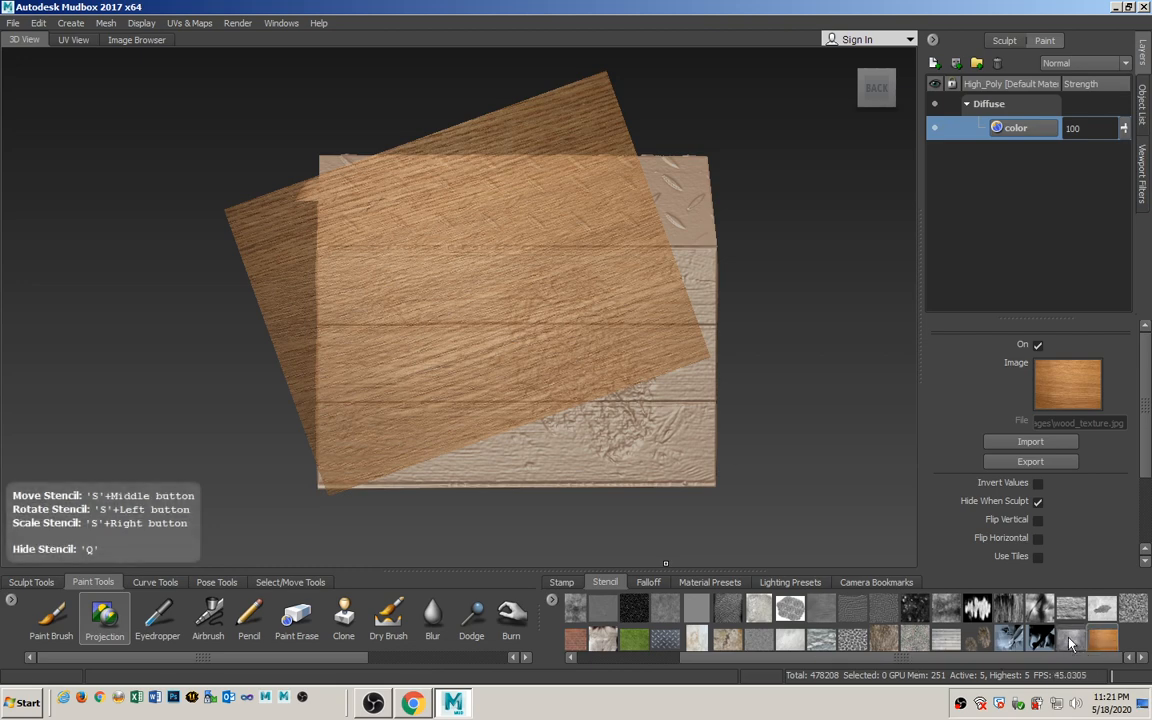
Rotate the wood_texture.jpg stencil level, then enlarge and position it to cover the whole back of the model.
{"action": "left_click", "coordinate": [1101, 642]}
{"action": "left_click", "coordinate": [1102, 644]}
{"action": "mouse_move", "coordinate": [604, 365]}
{"action": "left_mouse_down"}
{"action": "mouse_move", "coordinate": [613, 383]}
{"action": "mouse_move", "coordinate": [650, 384]}
{"action": "left_mouse_up"}
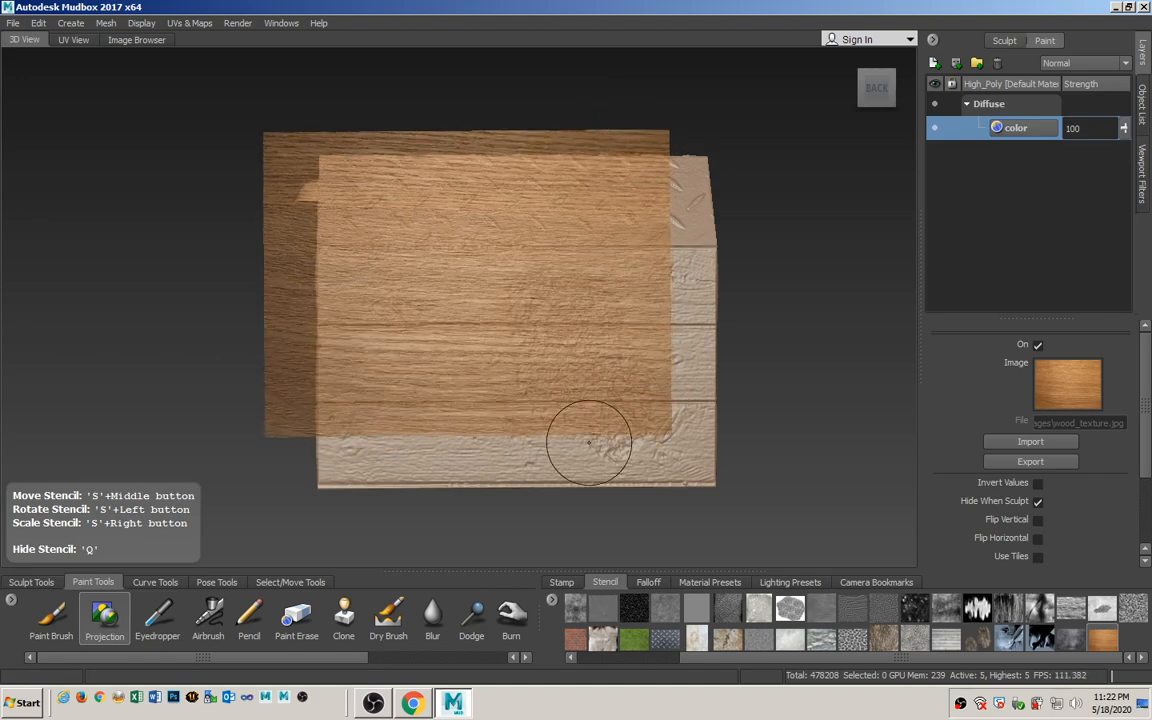
{"action": "right_click_drag", "start_coordinate": [480, 400], "coordinate": [628, 409]}
{"action": "middle_click_drag", "start_coordinate": [606, 419], "coordinate": [584, 427]}
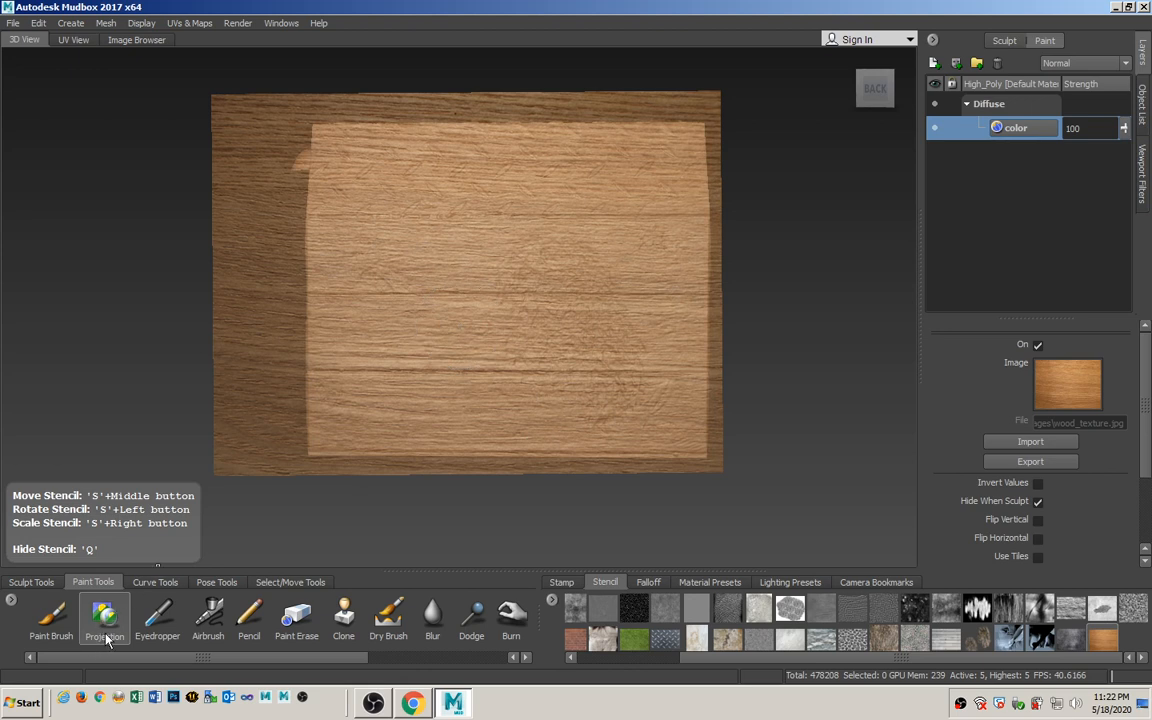
Make the Perspective camera orthographic and square the view to the back, with the model framed under the stencil.
{"action": "left_click", "coordinate": [105, 622]}
{"action": "left_click", "coordinate": [1142, 104]}
{"action": "left_click", "coordinate": [1040, 107]}
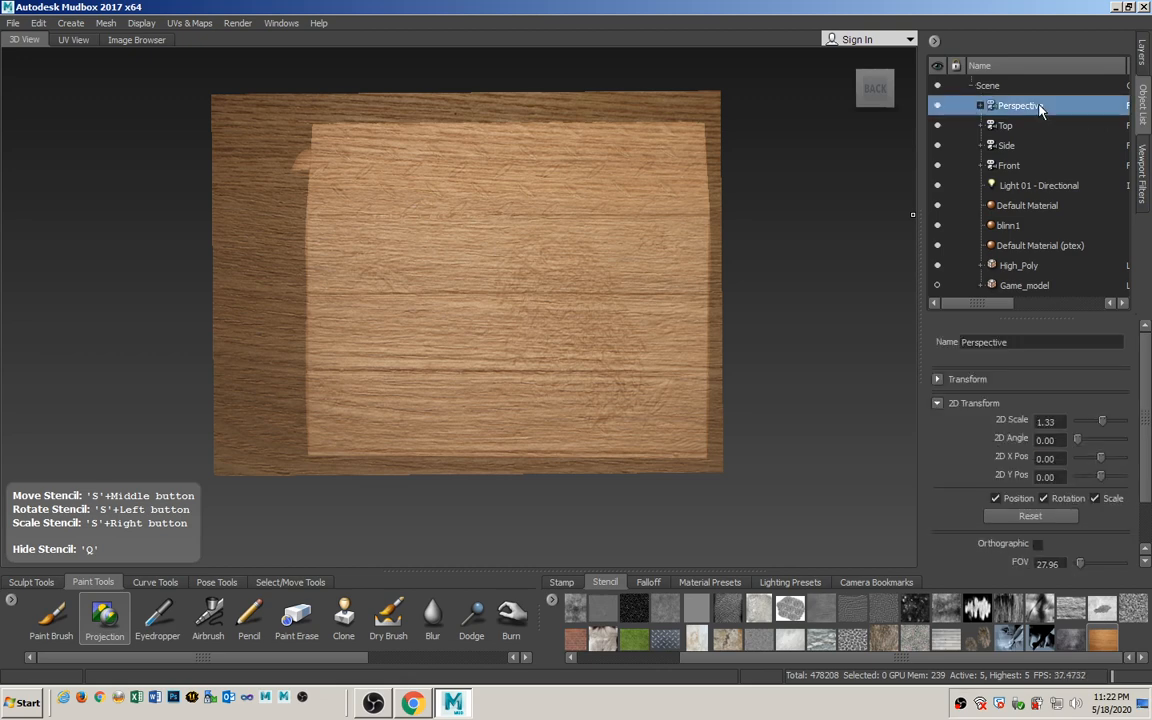
{"action": "left_click", "coordinate": [1037, 546]}
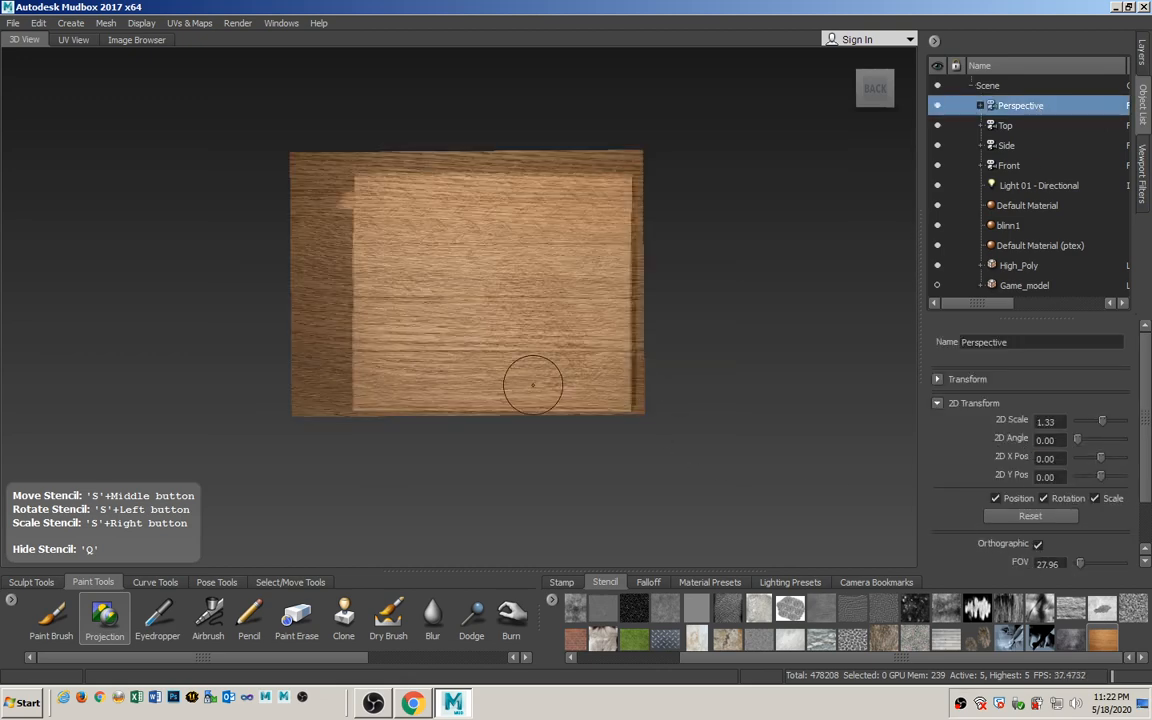
{"action": "right_click_drag", "start_coordinate": [522, 382], "coordinate": [632, 328], "text": "alt"}
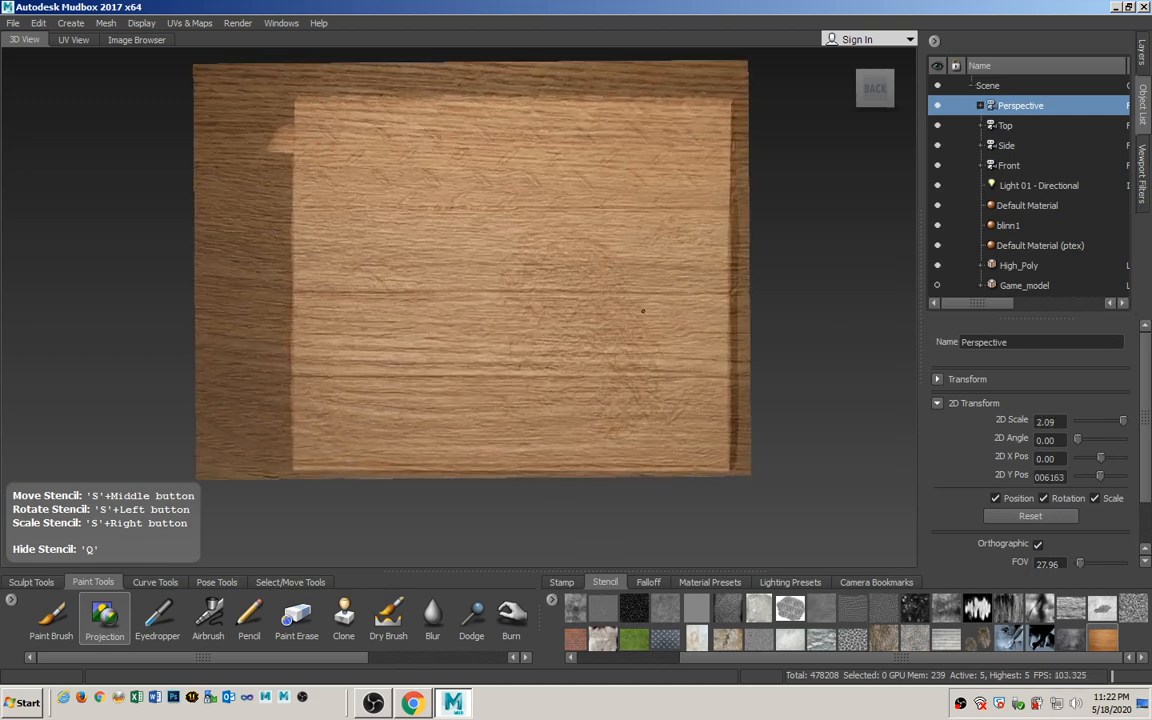
{"action": "middle_click_drag", "start_coordinate": [644, 312], "coordinate": [637, 342], "text": "alt"}
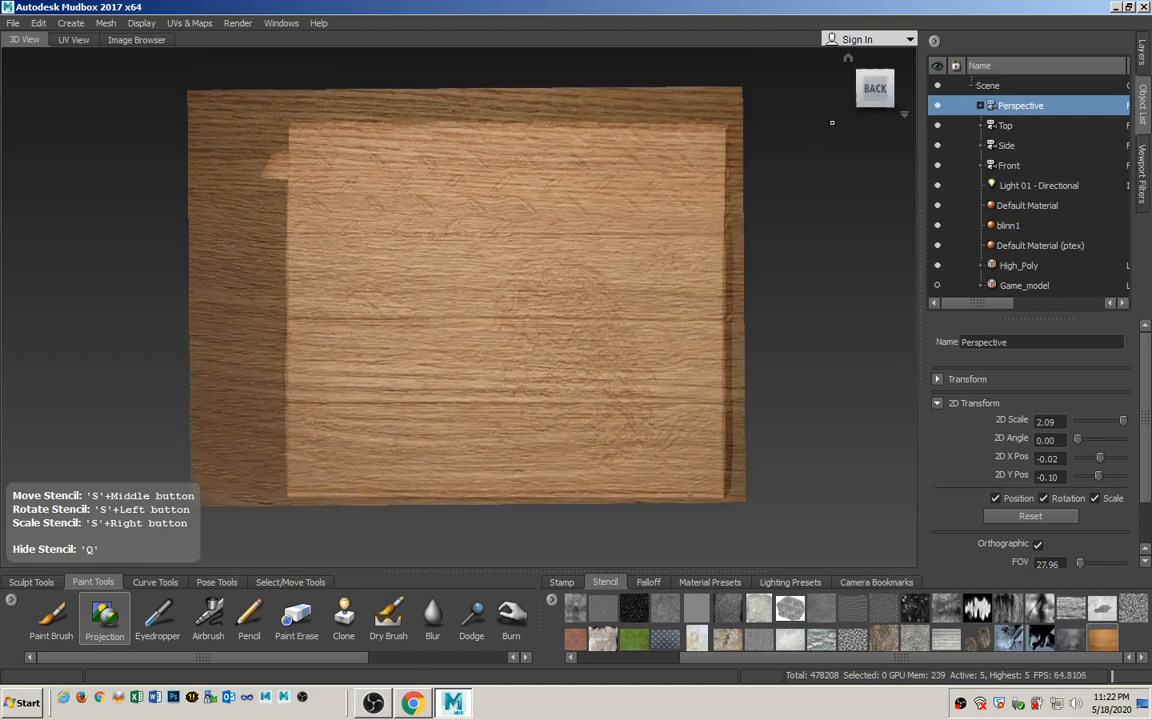
{"action": "left_click", "coordinate": [882, 97]}
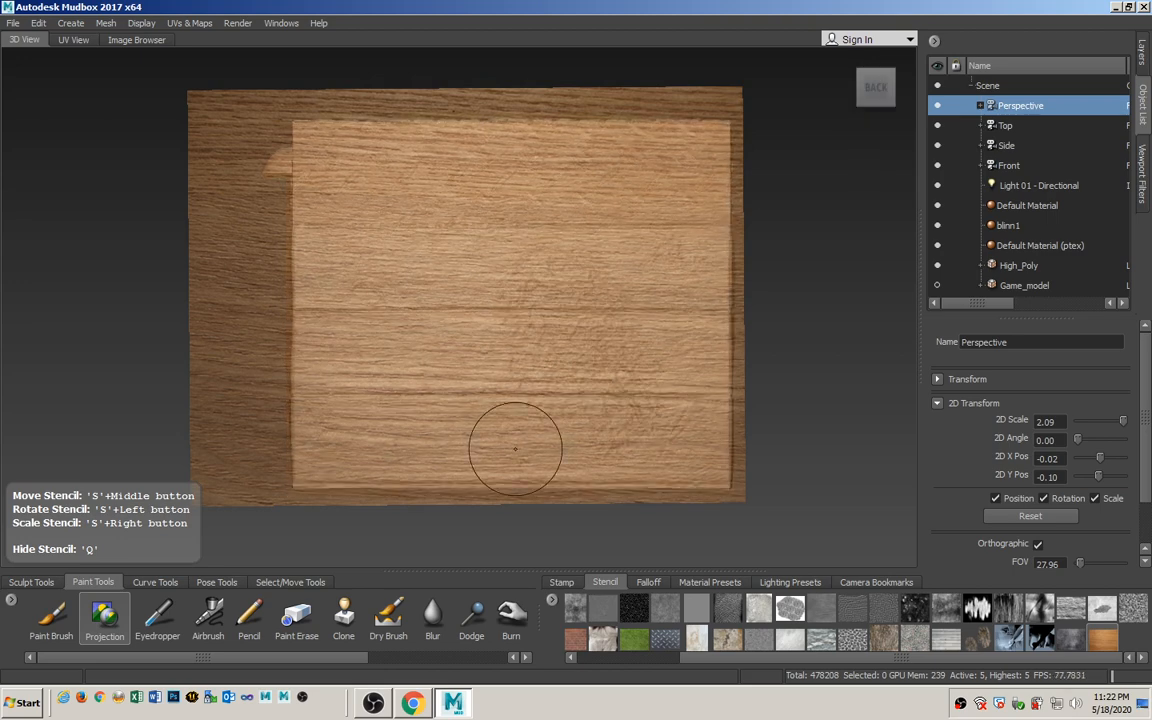
Set the Projection brush's facing-angle falloff to a start angle of 30 and a range of 0.
{"action": "left_click", "coordinate": [101, 612]}
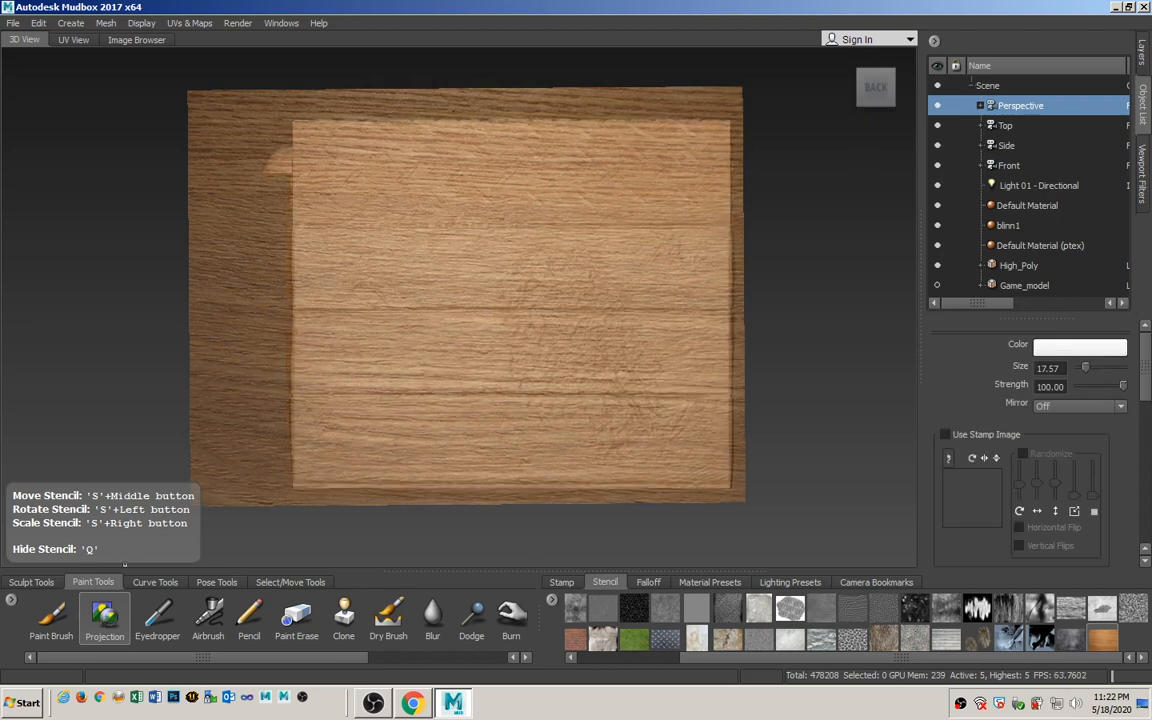
{"action": "left_click_drag", "start_coordinate": [1142, 368], "coordinate": [1148, 540]}
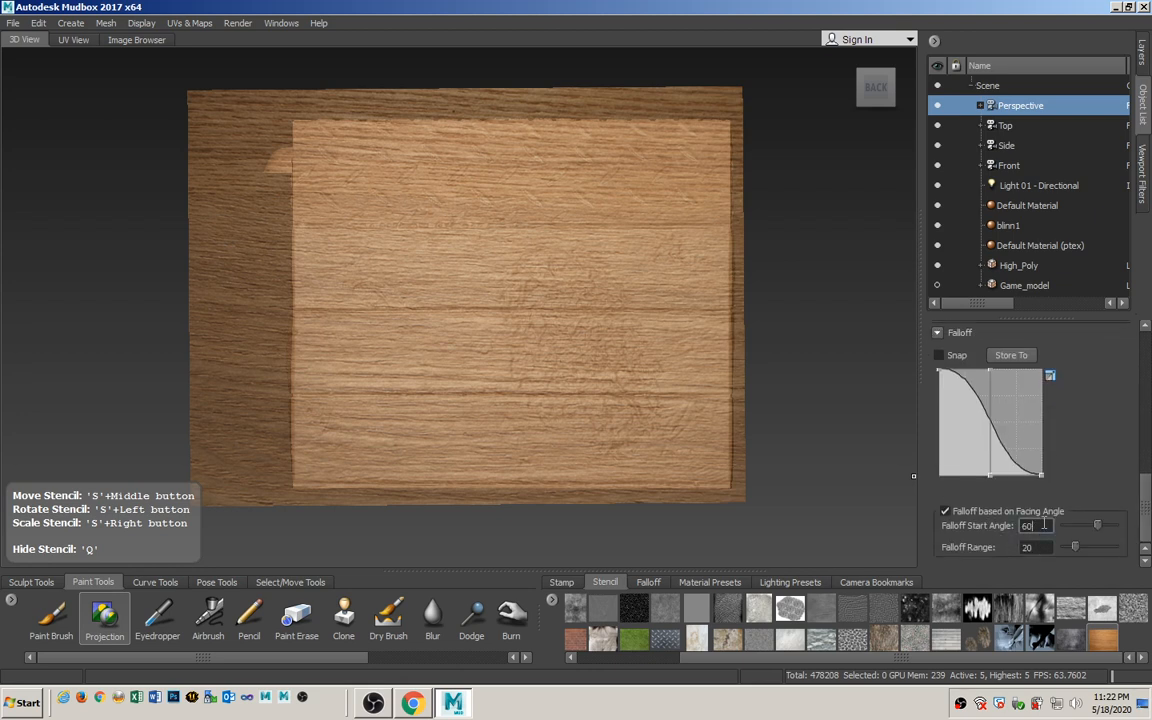
{"action": "key", "text": "Tab"}
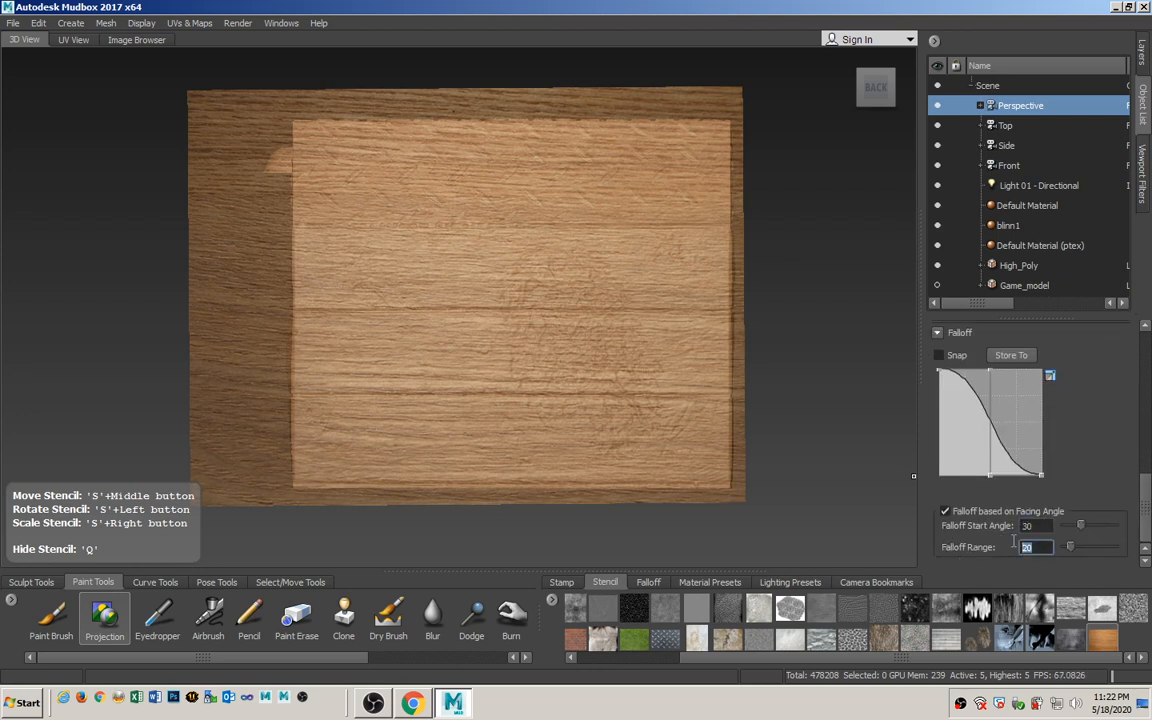
{"action": "type", "text": "0"}
{"action": "key", "text": "Return"}
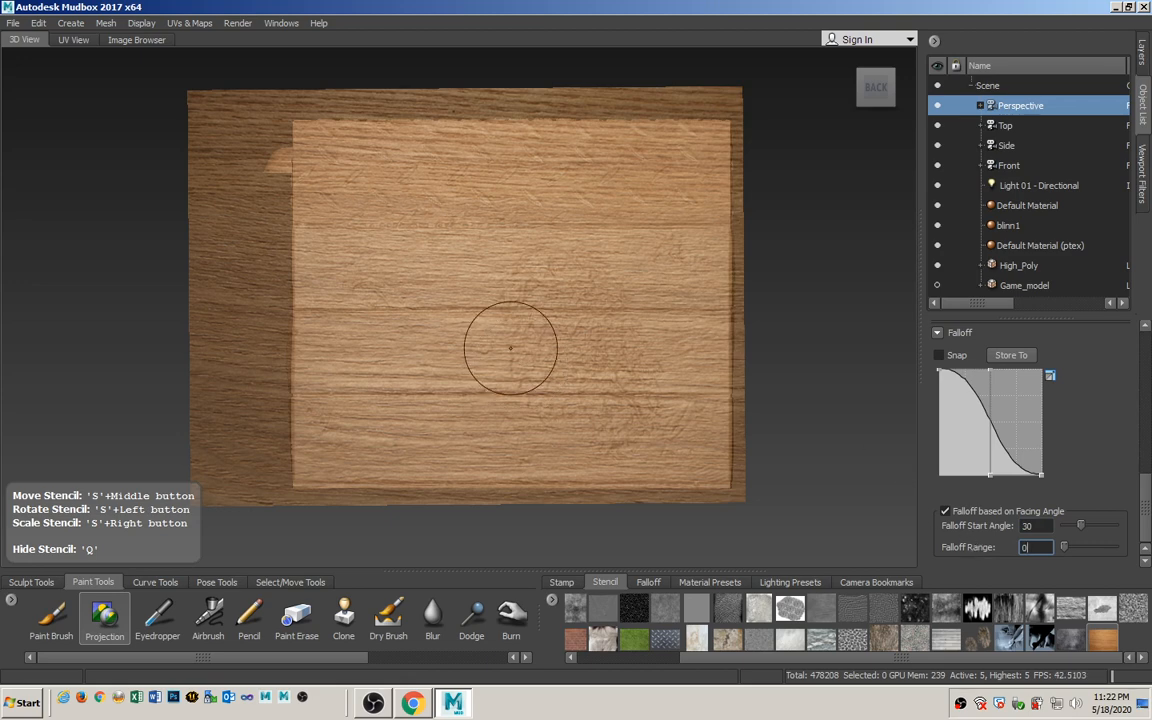
Try projecting the wood texture across the upper back, undo the paint and hide the stencil.
{"action": "mouse_move", "coordinate": [485, 313]}
{"action": "left_mouse_down"}
{"action": "mouse_move", "coordinate": [430, 180]}
{"action": "mouse_move", "coordinate": [490, 240]}
{"action": "mouse_move", "coordinate": [370, 220]}
{"action": "mouse_move", "coordinate": [473, 257]}
{"action": "mouse_move", "coordinate": [560, 212]}
{"action": "mouse_move", "coordinate": [535, 288]}
{"action": "left_mouse_up"}
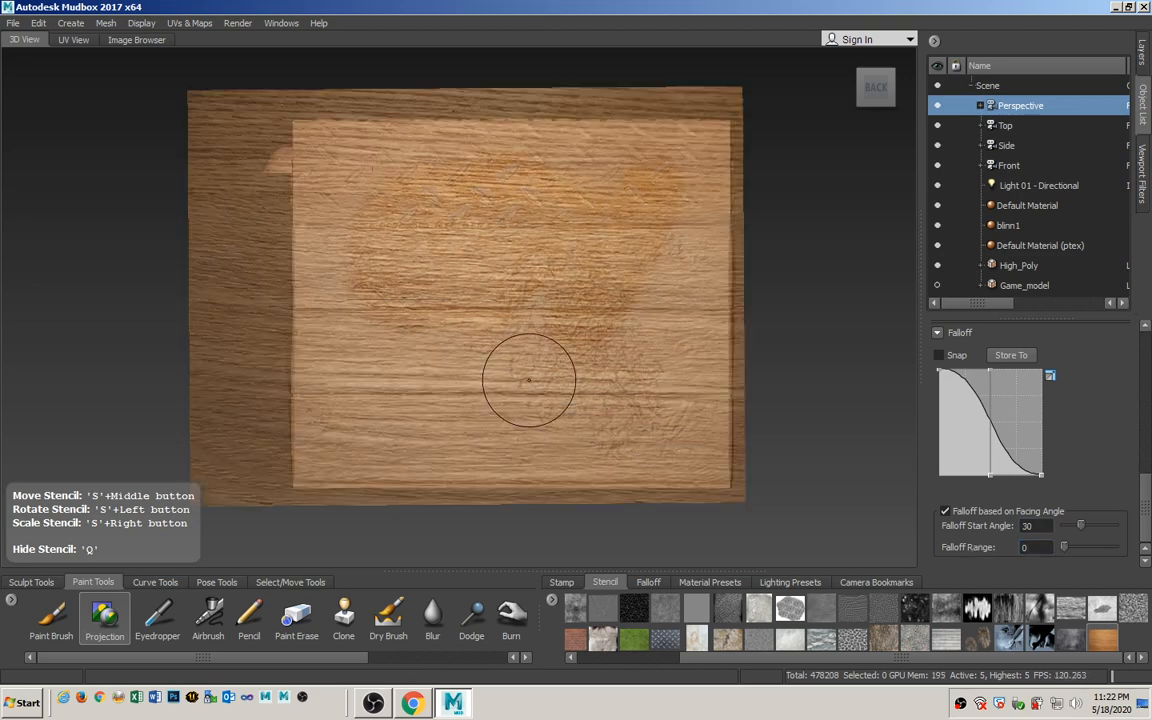
{"action": "key", "text": "ctrl+z"}
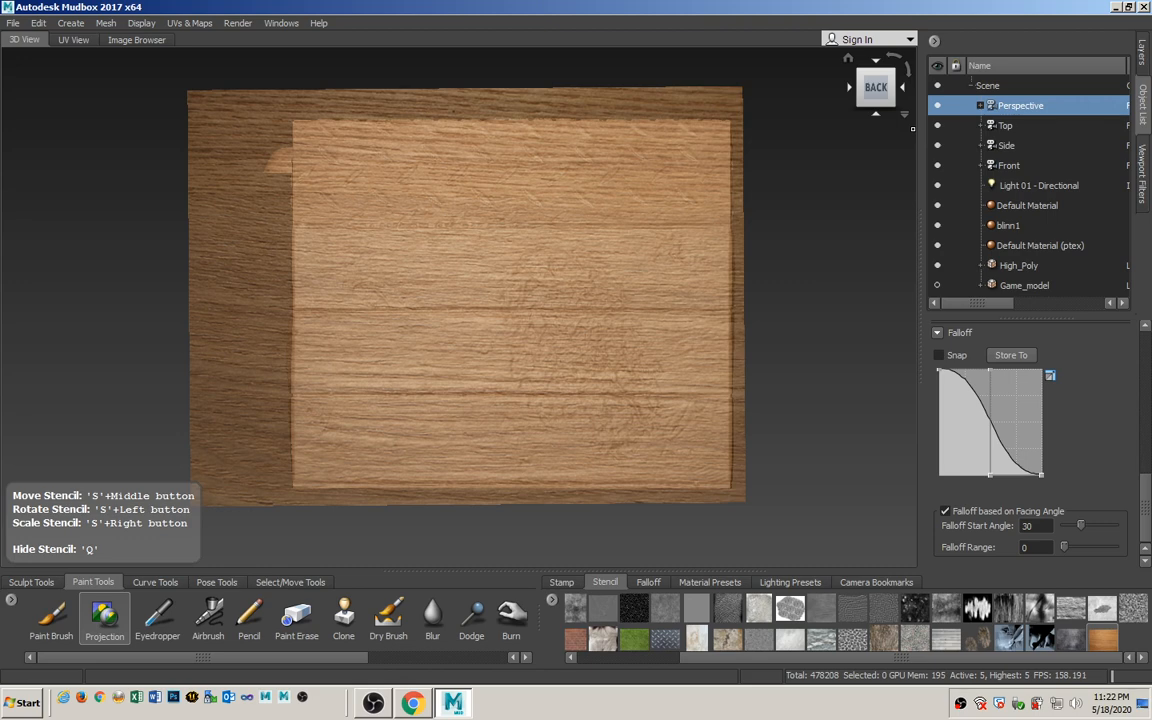
{"action": "key", "text": "q"}
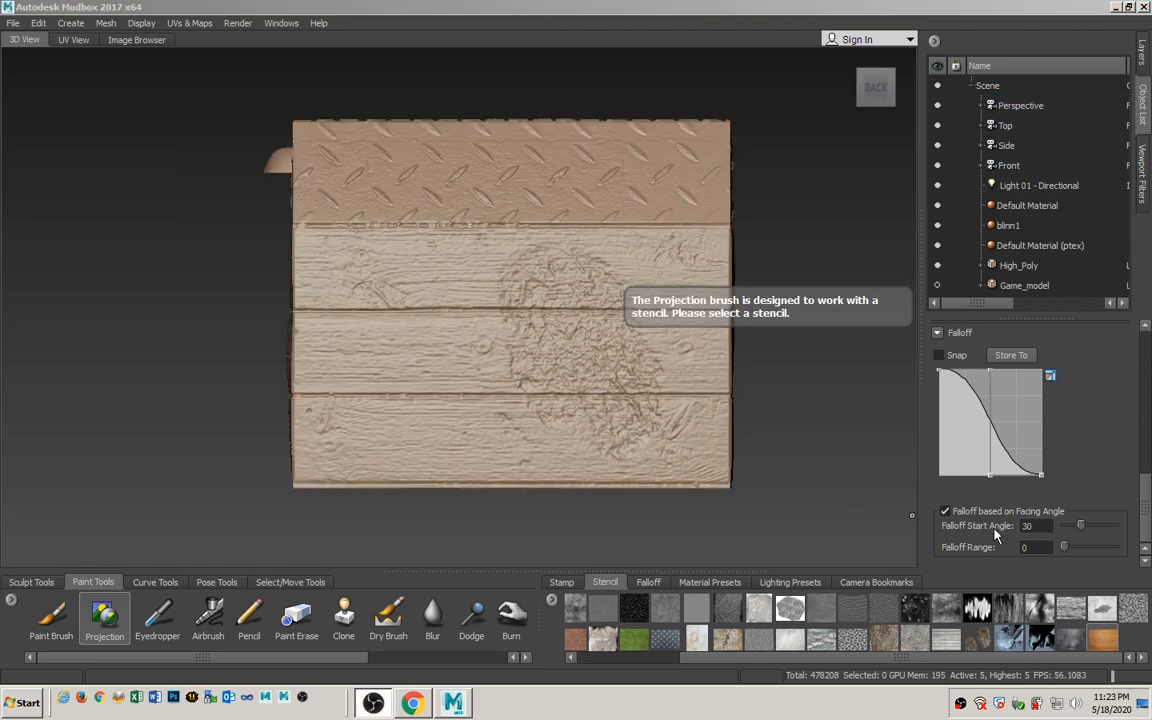
Set the Projection brush's Falloff Start Angle to 20.
{"action": "left_click_drag", "start_coordinate": [1039, 525], "coordinate": [1004, 527]}
{"action": "type", "text": "20"}
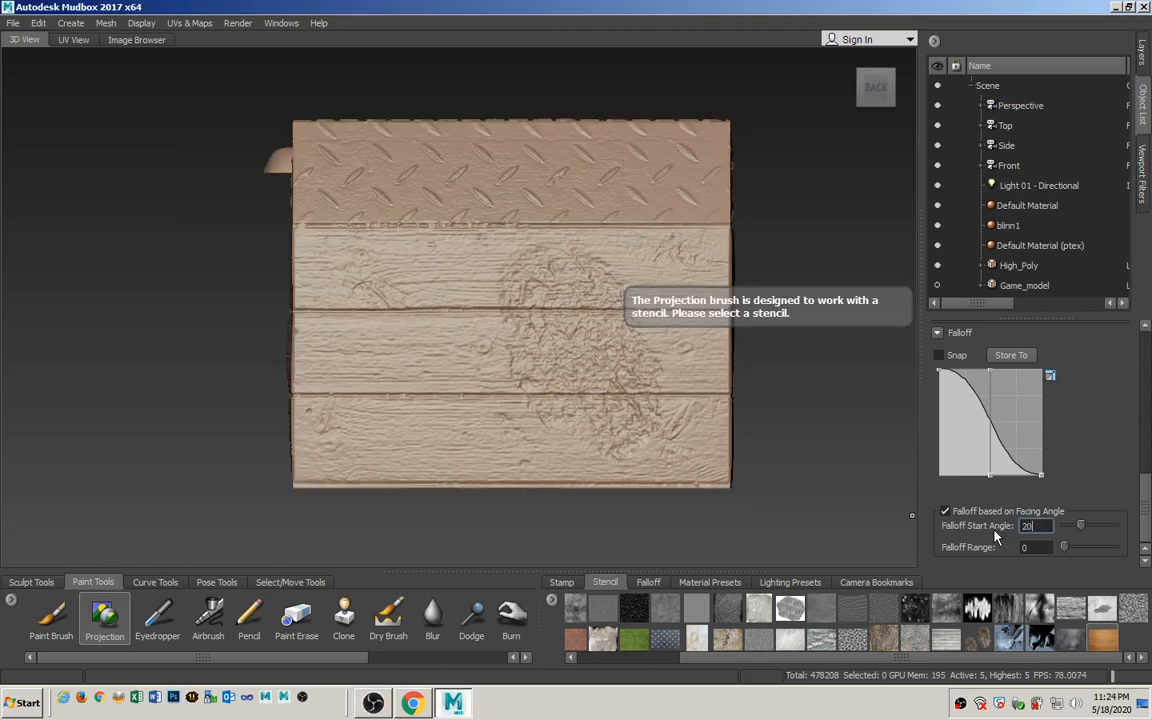
{"action": "key", "text": "Return"}
{"action": "left_click_drag", "start_coordinate": [561, 365], "coordinate": [565, 244]}
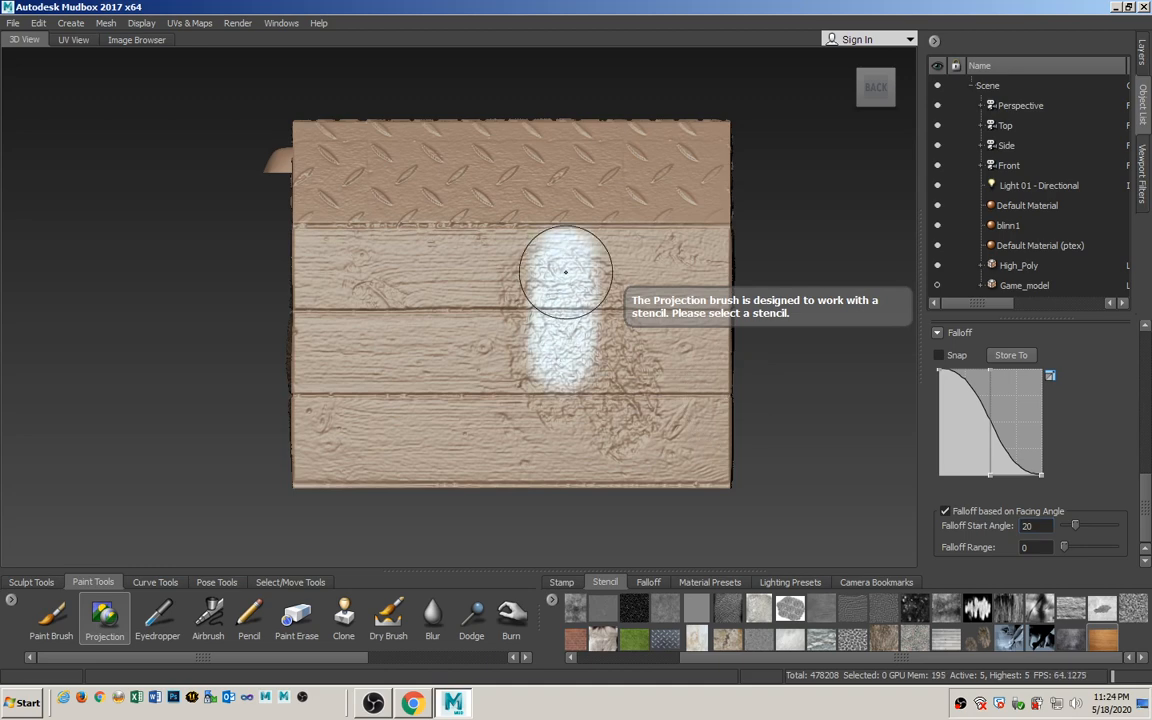
{"action": "key", "text": "ctrl+z"}
{"action": "key", "text": "q"}
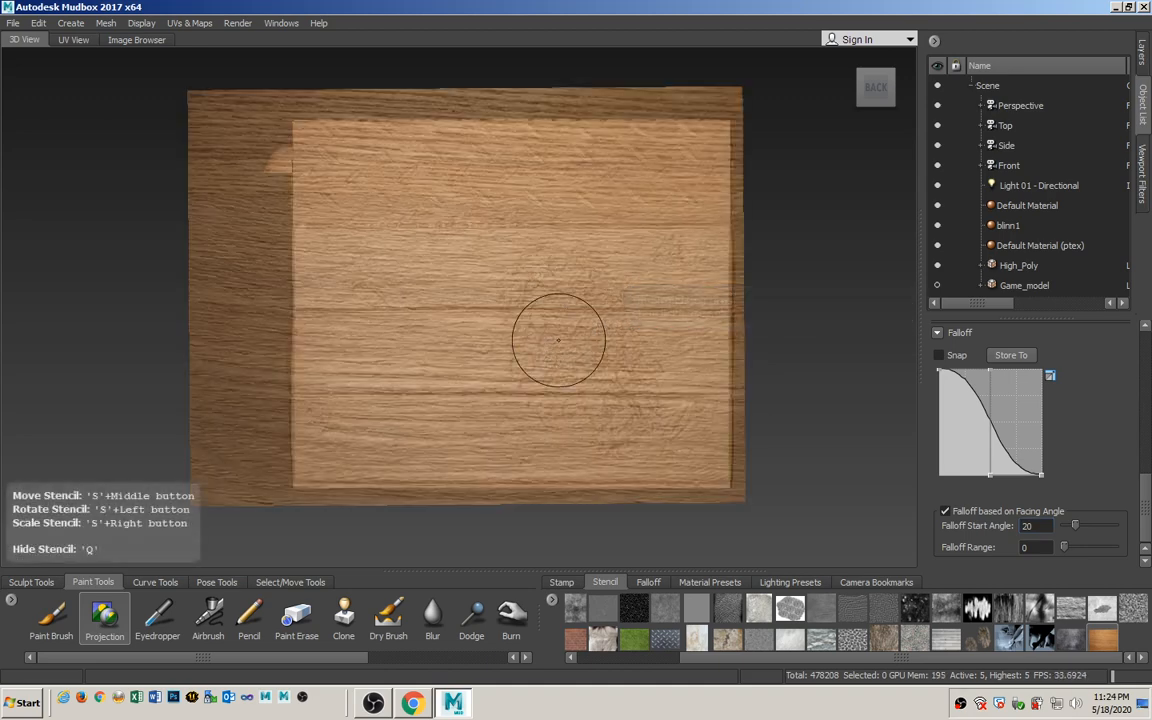
Project the wood texture over all the planks on the back with a larger brush.
{"action": "mouse_move", "coordinate": [559, 338]}
{"action": "left_mouse_down"}
{"action": "mouse_move", "coordinate": [551, 229]}
{"action": "mouse_move", "coordinate": [329, 228]}
{"action": "mouse_move", "coordinate": [300, 300]}
{"action": "mouse_move", "coordinate": [300, 435]}
{"action": "mouse_move", "coordinate": [355, 461]}
{"action": "mouse_move", "coordinate": [635, 471]}
{"action": "mouse_move", "coordinate": [690, 415]}
{"action": "mouse_move", "coordinate": [703, 239]}
{"action": "mouse_move", "coordinate": [532, 228]}
{"action": "left_mouse_up"}
{"action": "key", "text": "q"}
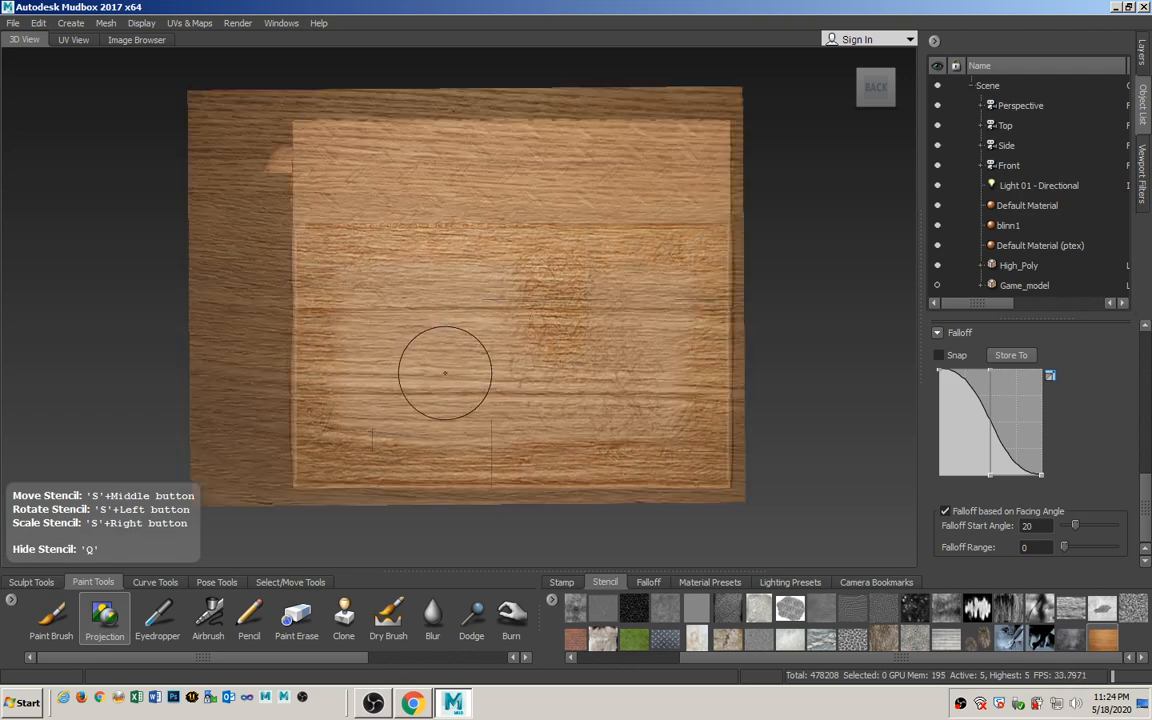
{"action": "mouse_move", "coordinate": [462, 326]}
{"action": "left_mouse_down"}
{"action": "mouse_move", "coordinate": [358, 286]}
{"action": "mouse_move", "coordinate": [544, 282]}
{"action": "mouse_move", "coordinate": [610, 300]}
{"action": "mouse_move", "coordinate": [462, 375]}
{"action": "mouse_move", "coordinate": [608, 390]}
{"action": "mouse_move", "coordinate": [449, 421]}
{"action": "mouse_move", "coordinate": [359, 347]}
{"action": "mouse_move", "coordinate": [386, 334]}
{"action": "left_mouse_up"}
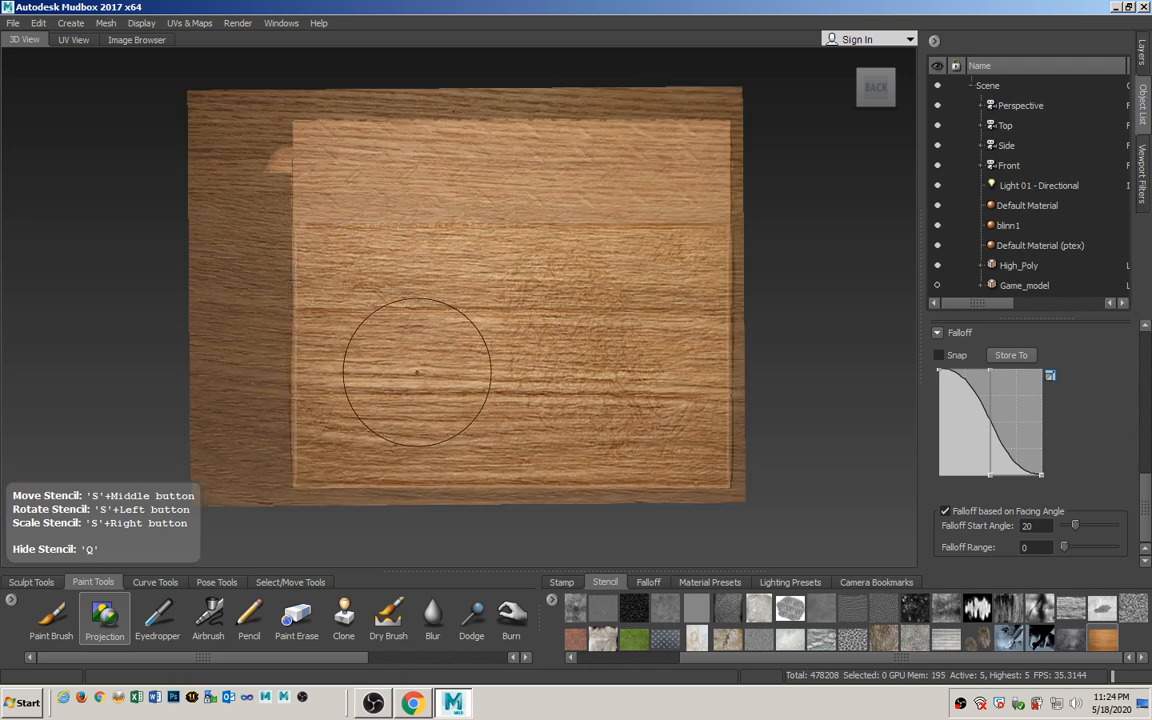
Examine the wood projection up close along the planks' left edge with the stencil hidden.
{"action": "mouse_move", "coordinate": [384, 362]}
{"action": "middle_mouse_down", "text": "alt"}
{"action": "mouse_move", "coordinate": [407, 345]}
{"action": "mouse_move", "coordinate": [543, 347]}
{"action": "middle_mouse_up", "text": "alt"}
{"action": "right_click_drag", "start_coordinate": [337, 328], "coordinate": [489, 373], "text": "alt"}
{"action": "mouse_move", "coordinate": [300, 345]}
{"action": "right_mouse_down", "text": "alt"}
{"action": "mouse_move", "coordinate": [349, 362]}
{"action": "mouse_move", "coordinate": [505, 341]}
{"action": "right_mouse_up", "text": "alt"}
{"action": "middle_click_drag", "start_coordinate": [390, 358], "coordinate": [485, 318], "text": "alt"}
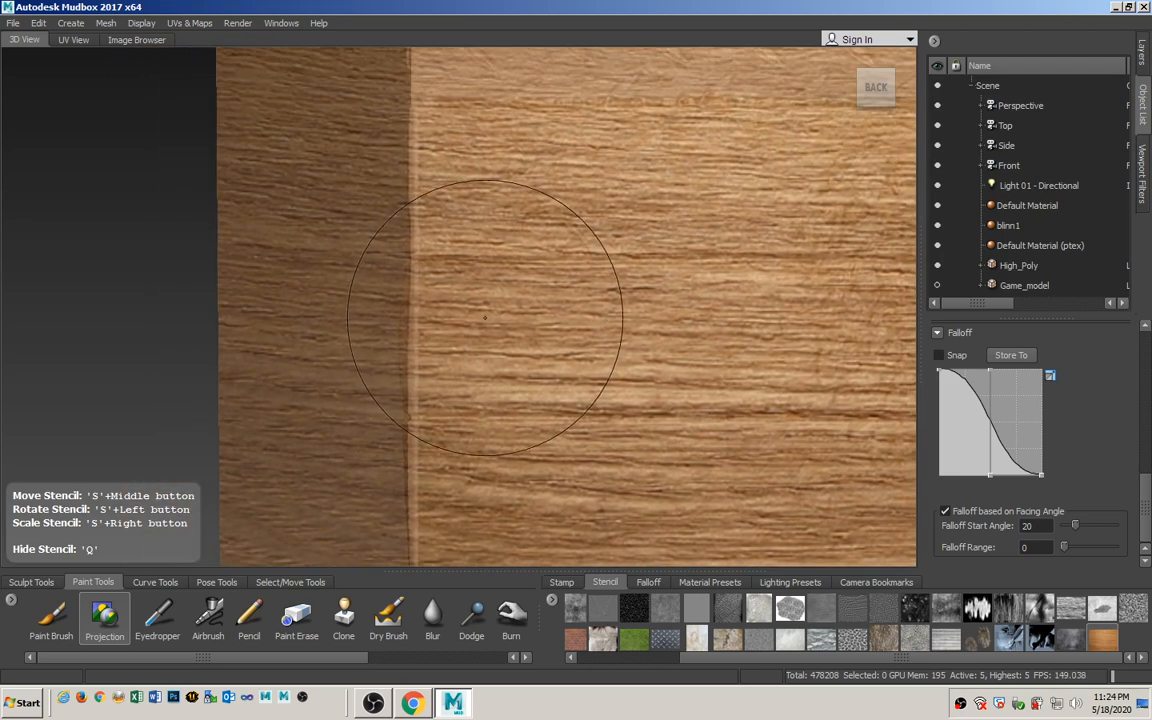
{"action": "key", "text": "q"}
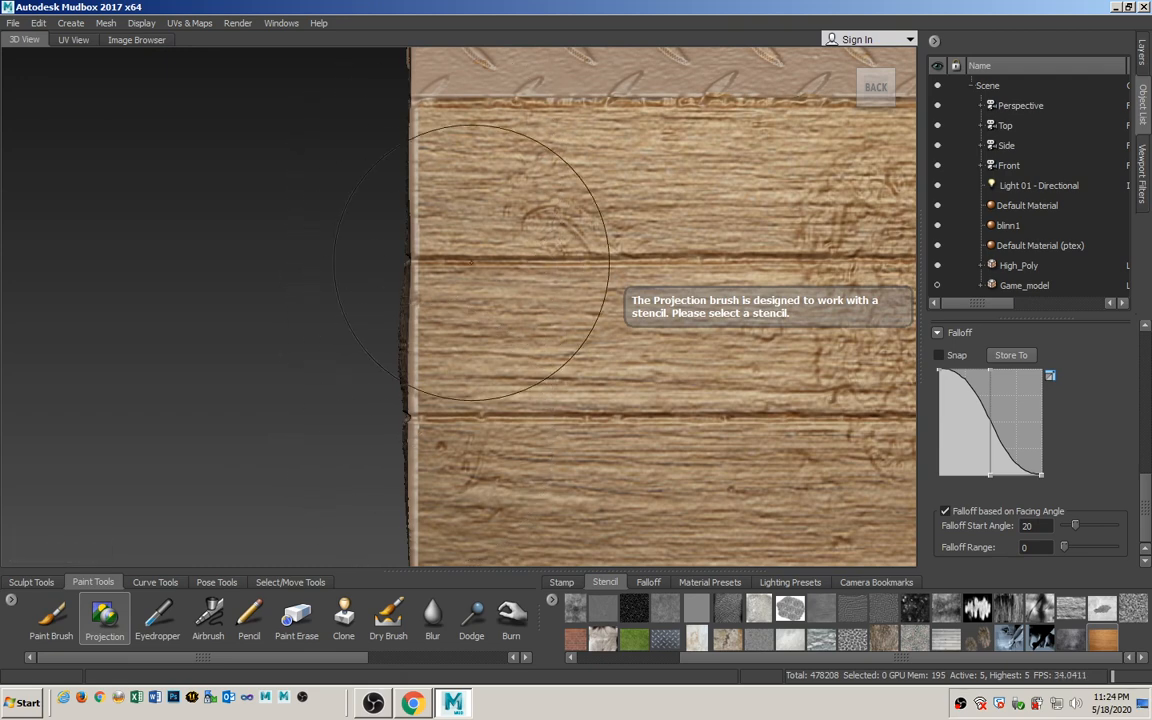
{"action": "mouse_move", "coordinate": [500, 250]}
{"action": "right_mouse_down", "text": "alt"}
{"action": "mouse_move", "coordinate": [33, 194]}
{"action": "mouse_move", "coordinate": [263, 230]}
{"action": "mouse_move", "coordinate": [190, 226]}
{"action": "right_mouse_up", "text": "alt"}
{"action": "mouse_move", "coordinate": [499, 422]}
{"action": "middle_mouse_down", "text": "alt"}
{"action": "mouse_move", "coordinate": [391, 412]}
{"action": "mouse_move", "coordinate": [313, 422]}
{"action": "middle_mouse_up", "text": "alt"}
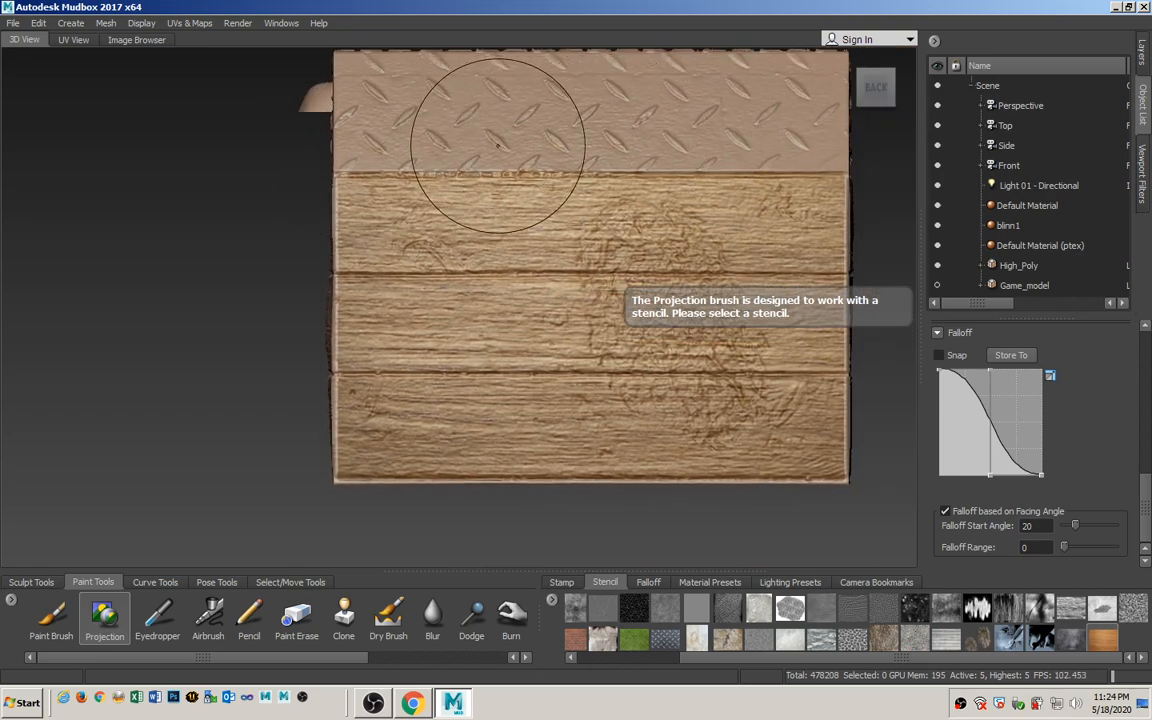
Erase stray wood paint from the diamond-plate band above the planks with a smaller Paint Erase brush.
{"action": "key", "text": "b"}
{"action": "left_click_drag", "start_coordinate": [582, 203], "coordinate": [549, 160]}
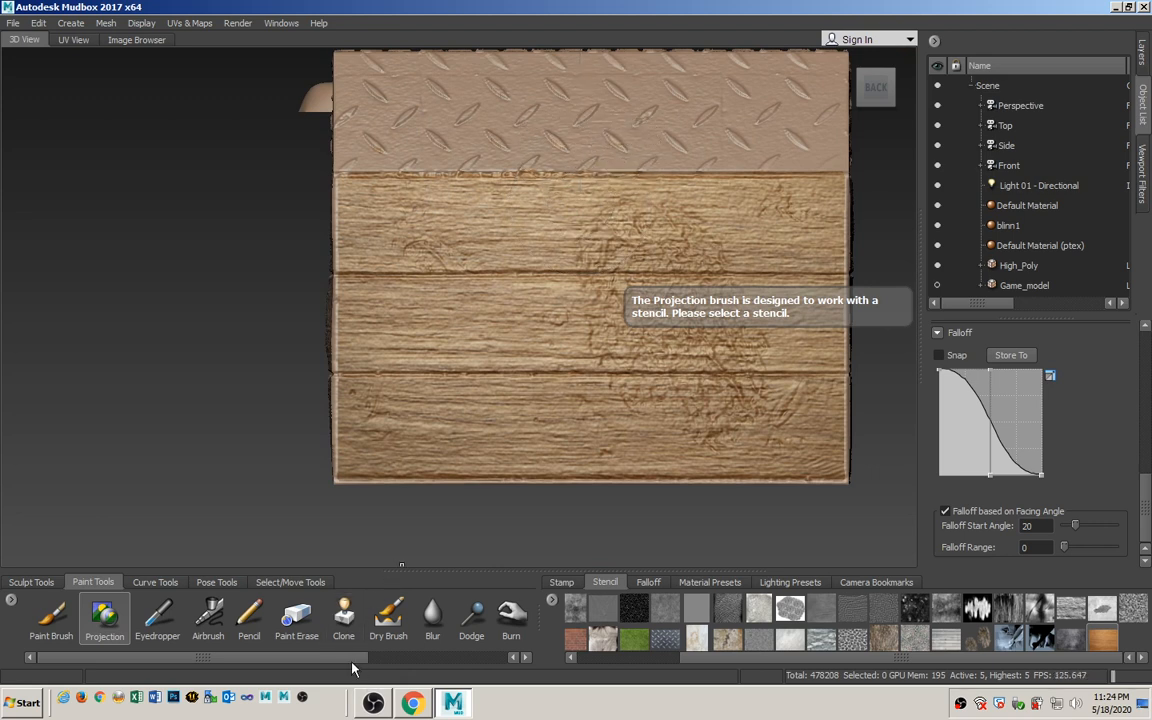
{"action": "left_click", "coordinate": [297, 617]}
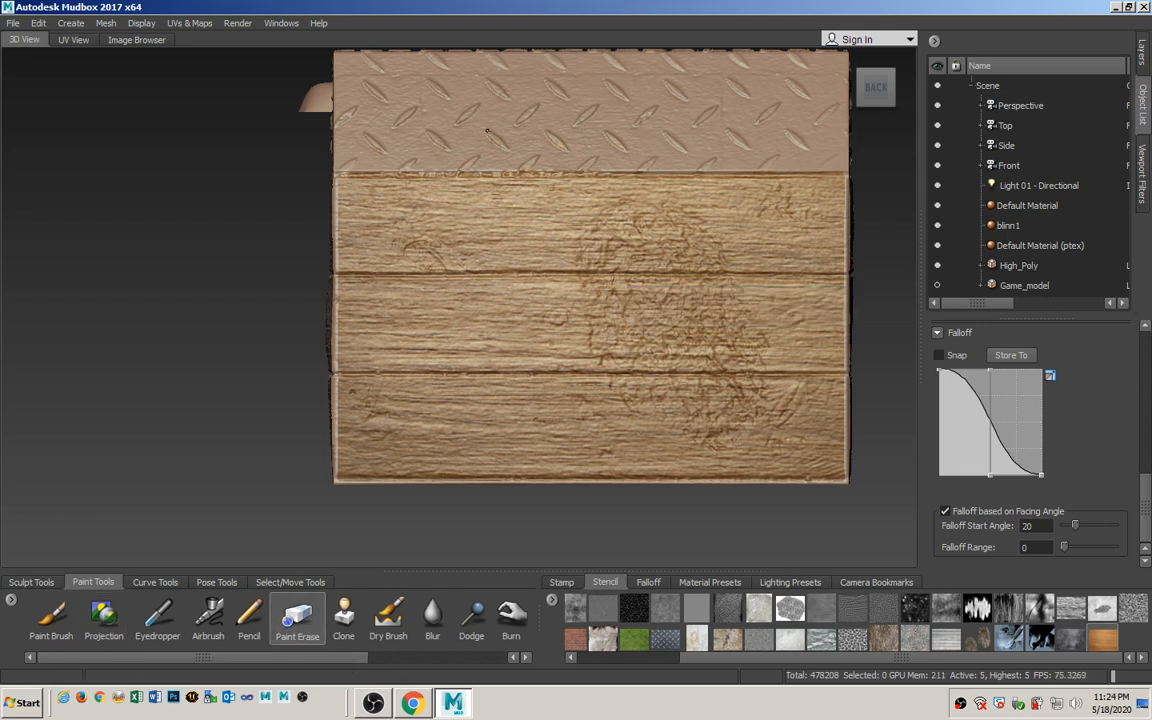
{"action": "left_click_drag", "start_coordinate": [498, 135], "coordinate": [628, 129]}
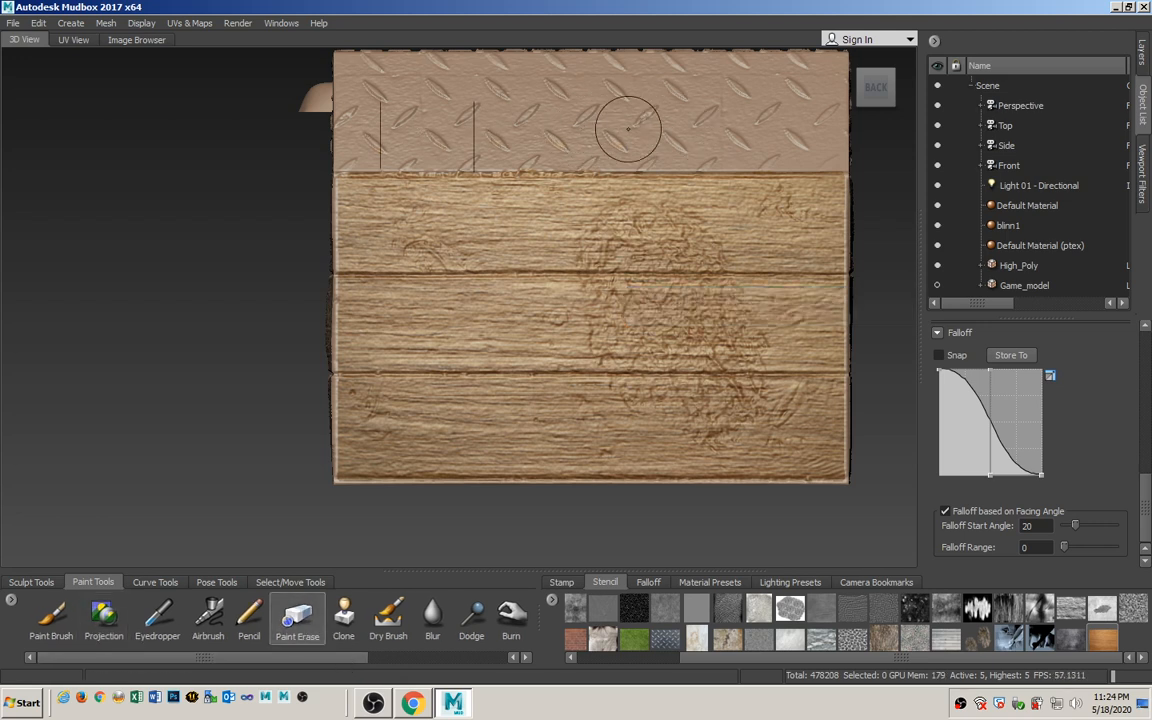
Return to the Projection brush with the wood stencil shown and disable Falloff based on Facing Angle.
{"action": "left_click", "coordinate": [104, 617]}
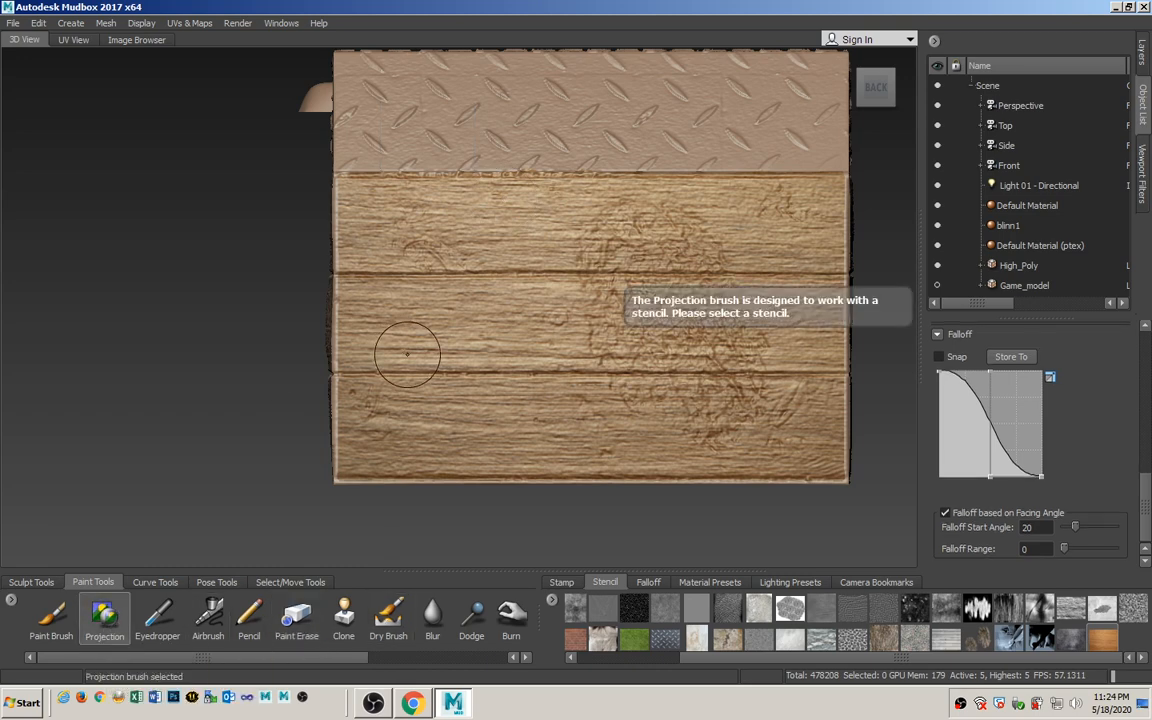
{"action": "key", "text": "q"}
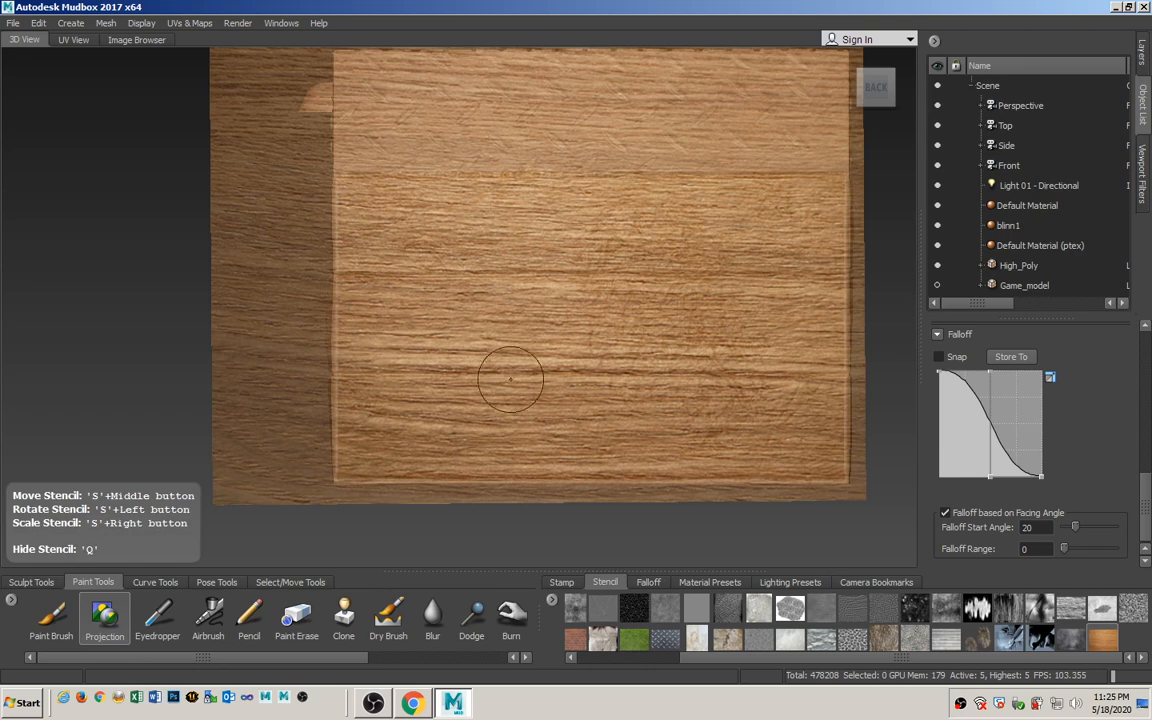
{"action": "left_click", "coordinate": [945, 514]}
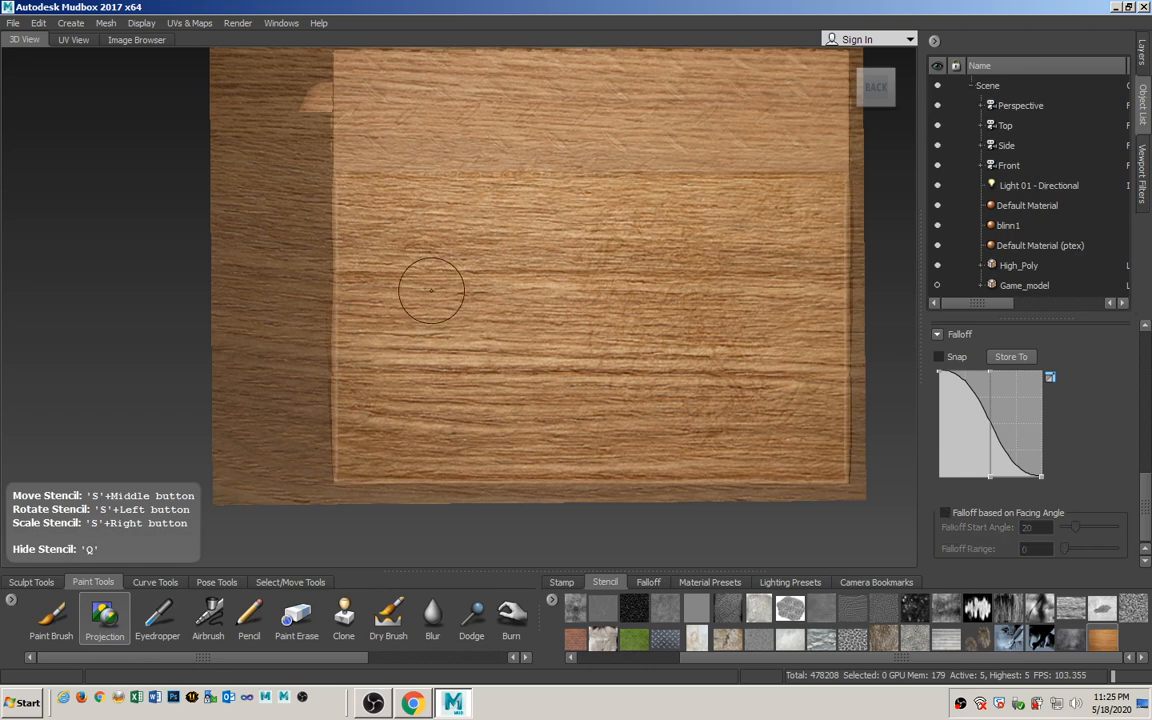
Project wood onto the unpainted left and bottom rims of the planks with a small brush.
{"action": "left_click_drag", "start_coordinate": [388, 253], "coordinate": [372, 253]}
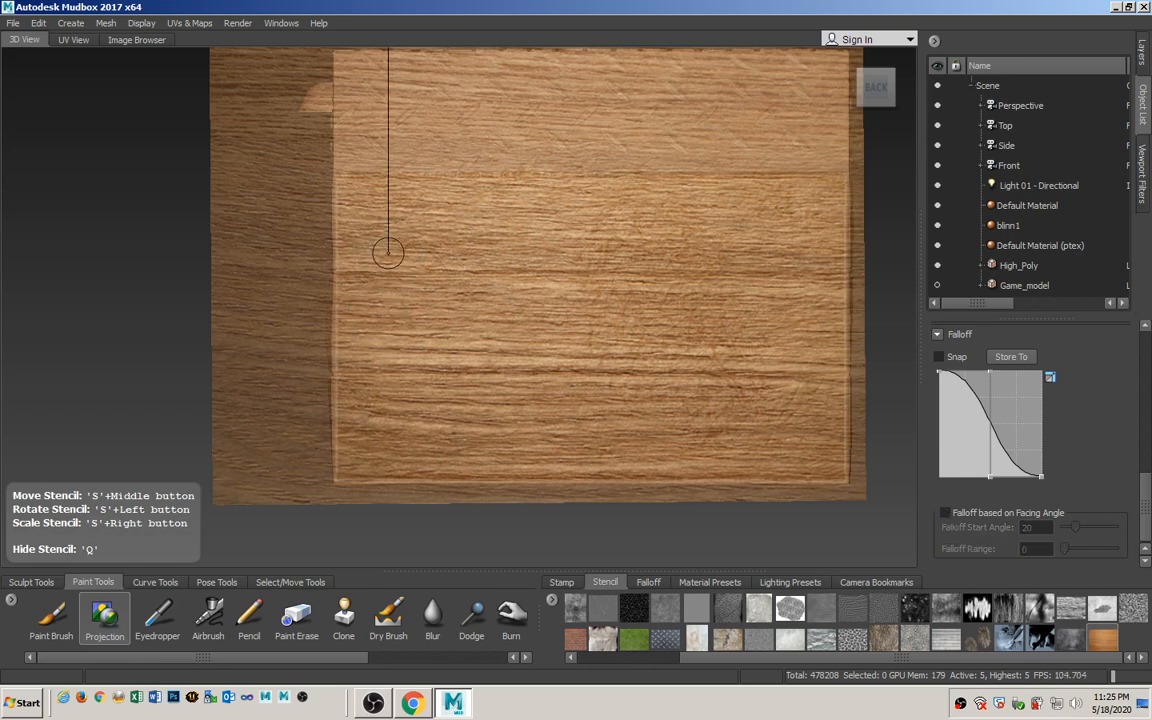
{"action": "key", "text": "q"}
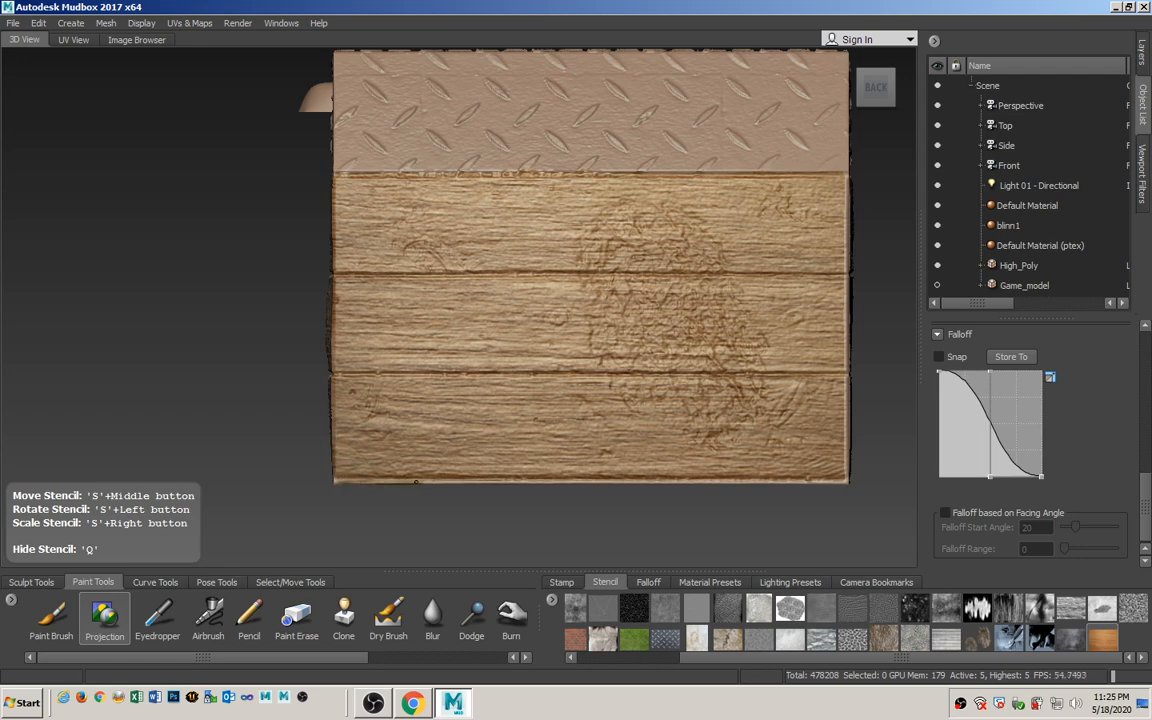
{"action": "key", "text": "q"}
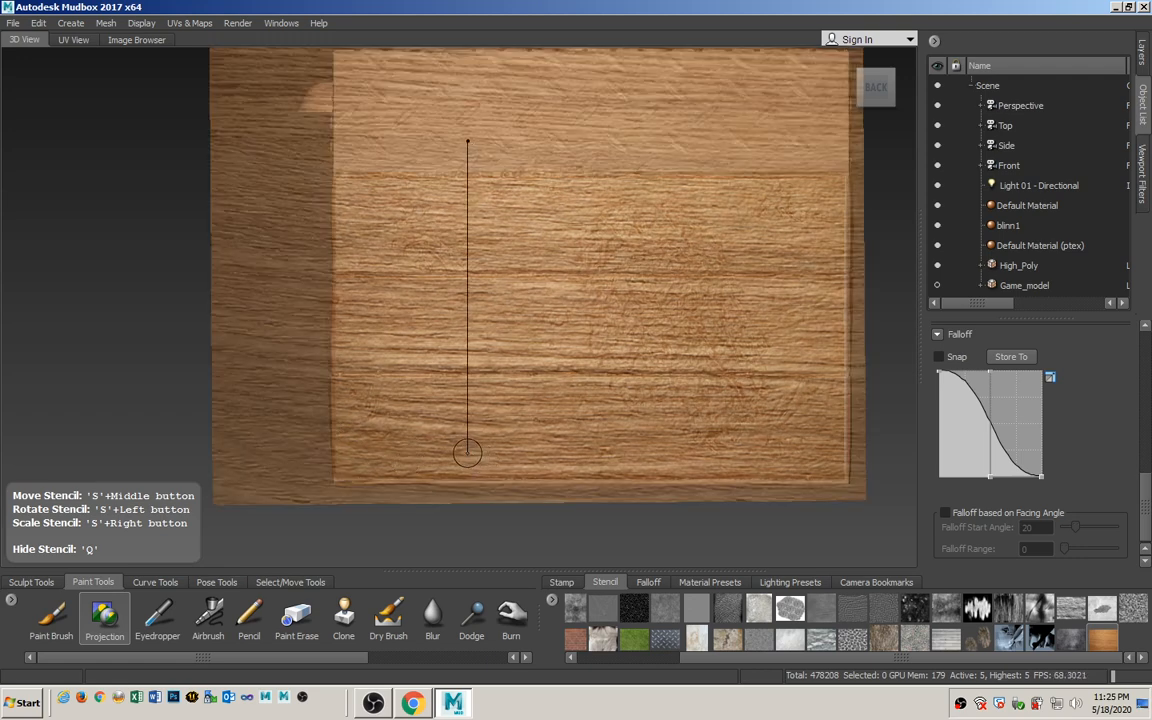
{"action": "key", "text": "q"}
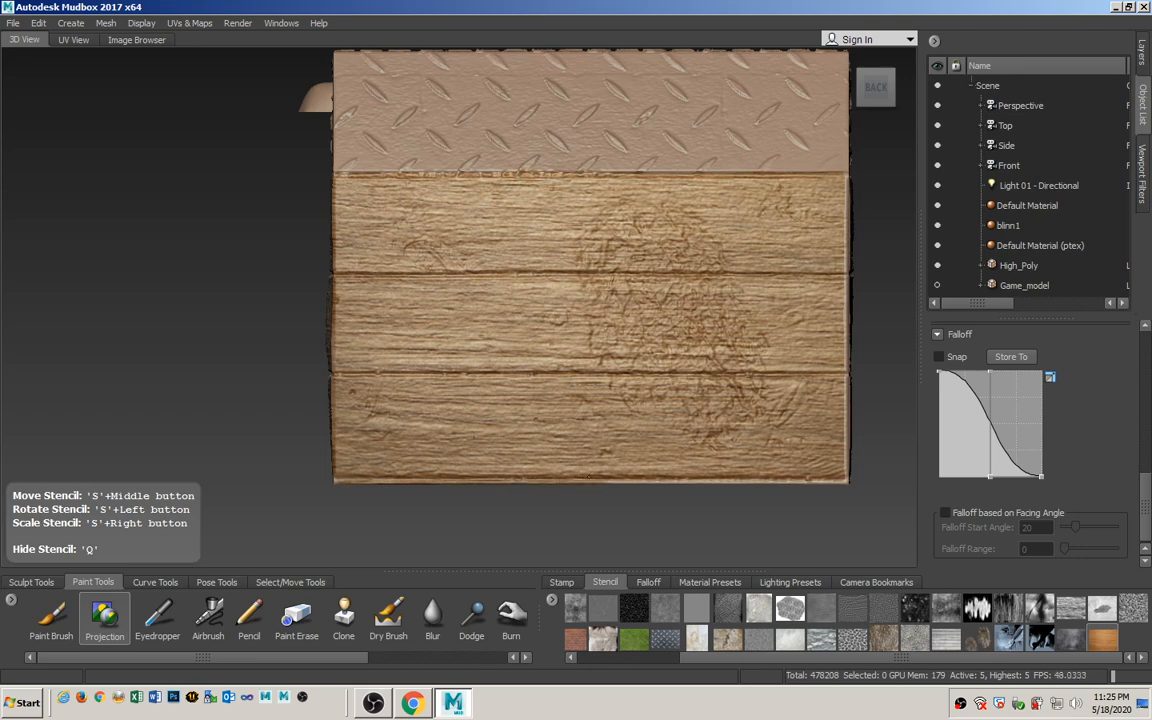
{"action": "key", "text": "q"}
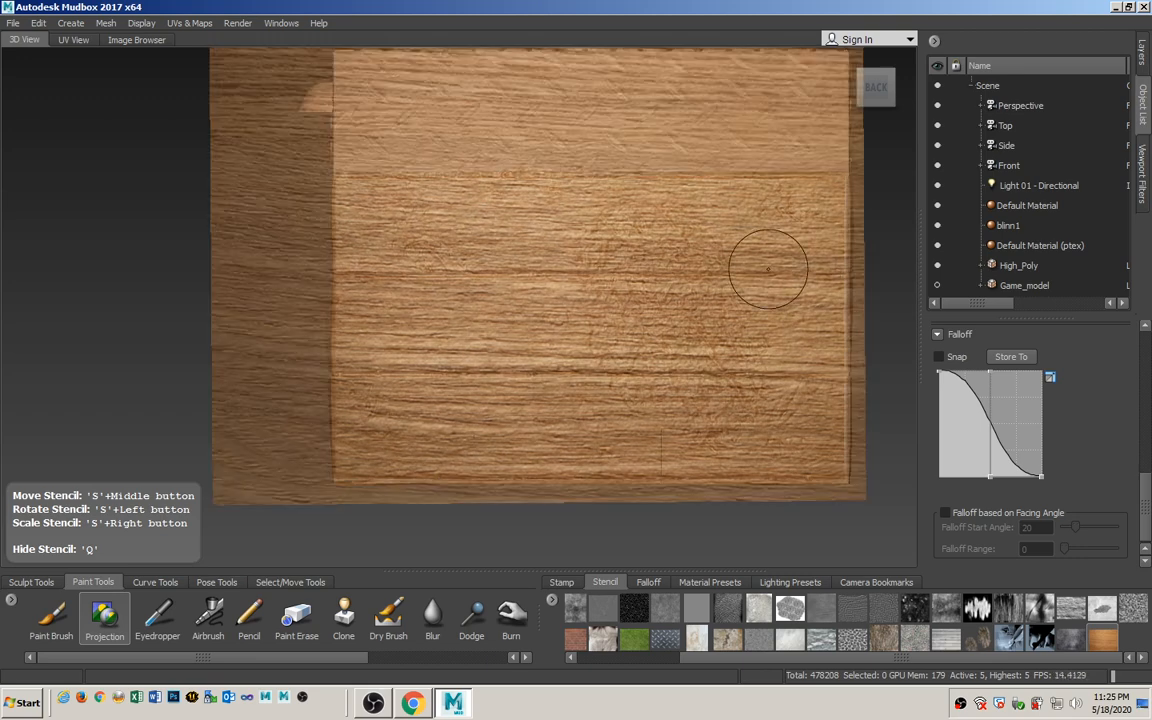
Project wood onto the unpainted right rim of the planks with a small brush.
{"action": "left_click_drag", "start_coordinate": [777, 264], "coordinate": [783, 257]}
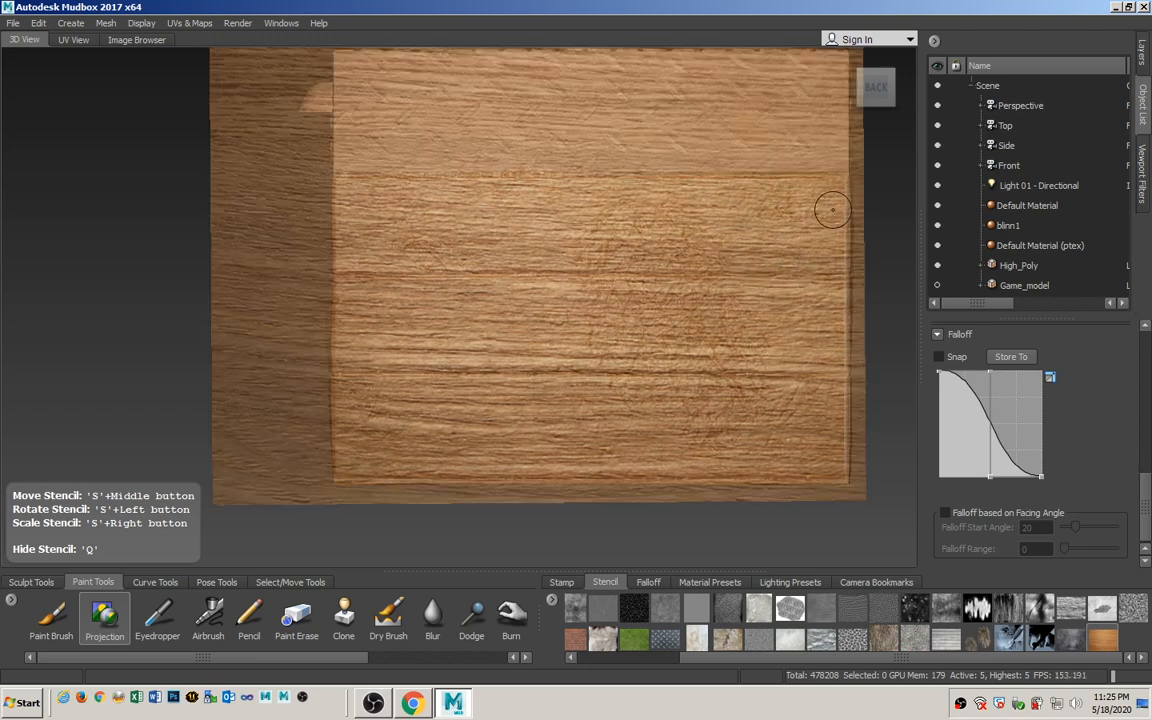
{"action": "left_click_drag", "start_coordinate": [834, 210], "coordinate": [837, 197]}
{"action": "key", "text": "q"}
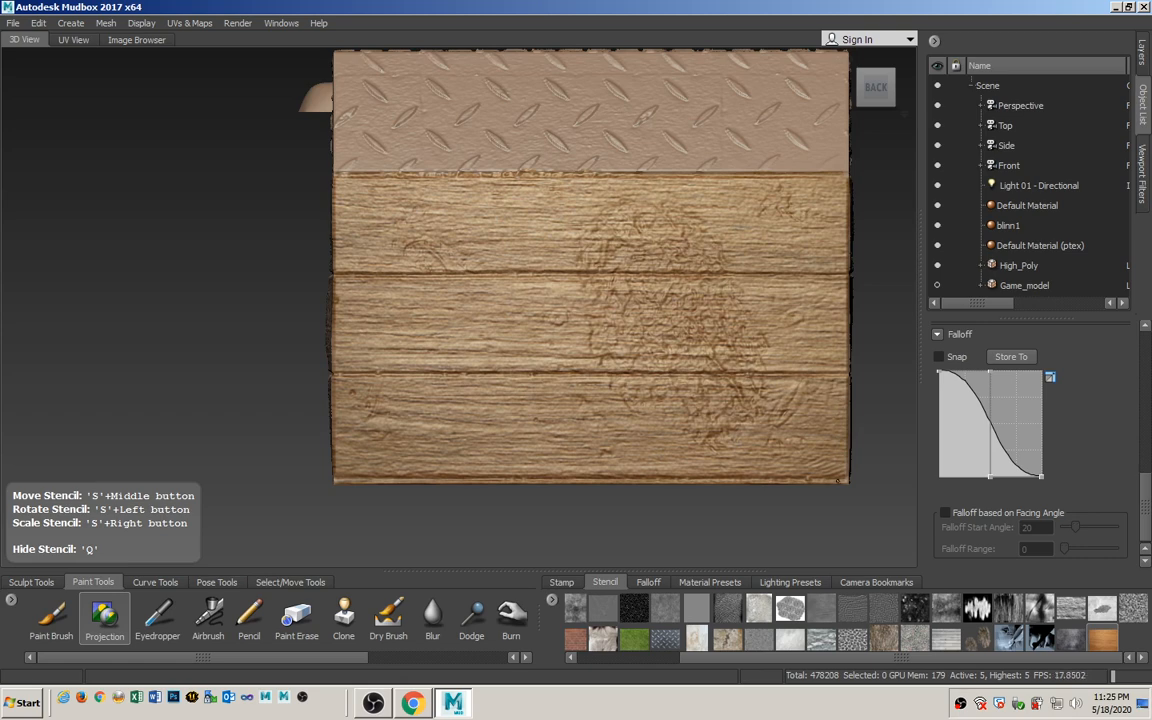
Touch up the projected wood along the left side of the planks on the back face with the Projection brush.
{"action": "key", "text": "q"}
{"action": "key", "text": "q"}
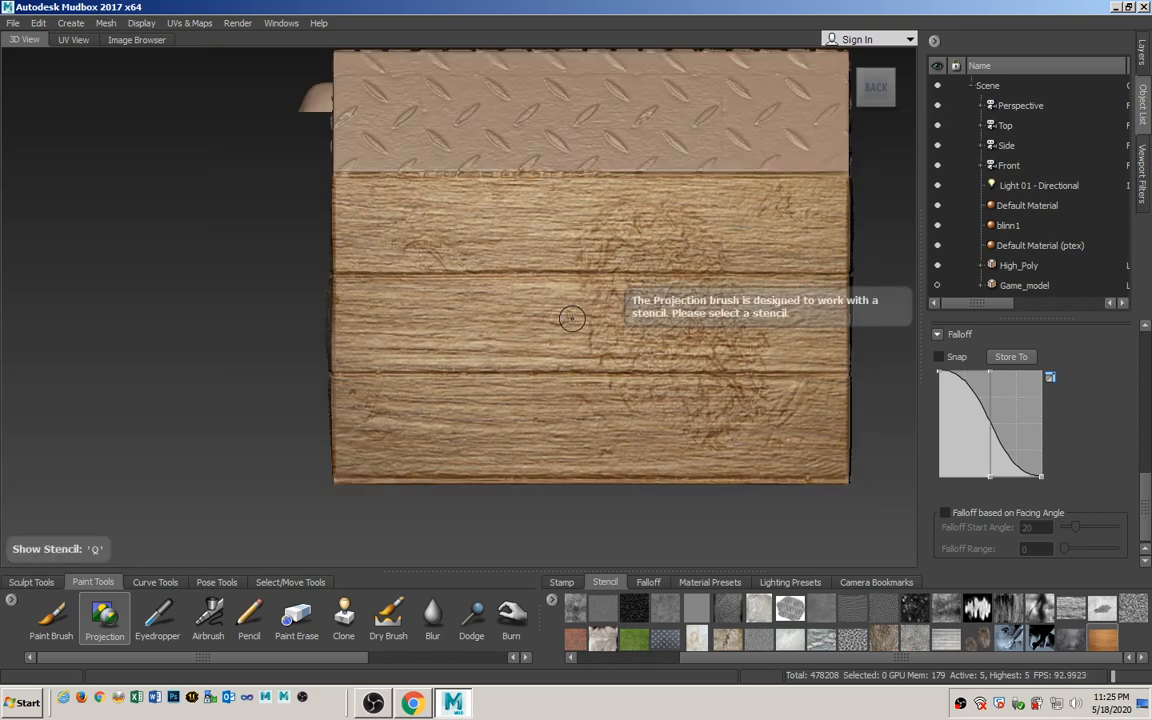
{"action": "left_click_drag", "start_coordinate": [413, 370], "coordinate": [452, 373], "text": "alt"}
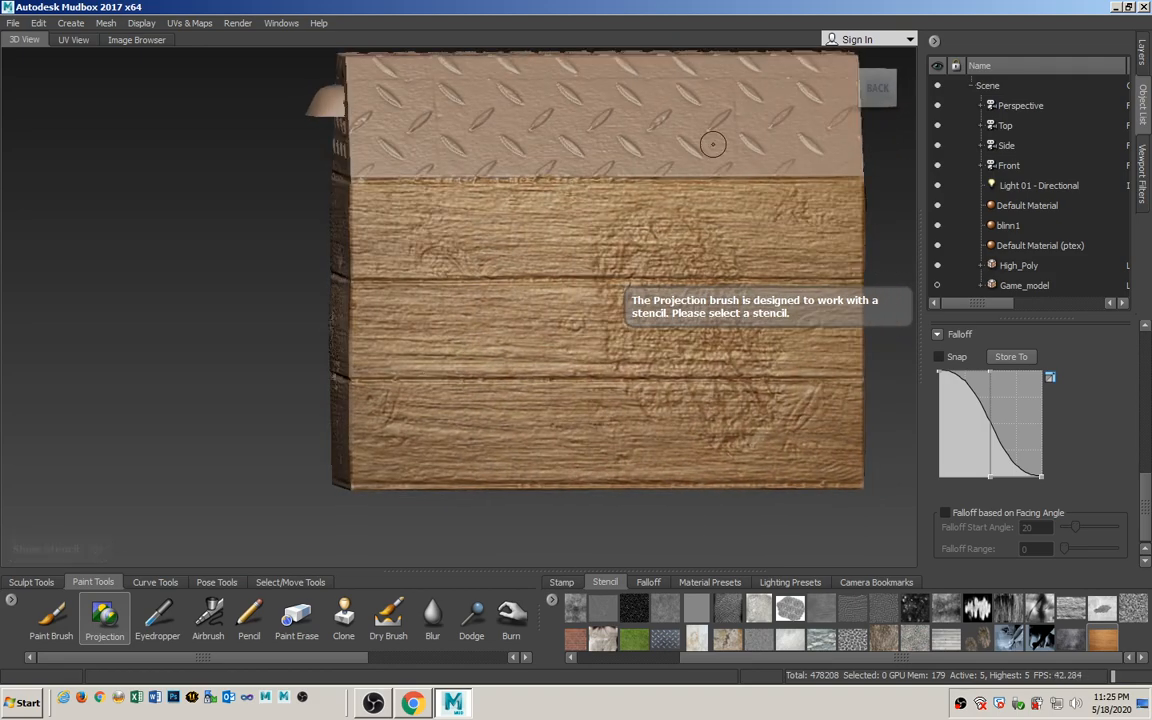
{"action": "left_click", "coordinate": [876, 90]}
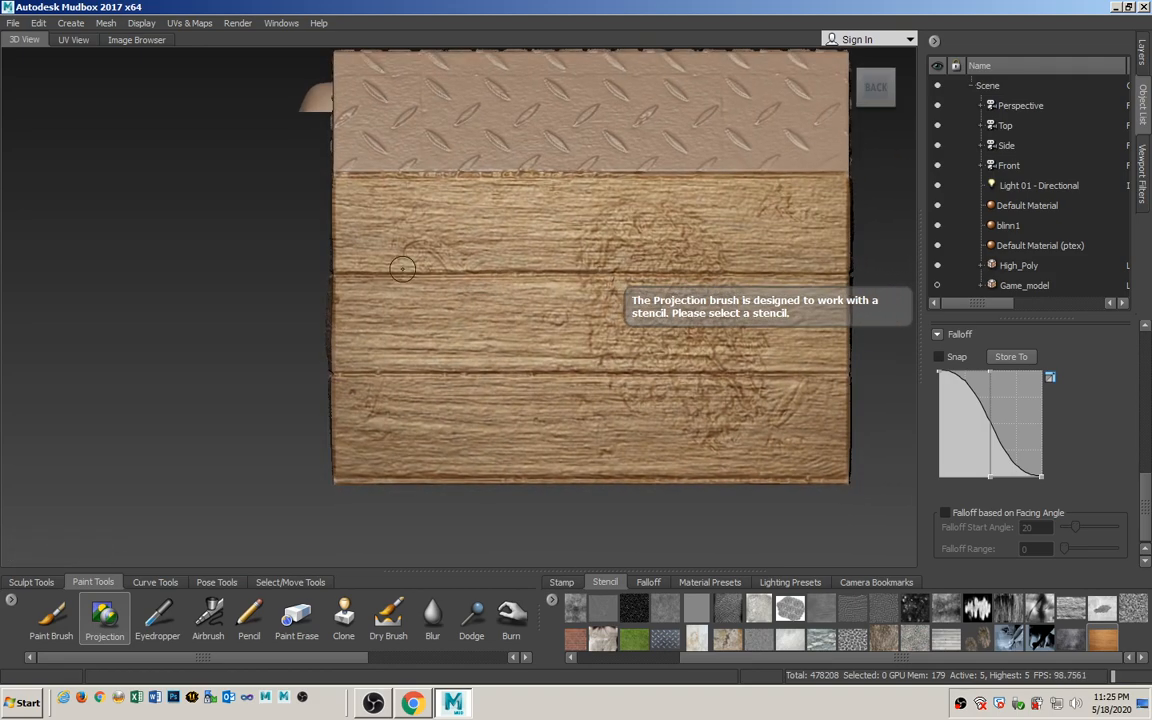
{"action": "key", "text": "b"}
{"action": "mouse_move", "coordinate": [363, 288]}
{"action": "left_mouse_down"}
{"action": "mouse_move", "coordinate": [393, 288]}
{"action": "mouse_move", "coordinate": [355, 262]}
{"action": "mouse_move", "coordinate": [352, 319]}
{"action": "left_mouse_up"}
{"action": "key", "text": "ctrl+z"}
{"action": "key", "text": "q"}
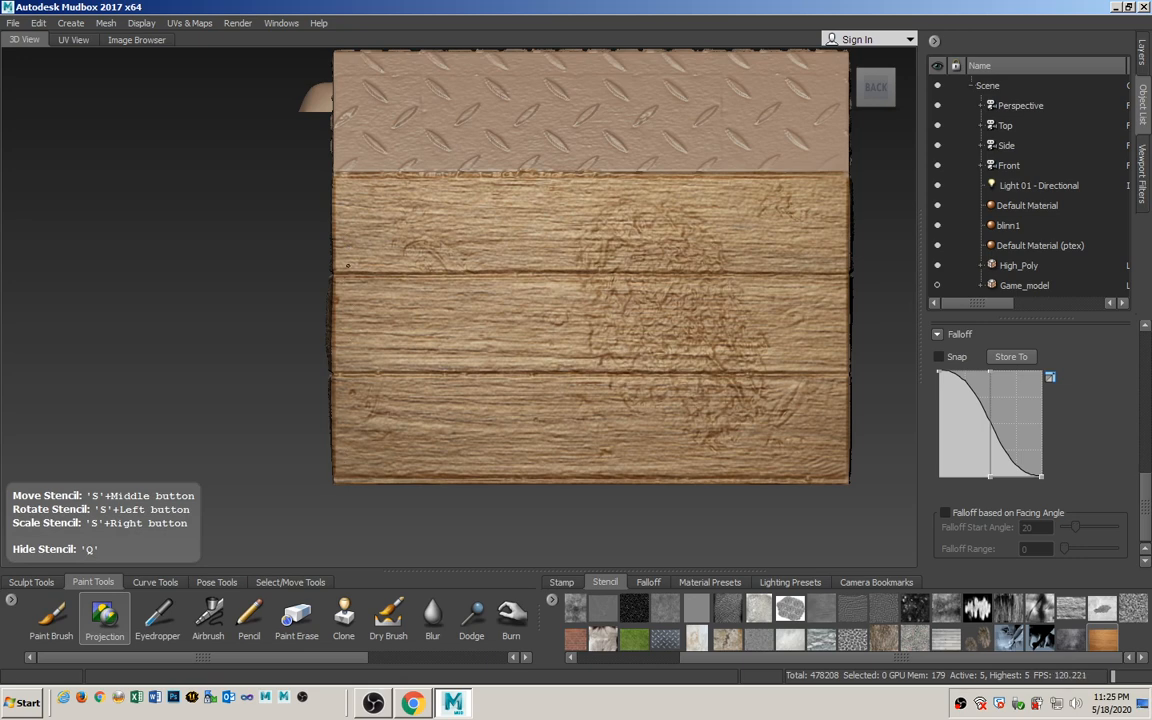
{"action": "left_click_drag", "start_coordinate": [350, 244], "coordinate": [350, 256]}
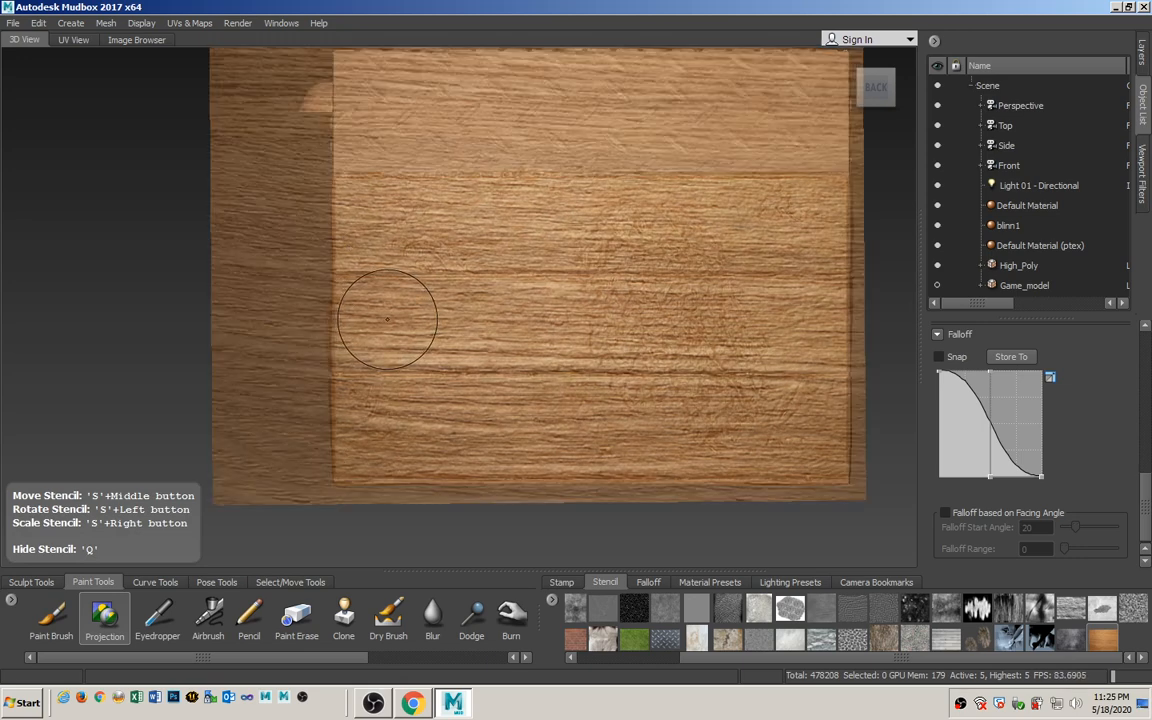
{"action": "key", "text": "q"}
Face the box's right end straight on and project wood onto the middle of its planks with a large brush.
{"action": "mouse_move", "coordinate": [430, 363]}
{"action": "left_mouse_down", "text": "alt"}
{"action": "mouse_move", "coordinate": [616, 385]}
{"action": "mouse_move", "coordinate": [606, 378]}
{"action": "left_mouse_up", "text": "alt"}
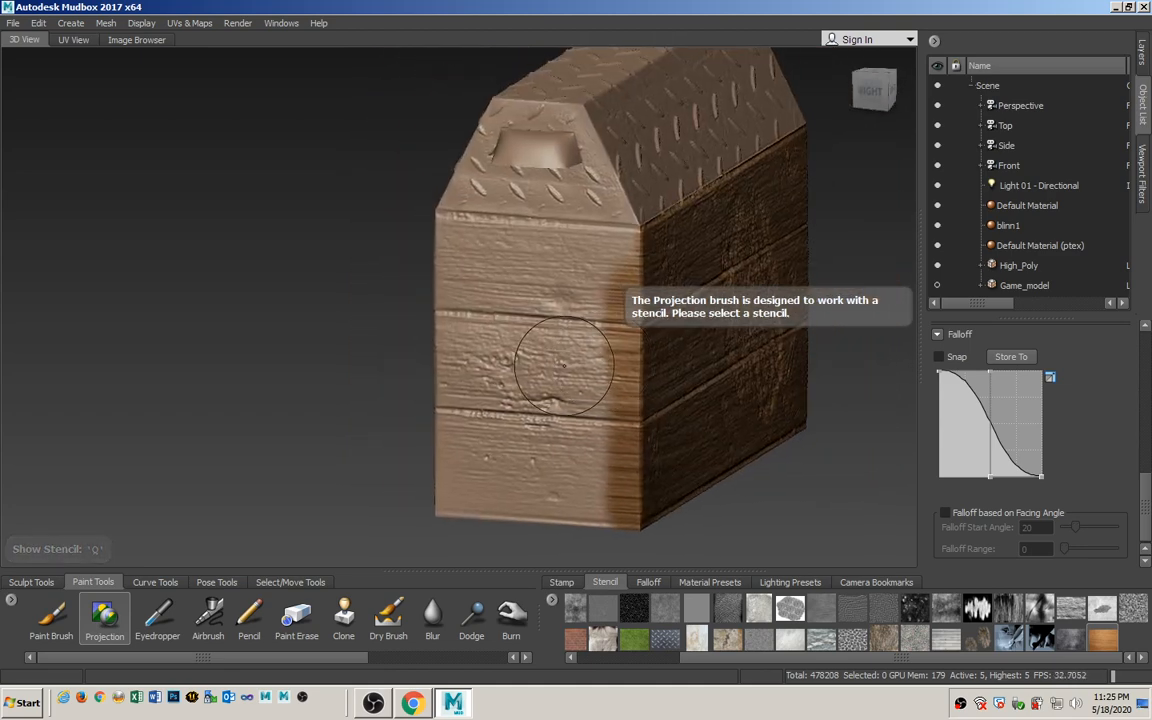
{"action": "middle_click_drag", "start_coordinate": [562, 362], "coordinate": [349, 321], "text": "alt"}
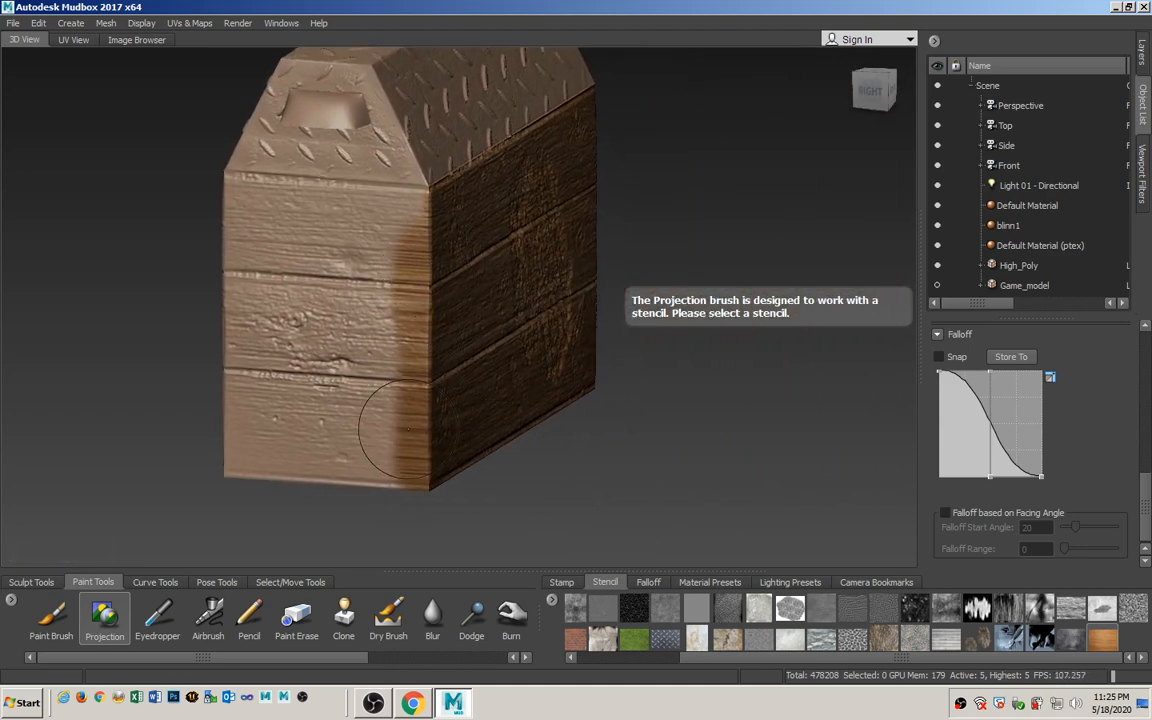
{"action": "left_click_drag", "start_coordinate": [458, 388], "coordinate": [427, 320], "text": "alt"}
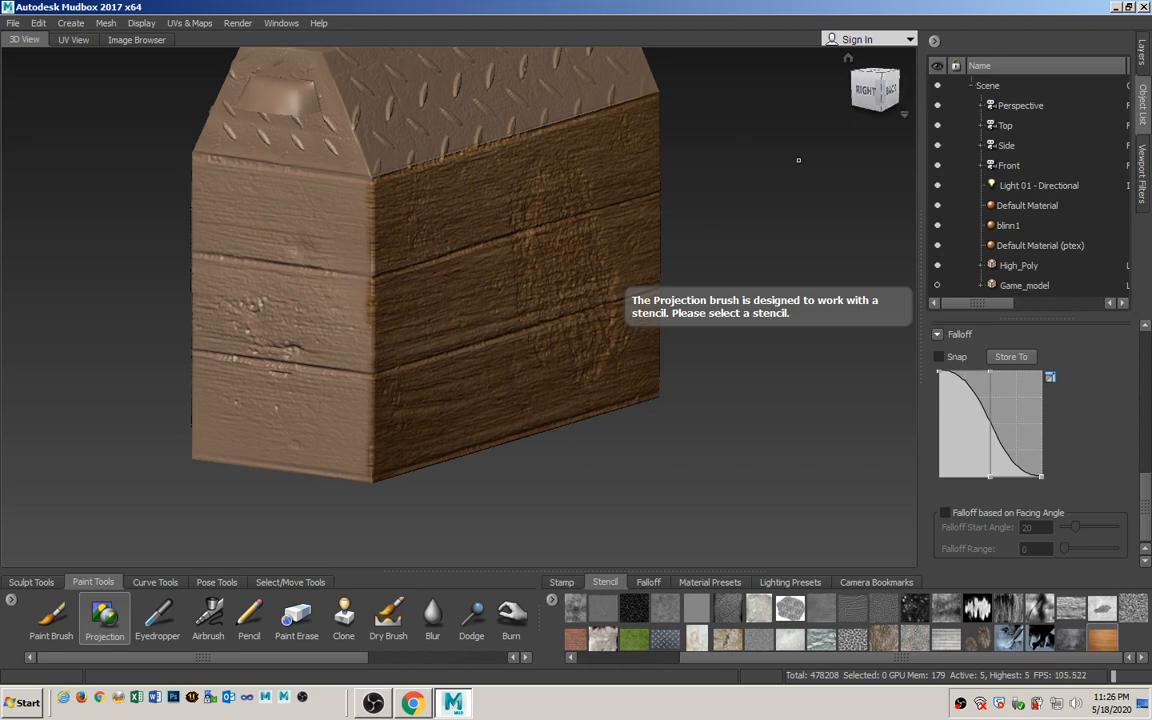
{"action": "left_click_drag", "start_coordinate": [798, 160], "coordinate": [802, 157], "text": "alt"}
{"action": "left_click", "coordinate": [868, 91]}
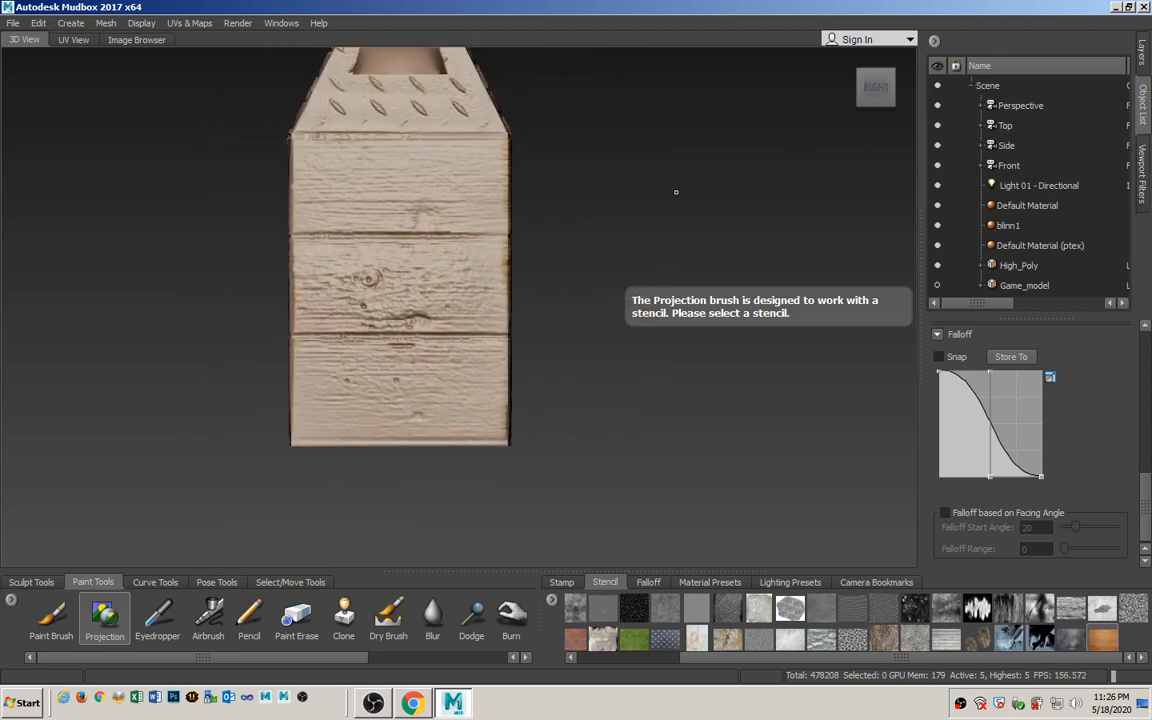
{"action": "key", "text": "q"}
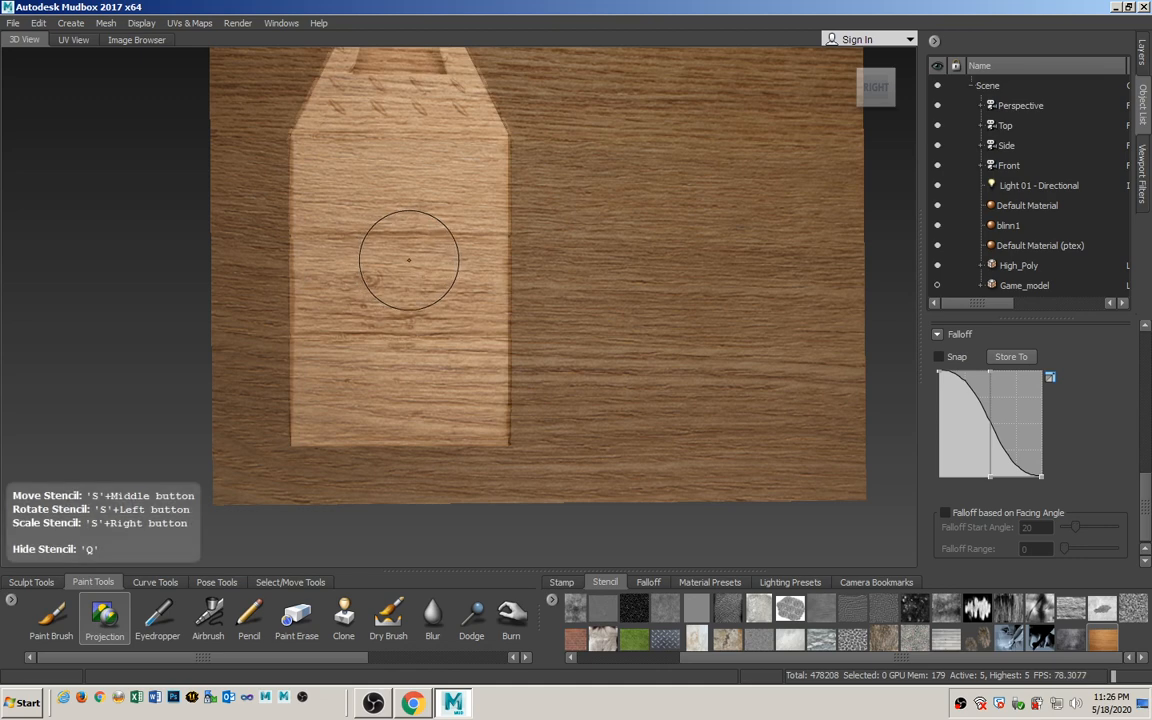
{"action": "left_click_drag", "start_coordinate": [405, 254], "coordinate": [398, 265]}
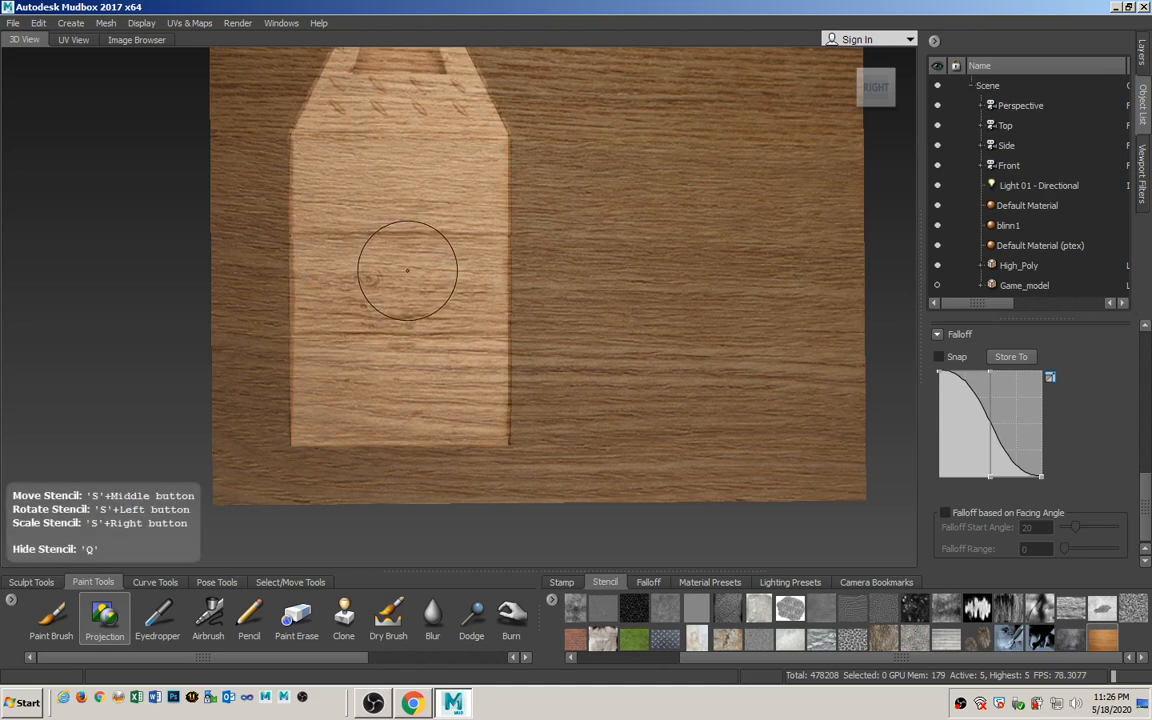
{"action": "key", "text": "q"}
{"action": "mouse_move", "coordinate": [310, 177]}
{"action": "left_mouse_down"}
{"action": "mouse_move", "coordinate": [292, 160]}
{"action": "mouse_move", "coordinate": [325, 335]}
{"action": "left_mouse_up"}
{"action": "mouse_move", "coordinate": [388, 373]}
{"action": "left_mouse_down"}
{"action": "mouse_move", "coordinate": [378, 268]}
{"action": "mouse_move", "coordinate": [420, 215]}
{"action": "mouse_move", "coordinate": [405, 170]}
{"action": "mouse_move", "coordinate": [298, 130]}
{"action": "mouse_move", "coordinate": [288, 153]}
{"action": "left_mouse_up"}
{"action": "key", "text": "q"}
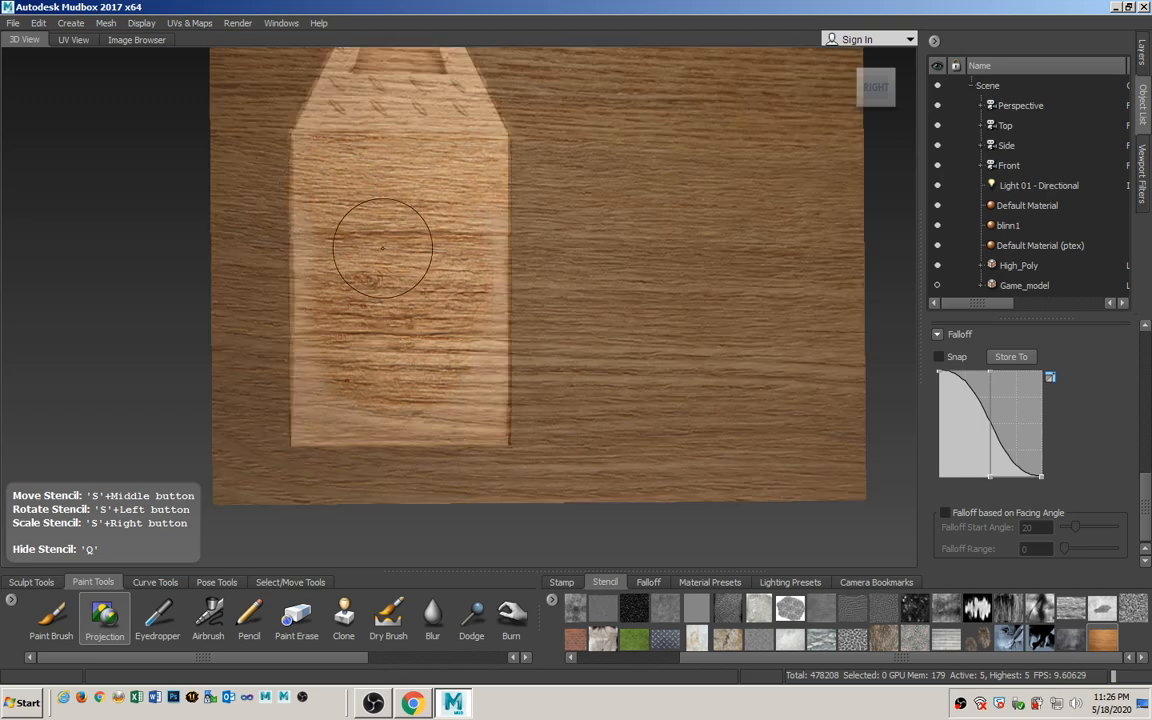
Project wood along the left and right edges of the right-end planks with a smaller Projection brush.
{"action": "key", "text": "b"}
{"action": "left_click_drag", "start_coordinate": [405, 234], "coordinate": [367, 234]}
{"action": "key", "text": "q"}
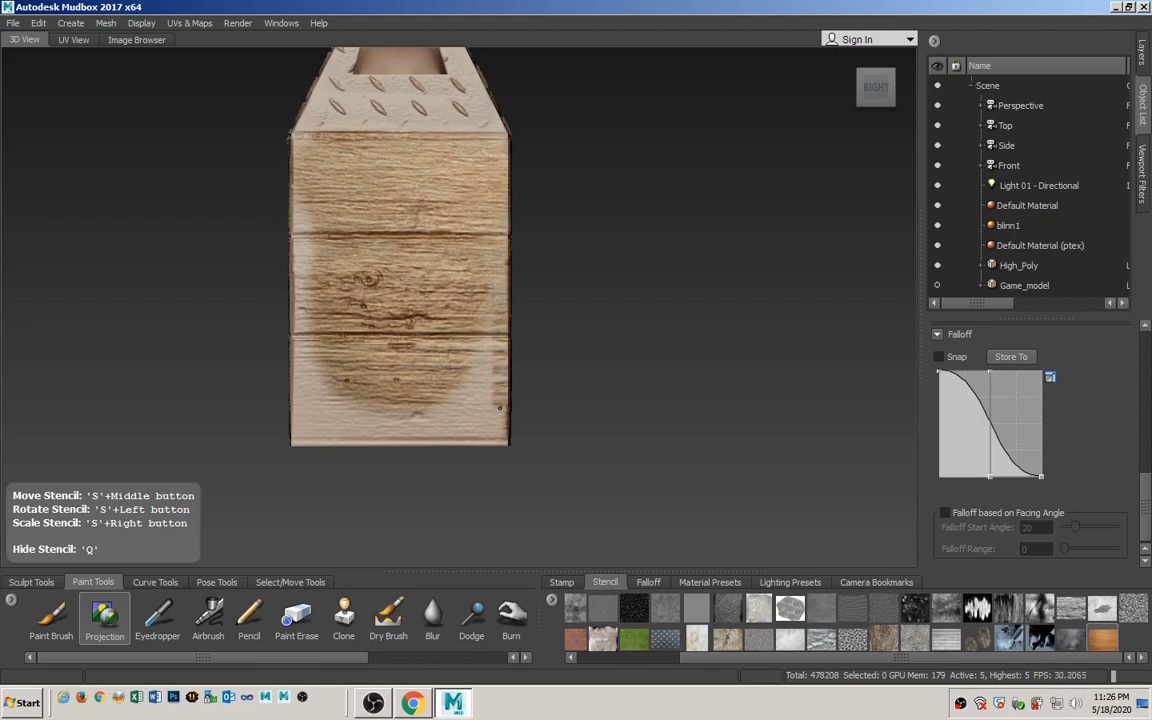
{"action": "key", "text": "q"}
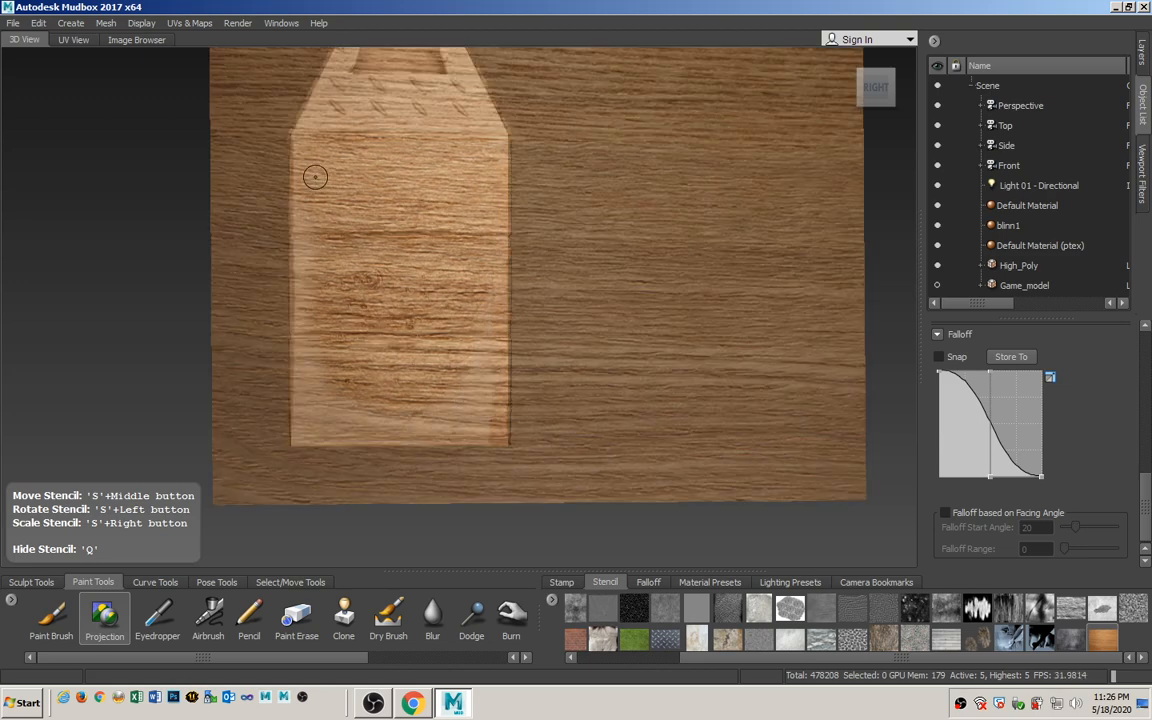
{"action": "key", "text": "q"}
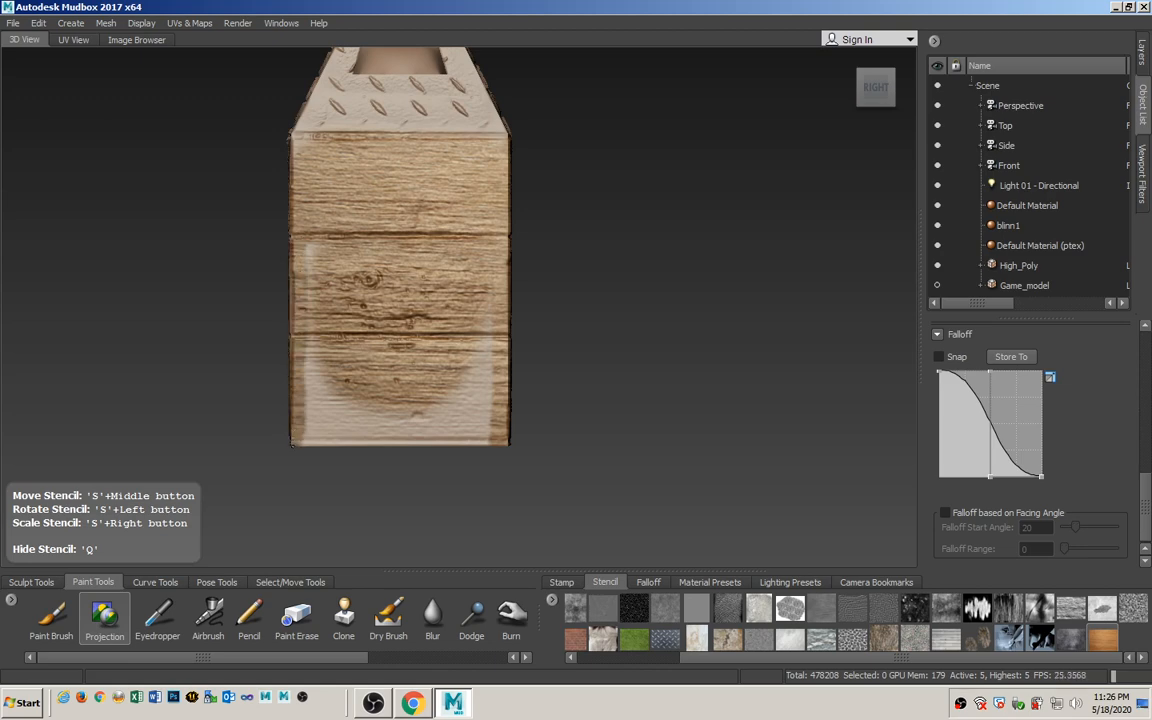
Fill the remaining unpainted areas of the right-end planks with projected wood and touch up their upper edge.
{"action": "key", "text": "q"}
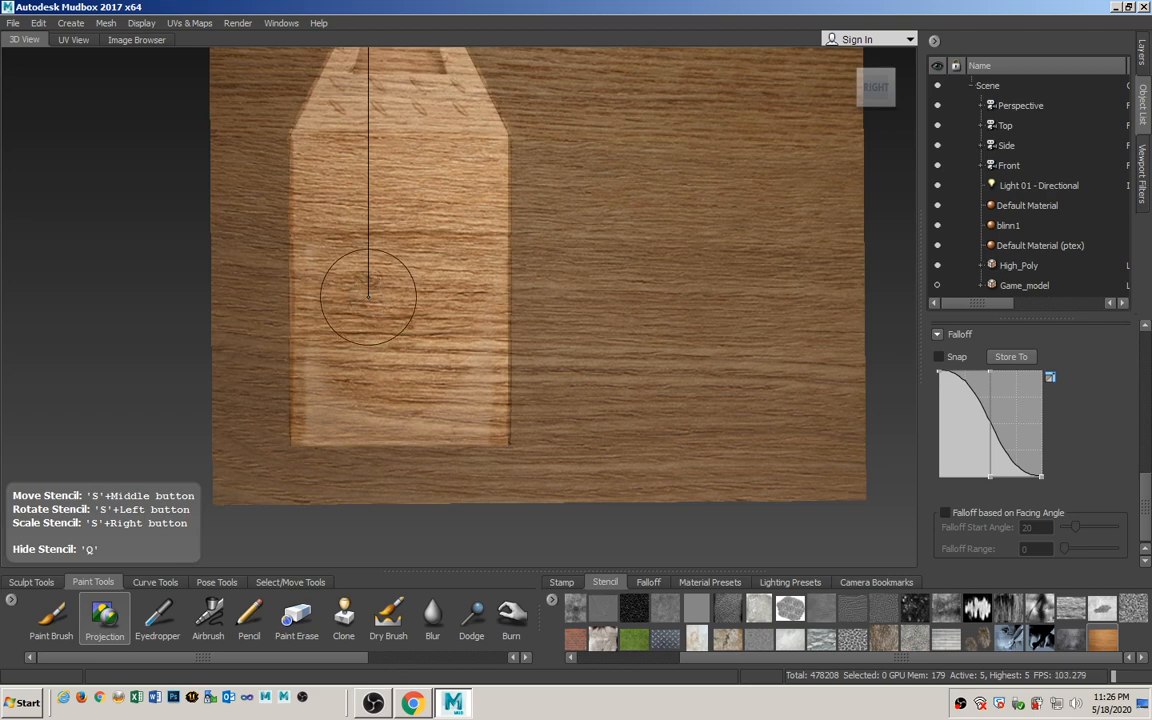
{"action": "key", "text": "q"}
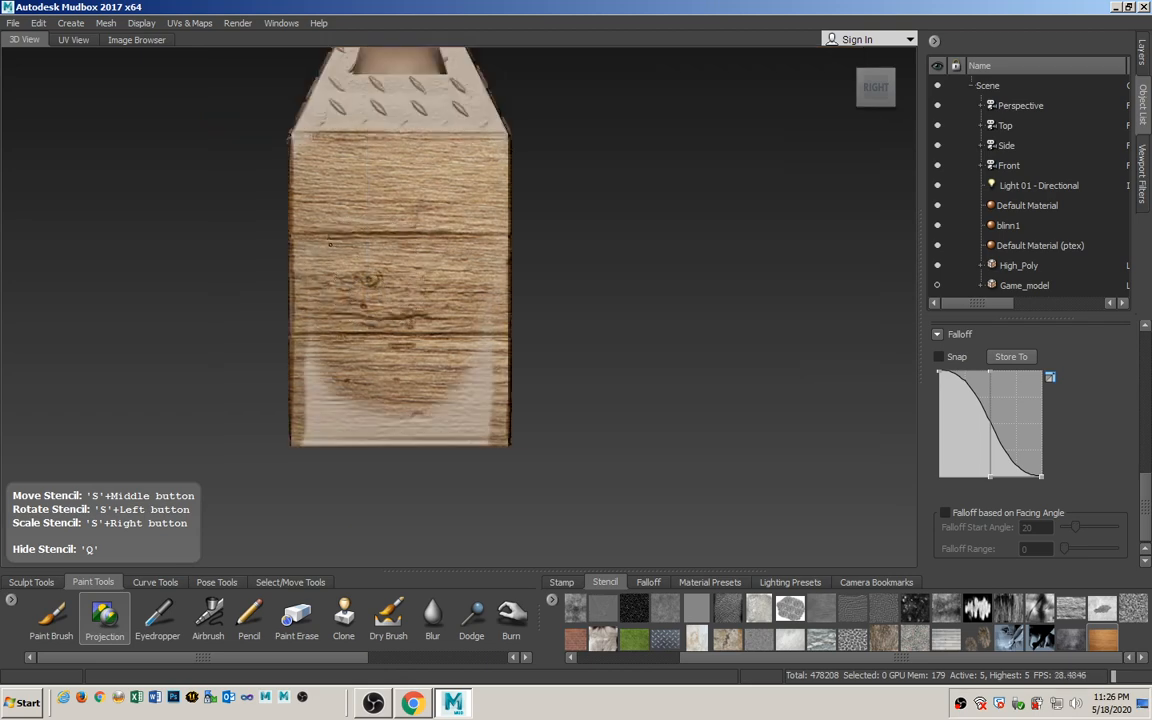
{"action": "mouse_move", "coordinate": [326, 289]}
{"action": "left_mouse_down"}
{"action": "mouse_move", "coordinate": [330, 360]}
{"action": "mouse_move", "coordinate": [380, 360]}
{"action": "mouse_move", "coordinate": [443, 308]}
{"action": "mouse_move", "coordinate": [463, 427]}
{"action": "left_mouse_up"}
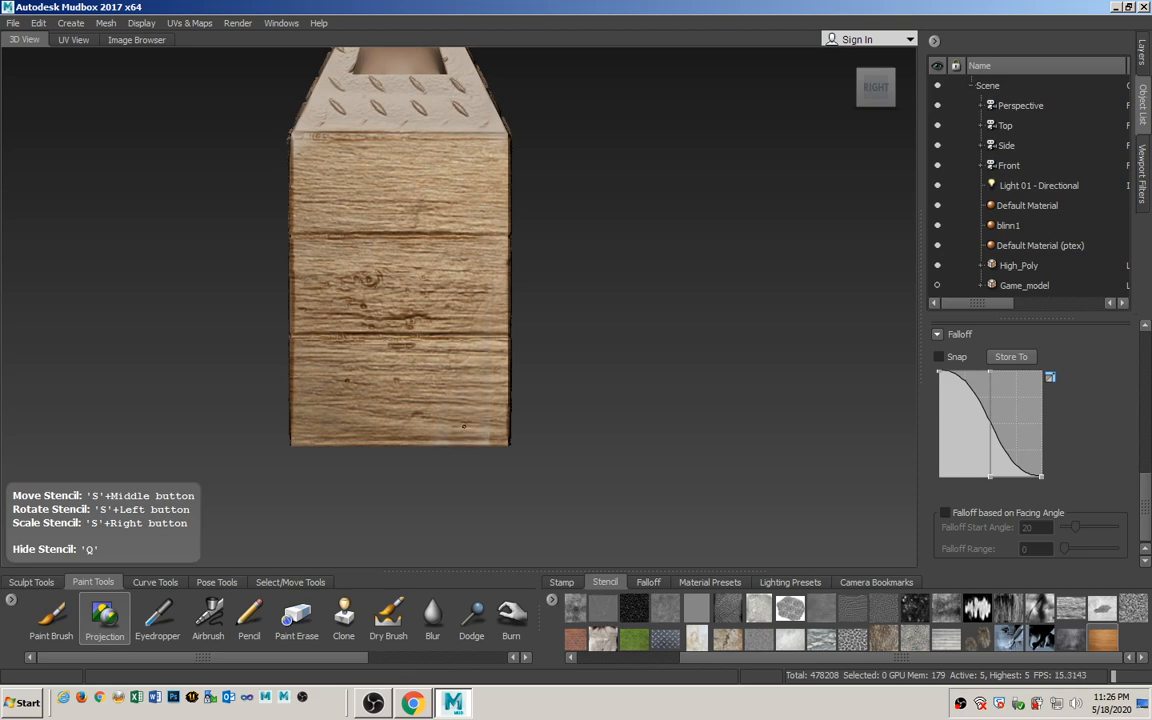
{"action": "key", "text": "q"}
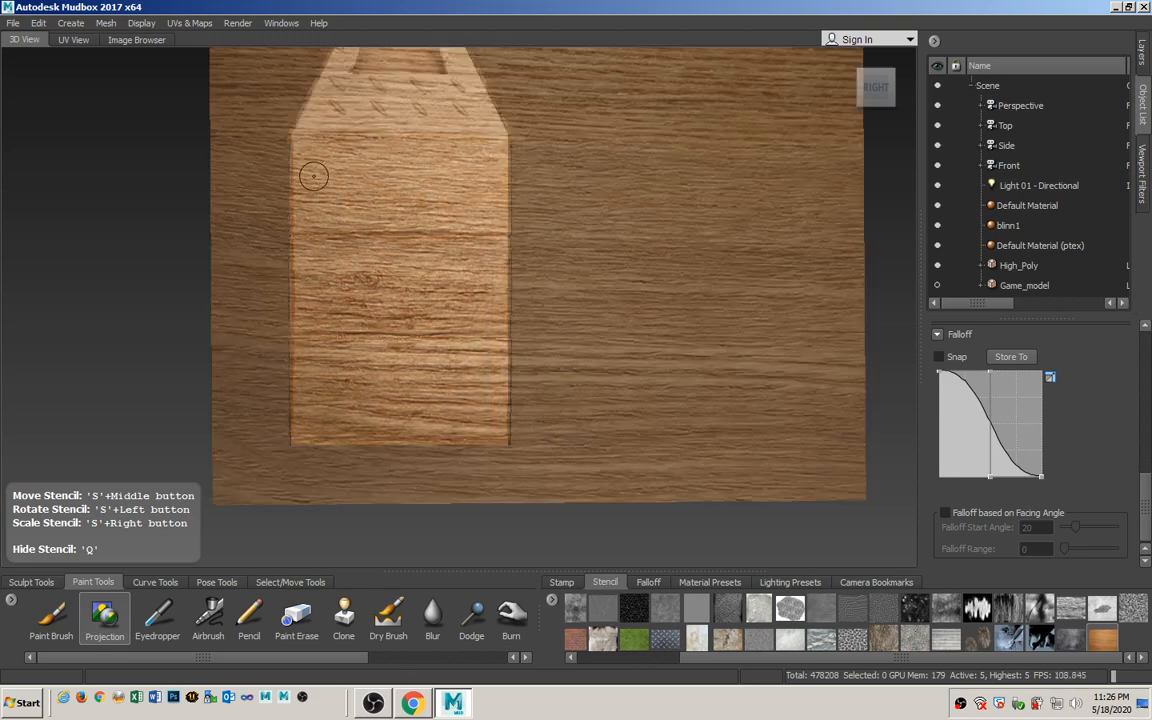
{"action": "key", "text": "q"}
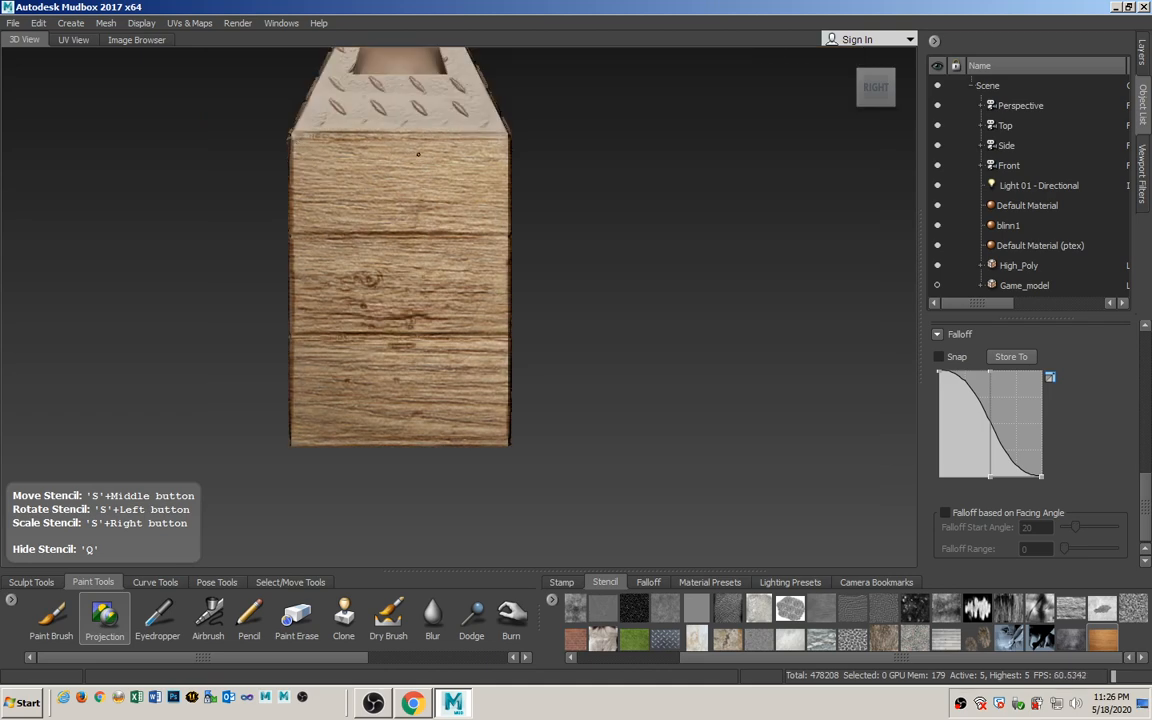
{"action": "key", "text": "q"}
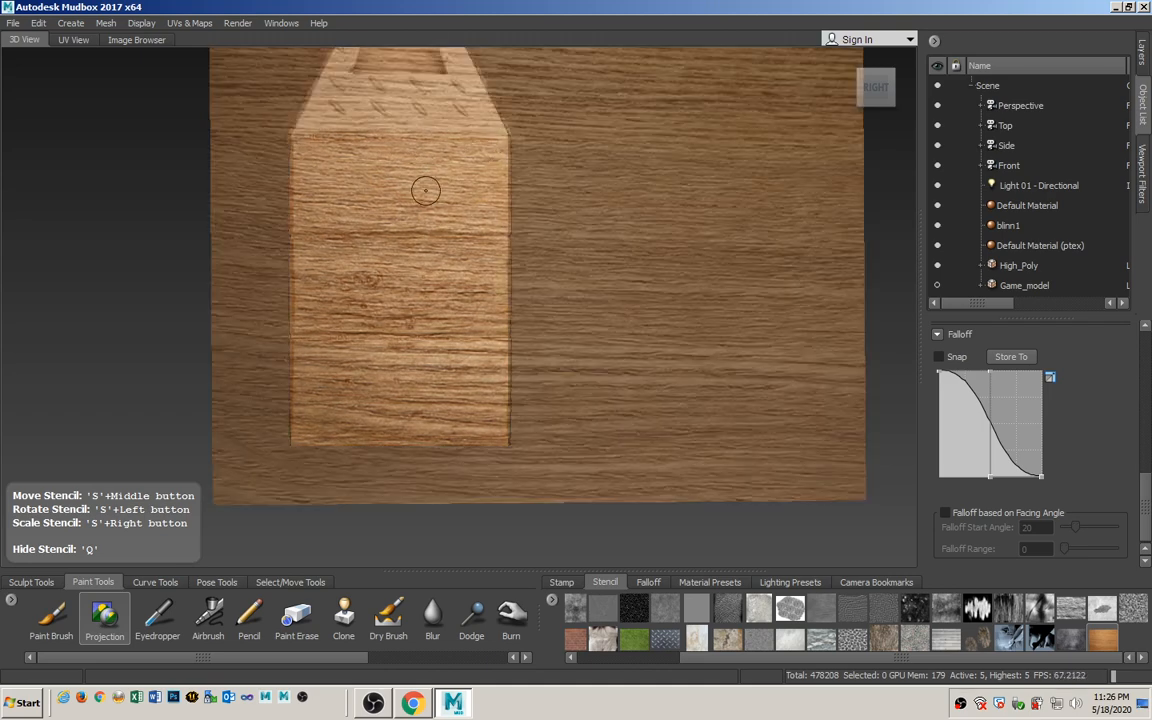
{"action": "key", "text": "q"}
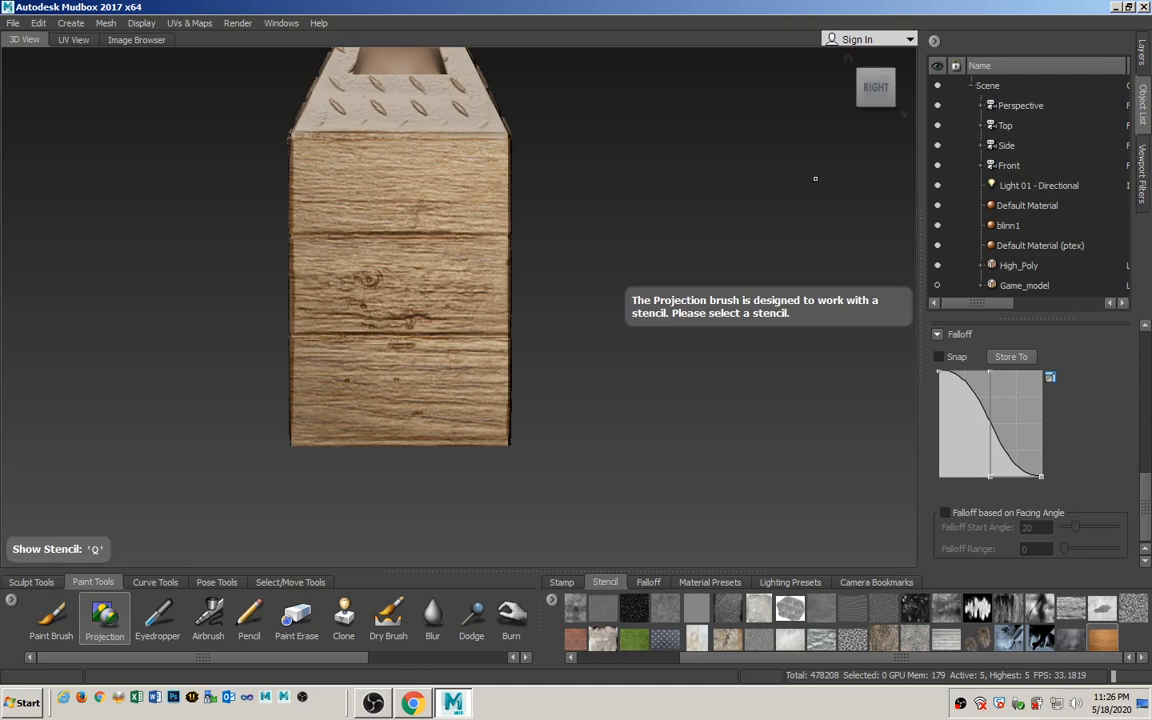
Project wood onto the planks of the front face and the left end, each viewed straight on.
{"action": "left_click", "coordinate": [851, 88]}
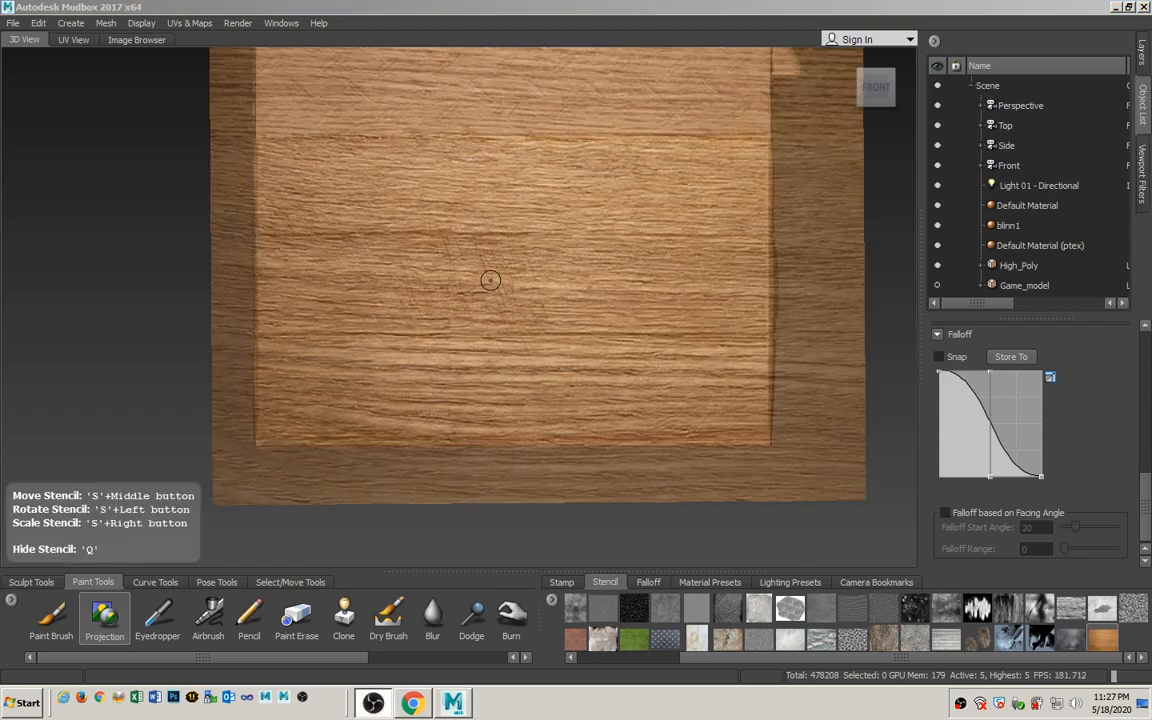
{"action": "left_click", "coordinate": [401, 6]}
{"action": "key", "text": "q"}
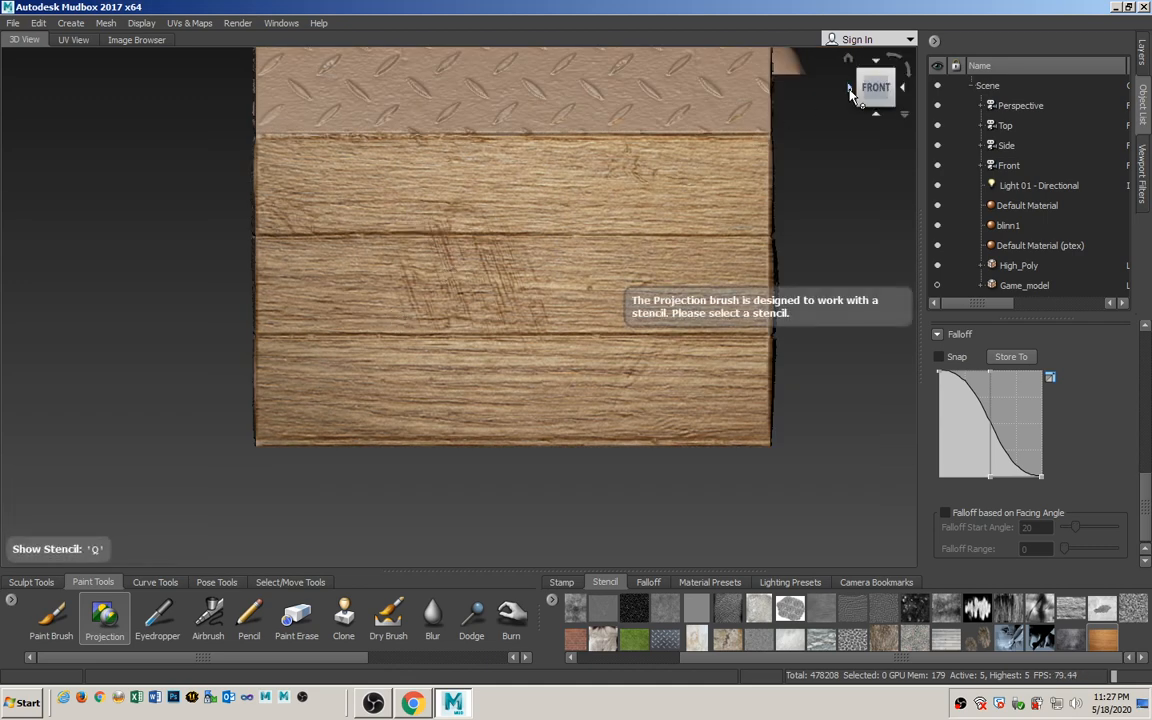
{"action": "left_click", "coordinate": [850, 89]}
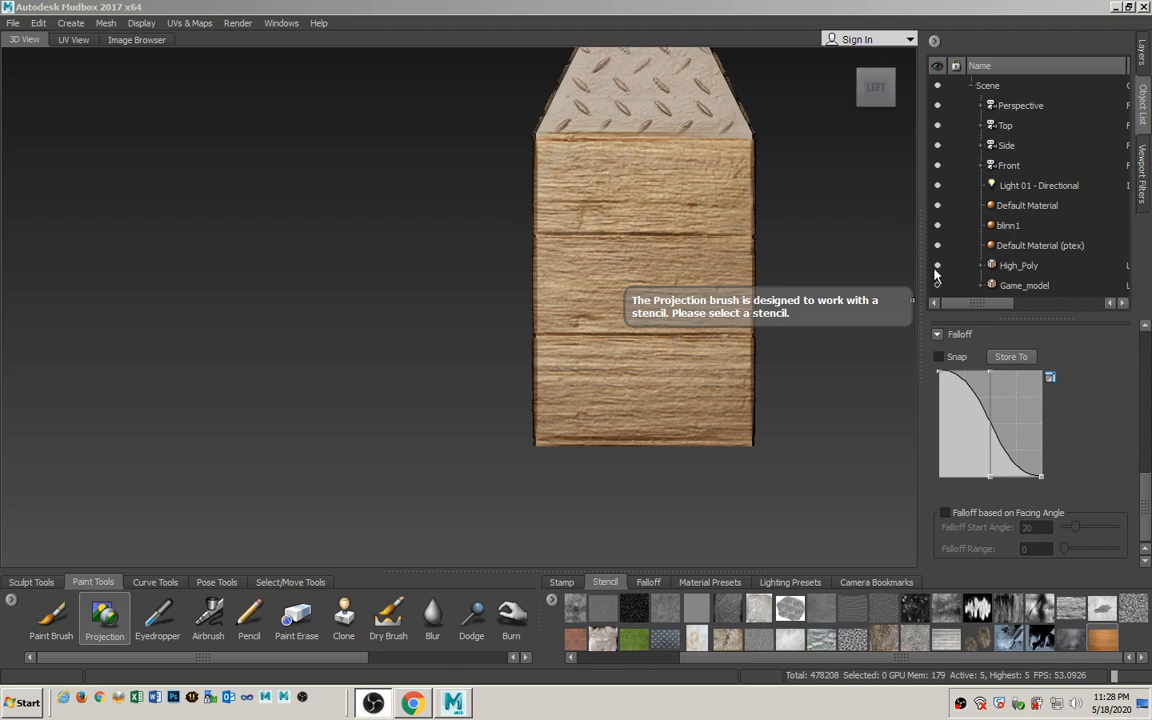
Turn off Orthographic for the Perspective camera and inspect the plank corners and the edge of the metal band.
{"action": "left_click", "coordinate": [1010, 105]}
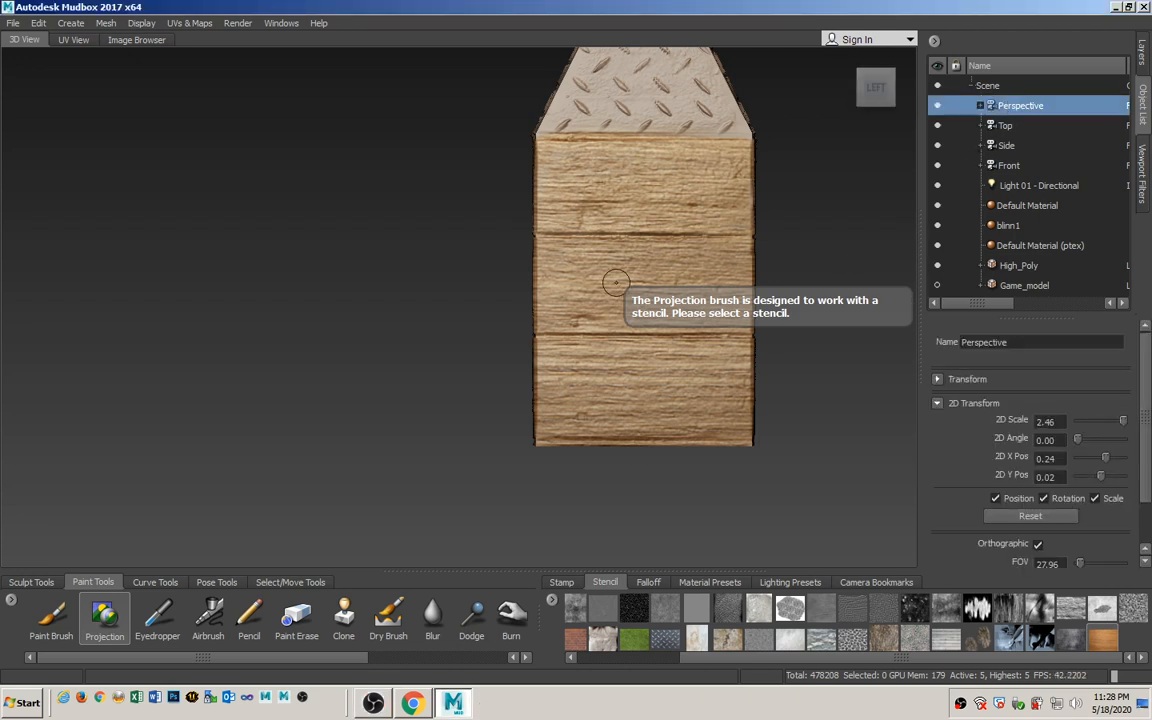
{"action": "left_click", "coordinate": [1037, 545]}
{"action": "mouse_move", "coordinate": [546, 321]}
{"action": "left_mouse_down", "text": "alt"}
{"action": "mouse_move", "coordinate": [628, 355]}
{"action": "mouse_move", "coordinate": [563, 320]}
{"action": "mouse_move", "coordinate": [570, 314]}
{"action": "left_mouse_up", "text": "alt"}
{"action": "left_click_drag", "start_coordinate": [440, 270], "coordinate": [460, 300], "text": "alt"}
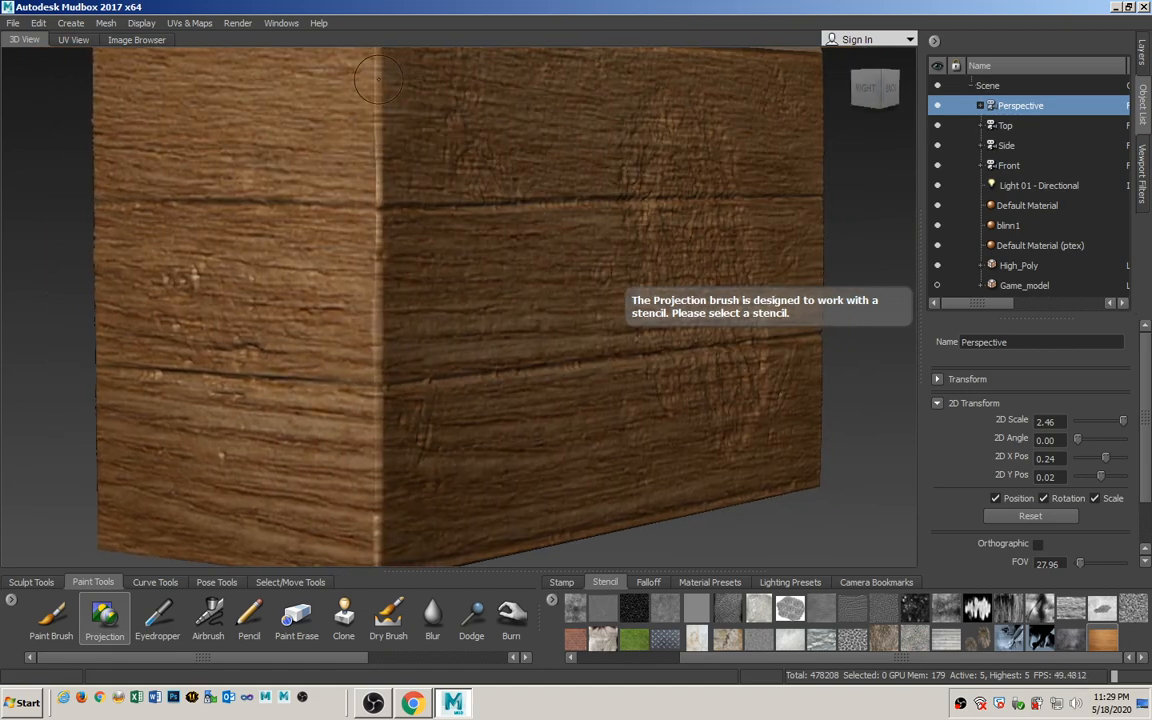
{"action": "left_click_drag", "start_coordinate": [372, 240], "coordinate": [465, 396], "text": "alt"}
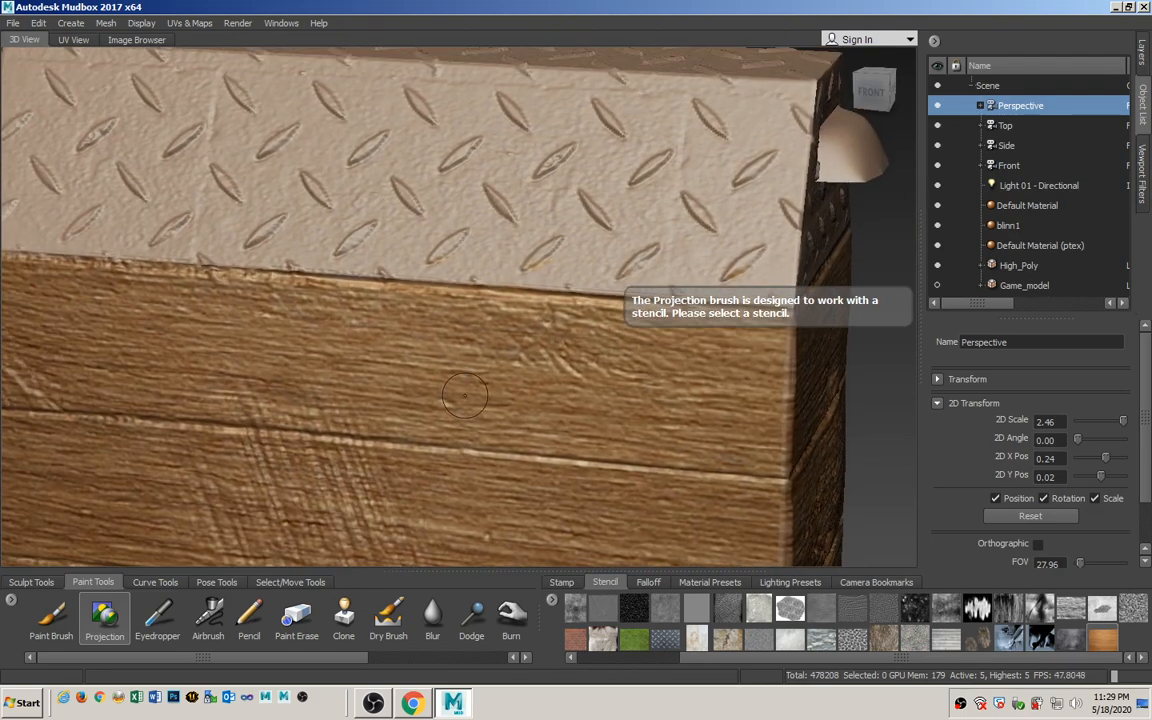
Erase stray wood paint from the front diamond-plate band just above the planks with the Paint Erase brush.
{"action": "left_click", "coordinate": [290, 620]}
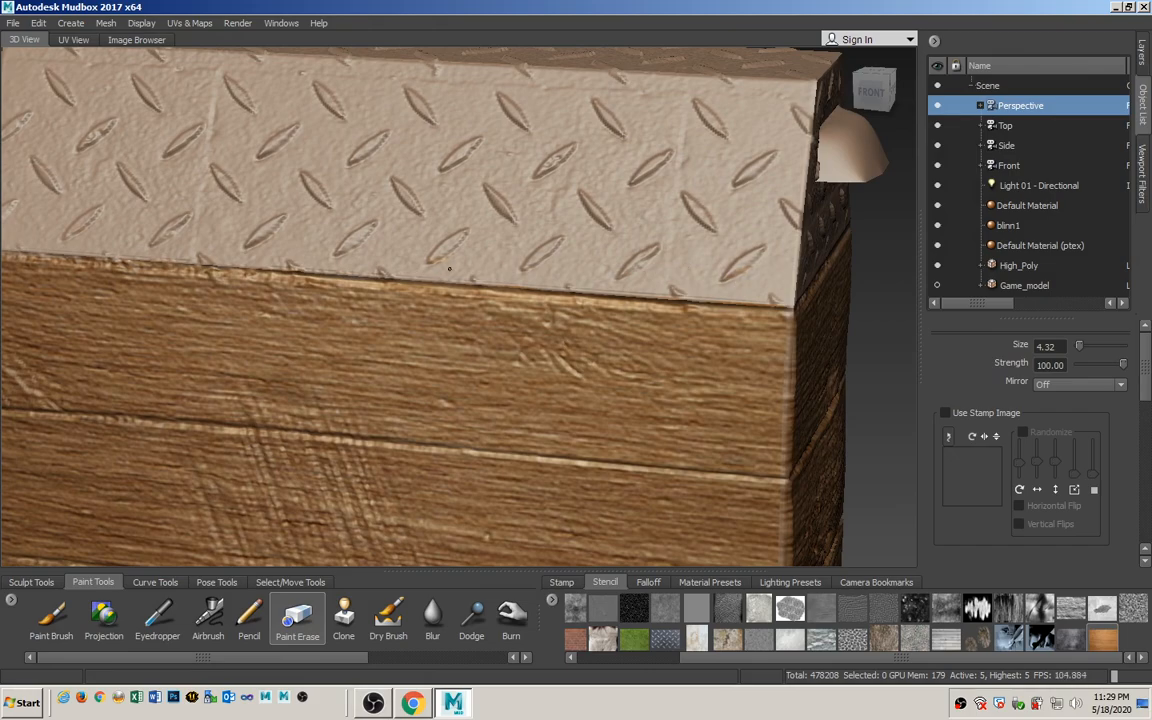
{"action": "left_click_drag", "start_coordinate": [420, 259], "coordinate": [419, 283], "text": "alt"}
{"action": "scroll", "coordinate": [419, 283], "scroll_direction": "down", "scroll_amount": 3}
{"action": "left_click_drag", "start_coordinate": [602, 257], "coordinate": [450, 437], "text": "alt"}
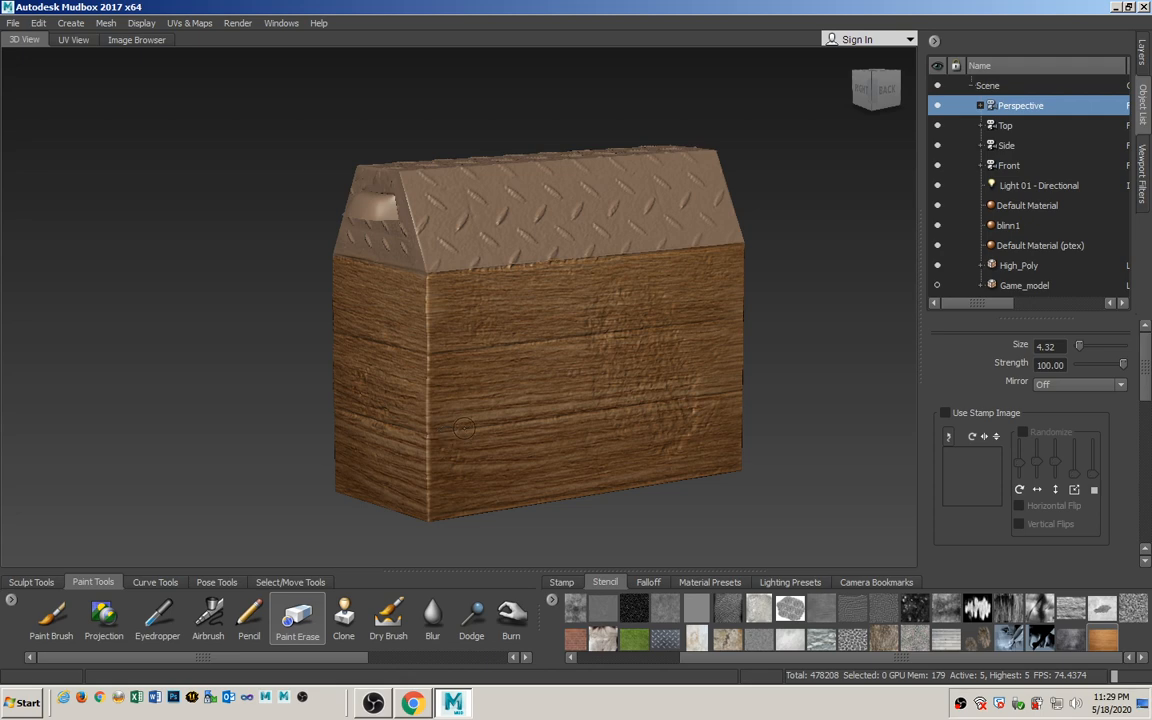
Return to the Projection brush and show the wood stencil over the corner between the right end and back face.
{"action": "left_click_drag", "start_coordinate": [525, 347], "coordinate": [631, 362], "text": "alt"}
{"action": "left_click_drag", "start_coordinate": [438, 290], "coordinate": [521, 415], "text": "alt"}
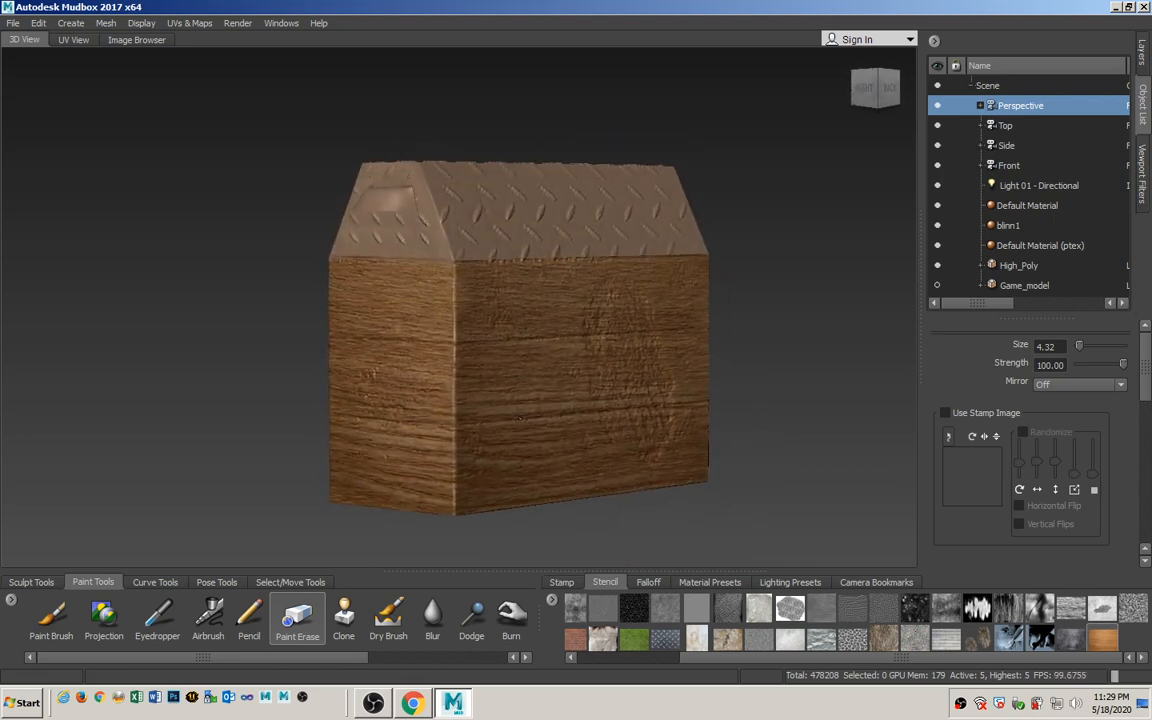
{"action": "scroll", "coordinate": [512, 384], "scroll_direction": "up", "scroll_amount": 5}
{"action": "left_click_drag", "start_coordinate": [453, 289], "coordinate": [478, 336], "text": "alt"}
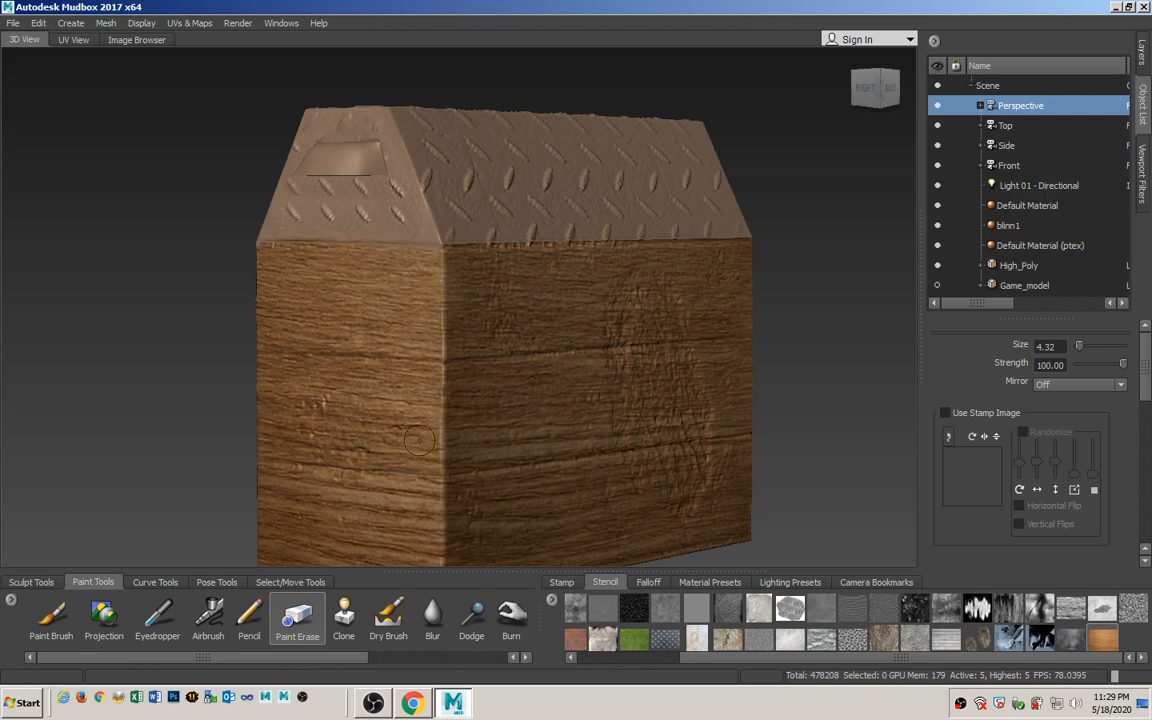
{"action": "key", "text": "q"}
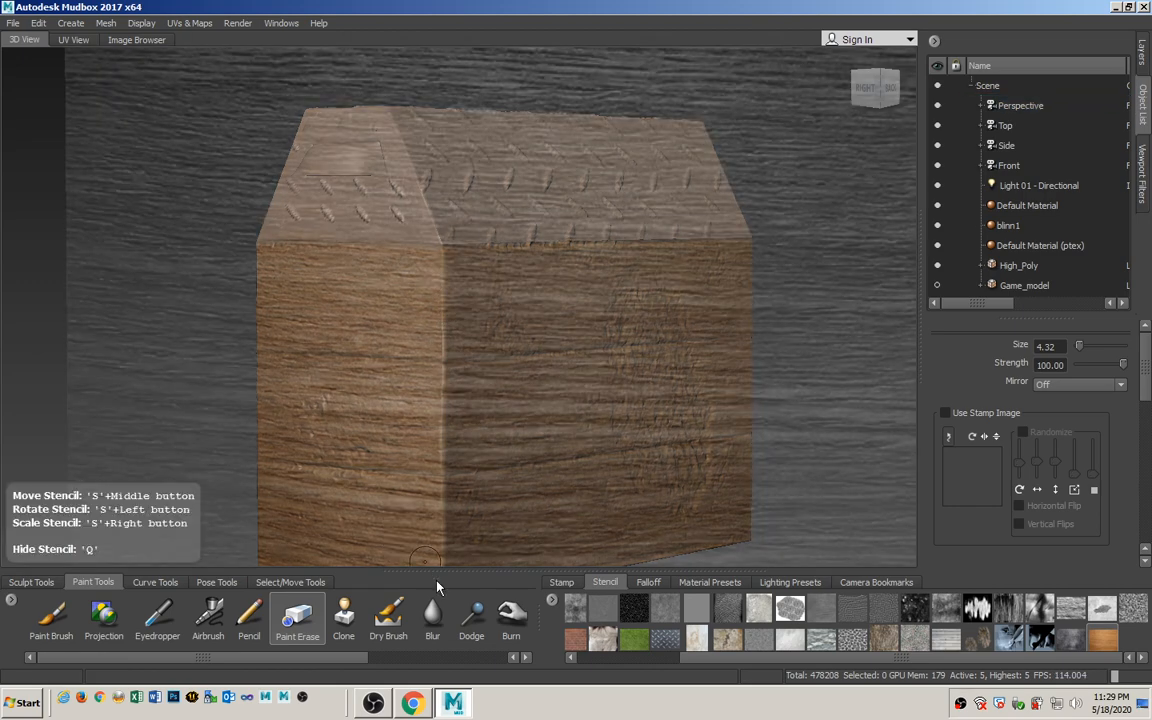
{"action": "key", "text": "q"}
{"action": "left_click", "coordinate": [104, 615]}
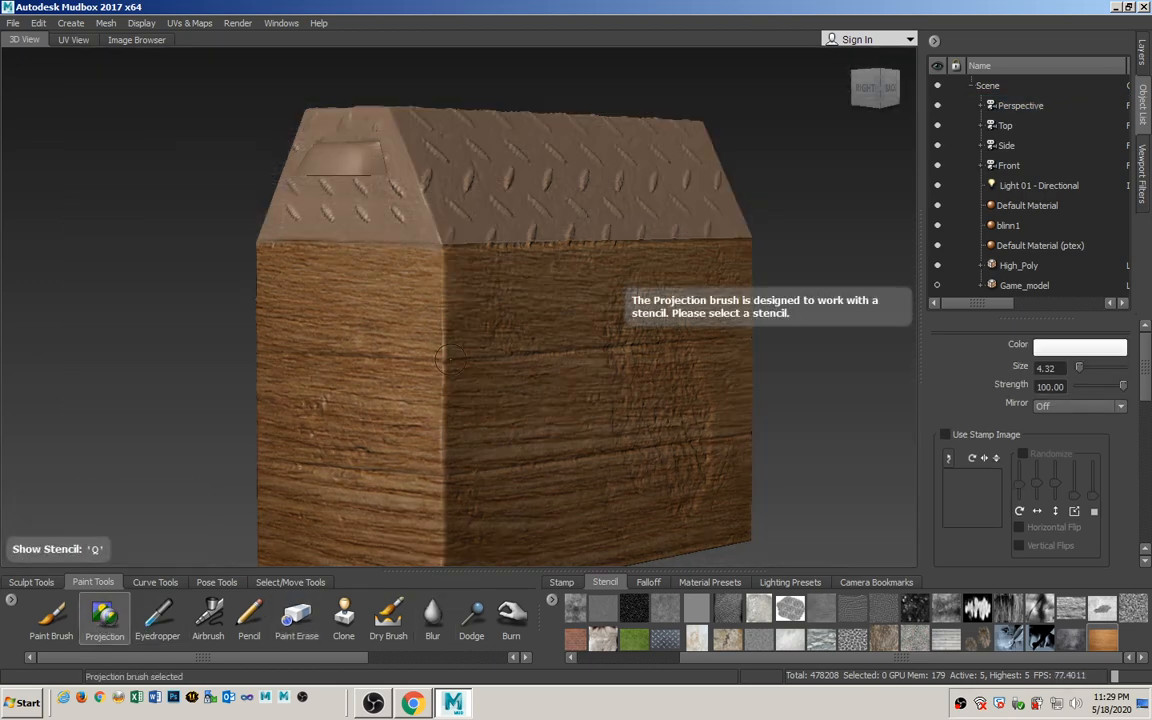
{"action": "key", "text": "q"}
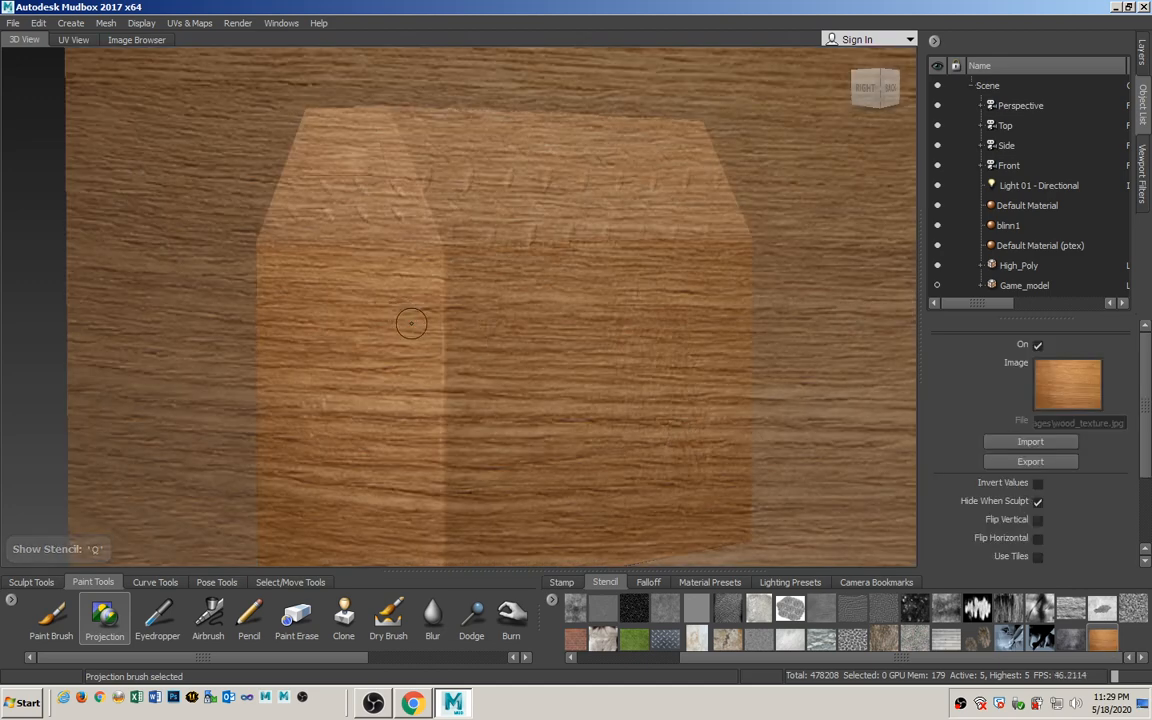
Project wood over the vertical corner between the right end and back face, and hide the stencil.
{"action": "key", "text": "q"}
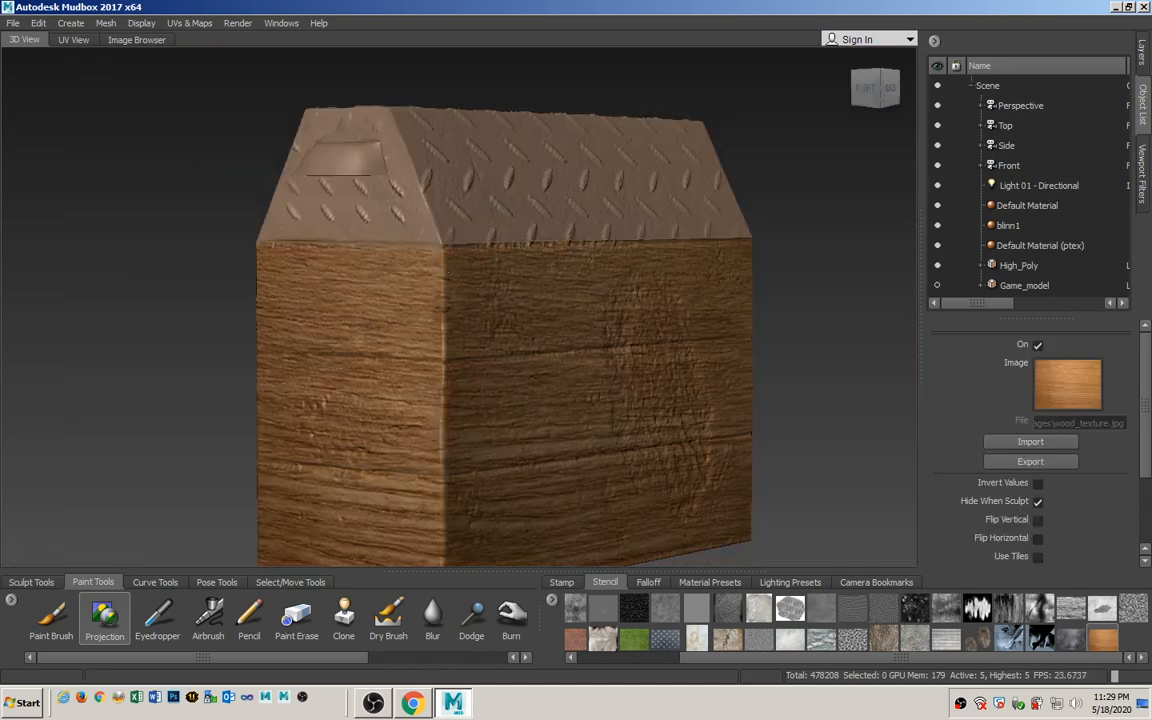
{"action": "left_click_drag", "start_coordinate": [440, 351], "coordinate": [514, 380]}
{"action": "key", "text": "q"}
Examine the wood at the right-back corner and across the back planks up to the diamond-plate band.
{"action": "right_click_drag", "start_coordinate": [514, 380], "coordinate": [545, 394], "text": "alt"}
{"action": "left_click_drag", "start_coordinate": [545, 394], "coordinate": [410, 350], "text": "alt"}
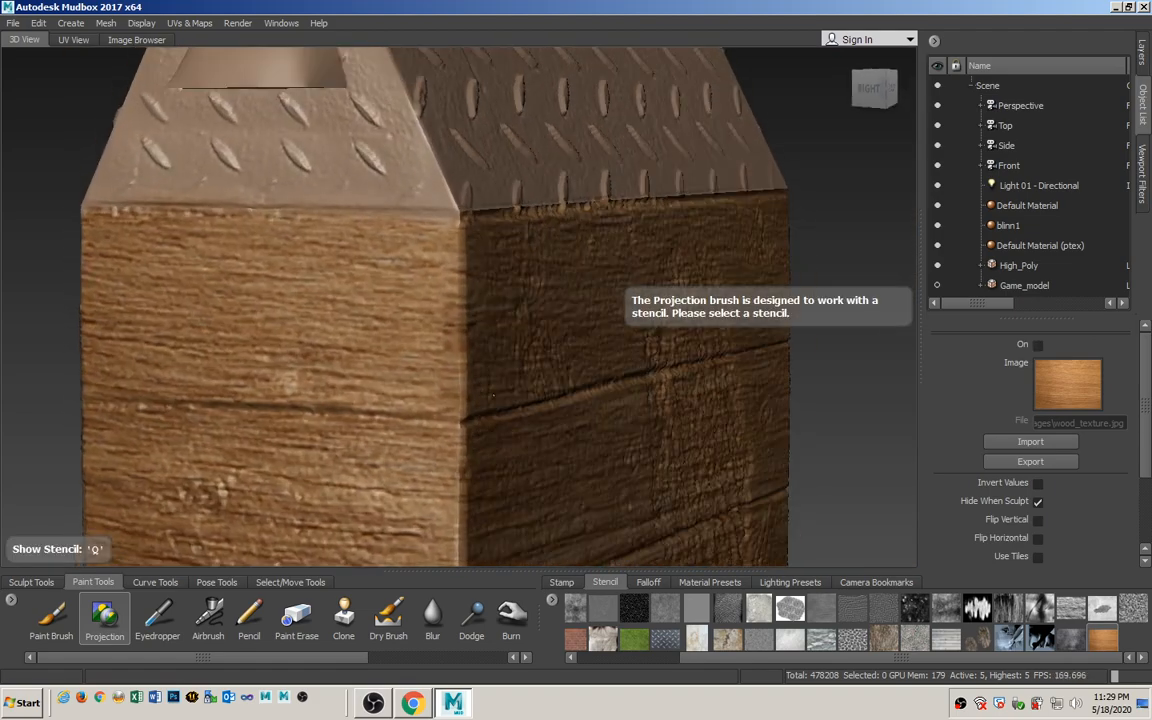
{"action": "right_click_drag", "start_coordinate": [410, 350], "coordinate": [427, 385], "text": "alt"}
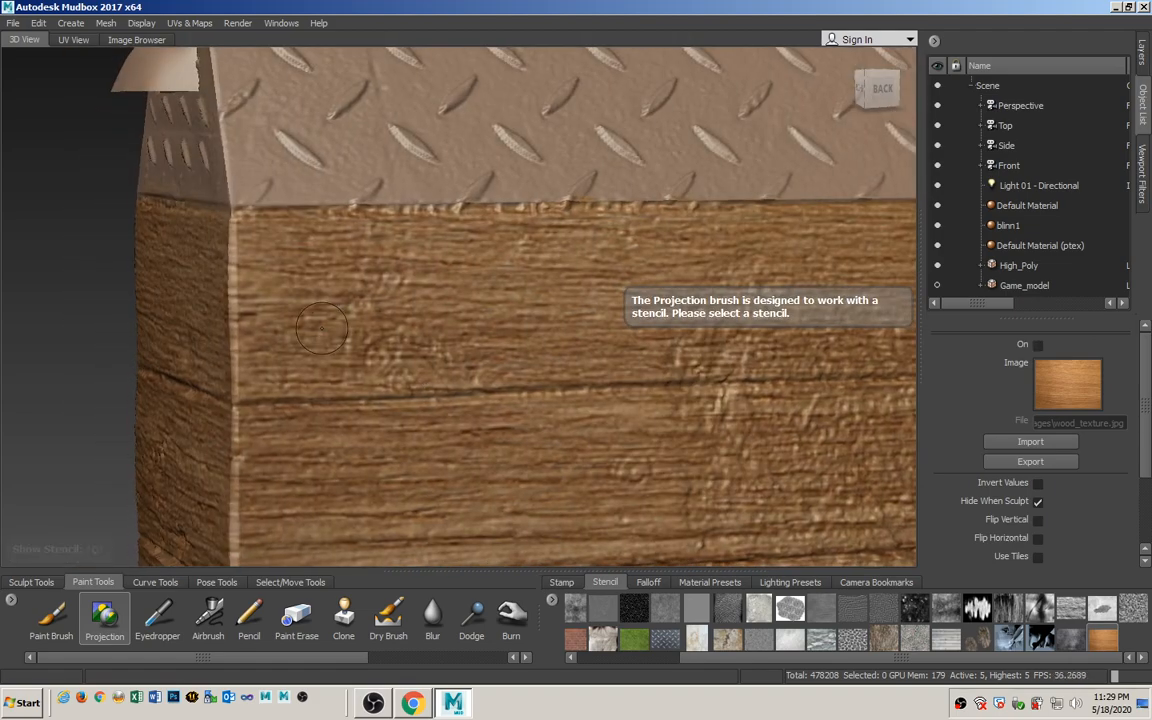
{"action": "right_click_drag", "start_coordinate": [516, 363], "coordinate": [492, 366], "text": "alt"}
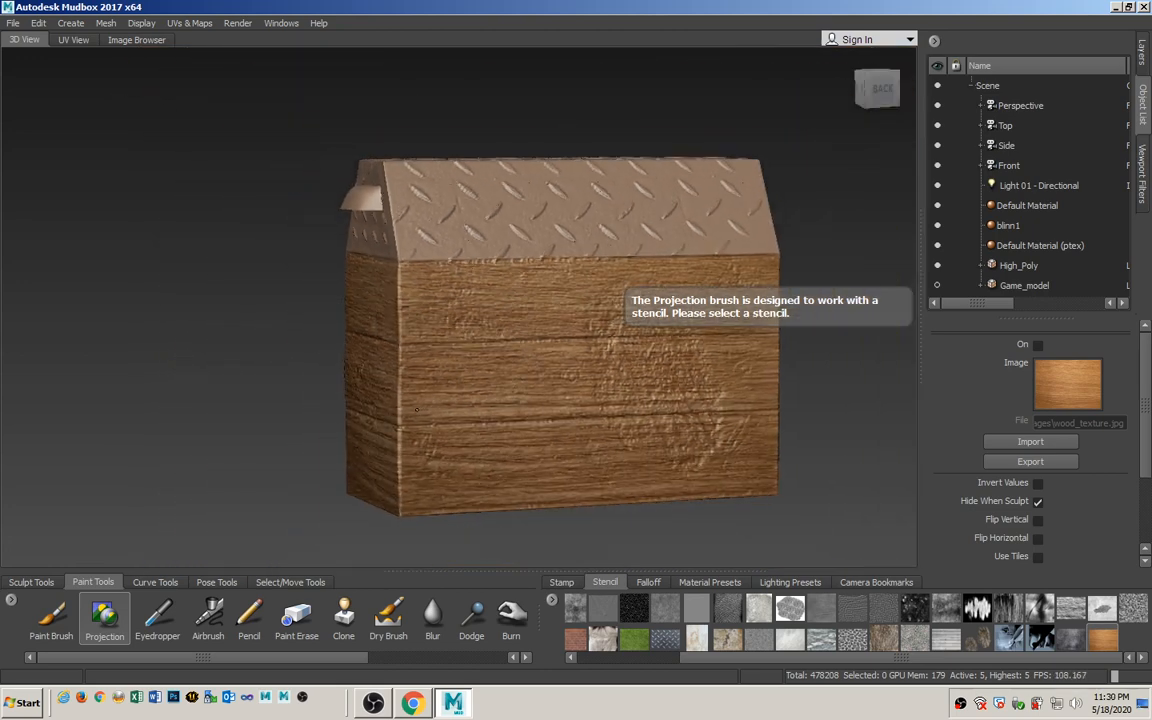
{"action": "left_click_drag", "start_coordinate": [492, 366], "coordinate": [485, 404], "text": "alt"}
{"action": "middle_click_drag", "start_coordinate": [482, 342], "coordinate": [461, 361], "text": "alt"}
{"action": "left_click_drag", "start_coordinate": [536, 399], "coordinate": [538, 445], "text": "alt"}
{"action": "middle_click_drag", "start_coordinate": [536, 369], "coordinate": [454, 437], "text": "alt"}
{"action": "middle_click_drag", "start_coordinate": [578, 422], "coordinate": [604, 382], "text": "alt"}
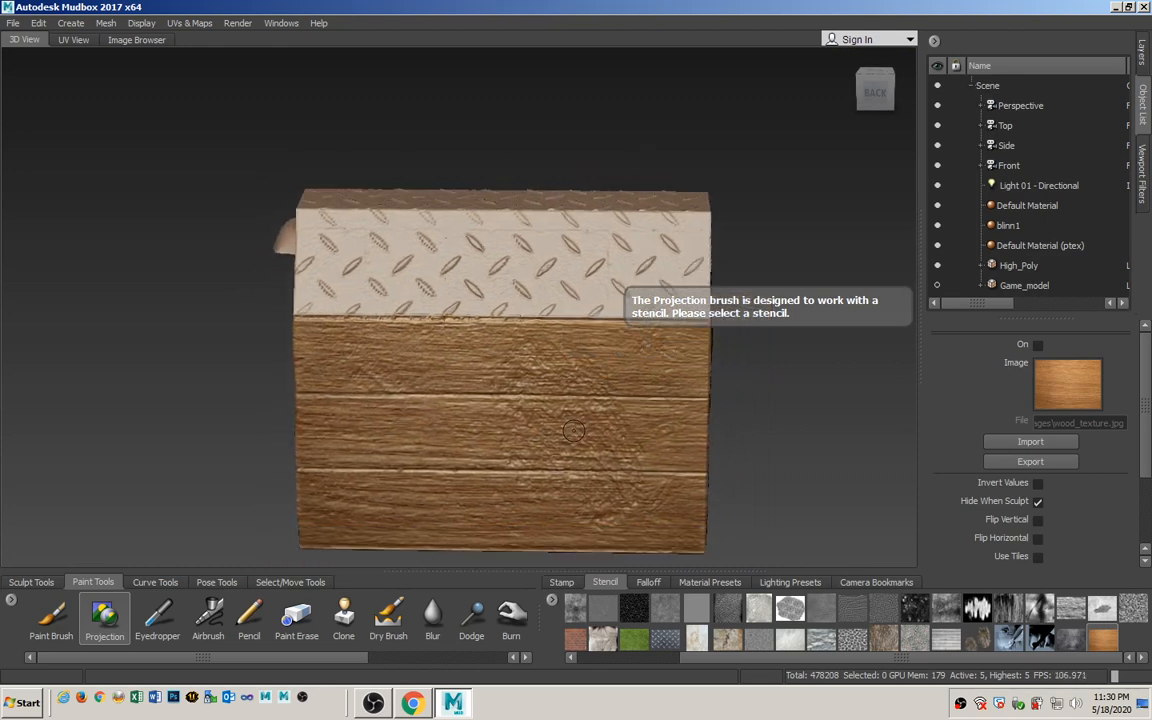
{"action": "left_click_drag", "start_coordinate": [574, 424], "coordinate": [580, 443], "text": "alt"}
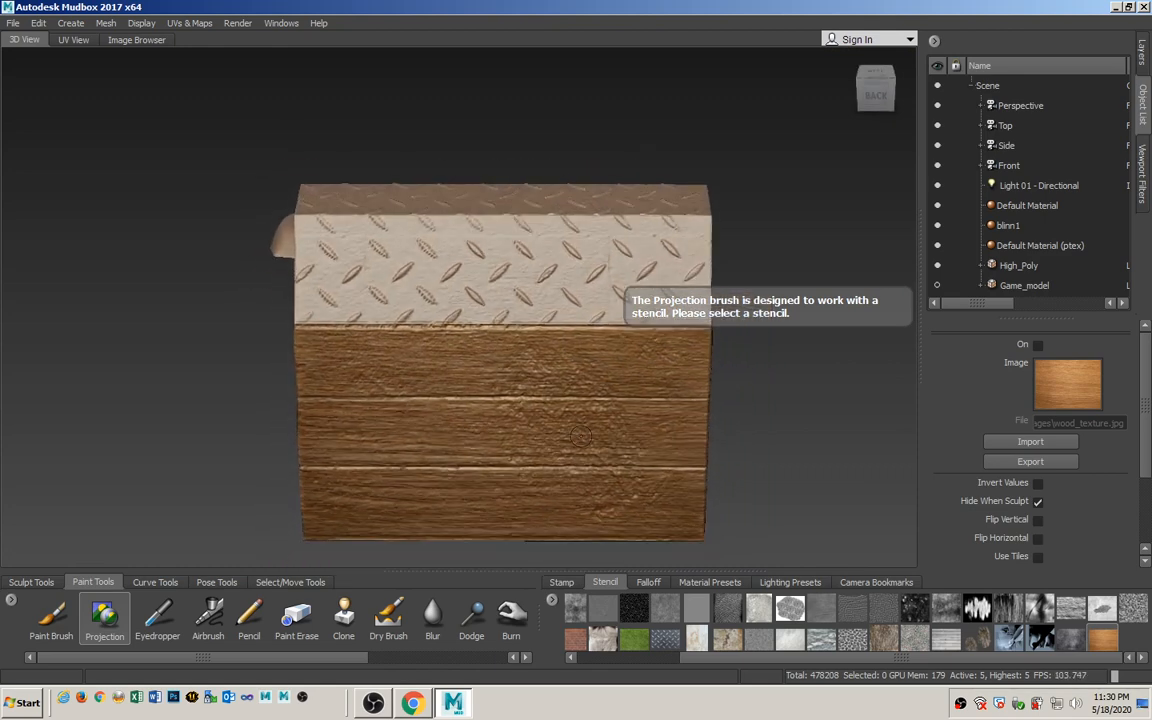
Load the metal_texture.jpg stencil for the Projection brush over the back view and enlarge the brush to size 15.85.
{"action": "left_click", "coordinate": [880, 80]}
{"action": "left_click_drag", "start_coordinate": [521, 347], "coordinate": [522, 319], "text": "alt"}
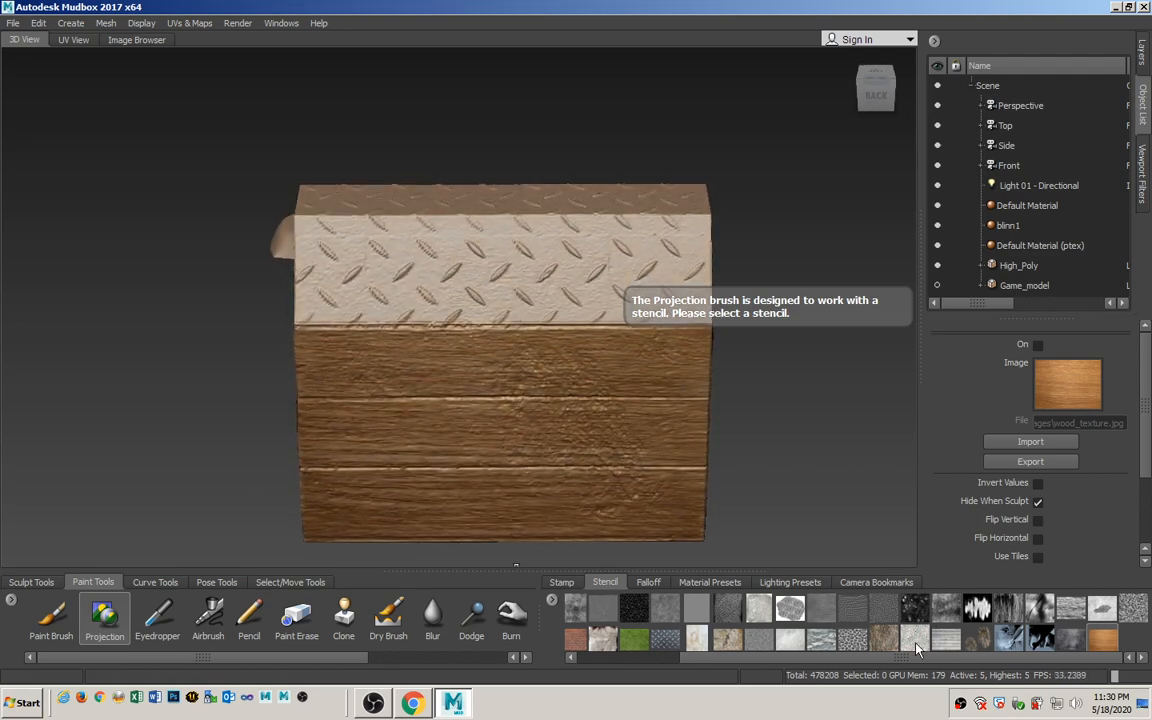
{"action": "left_click", "coordinate": [118, 620]}
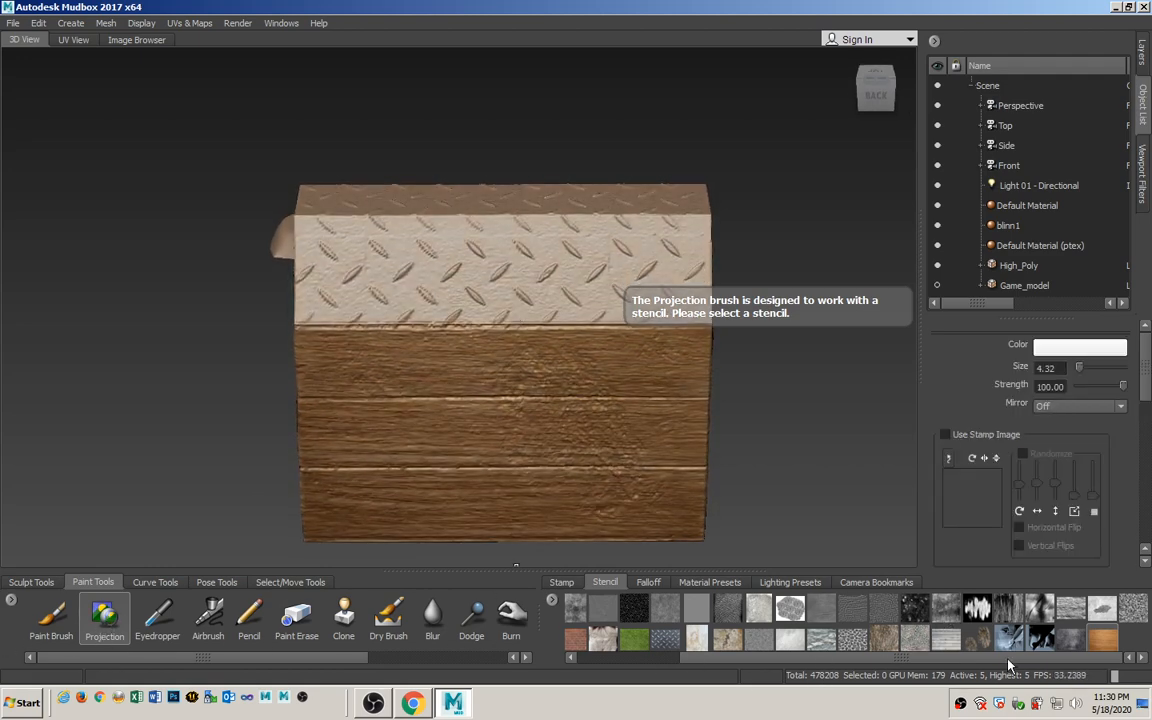
{"action": "left_click", "coordinate": [1068, 645]}
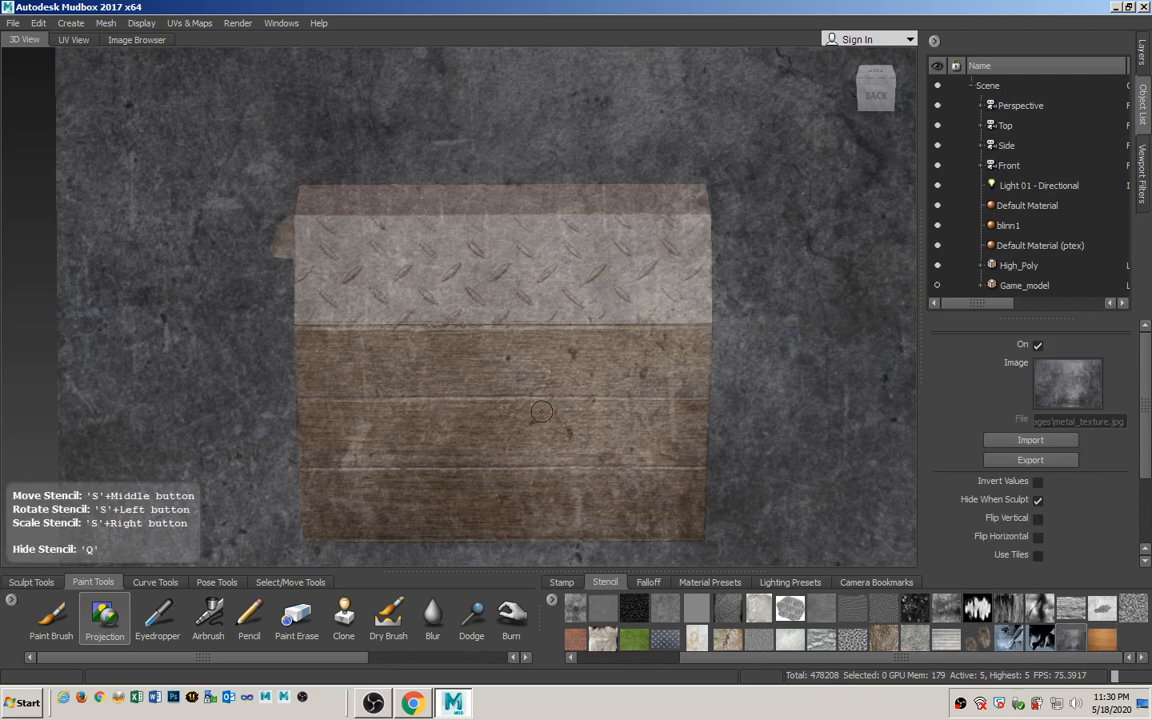
{"action": "key", "text": "b"}
{"action": "left_click_drag", "start_coordinate": [421, 284], "coordinate": [448, 281]}
Enable Falloff based on Facing Angle for the Projection brush and project metal onto the back diamond-plate face.
{"action": "left_click", "coordinate": [124, 614]}
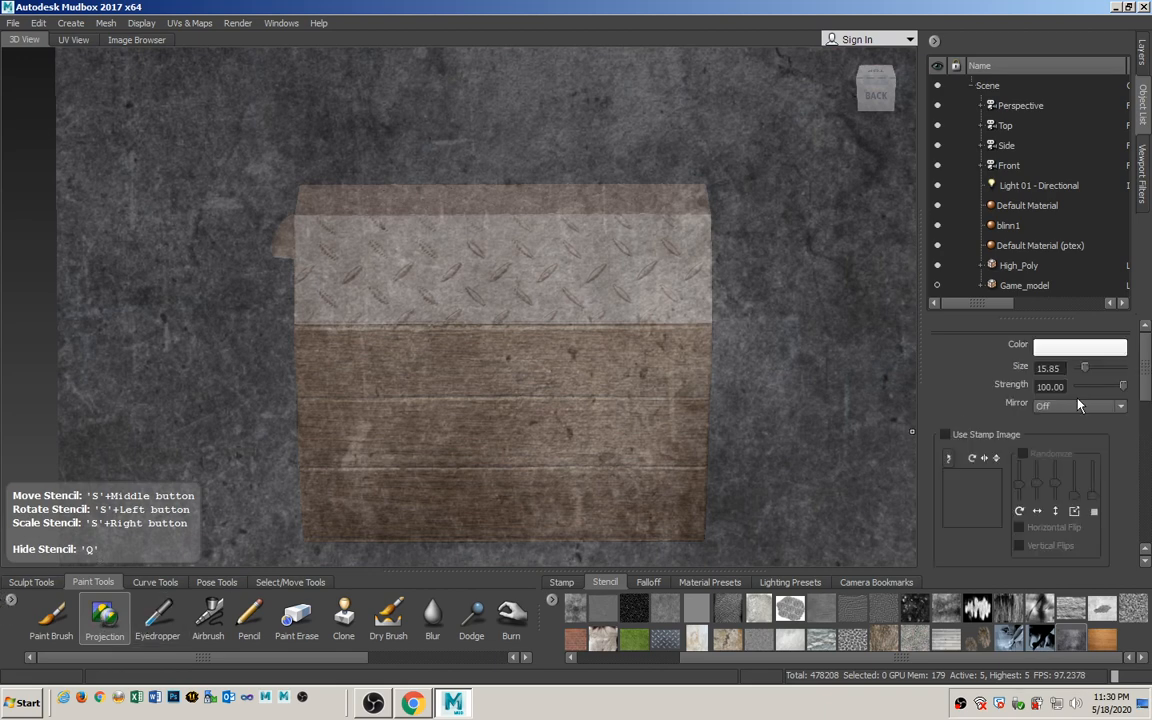
{"action": "left_click_drag", "start_coordinate": [1145, 385], "coordinate": [1148, 548]}
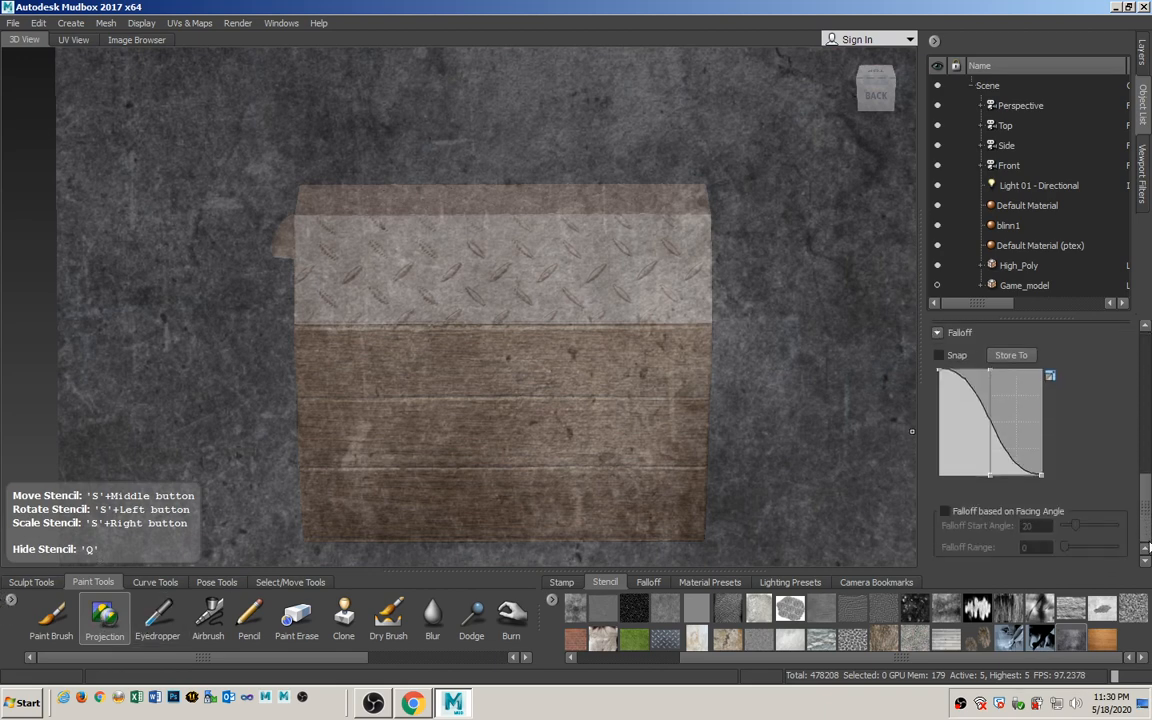
{"action": "left_click", "coordinate": [1001, 513]}
{"action": "mouse_move", "coordinate": [400, 250]}
{"action": "left_mouse_down"}
{"action": "mouse_move", "coordinate": [420, 240]}
{"action": "mouse_move", "coordinate": [330, 222]}
{"action": "mouse_move", "coordinate": [300, 250]}
{"action": "mouse_move", "coordinate": [310, 285]}
{"action": "mouse_move", "coordinate": [440, 280]}
{"action": "mouse_move", "coordinate": [600, 316]}
{"action": "mouse_move", "coordinate": [612, 280]}
{"action": "mouse_move", "coordinate": [630, 270]}
{"action": "mouse_move", "coordinate": [625, 235]}
{"action": "mouse_move", "coordinate": [641, 234]}
{"action": "mouse_move", "coordinate": [420, 215]}
{"action": "mouse_move", "coordinate": [580, 245]}
{"action": "mouse_move", "coordinate": [341, 262]}
{"action": "left_mouse_up"}
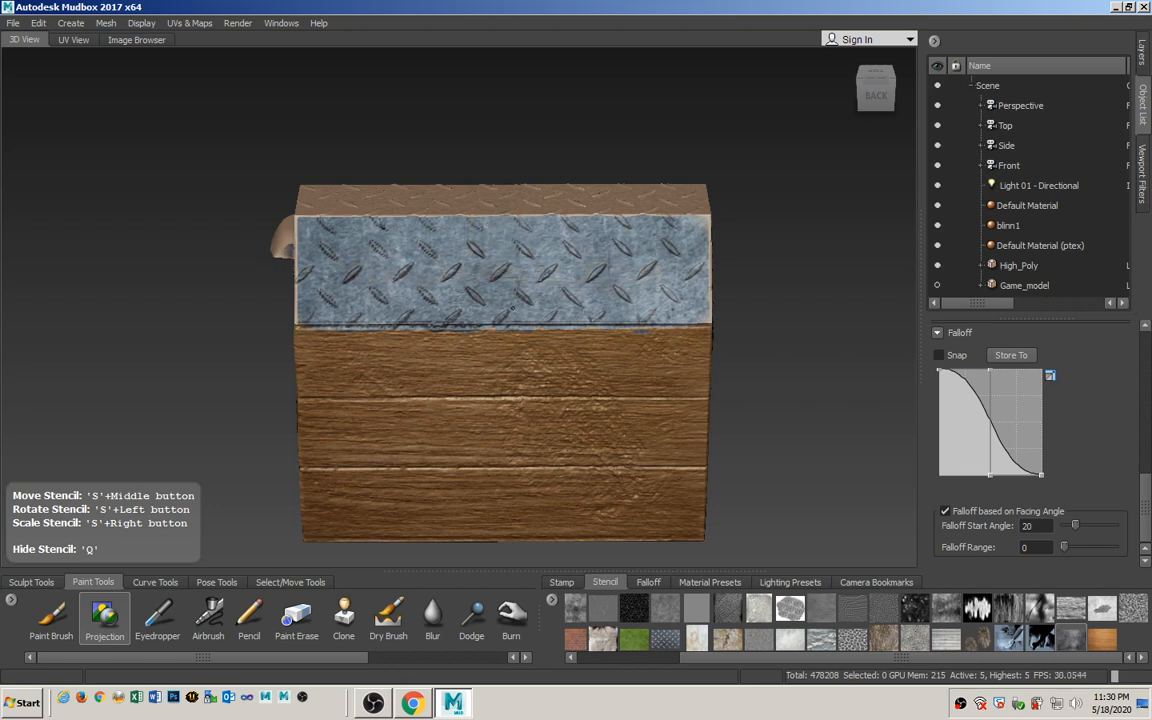
{"action": "key", "text": "q"}
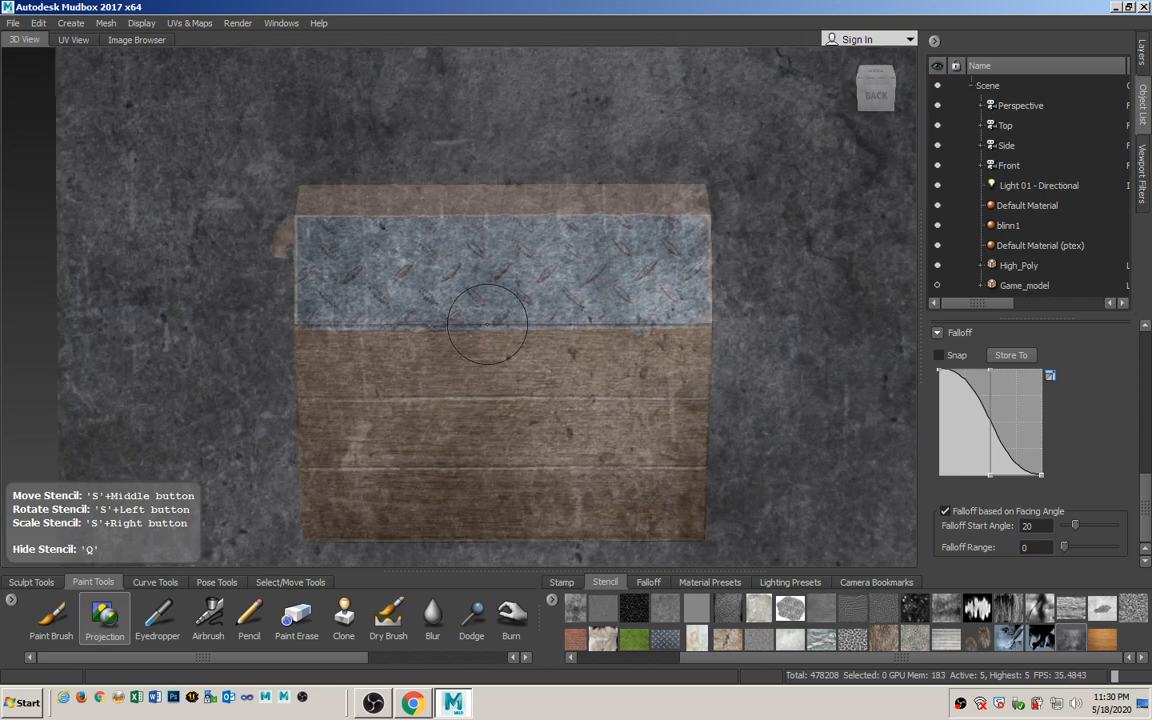
Project the metal texture across the whole front diamond-plate face above the planks.
{"action": "key", "text": "super"}
{"action": "key", "text": "super"}
{"action": "left_click_drag", "start_coordinate": [406, 366], "coordinate": [636, 345], "text": "alt"}
{"action": "mouse_move", "coordinate": [450, 375]}
{"action": "left_mouse_down", "text": "alt"}
{"action": "mouse_move", "coordinate": [748, 189]}
{"action": "mouse_move", "coordinate": [609, 288]}
{"action": "mouse_move", "coordinate": [532, 447]}
{"action": "mouse_move", "coordinate": [541, 343]}
{"action": "left_mouse_up", "text": "alt"}
{"action": "mouse_move", "coordinate": [545, 290]}
{"action": "left_mouse_down"}
{"action": "mouse_move", "coordinate": [490, 296]}
{"action": "mouse_move", "coordinate": [335, 265]}
{"action": "mouse_move", "coordinate": [465, 238]}
{"action": "mouse_move", "coordinate": [718, 263]}
{"action": "mouse_move", "coordinate": [625, 300]}
{"action": "mouse_move", "coordinate": [345, 308]}
{"action": "mouse_move", "coordinate": [340, 290]}
{"action": "mouse_move", "coordinate": [693, 292]}
{"action": "left_mouse_up"}
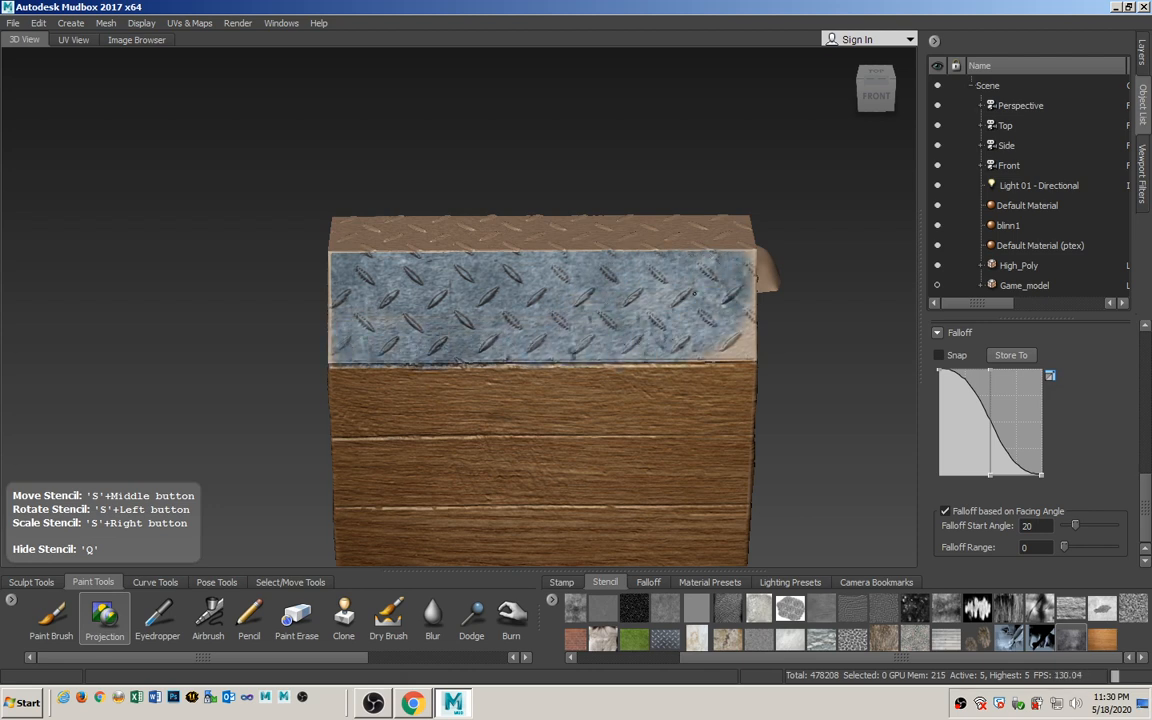
{"action": "mouse_move", "coordinate": [743, 262]}
{"action": "left_mouse_down"}
{"action": "mouse_move", "coordinate": [740, 330]}
{"action": "mouse_move", "coordinate": [704, 344]}
{"action": "left_mouse_up"}
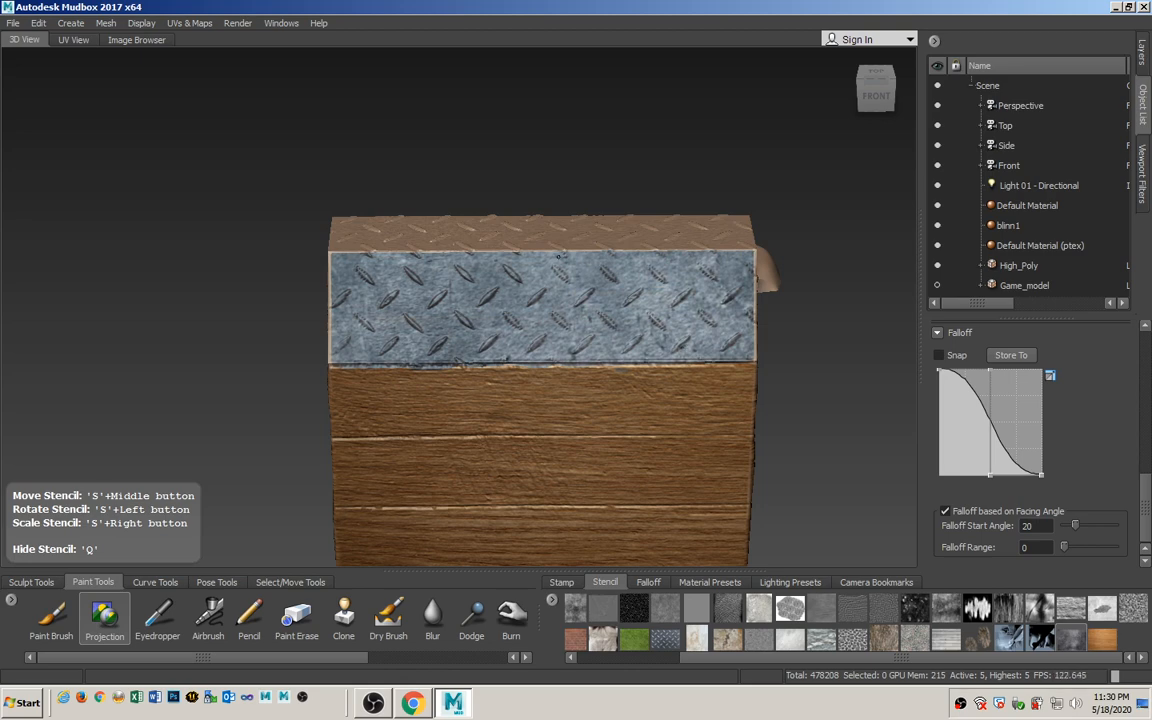
{"action": "key", "text": "q"}
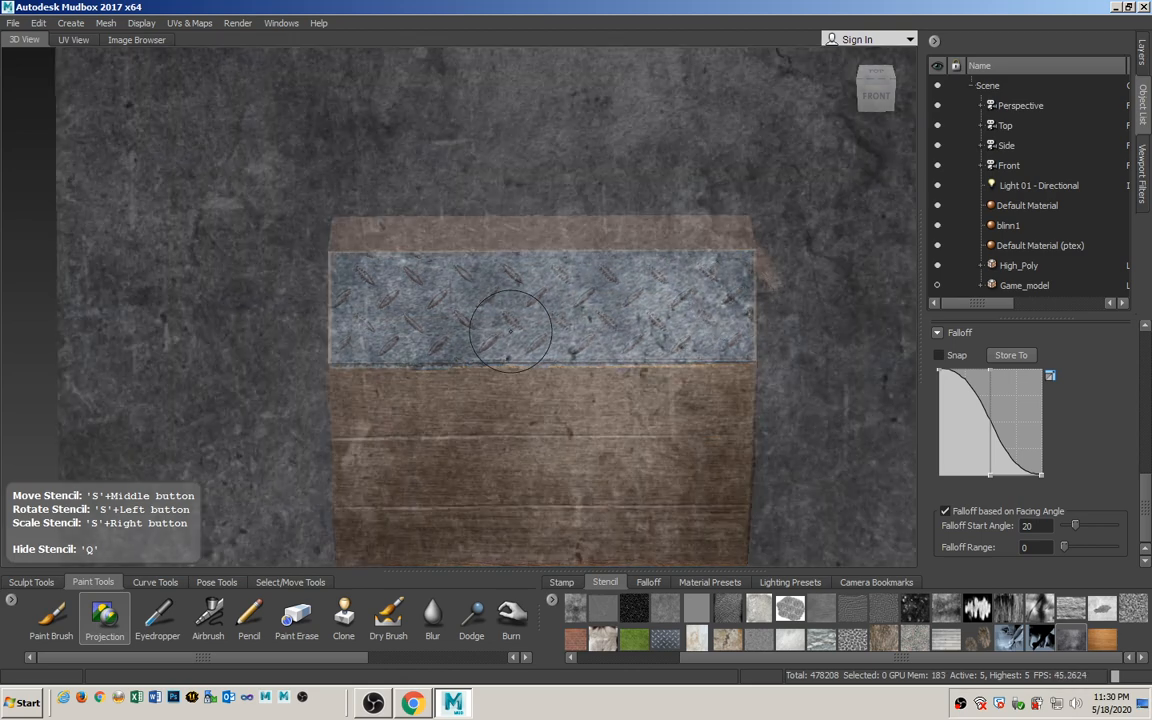
Project the metal texture onto the diamond plate of the left end, viewed straight on.
{"action": "left_click_drag", "start_coordinate": [376, 340], "coordinate": [499, 399], "text": "alt"}
{"action": "left_click", "coordinate": [870, 92]}
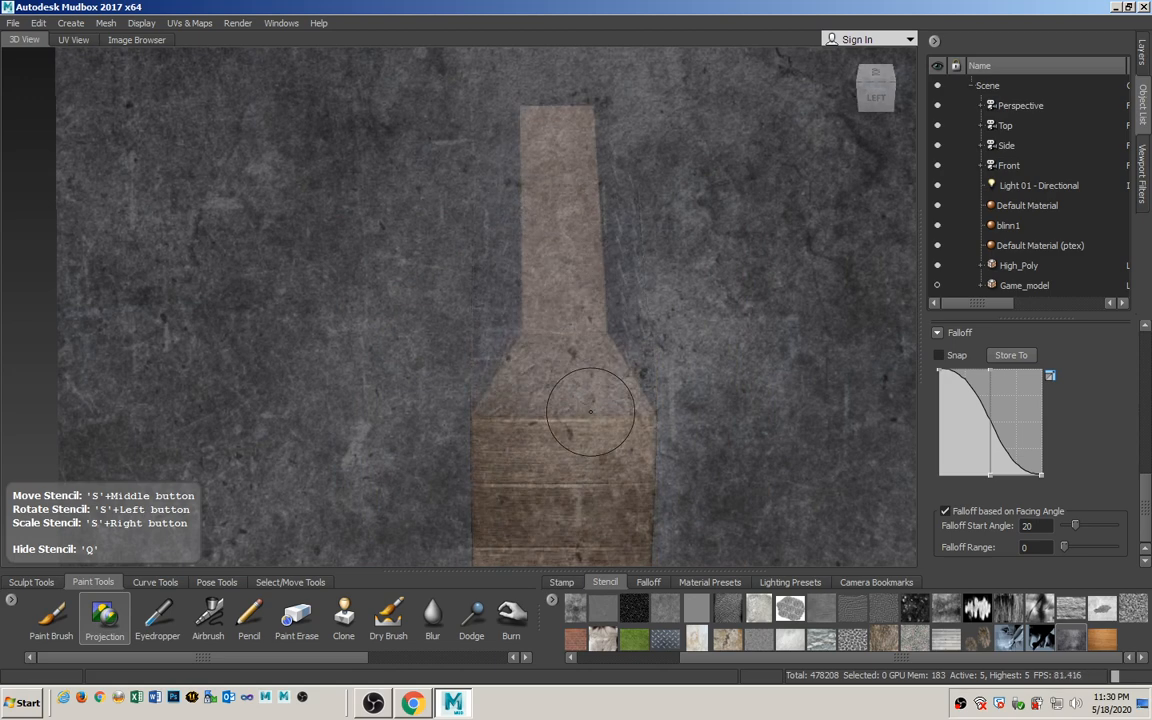
{"action": "left_click", "coordinate": [875, 100]}
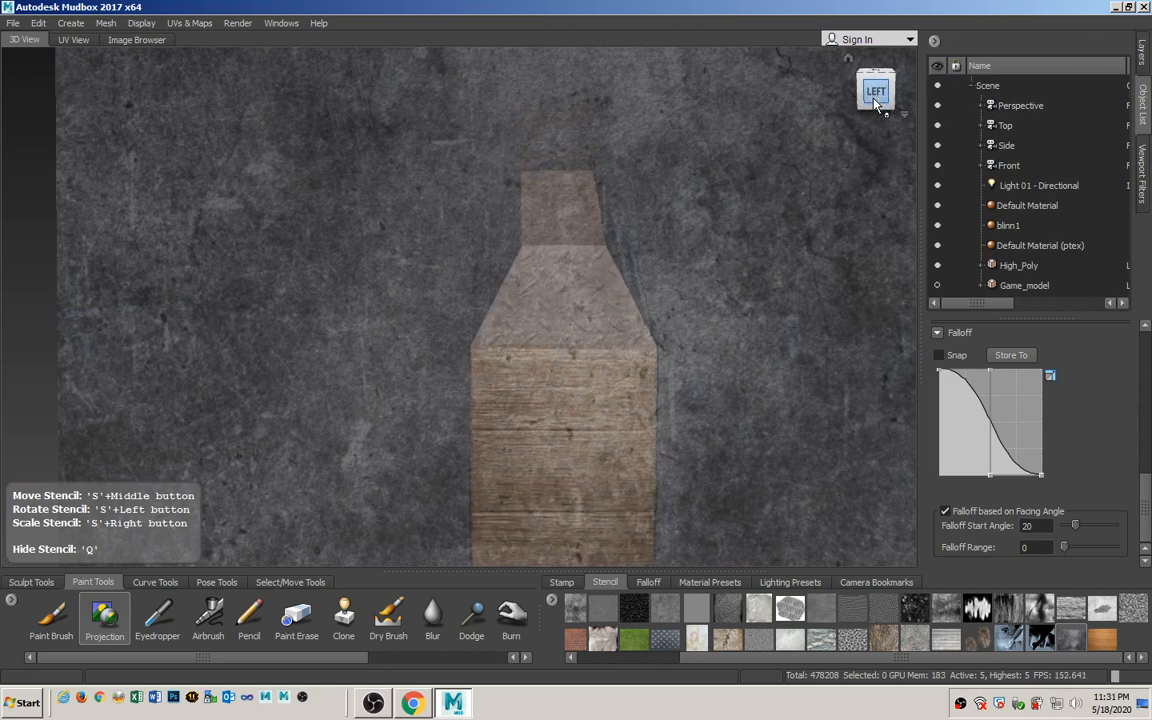
{"action": "key", "text": "q"}
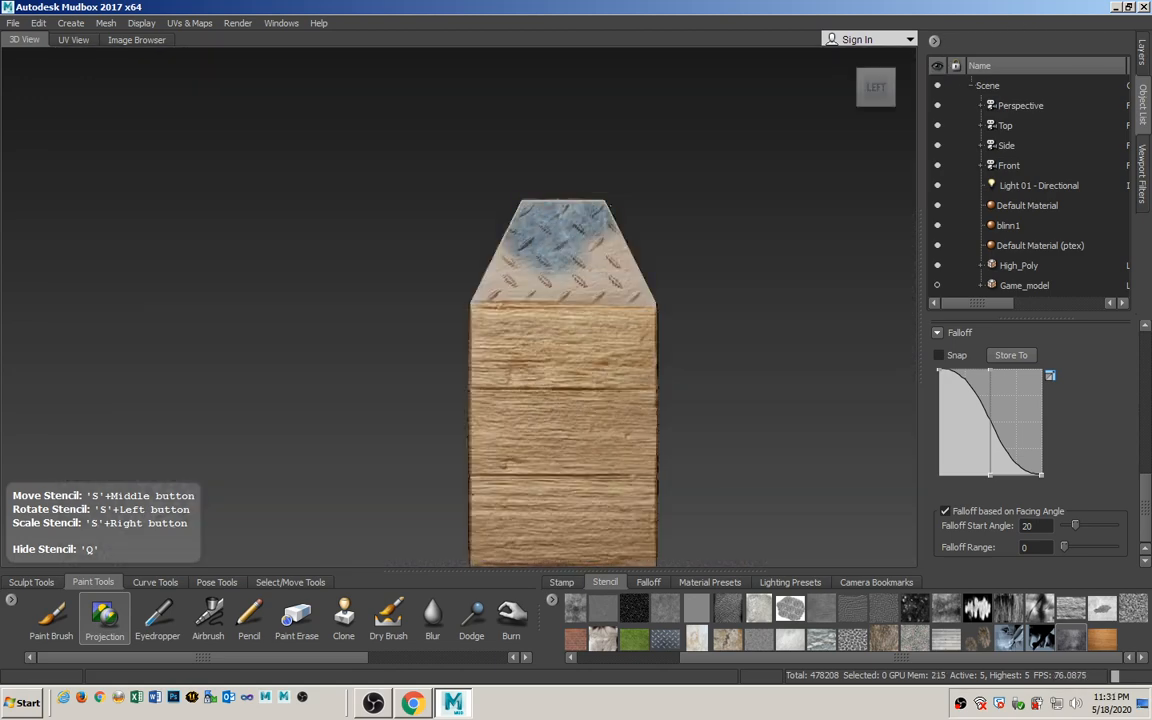
{"action": "mouse_move", "coordinate": [633, 275]}
{"action": "left_mouse_down"}
{"action": "mouse_move", "coordinate": [480, 258]}
{"action": "mouse_move", "coordinate": [491, 272]}
{"action": "left_mouse_up"}
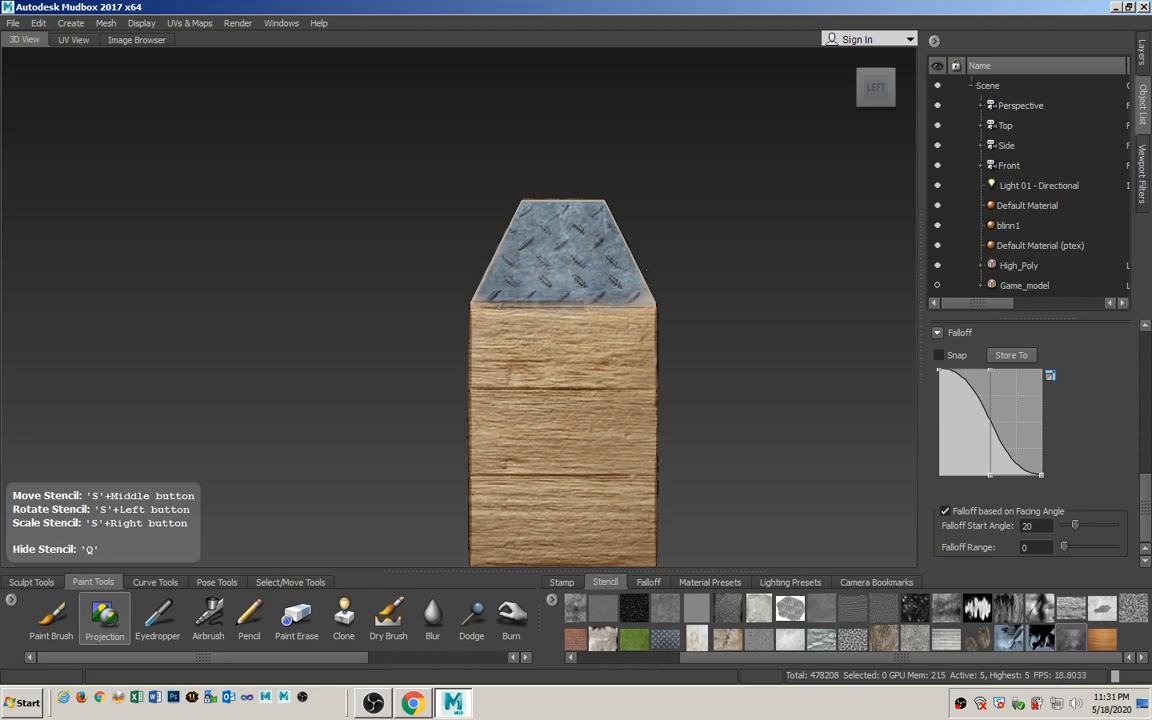
{"action": "mouse_move", "coordinate": [645, 286]}
{"action": "left_mouse_down"}
{"action": "mouse_move", "coordinate": [638, 272]}
{"action": "mouse_move", "coordinate": [648, 350]}
{"action": "left_mouse_up"}
Project the metal texture along the full length of the top diamond plate, viewed from above.
{"action": "left_click", "coordinate": [877, 78]}
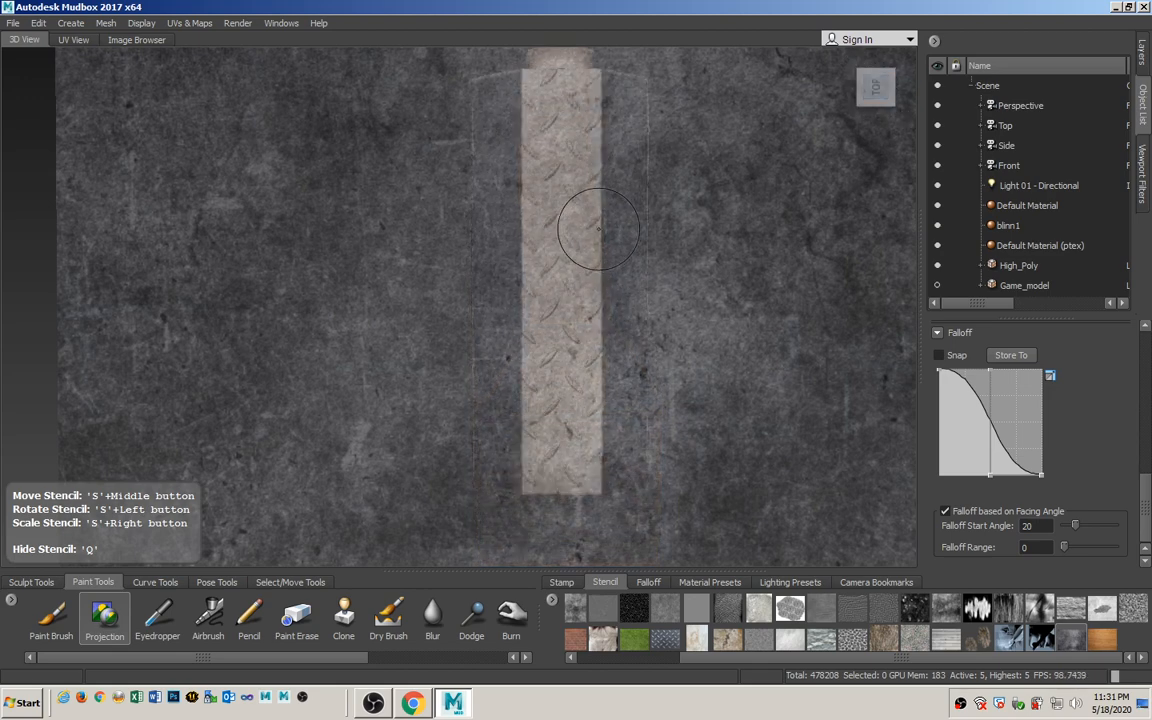
{"action": "key", "text": "q"}
{"action": "mouse_move", "coordinate": [521, 376]}
{"action": "left_mouse_down"}
{"action": "mouse_move", "coordinate": [588, 464]}
{"action": "mouse_move", "coordinate": [578, 325]}
{"action": "mouse_move", "coordinate": [552, 372]}
{"action": "mouse_move", "coordinate": [578, 292]}
{"action": "mouse_move", "coordinate": [495, 90]}
{"action": "mouse_move", "coordinate": [528, 82]}
{"action": "mouse_move", "coordinate": [581, 137]}
{"action": "left_mouse_up"}
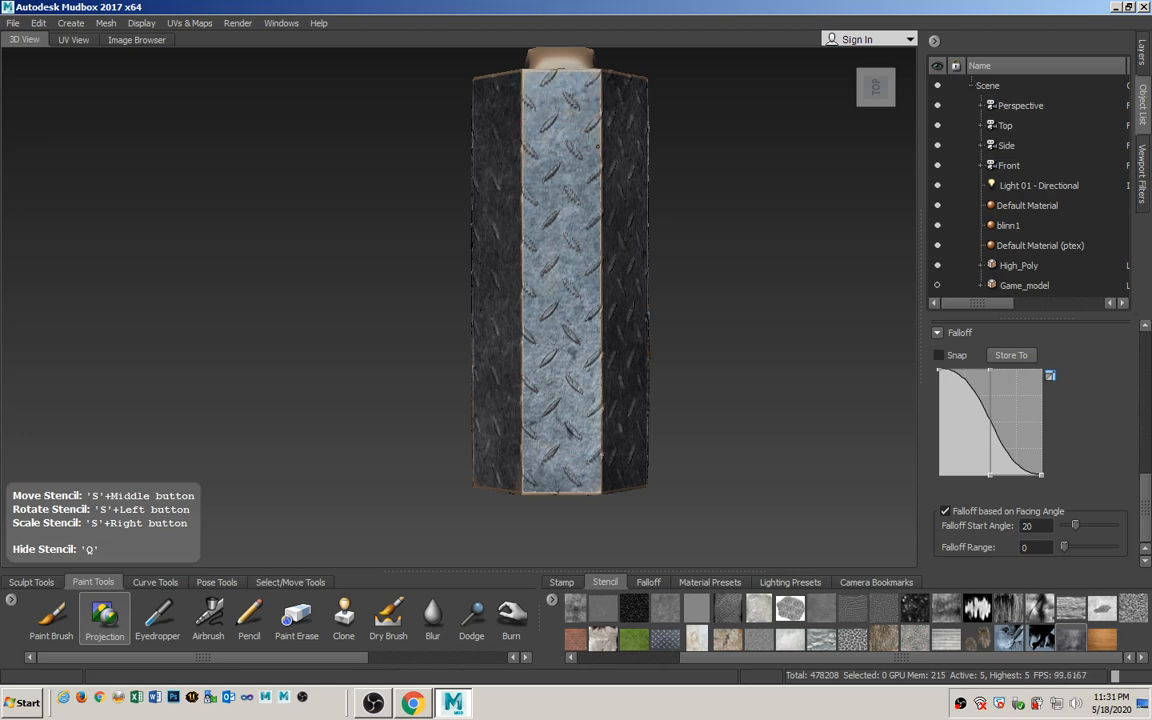
{"action": "key", "text": "q"}
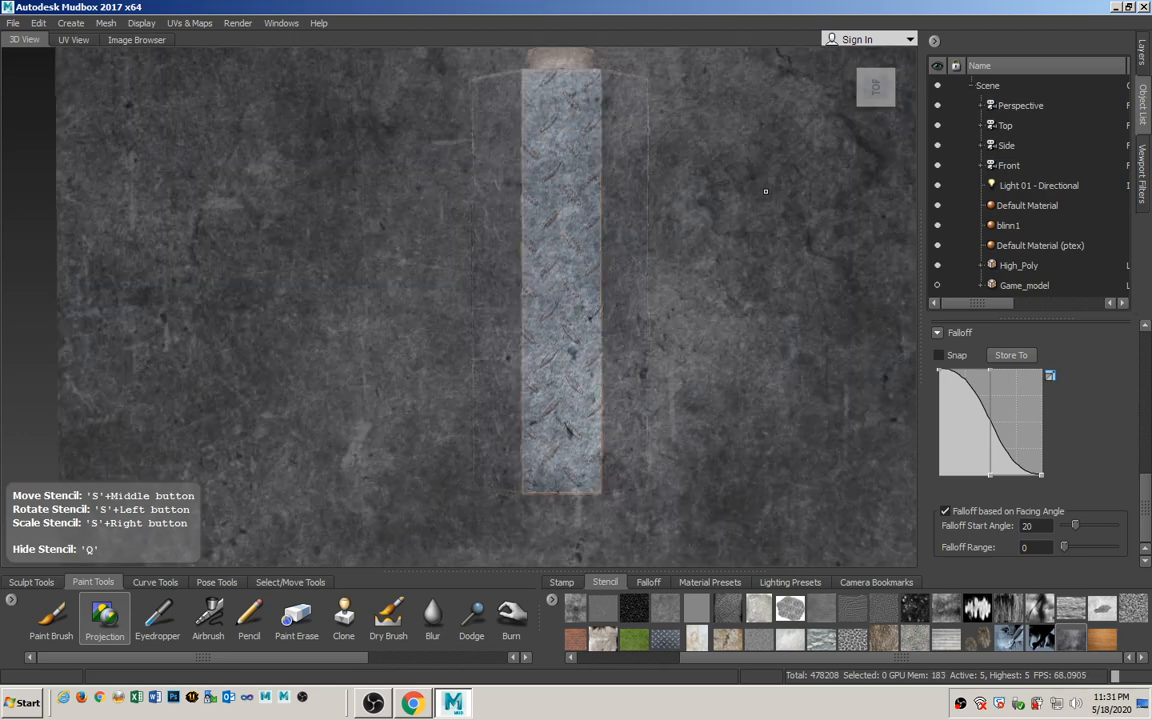
Project the metal texture onto the right end's diamond plate around the rectangular recess, viewed straight on.
{"action": "mouse_move", "coordinate": [759, 174]}
{"action": "left_mouse_down", "text": "alt"}
{"action": "mouse_move", "coordinate": [443, 164]}
{"action": "mouse_move", "coordinate": [523, 270]}
{"action": "mouse_move", "coordinate": [585, 303]}
{"action": "left_mouse_up", "text": "alt"}
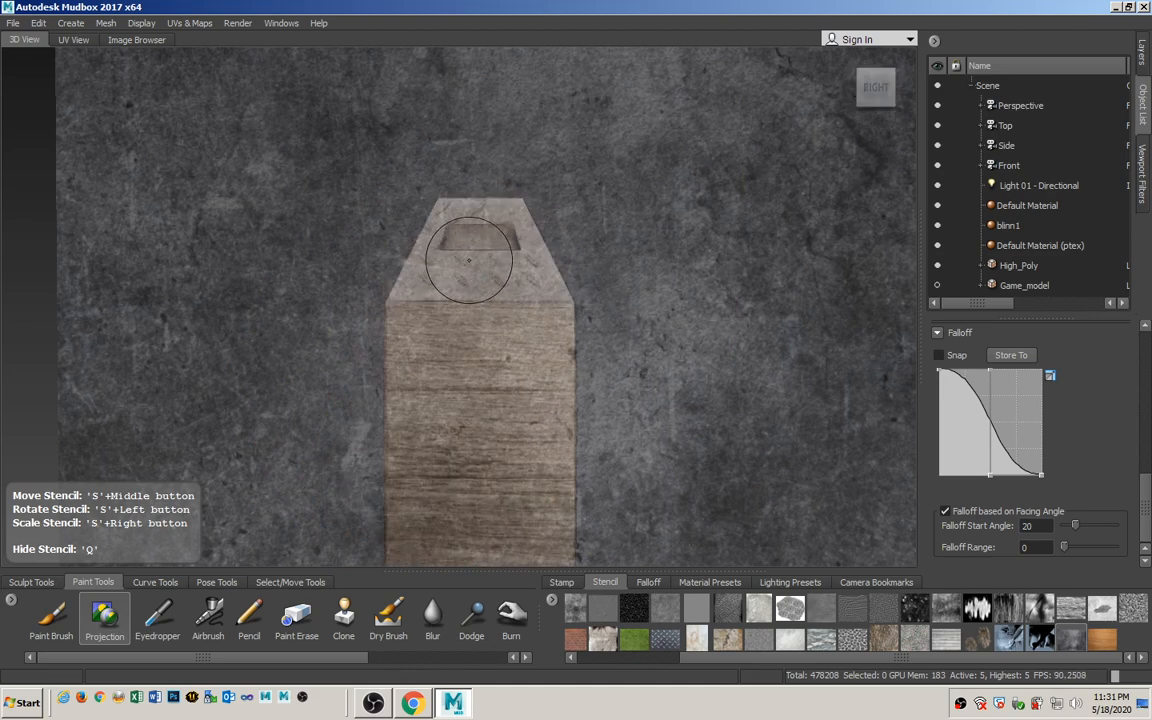
{"action": "mouse_move", "coordinate": [470, 263]}
{"action": "left_mouse_down"}
{"action": "mouse_move", "coordinate": [450, 205]}
{"action": "mouse_move", "coordinate": [398, 212]}
{"action": "mouse_move", "coordinate": [385, 243]}
{"action": "mouse_move", "coordinate": [407, 264]}
{"action": "mouse_move", "coordinate": [540, 266]}
{"action": "left_mouse_up"}
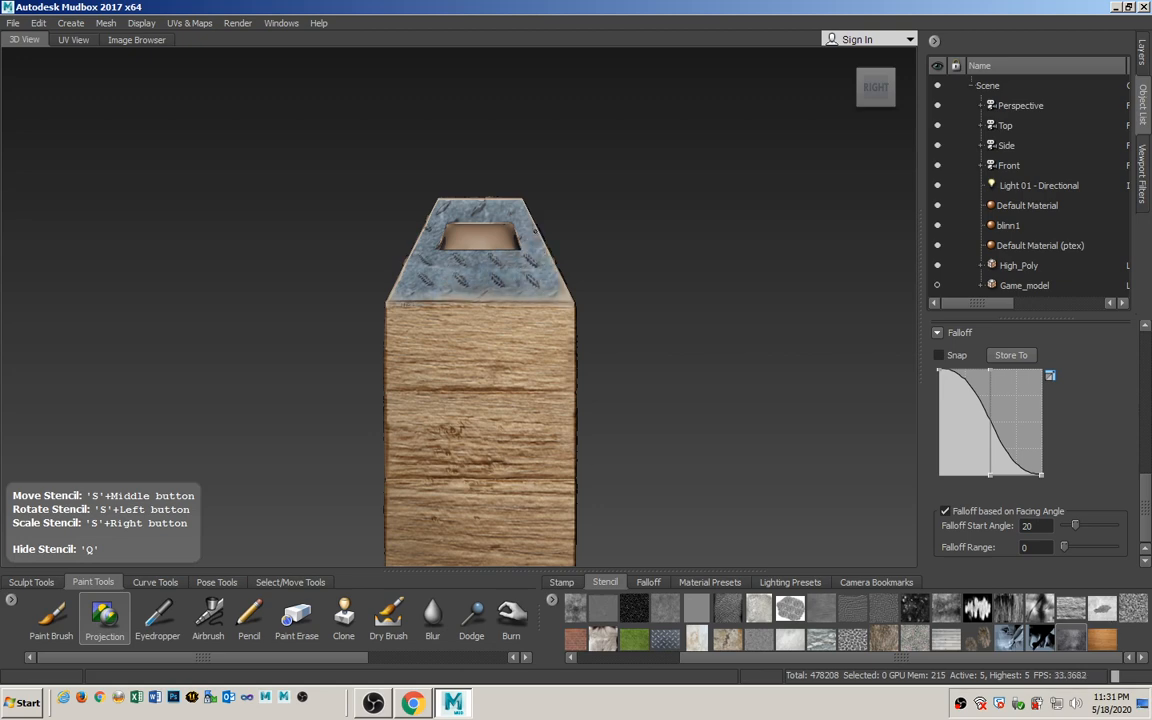
{"action": "key", "text": "q"}
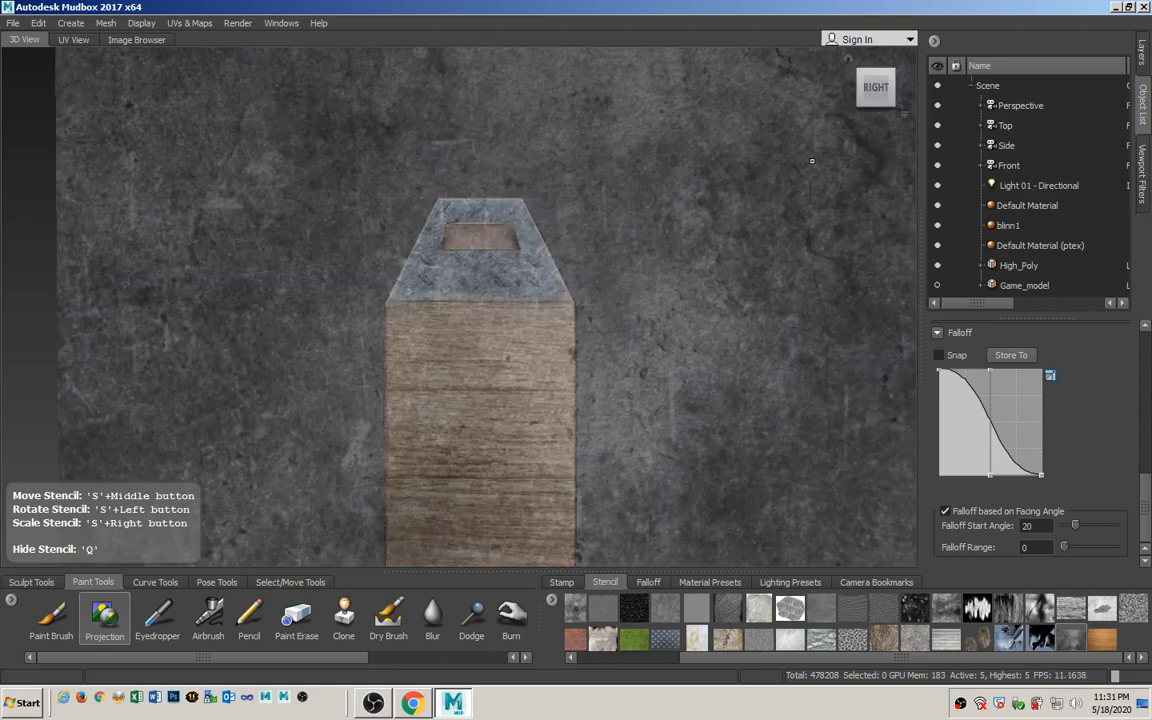
Reduce the Projection brush size to 6.43 and project metal along the bare edge between the front and right-end plates.
{"action": "left_click", "coordinate": [1020, 106]}
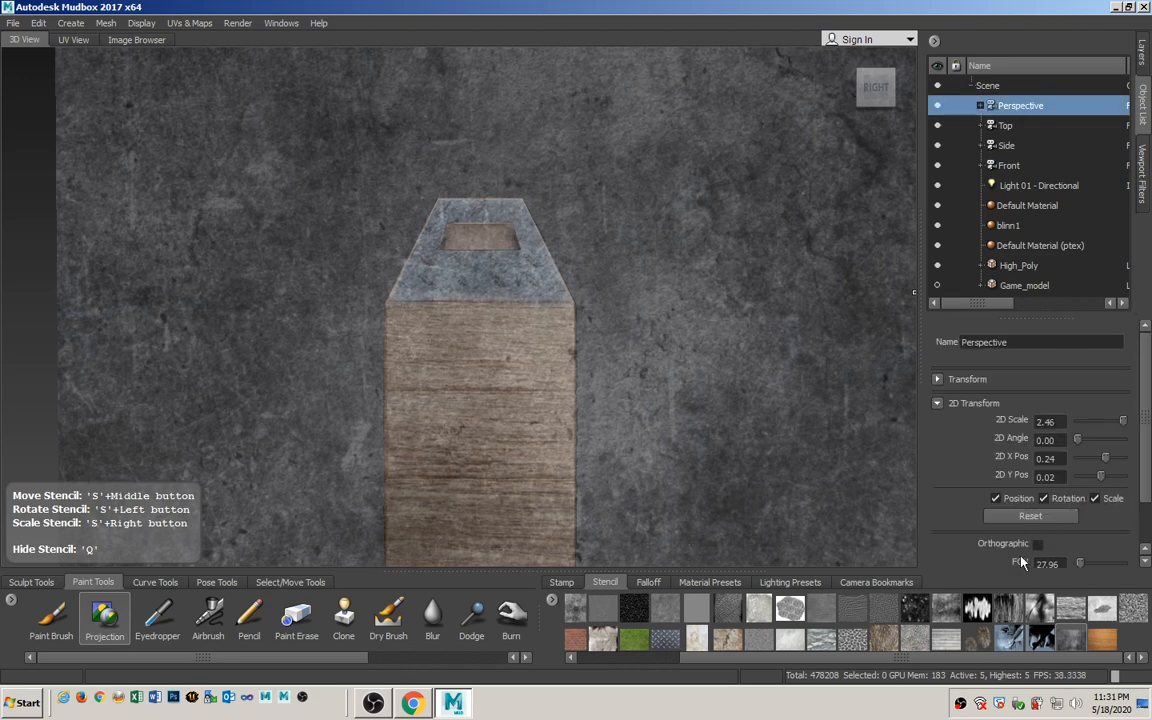
{"action": "mouse_move", "coordinate": [500, 360]}
{"action": "left_mouse_down", "text": "alt"}
{"action": "mouse_move", "coordinate": [565, 365]}
{"action": "mouse_move", "coordinate": [541, 253]}
{"action": "left_mouse_up", "text": "alt"}
{"action": "key", "text": "q"}
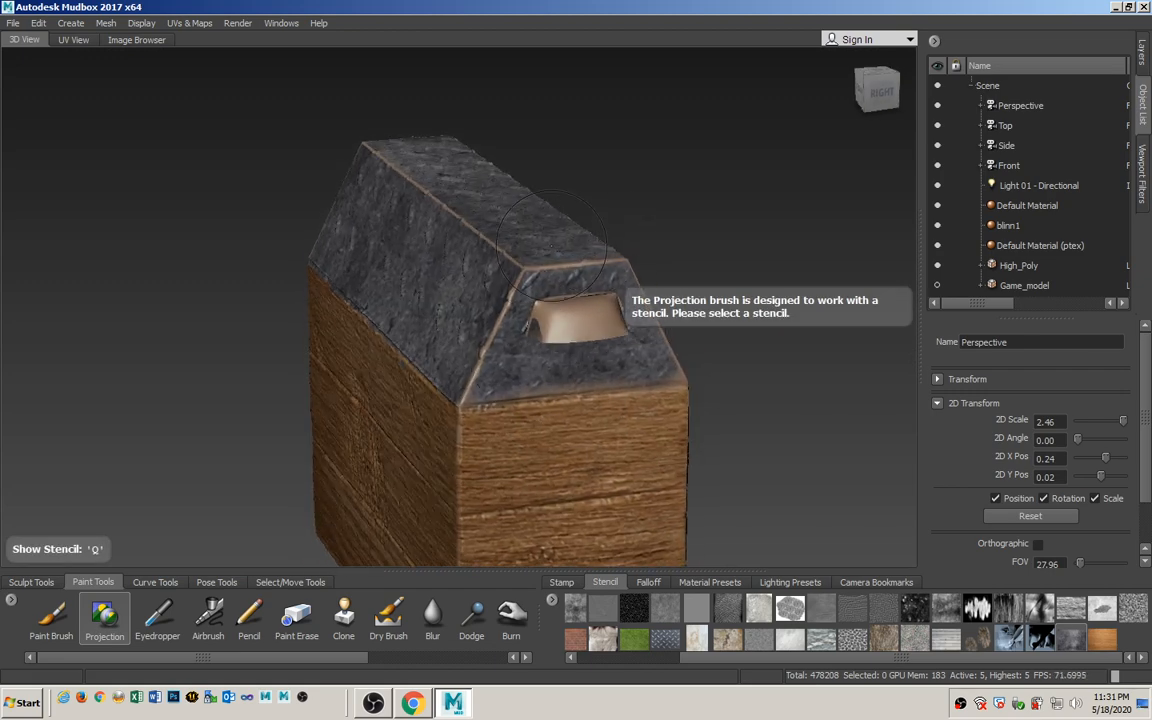
{"action": "mouse_move", "coordinate": [468, 303]}
{"action": "left_mouse_down", "text": "alt"}
{"action": "mouse_move", "coordinate": [532, 331]}
{"action": "mouse_move", "coordinate": [508, 306]}
{"action": "left_mouse_up", "text": "alt"}
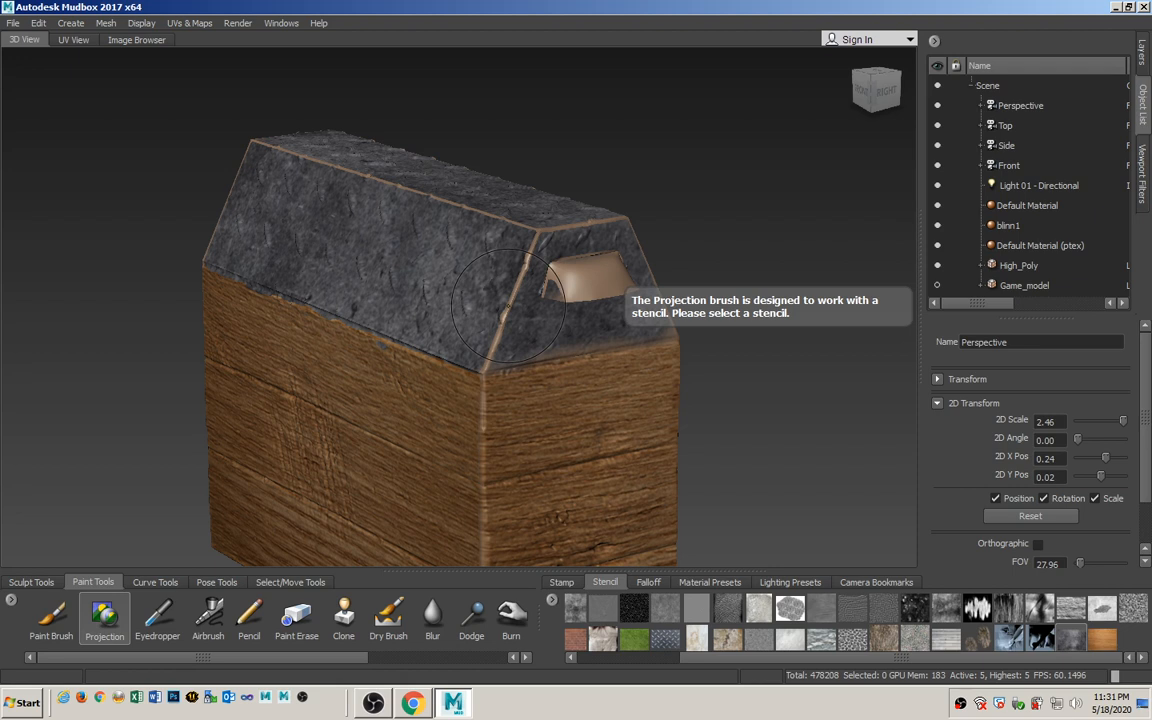
{"action": "left_click", "coordinate": [88, 622]}
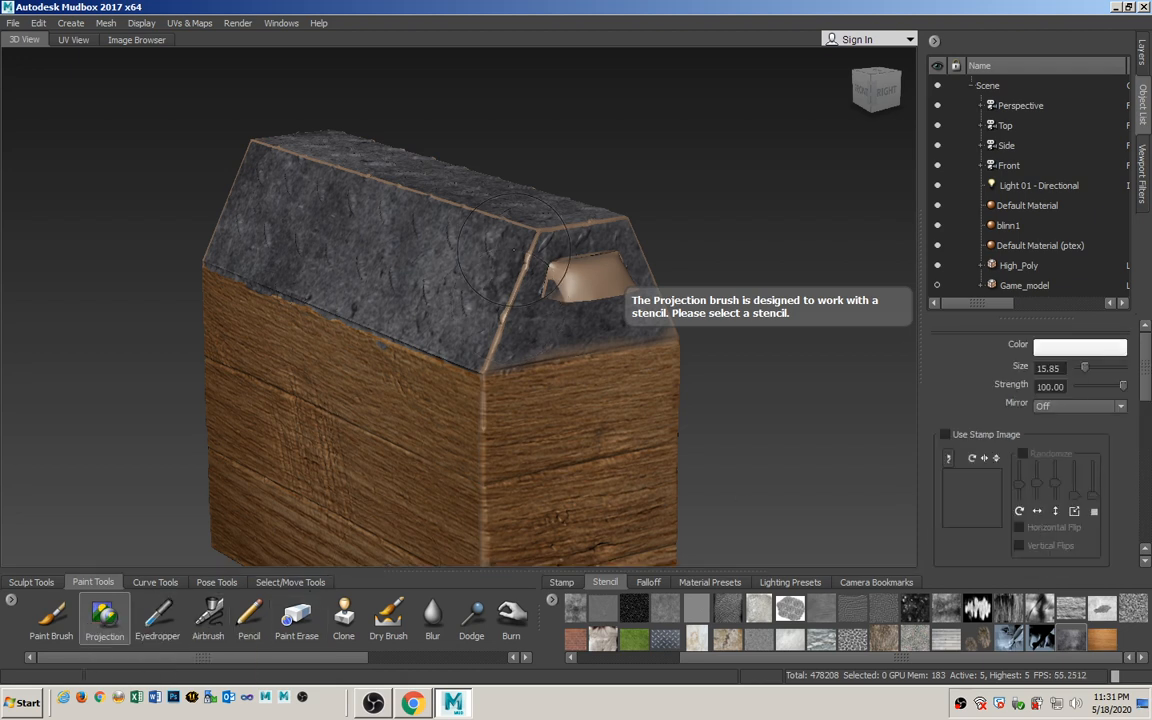
{"action": "left_click_drag", "start_coordinate": [550, 257], "coordinate": [517, 253]}
{"action": "key", "text": "q"}
{"action": "key", "text": "q"}
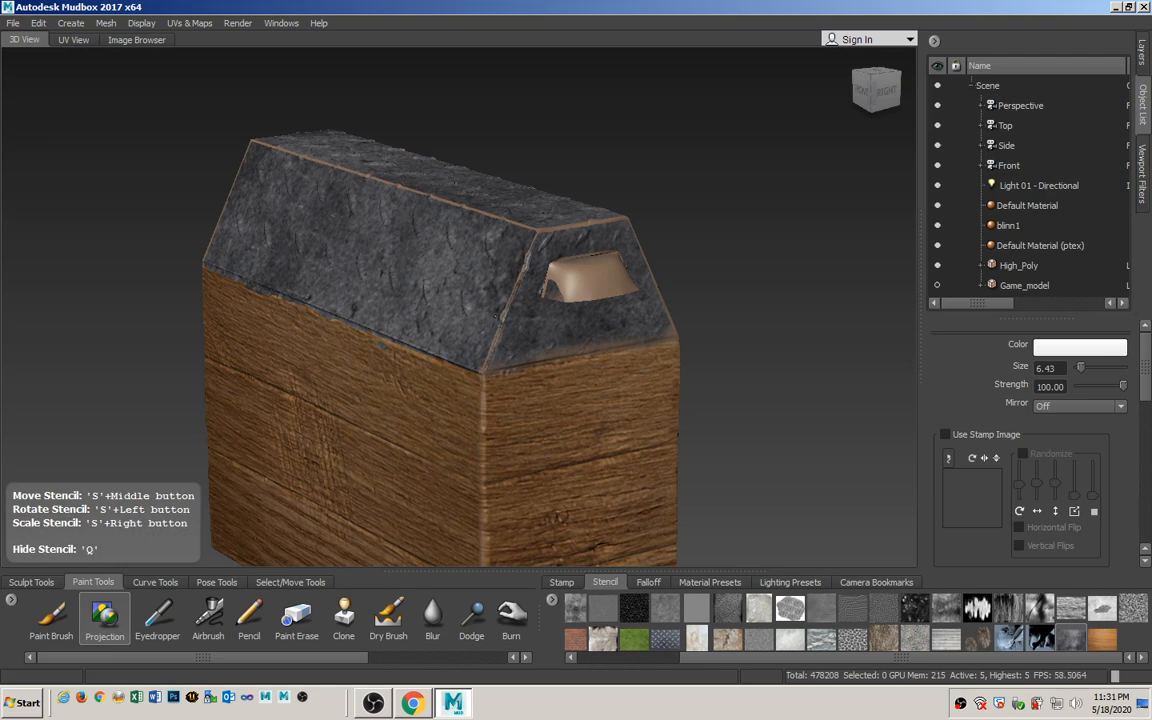
Turn off the Projection brush's Falloff based on Facing Angle and project metal along the edge between the front and right-end plates.
{"action": "key", "text": "q"}
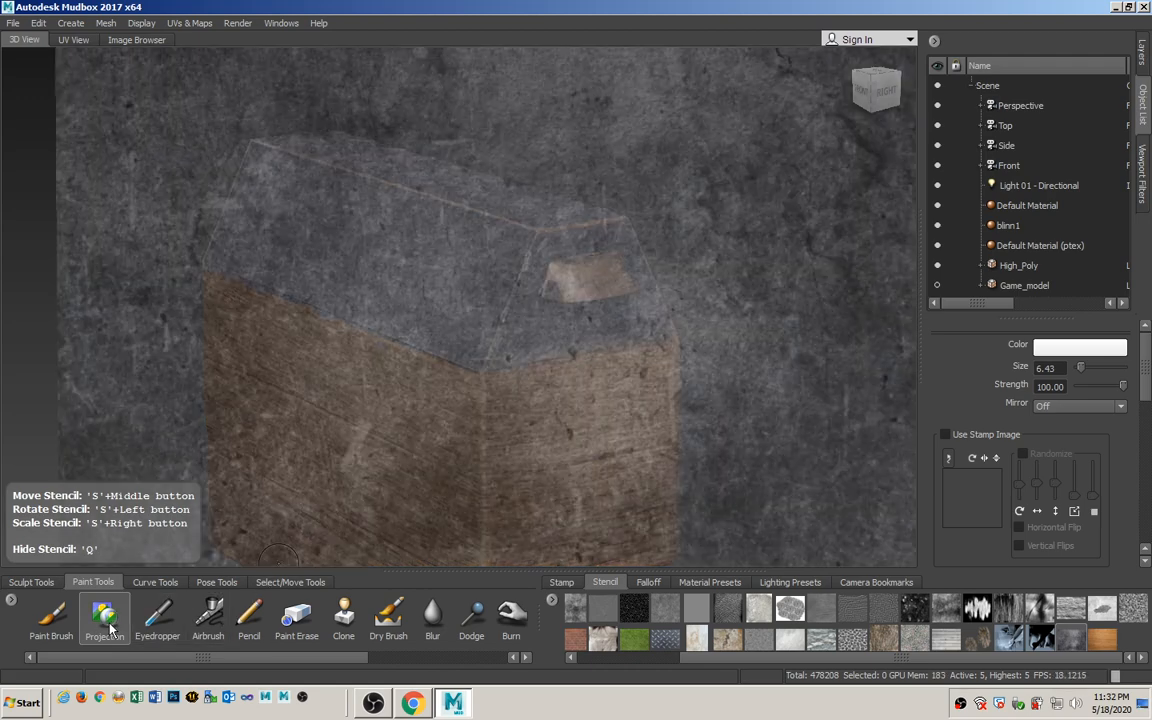
{"action": "left_click_drag", "start_coordinate": [1148, 378], "coordinate": [1145, 500]}
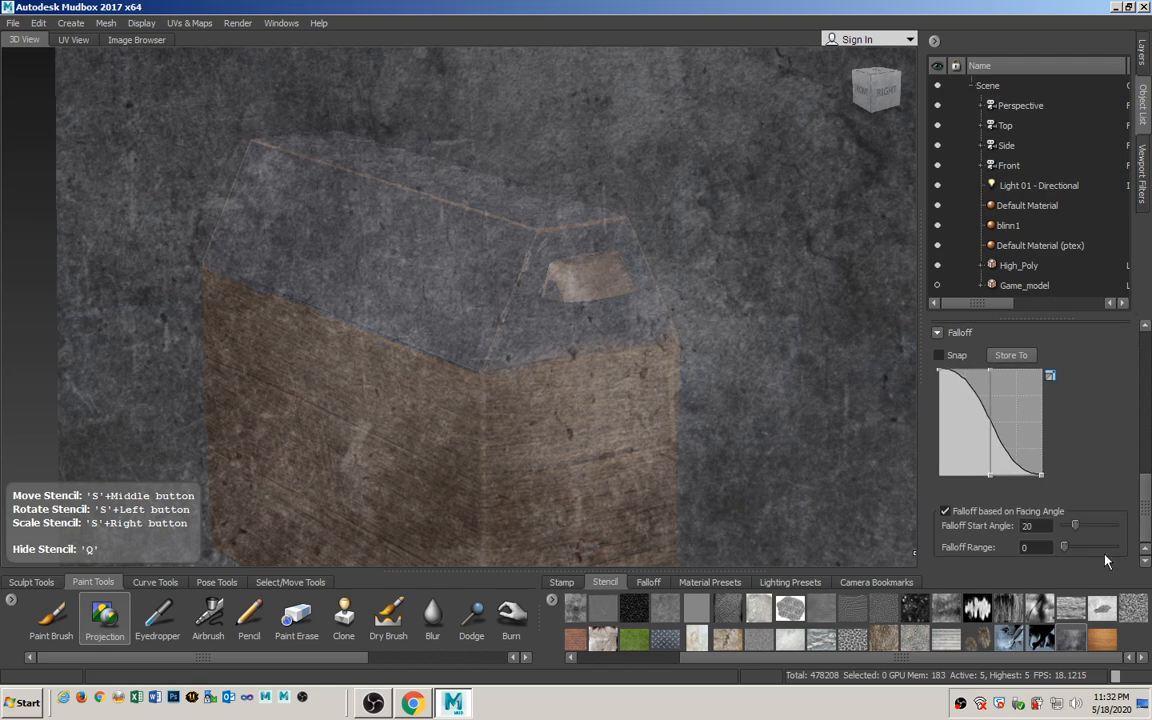
{"action": "left_click", "coordinate": [977, 513]}
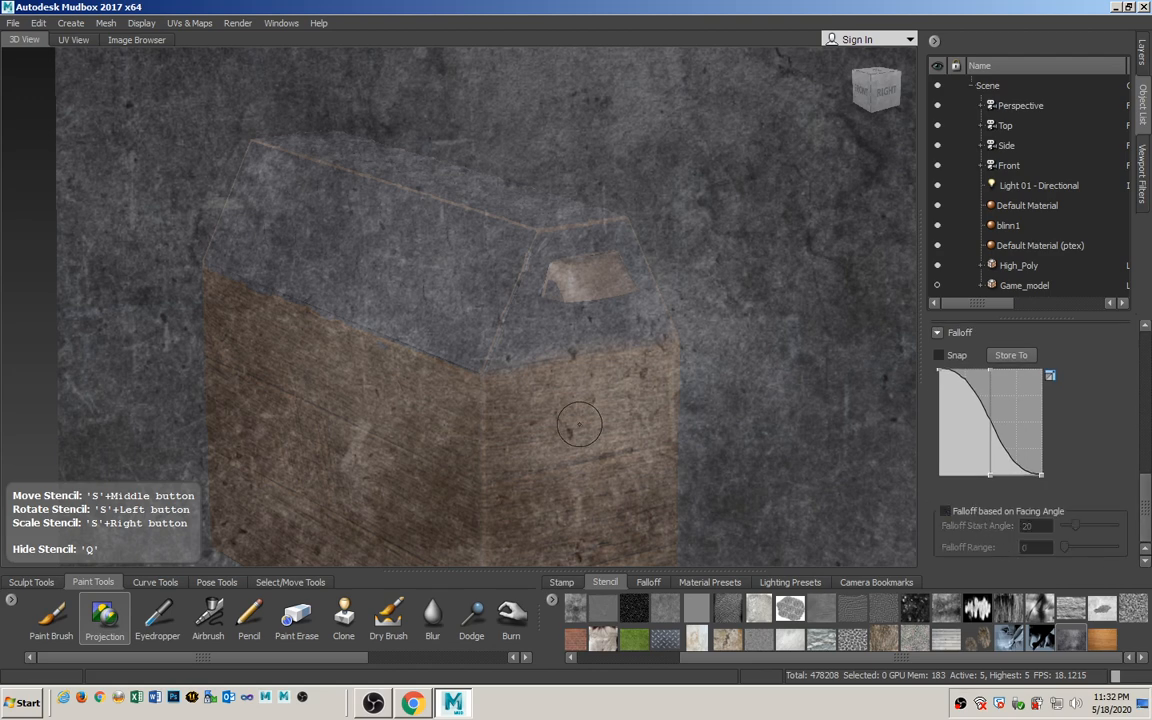
{"action": "key", "text": "q"}
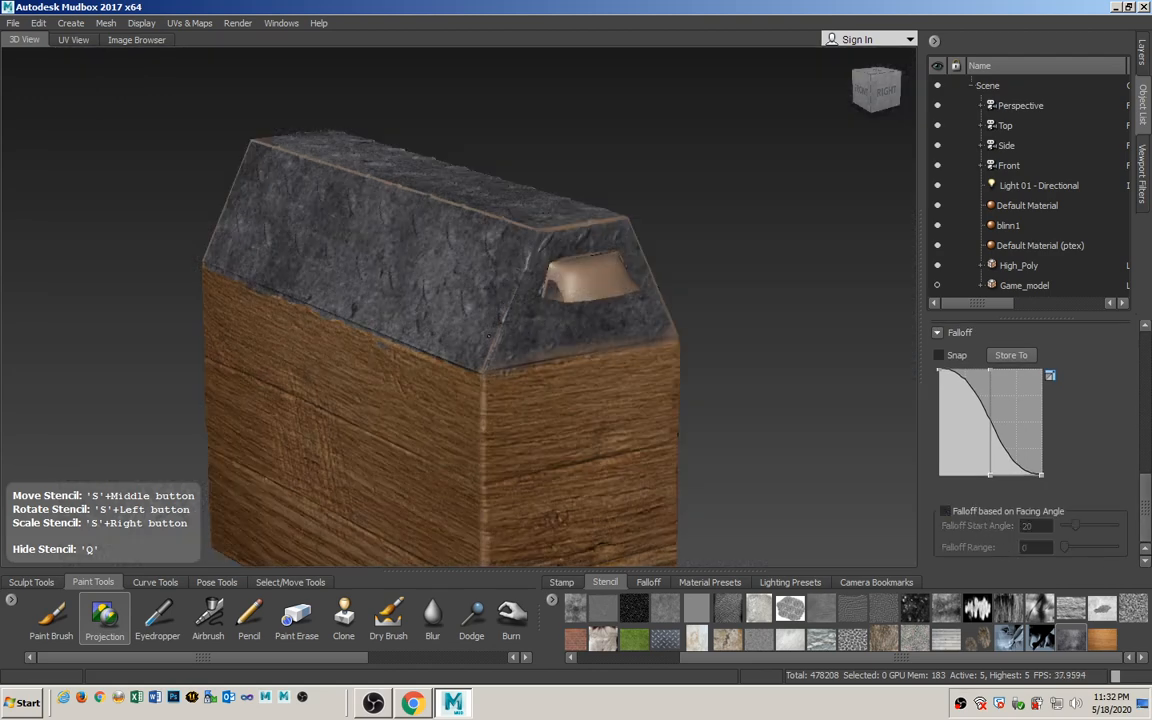
Project the metal texture into the rectangular recess of the right end, covering its inner faces from several view angles.
{"action": "key", "text": "q"}
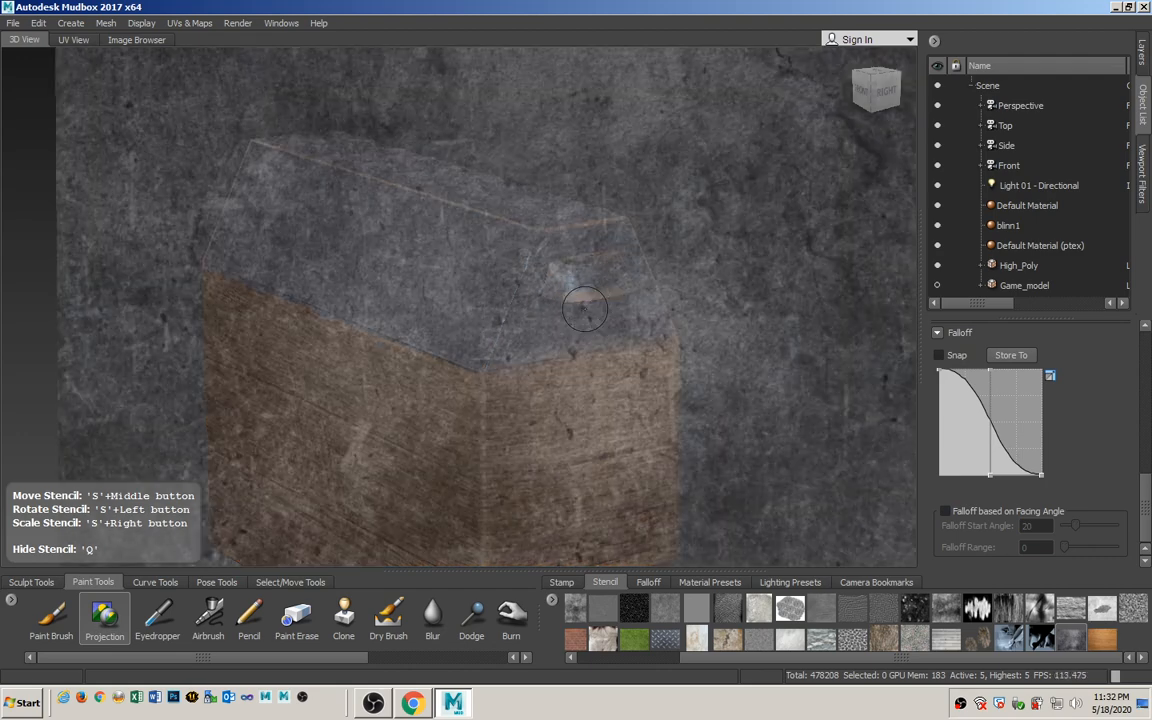
{"action": "key", "text": "super"}
{"action": "key", "text": "super"}
{"action": "left_click_drag", "start_coordinate": [551, 283], "coordinate": [482, 344], "text": "alt"}
{"action": "key", "text": "q"}
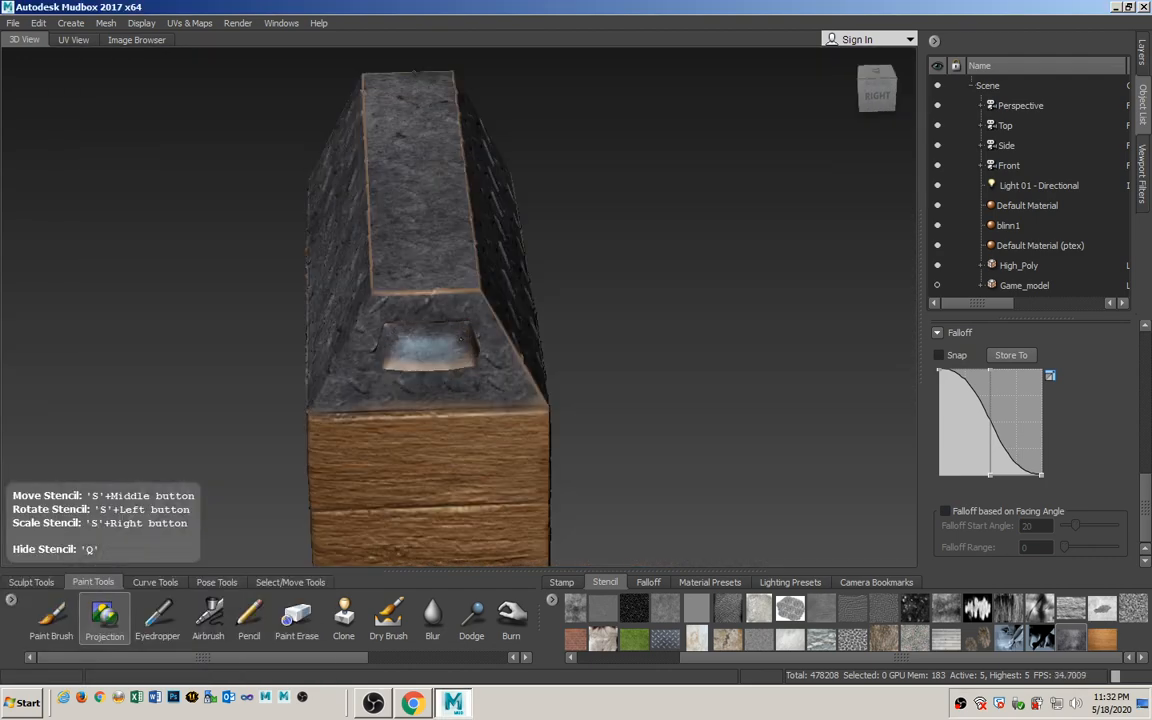
{"action": "key", "text": "q"}
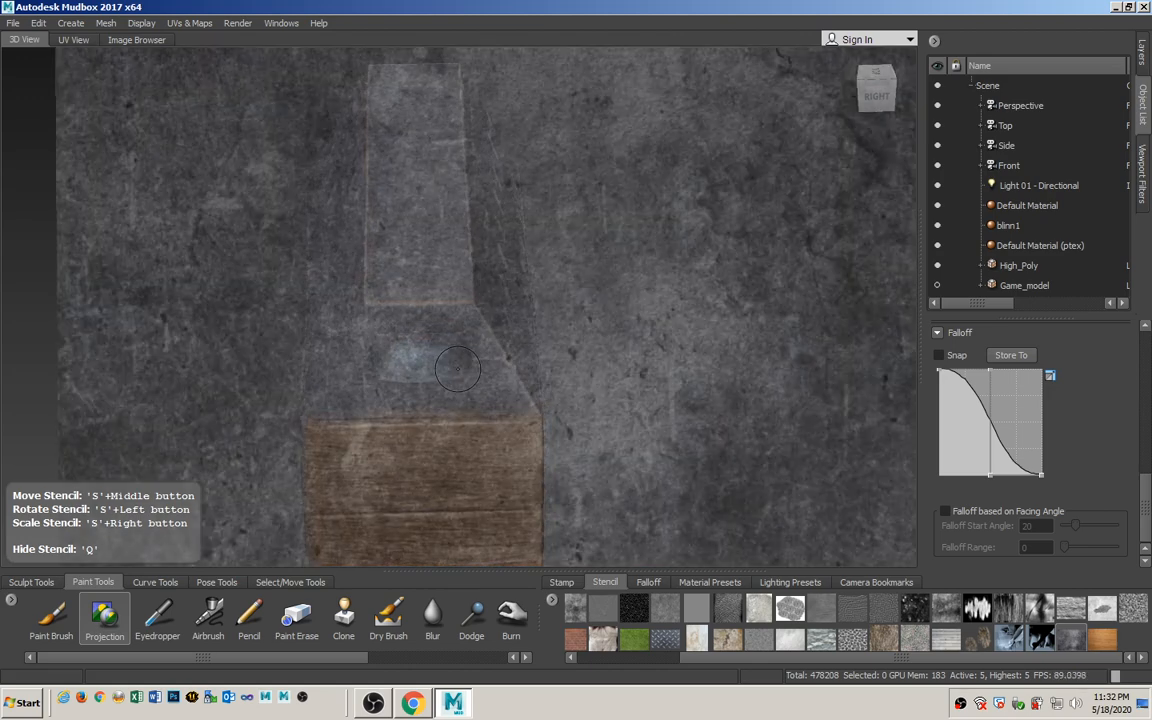
{"action": "key", "text": "q"}
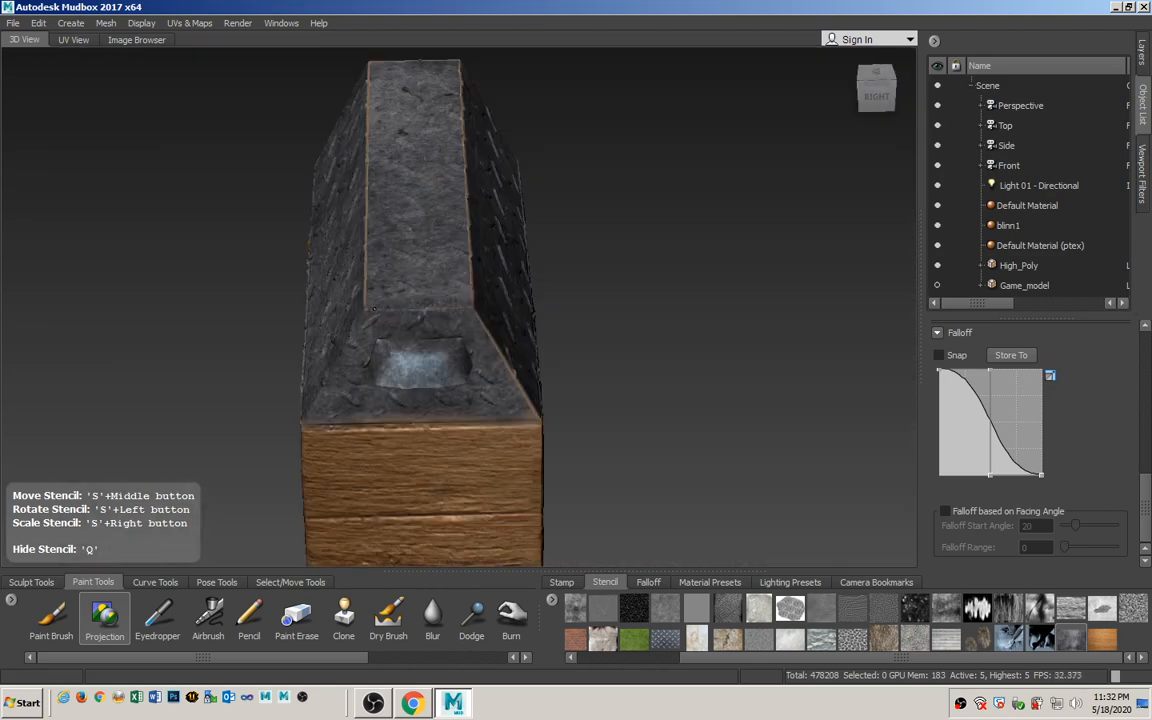
Project metal along the right end's top edge and along the edge between the right-end and back plates.
{"action": "left_click_drag", "start_coordinate": [391, 310], "coordinate": [472, 309]}
{"action": "left_click_drag", "start_coordinate": [485, 308], "coordinate": [380, 282], "text": "alt"}
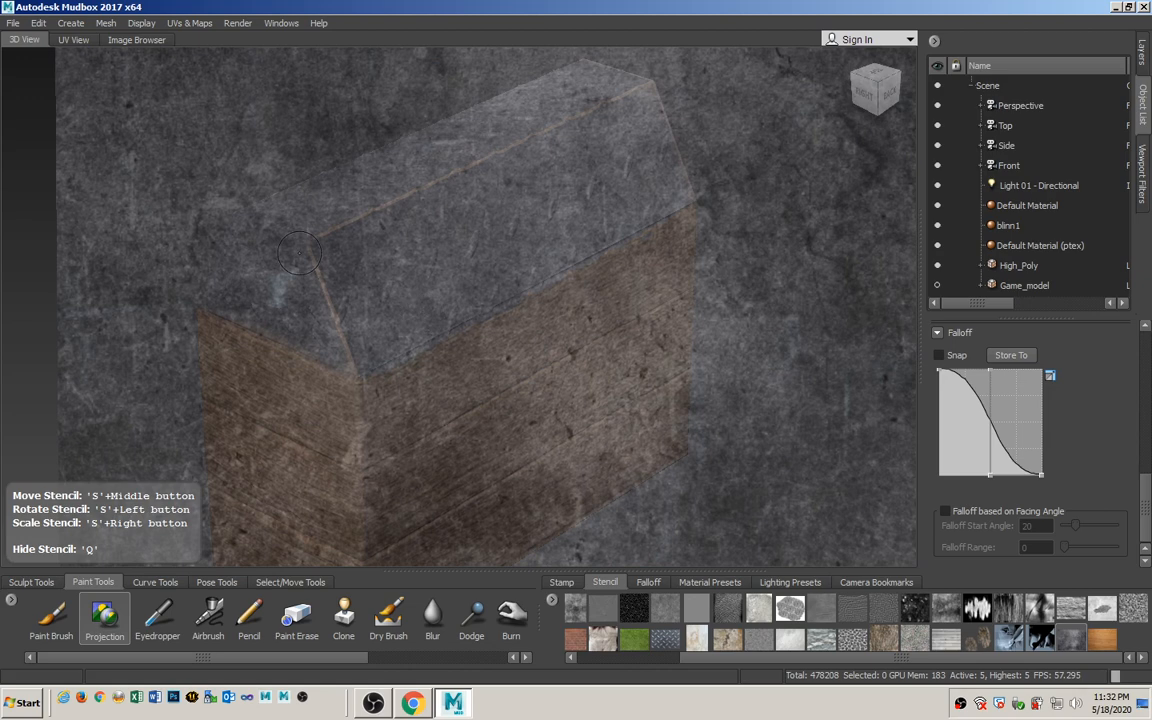
{"action": "left_click_drag", "start_coordinate": [281, 221], "coordinate": [357, 373]}
Project metal along the long edge between the back and top plates and along the back plate's edge with the left end.
{"action": "left_click_drag", "start_coordinate": [530, 215], "coordinate": [425, 240], "text": "alt"}
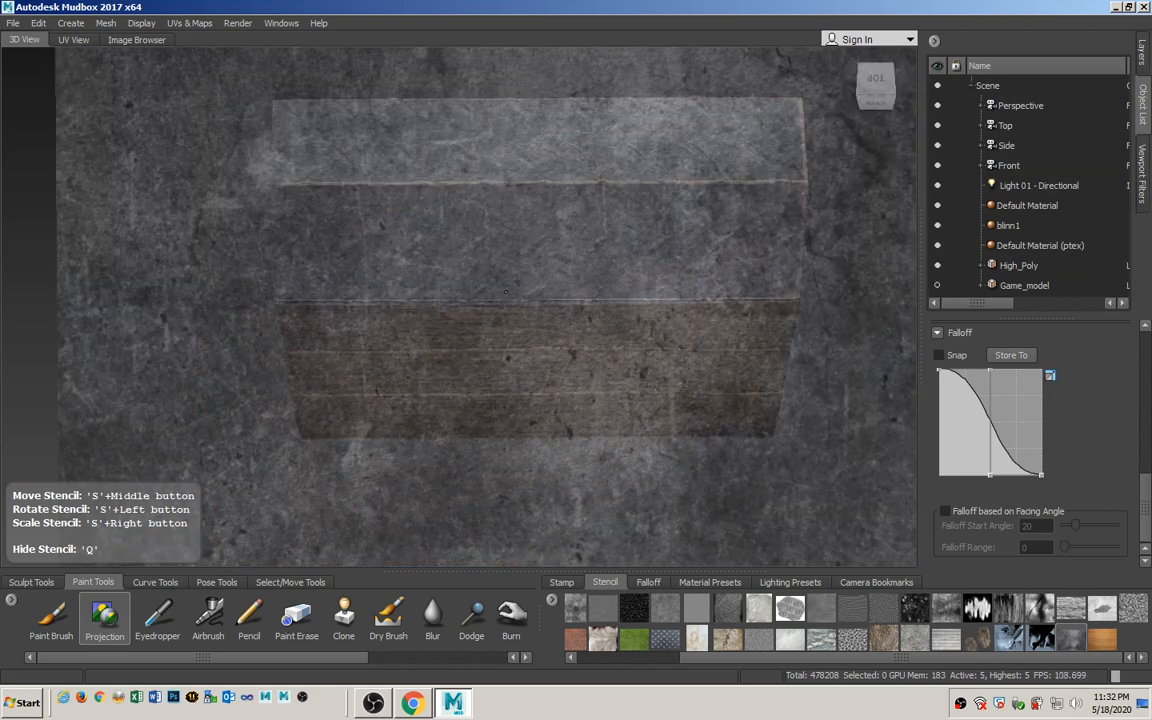
{"action": "mouse_move", "coordinate": [262, 166]}
{"action": "left_mouse_down"}
{"action": "mouse_move", "coordinate": [462, 185]}
{"action": "mouse_move", "coordinate": [789, 177]}
{"action": "mouse_move", "coordinate": [717, 164]}
{"action": "mouse_move", "coordinate": [612, 228]}
{"action": "mouse_move", "coordinate": [627, 202]}
{"action": "left_mouse_up"}
{"action": "left_click_drag", "start_coordinate": [775, 250], "coordinate": [743, 328]}
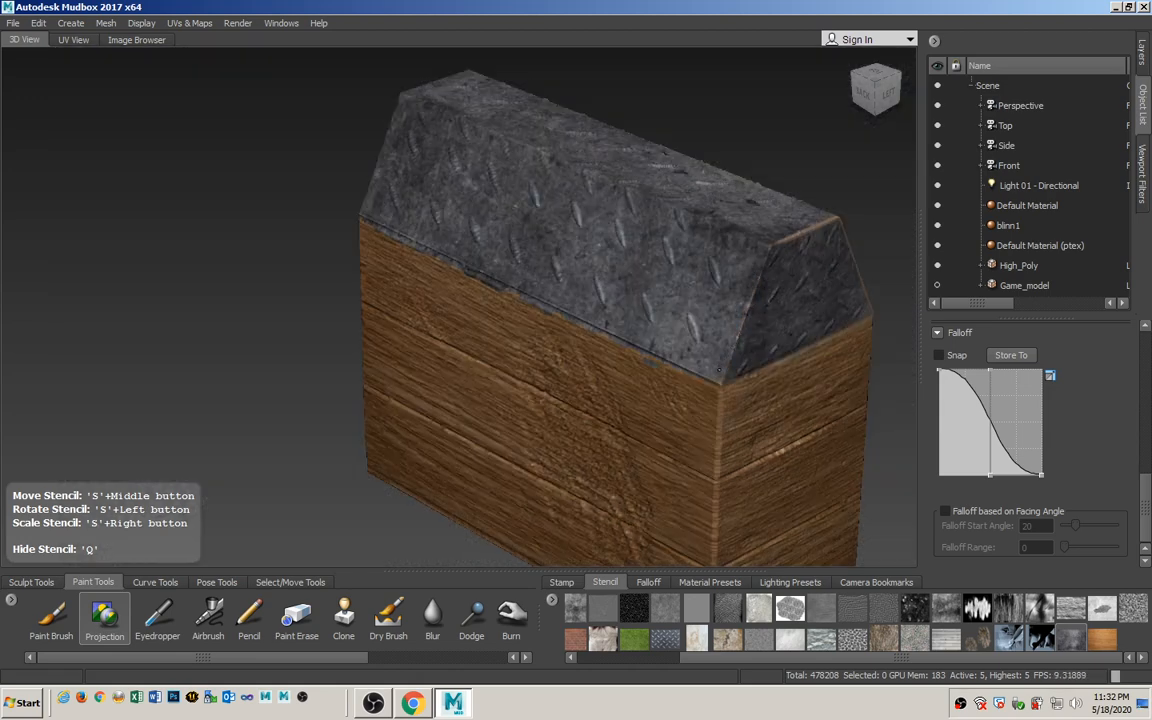
{"action": "left_click_drag", "start_coordinate": [718, 370], "coordinate": [720, 372]}
Project metal along the left end's top edge and along the edge between the left-end and front plates.
{"action": "left_click_drag", "start_coordinate": [827, 222], "coordinate": [779, 242]}
{"action": "left_click_drag", "start_coordinate": [765, 250], "coordinate": [475, 302], "text": "alt"}
{"action": "left_click_drag", "start_coordinate": [363, 262], "coordinate": [431, 322], "text": "alt"}
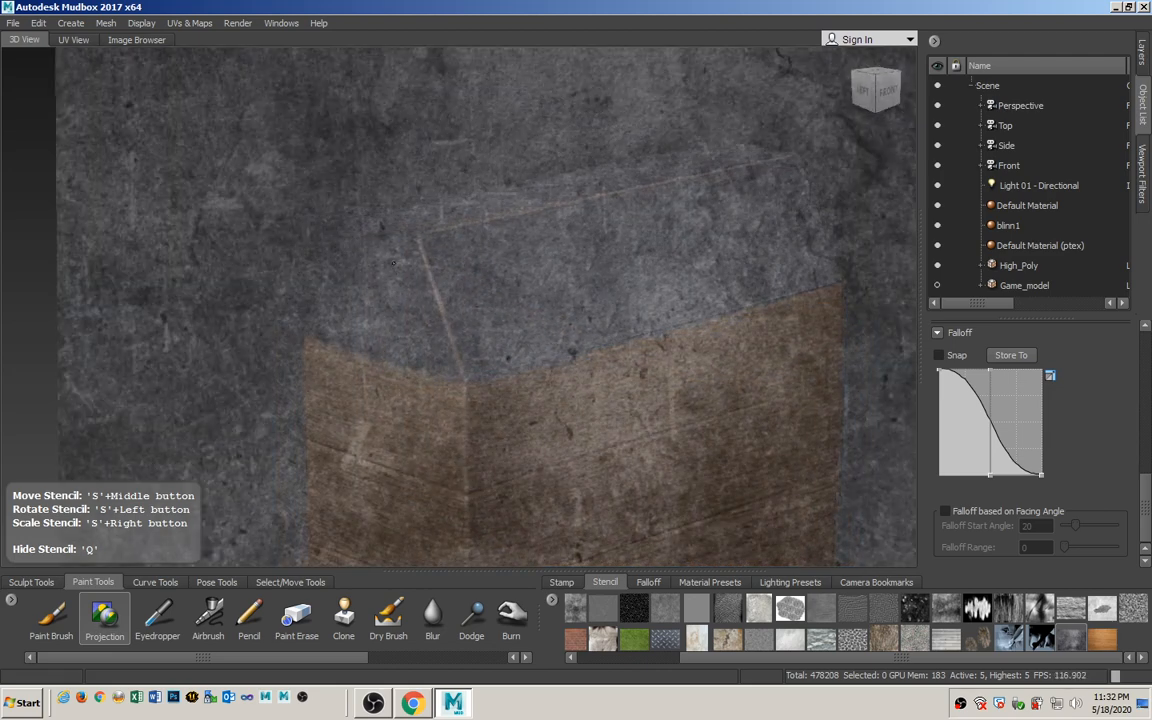
{"action": "left_click_drag", "start_coordinate": [420, 237], "coordinate": [472, 378]}
Project metal along the full length of the bare edge between the front and top diamond plates.
{"action": "mouse_move", "coordinate": [540, 170]}
{"action": "left_mouse_down", "text": "alt"}
{"action": "mouse_move", "coordinate": [416, 238]}
{"action": "mouse_move", "coordinate": [413, 261]}
{"action": "left_mouse_up", "text": "alt"}
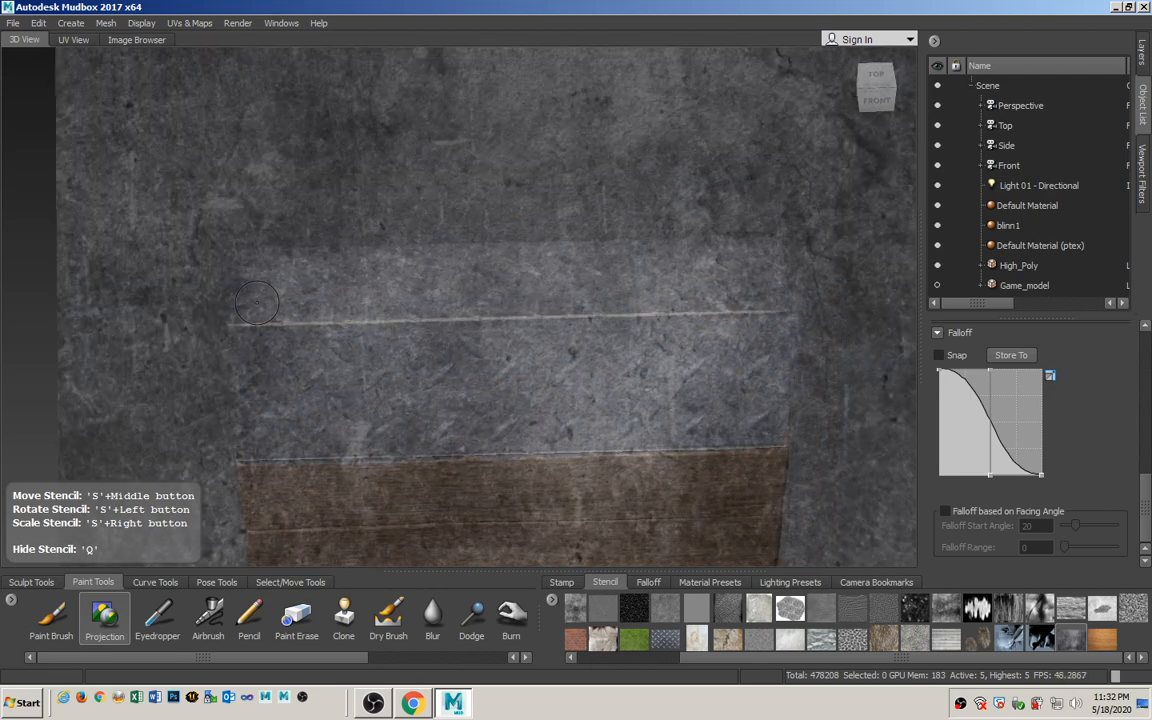
{"action": "left_click_drag", "start_coordinate": [240, 288], "coordinate": [498, 287]}
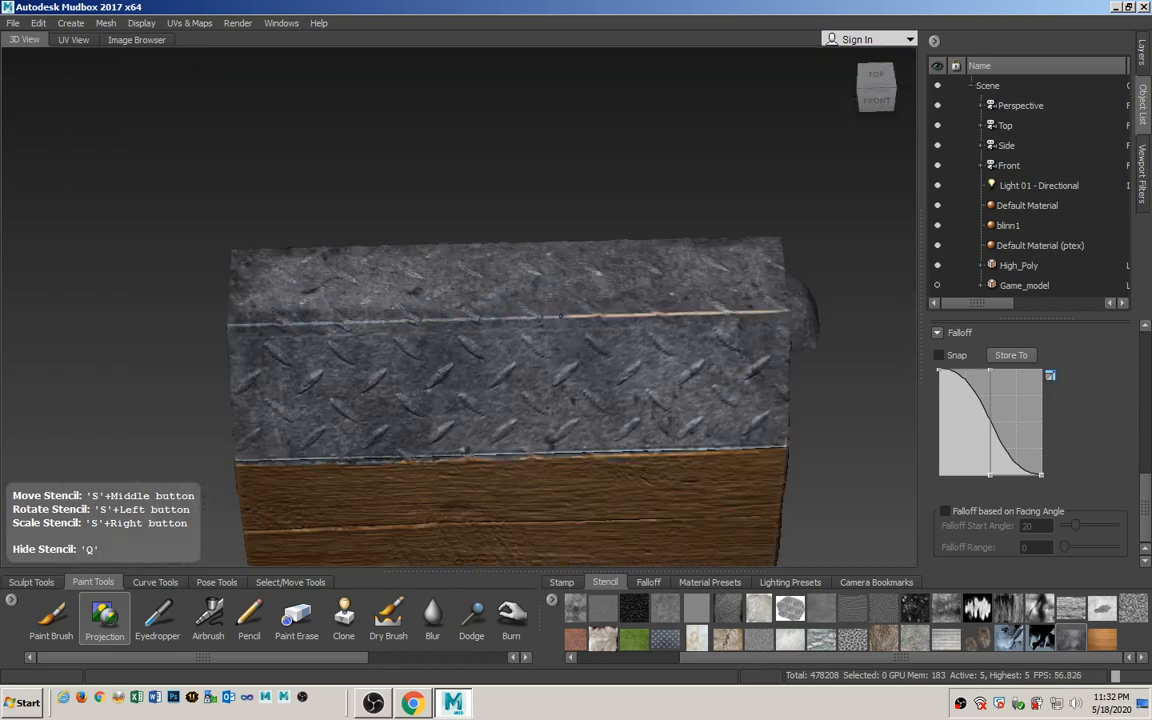
{"action": "left_click_drag", "start_coordinate": [561, 316], "coordinate": [790, 314]}
Hide the stencil and examine the painted model from all around, including the seam between the metal and wood on the back.
{"action": "mouse_move", "coordinate": [492, 397]}
{"action": "left_mouse_down", "text": "alt"}
{"action": "mouse_move", "coordinate": [680, 372]}
{"action": "mouse_move", "coordinate": [866, 370]}
{"action": "left_mouse_up", "text": "alt"}
{"action": "key", "text": "q"}
{"action": "left_click_drag", "start_coordinate": [520, 374], "coordinate": [411, 377], "text": "alt"}
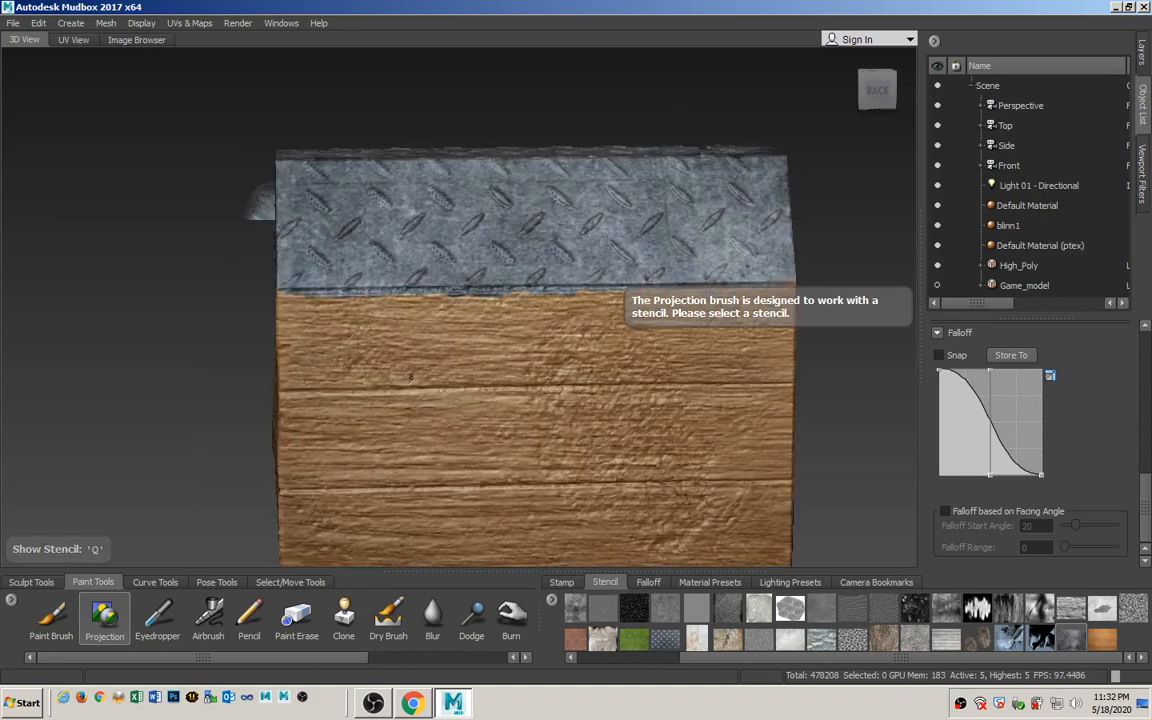
{"action": "left_click_drag", "start_coordinate": [419, 327], "coordinate": [409, 324], "text": "alt"}
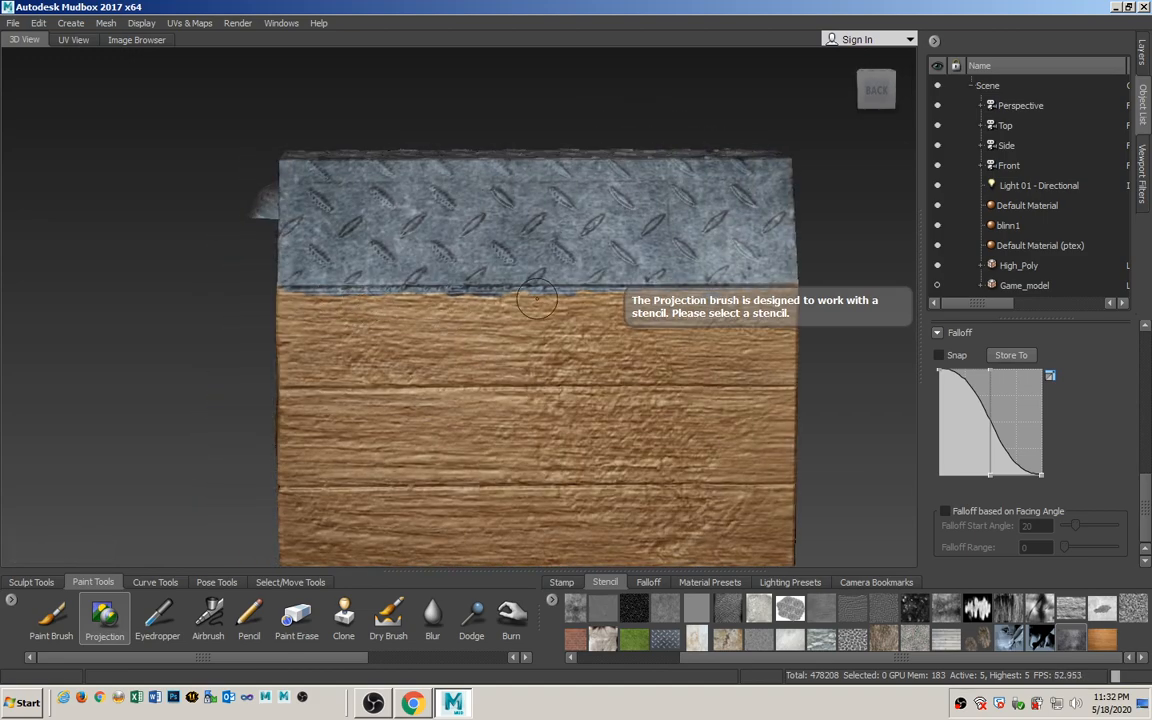
{"action": "scroll", "coordinate": [536, 300], "scroll_direction": "up", "scroll_amount": 6}
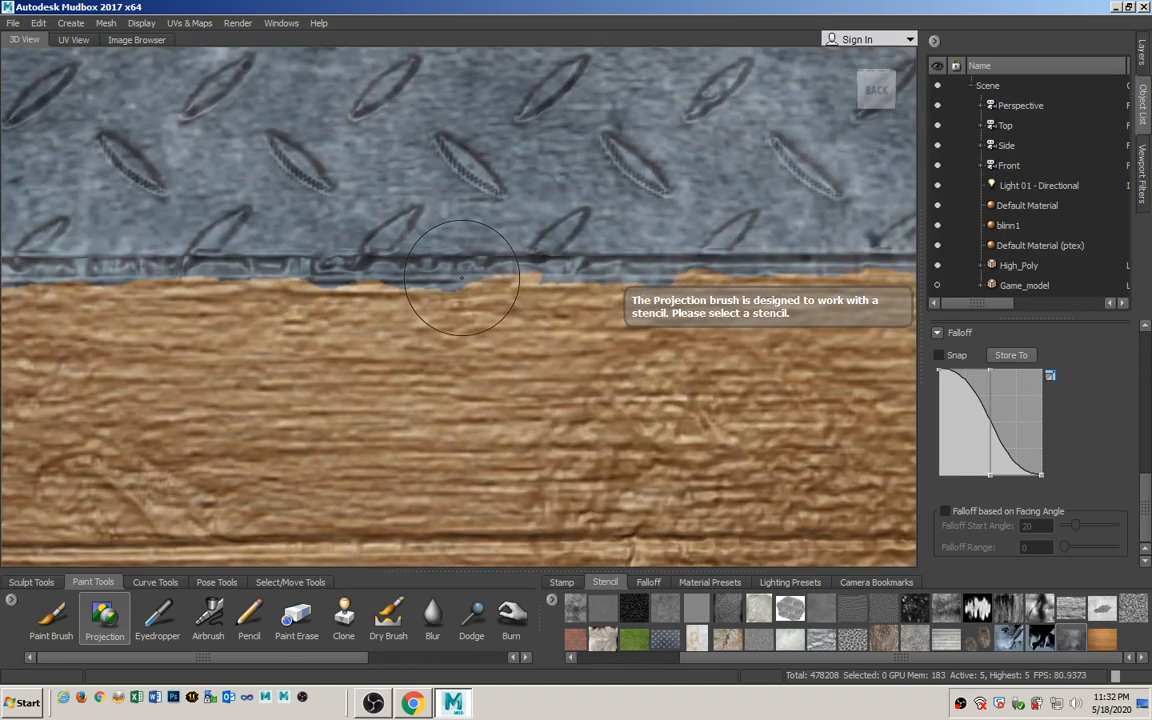
{"action": "left_click_drag", "start_coordinate": [308, 358], "coordinate": [410, 361], "text": "alt"}
{"action": "right_click_drag", "start_coordinate": [410, 361], "coordinate": [120, 360], "text": "alt"}
{"action": "left_click_drag", "start_coordinate": [120, 360], "coordinate": [379, 350], "text": "alt"}
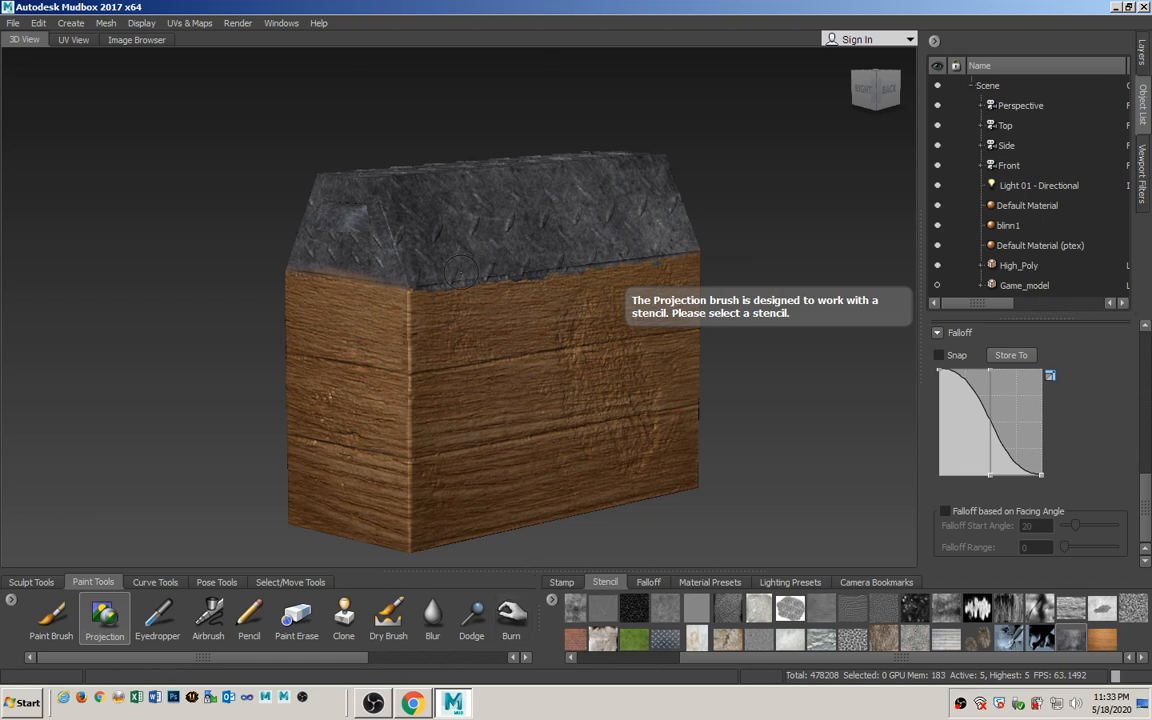
Start a new texture map extraction that generates a Normal Map, and select Game_model in the scene.
{"action": "left_click", "coordinate": [186, 23]}
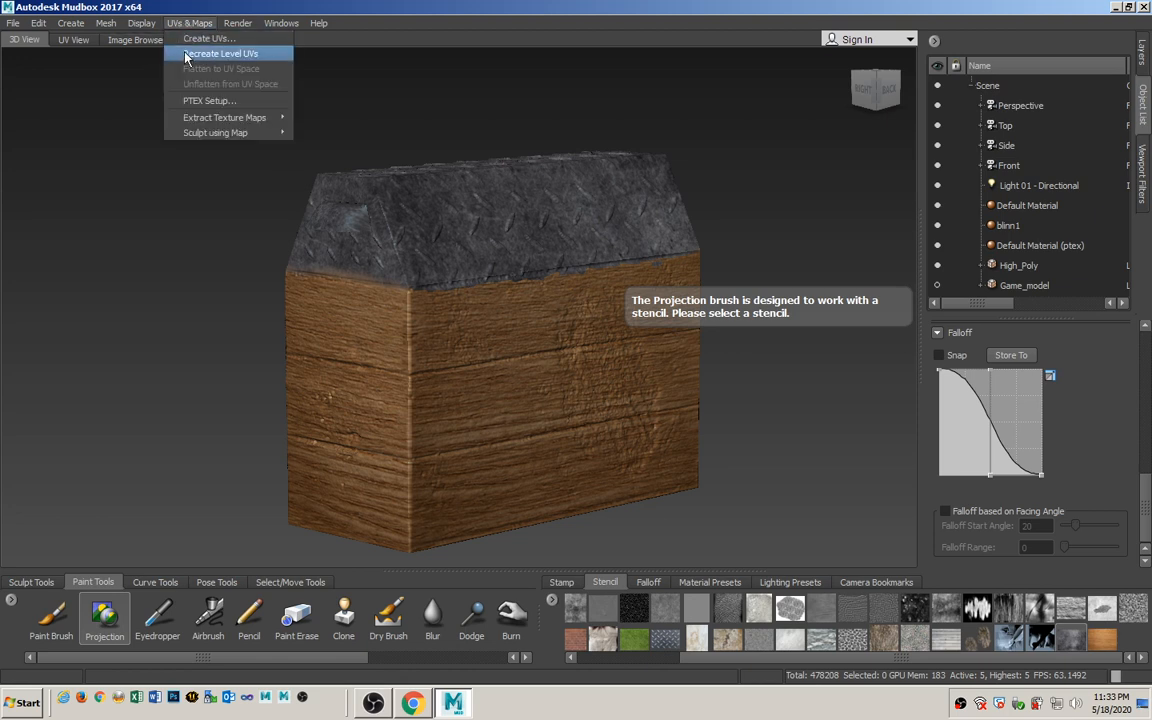
{"action": "mouse_move", "coordinate": [219, 118]}
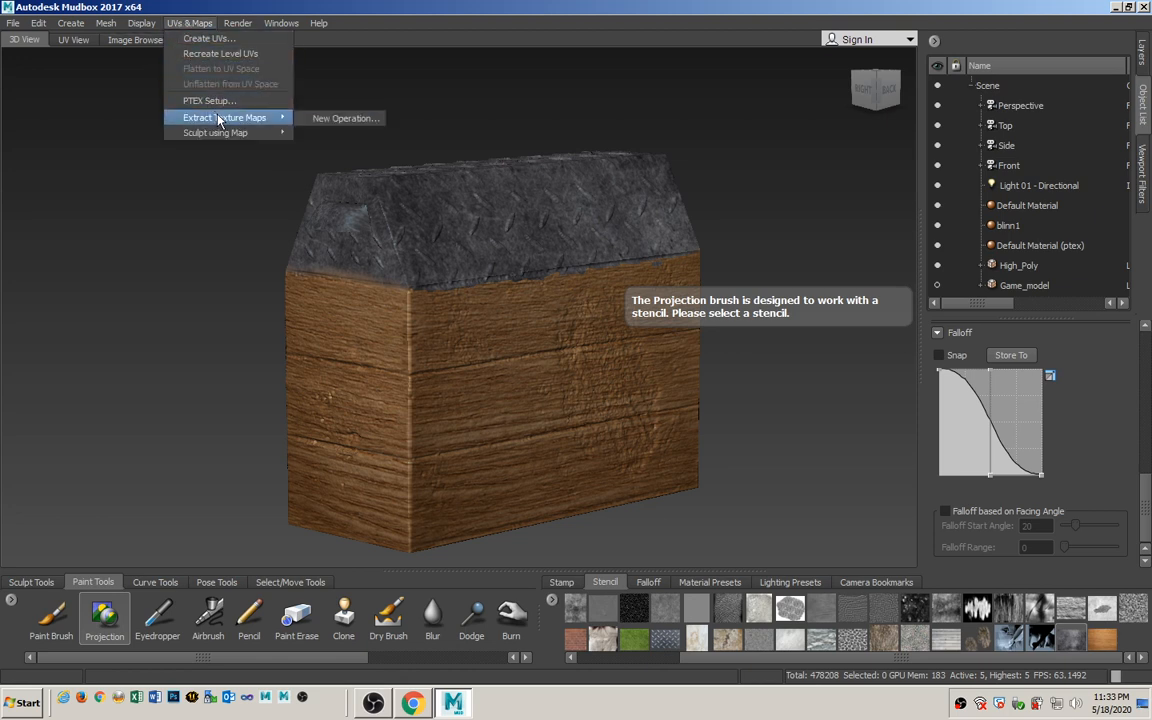
{"action": "left_click", "coordinate": [318, 117]}
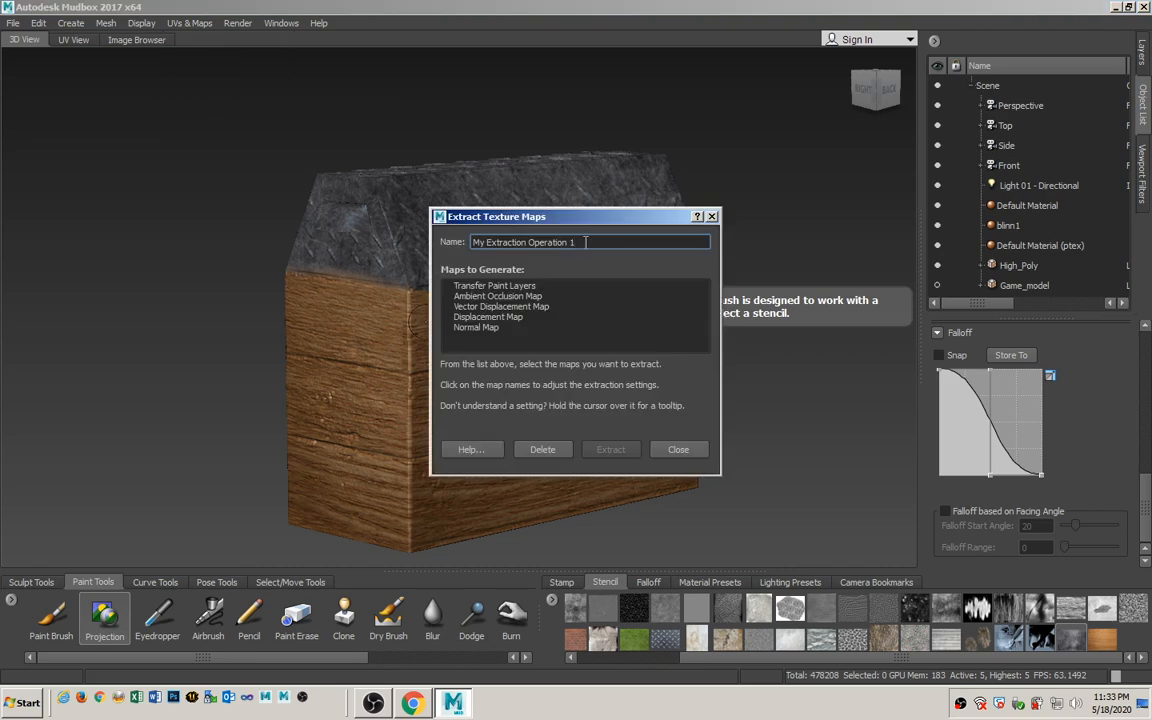
{"action": "left_click", "coordinate": [476, 328]}
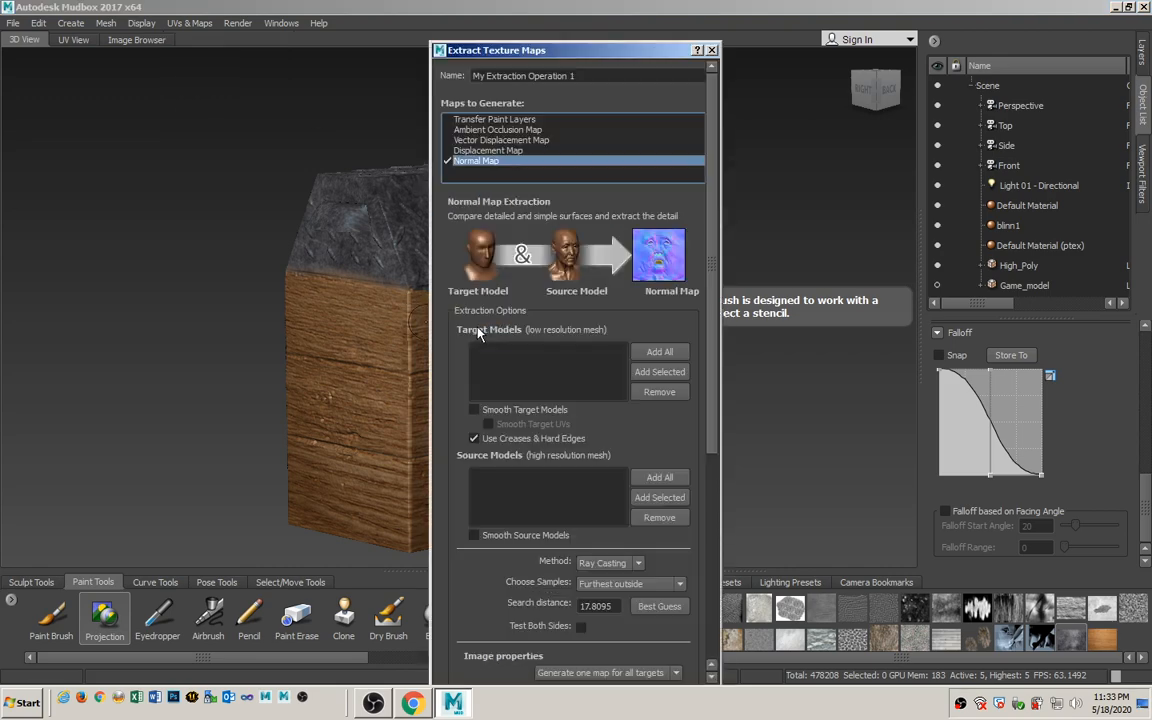
{"action": "left_click", "coordinate": [1022, 286]}
{"action": "left_click", "coordinate": [659, 498]}
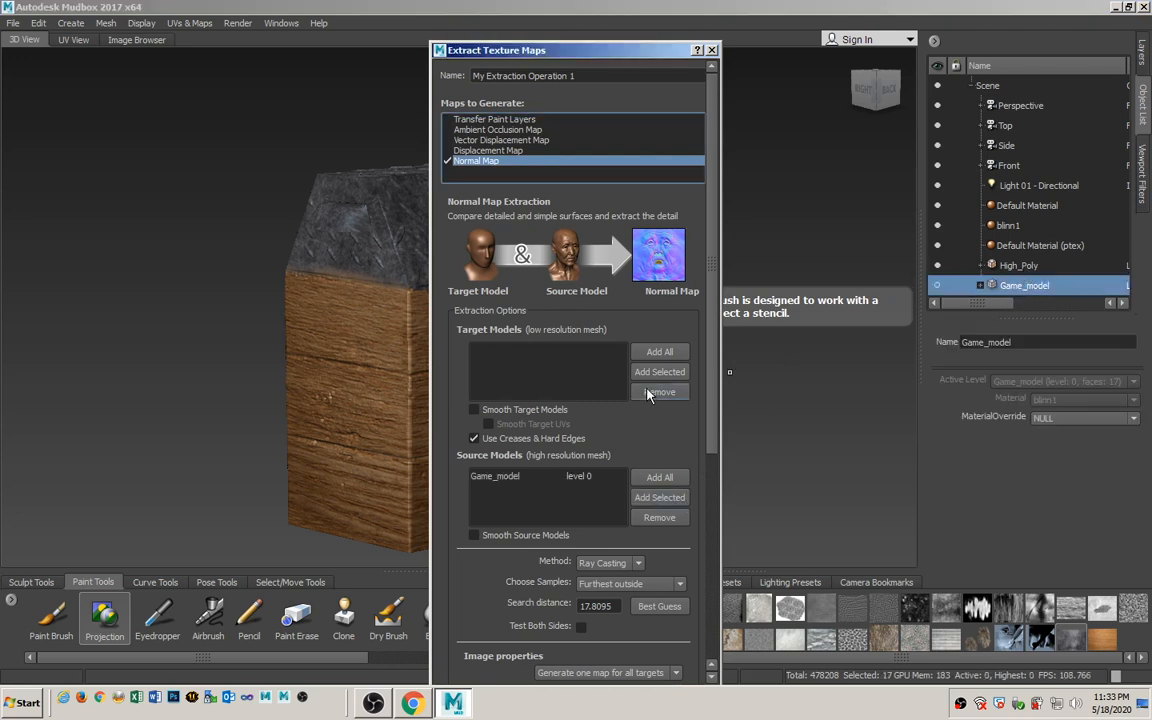
{"action": "left_click", "coordinate": [510, 477]}
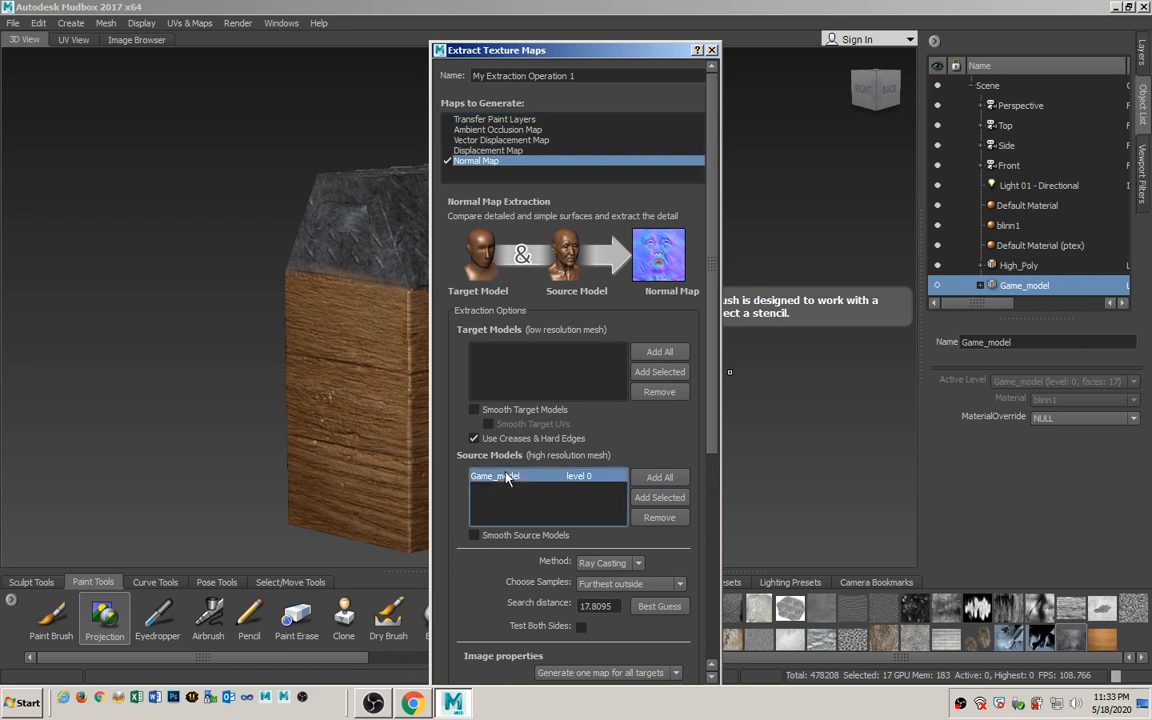
{"action": "left_click", "coordinate": [659, 518]}
Add Game_model as the extraction's target model and High_Poly as its source model.
{"action": "left_click", "coordinate": [663, 373]}
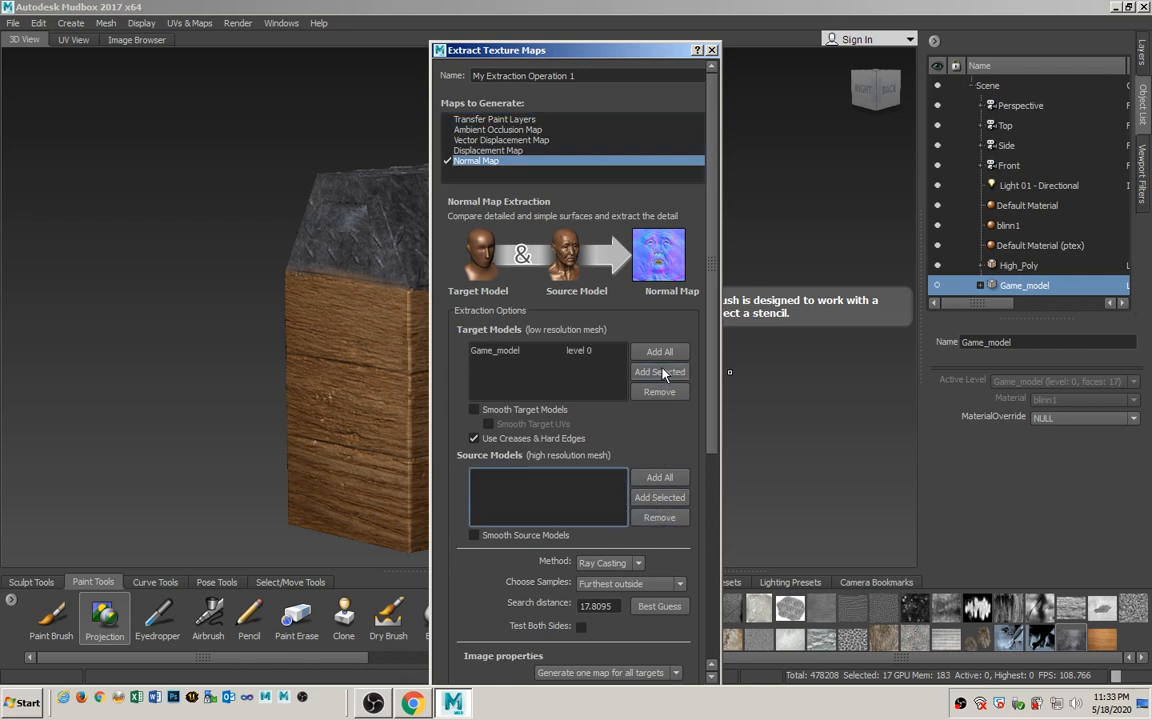
{"action": "left_click", "coordinate": [1026, 266]}
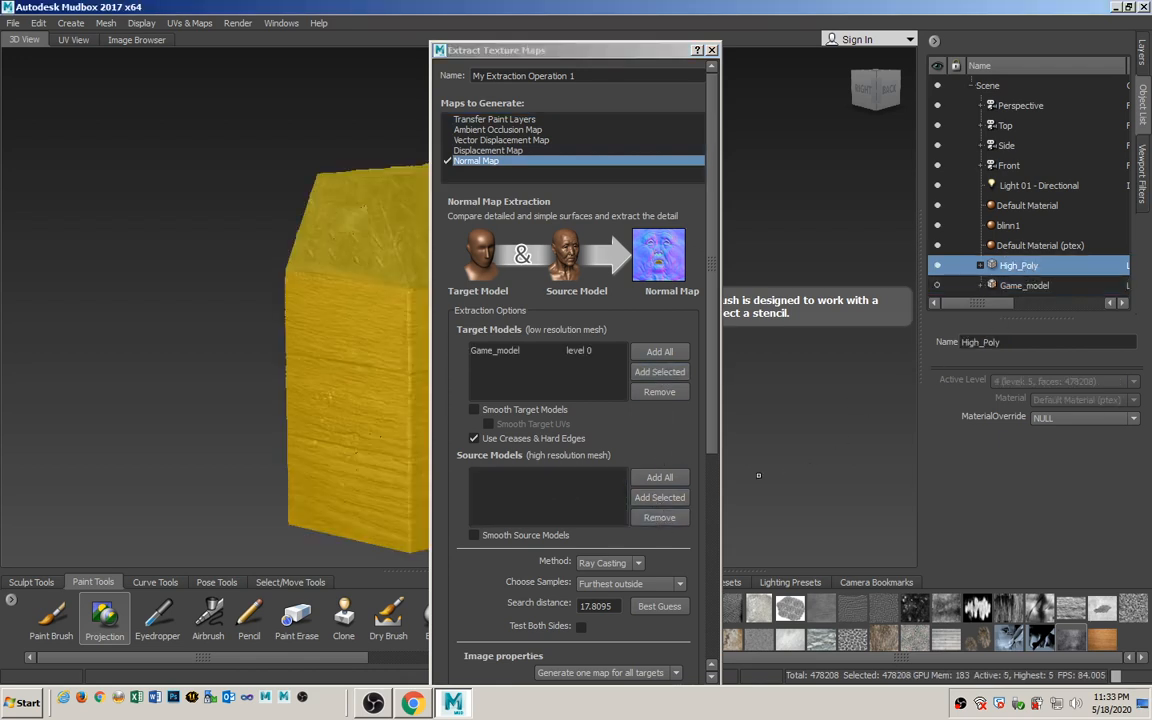
{"action": "left_click", "coordinate": [662, 497]}
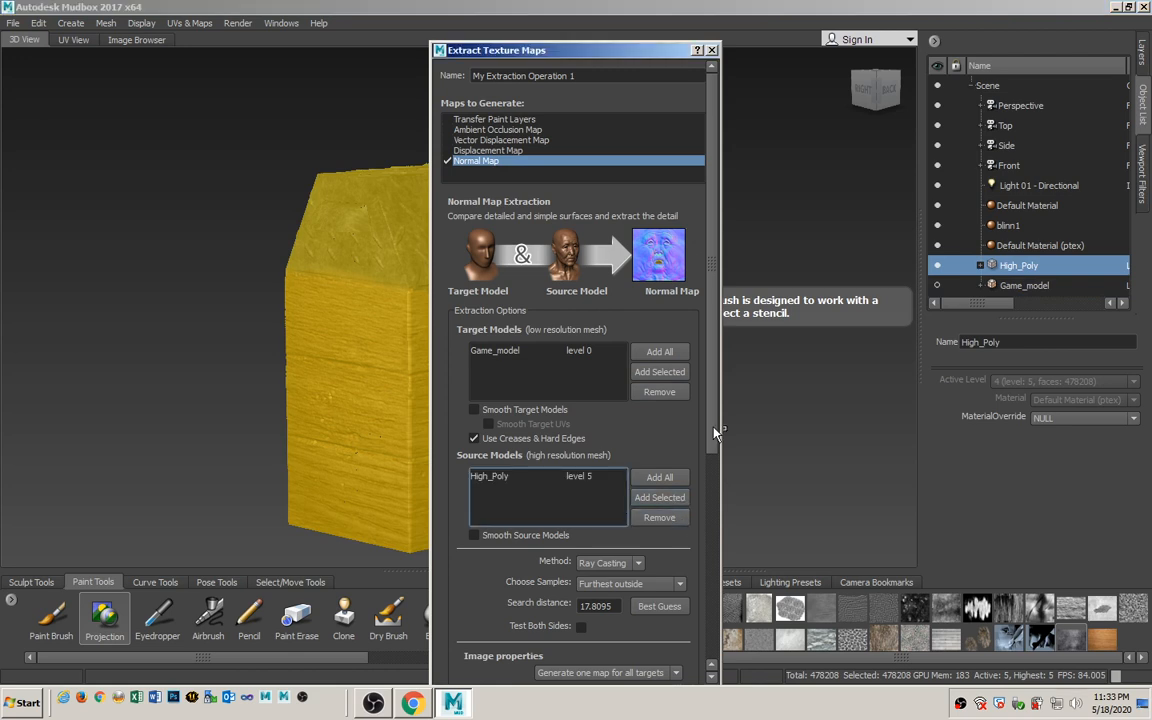
Set the extraction to choose the samples closest to the lowres mesh and keep Preview as Normal Map enabled.
{"action": "scroll", "coordinate": [640, 444], "scroll_direction": "down", "scroll_amount": 5}
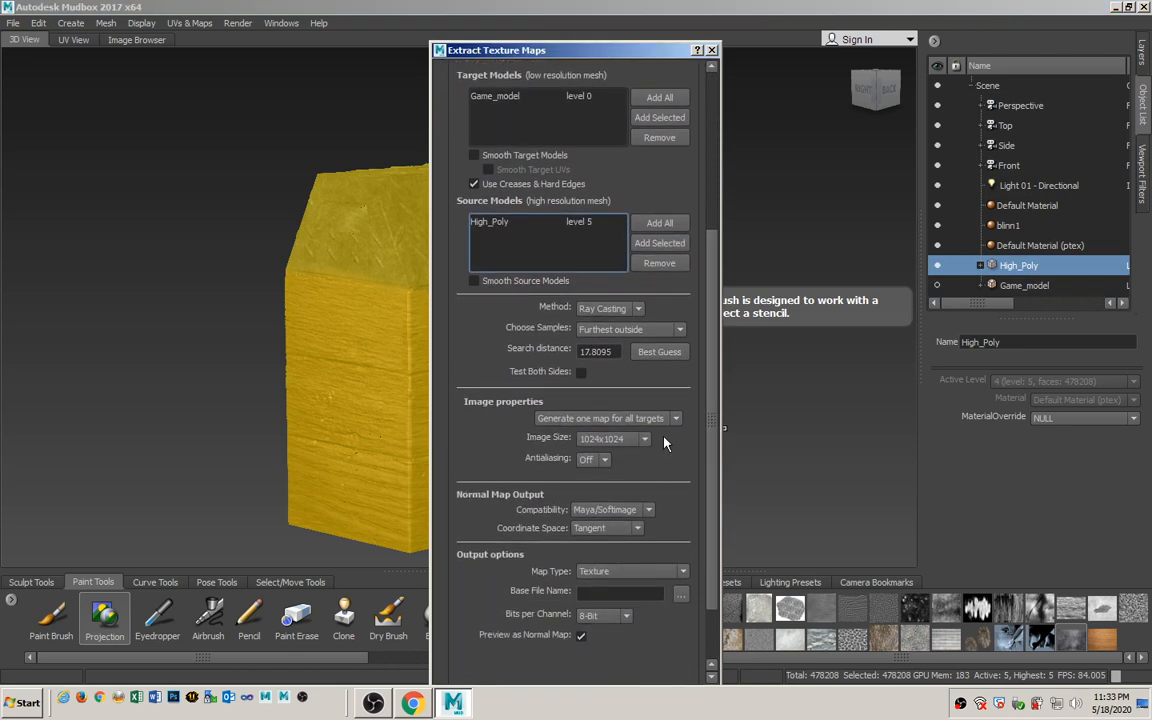
{"action": "left_click", "coordinate": [675, 330]}
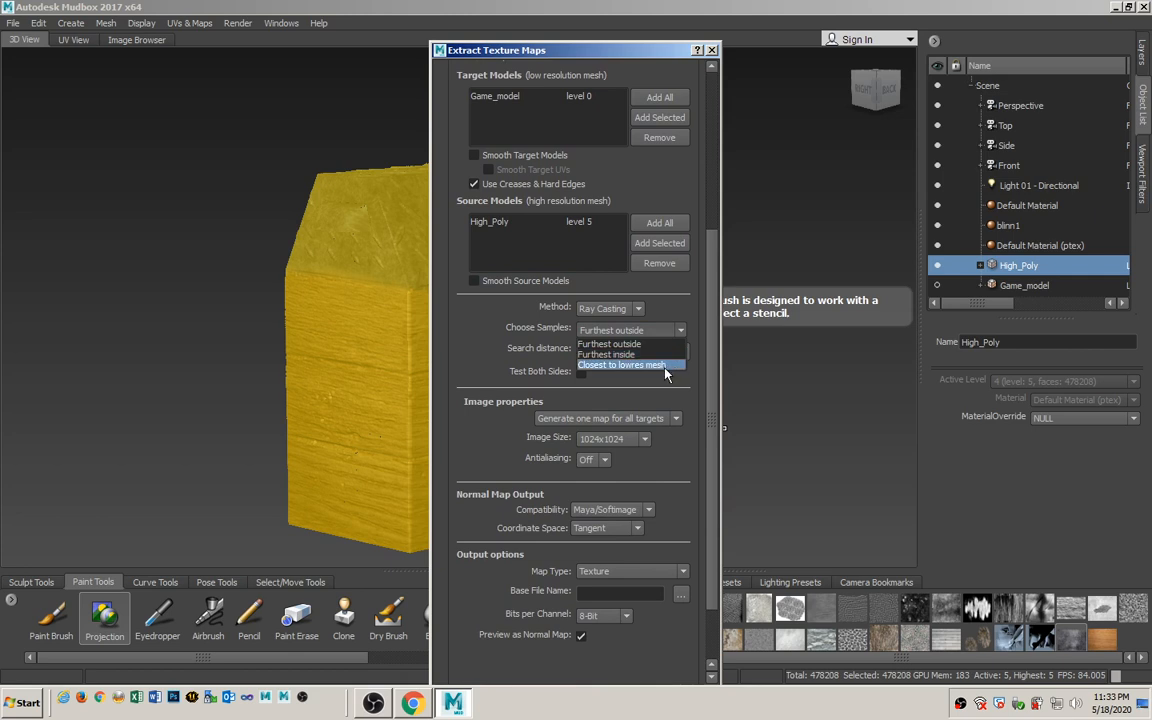
{"action": "left_click", "coordinate": [650, 362]}
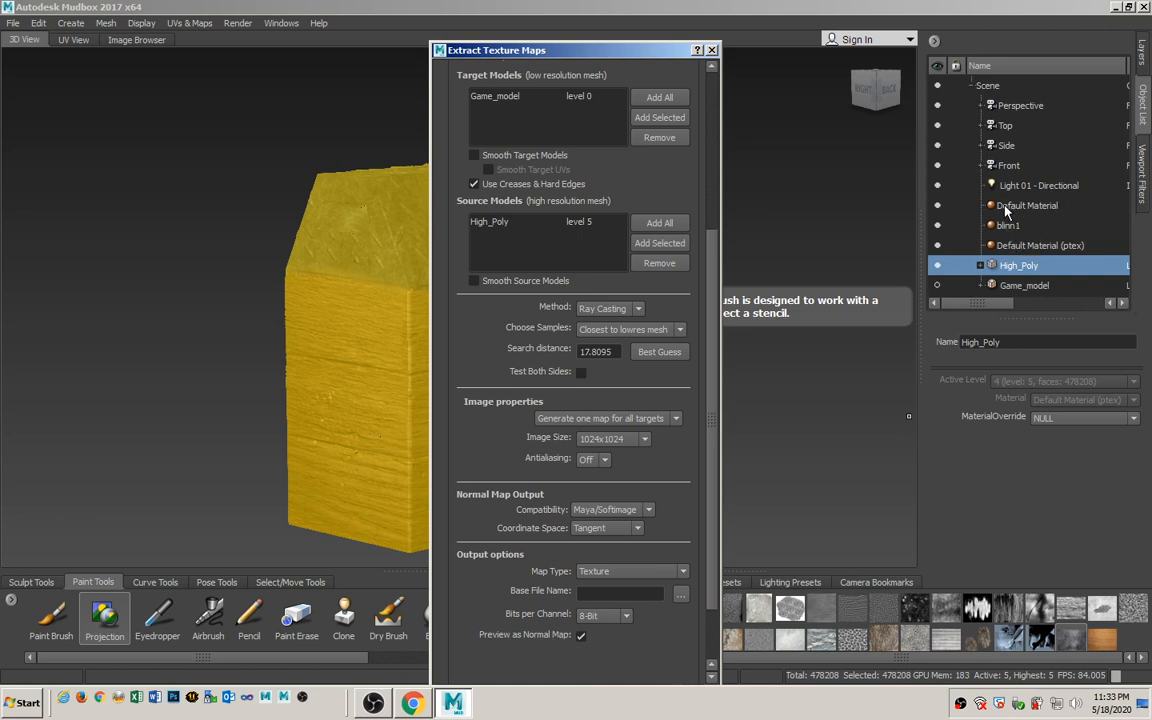
{"action": "left_click", "coordinate": [581, 637]}
Set the normal map's output file to a PNG named normal in the PTex_Project sourceimages folder.
{"action": "left_click", "coordinate": [681, 596]}
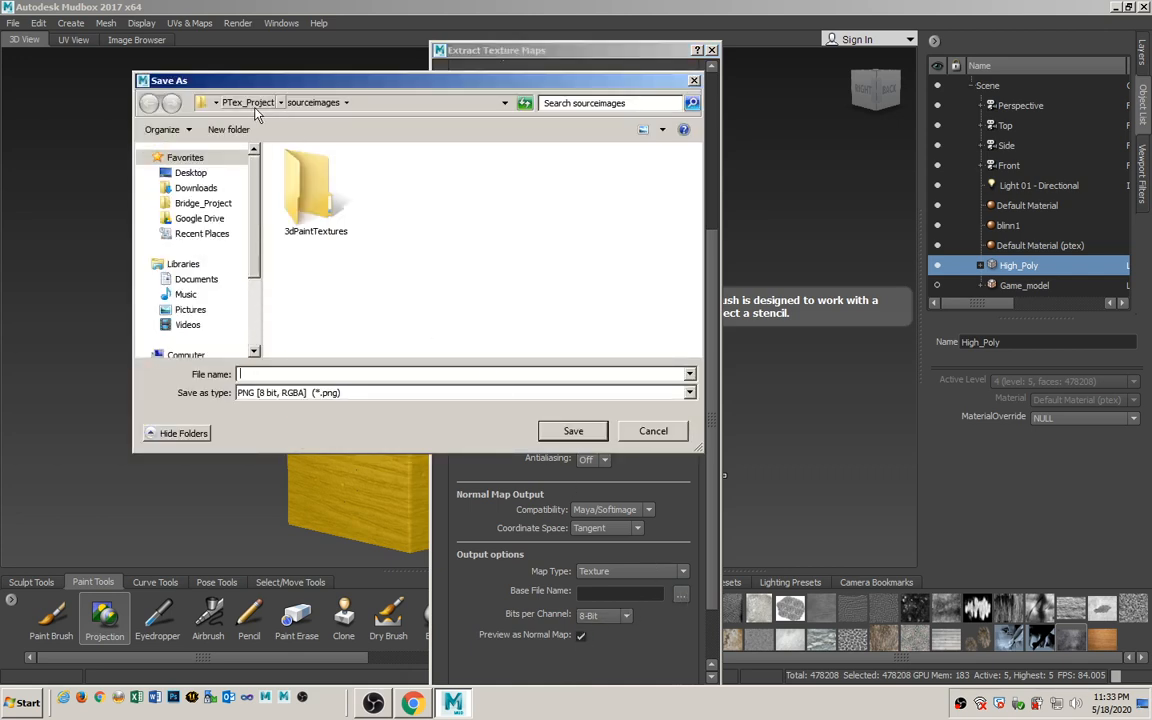
{"action": "left_click", "coordinate": [221, 98]}
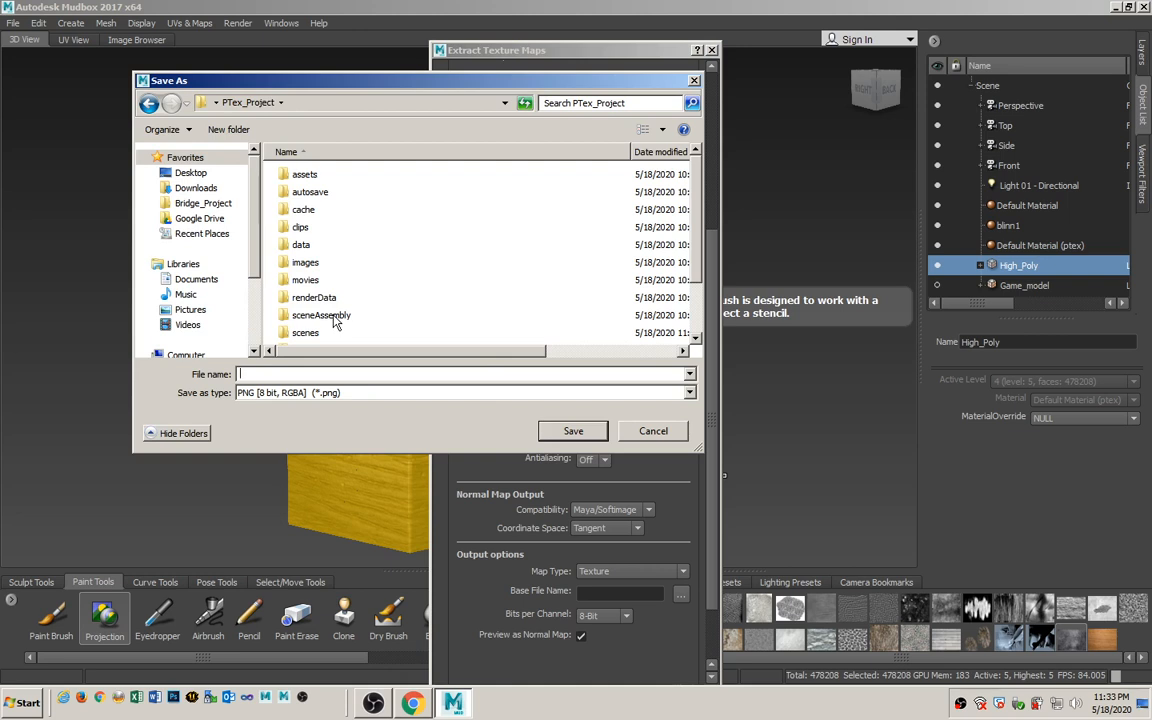
{"action": "left_click", "coordinate": [346, 280]}
{"action": "scroll", "coordinate": [344, 286], "scroll_direction": "down", "scroll_amount": 2}
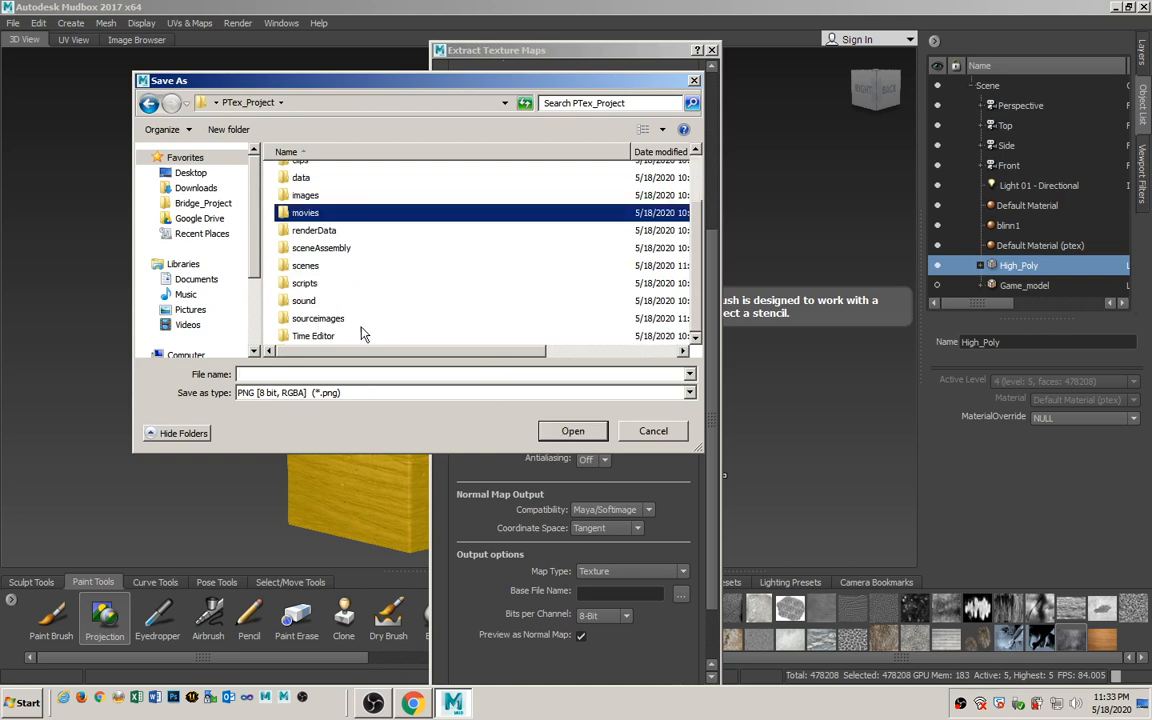
{"action": "double_click", "coordinate": [320, 318]}
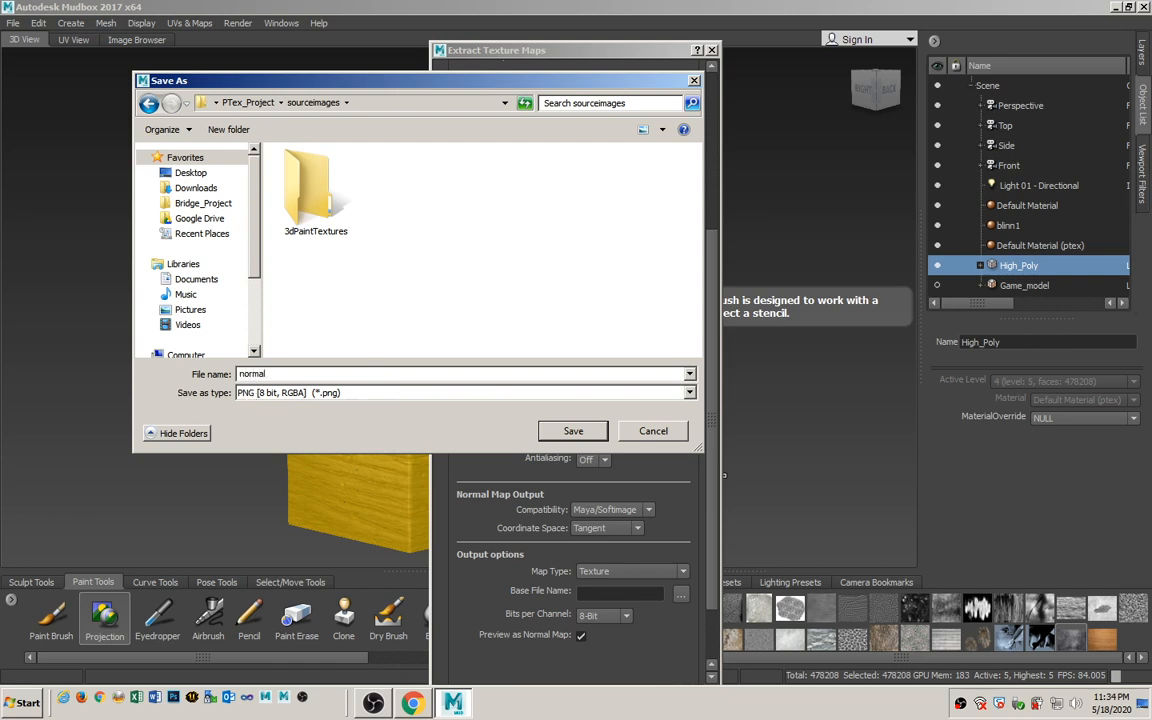
{"action": "left_click", "coordinate": [599, 437]}
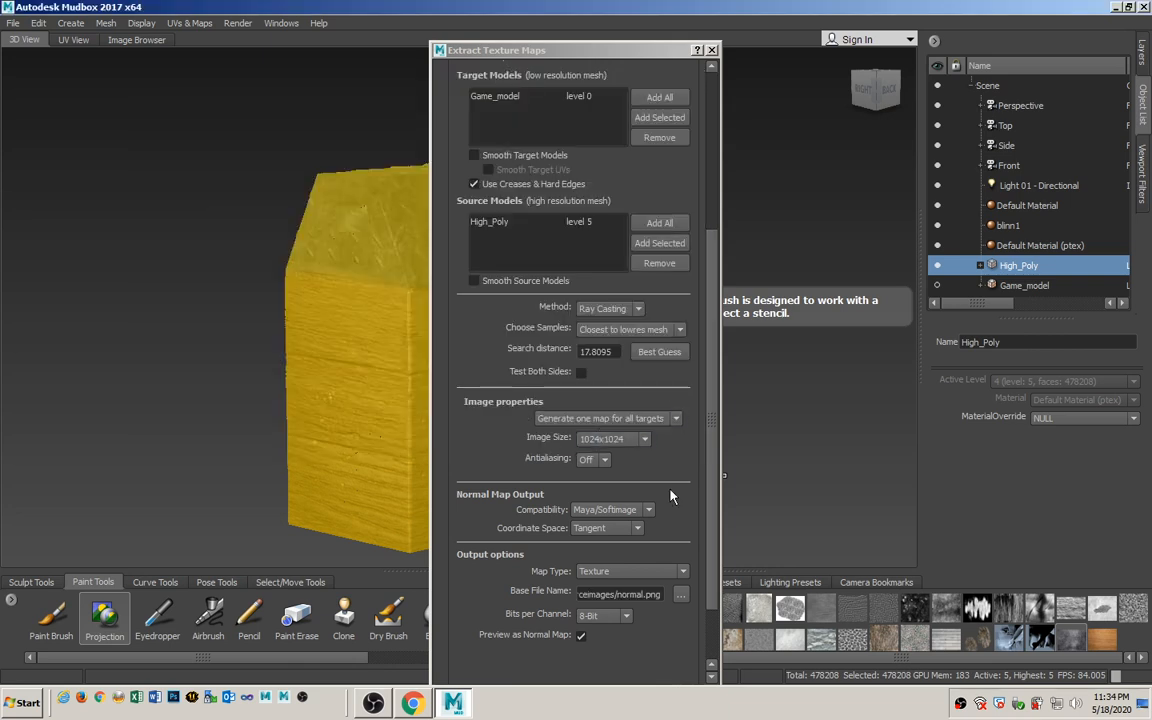
Set the normal map extraction's antialiasing to 2X and enable Smooth Source Models.
{"action": "left_click", "coordinate": [601, 460]}
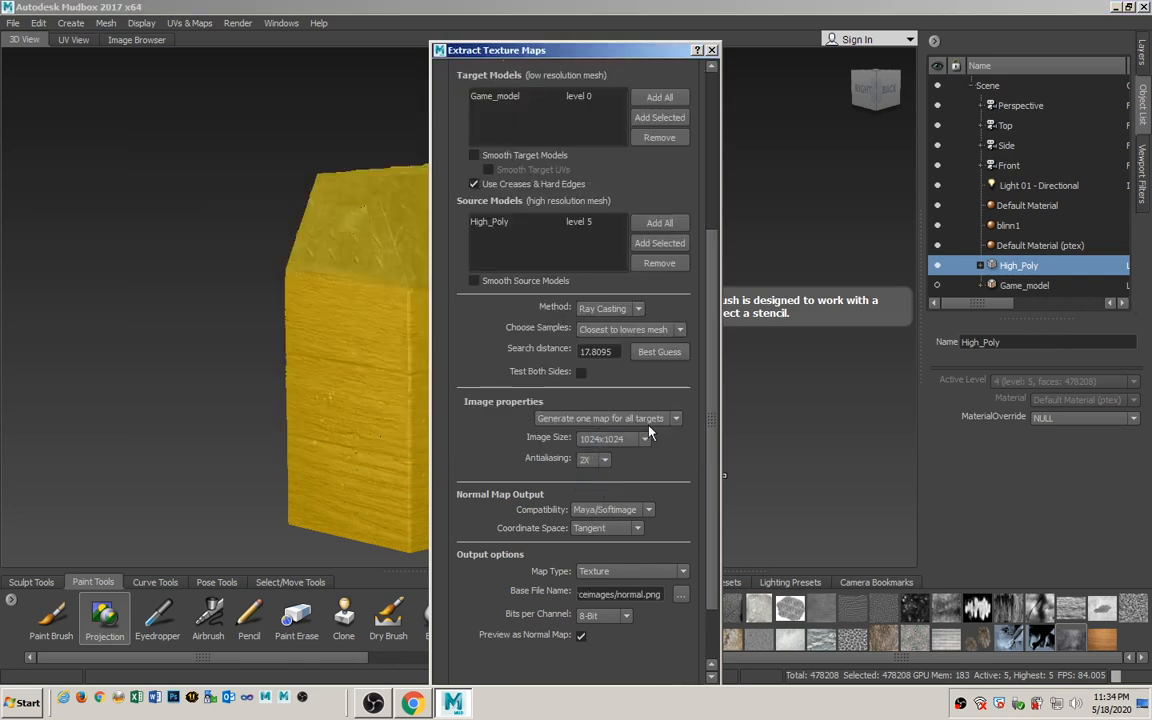
{"action": "left_click_drag", "start_coordinate": [711, 351], "coordinate": [561, 291]}
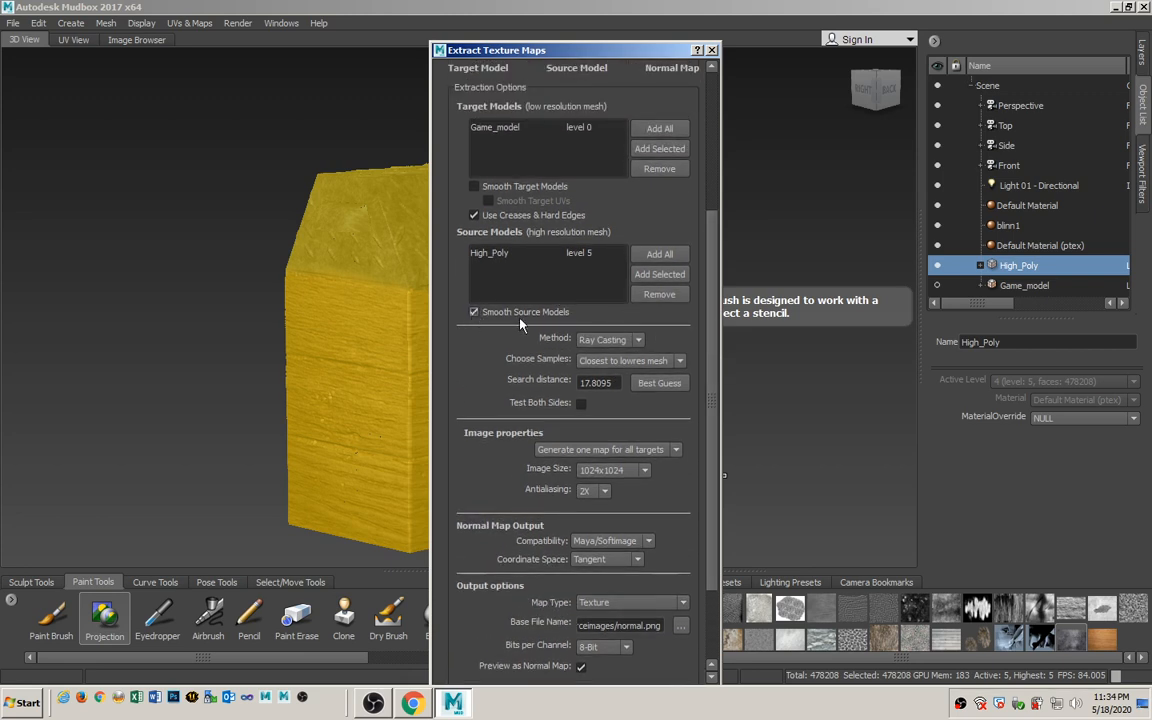
Extract the normal map, dismiss the extraction results and dialogs, and deselect High_Poly.
{"action": "left_click_drag", "start_coordinate": [711, 379], "coordinate": [712, 449]}
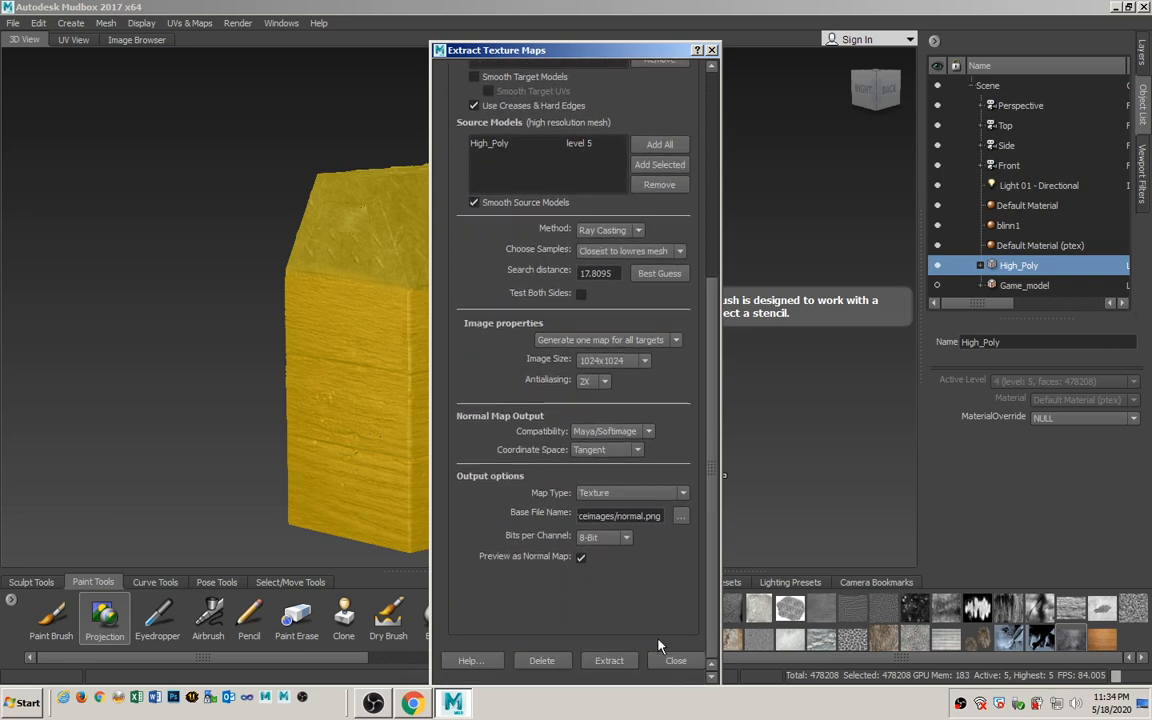
{"action": "left_click", "coordinate": [609, 660]}
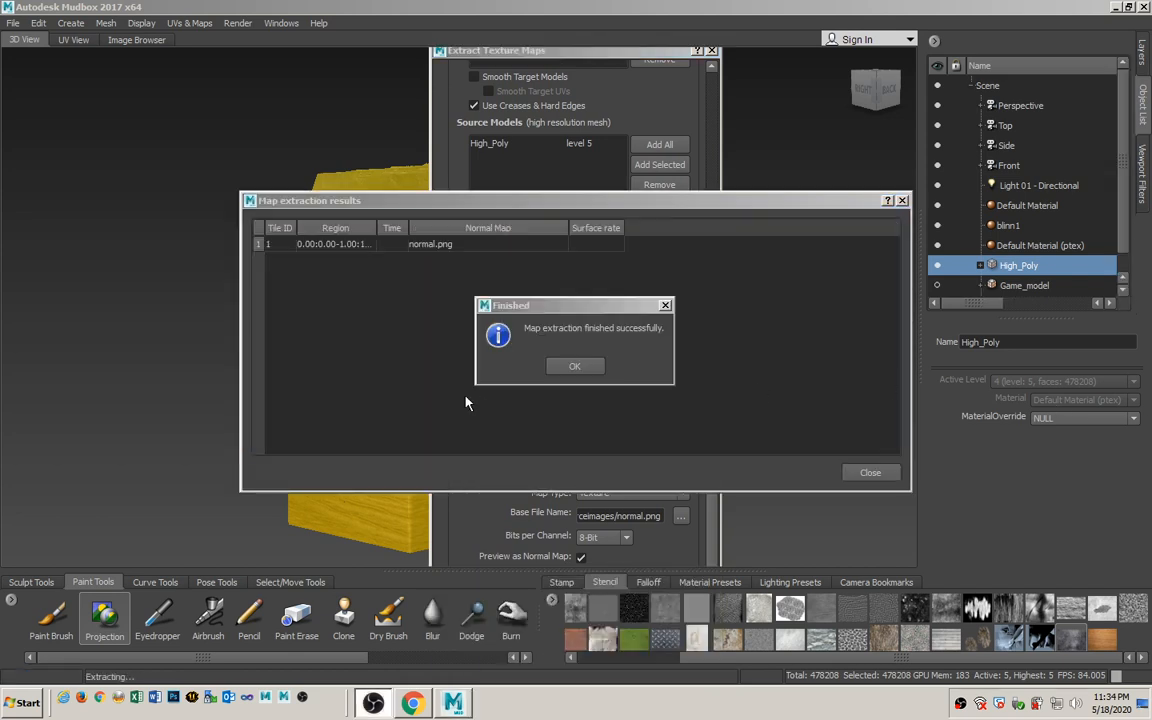
{"action": "left_click", "coordinate": [582, 369]}
{"action": "left_click", "coordinate": [867, 473]}
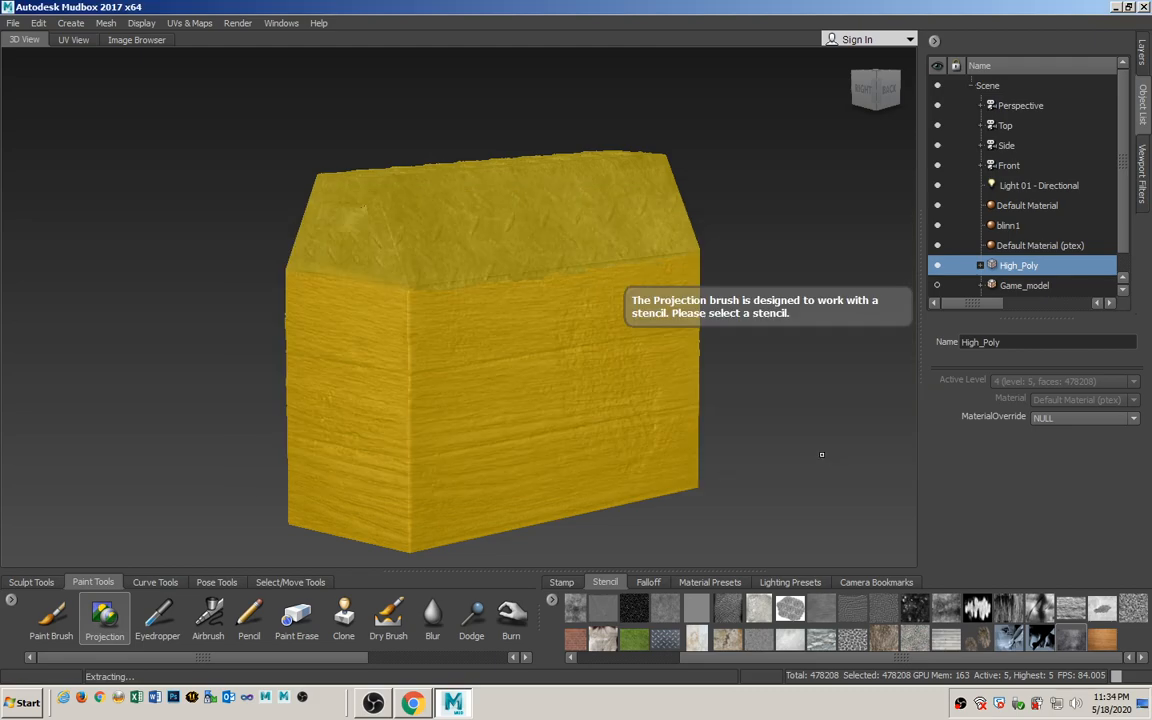
{"action": "left_click", "coordinate": [784, 435]}
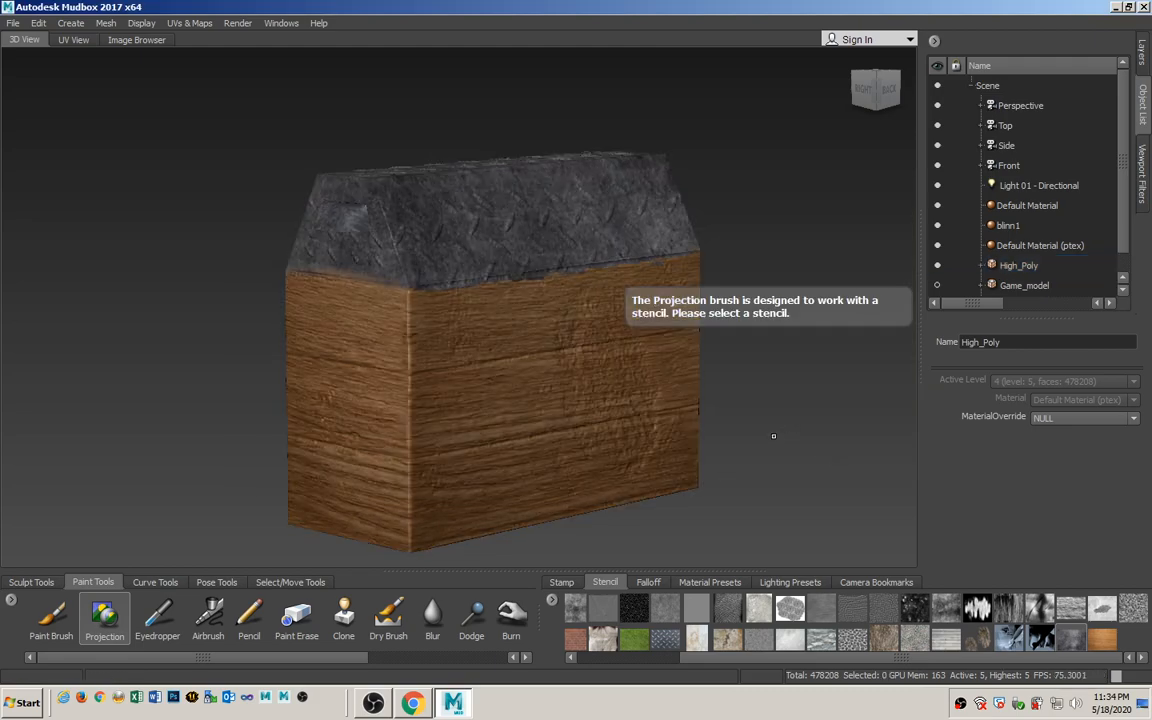
Show Game_model, hide High_Poly while examining the extracted normal map on the low-poly model, and make High_Poly visible again.
{"action": "left_click_drag", "start_coordinate": [774, 436], "coordinate": [465, 400], "text": "alt"}
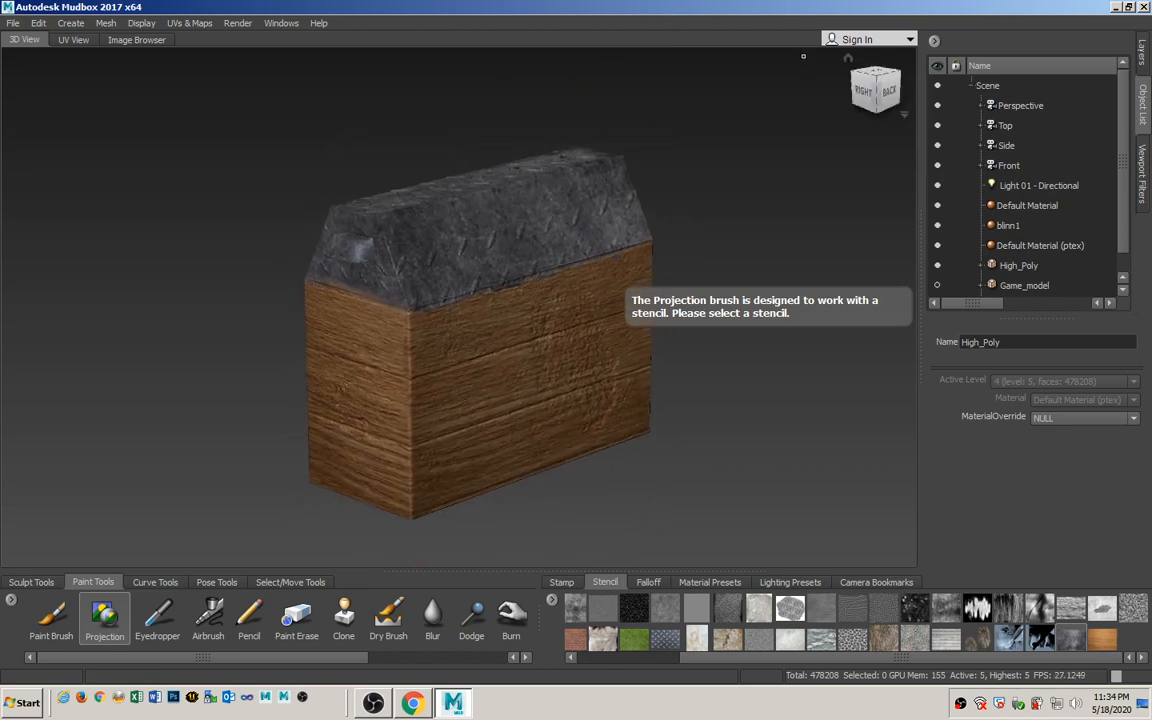
{"action": "left_click", "coordinate": [848, 64]}
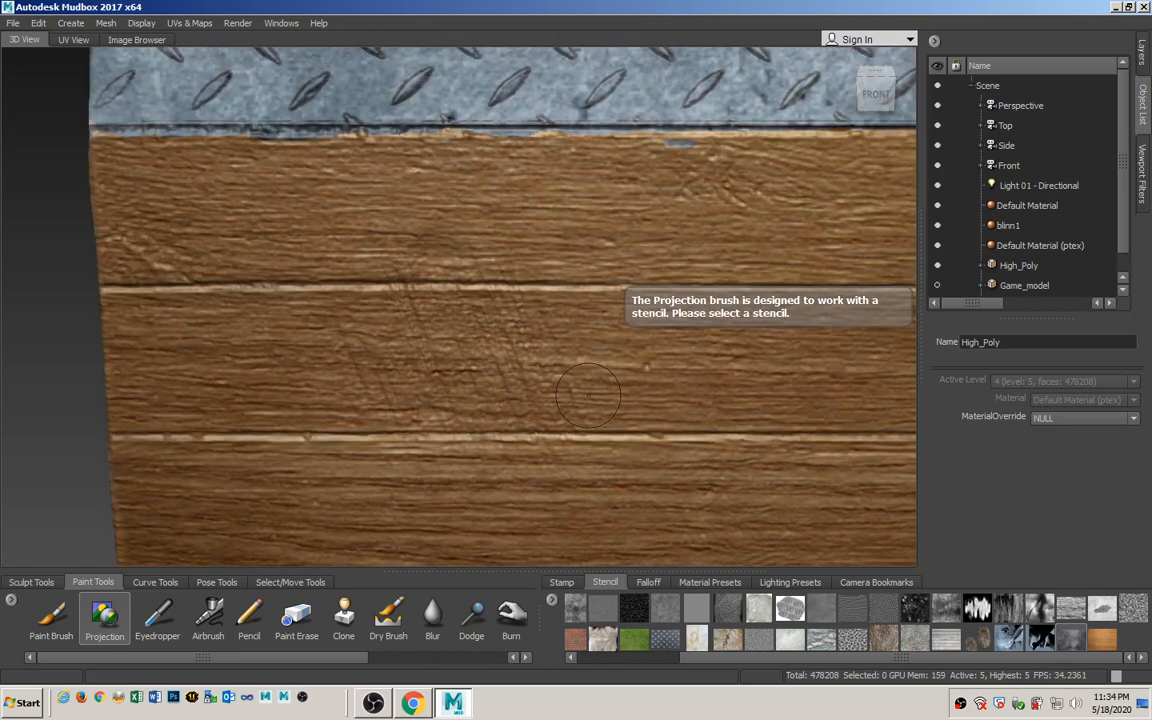
{"action": "scroll", "coordinate": [439, 393], "scroll_direction": "down", "scroll_amount": 3}
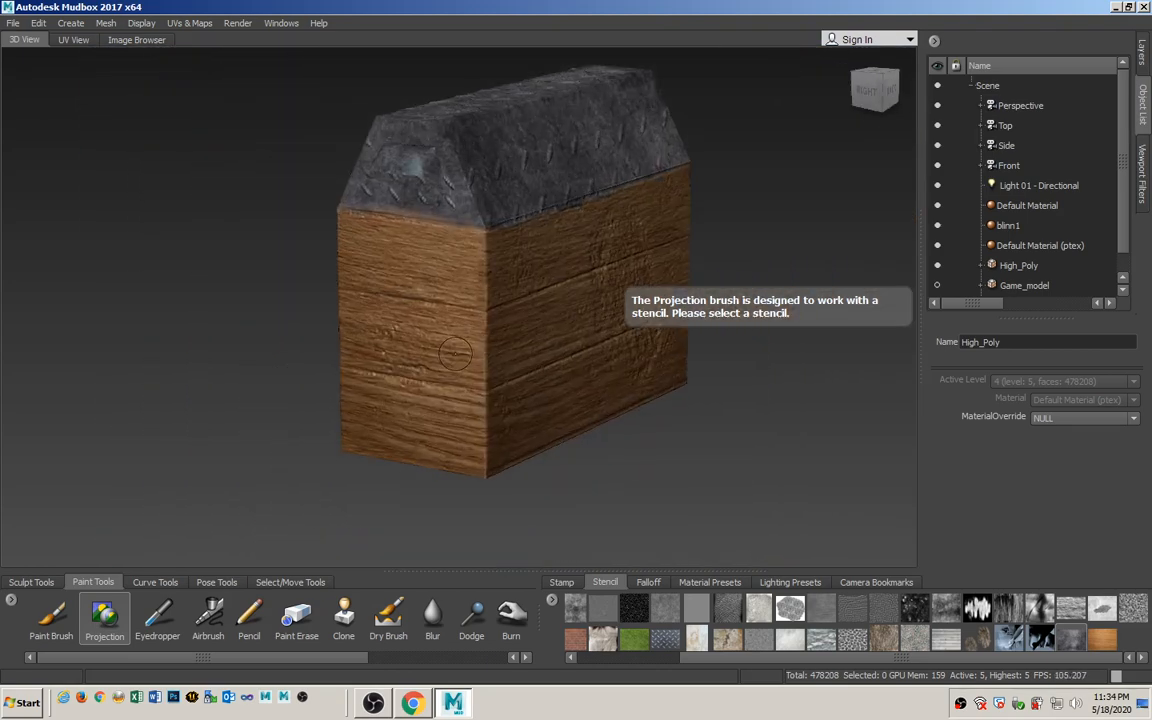
{"action": "mouse_move", "coordinate": [480, 358]}
{"action": "left_mouse_down", "text": "alt"}
{"action": "mouse_move", "coordinate": [398, 342]}
{"action": "mouse_move", "coordinate": [460, 349]}
{"action": "left_mouse_up", "text": "alt"}
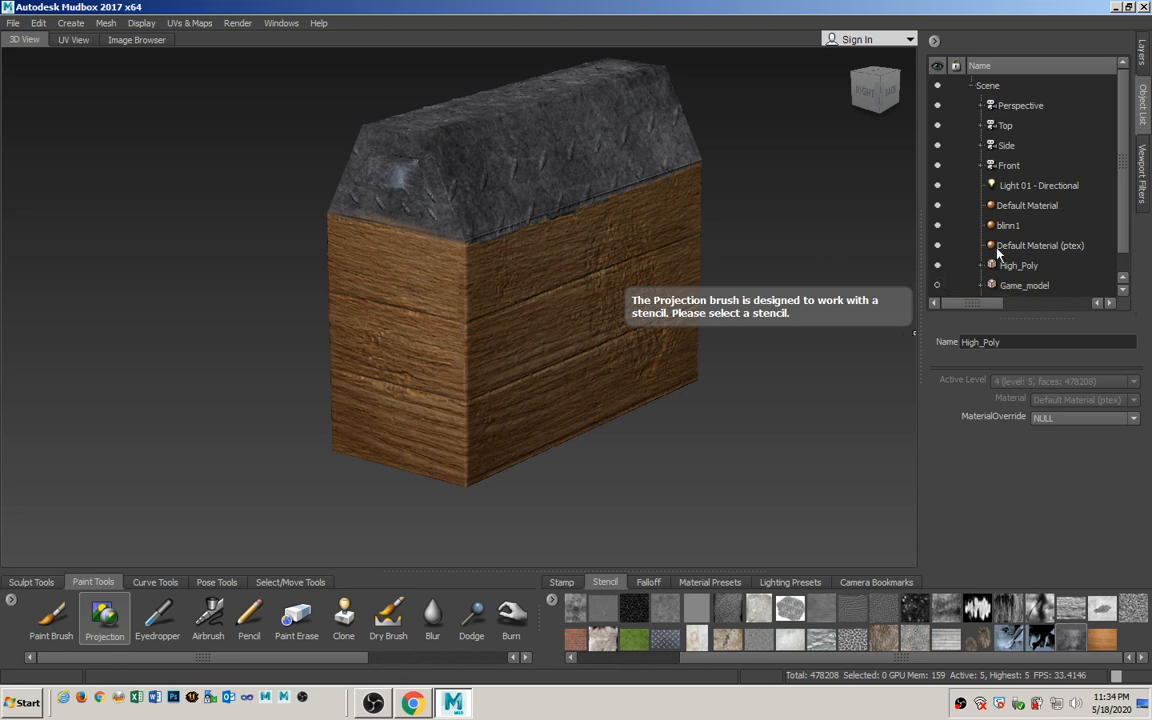
{"action": "left_click", "coordinate": [937, 286]}
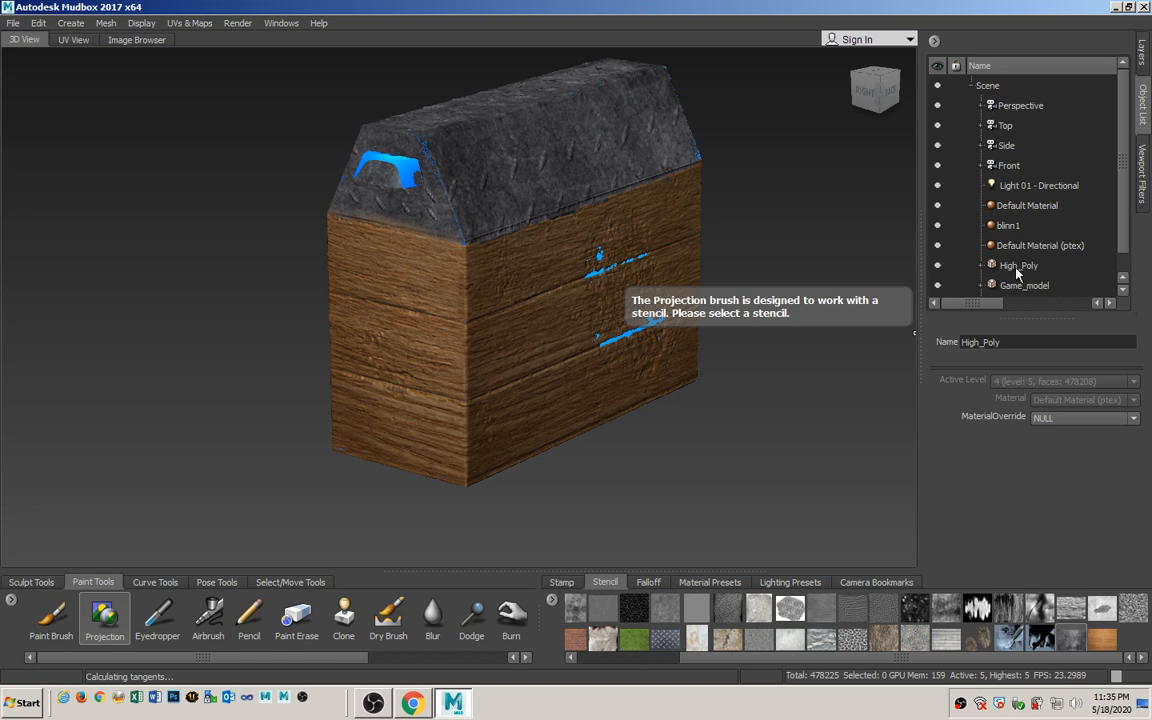
{"action": "left_click", "coordinate": [937, 265]}
{"action": "left_click_drag", "start_coordinate": [389, 303], "coordinate": [441, 330], "text": "alt"}
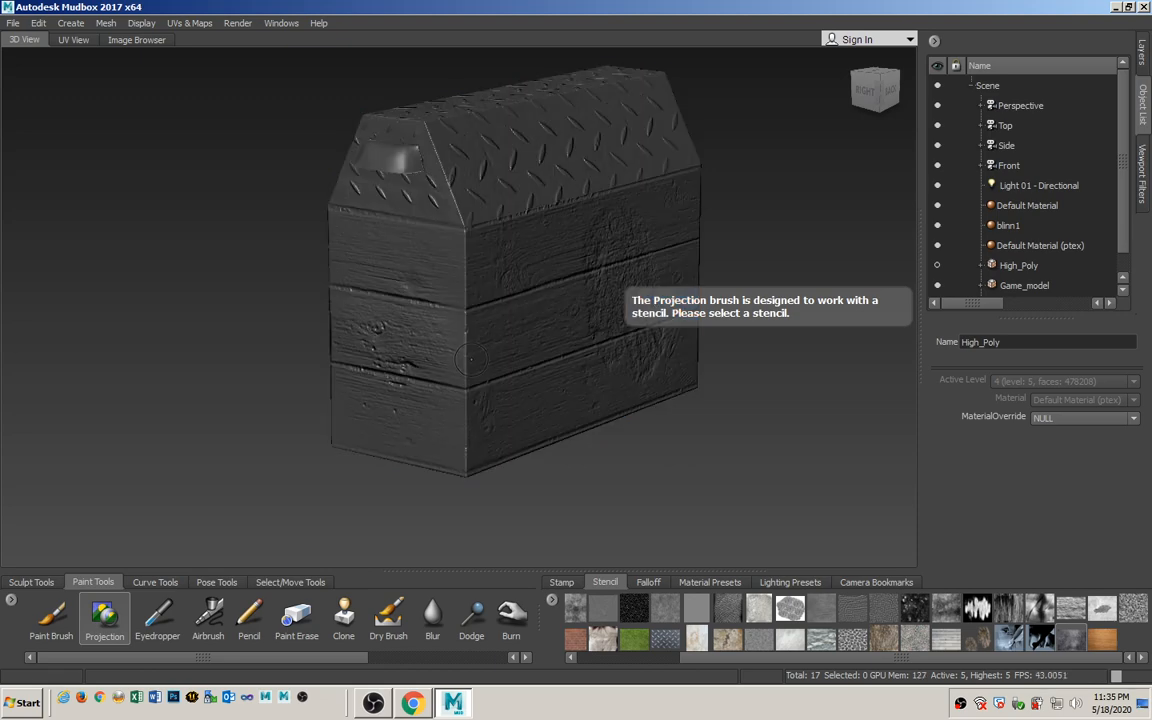
{"action": "right_click_drag", "start_coordinate": [467, 359], "coordinate": [522, 318], "text": "alt"}
{"action": "middle_click_drag", "start_coordinate": [522, 310], "coordinate": [508, 388], "text": "alt"}
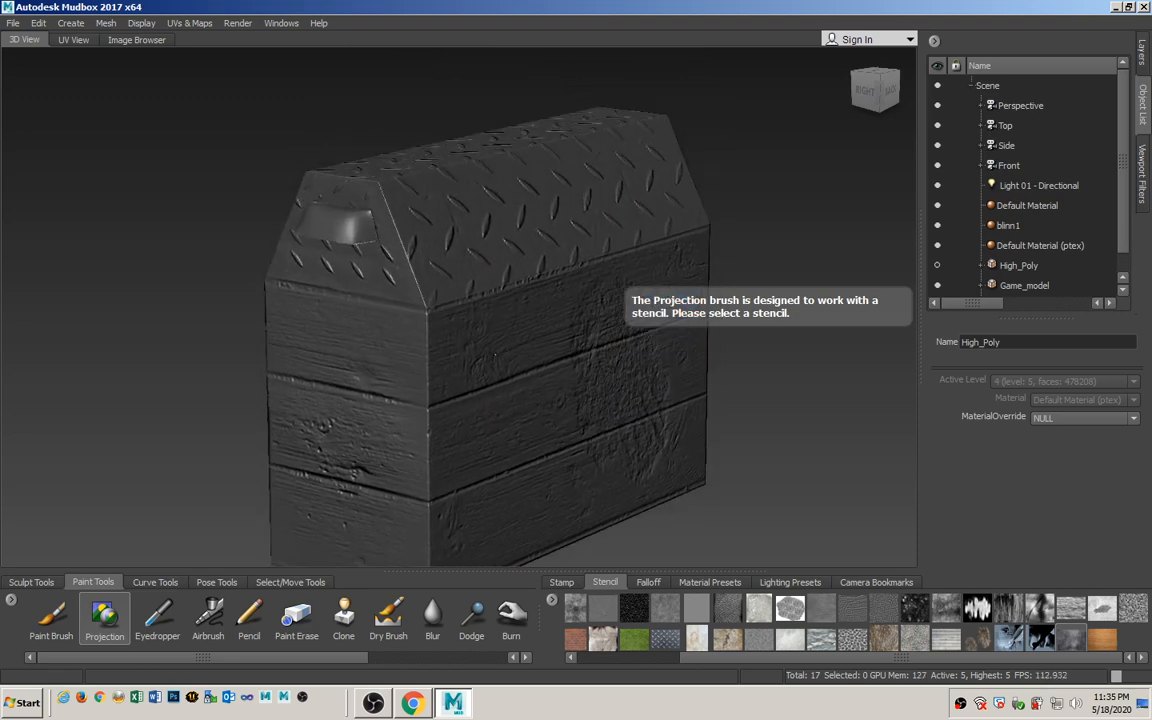
{"action": "left_click_drag", "start_coordinate": [515, 388], "coordinate": [476, 387], "text": "alt"}
{"action": "mouse_move", "coordinate": [420, 334]}
{"action": "left_mouse_down", "text": "alt"}
{"action": "mouse_move", "coordinate": [482, 352]}
{"action": "mouse_move", "coordinate": [592, 334]}
{"action": "mouse_move", "coordinate": [479, 304]}
{"action": "mouse_move", "coordinate": [377, 352]}
{"action": "mouse_move", "coordinate": [308, 325]}
{"action": "mouse_move", "coordinate": [354, 325]}
{"action": "left_mouse_up", "text": "alt"}
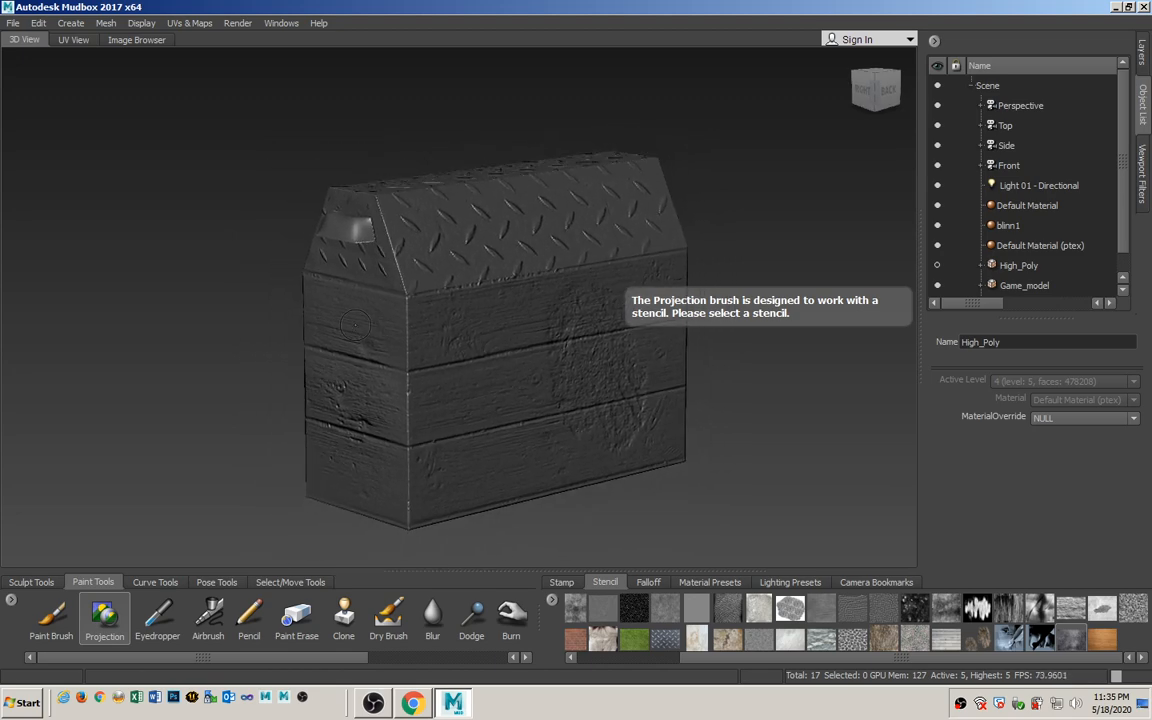
{"action": "left_click", "coordinate": [937, 265]}
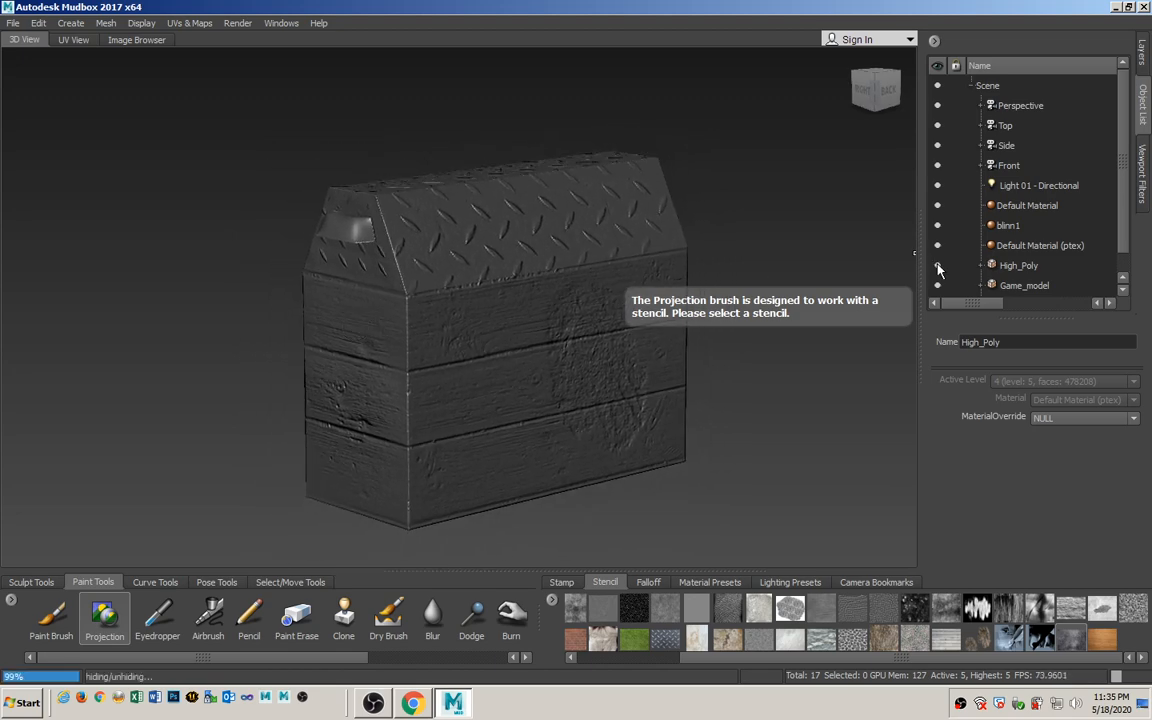
{"action": "mouse_move", "coordinate": [437, 375]}
{"action": "left_mouse_down", "text": "alt"}
{"action": "mouse_move", "coordinate": [403, 375]}
{"action": "mouse_move", "coordinate": [427, 373]}
{"action": "left_mouse_up", "text": "alt"}
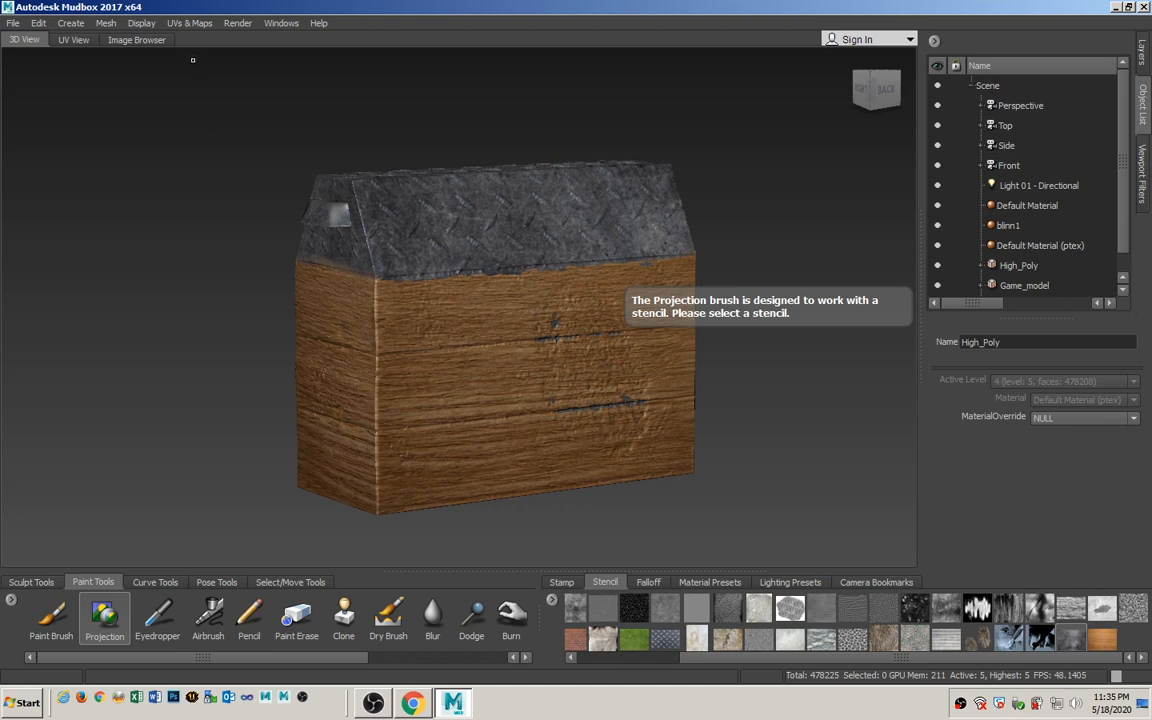
Start a new texture map extraction operation that generates an Ambient Occlusion Map.
{"action": "left_click", "coordinate": [190, 23]}
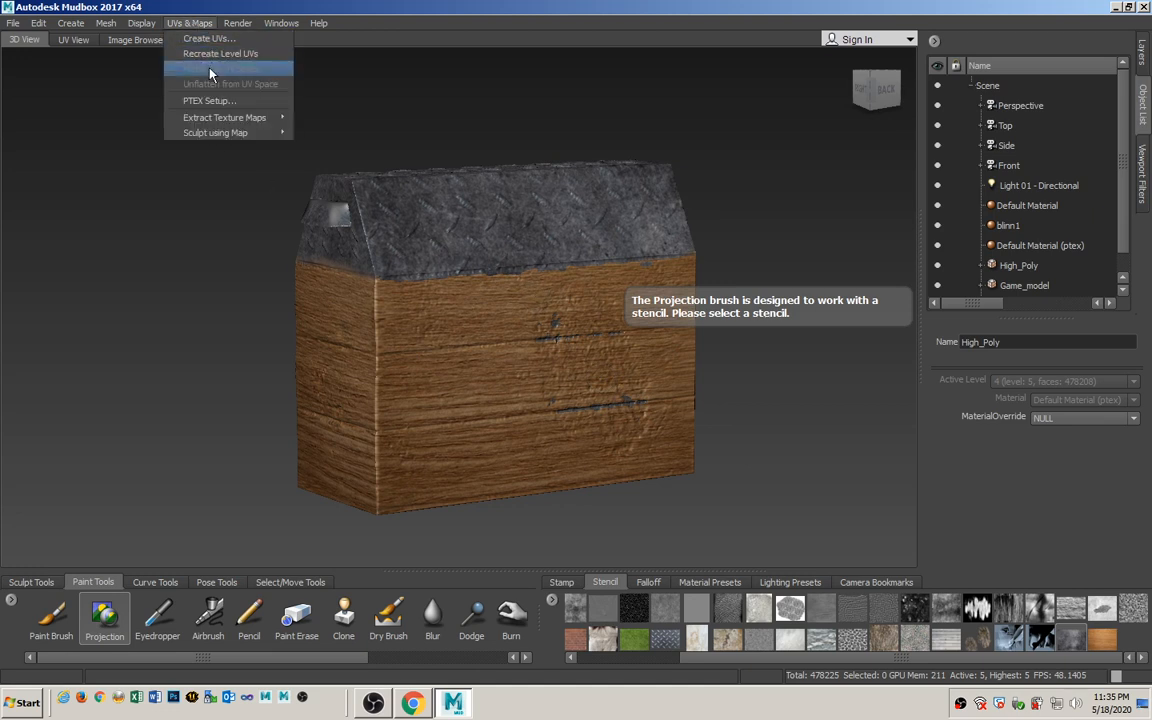
{"action": "mouse_move", "coordinate": [222, 118]}
{"action": "left_click", "coordinate": [188, 23]}
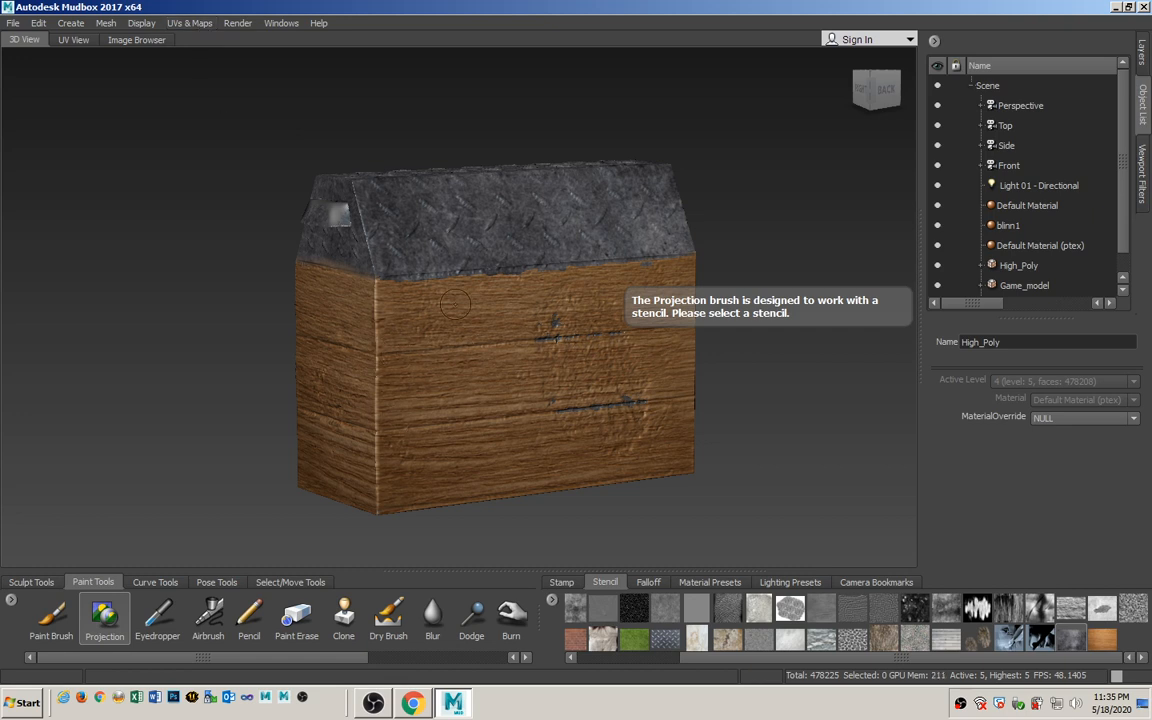
{"action": "left_click", "coordinate": [195, 24]}
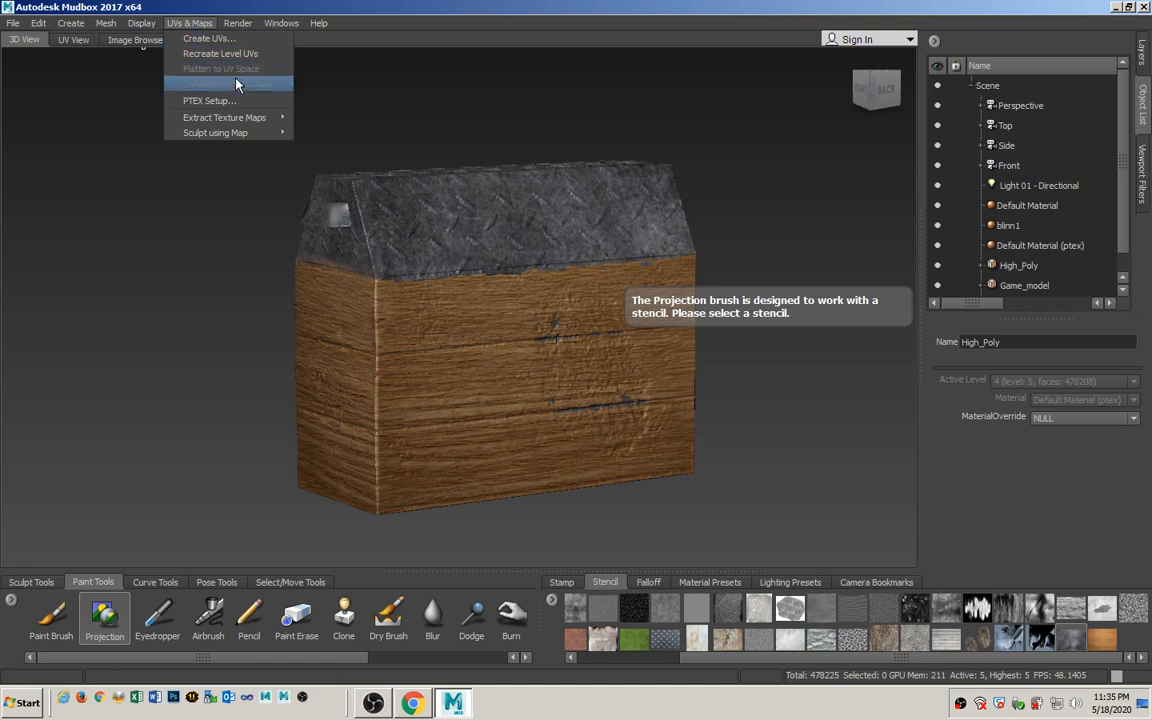
{"action": "mouse_move", "coordinate": [250, 117]}
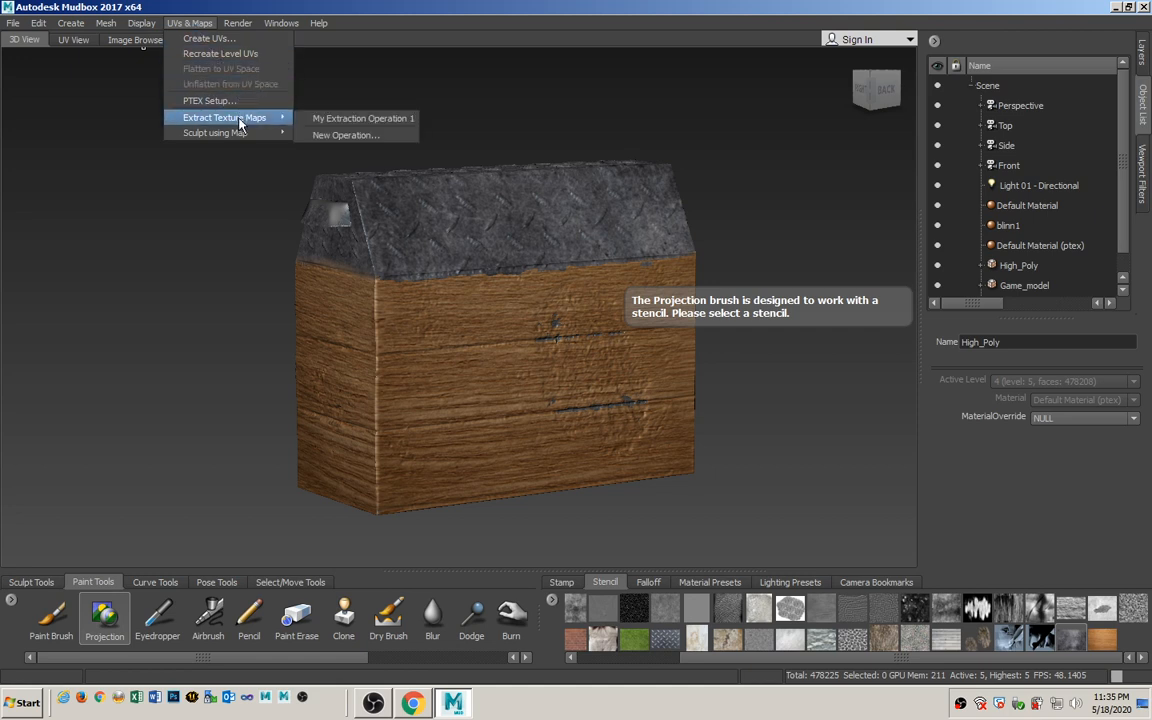
{"action": "left_click", "coordinate": [340, 135]}
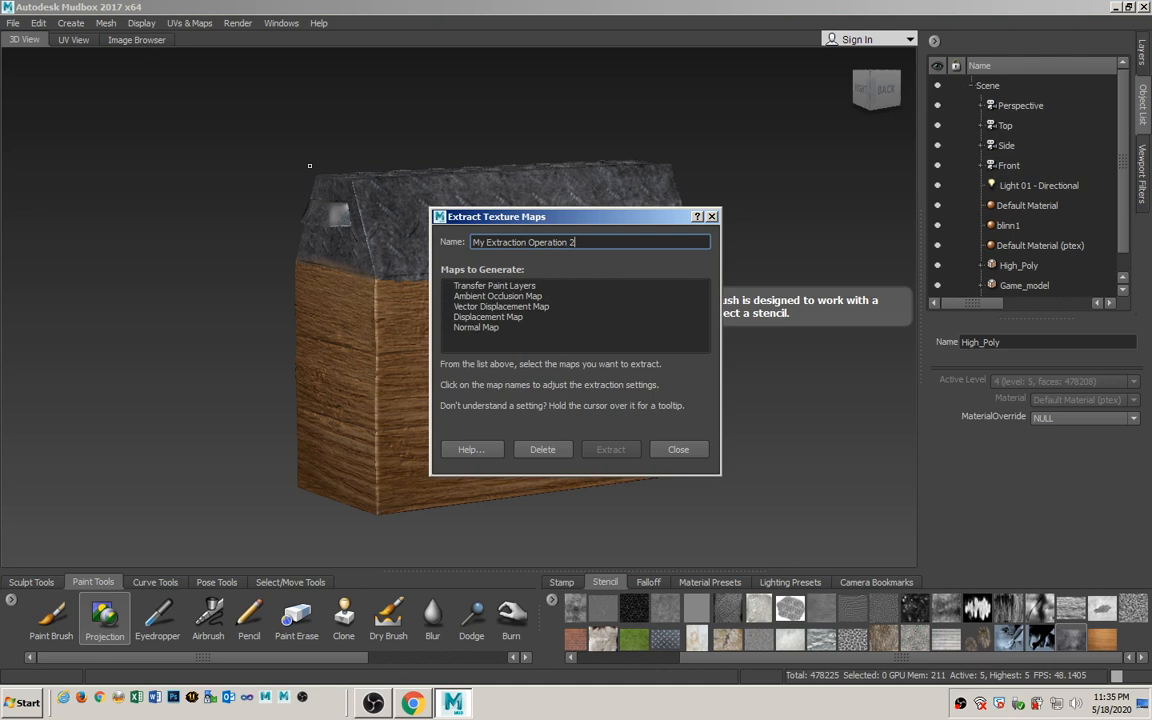
{"action": "left_click", "coordinate": [481, 296]}
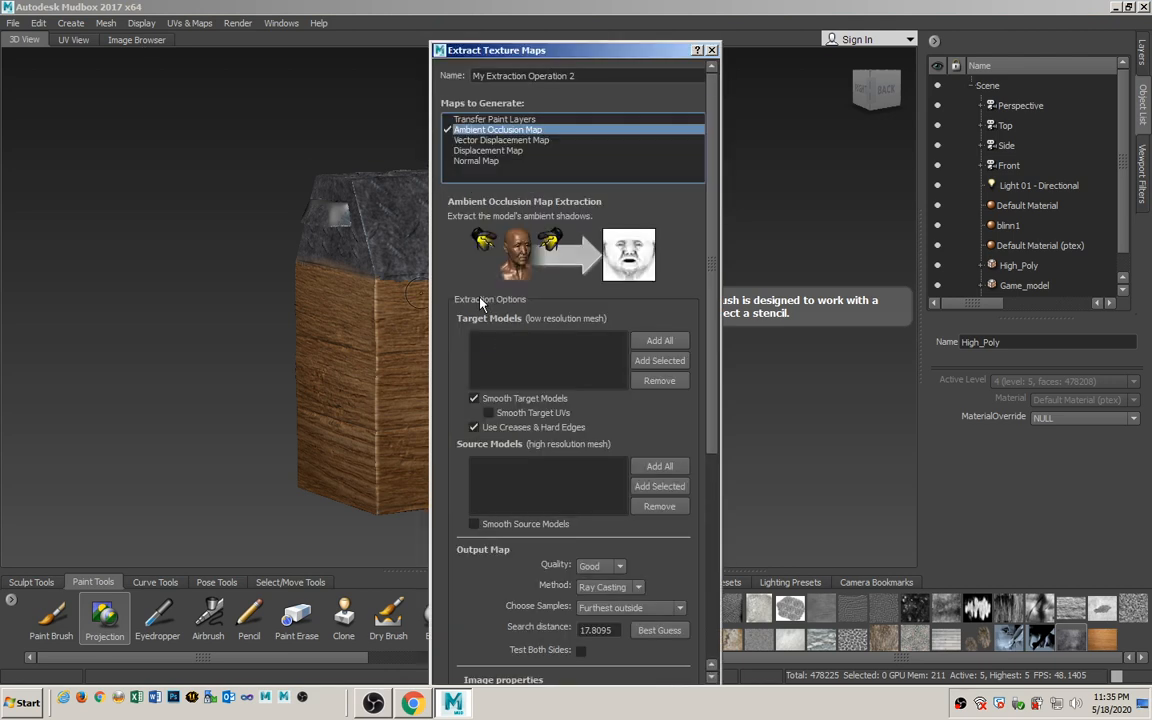
Add High_Poly as the ambient occlusion extraction's source model and Game_model as its target model.
{"action": "left_click", "coordinate": [1014, 265]}
{"action": "left_click", "coordinate": [676, 486]}
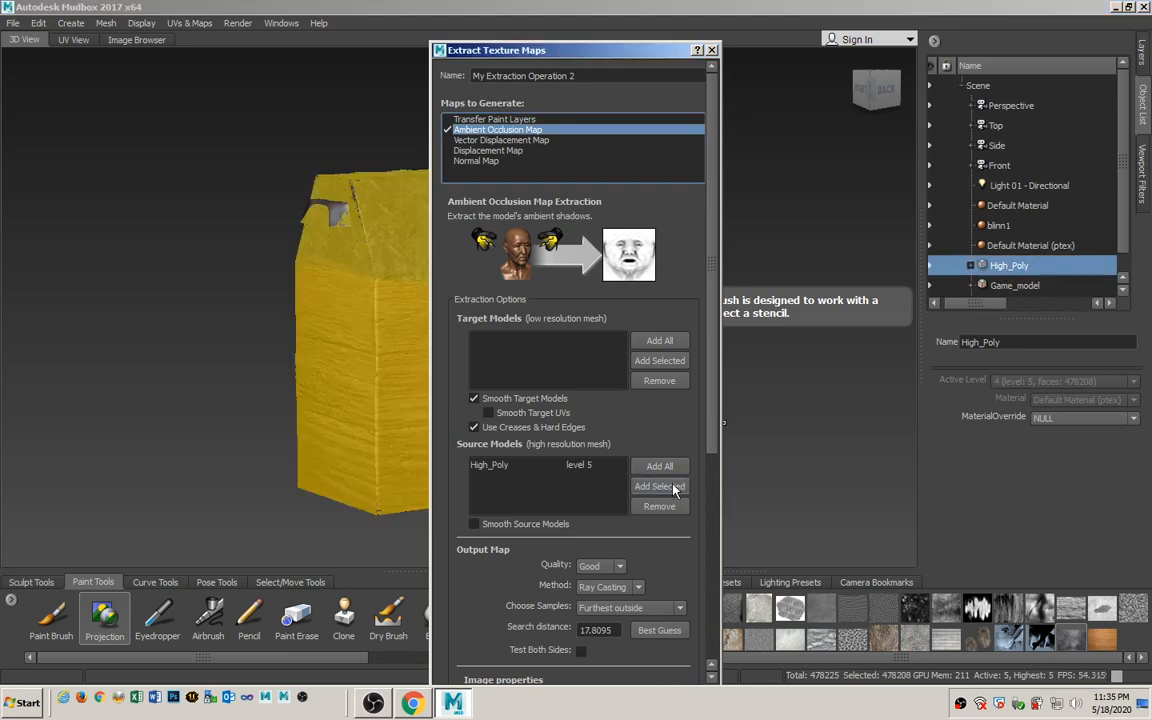
{"action": "left_click", "coordinate": [1012, 285]}
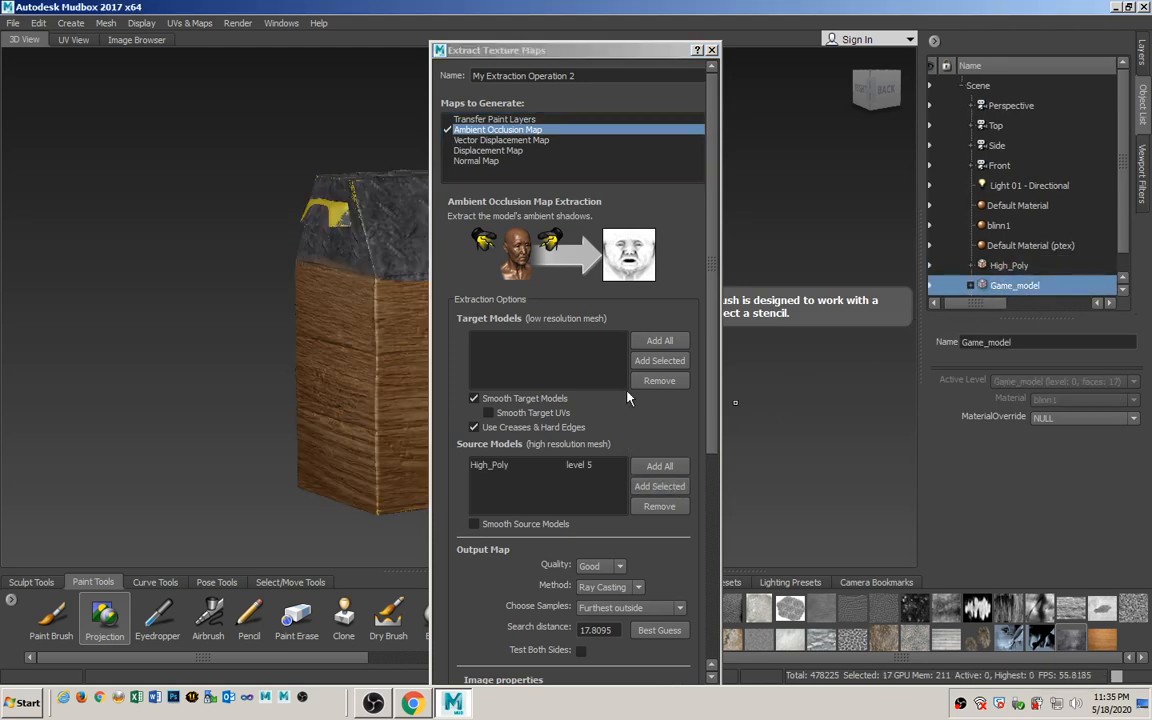
{"action": "left_click", "coordinate": [651, 363]}
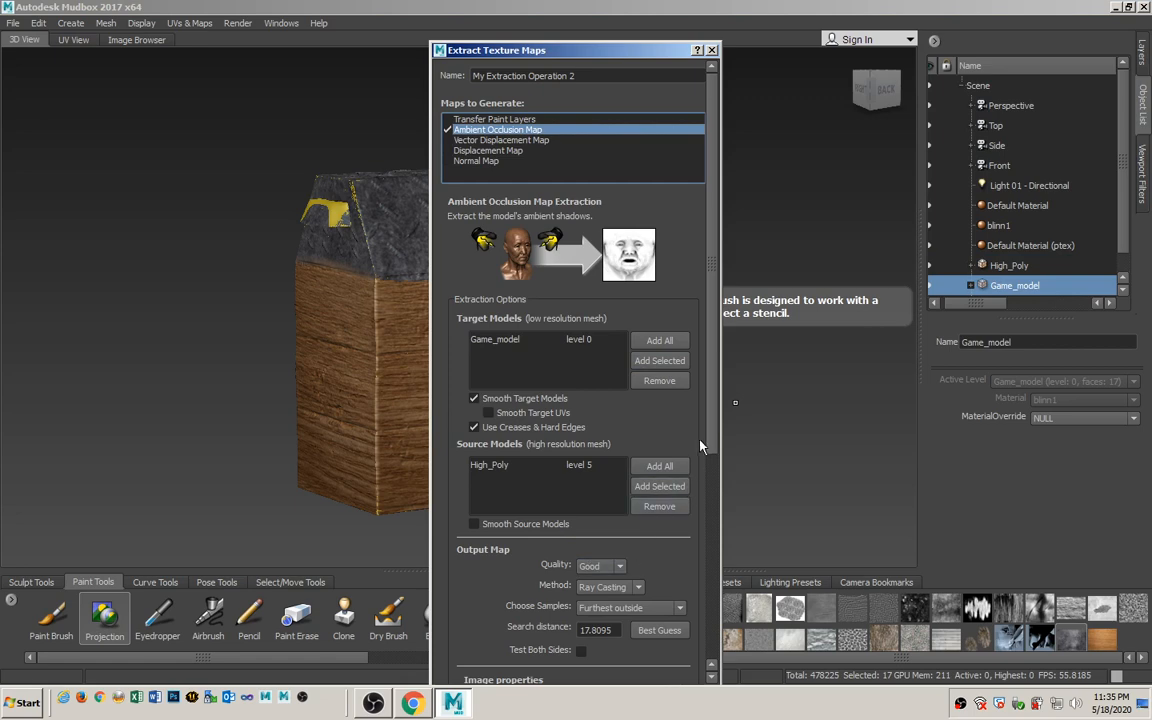
Set the ambient occlusion map's antialiasing to 2X and choose the samples closest to the lowres mesh.
{"action": "left_click_drag", "start_coordinate": [707, 437], "coordinate": [705, 623]}
{"action": "left_click", "coordinate": [597, 446]}
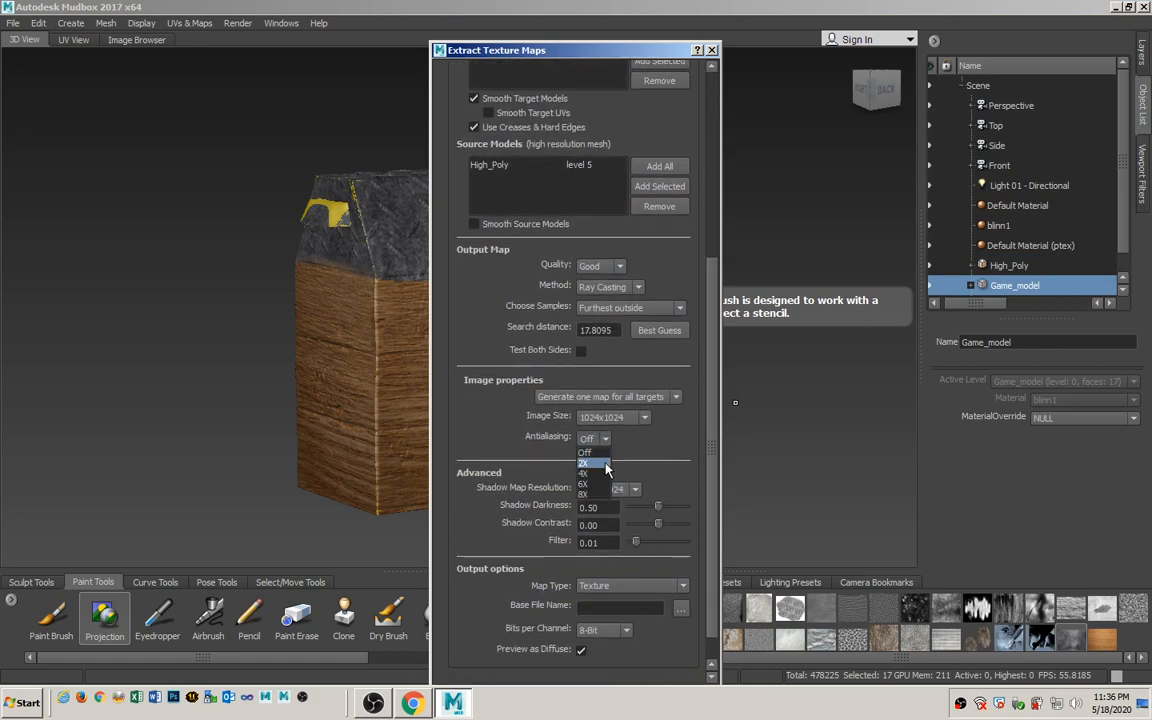
{"action": "left_click", "coordinate": [592, 455]}
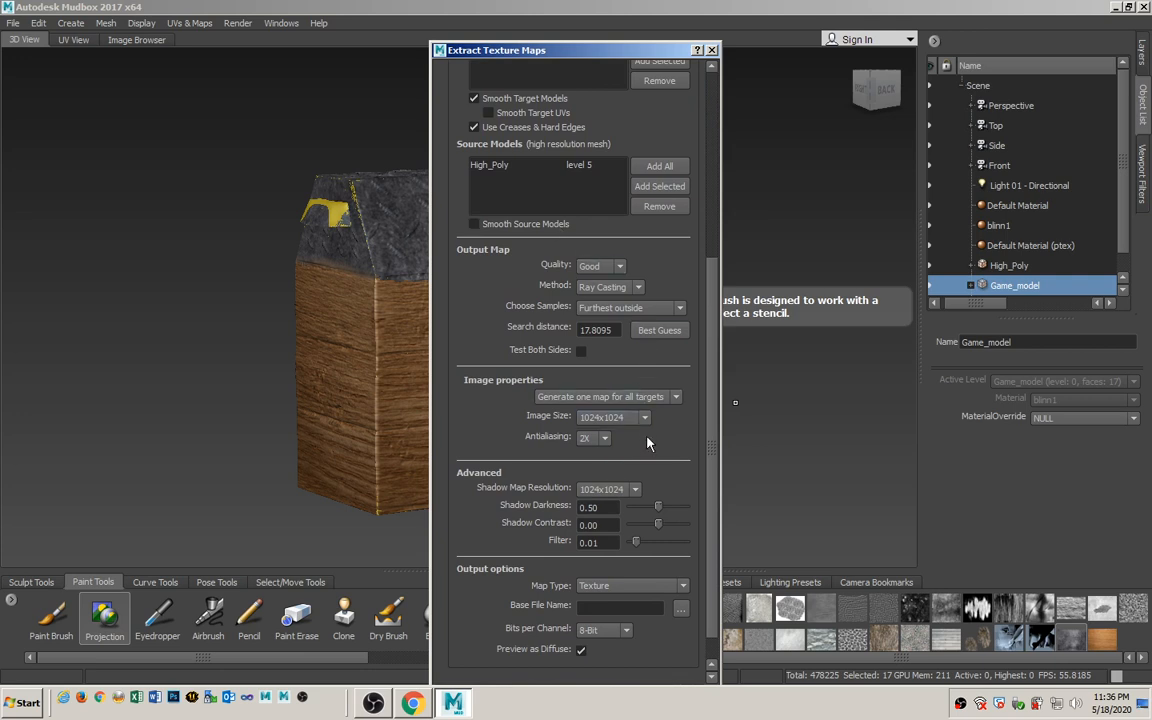
{"action": "left_click", "coordinate": [640, 307]}
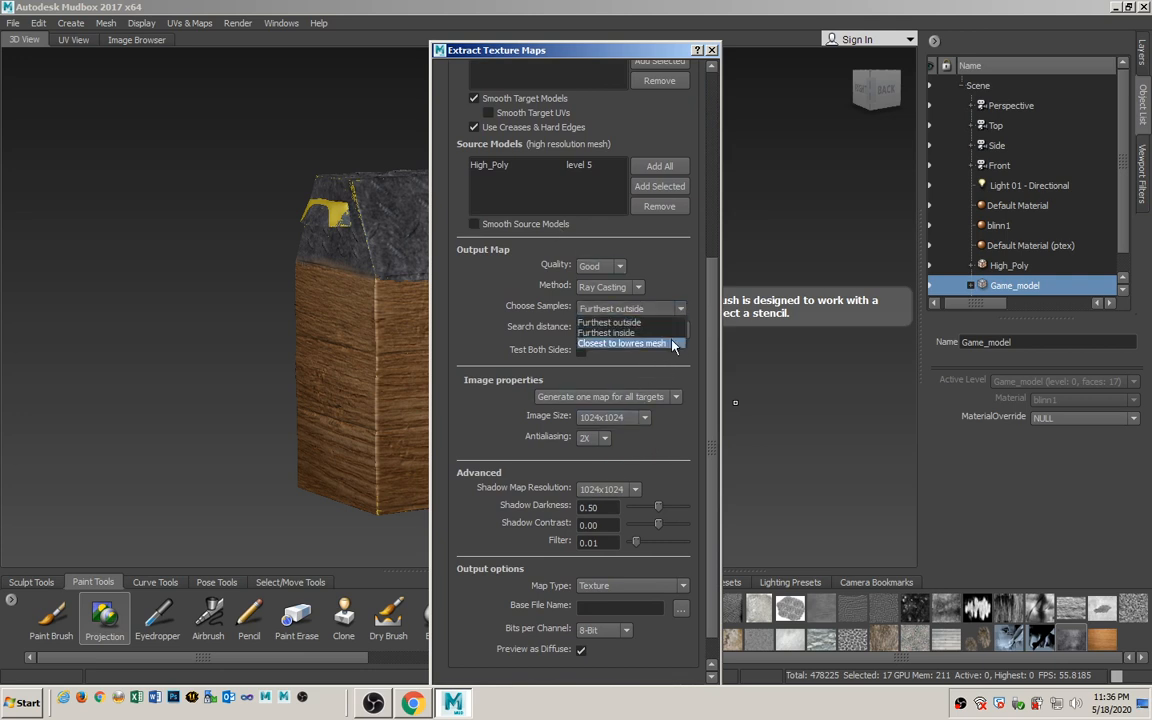
{"action": "left_click", "coordinate": [672, 344]}
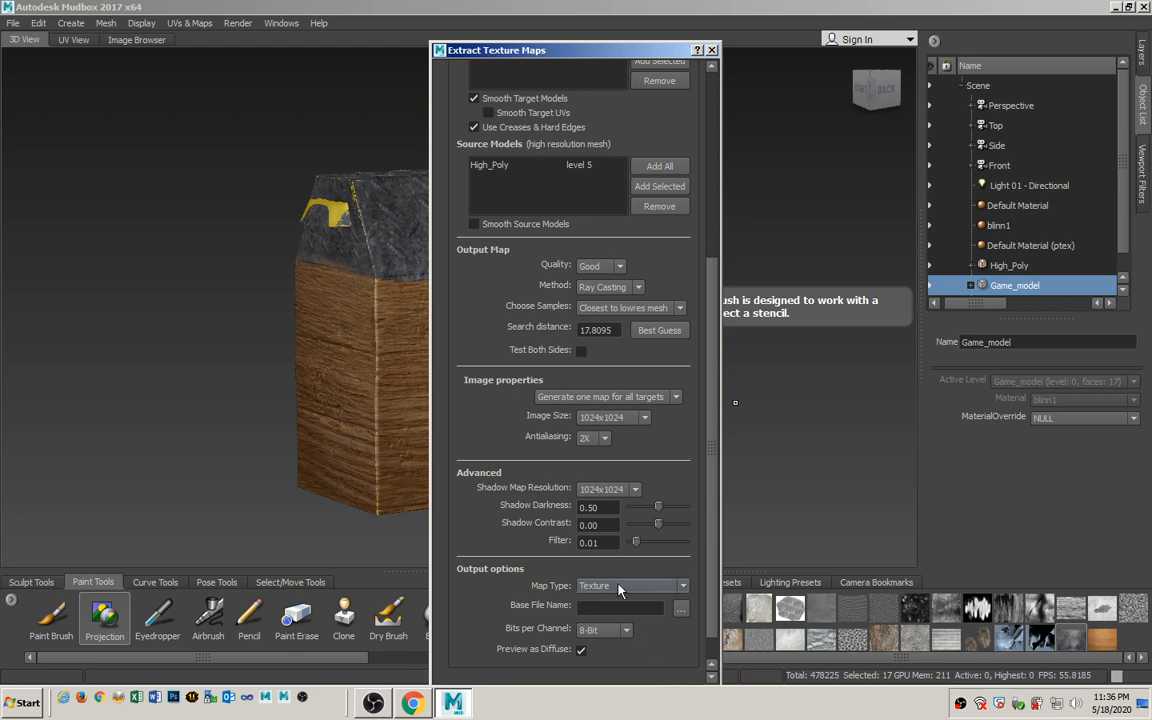
Set the ambient occlusion map's output file to an 8-bit RGB JPG named AO in the PTex_Project sourceimages folder.
{"action": "left_click", "coordinate": [680, 608]}
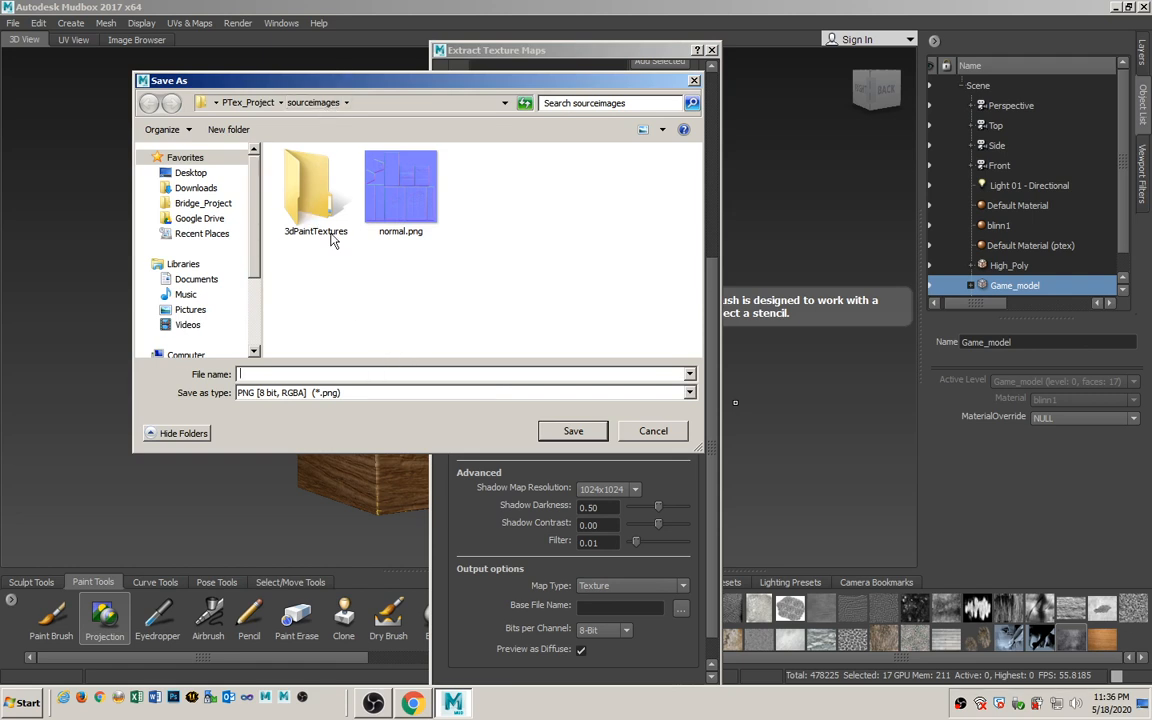
{"action": "left_click", "coordinate": [334, 395]}
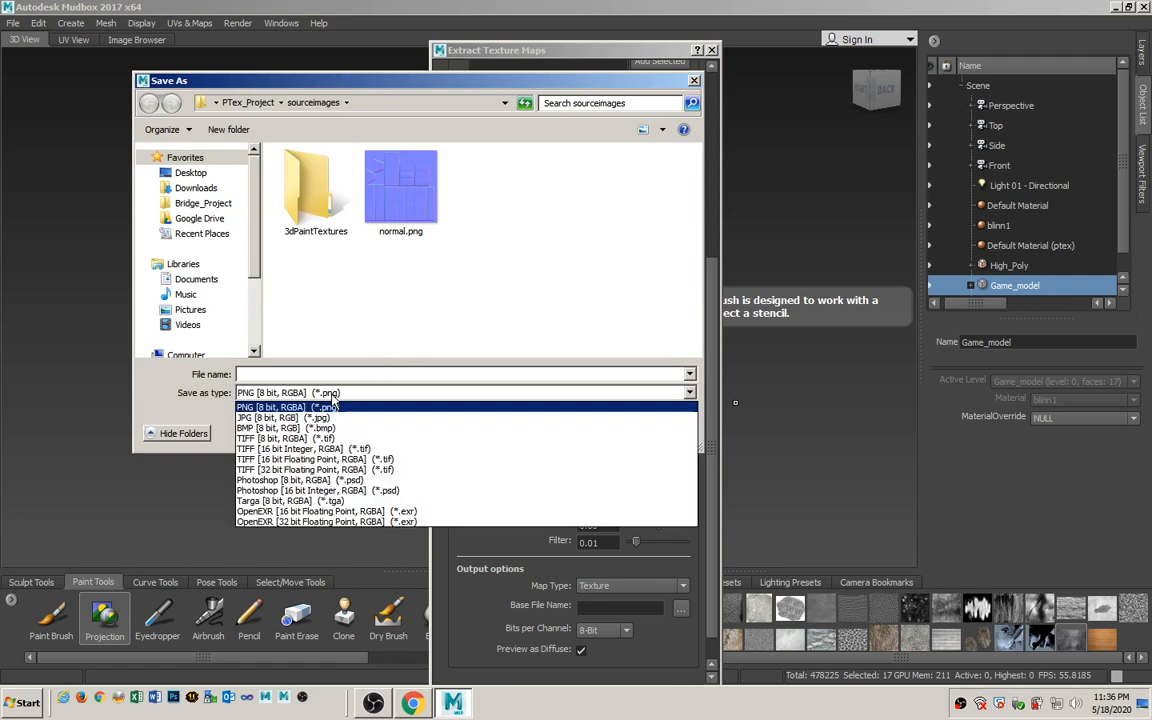
{"action": "left_click", "coordinate": [335, 417]}
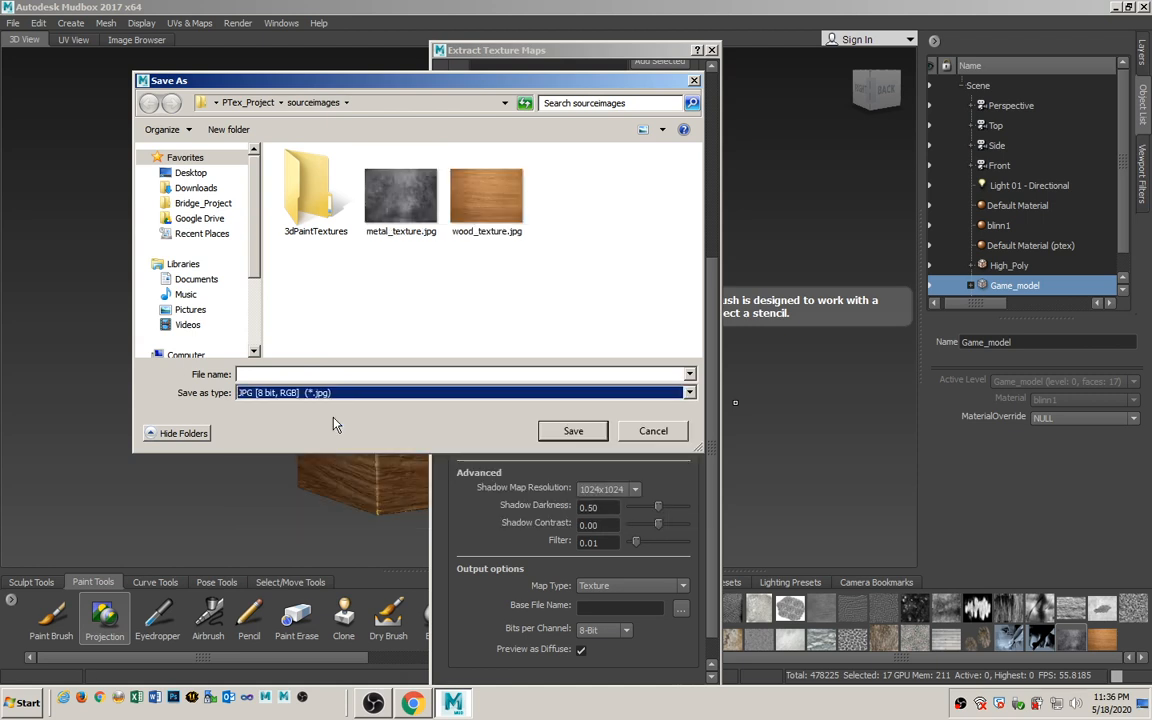
{"action": "left_click", "coordinate": [298, 375]}
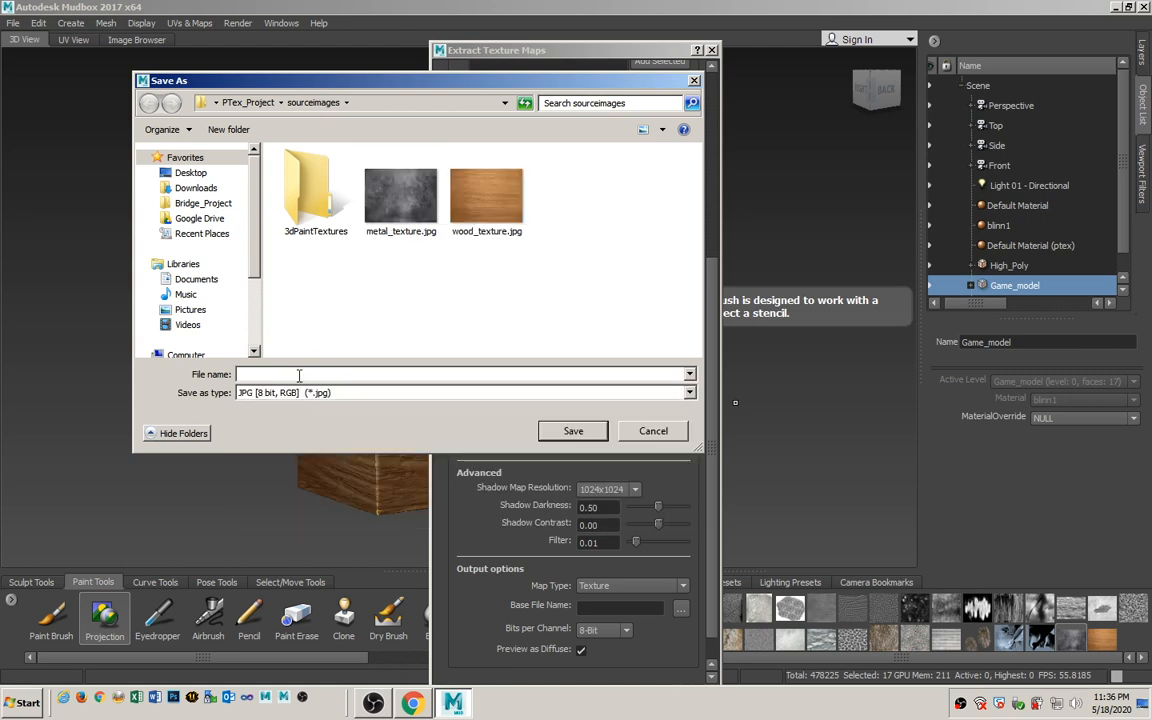
{"action": "type", "text": "AO"}
{"action": "left_click", "coordinate": [573, 431]}
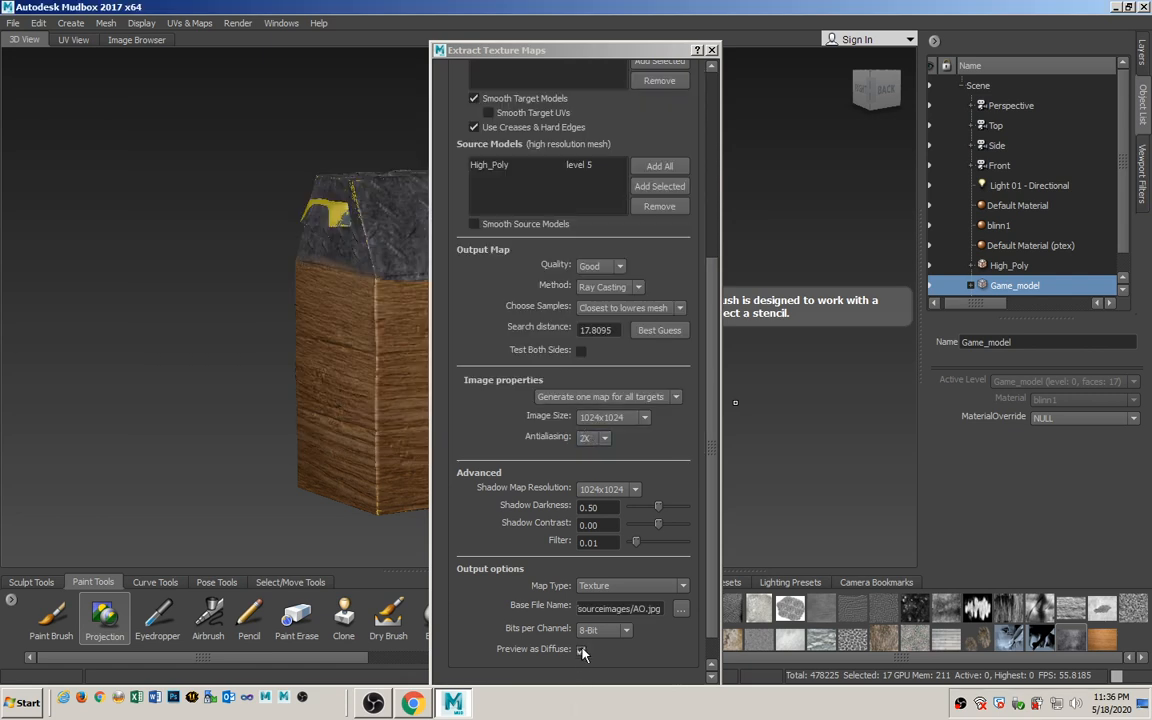
{"action": "scroll", "coordinate": [713, 574], "scroll_direction": "down", "scroll_amount": 2}
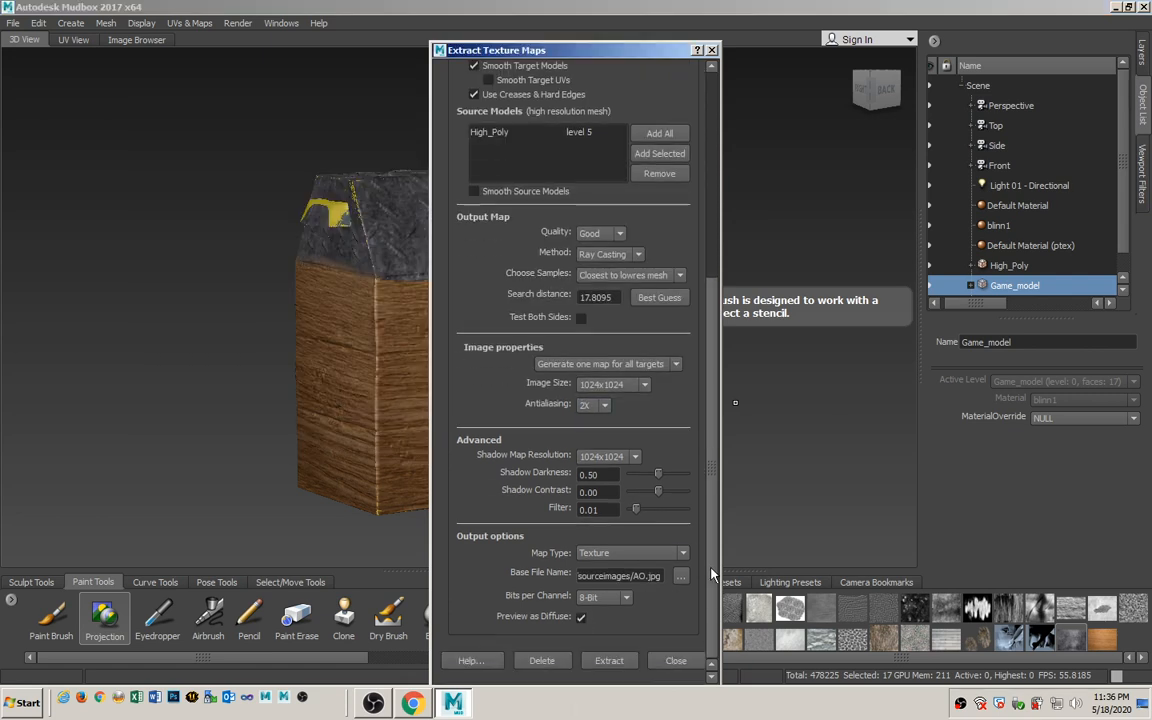
Extract the ambient occlusion map and close the extraction results.
{"action": "left_click", "coordinate": [619, 664]}
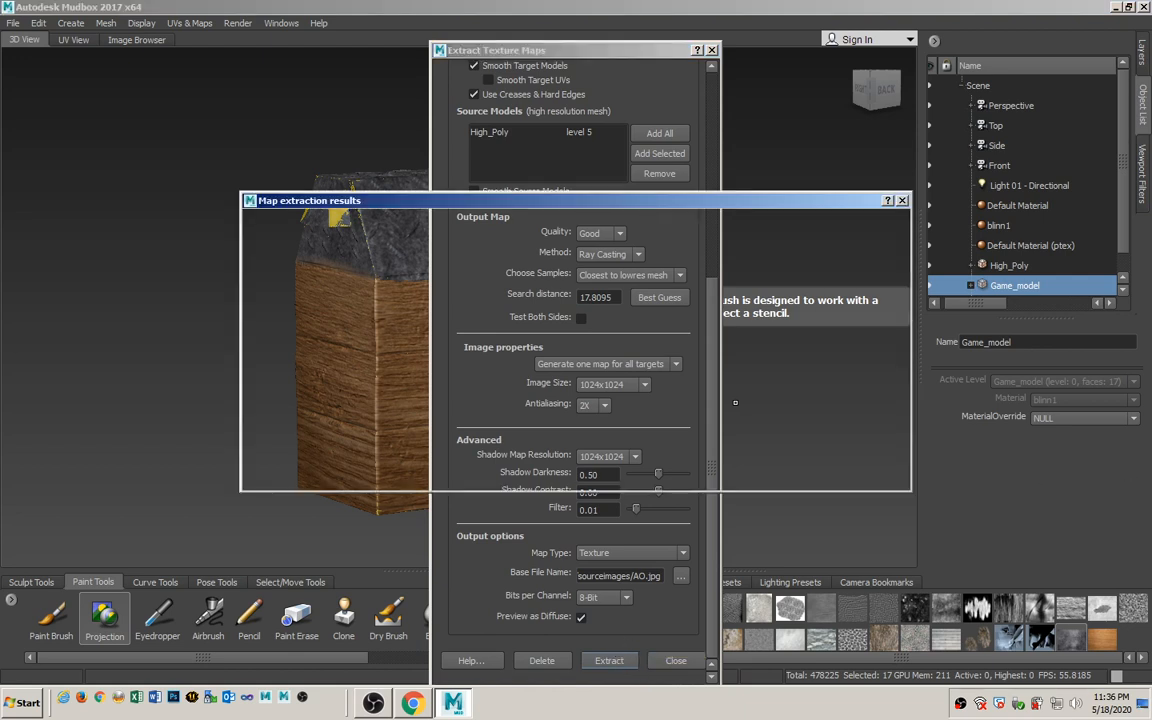
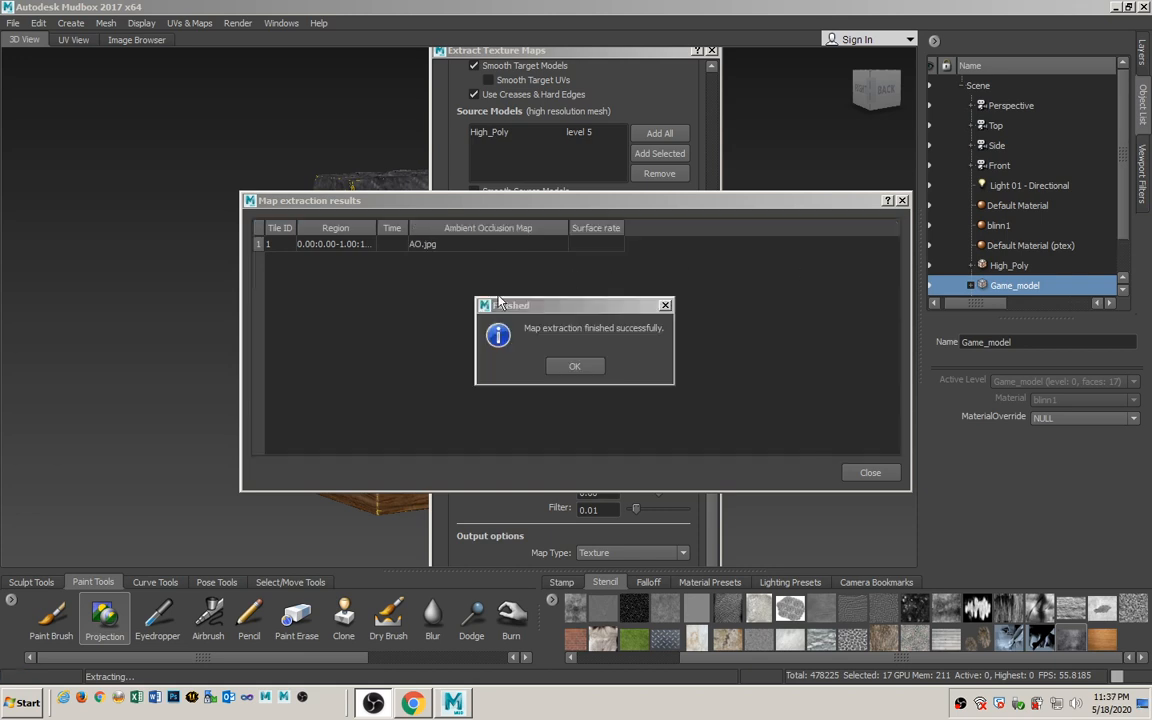
{"action": "left_click", "coordinate": [566, 368]}
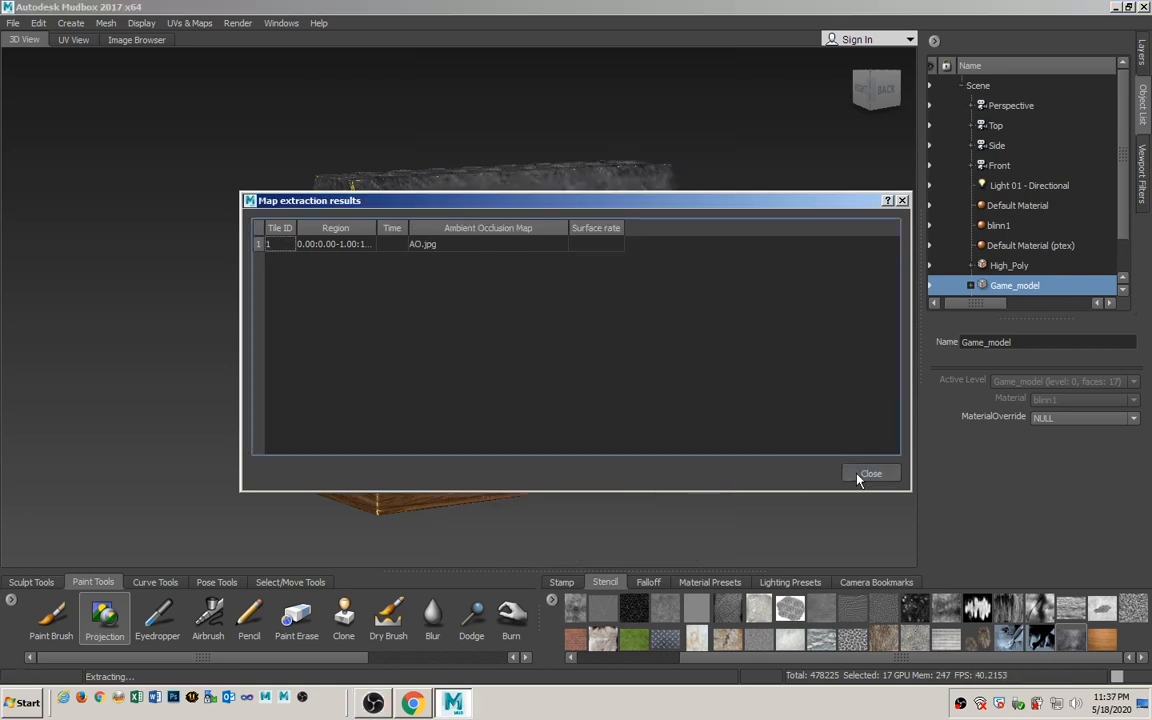
{"action": "left_click", "coordinate": [866, 472]}
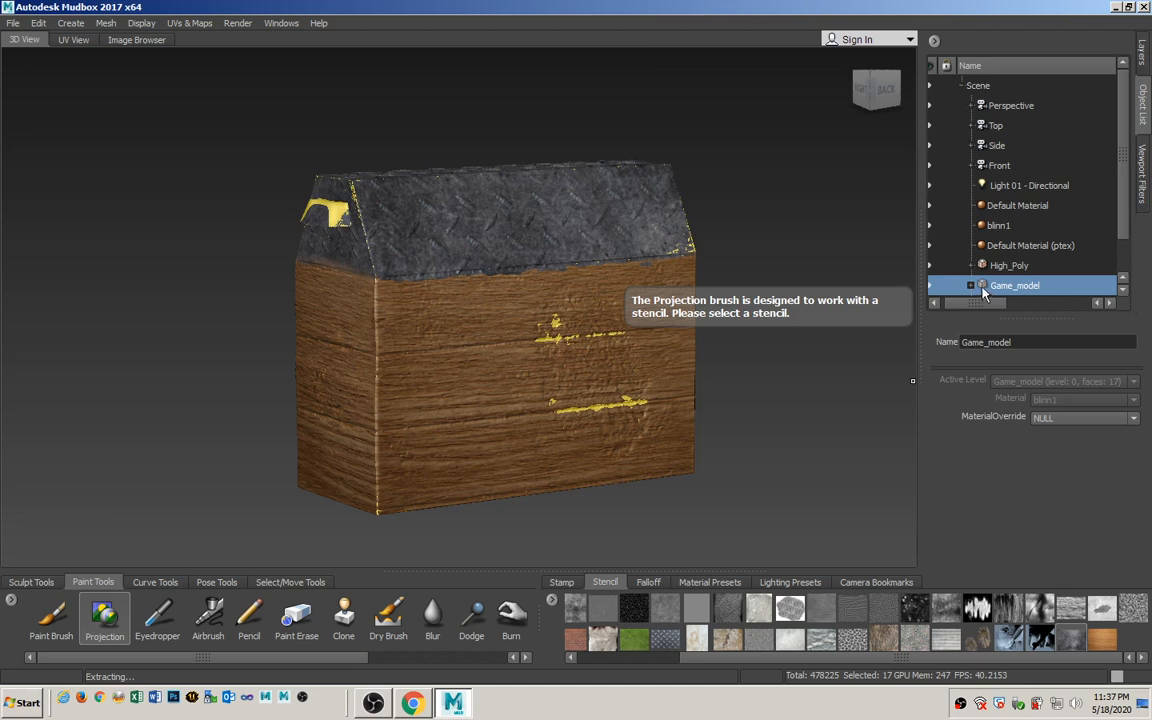
Hide the High_Poly model and deselect Game_model to view it on its own.
{"action": "left_click_drag", "start_coordinate": [979, 306], "coordinate": [960, 304]}
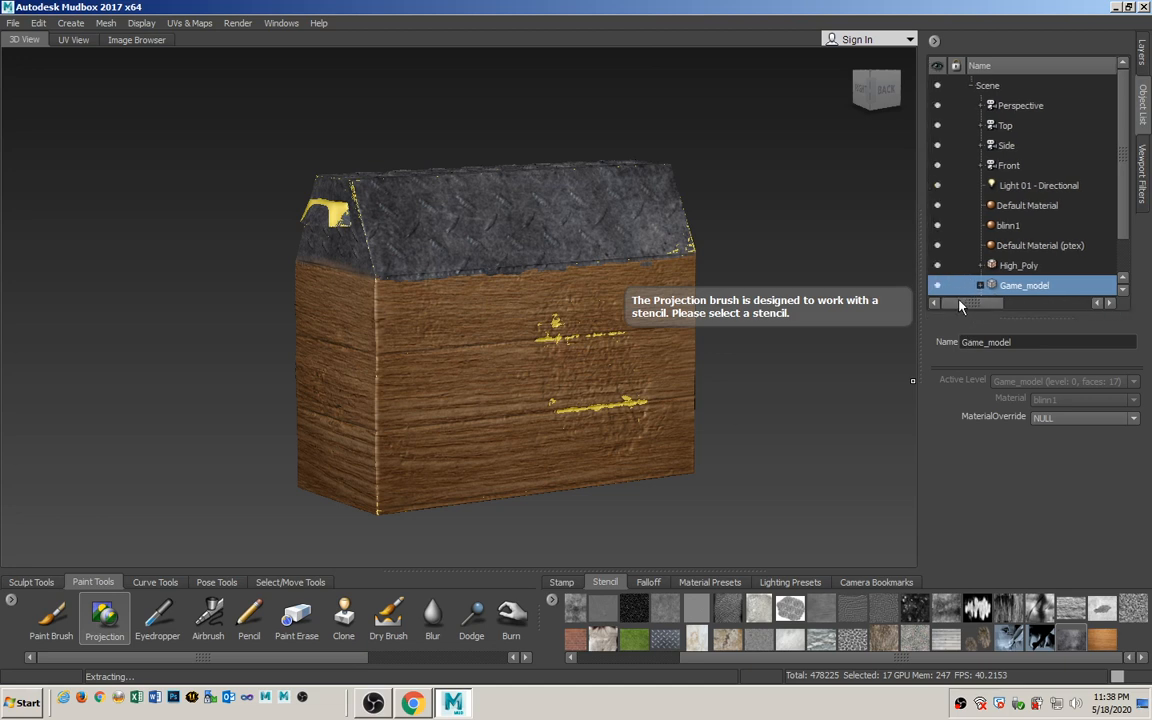
{"action": "left_click", "coordinate": [937, 266]}
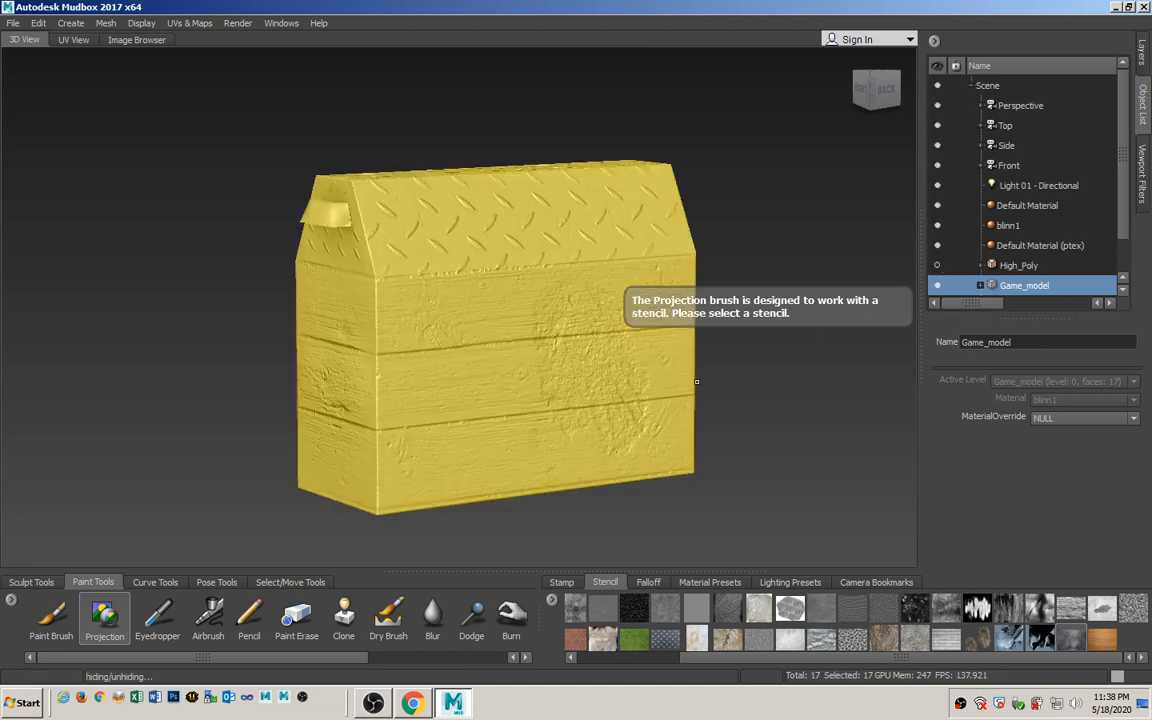
{"action": "key", "text": "d"}
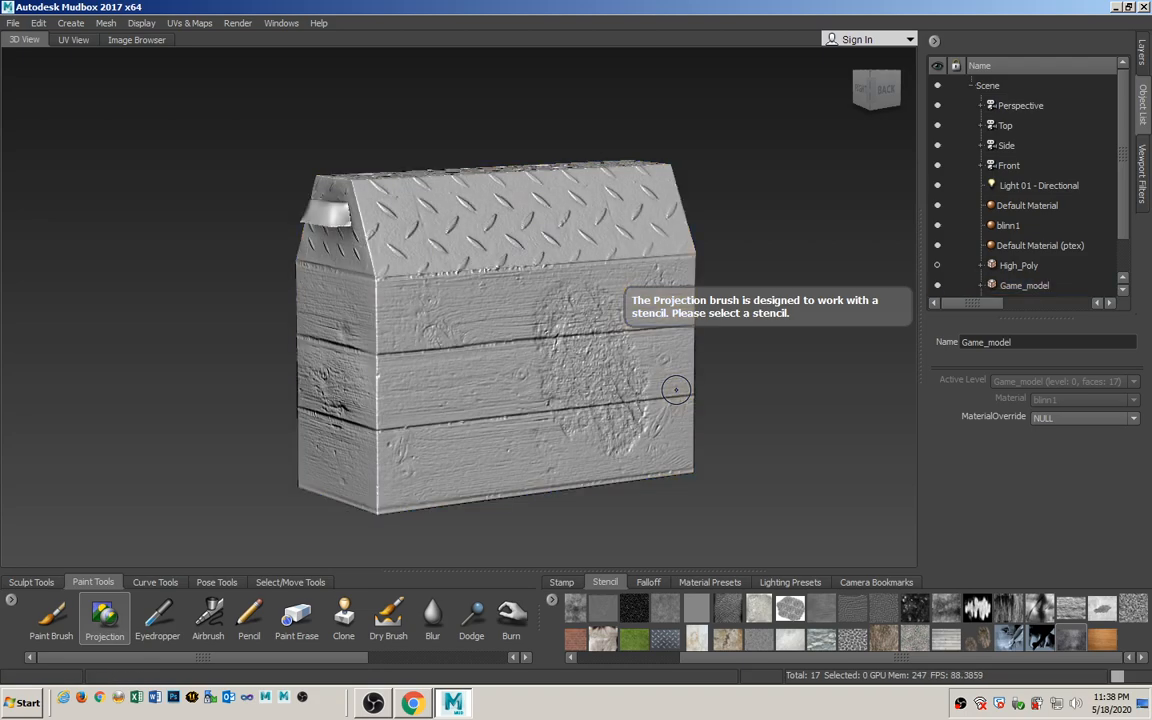
{"action": "mouse_move", "coordinate": [549, 399]}
{"action": "left_mouse_down", "text": "alt"}
{"action": "mouse_move", "coordinate": [767, 394]}
{"action": "mouse_move", "coordinate": [532, 397]}
{"action": "left_mouse_up", "text": "alt"}
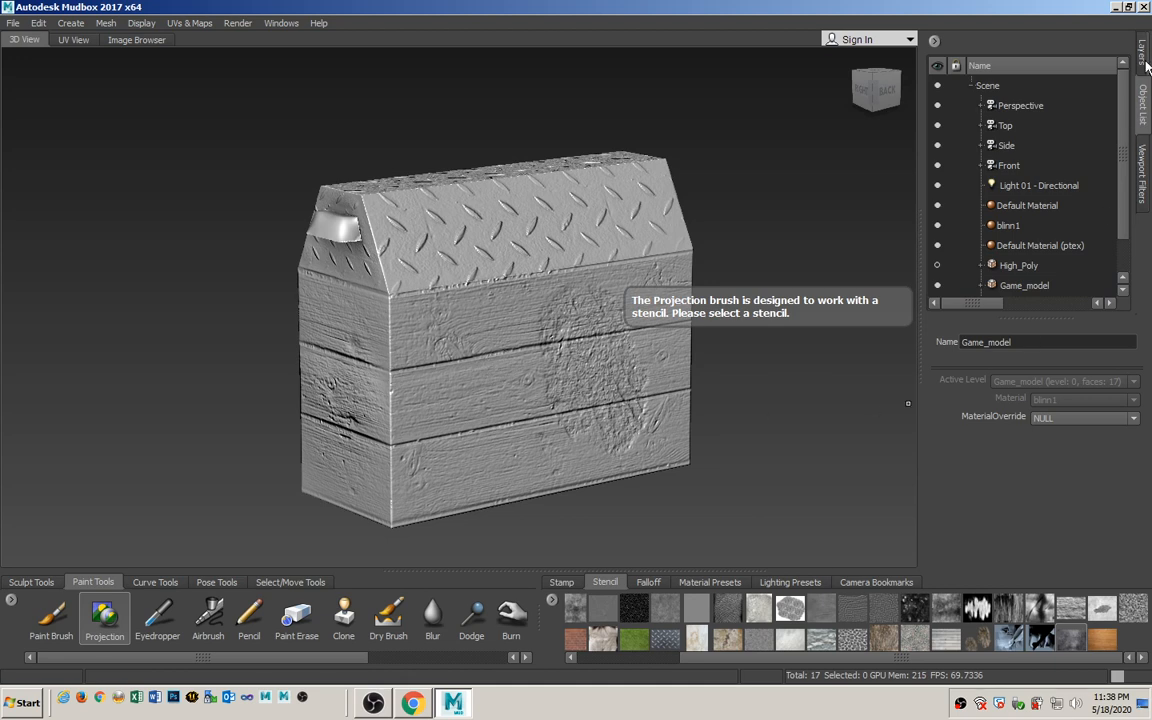
Show Game_model's paint layers with the Normal Map group expanded, and clear the model's selection highlight.
{"action": "left_click", "coordinate": [1030, 287]}
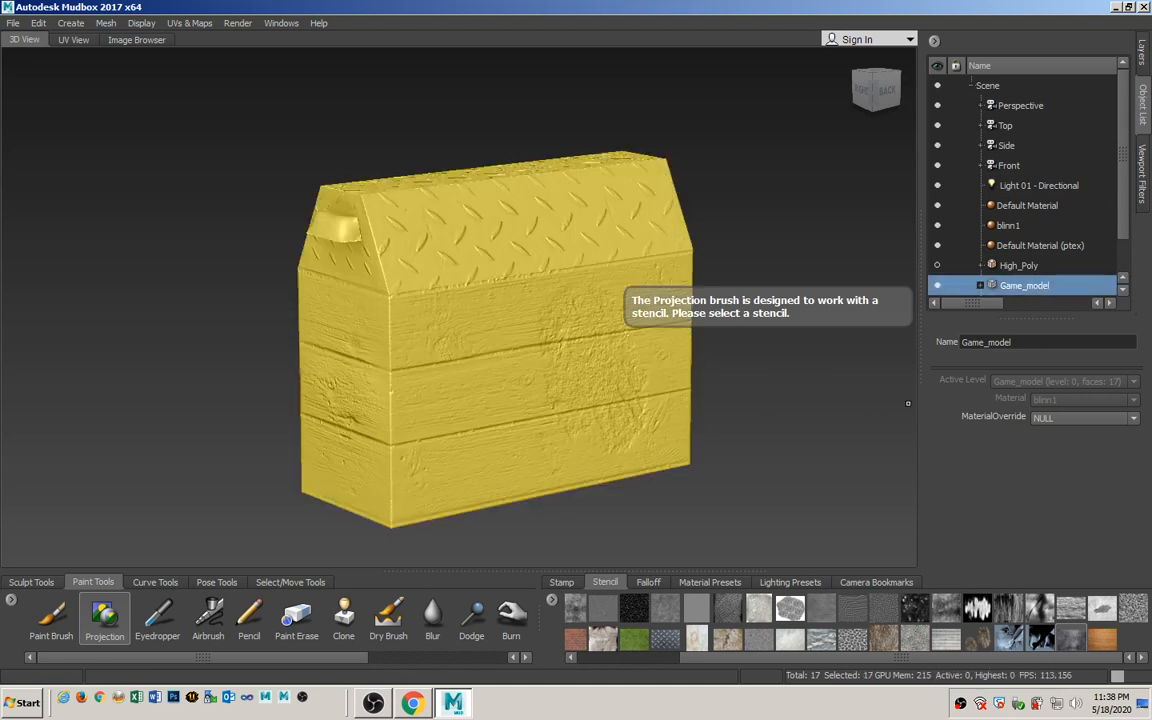
{"action": "left_click", "coordinate": [1143, 50]}
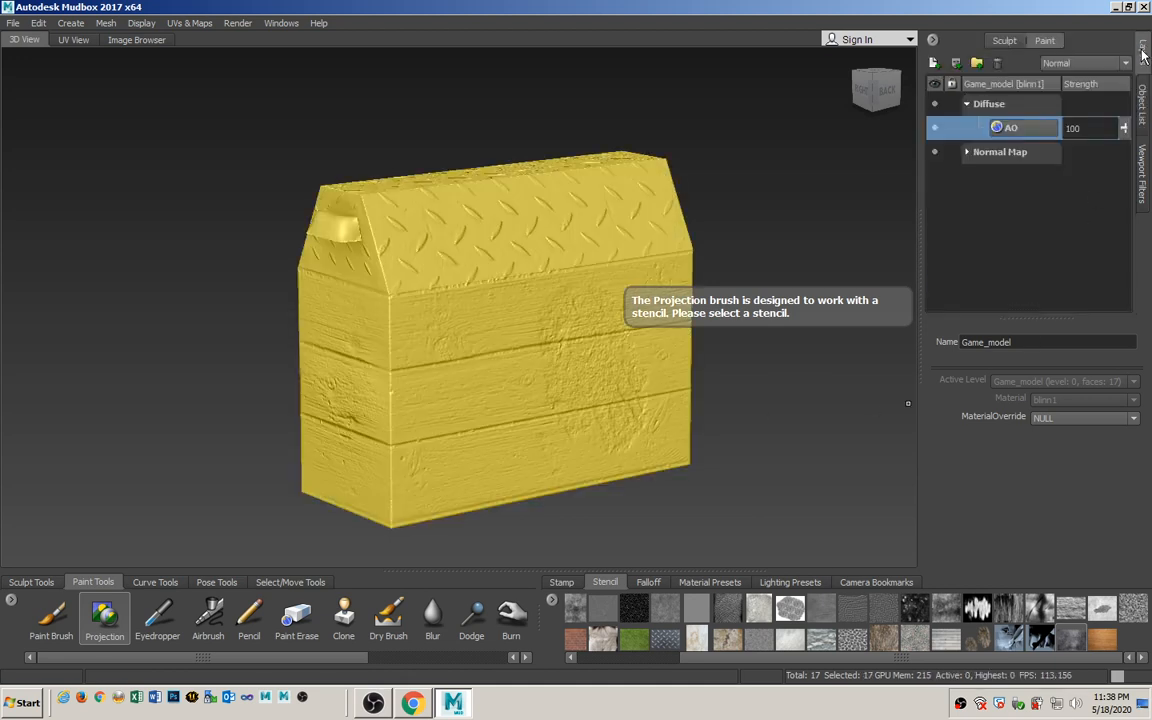
{"action": "left_click", "coordinate": [967, 153]}
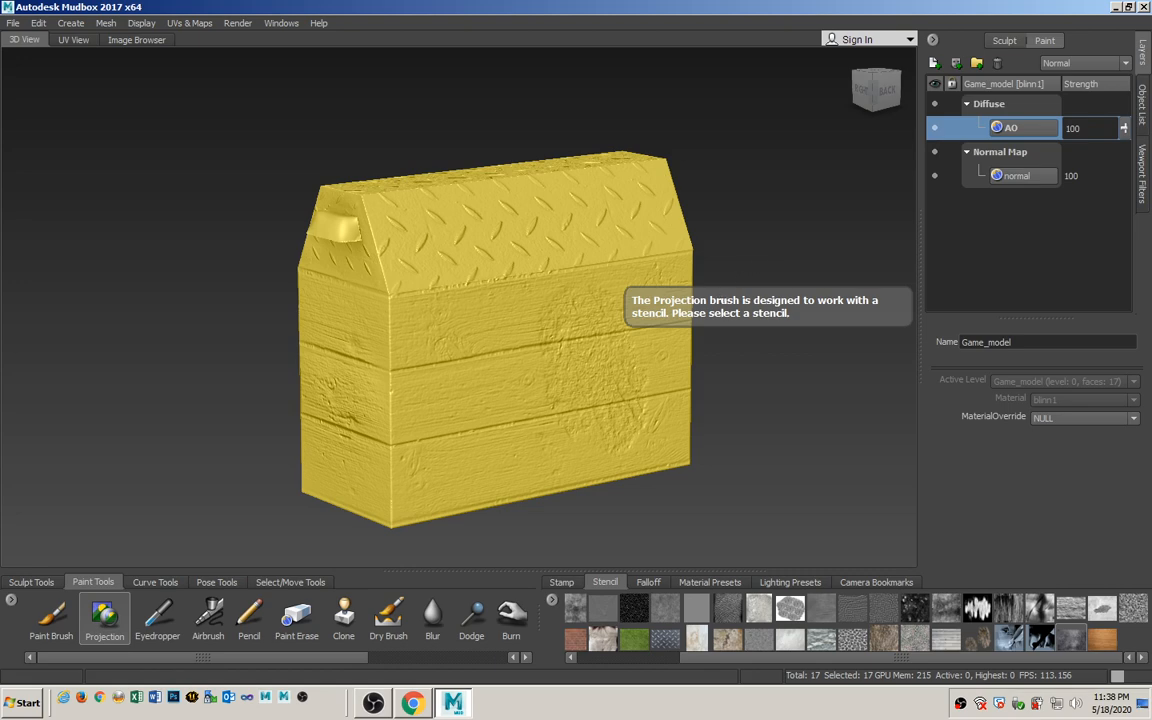
{"action": "right_click_drag", "start_coordinate": [774, 396], "coordinate": [756, 404], "text": "alt"}
{"action": "key", "text": "d"}
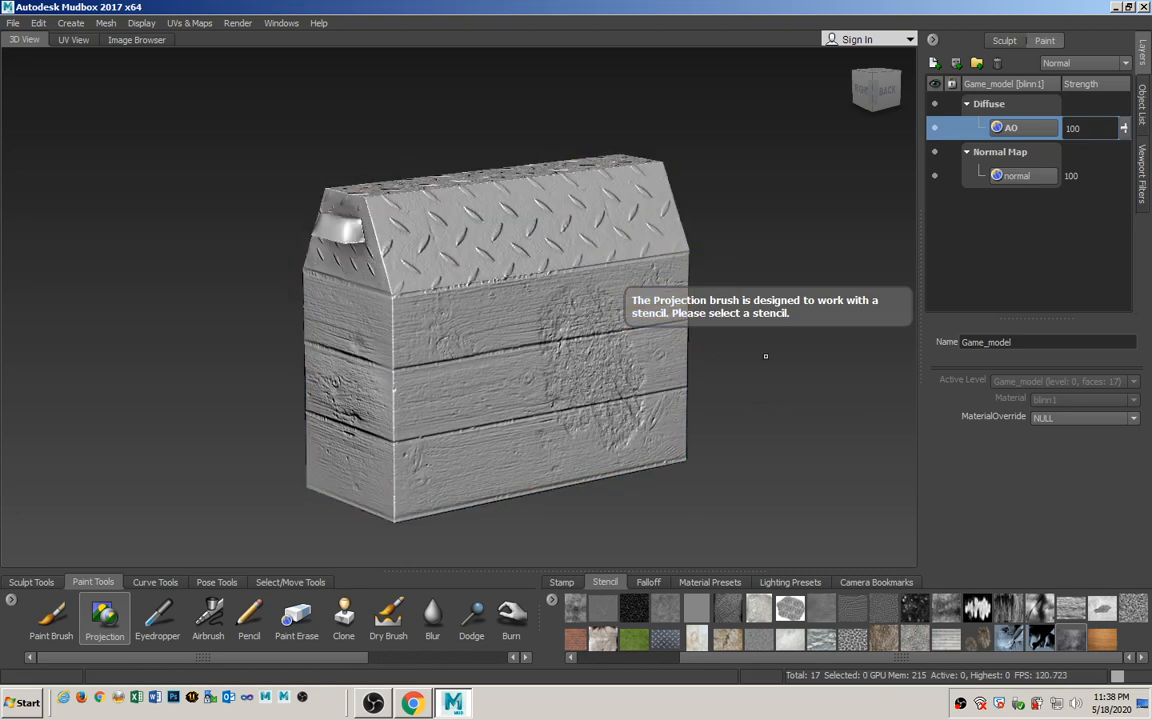
Compare Game_model with the AO layer repeatedly hidden and shown, viewing it from another angle as well.
{"action": "left_click", "coordinate": [935, 129]}
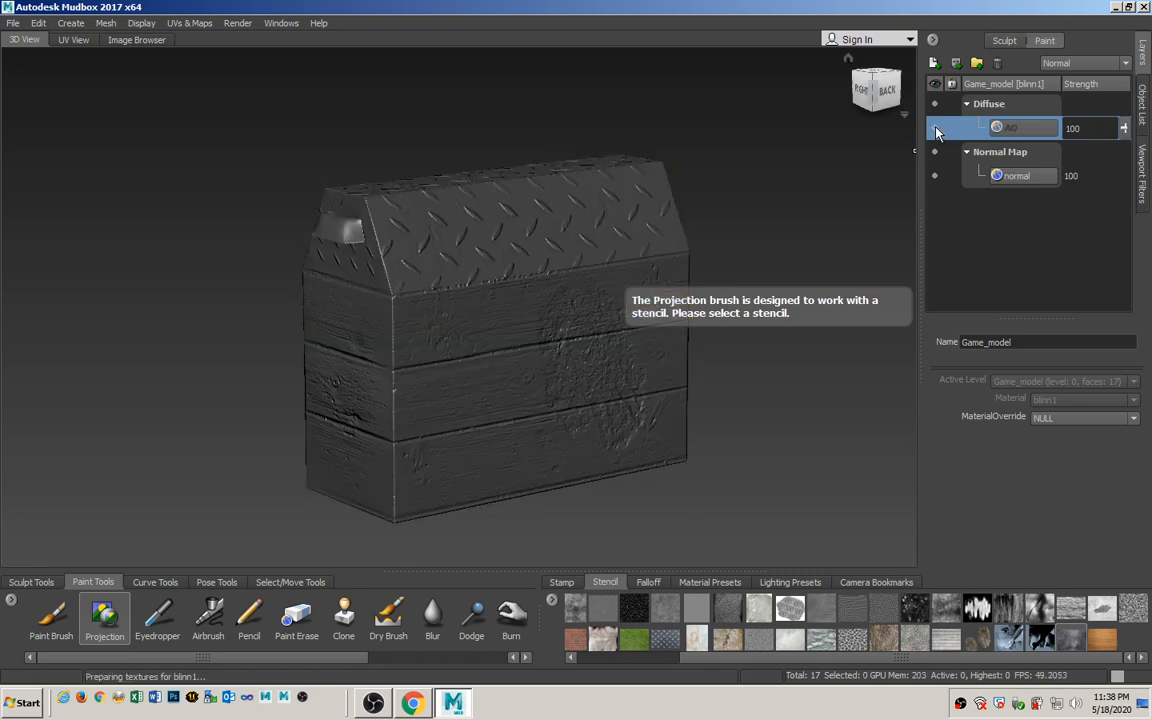
{"action": "left_click", "coordinate": [936, 129]}
{"action": "left_click", "coordinate": [936, 129]}
{"action": "left_click", "coordinate": [936, 129]}
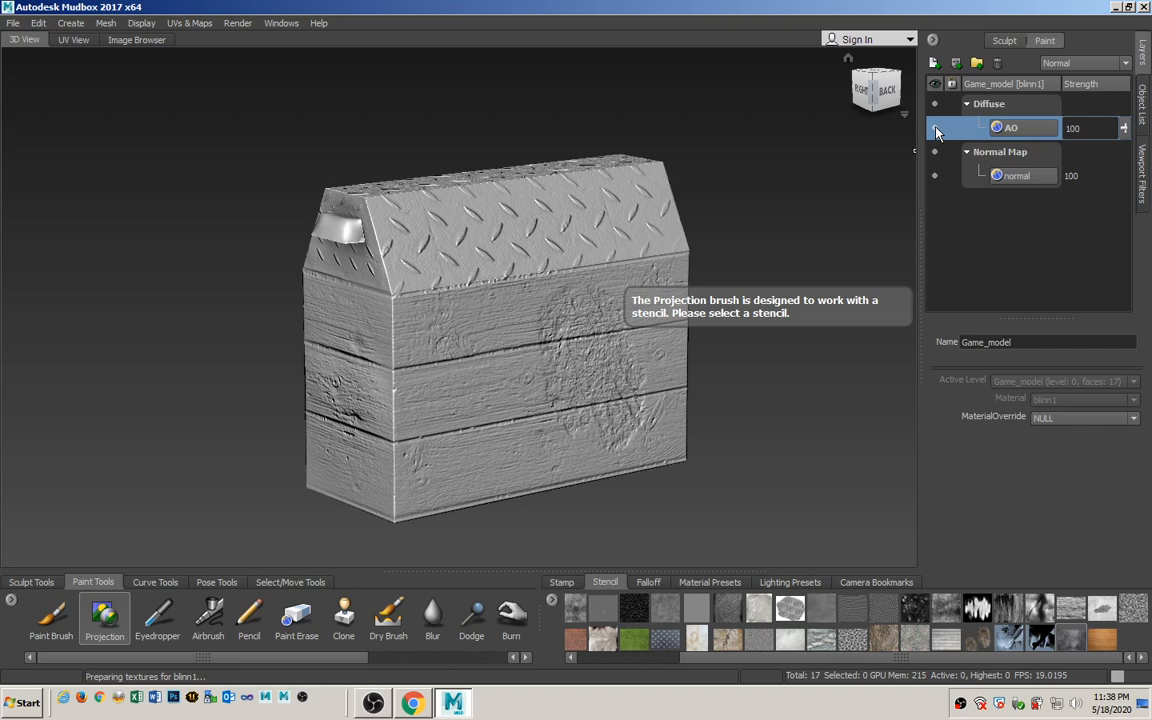
{"action": "left_click", "coordinate": [936, 130]}
{"action": "mouse_move", "coordinate": [345, 465]}
{"action": "left_mouse_down", "text": "alt"}
{"action": "mouse_move", "coordinate": [400, 395]}
{"action": "mouse_move", "coordinate": [447, 436]}
{"action": "mouse_move", "coordinate": [350, 450]}
{"action": "mouse_move", "coordinate": [366, 466]}
{"action": "left_mouse_up", "text": "alt"}
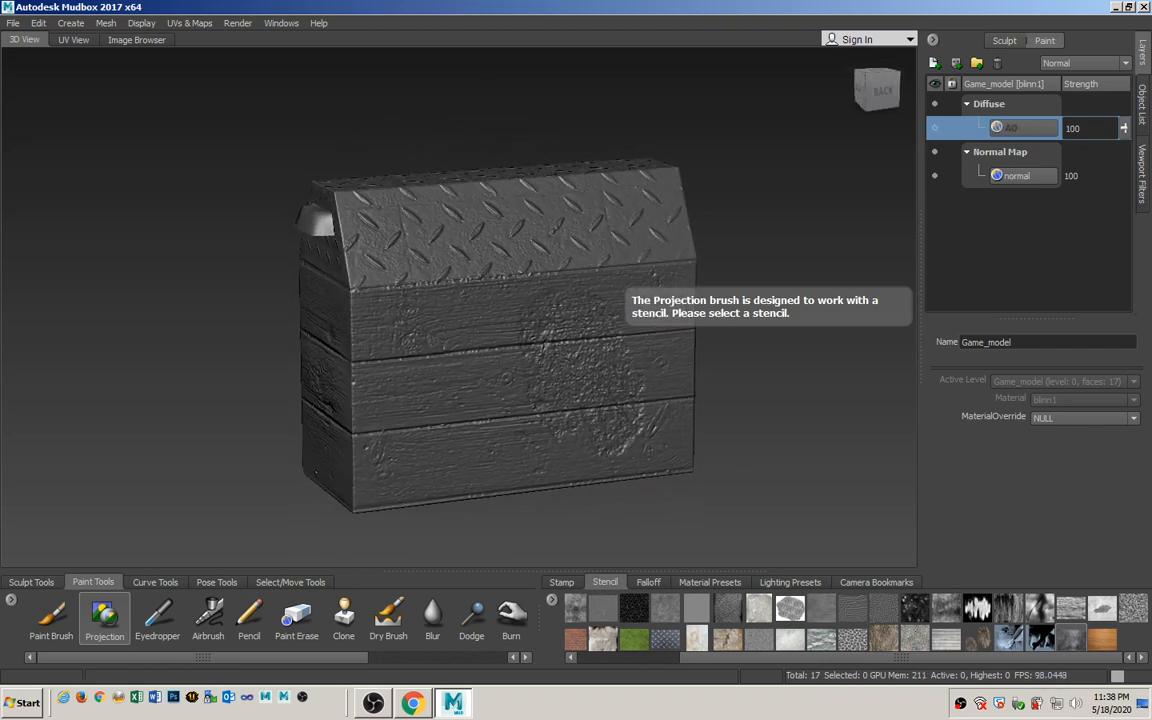
{"action": "left_click", "coordinate": [936, 130]}
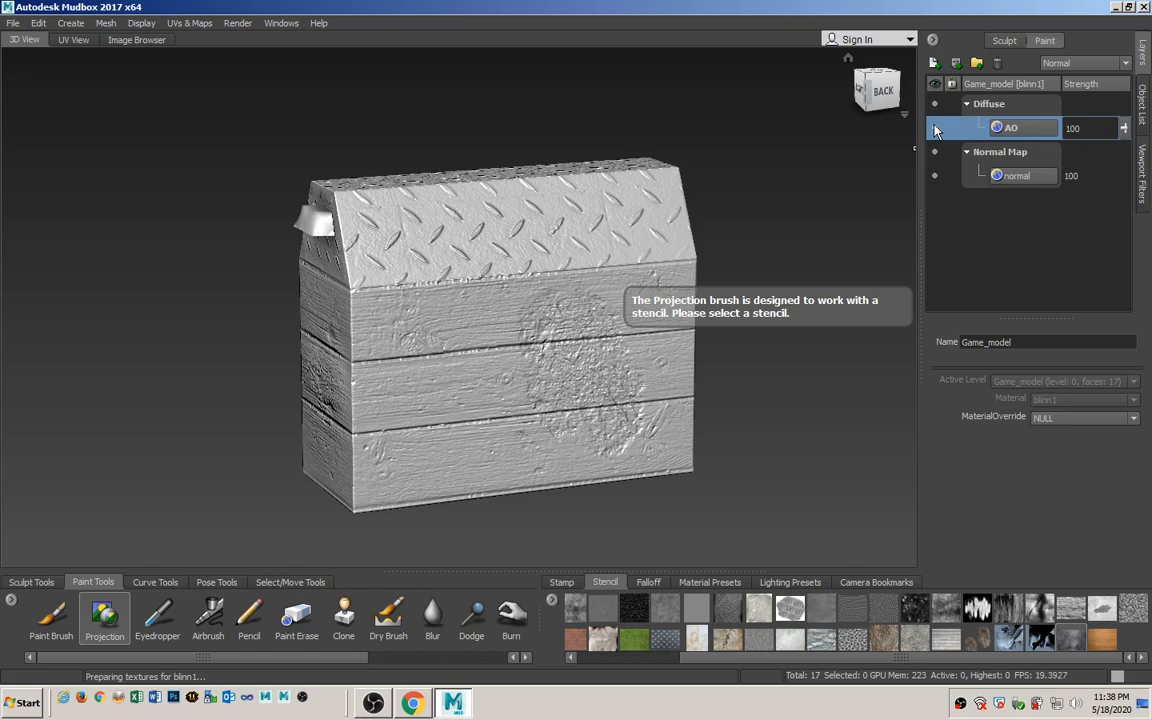
{"action": "left_click", "coordinate": [936, 130]}
{"action": "left_click", "coordinate": [936, 130]}
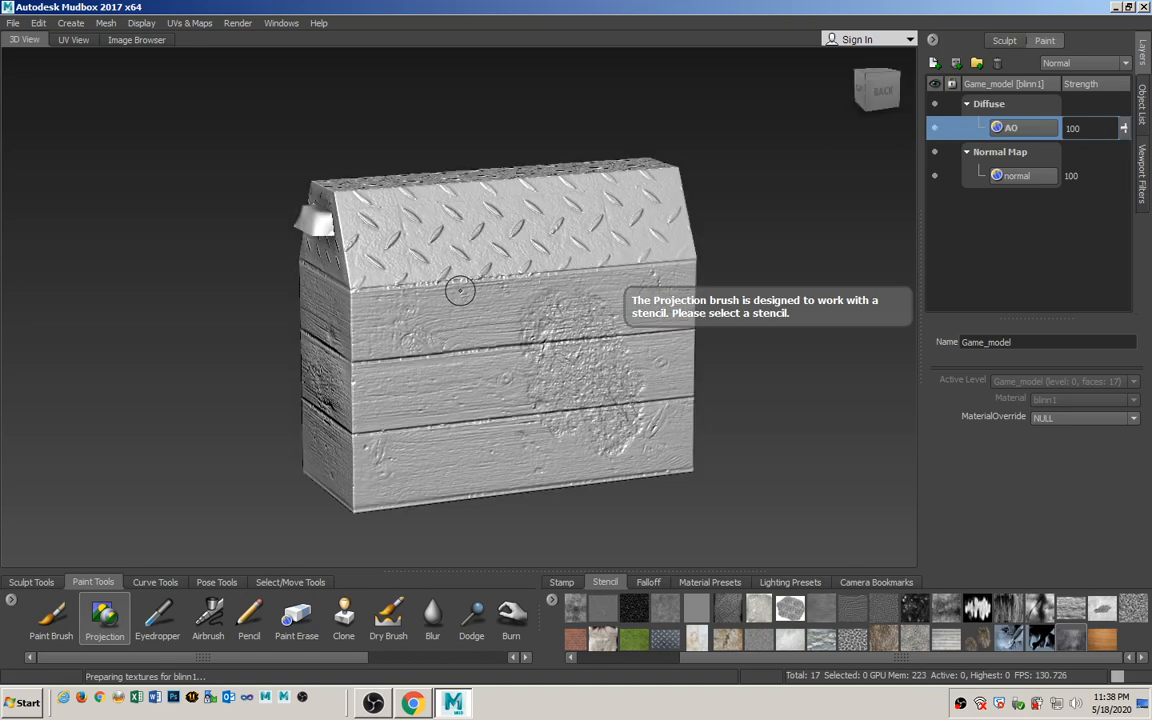
Compare Game_model close up with and without the AO layer, leaving the AO layer hidden.
{"action": "scroll", "coordinate": [570, 387], "scroll_direction": "up", "scroll_amount": 5}
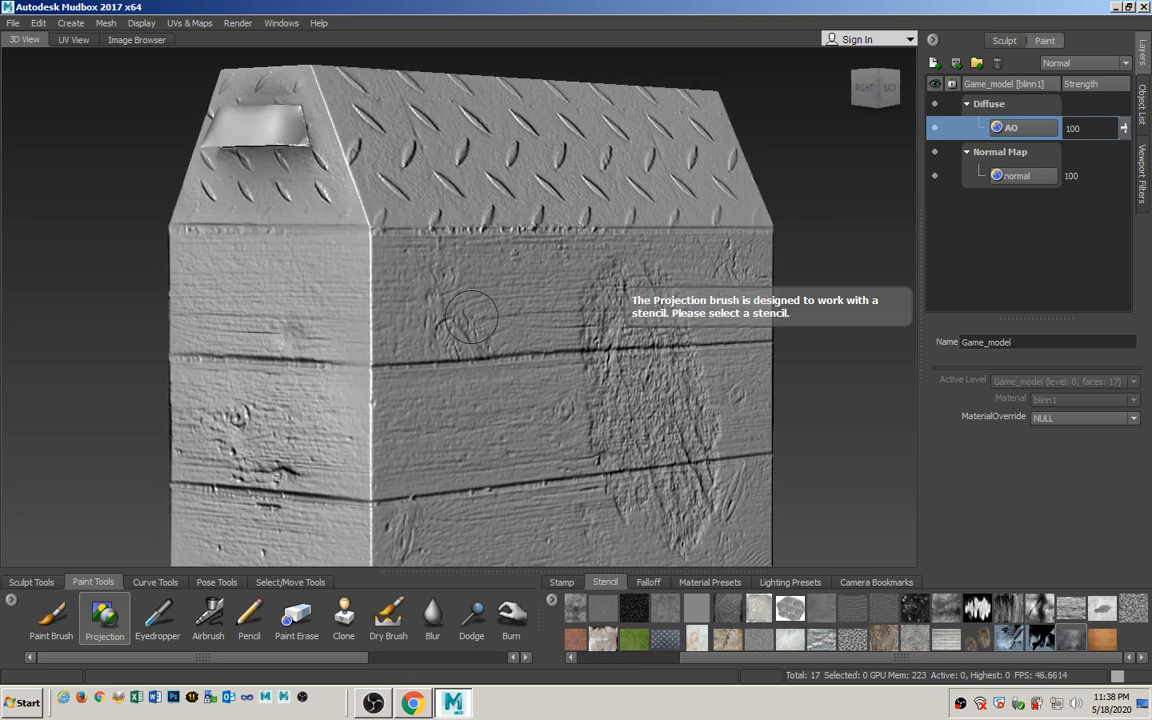
{"action": "left_click", "coordinate": [936, 130]}
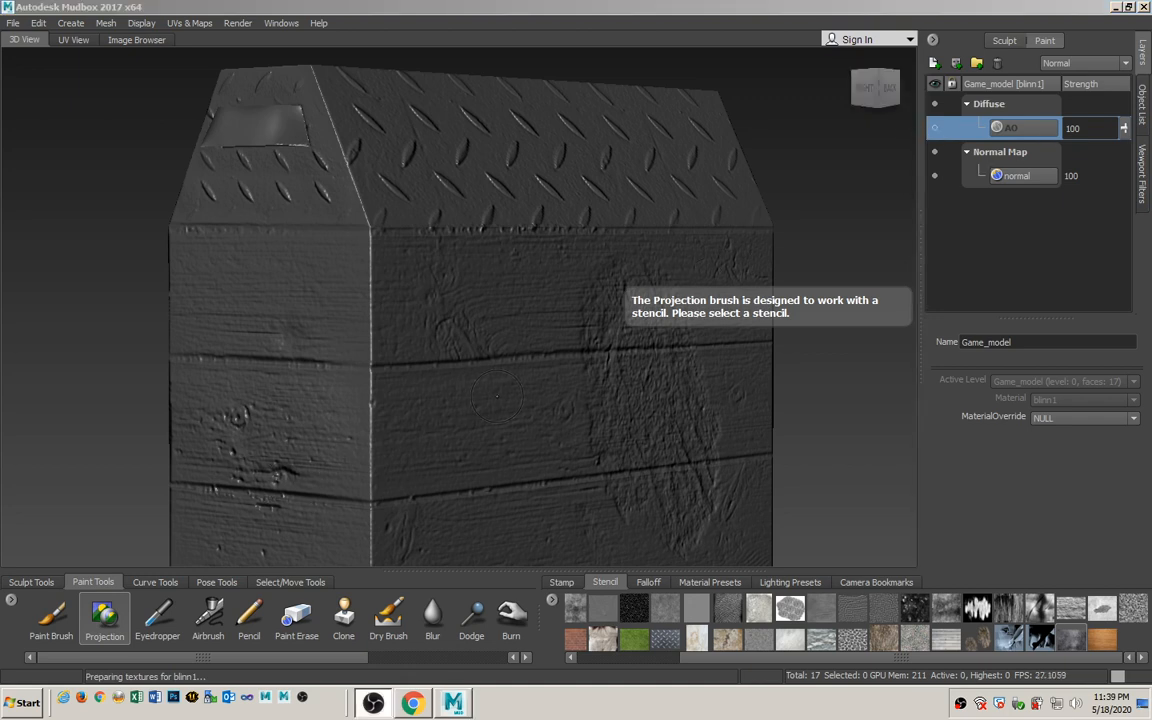
{"action": "left_click", "coordinate": [938, 128]}
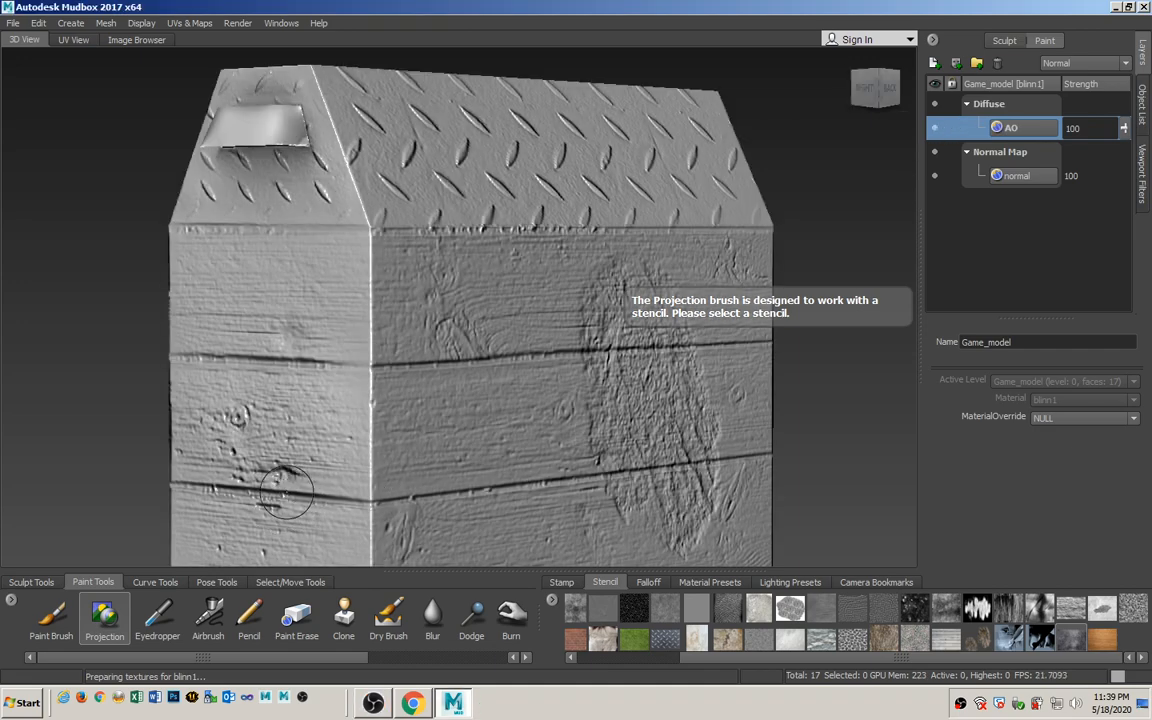
{"action": "left_click", "coordinate": [937, 129]}
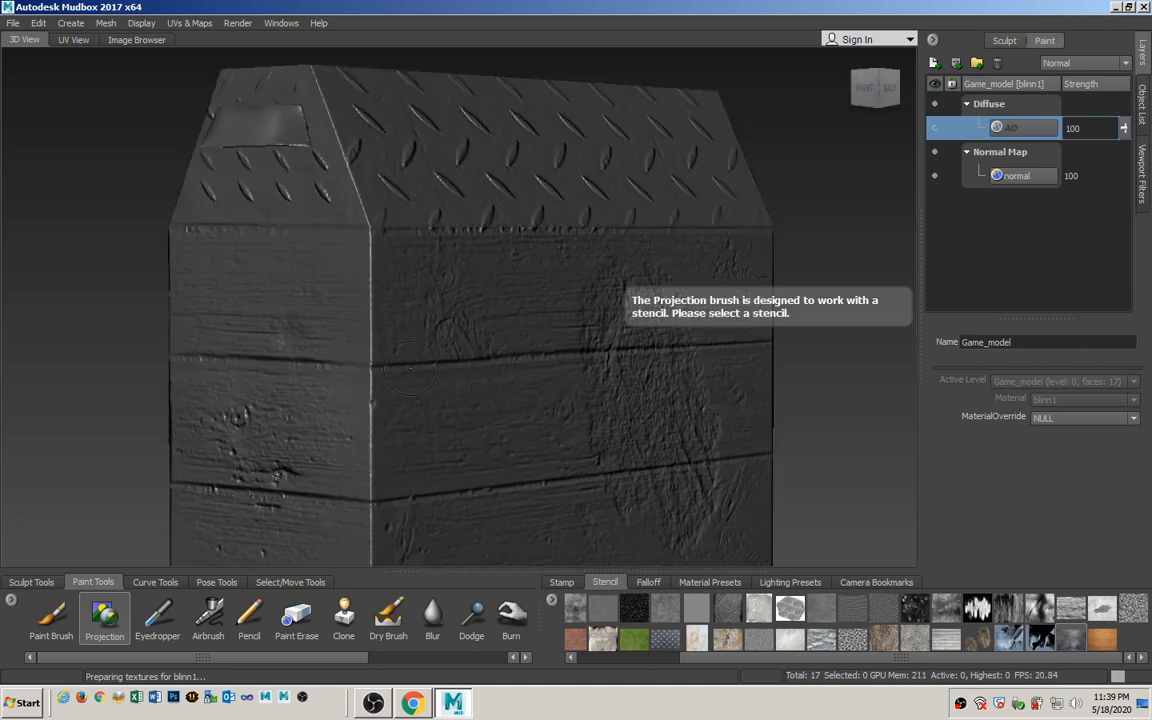
{"action": "left_click_drag", "start_coordinate": [528, 353], "coordinate": [530, 385], "text": "alt"}
{"action": "right_click_drag", "start_coordinate": [530, 385], "coordinate": [475, 383], "text": "alt"}
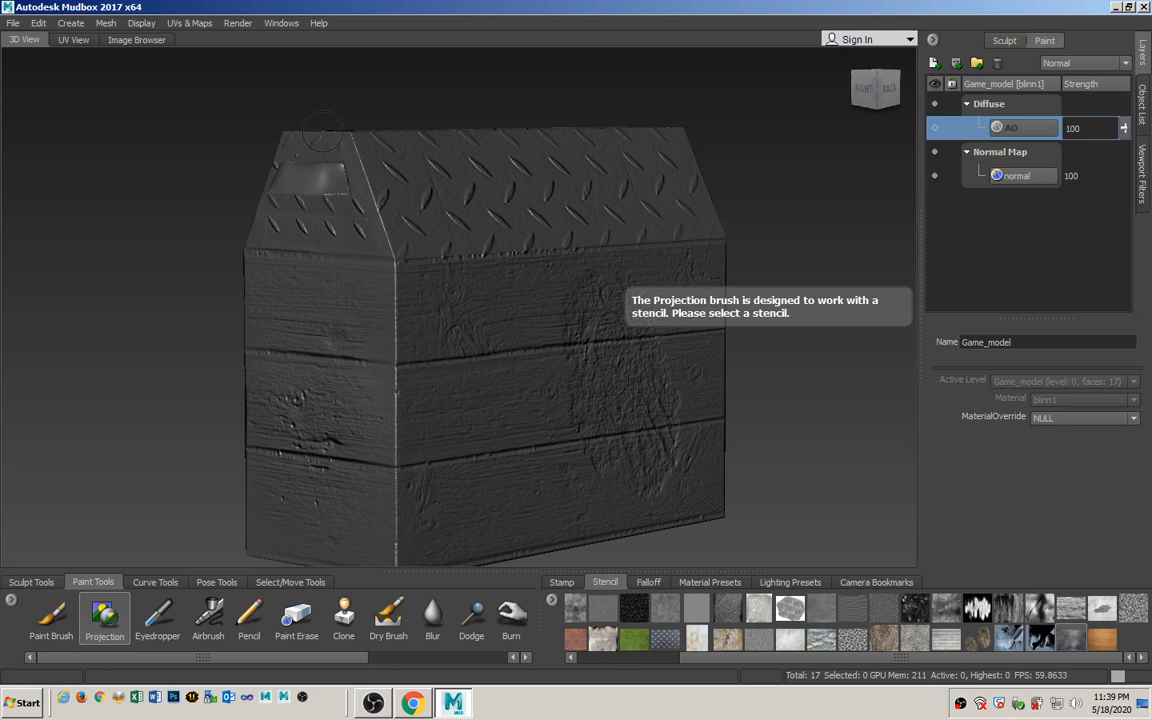
Make the High_Poly model visible again in the object list and view its painted surface.
{"action": "left_click", "coordinate": [1142, 103]}
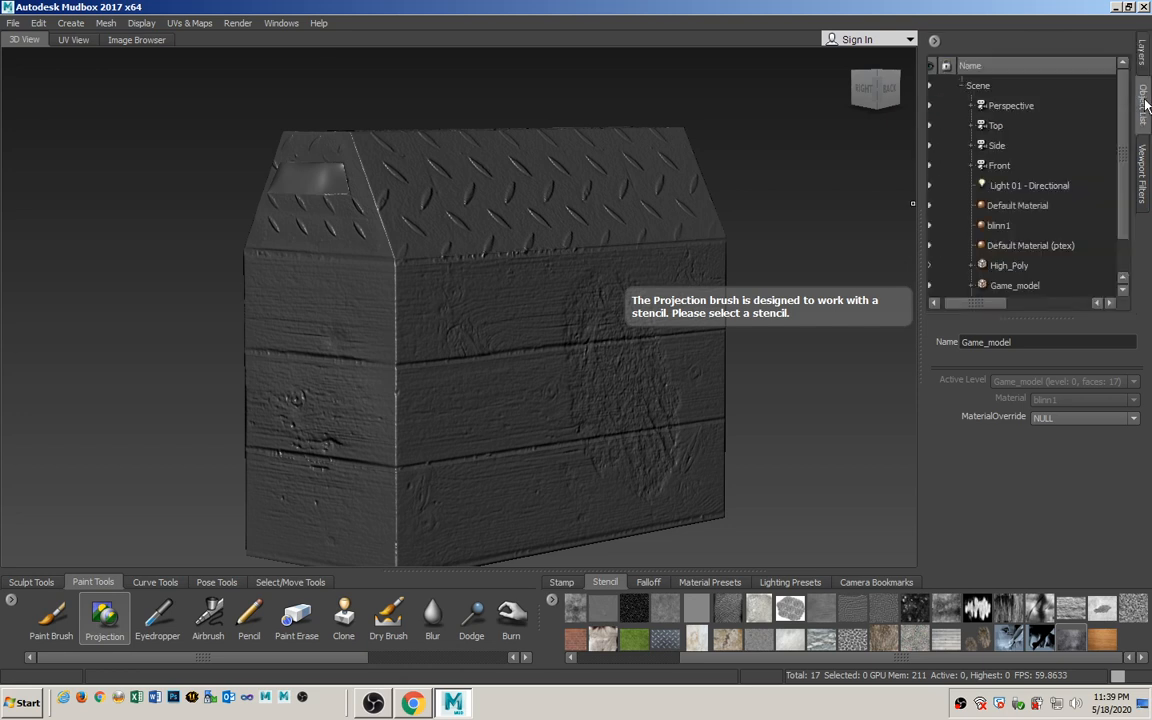
{"action": "left_click", "coordinate": [930, 266]}
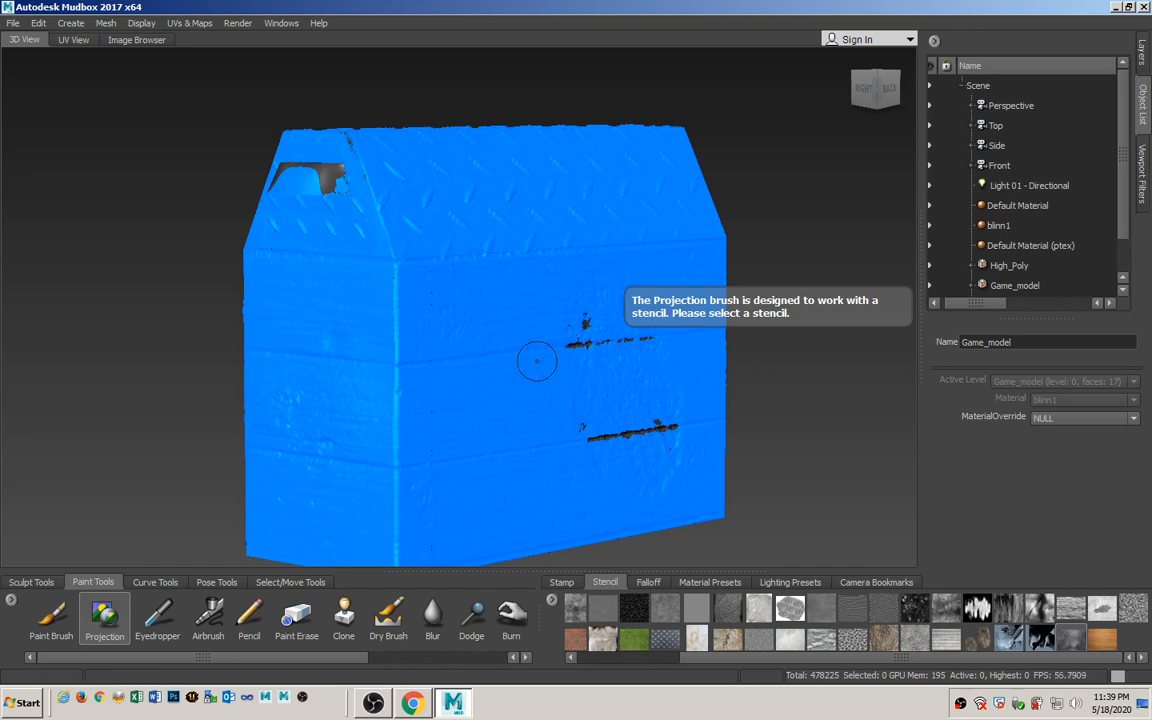
{"action": "left_click_drag", "start_coordinate": [537, 361], "coordinate": [432, 291], "text": "alt"}
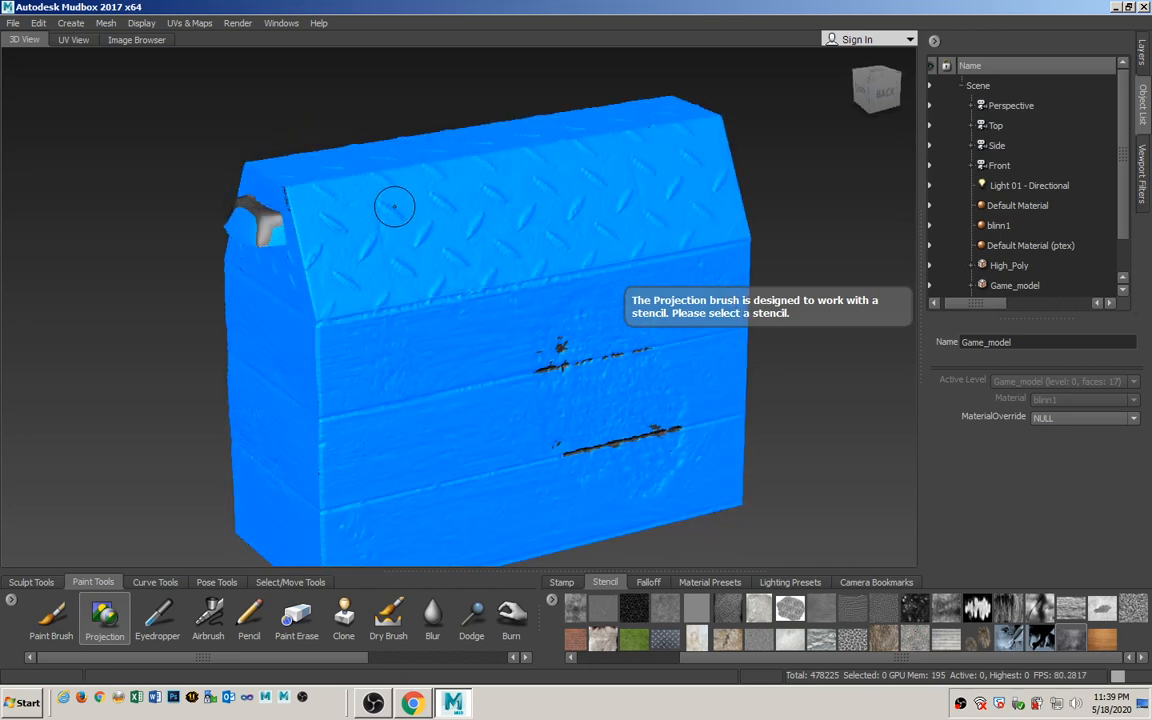
Start a new texture map extraction operation that generates Transfer Paint Layers.
{"action": "left_click", "coordinate": [196, 23]}
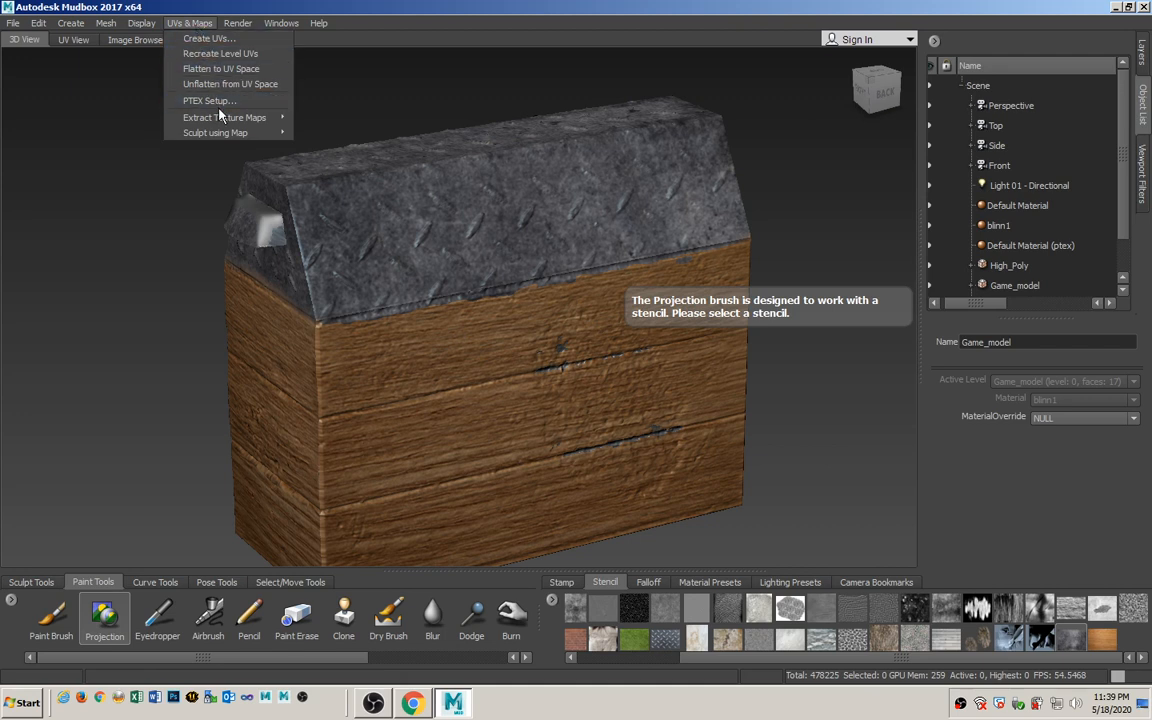
{"action": "mouse_move", "coordinate": [233, 118]}
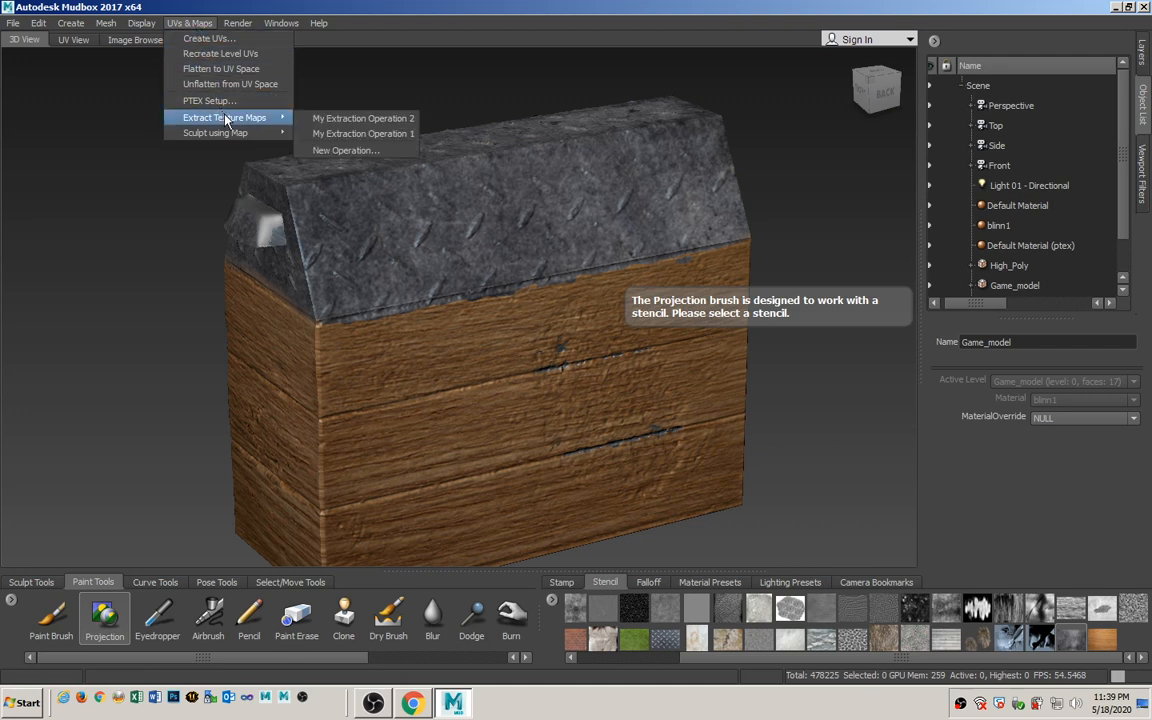
{"action": "left_click", "coordinate": [335, 150]}
{"action": "left_click", "coordinate": [527, 288]}
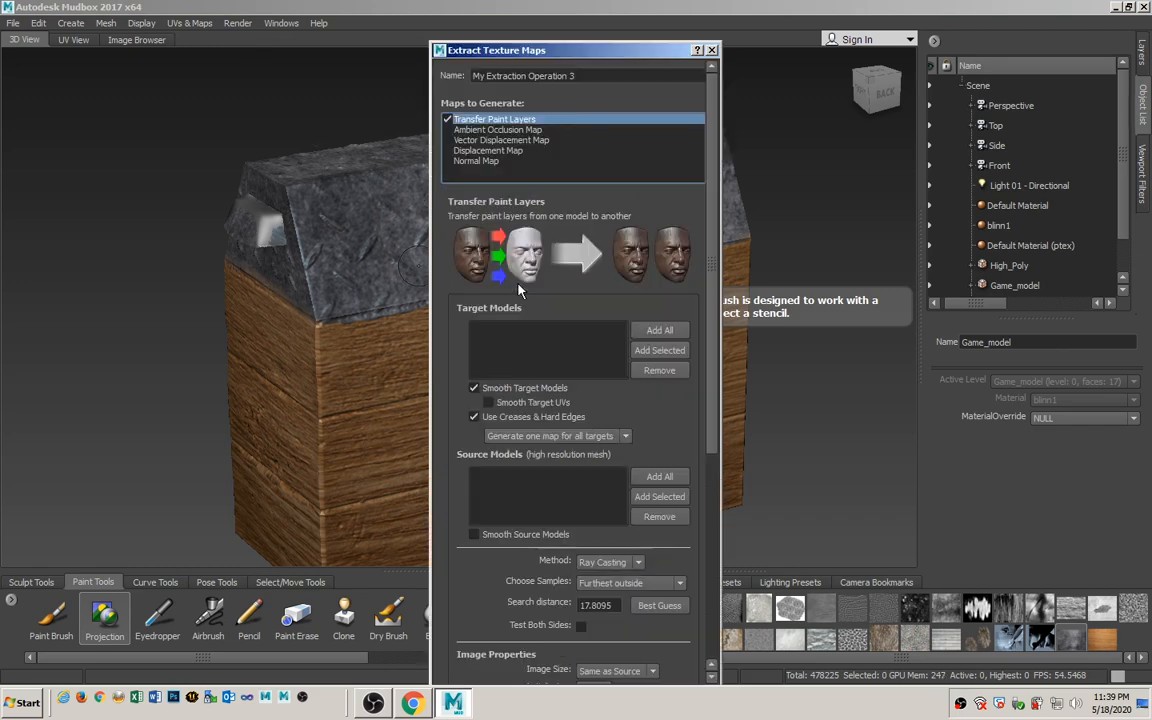
Add High_Poly as the paint layer transfer's source model and Game_model as its target model.
{"action": "left_click", "coordinate": [1005, 264]}
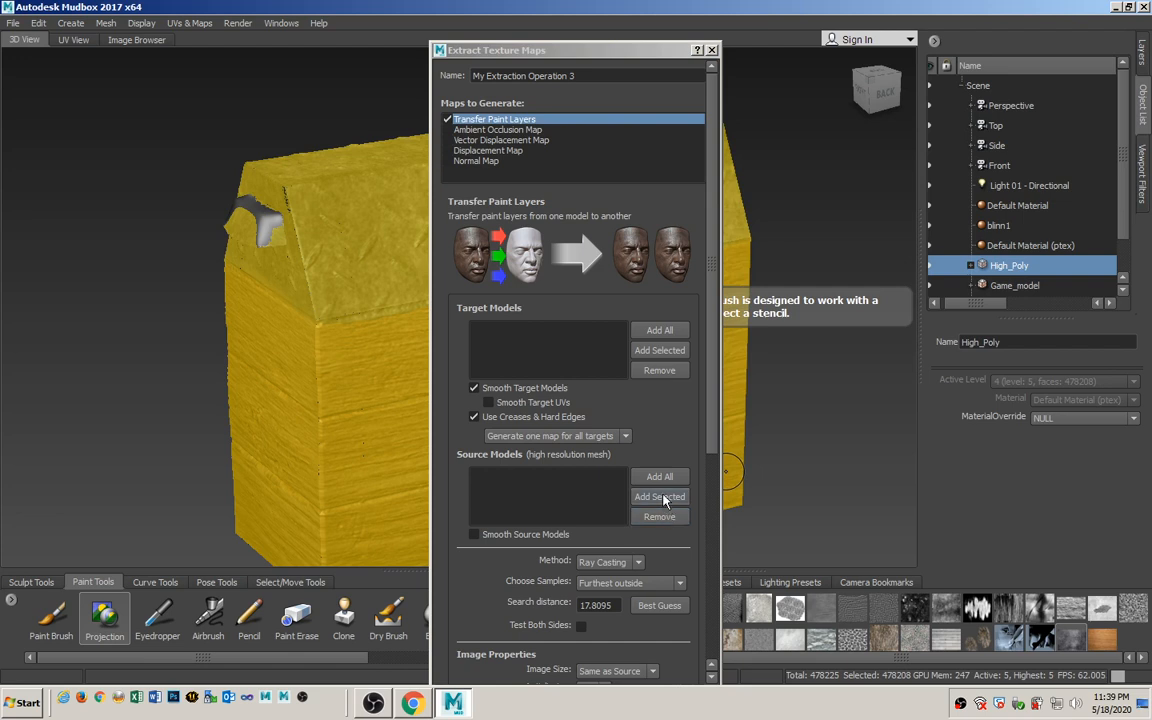
{"action": "left_click", "coordinate": [660, 496]}
{"action": "left_click", "coordinate": [1015, 286]}
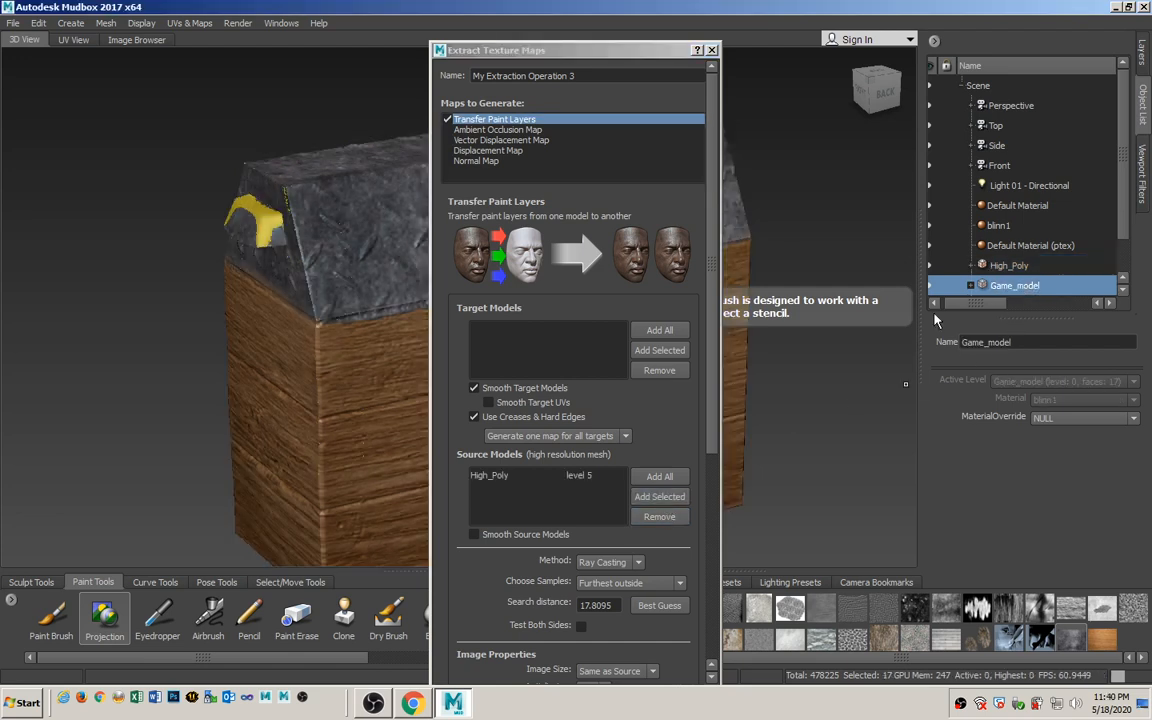
{"action": "left_click", "coordinate": [660, 350]}
Enable Smooth Source Models for the paint layer transfer and choose the samples closest to the lowres mesh.
{"action": "scroll", "coordinate": [672, 455], "scroll_direction": "down", "scroll_amount": 2}
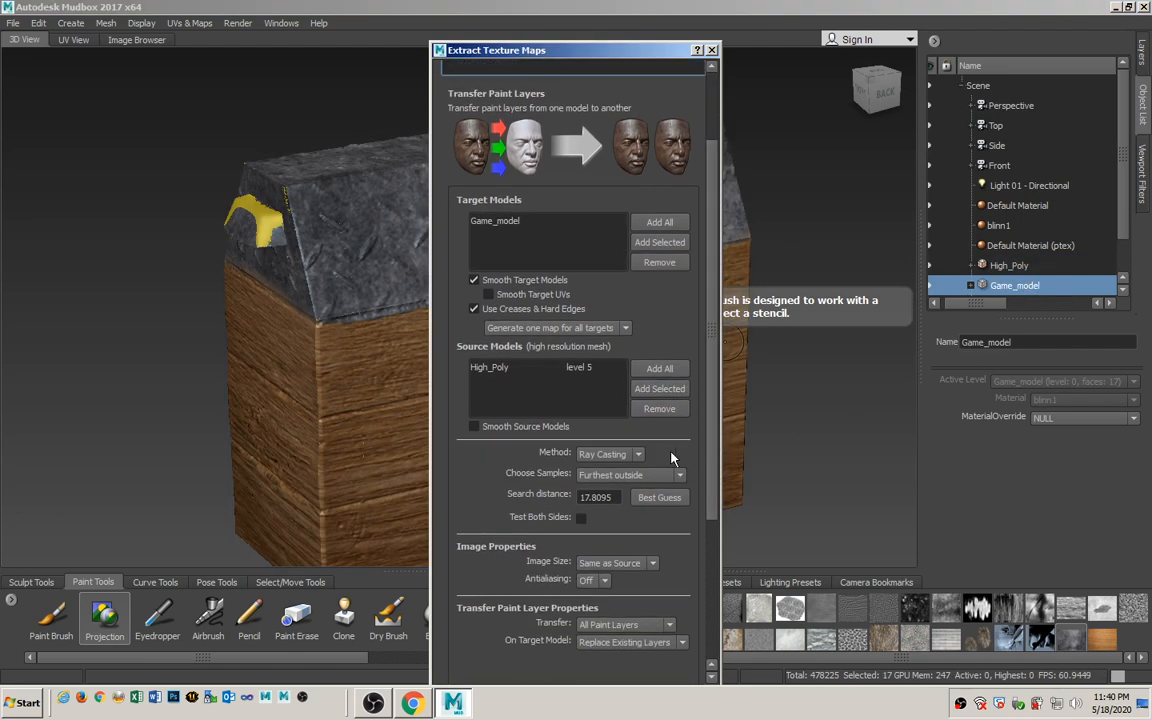
{"action": "left_click", "coordinate": [547, 430]}
{"action": "left_click_drag", "start_coordinate": [712, 447], "coordinate": [703, 520]}
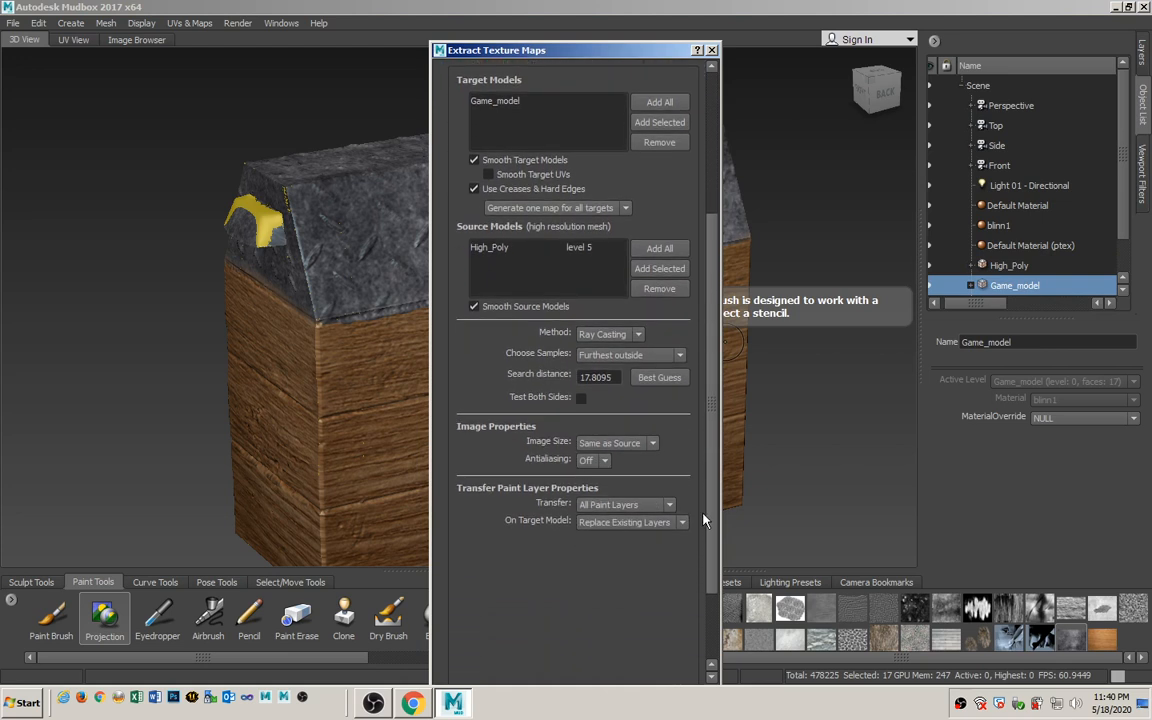
{"action": "left_click", "coordinate": [679, 356]}
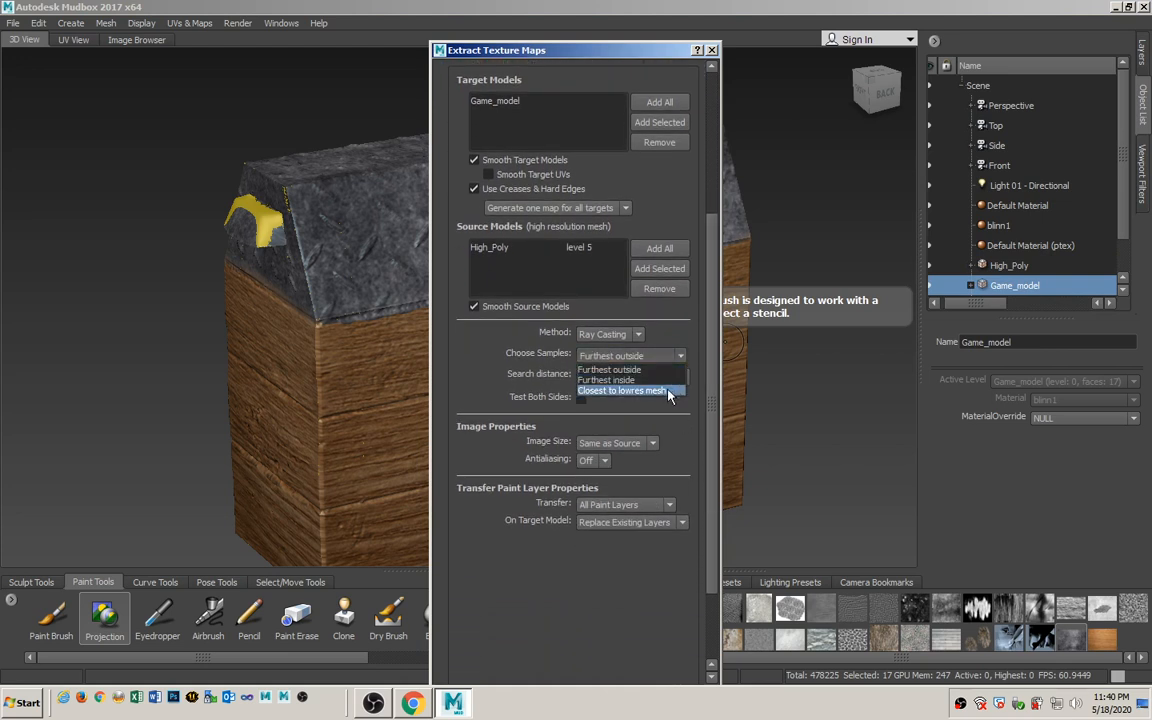
{"action": "left_click", "coordinate": [671, 391]}
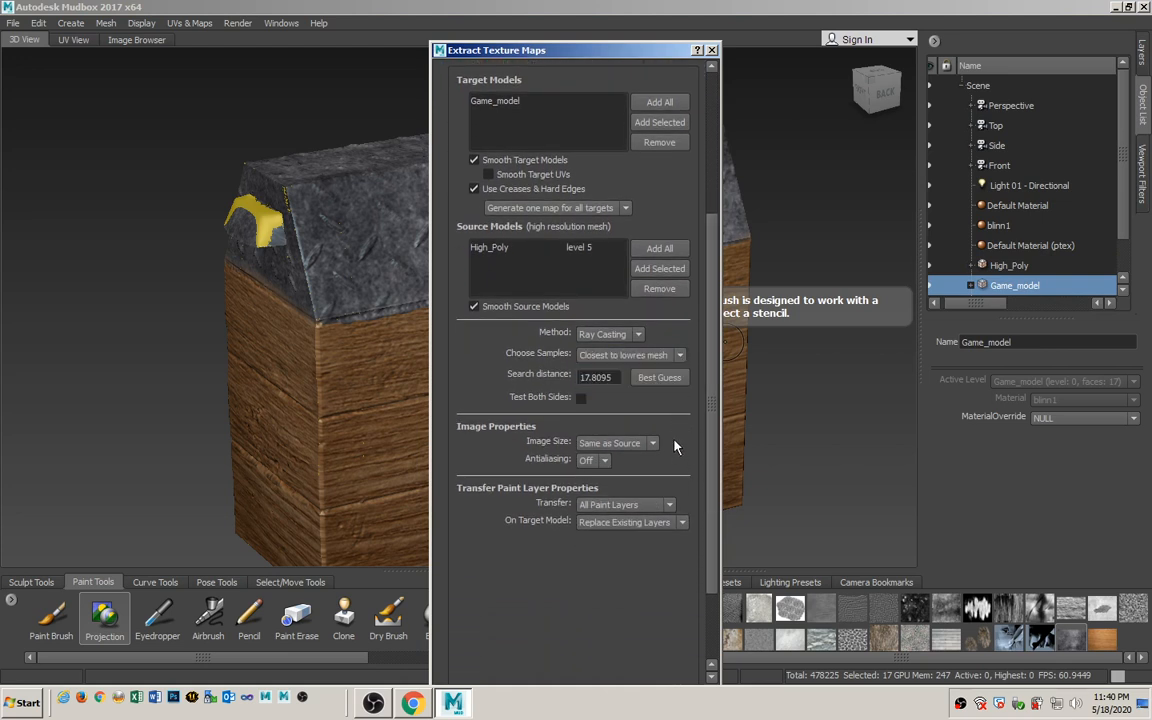
Set the paint layer transfer's antialiasing to 2X.
{"action": "left_click", "coordinate": [598, 462]}
{"action": "left_click", "coordinate": [592, 484]}
{"action": "scroll", "coordinate": [714, 463], "scroll_direction": "down", "scroll_amount": 2}
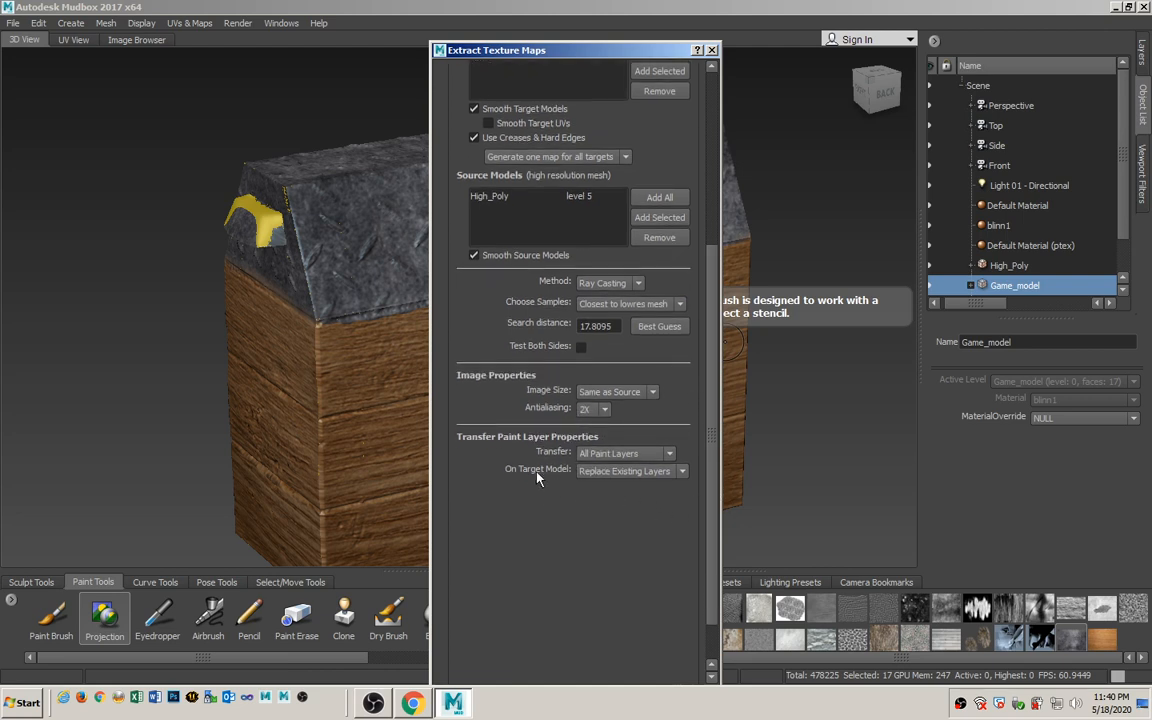
Set the paint layer transfer to Add to Existing Layers on the target model and run the extraction.
{"action": "left_click", "coordinate": [632, 477]}
{"action": "left_click", "coordinate": [646, 498]}
{"action": "scroll", "coordinate": [638, 380], "scroll_direction": "down", "scroll_amount": 2}
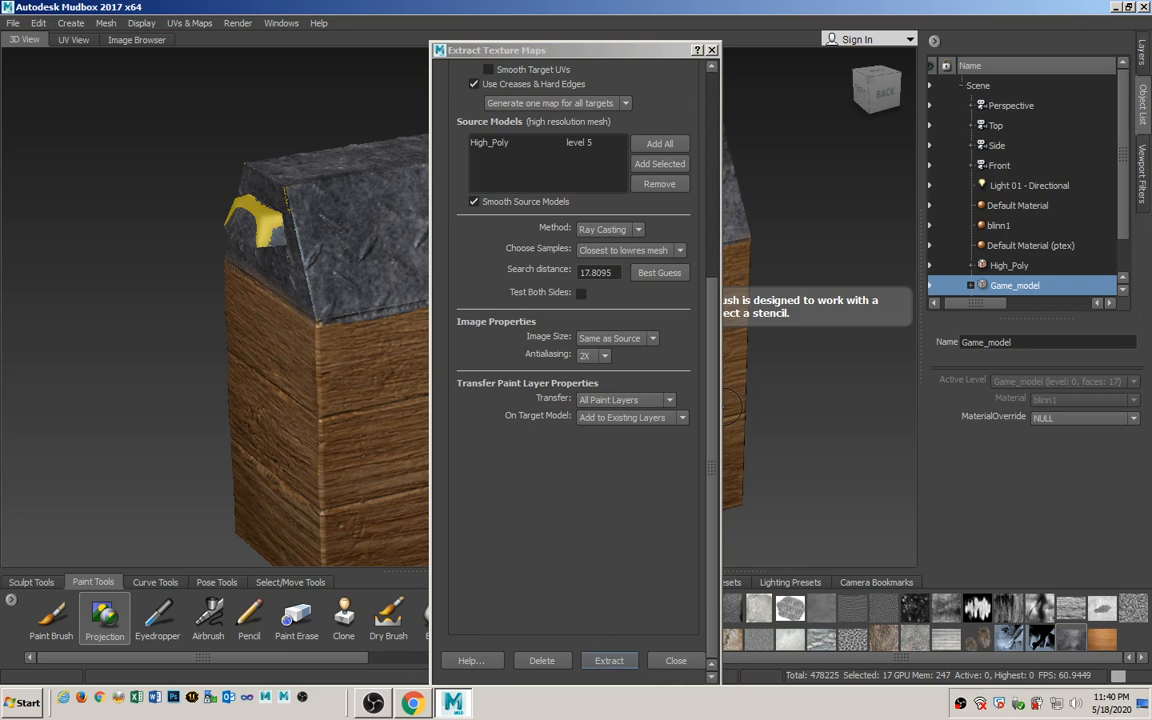
{"action": "left_click", "coordinate": [609, 661]}
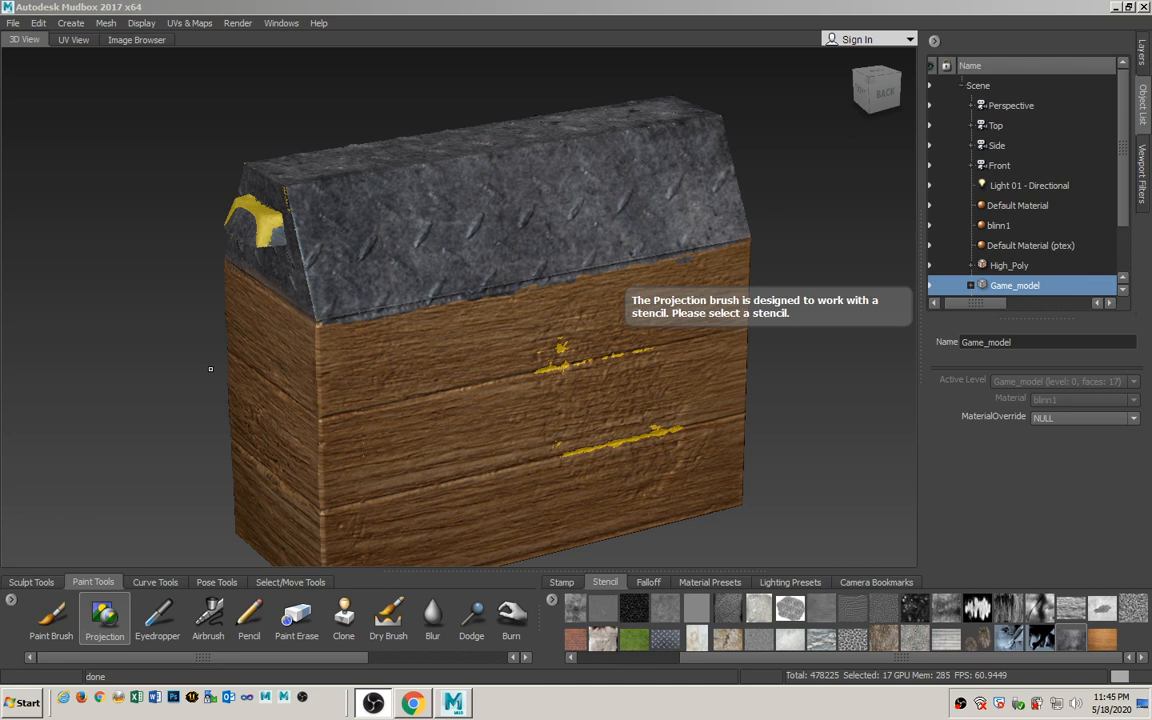
Hide the High_Poly model in the scene.
{"action": "scroll", "coordinate": [1128, 249], "scroll_direction": "down", "scroll_amount": 1}
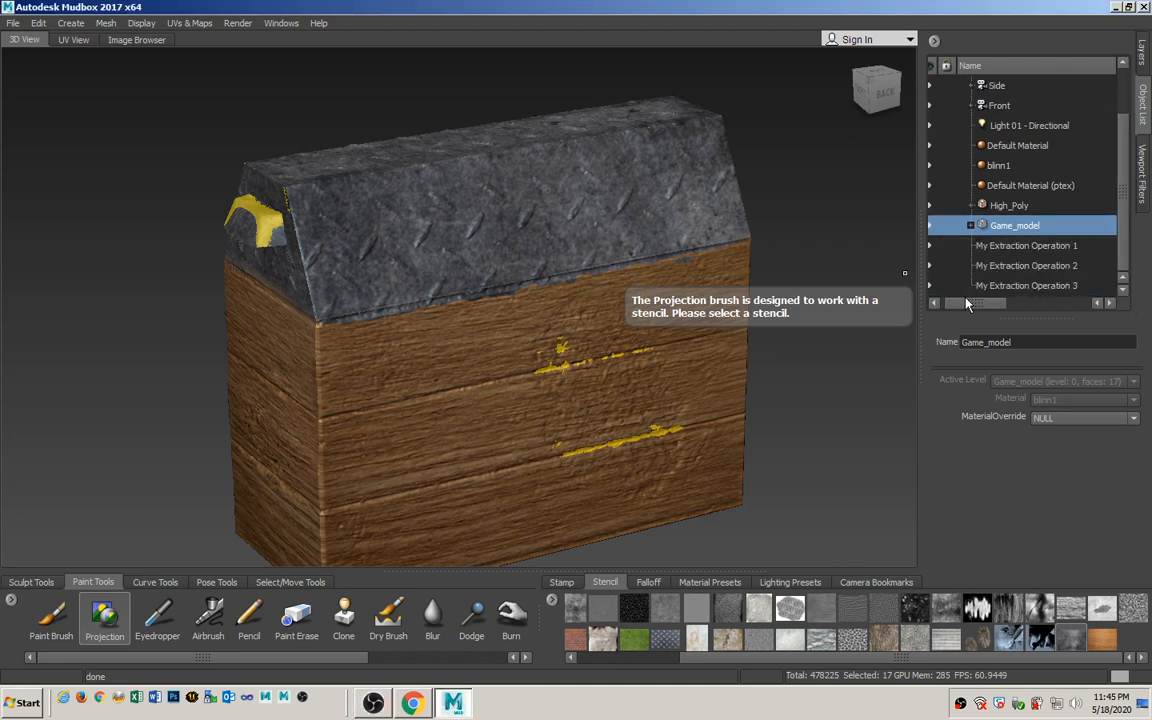
{"action": "left_click_drag", "start_coordinate": [965, 303], "coordinate": [960, 303]}
{"action": "left_click", "coordinate": [937, 205]}
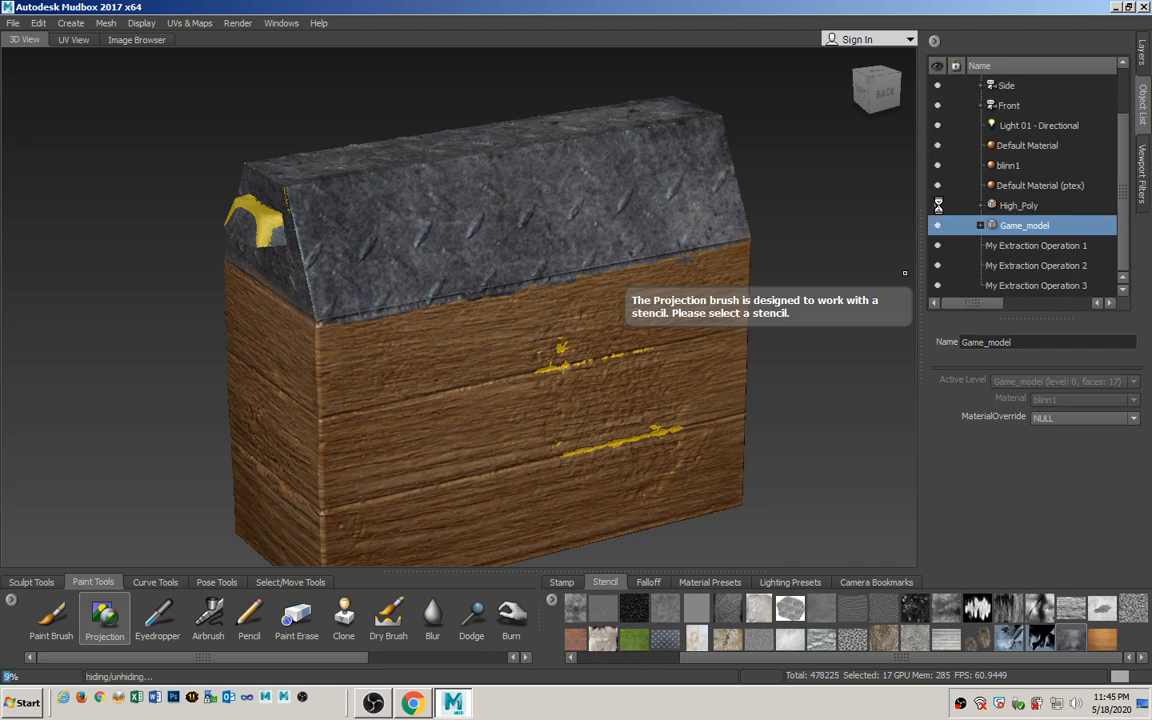
Try to display Game_model's paint layers while it is still selected from before.
{"action": "left_click", "coordinate": [1143, 60]}
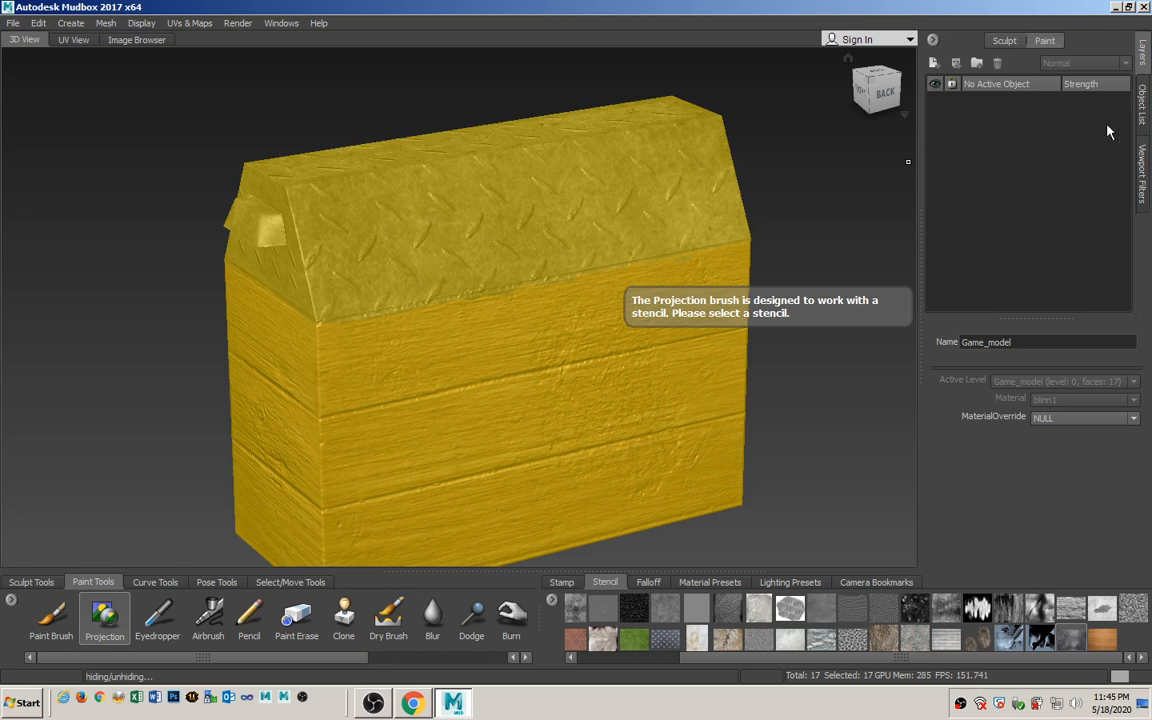
{"action": "left_click", "coordinate": [1146, 98]}
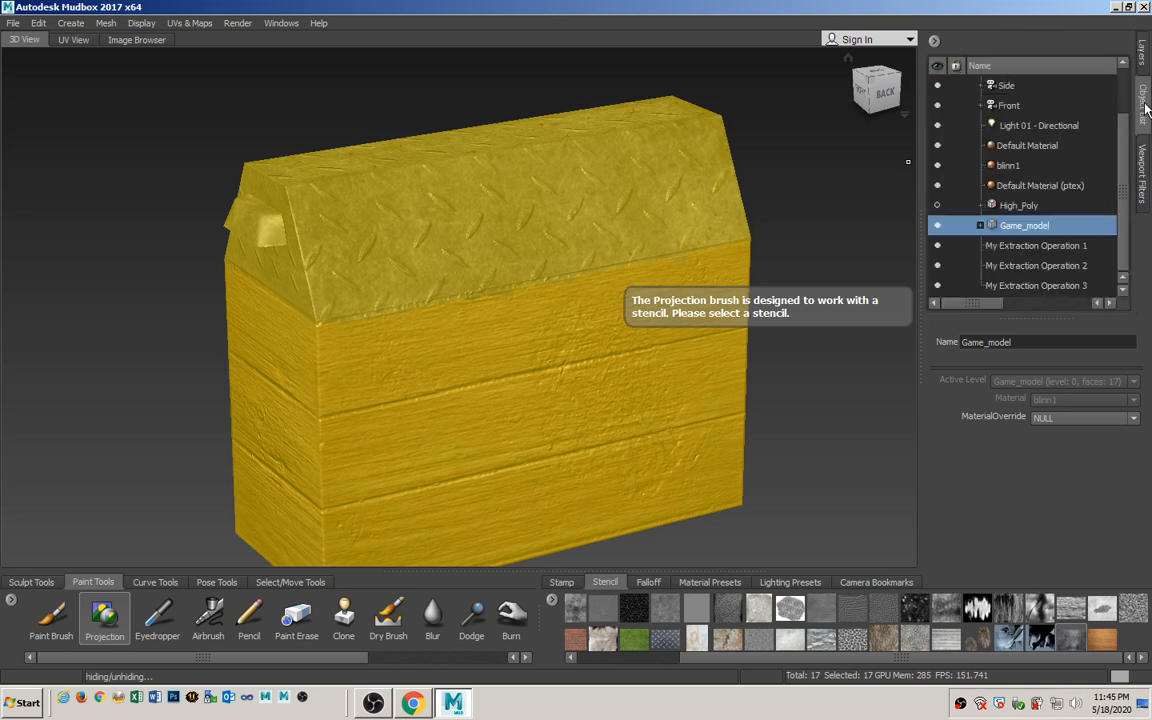
{"action": "left_click", "coordinate": [1028, 226]}
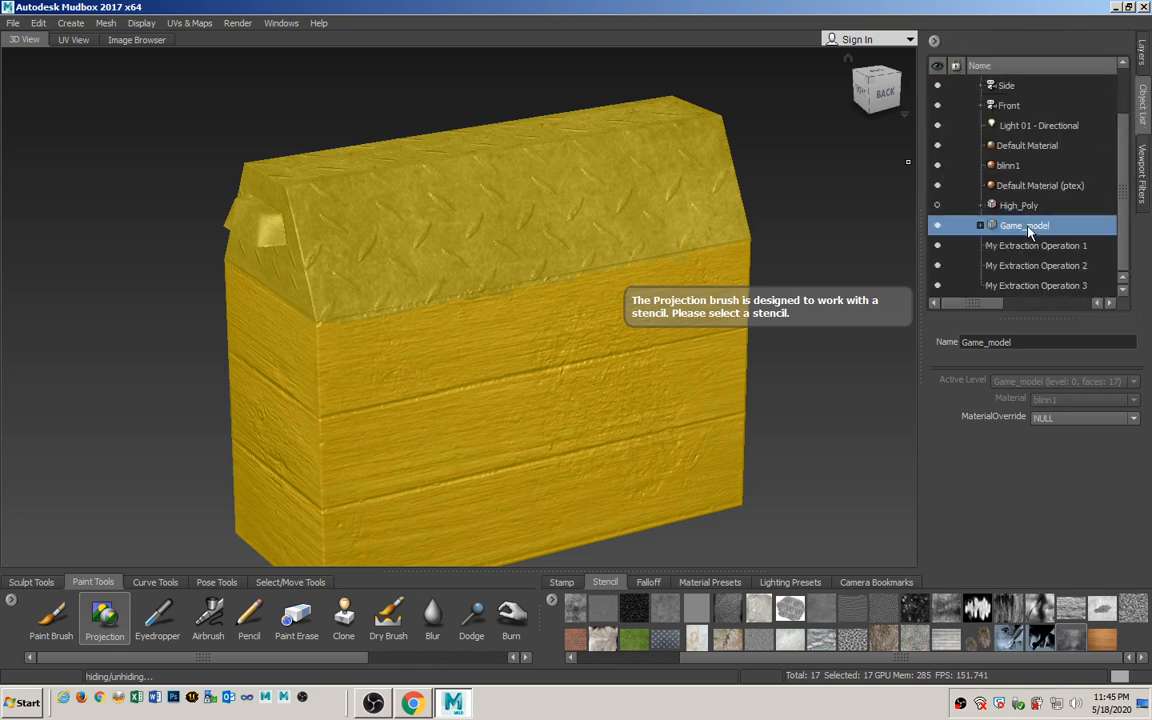
{"action": "left_click", "coordinate": [1145, 68]}
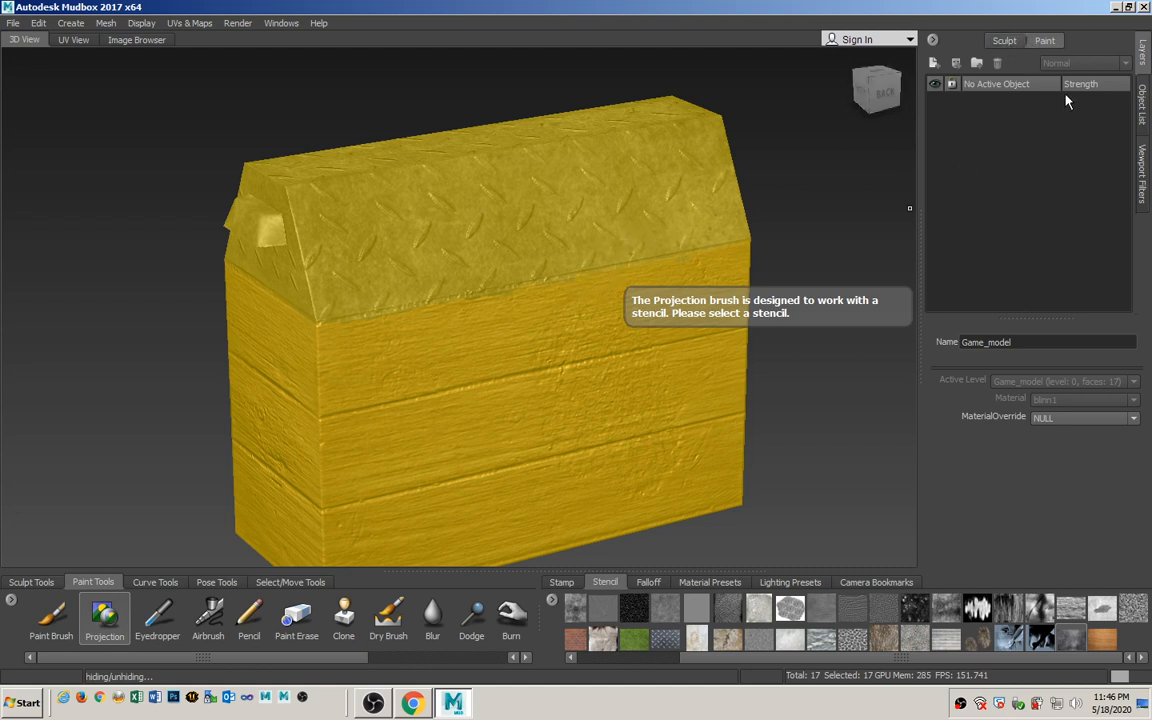
{"action": "left_click", "coordinate": [1140, 100]}
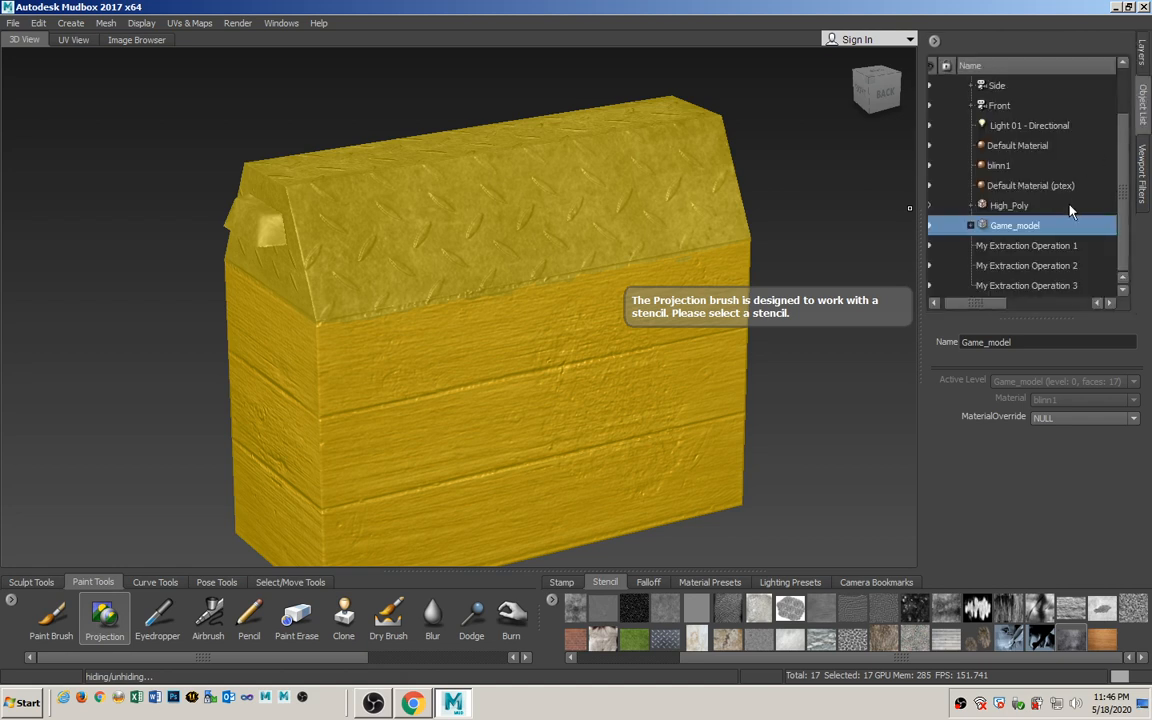
{"action": "left_click_drag", "start_coordinate": [989, 304], "coordinate": [980, 310]}
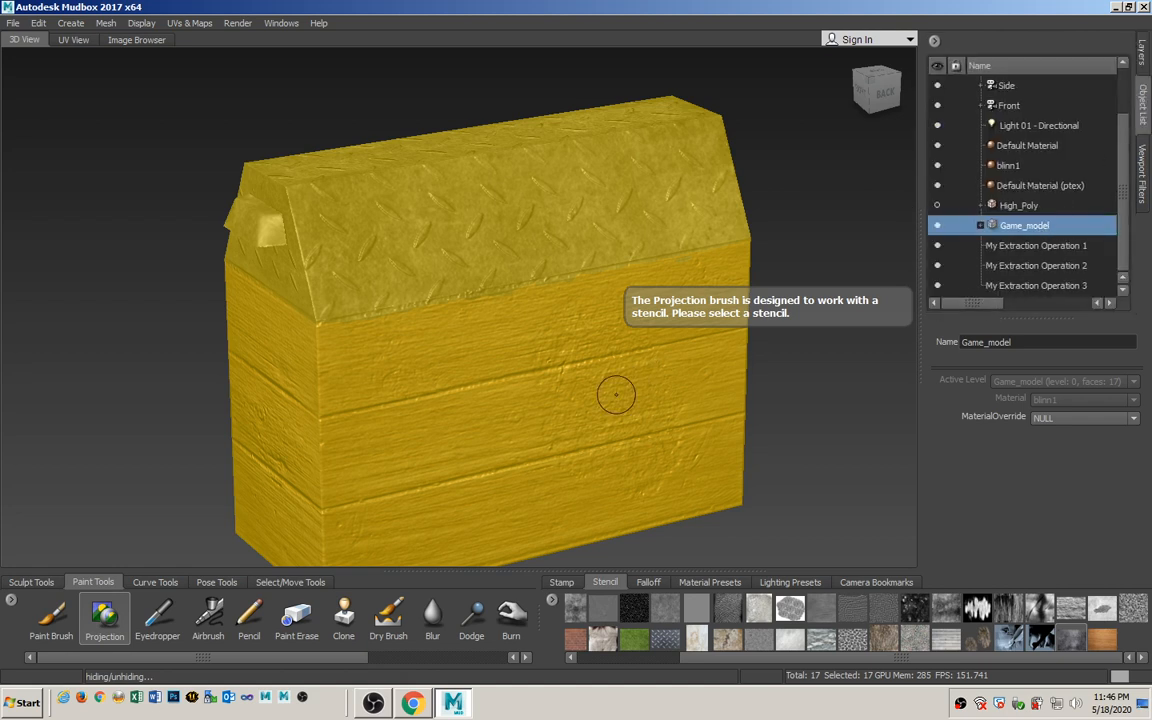
Clear the selection, reselect Game_model, and display its paint layers with the Normal Map group expanded.
{"action": "left_click_drag", "start_coordinate": [597, 381], "coordinate": [593, 363], "text": "alt"}
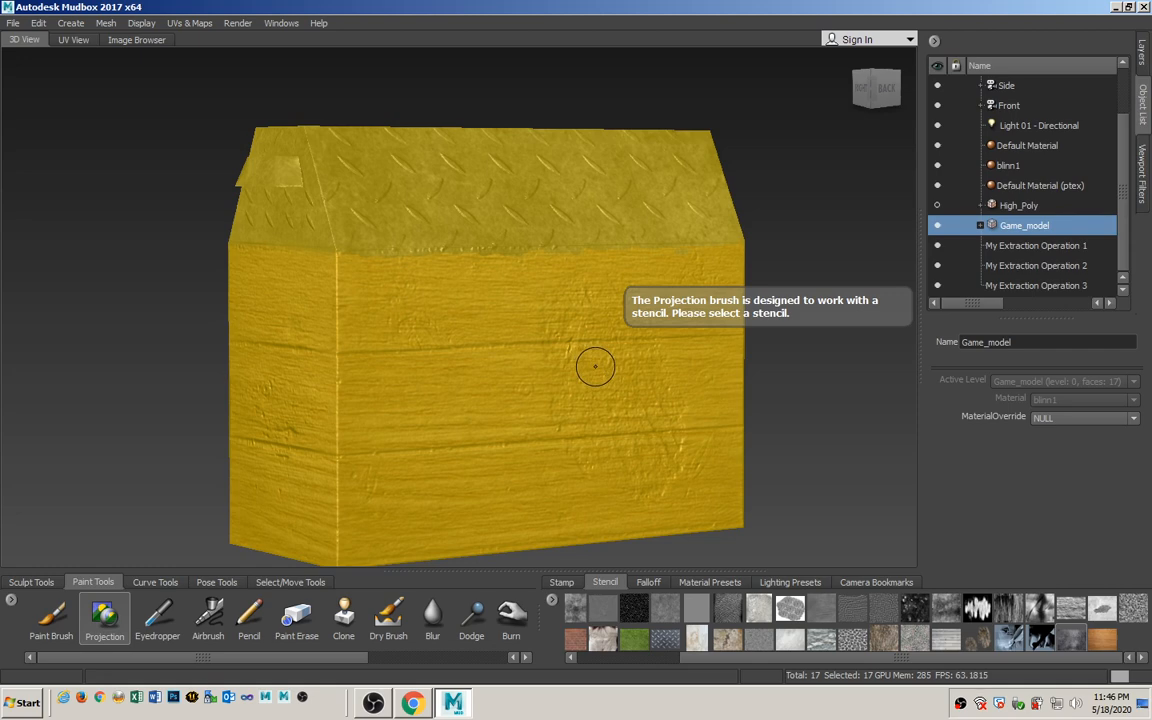
{"action": "key", "text": "d"}
{"action": "left_click_drag", "start_coordinate": [498, 352], "coordinate": [514, 362], "text": "alt"}
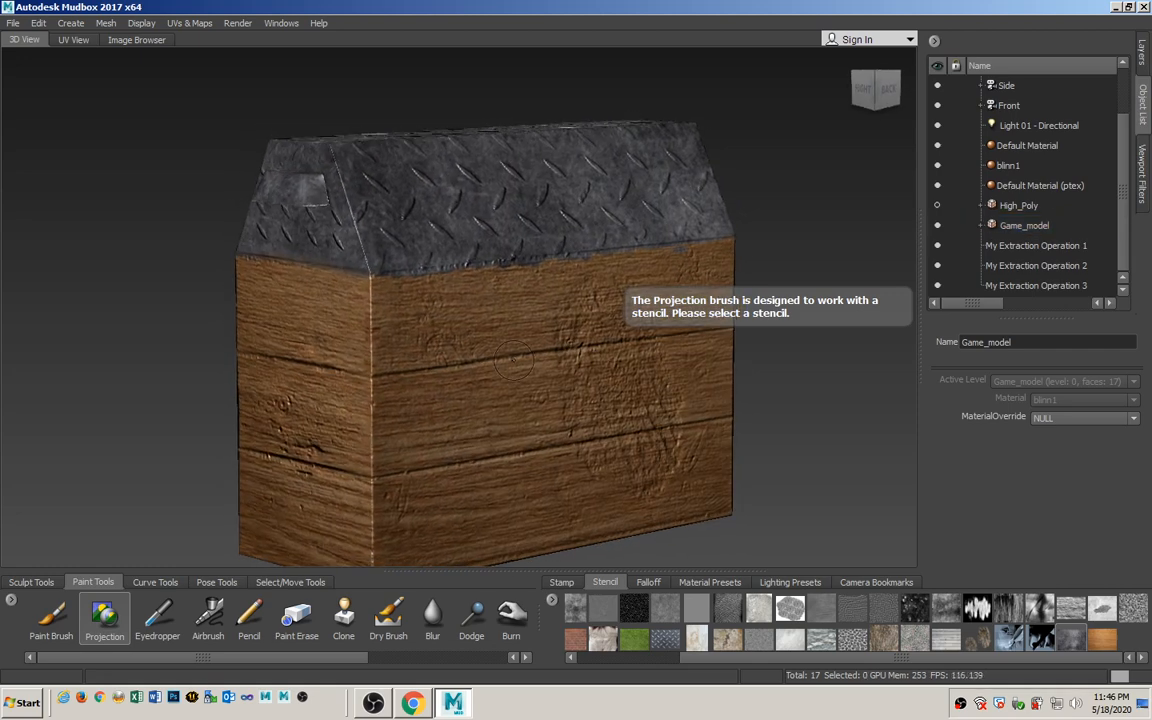
{"action": "left_click_drag", "start_coordinate": [514, 362], "coordinate": [527, 388], "text": "alt"}
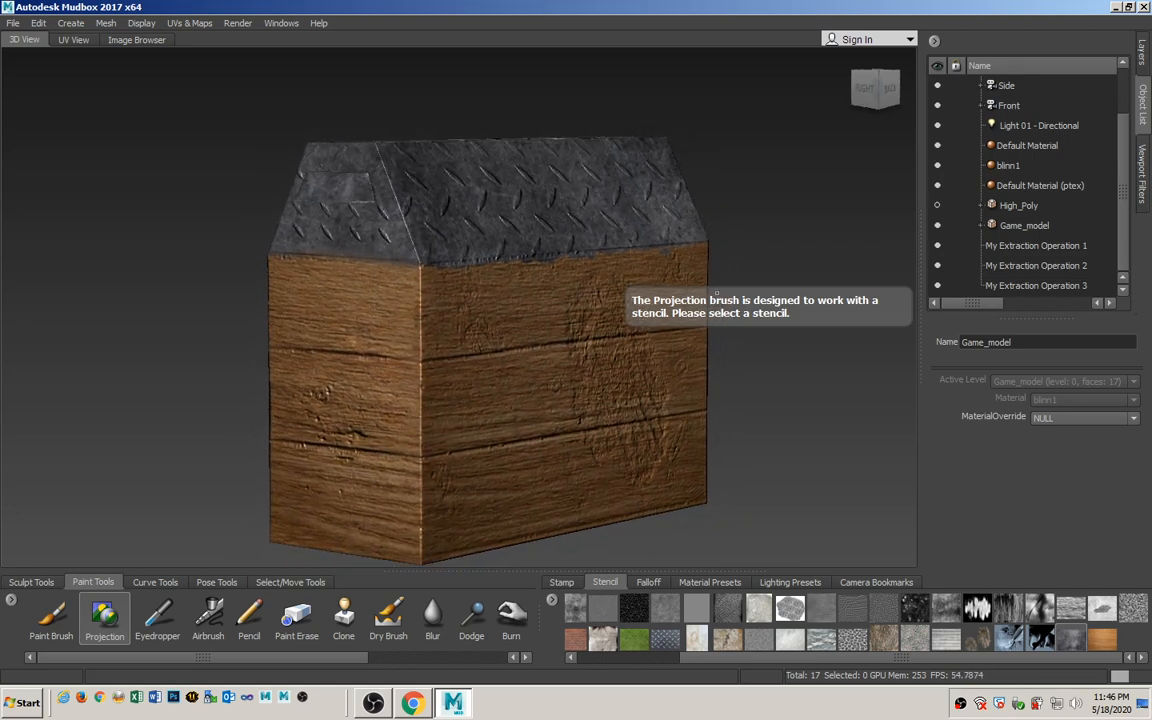
{"action": "left_click", "coordinate": [1047, 228]}
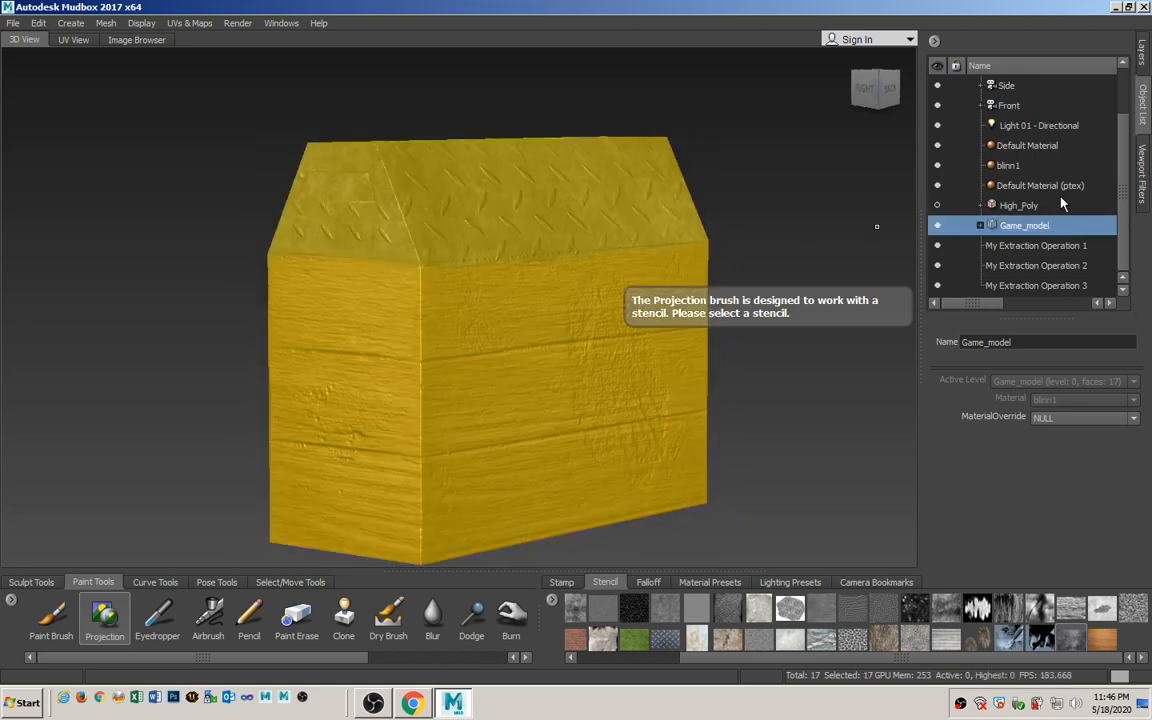
{"action": "left_click", "coordinate": [1145, 60]}
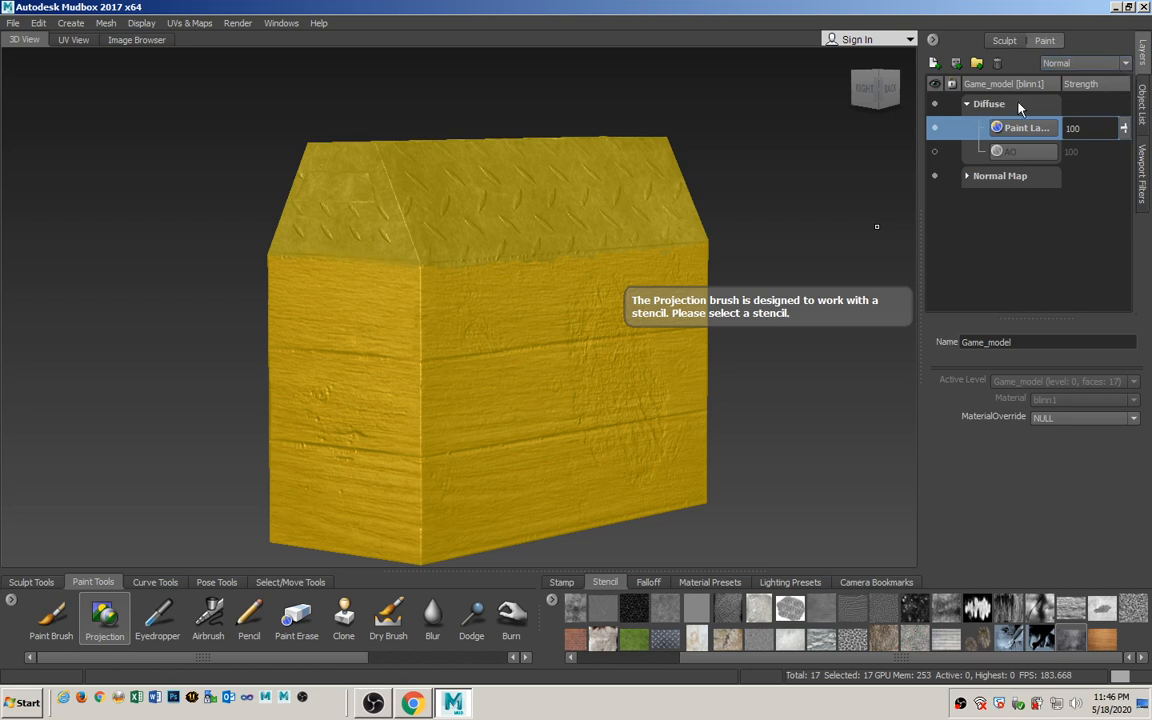
{"action": "left_click", "coordinate": [967, 176]}
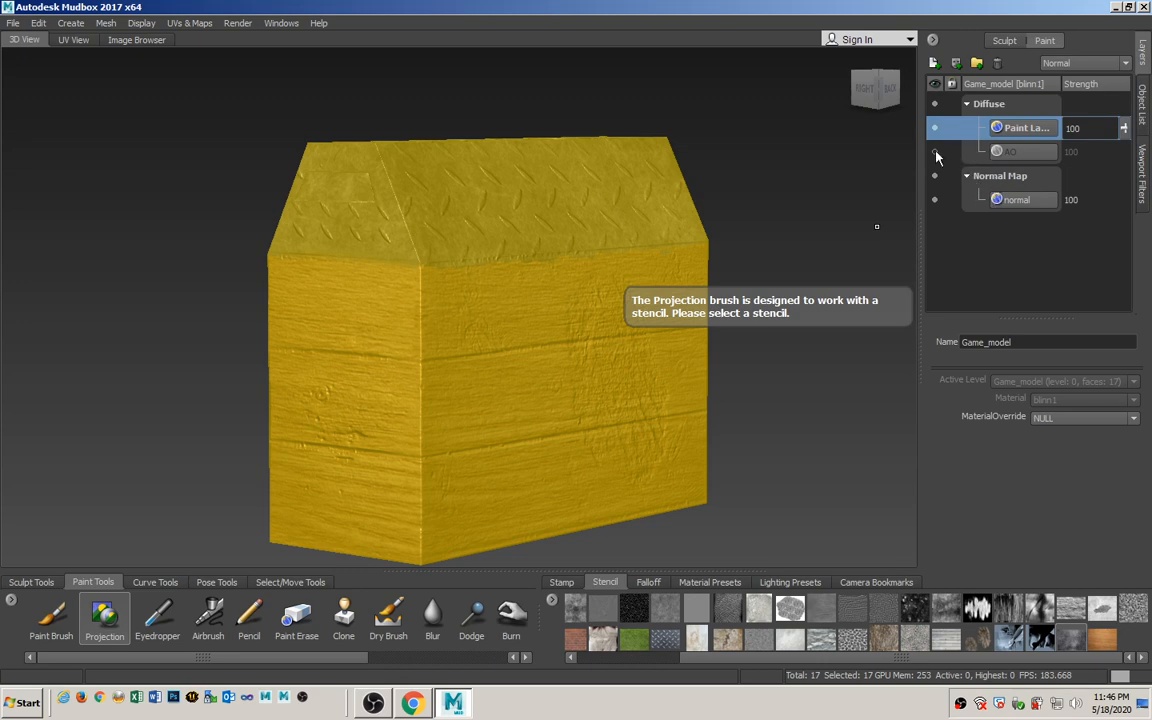
Make Game_model's AO layer visible and deselect the model to see its textures.
{"action": "left_click", "coordinate": [935, 152]}
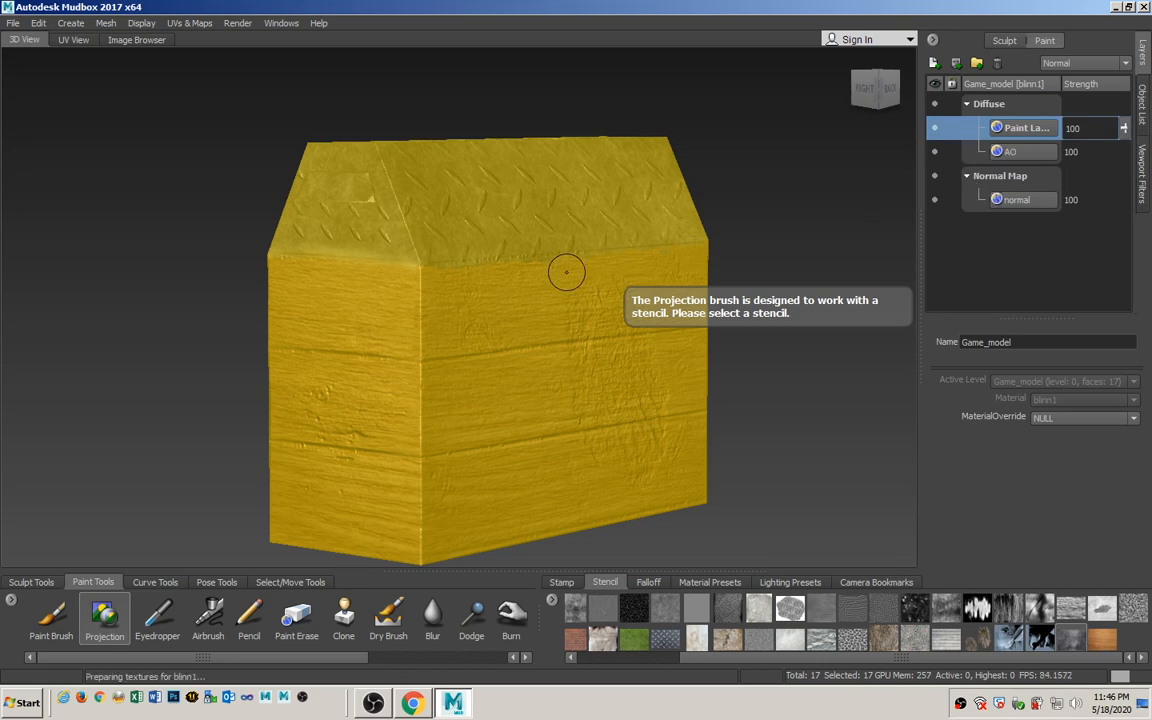
{"action": "key", "text": "d"}
{"action": "left_click_drag", "start_coordinate": [564, 267], "coordinate": [588, 269], "text": "alt"}
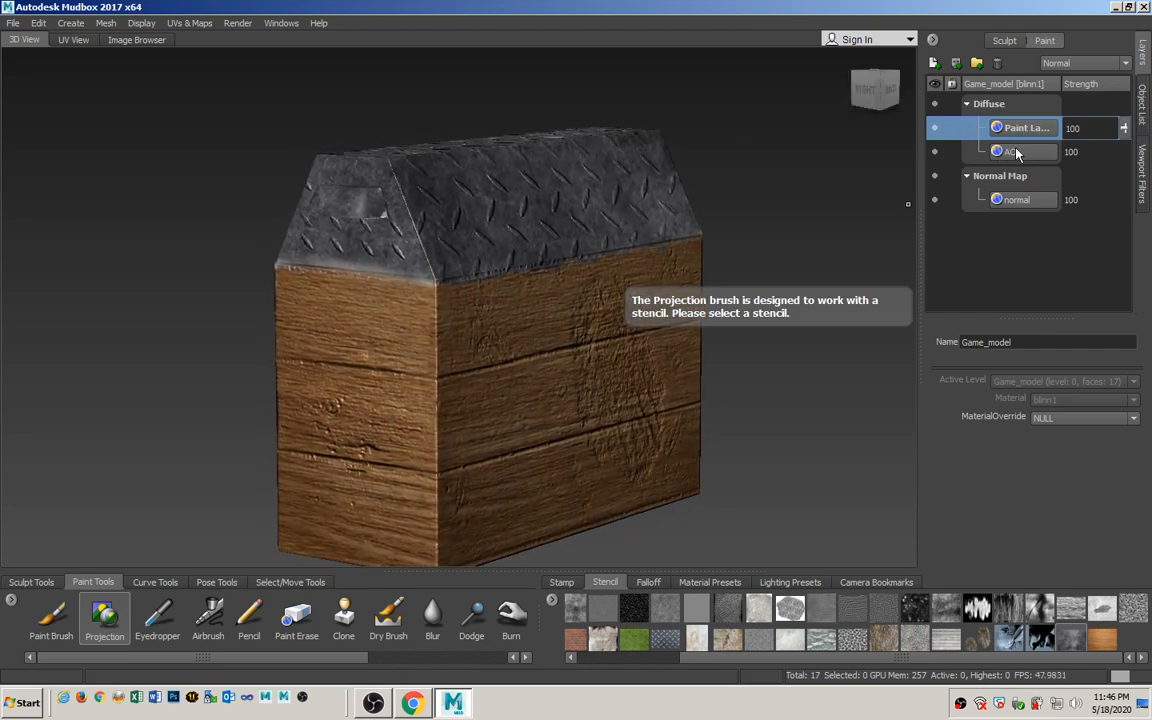
Move the AO layer above the transferred paint layer in the Diffuse channel.
{"action": "left_click", "coordinate": [1027, 153]}
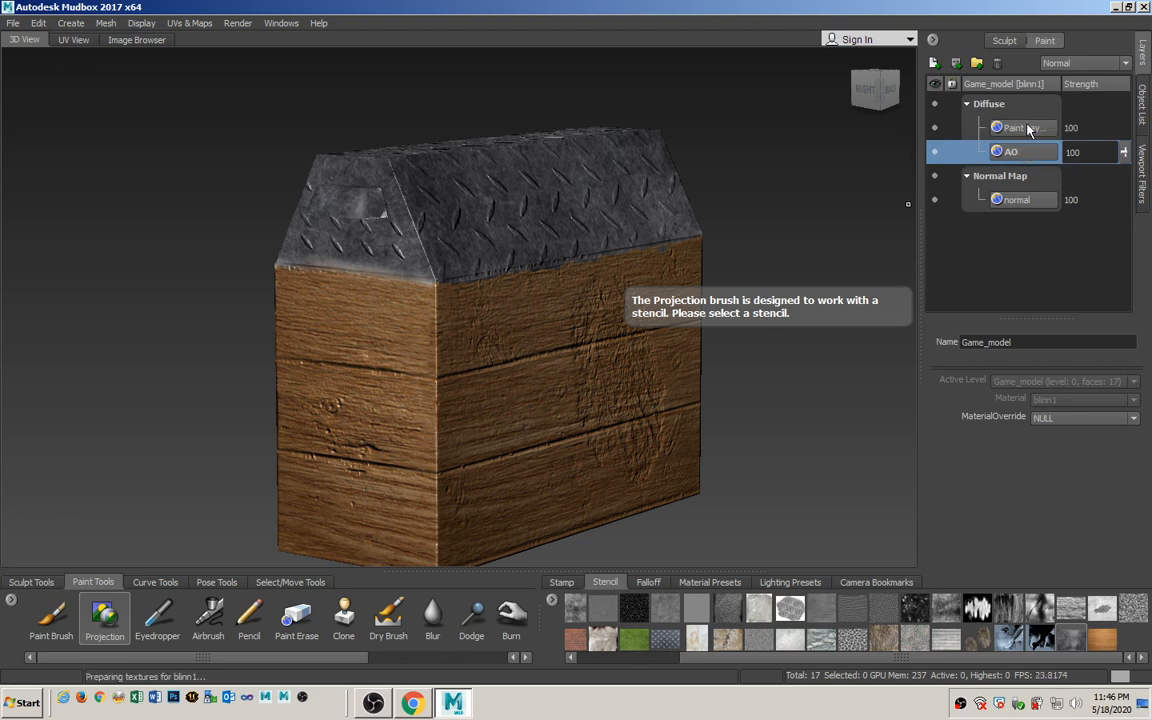
{"action": "left_click", "coordinate": [1028, 128]}
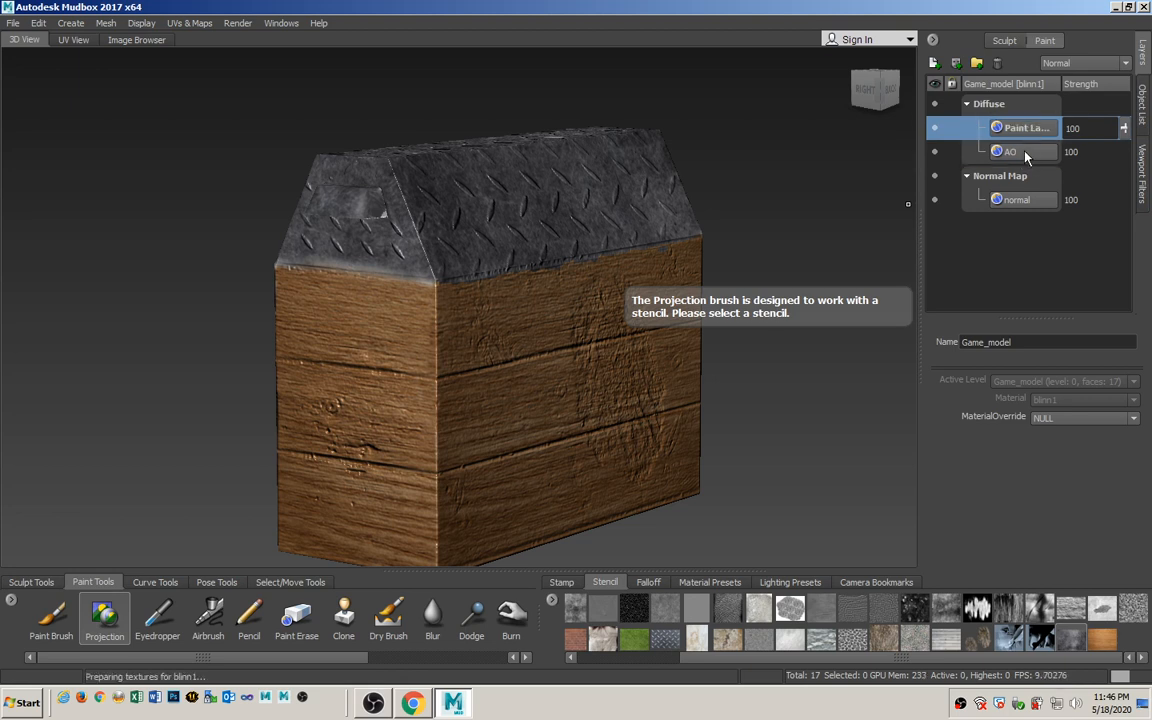
{"action": "left_click_drag", "start_coordinate": [1025, 155], "coordinate": [1028, 123]}
{"action": "mouse_move", "coordinate": [430, 343]}
{"action": "left_mouse_down", "text": "alt"}
{"action": "mouse_move", "coordinate": [540, 341]}
{"action": "mouse_move", "coordinate": [428, 325]}
{"action": "left_mouse_up", "text": "alt"}
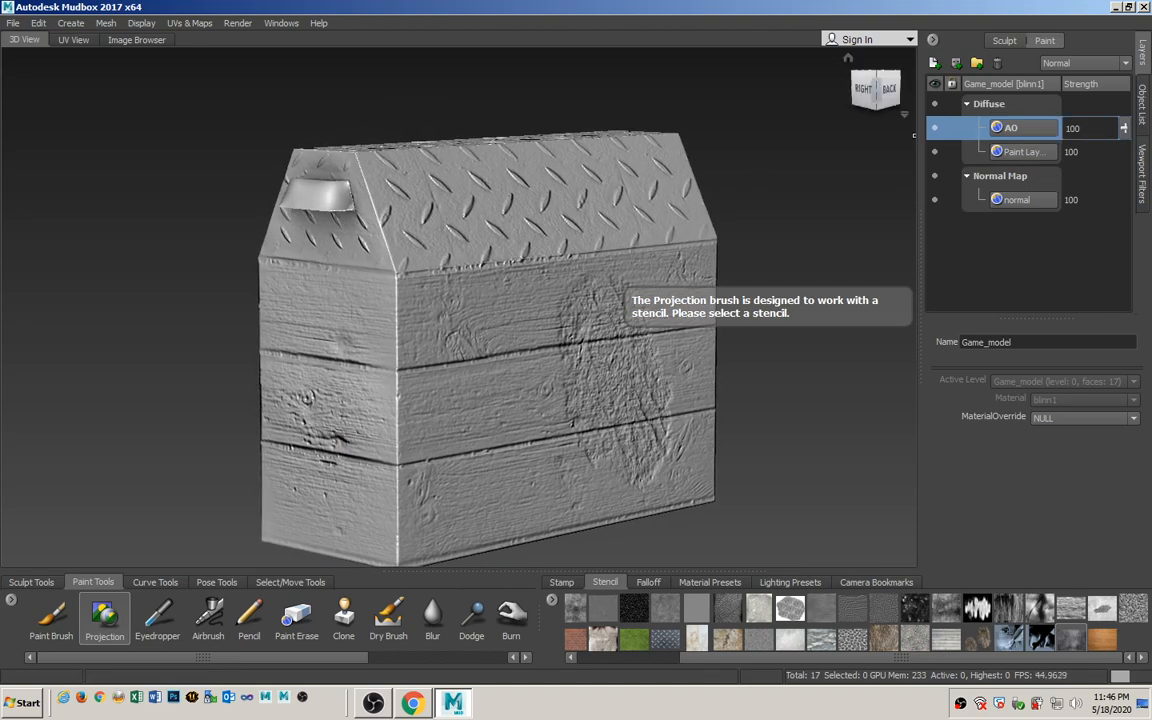
Toggle the visibility of the AO layer and the transferred paint layer to compare them on the model.
{"action": "left_click", "coordinate": [935, 128]}
{"action": "left_click", "coordinate": [935, 128]}
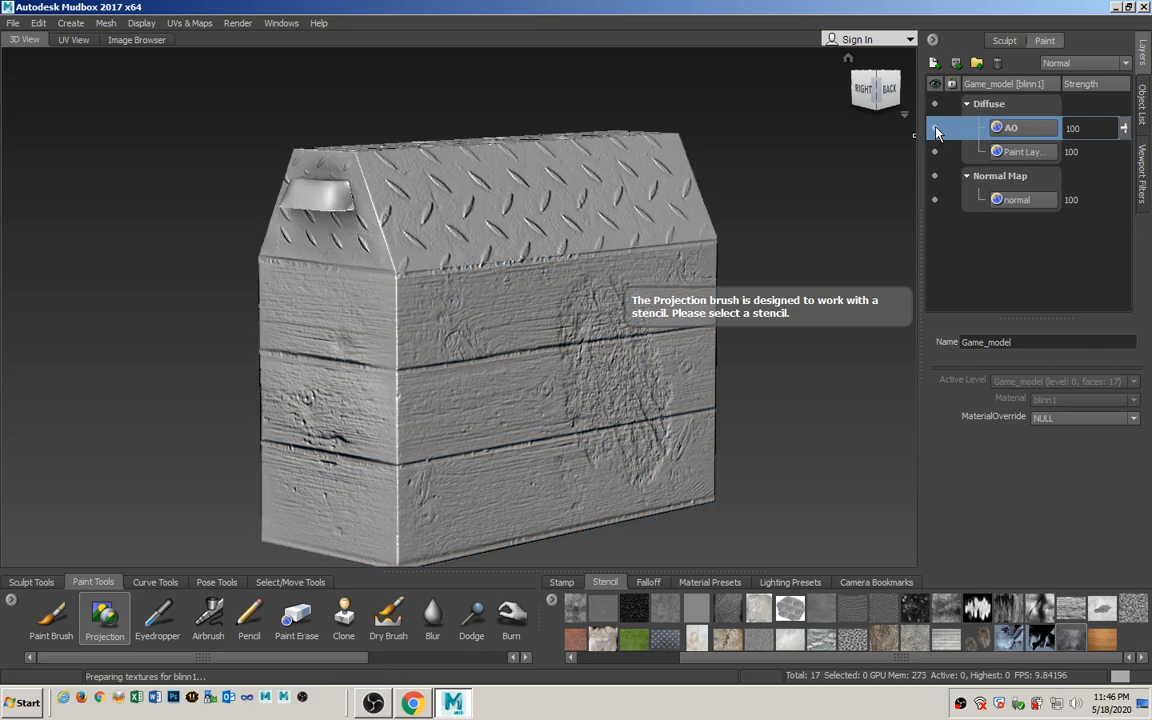
{"action": "left_click", "coordinate": [935, 152]}
{"action": "left_click", "coordinate": [935, 128]}
{"action": "left_click", "coordinate": [935, 128]}
{"action": "left_click", "coordinate": [935, 152]}
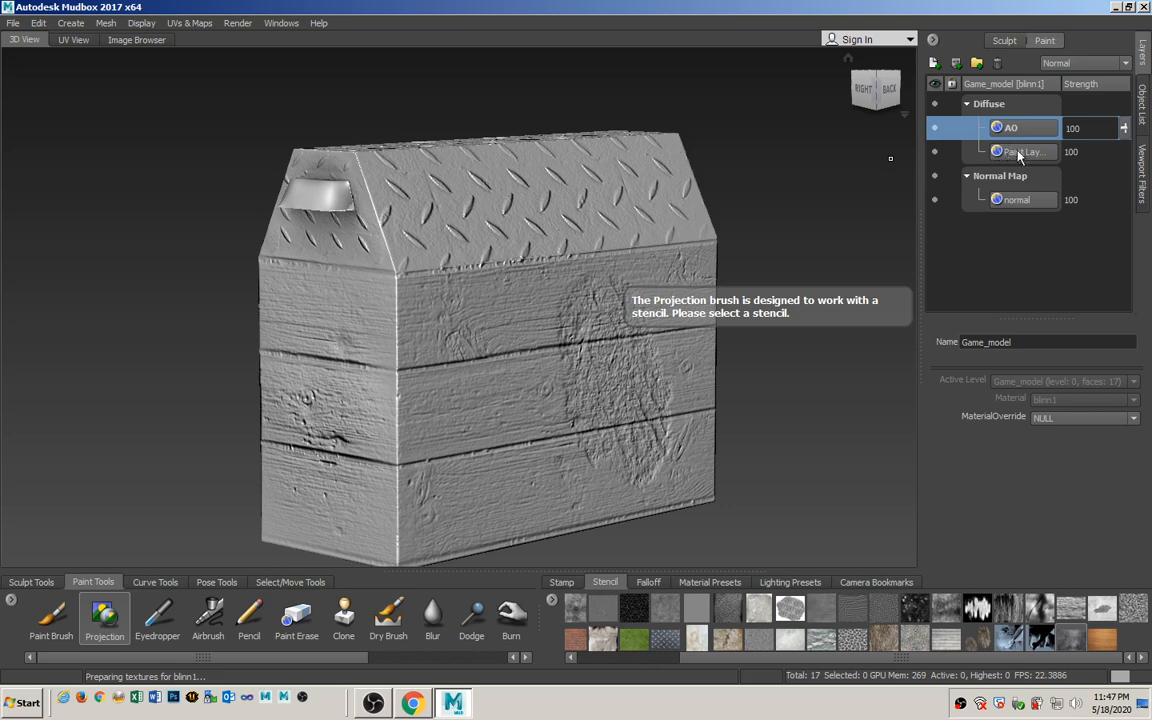
Set the AO layer's blend mode to Multiply.
{"action": "left_click", "coordinate": [1074, 64]}
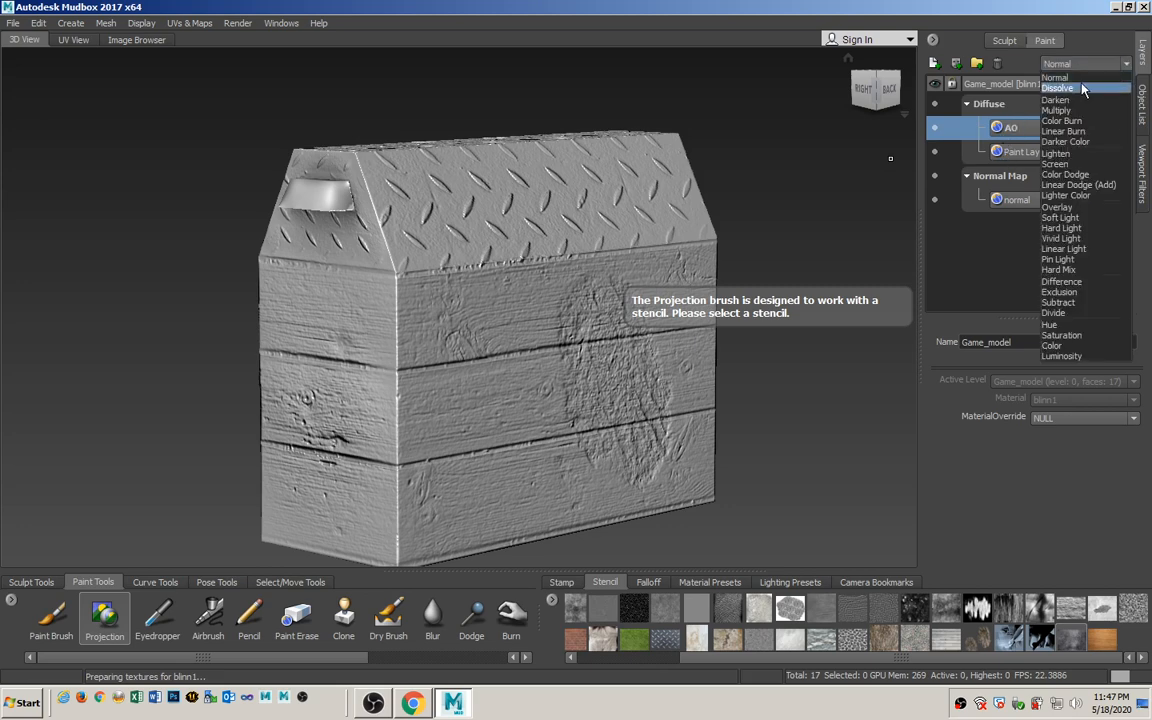
{"action": "left_click", "coordinate": [1079, 112]}
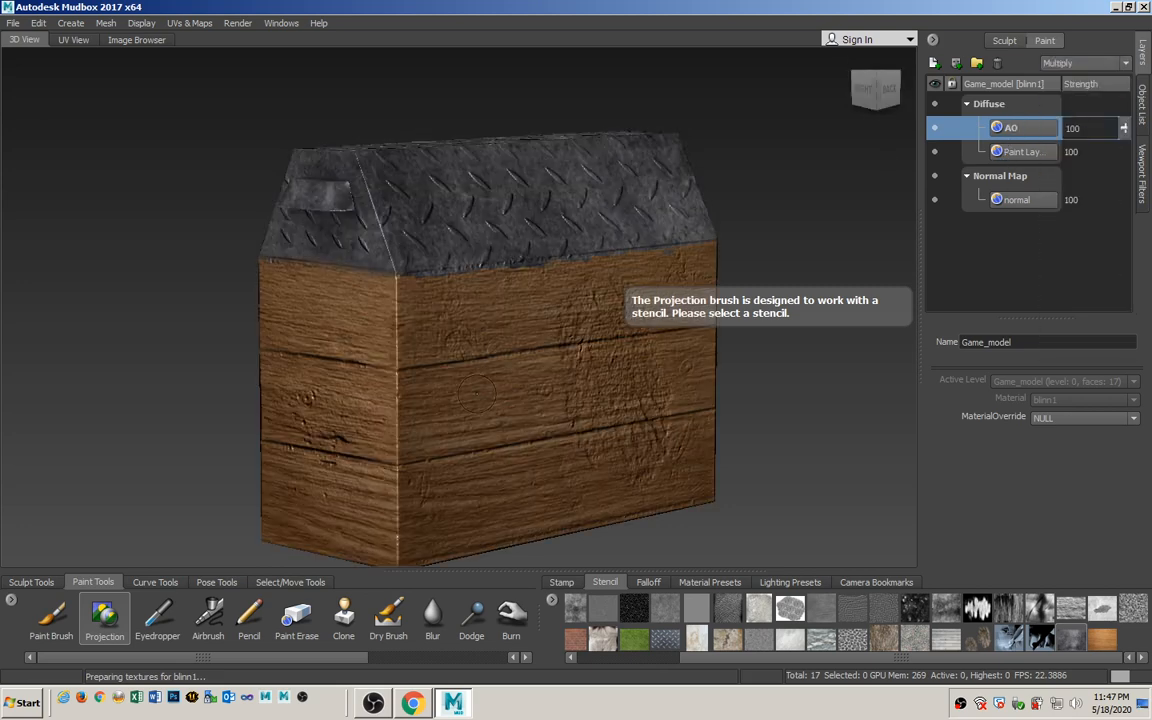
{"action": "left_click_drag", "start_coordinate": [517, 396], "coordinate": [530, 360], "text": "alt"}
{"action": "left_click_drag", "start_coordinate": [820, 212], "coordinate": [825, 243], "text": "alt"}
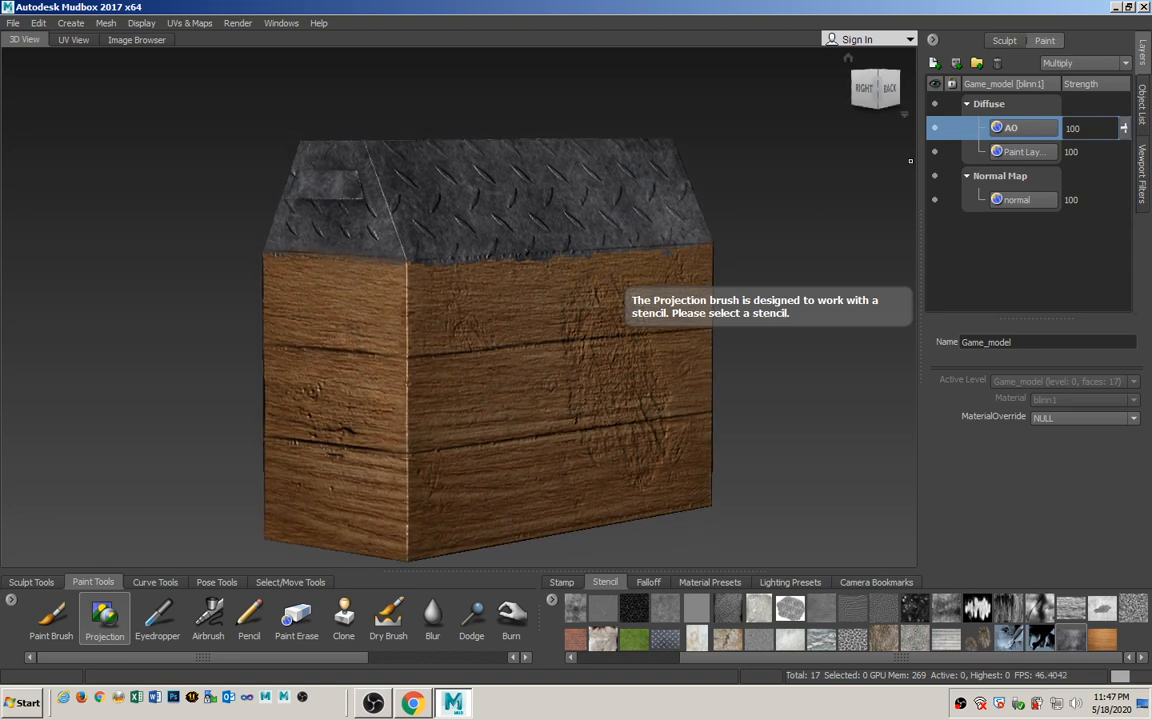
Toggle the AO layer repeatedly to compare the toolbox with and without the multiplied ambient occlusion.
{"action": "left_click", "coordinate": [935, 129]}
{"action": "left_click", "coordinate": [935, 129]}
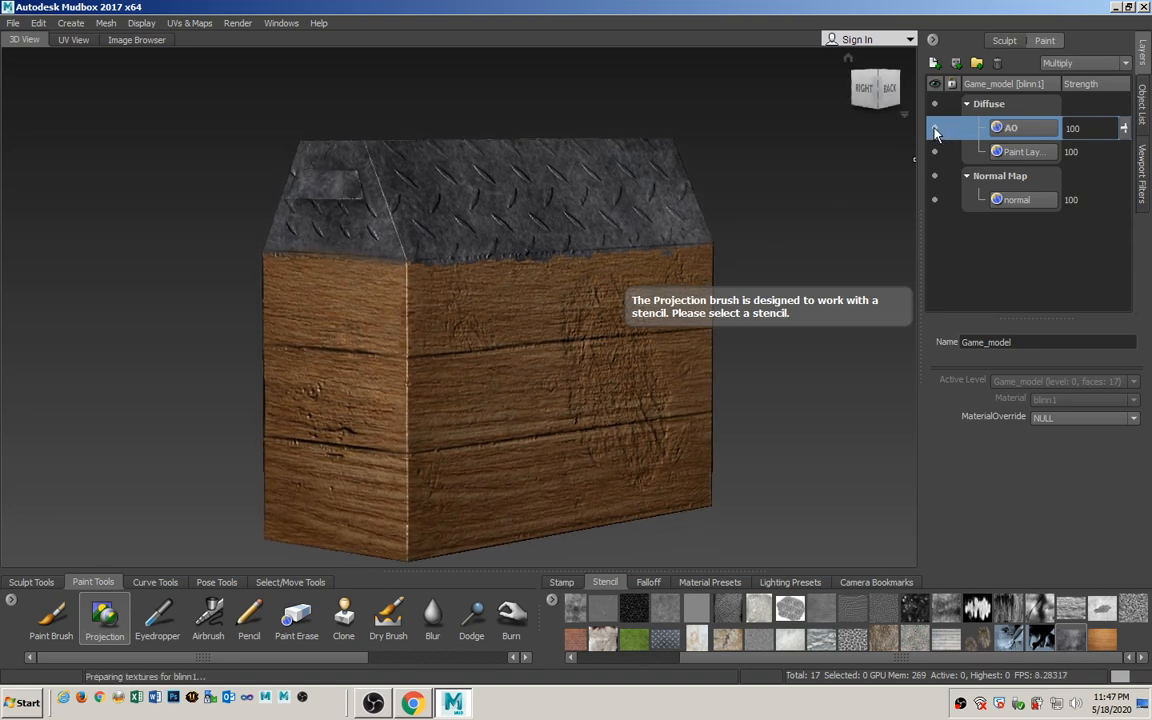
{"action": "left_click", "coordinate": [935, 132]}
{"action": "left_click", "coordinate": [935, 132]}
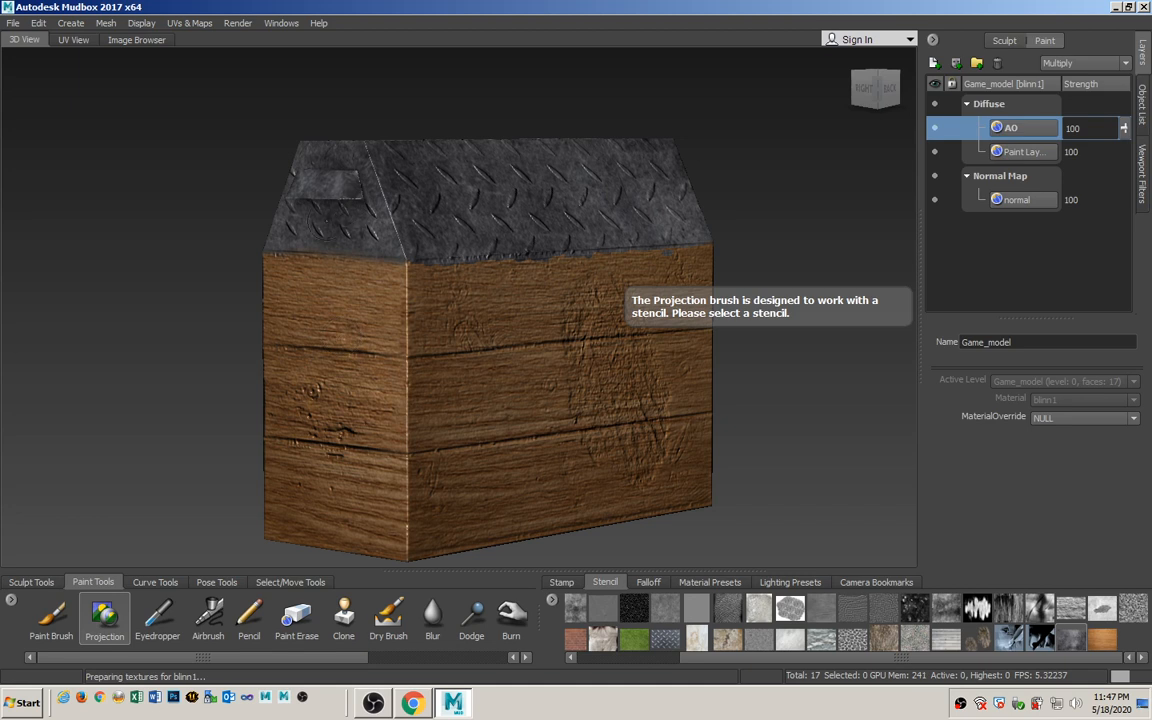
{"action": "left_click", "coordinate": [936, 133]}
{"action": "left_click", "coordinate": [936, 133]}
{"action": "left_click", "coordinate": [936, 133]}
{"action": "left_click", "coordinate": [936, 133]}
{"action": "left_click", "coordinate": [936, 133]}
{"action": "left_click", "coordinate": [936, 133]}
{"action": "left_click", "coordinate": [936, 133]}
{"action": "left_click", "coordinate": [936, 133]}
{"action": "left_click", "coordinate": [936, 133]}
{"action": "left_click", "coordinate": [936, 133]}
{"action": "mouse_move", "coordinate": [387, 362]}
{"action": "left_mouse_down", "text": "alt"}
{"action": "mouse_move", "coordinate": [555, 378]}
{"action": "mouse_move", "coordinate": [425, 400]}
{"action": "left_mouse_up", "text": "alt"}
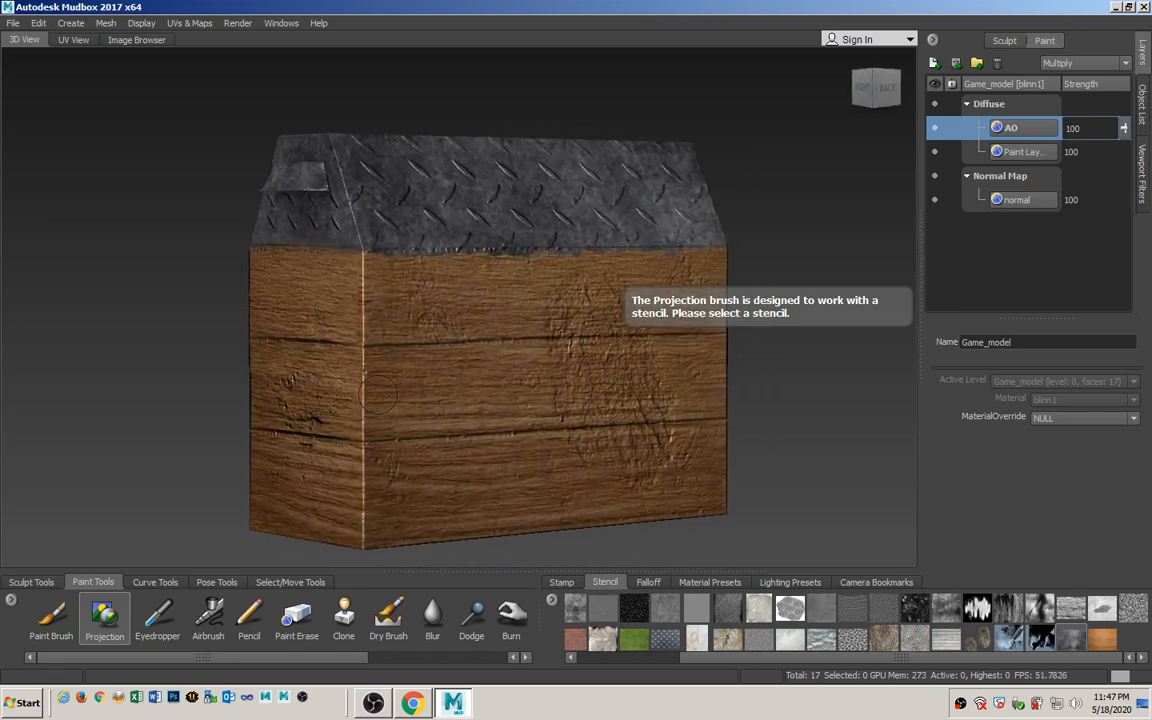
Enable Steady Stroke for the Projection brush and inspect the edge between the metal lid and the wood.
{"action": "mouse_move", "coordinate": [386, 359]}
{"action": "right_mouse_down", "text": "alt"}
{"action": "mouse_move", "coordinate": [340, 368]}
{"action": "mouse_move", "coordinate": [790, 388]}
{"action": "right_mouse_up", "text": "alt"}
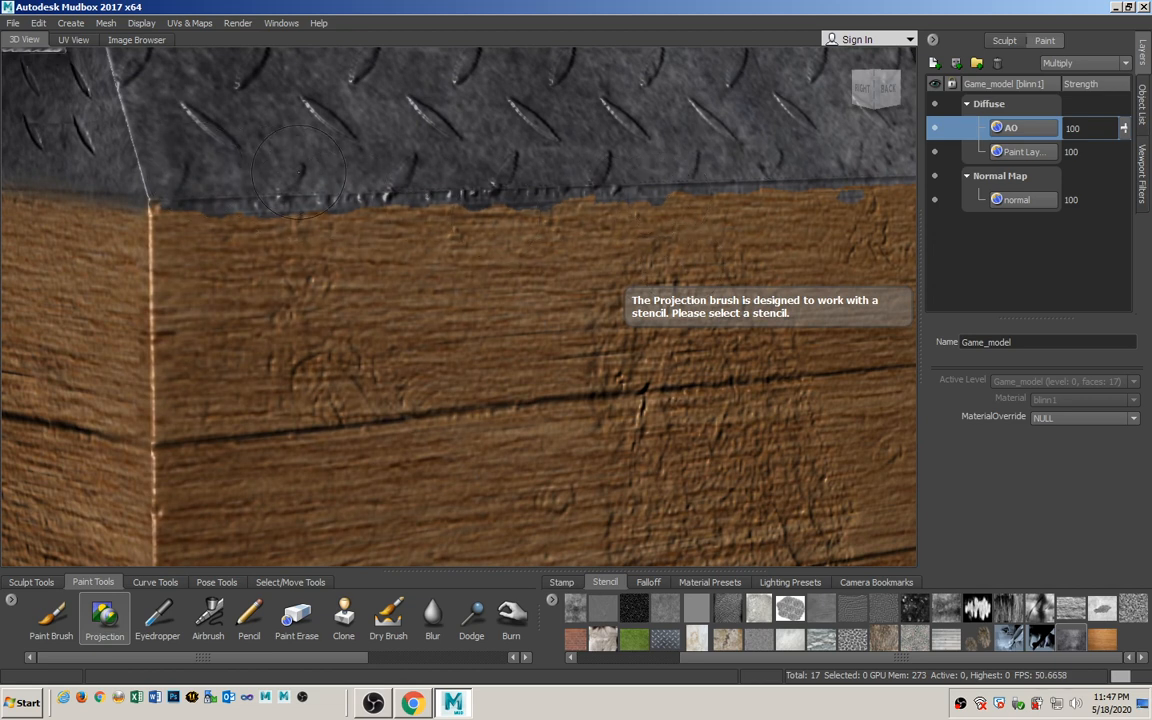
{"action": "left_click", "coordinate": [105, 614]}
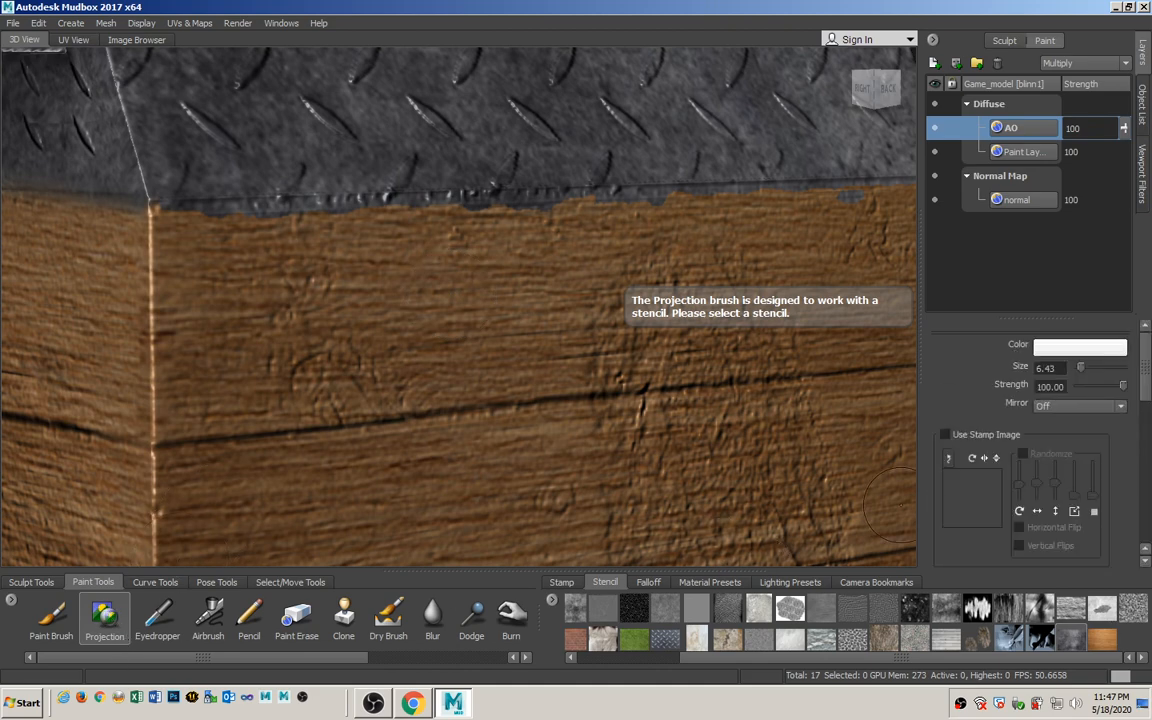
{"action": "scroll", "coordinate": [1033, 328], "scroll_direction": "down", "scroll_amount": 5}
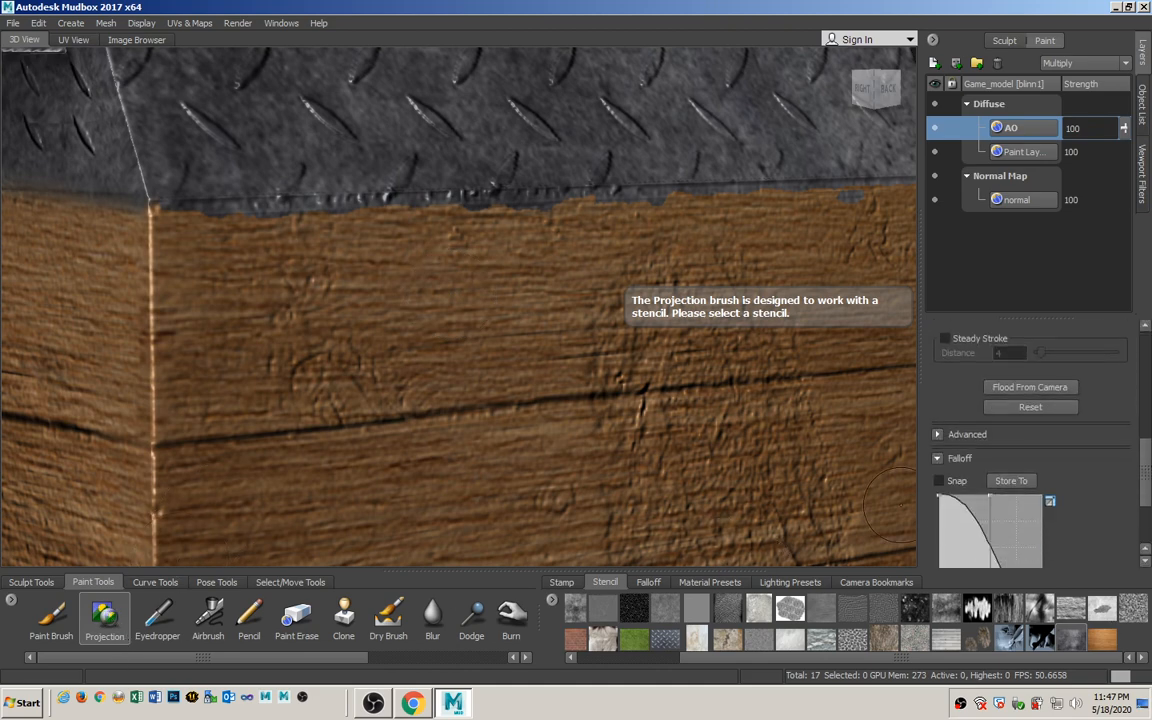
{"action": "scroll", "coordinate": [1033, 400], "scroll_direction": "up", "scroll_amount": 2}
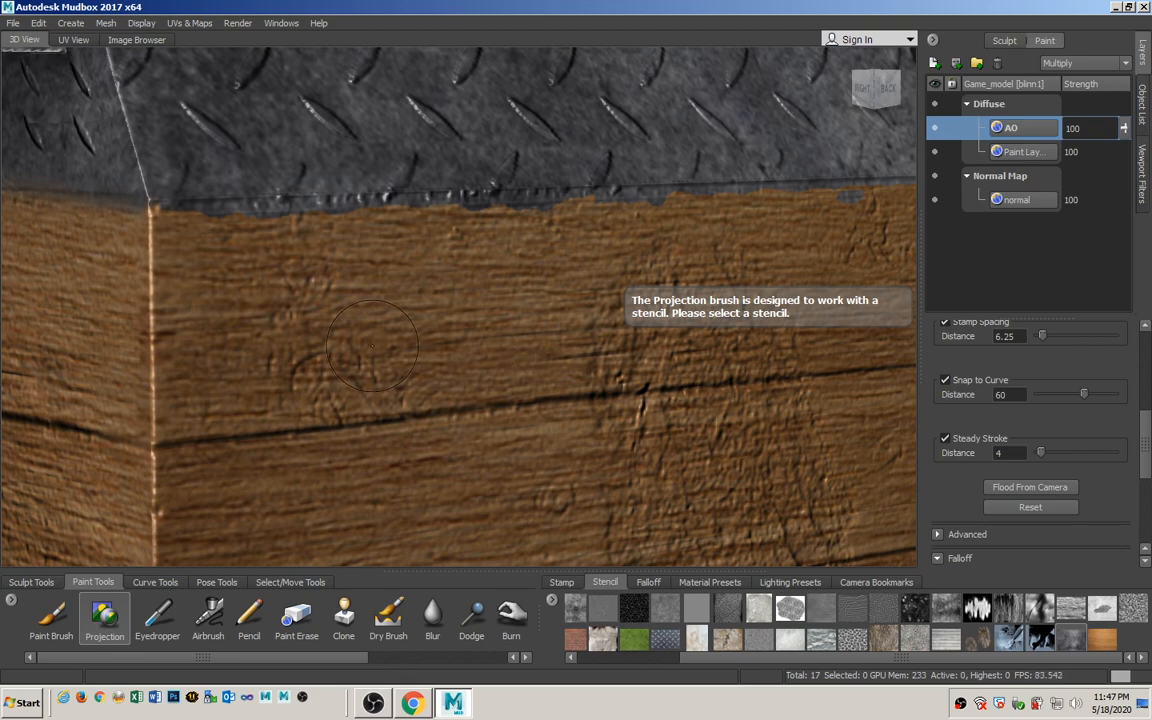
{"action": "right_click_drag", "start_coordinate": [372, 345], "coordinate": [482, 344], "text": "alt"}
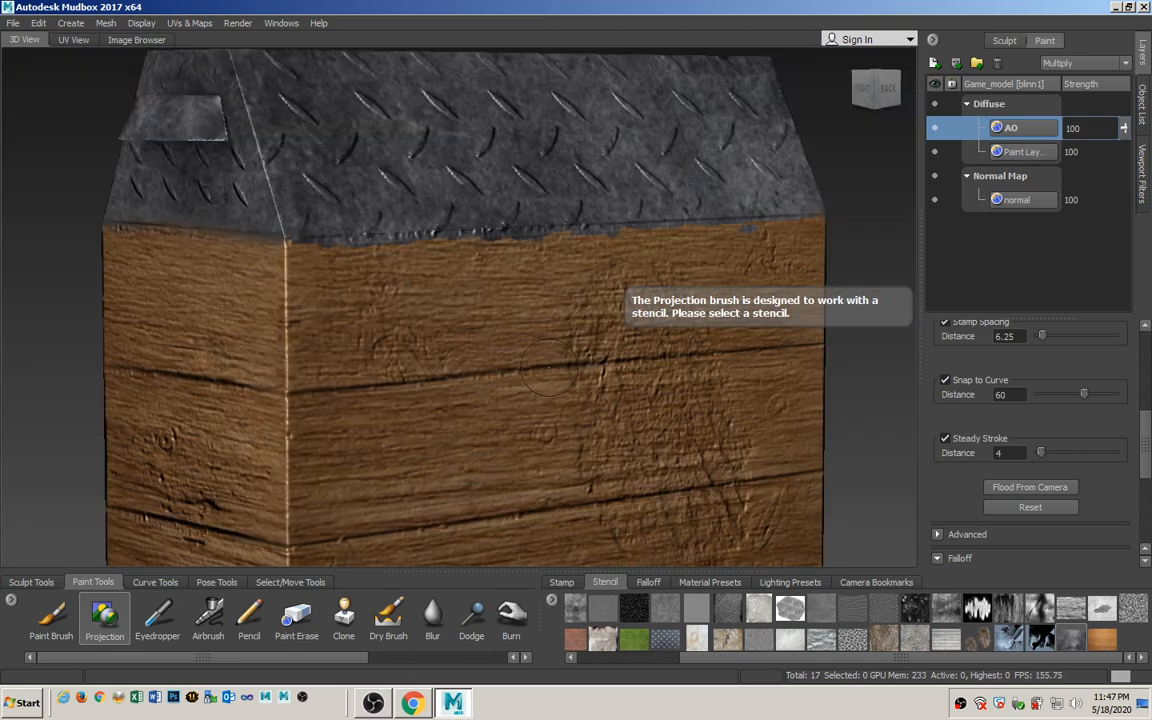
{"action": "left_click_drag", "start_coordinate": [489, 317], "coordinate": [510, 373], "text": "alt"}
{"action": "right_click_drag", "start_coordinate": [510, 373], "coordinate": [436, 378], "text": "alt"}
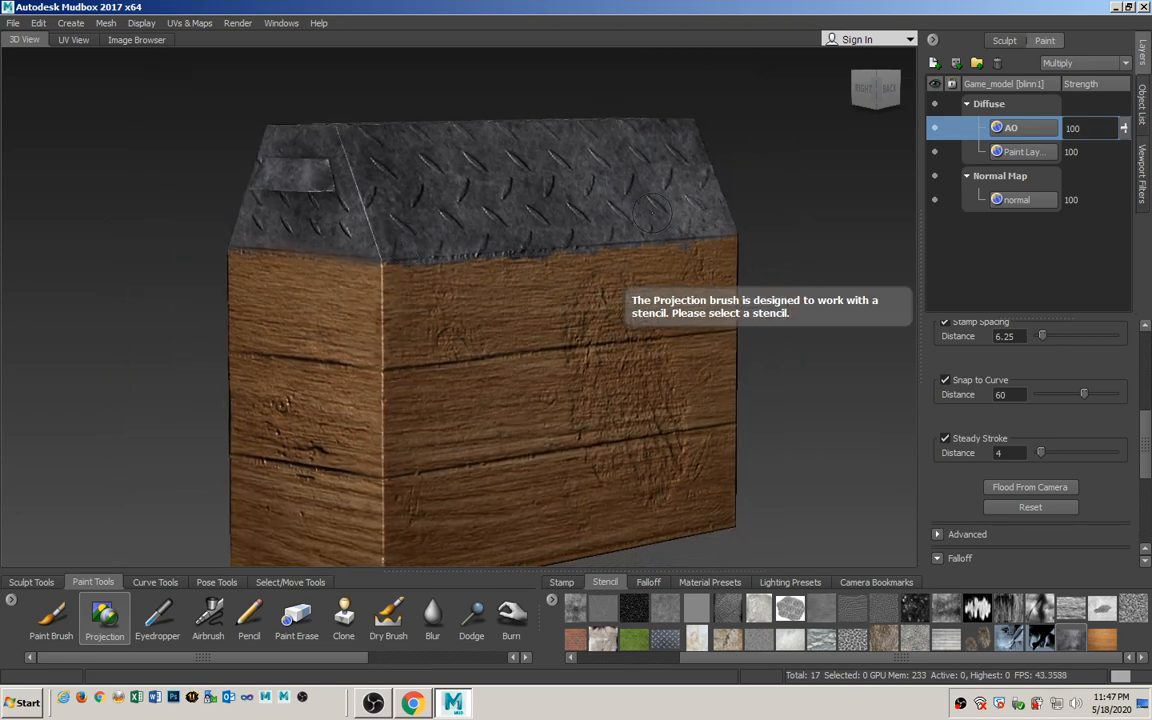
Inspect the toolbox's combined normal, ambient occlusion and paint layers from several angles.
{"action": "right_click_drag", "start_coordinate": [494, 380], "coordinate": [424, 380], "text": "alt"}
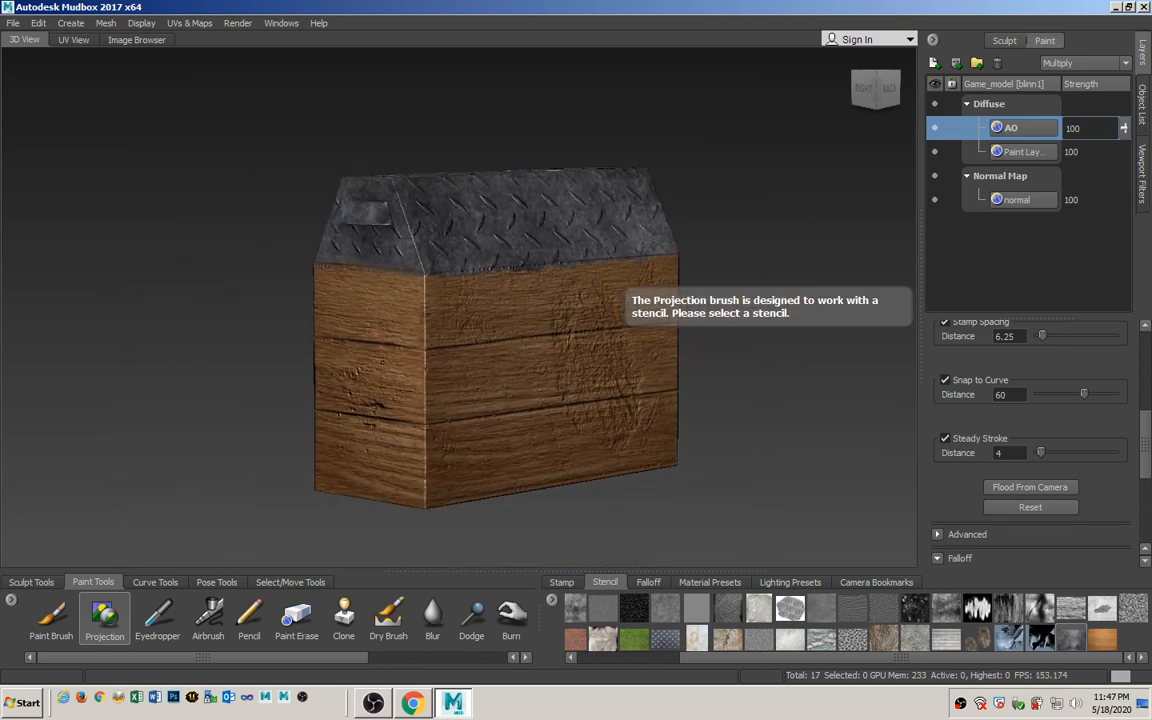
{"action": "mouse_move", "coordinate": [440, 365]}
{"action": "left_mouse_down", "text": "alt"}
{"action": "mouse_move", "coordinate": [610, 365]}
{"action": "mouse_move", "coordinate": [592, 338]}
{"action": "mouse_move", "coordinate": [425, 342]}
{"action": "mouse_move", "coordinate": [380, 366]}
{"action": "mouse_move", "coordinate": [622, 374]}
{"action": "mouse_move", "coordinate": [427, 367]}
{"action": "left_mouse_up", "text": "alt"}
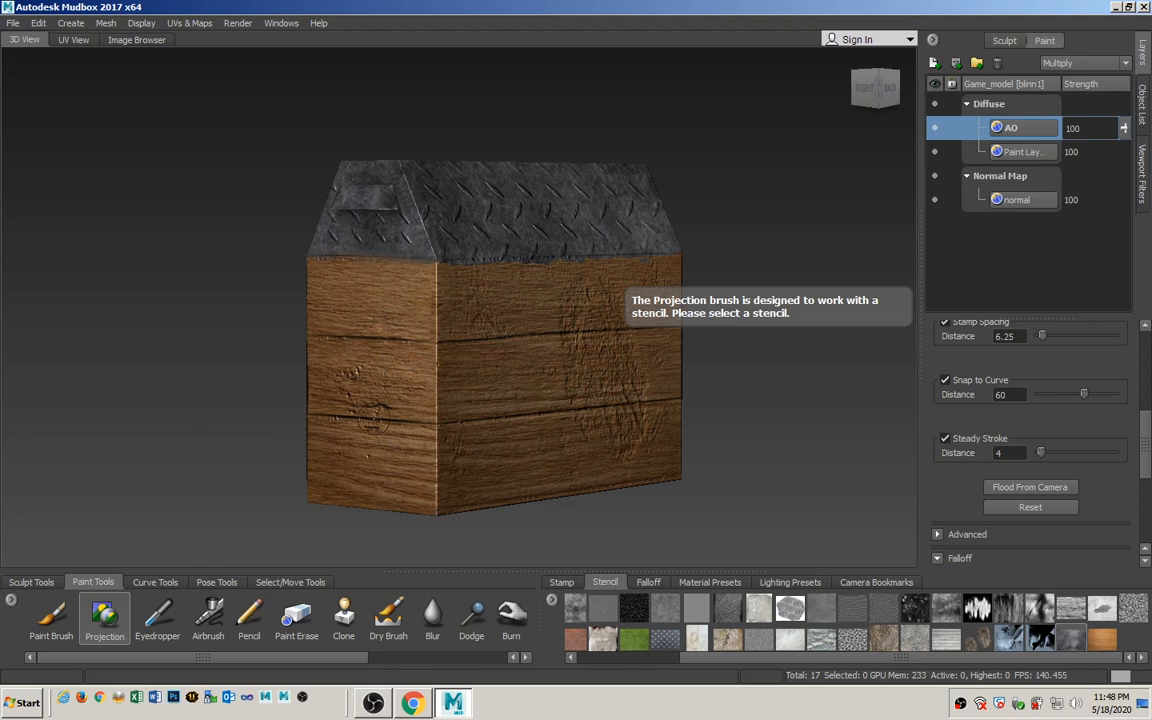
{"action": "mouse_move", "coordinate": [184, 442]}
{"action": "left_mouse_down", "text": "alt"}
{"action": "mouse_move", "coordinate": [150, 462]}
{"action": "mouse_move", "coordinate": [162, 444]}
{"action": "left_mouse_up", "text": "alt"}
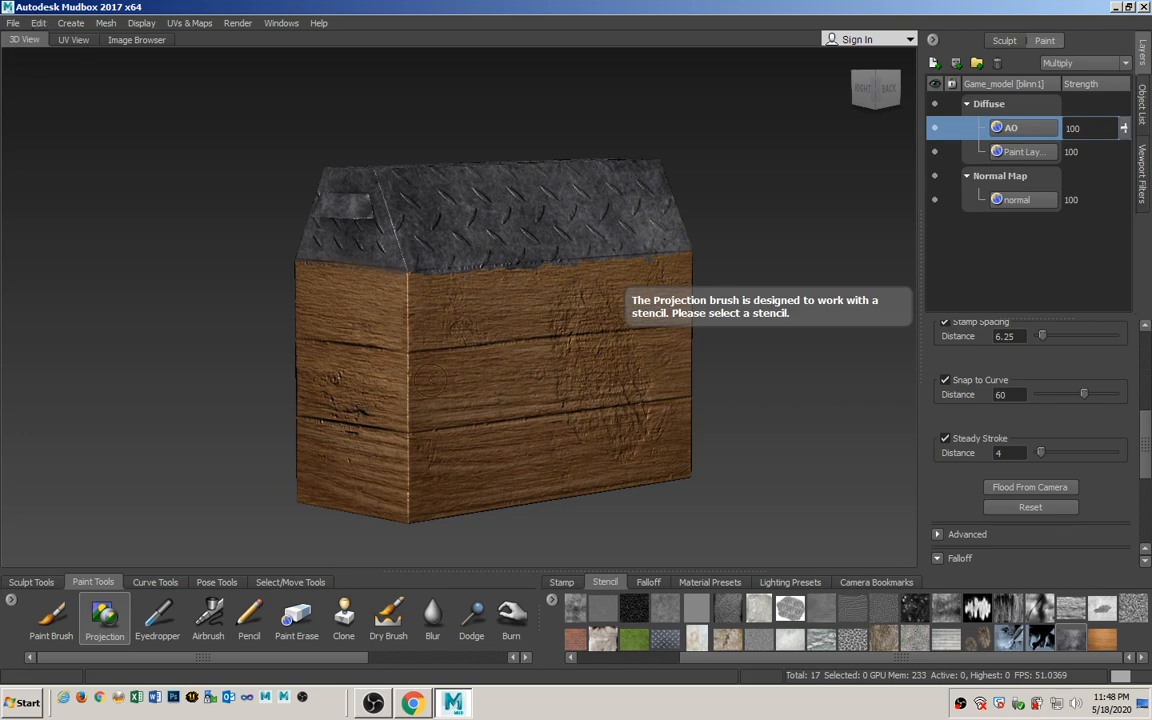
{"action": "scroll", "coordinate": [430, 380], "scroll_direction": "up", "scroll_amount": 3}
{"action": "mouse_move", "coordinate": [430, 365]}
{"action": "left_mouse_down", "text": "alt"}
{"action": "mouse_move", "coordinate": [465, 393]}
{"action": "mouse_move", "coordinate": [432, 378]}
{"action": "left_mouse_up", "text": "alt"}
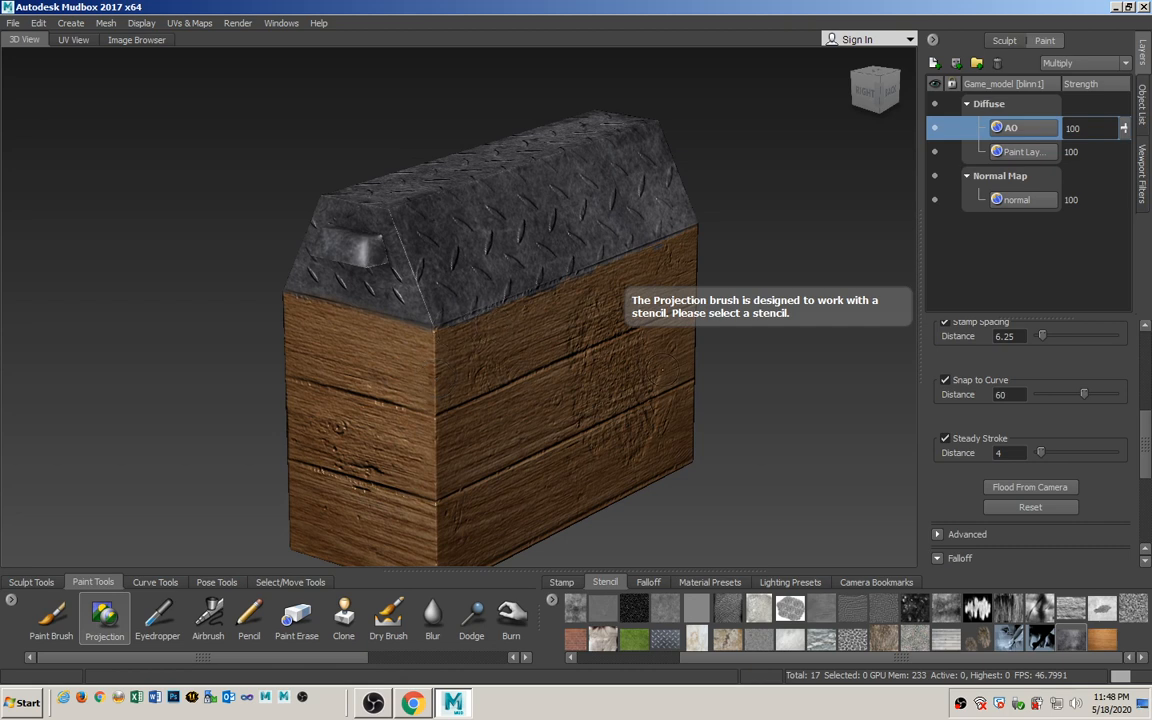
{"action": "left_click_drag", "start_coordinate": [736, 332], "coordinate": [764, 360], "text": "alt"}
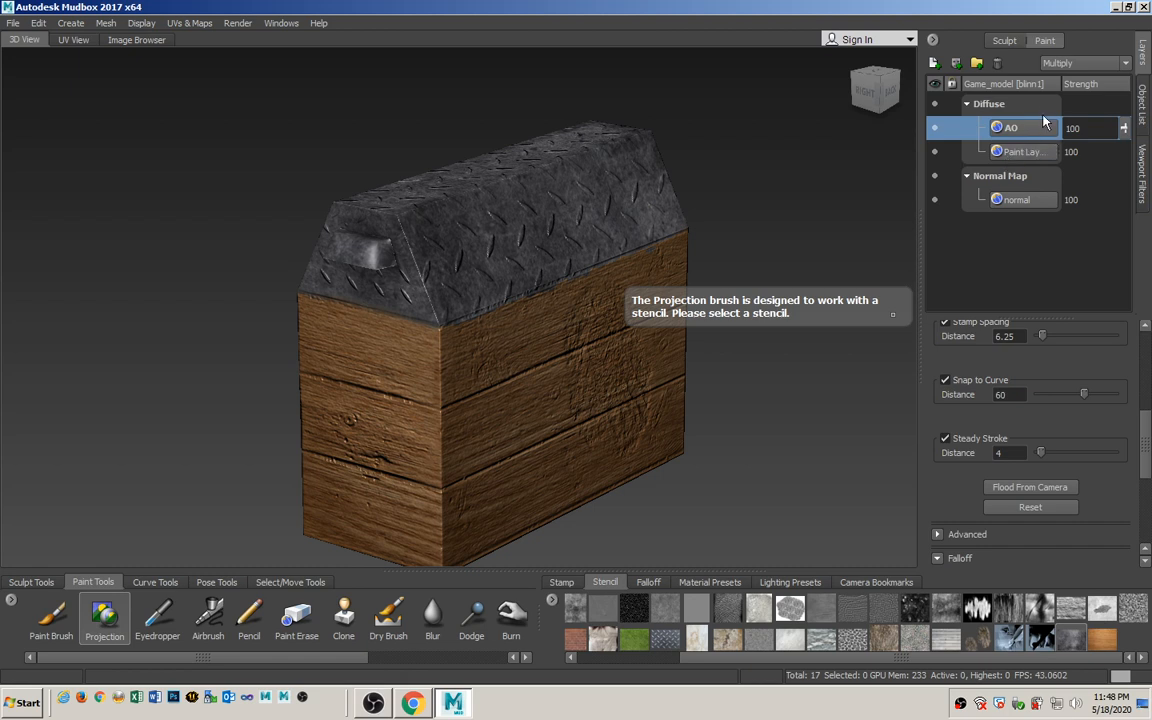
Export the merged Diffuse channel as color.jpg in JPG [8 bit, RGB] format to the PTex_Project sourceimages folder.
{"action": "right_click", "coordinate": [996, 106]}
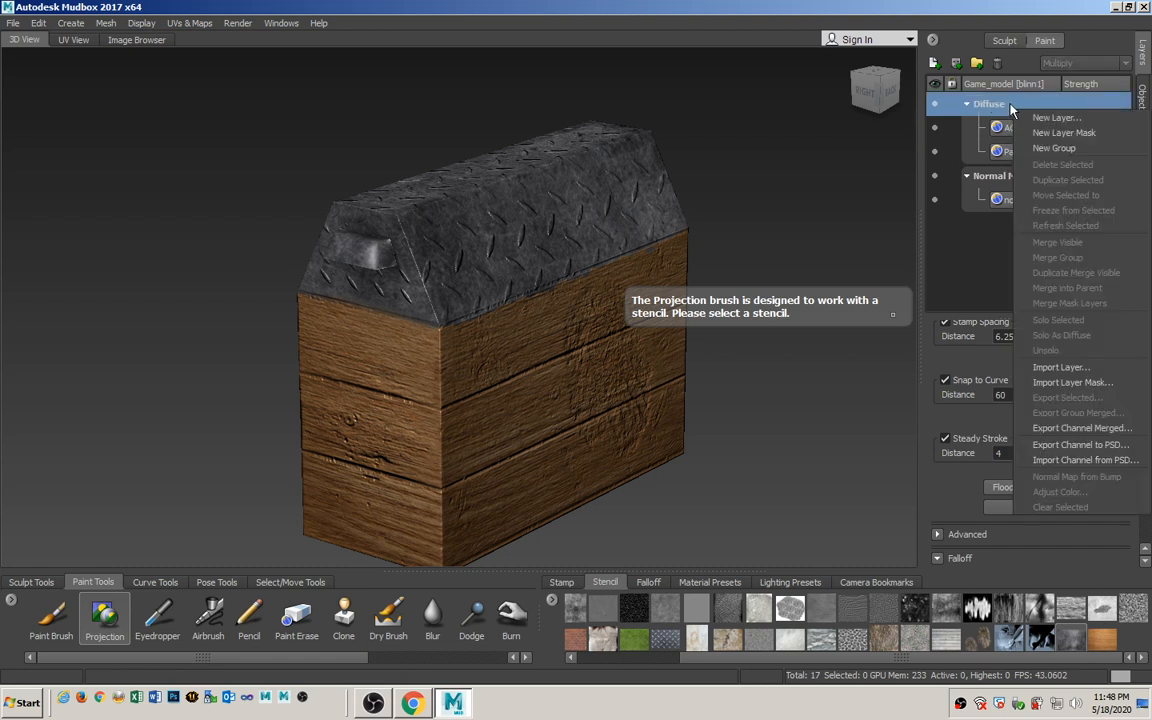
{"action": "left_click", "coordinate": [1089, 430]}
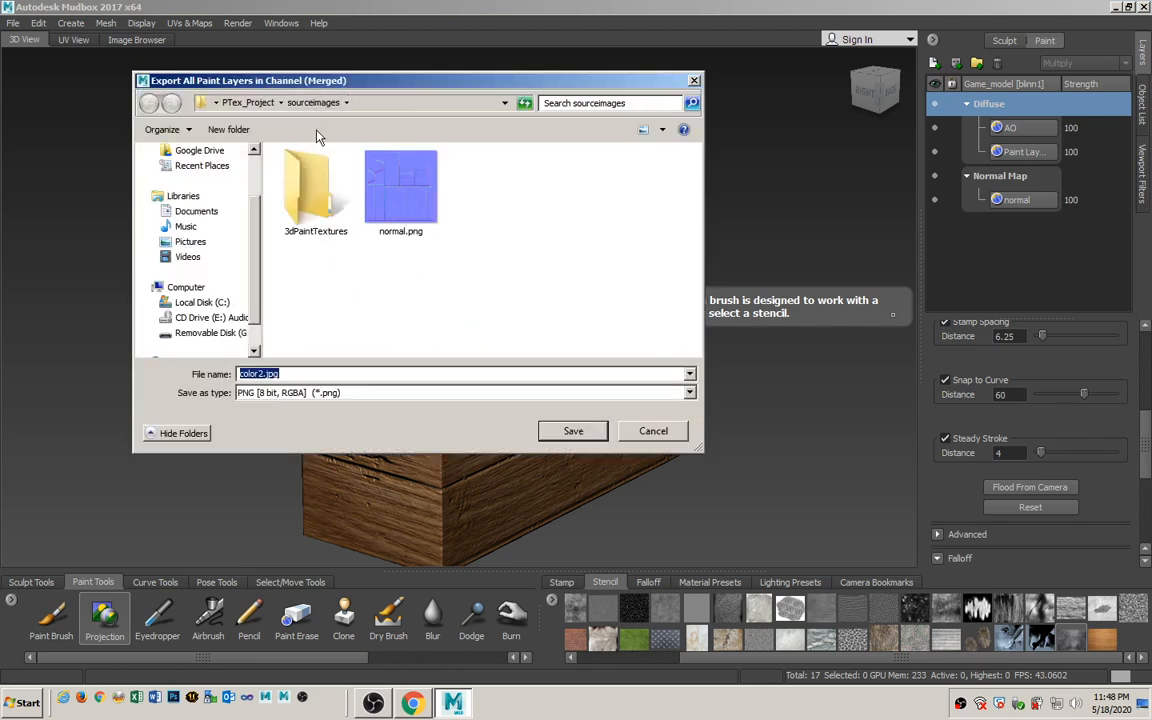
{"action": "left_click", "coordinate": [288, 373]}
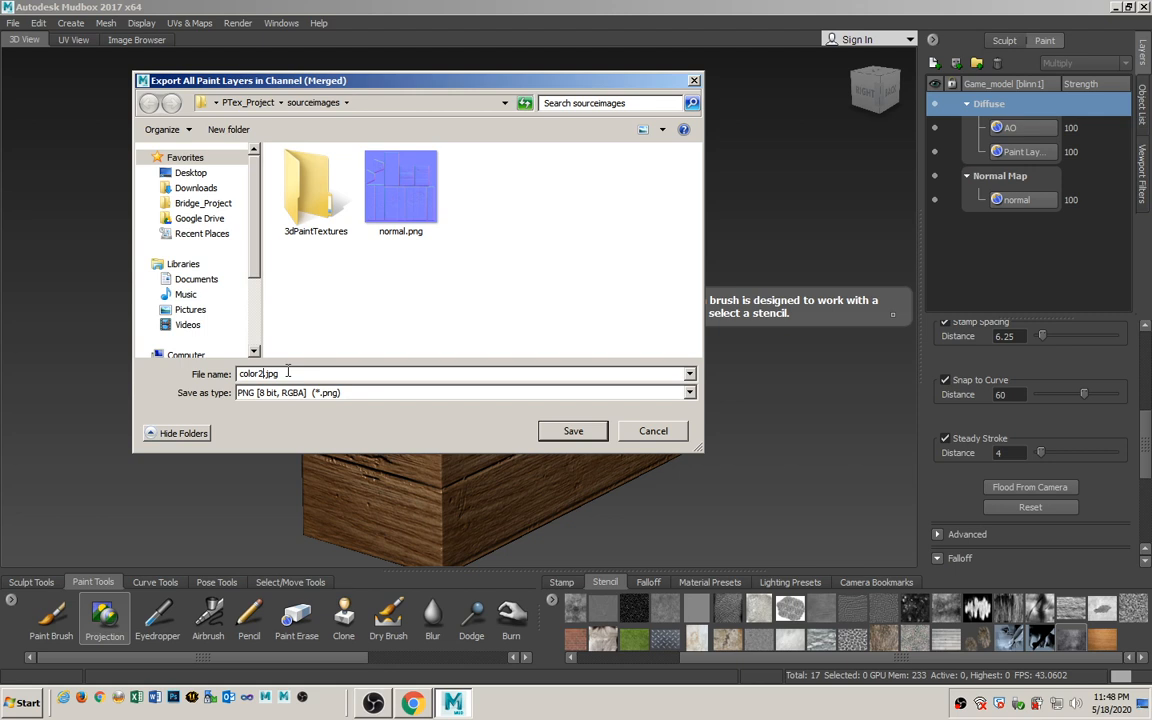
{"action": "key", "text": "Left"}
{"action": "key", "text": "Left"}
{"action": "key", "text": "Left"}
{"action": "key", "text": "Left"}
{"action": "key", "text": "BackSpace"}
{"action": "left_click", "coordinate": [330, 393]}
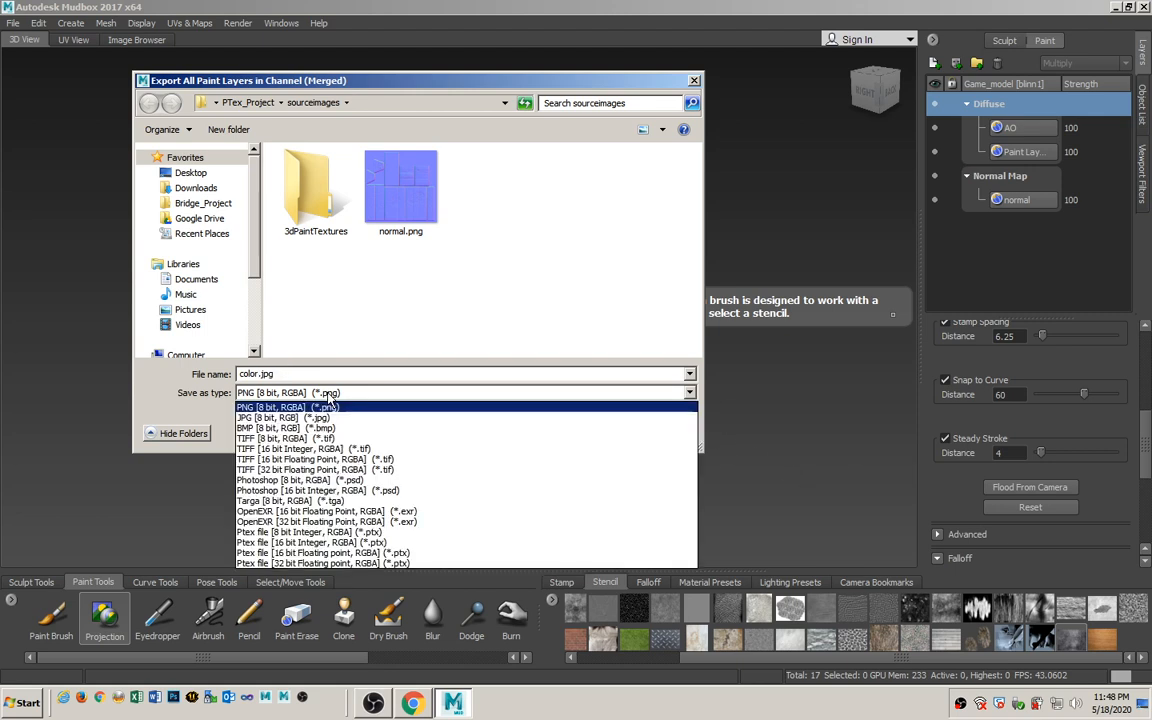
{"action": "left_click", "coordinate": [300, 418]}
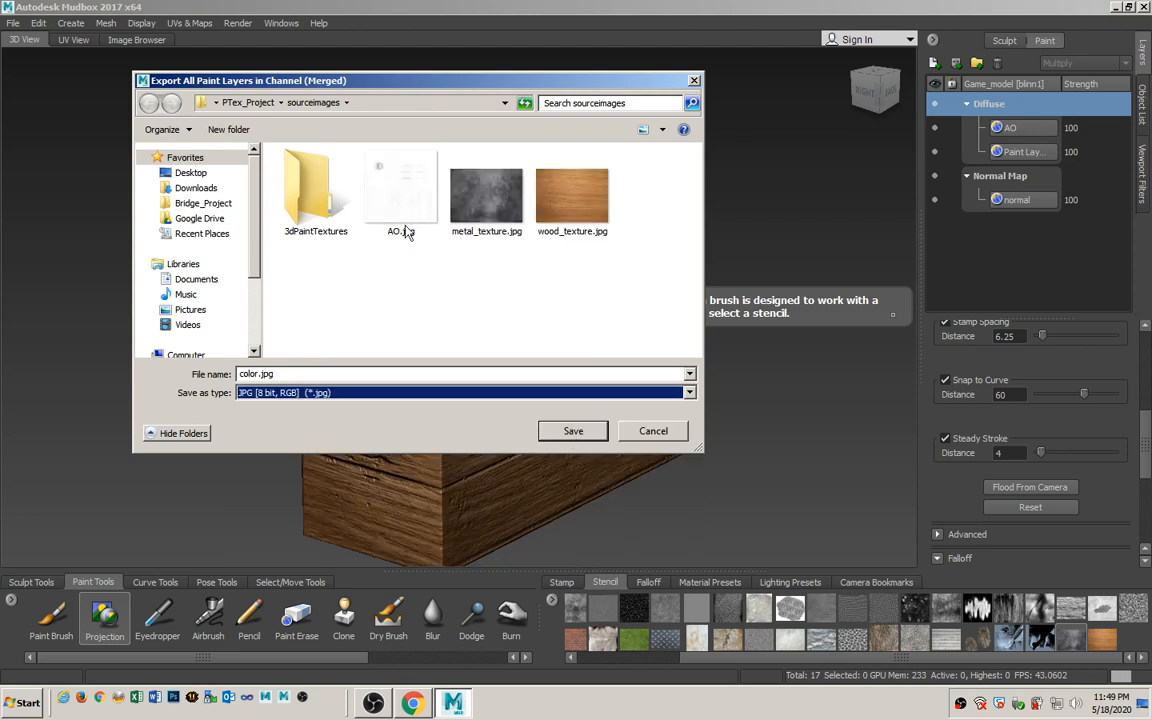
{"action": "left_click", "coordinate": [588, 429]}
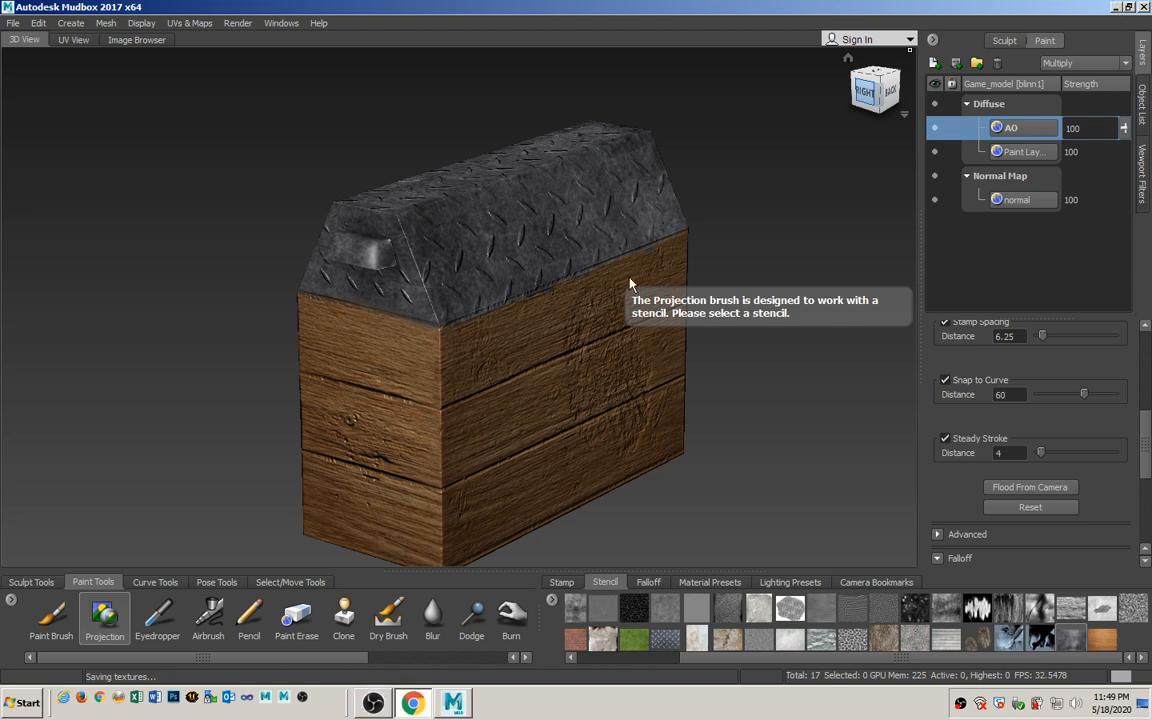
Close the Chrome window and minimize Mudbox to show the desktop.
{"action": "left_click", "coordinate": [1142, 7]}
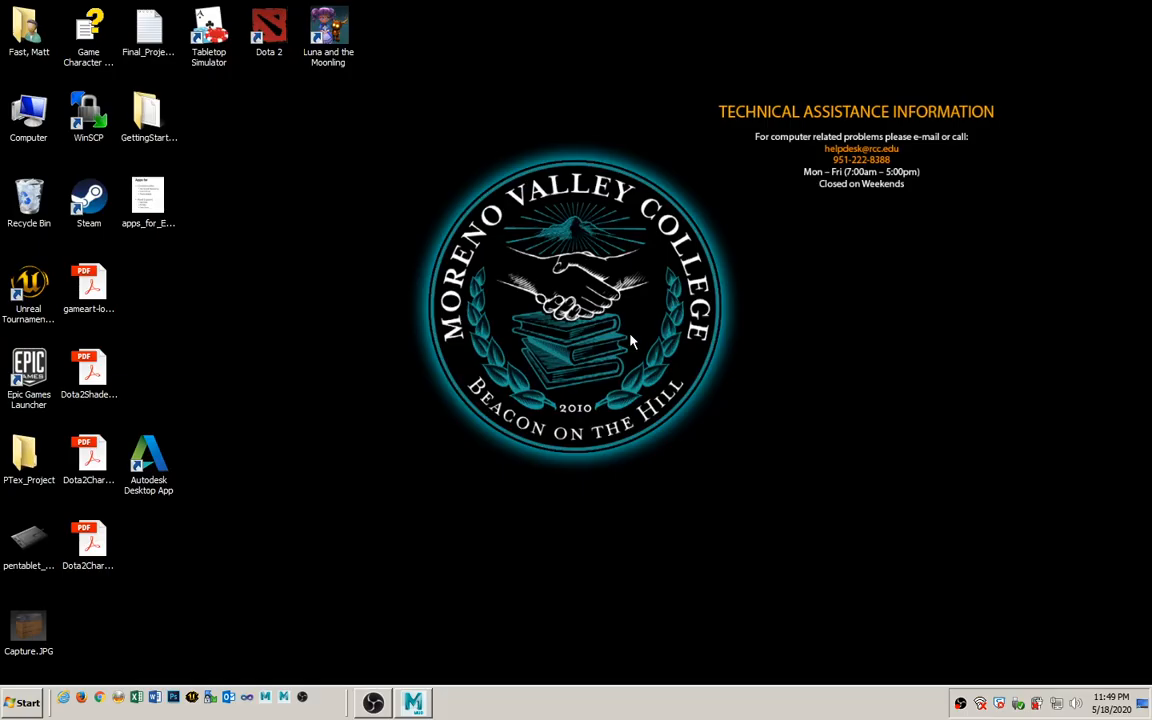
{"action": "left_click", "coordinate": [417, 704]}
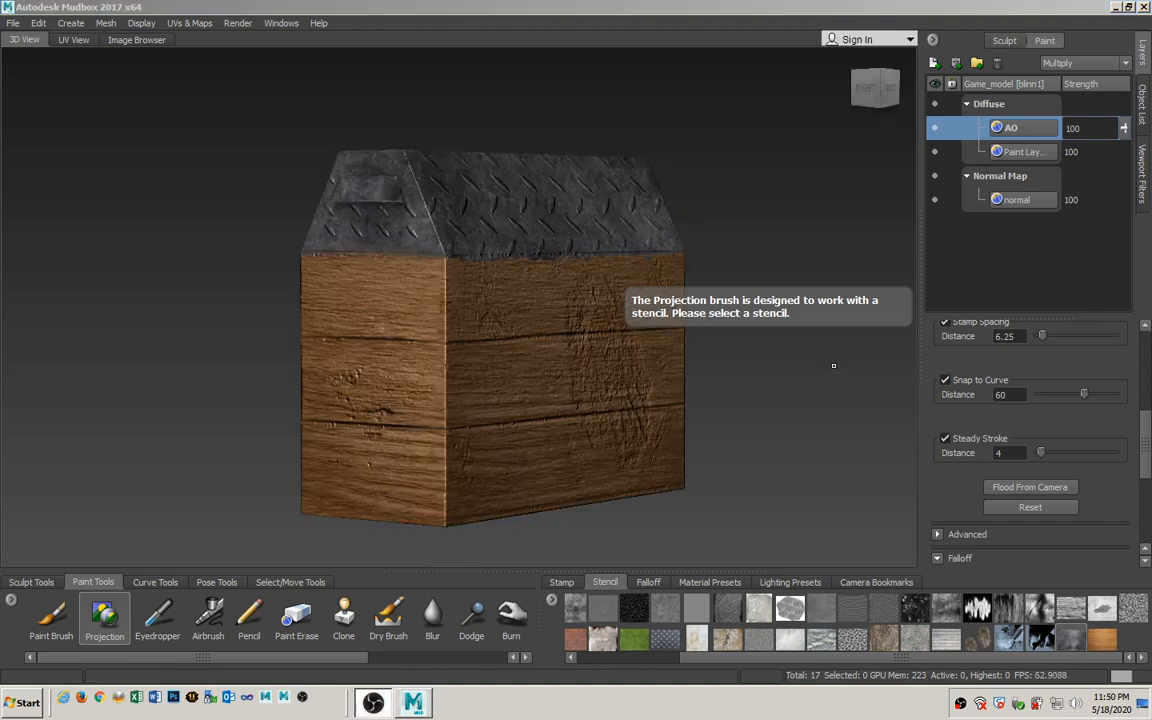
{"action": "left_click", "coordinate": [1116, 7]}
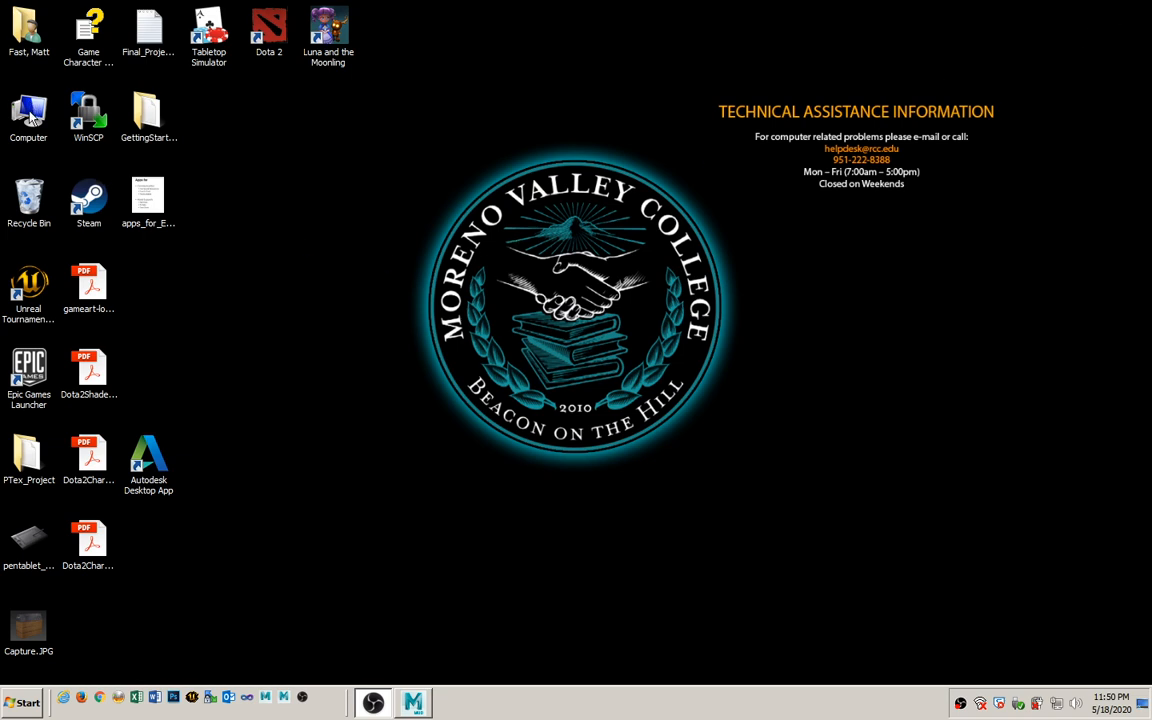
Open the sourceimages folder inside PTex_Project on the Desktop in Windows Explorer.
{"action": "left_click", "coordinate": [30, 118]}
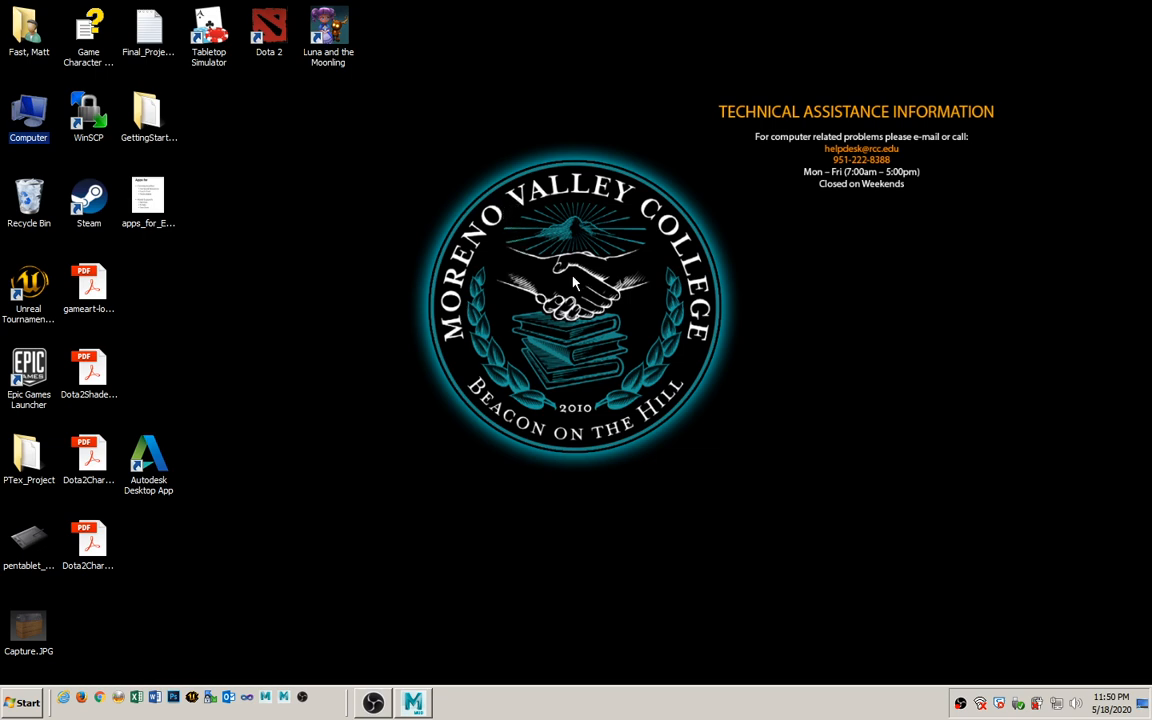
{"action": "left_click", "coordinate": [74, 167]}
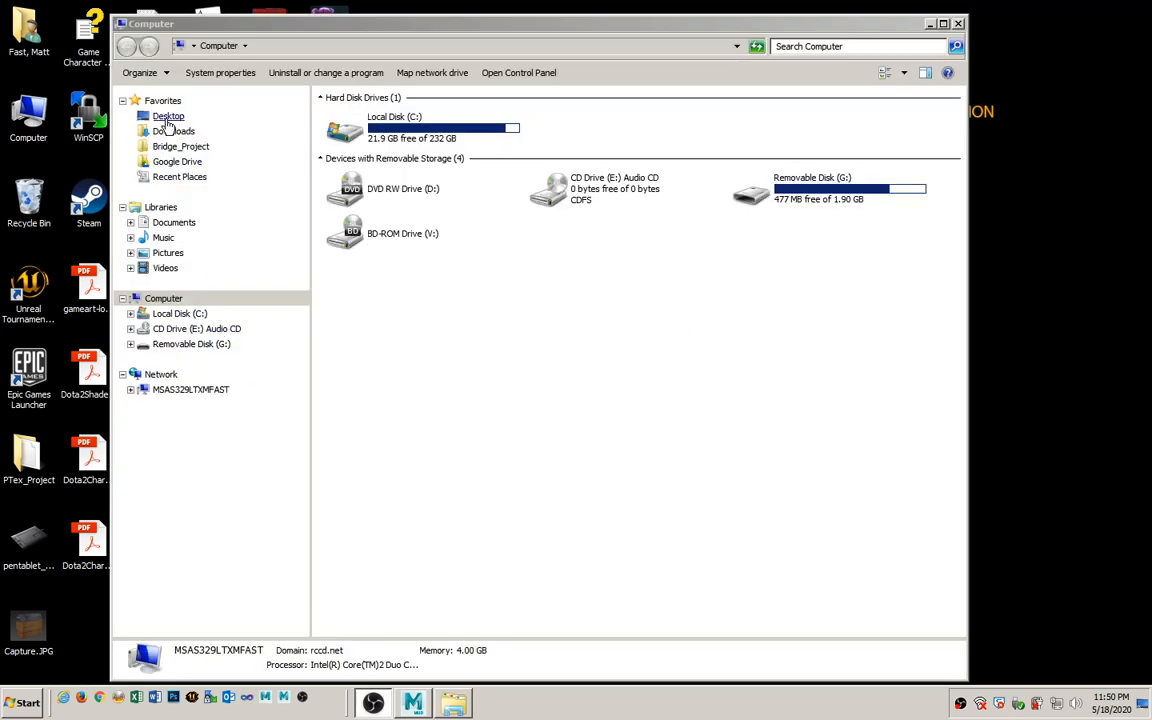
{"action": "left_click", "coordinate": [167, 118]}
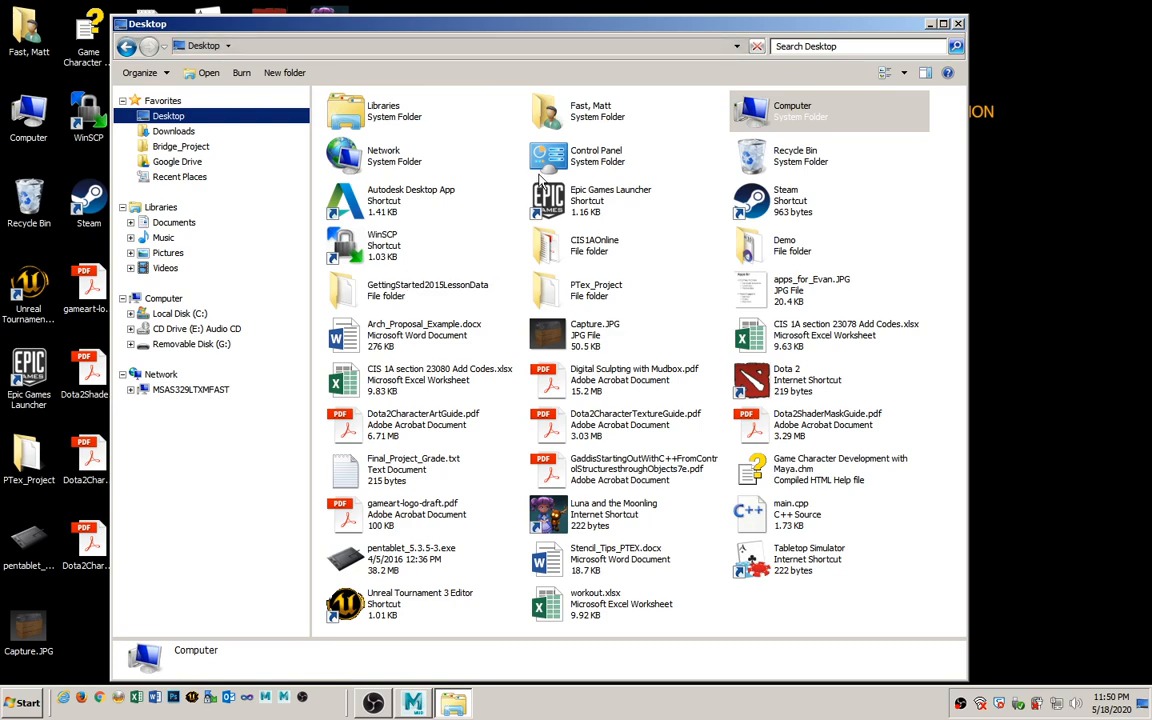
{"action": "left_click", "coordinate": [548, 287]}
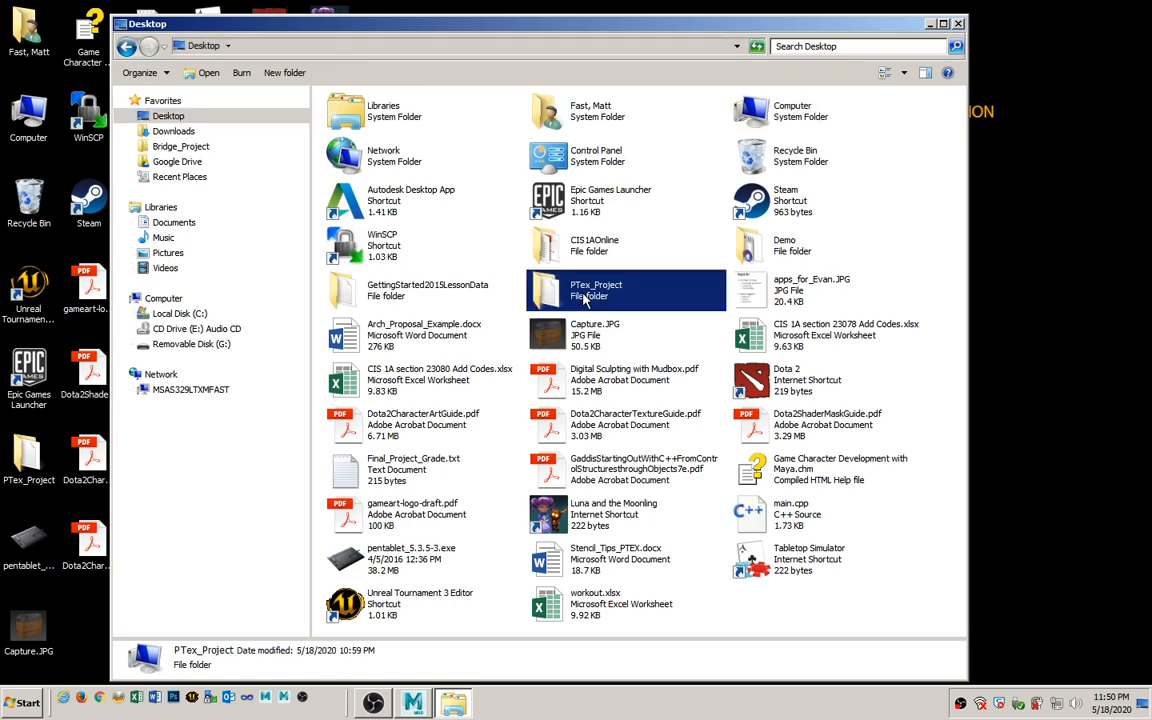
{"action": "double_click", "coordinate": [670, 302]}
{"action": "left_click", "coordinate": [388, 332]}
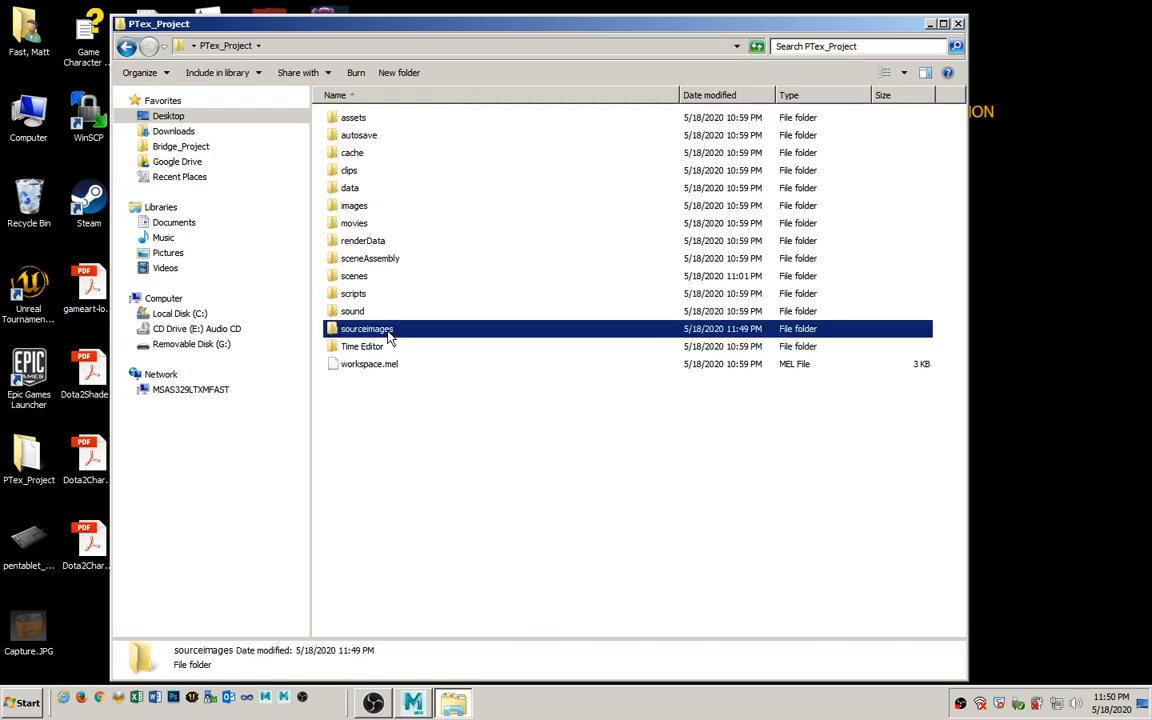
{"action": "double_click", "coordinate": [389, 335]}
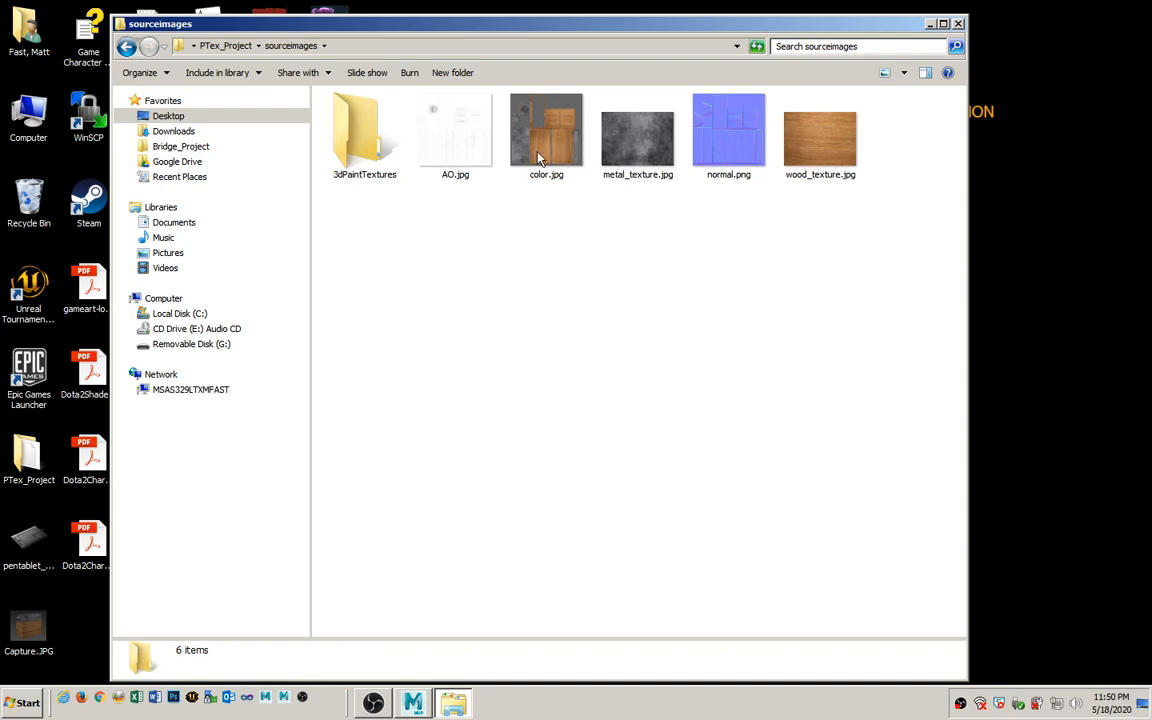
View the exported AO.jpg, color.jpg and normal.png textures in Windows Photo Viewer and close the viewer.
{"action": "left_click", "coordinate": [457, 140]}
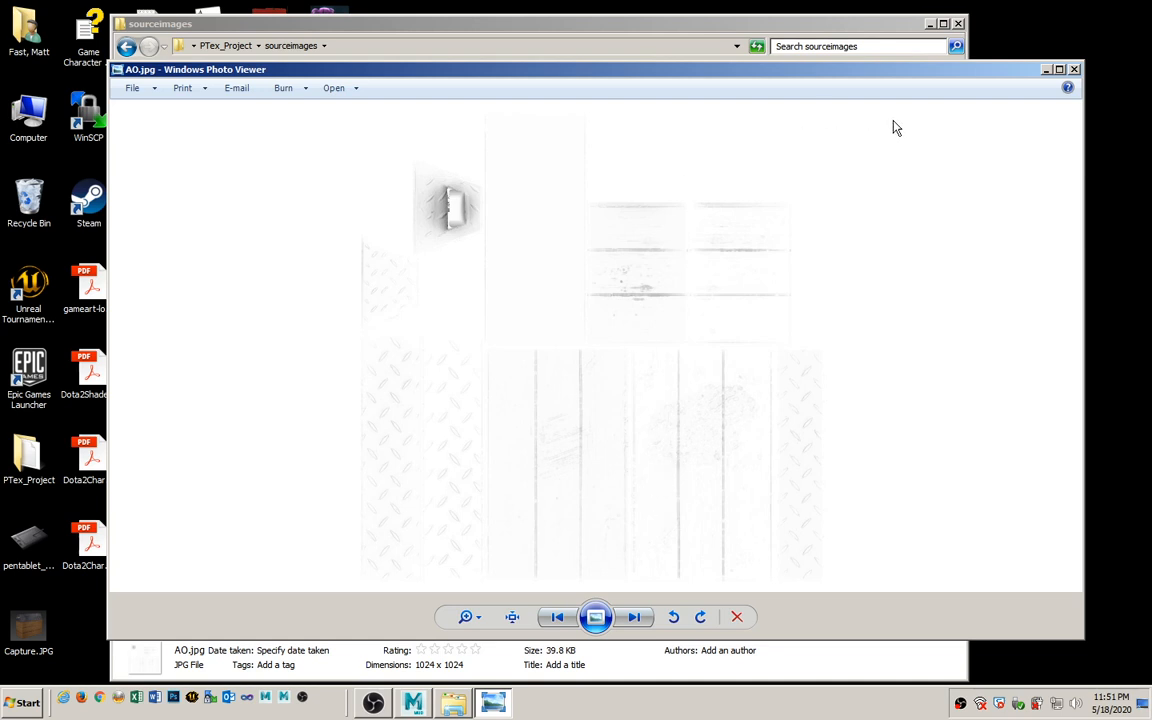
{"action": "left_click", "coordinate": [636, 618]}
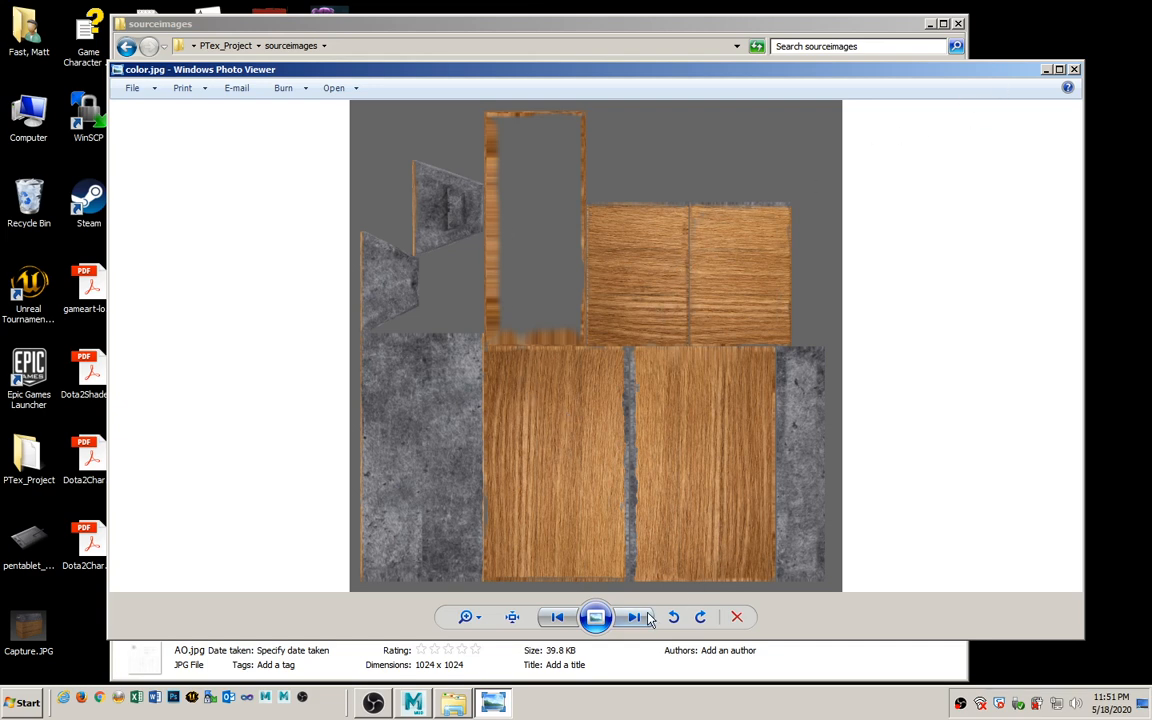
{"action": "key", "text": "Right"}
{"action": "key", "text": "Right"}
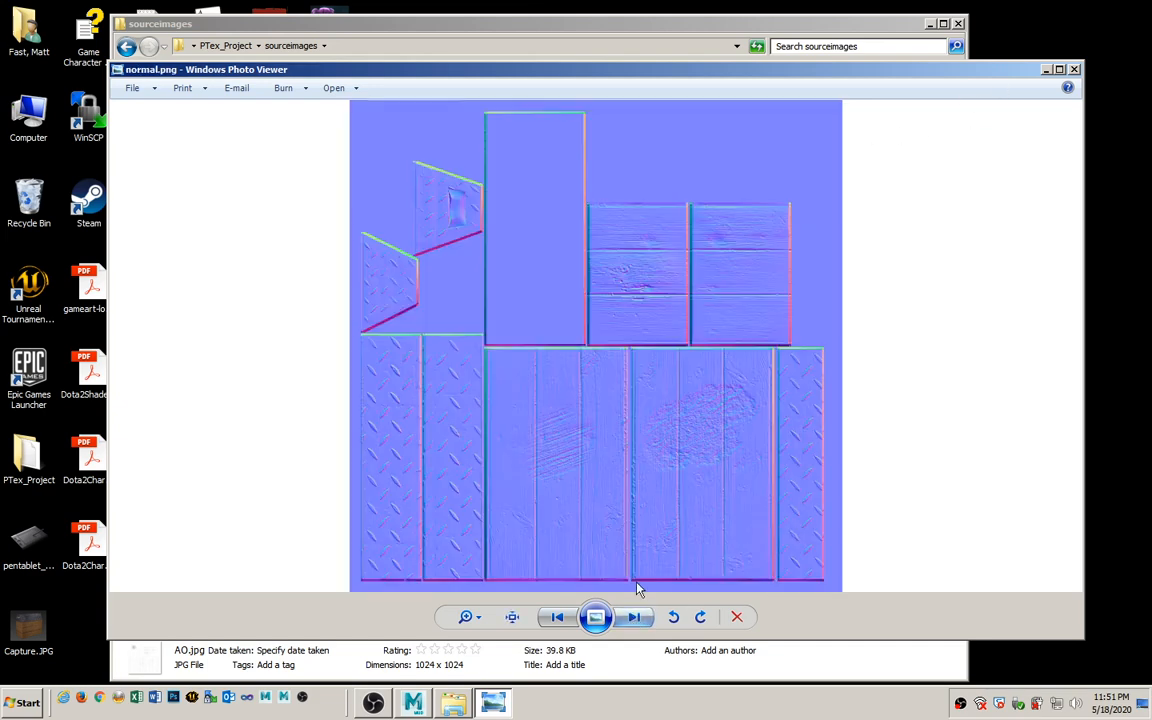
{"action": "left_click", "coordinate": [1074, 70]}
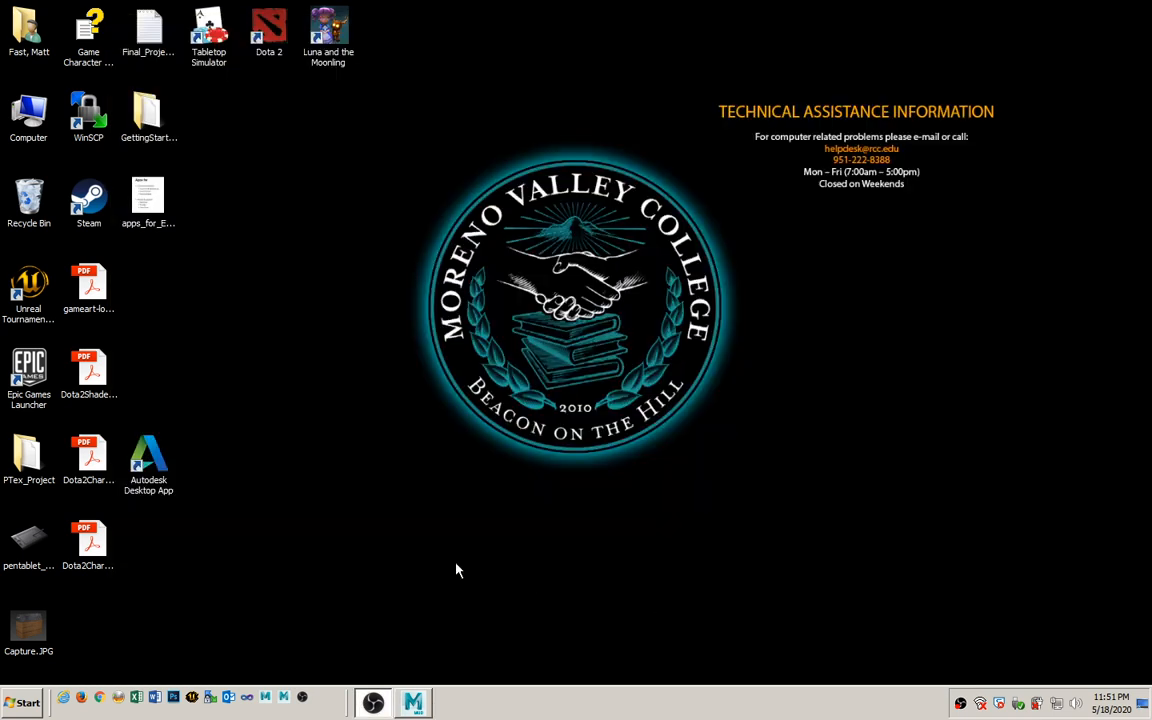
Return to Mudbox and quit the program.
{"action": "left_click", "coordinate": [422, 704]}
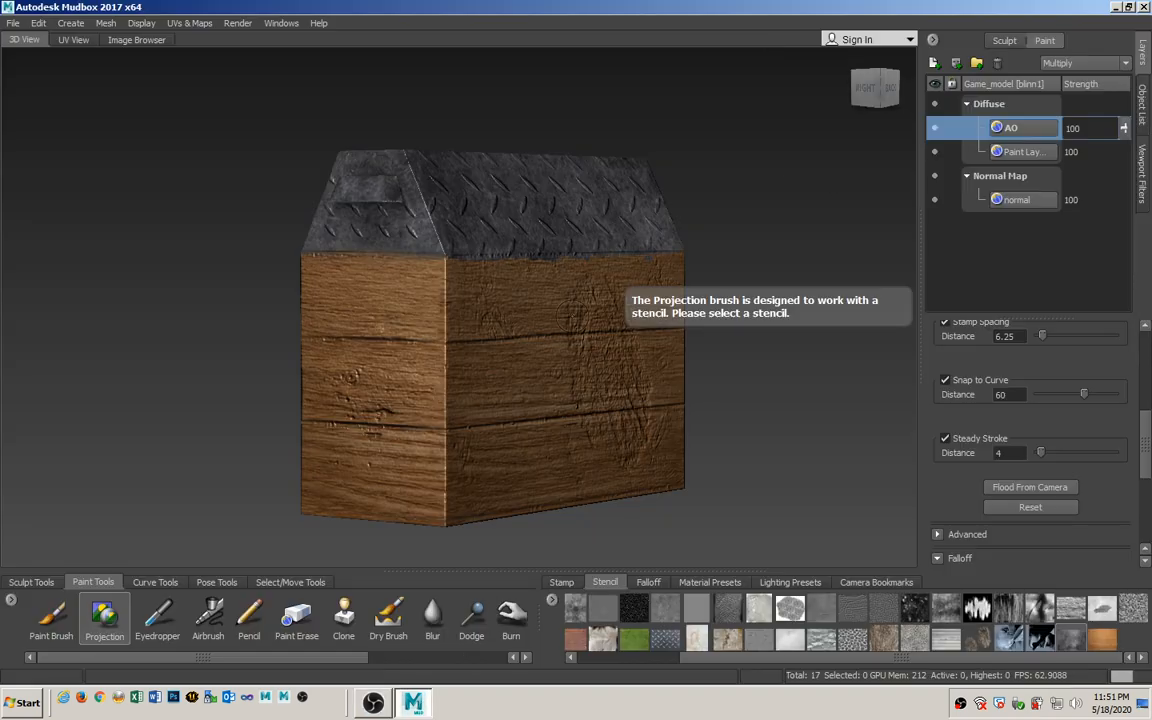
{"action": "left_click", "coordinate": [1144, 8]}
{"action": "left_click", "coordinate": [568, 372]}
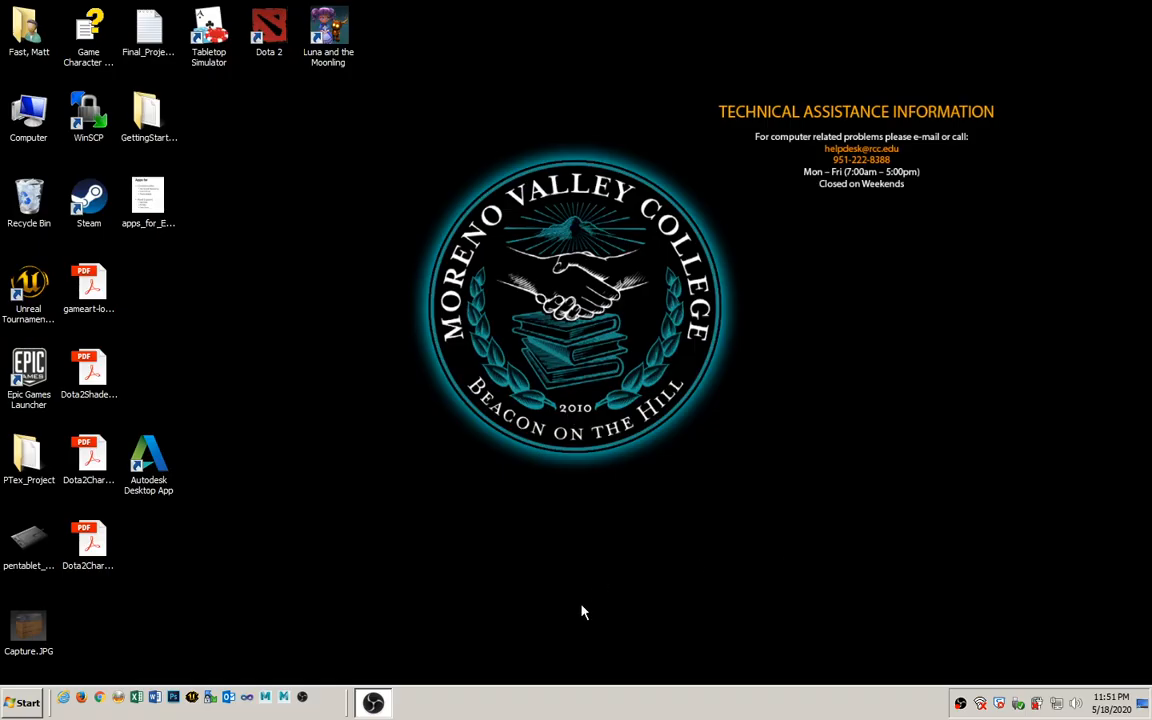
Launch Maya and open game_model.mb from the PTex_Project scenes folder without saving the untitled scene.
{"action": "left_click", "coordinate": [266, 704]}
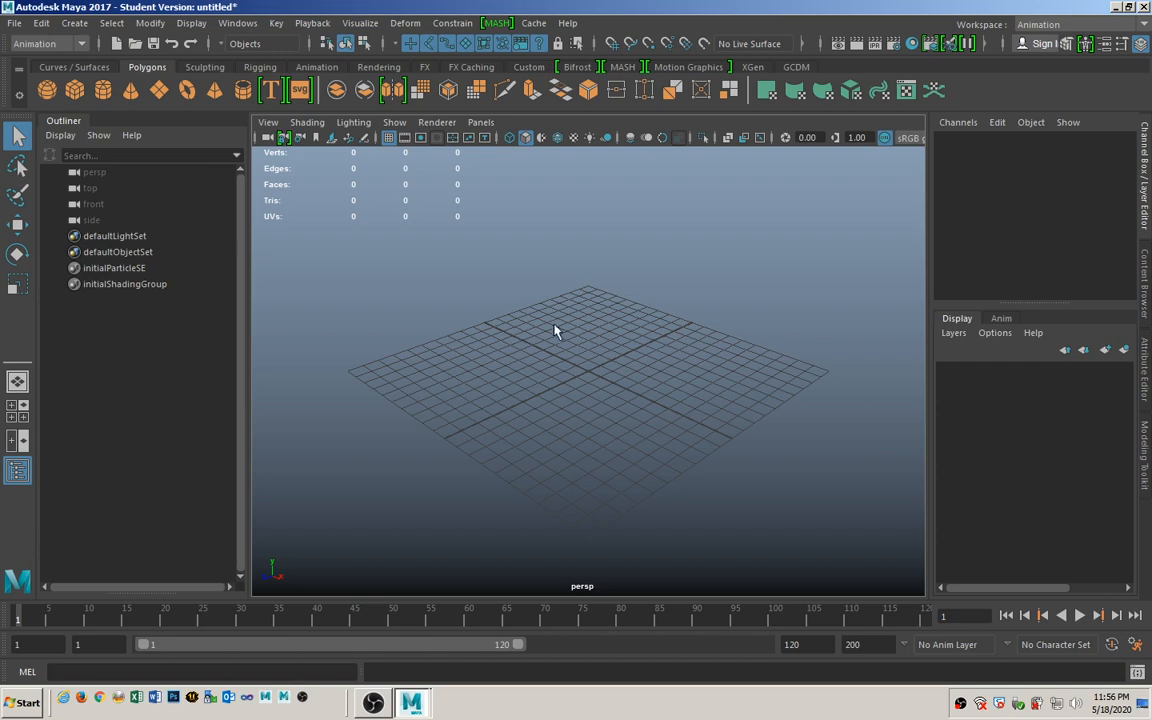
{"action": "left_click", "coordinate": [13, 25]}
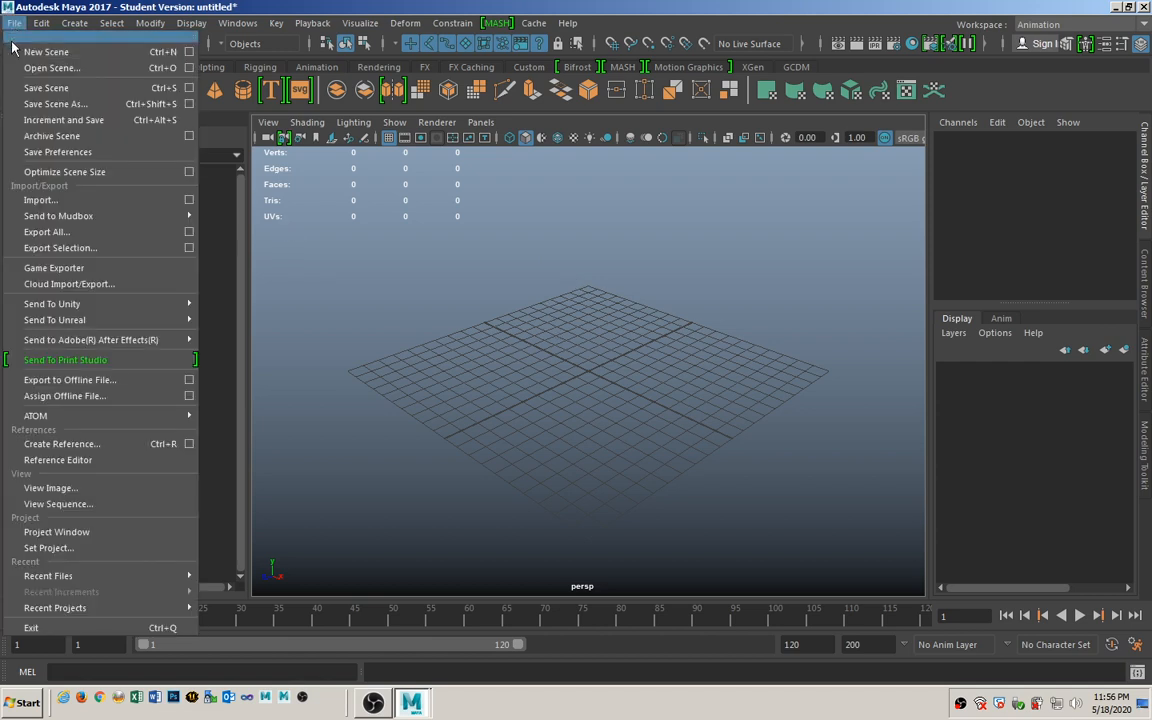
{"action": "mouse_move", "coordinate": [114, 585]}
{"action": "mouse_move", "coordinate": [100, 607]}
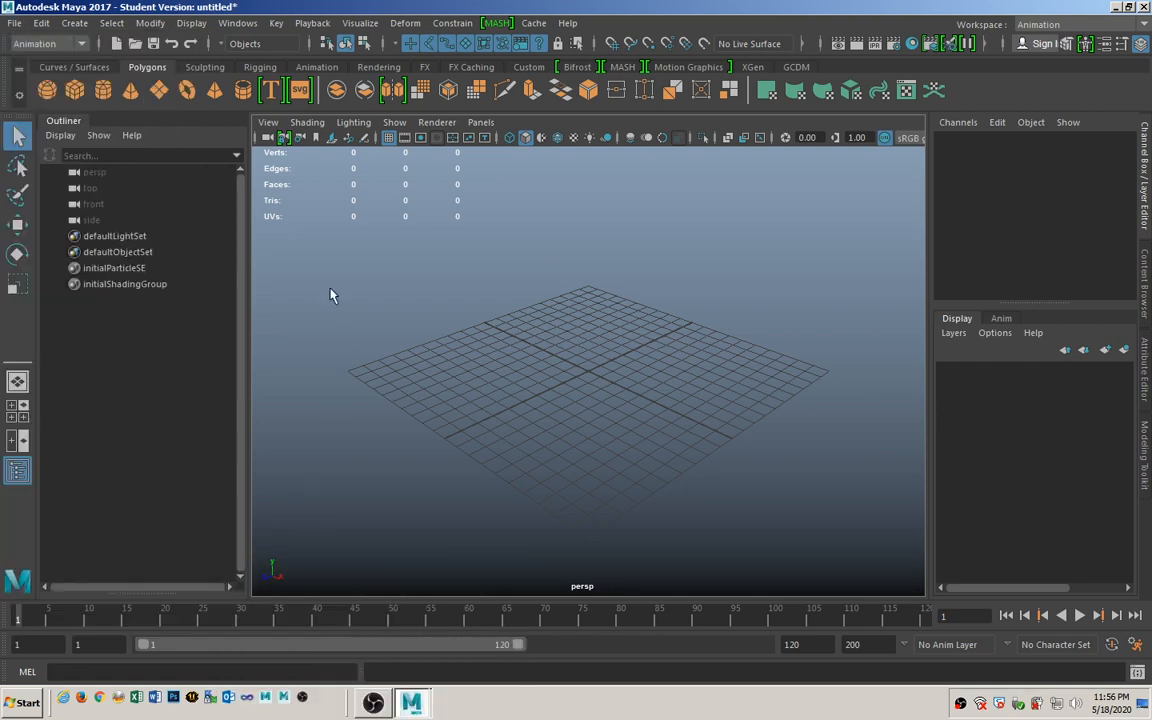
{"action": "left_click", "coordinate": [134, 43]}
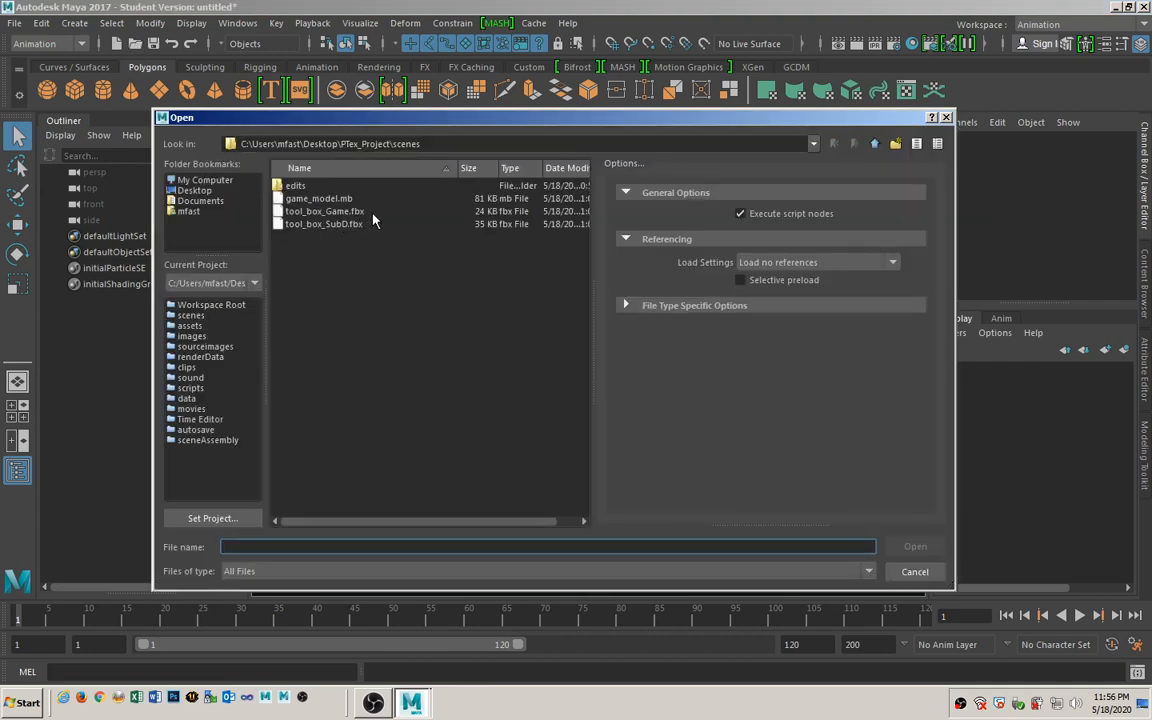
{"action": "left_click", "coordinate": [320, 198]}
{"action": "left_click", "coordinate": [912, 547]}
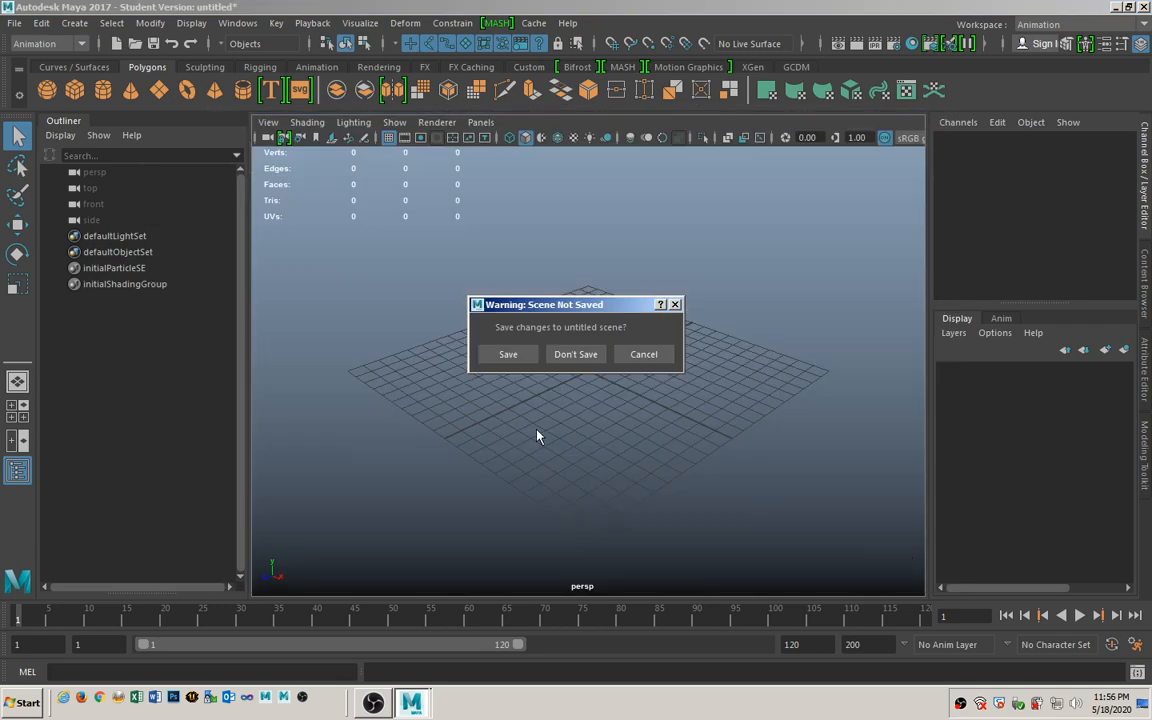
{"action": "left_click", "coordinate": [576, 354]}
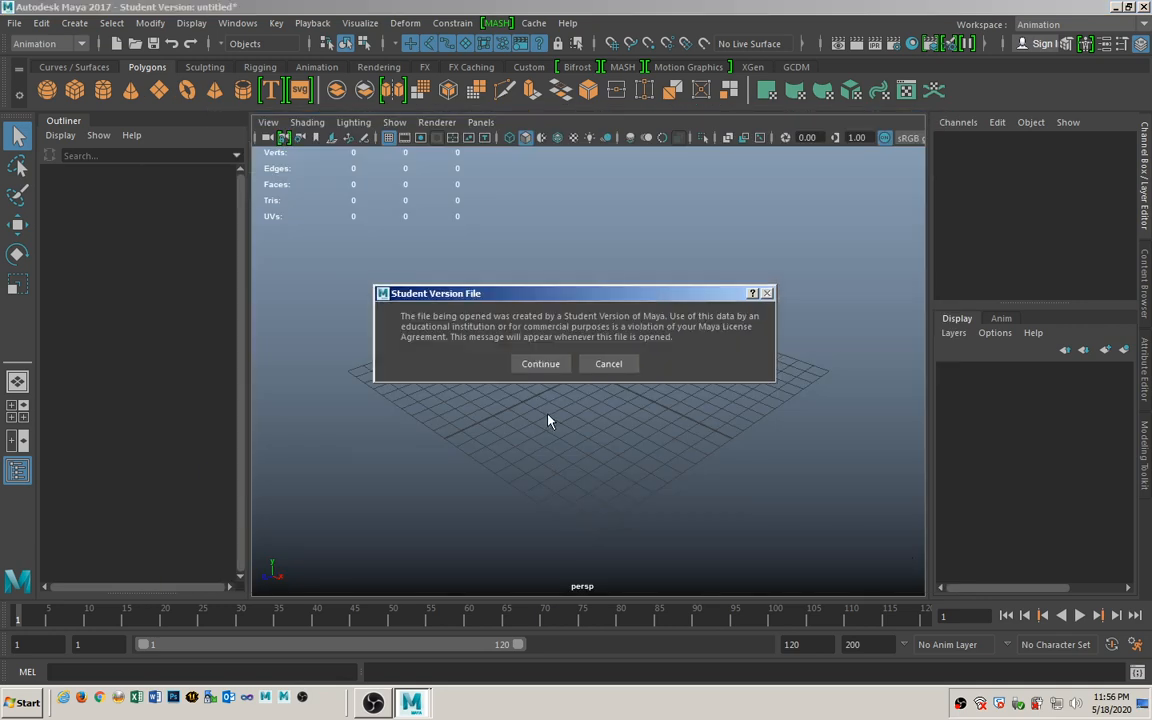
{"action": "left_click", "coordinate": [540, 363]}
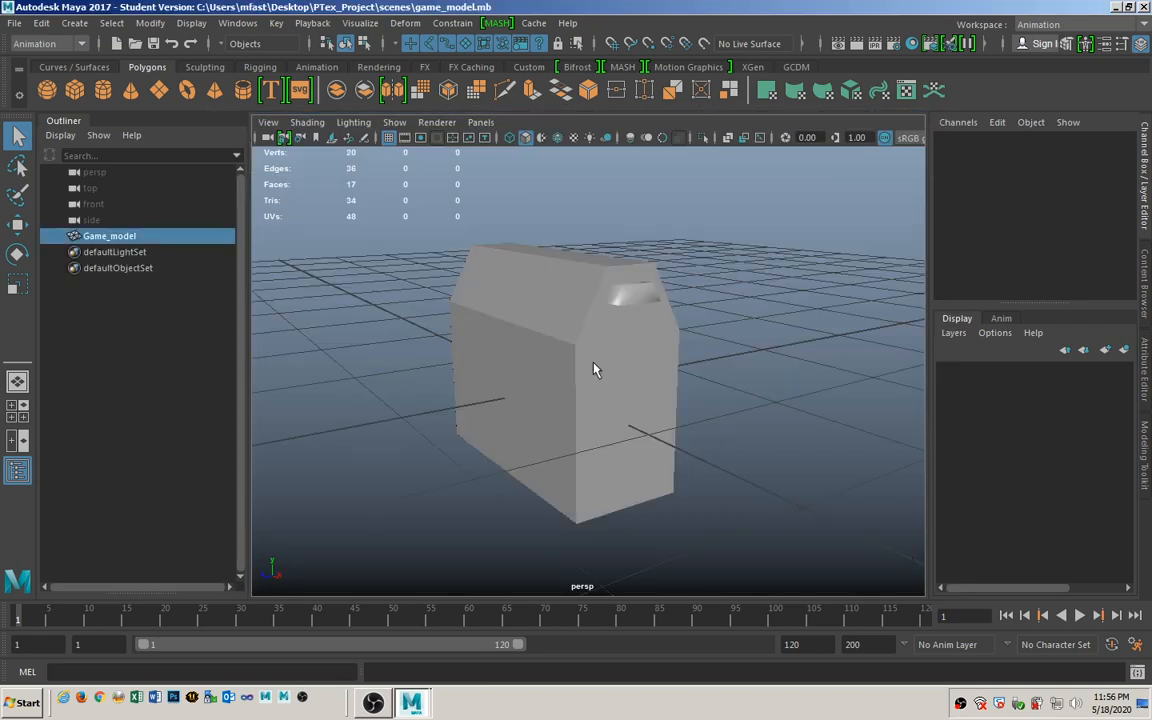
Assign sourceimages\color.jpg as a file texture to the Color attribute of Game_model's blinn1 material.
{"action": "left_click", "coordinate": [593, 370]}
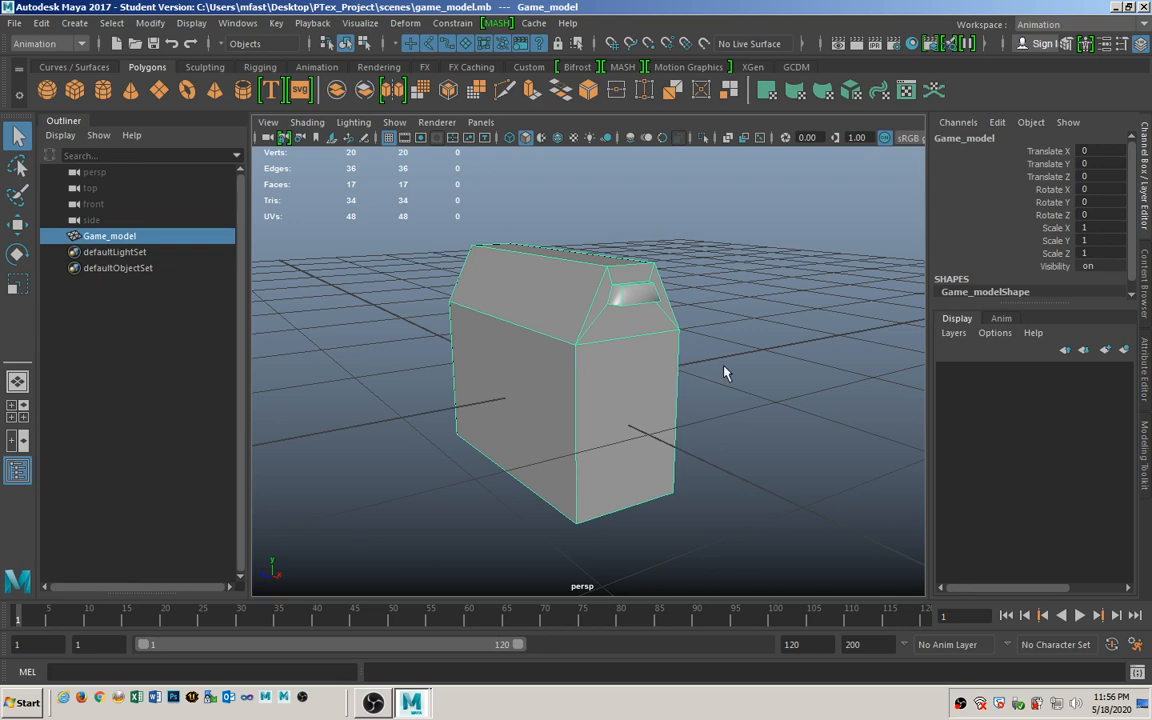
{"action": "left_click_drag", "start_coordinate": [725, 375], "coordinate": [578, 373], "text": "alt"}
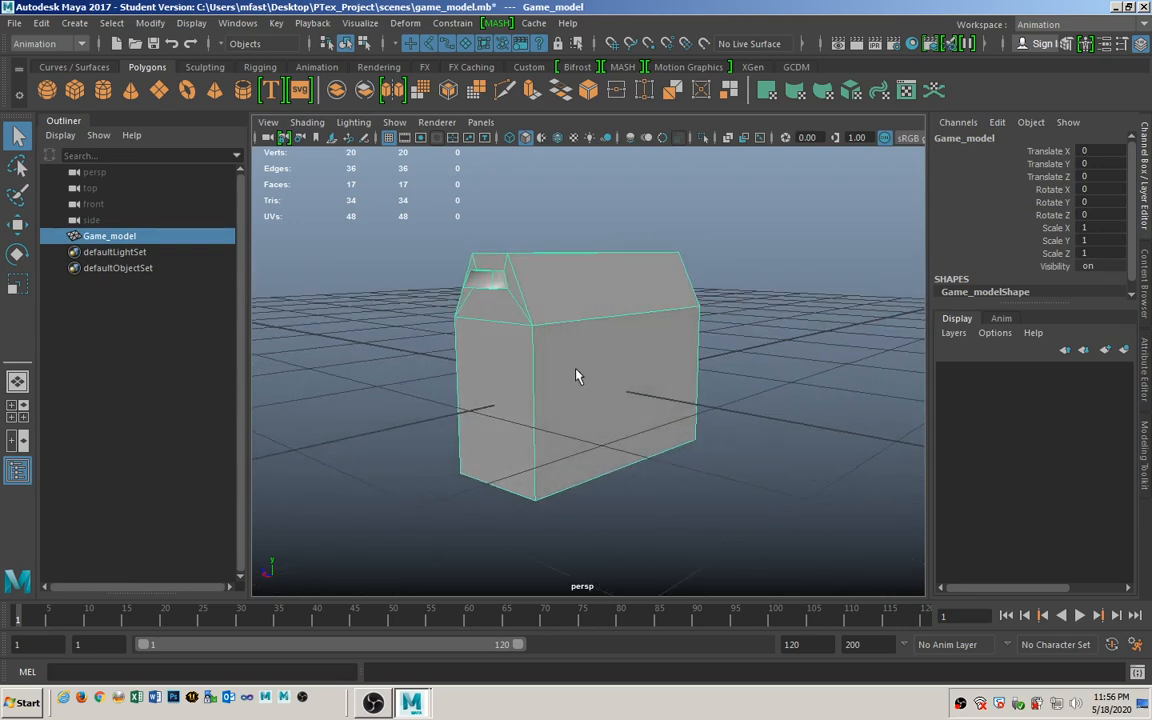
{"action": "key", "text": "ctrl+a"}
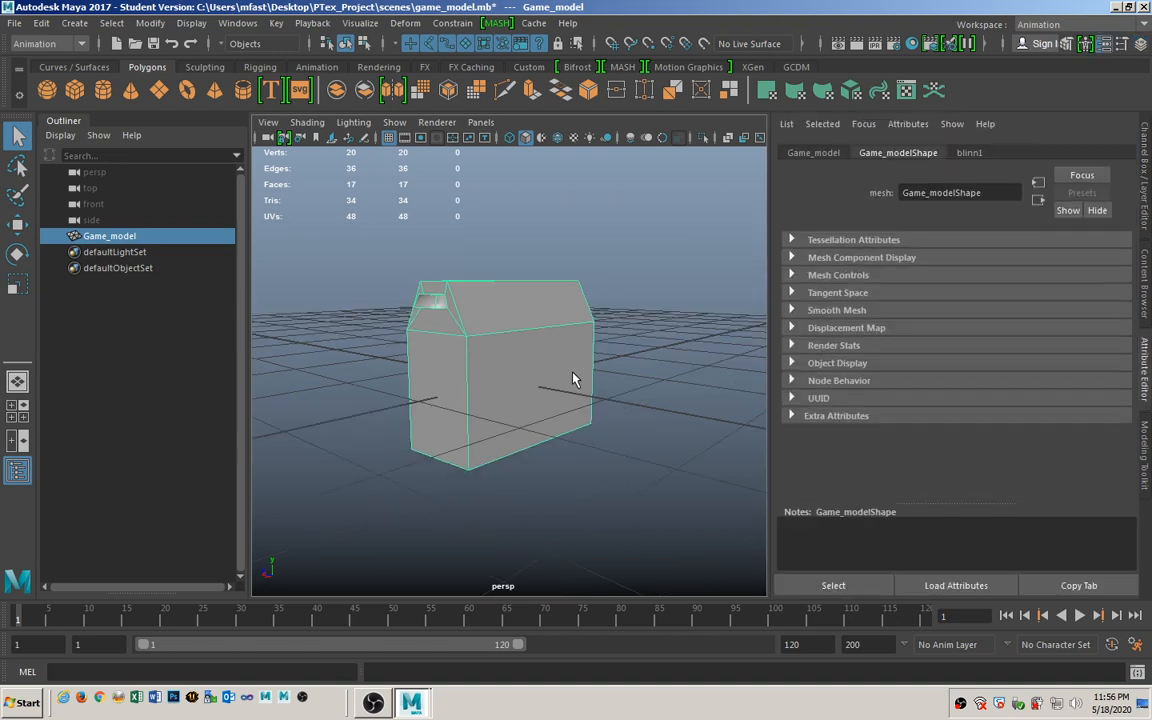
{"action": "left_click", "coordinate": [968, 155]}
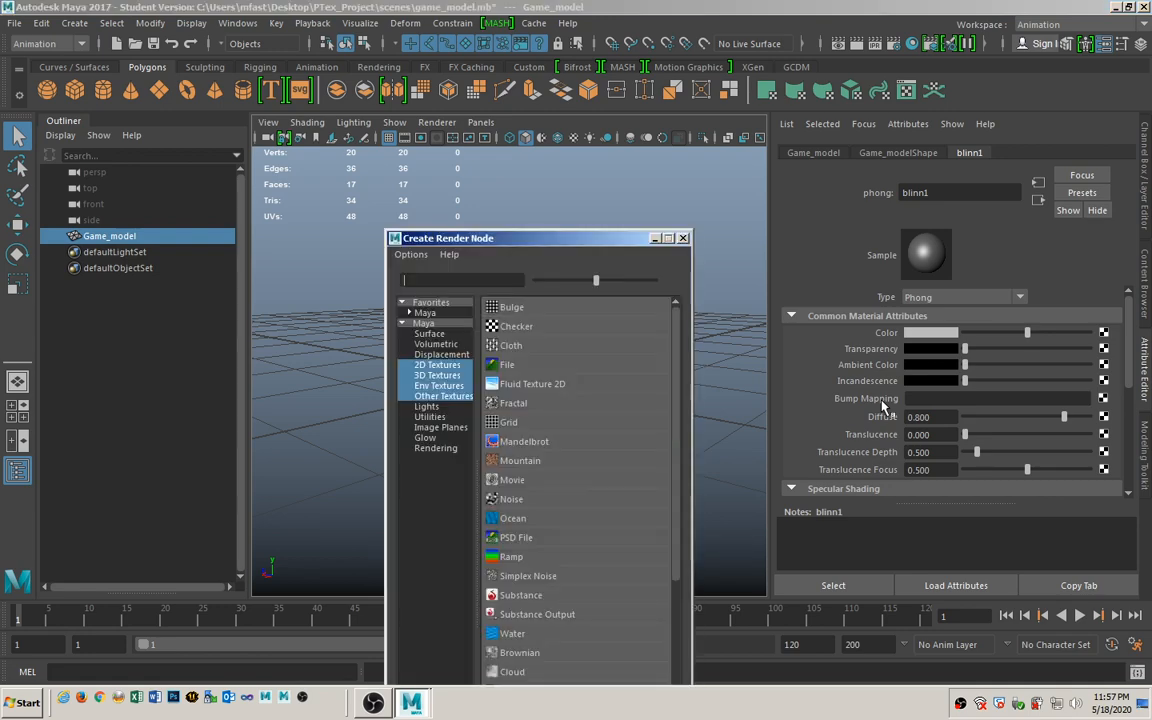
{"action": "left_click", "coordinate": [508, 365]}
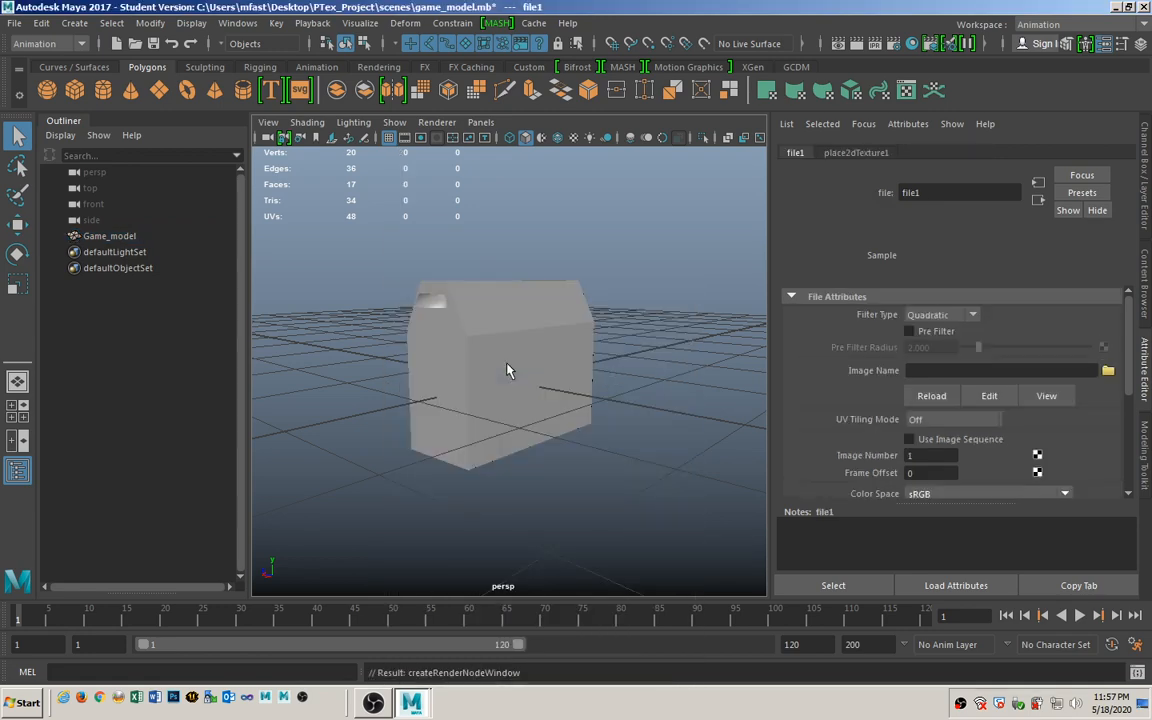
{"action": "left_click", "coordinate": [1108, 370]}
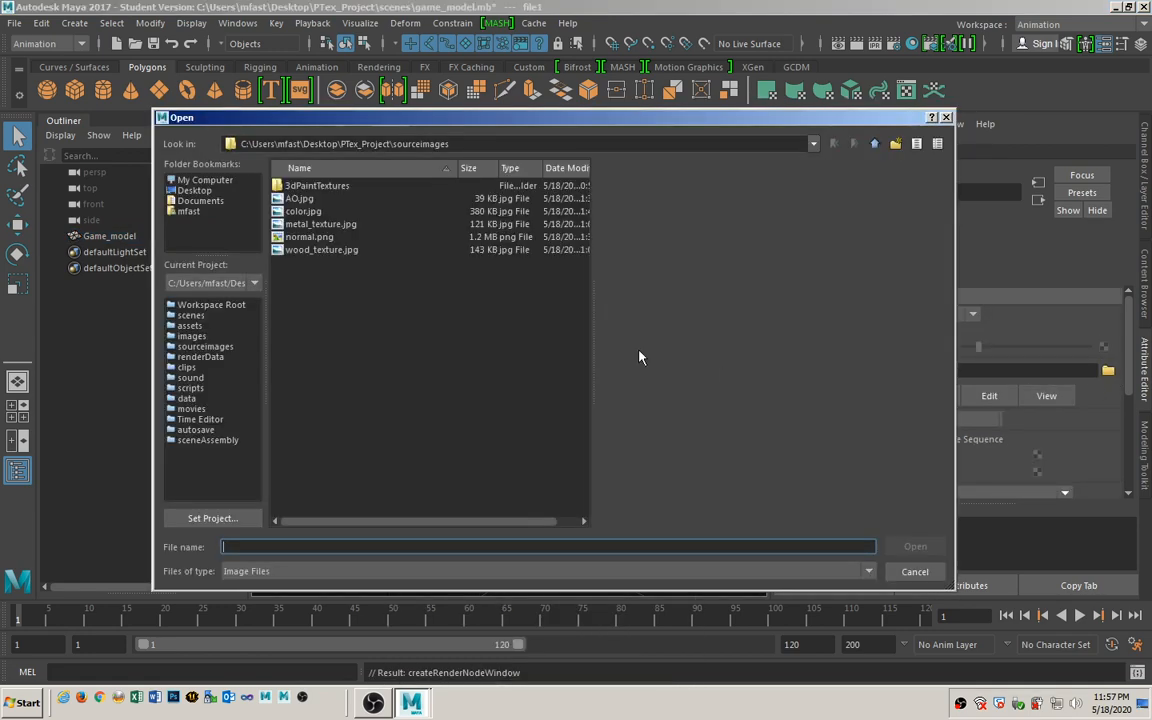
{"action": "left_click", "coordinate": [303, 212]}
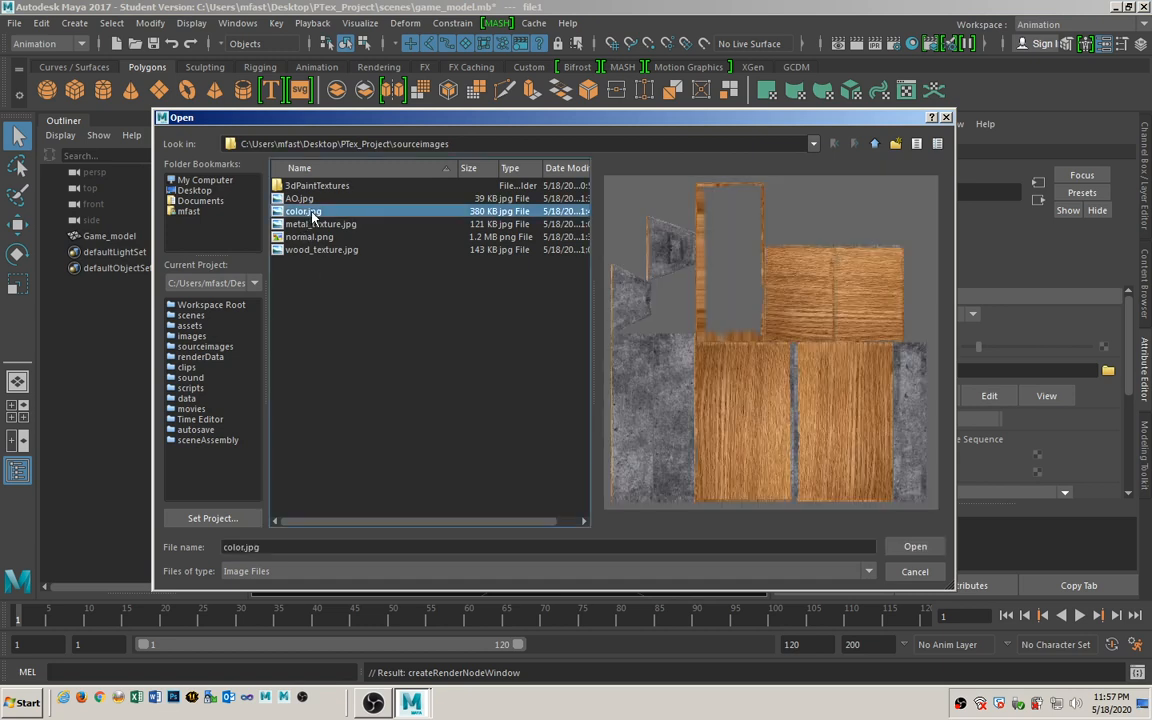
{"action": "left_click", "coordinate": [914, 546]}
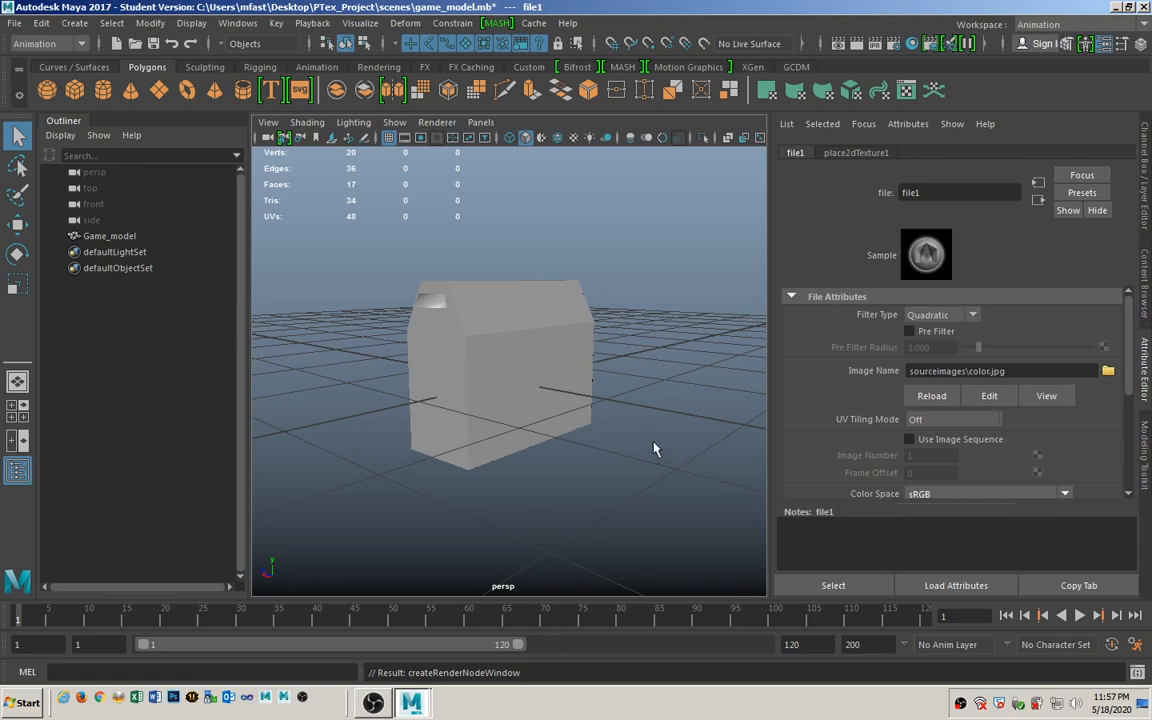
Switch the perspective view to the Legacy High Quality Viewport renderer and turn on textured display of the model.
{"action": "left_click", "coordinate": [438, 123]}
{"action": "left_click", "coordinate": [461, 185]}
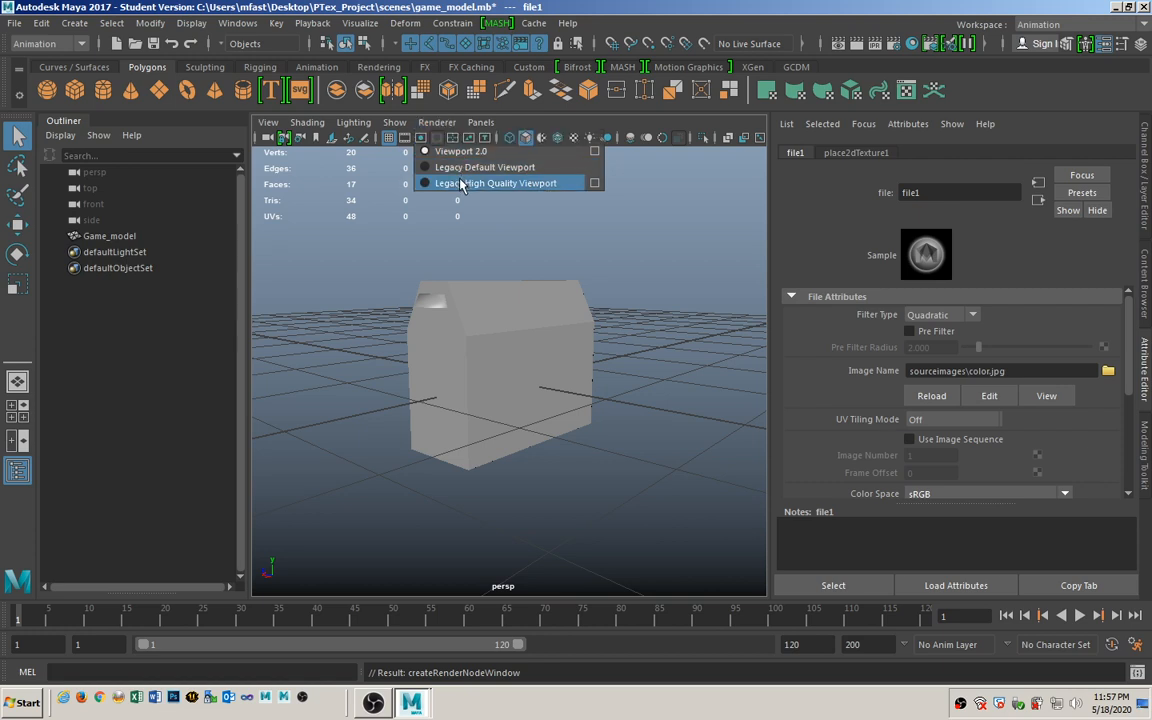
{"action": "left_click", "coordinate": [461, 184]}
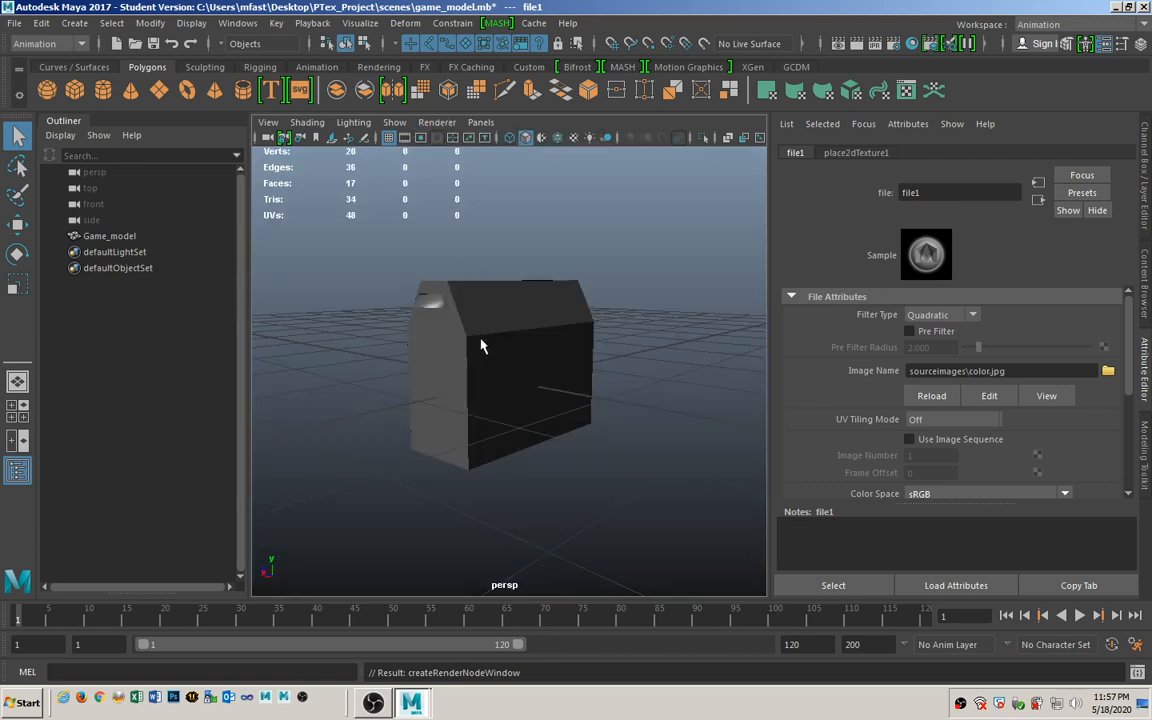
{"action": "left_click_drag", "start_coordinate": [481, 347], "coordinate": [475, 376], "text": "alt"}
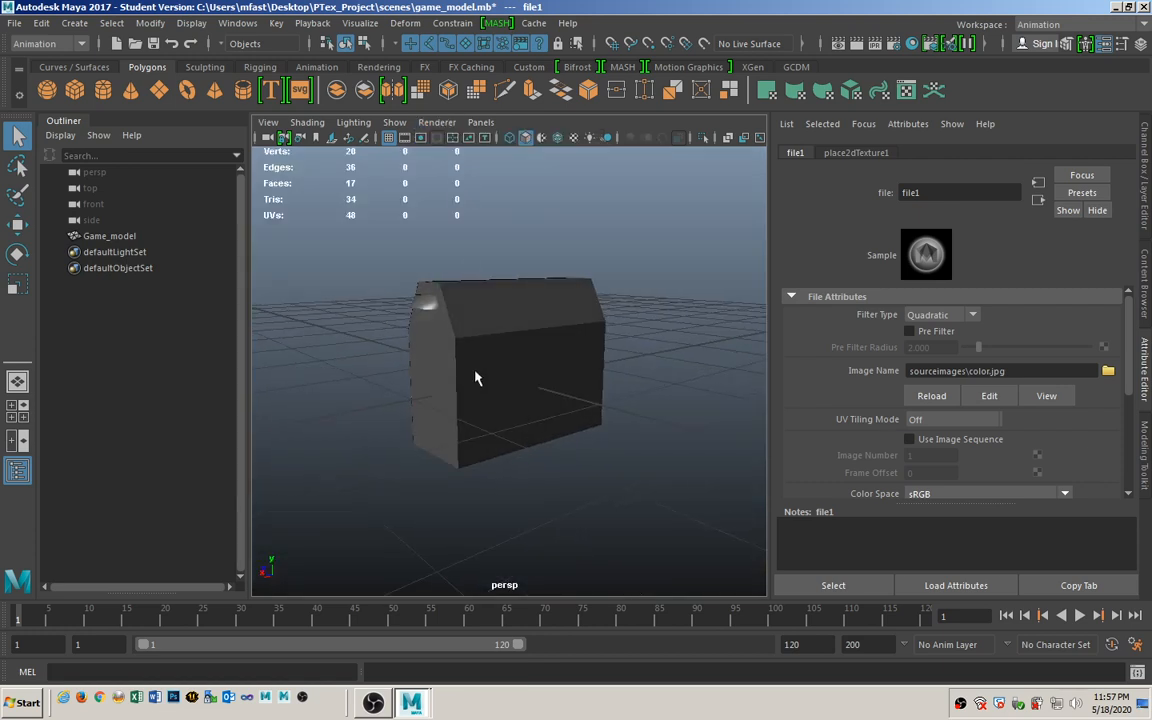
{"action": "key", "text": "6"}
{"action": "right_click_drag", "start_coordinate": [414, 399], "coordinate": [533, 397], "text": "alt"}
{"action": "left_click_drag", "start_coordinate": [476, 450], "coordinate": [547, 423], "text": "alt"}
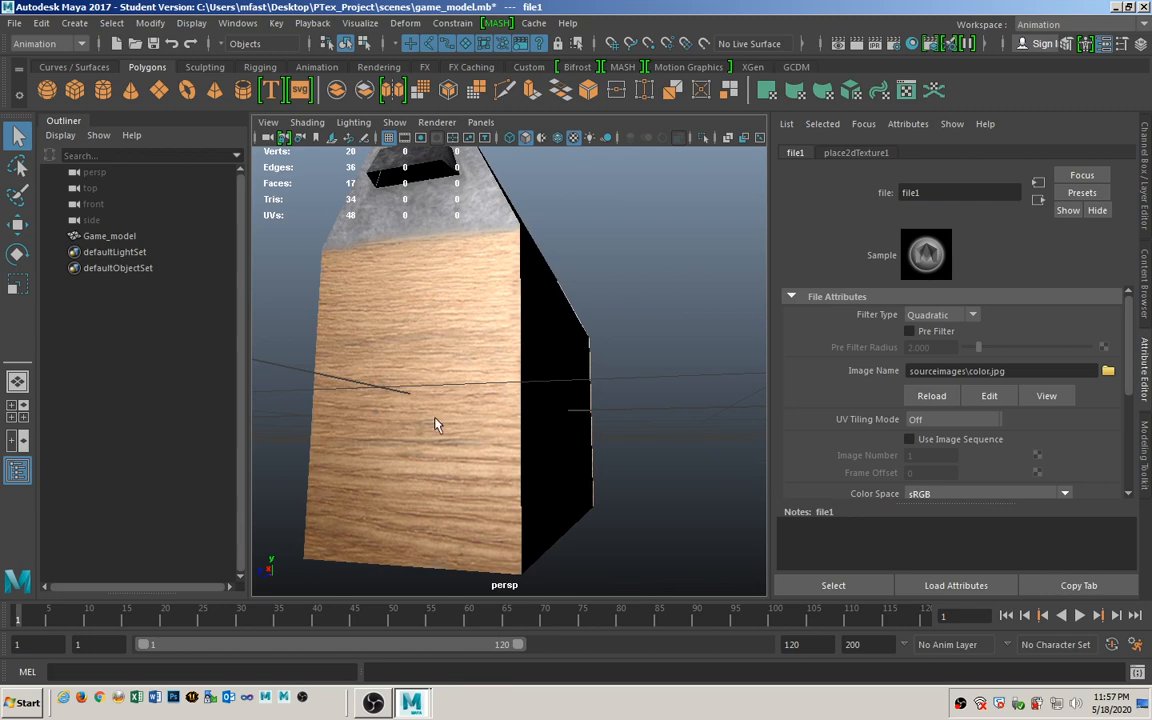
{"action": "left_click_drag", "start_coordinate": [466, 340], "coordinate": [438, 386], "text": "alt"}
{"action": "right_click_drag", "start_coordinate": [517, 386], "coordinate": [423, 373], "text": "alt"}
Connect normal.png as a file texture to blinn1's Bump Mapping, with the bump node used as Tangent Space Normals.
{"action": "left_click", "coordinate": [546, 375]}
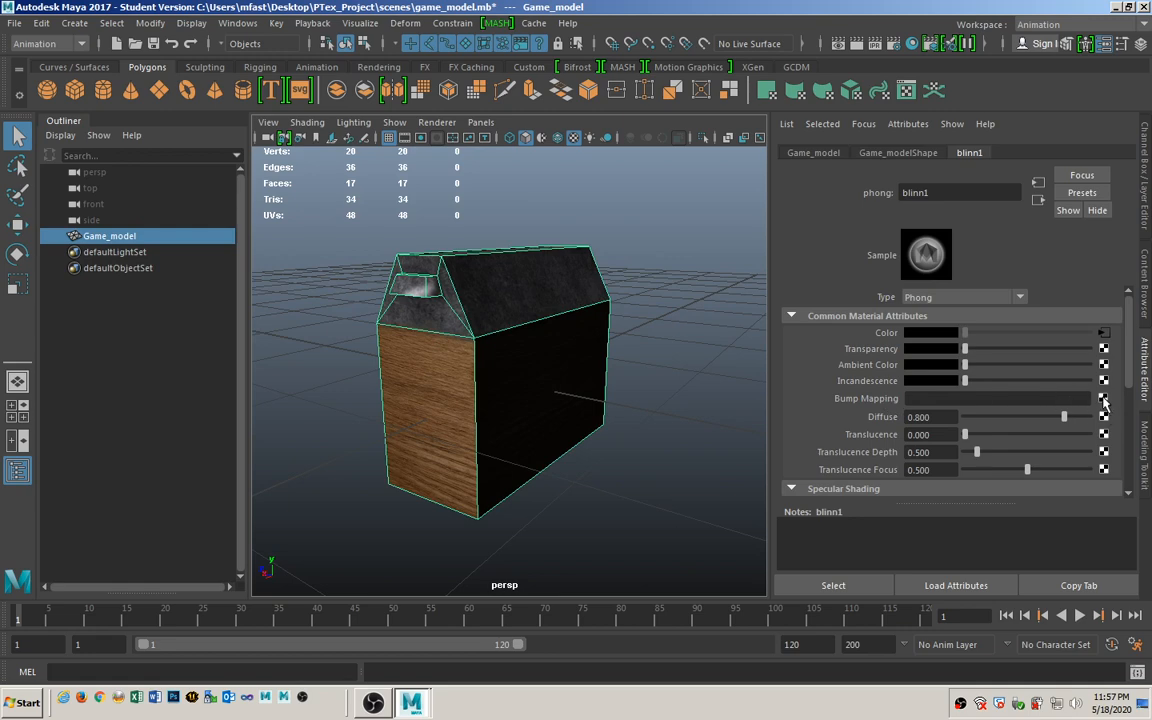
{"action": "left_click", "coordinate": [1103, 399]}
{"action": "left_click", "coordinate": [507, 364]}
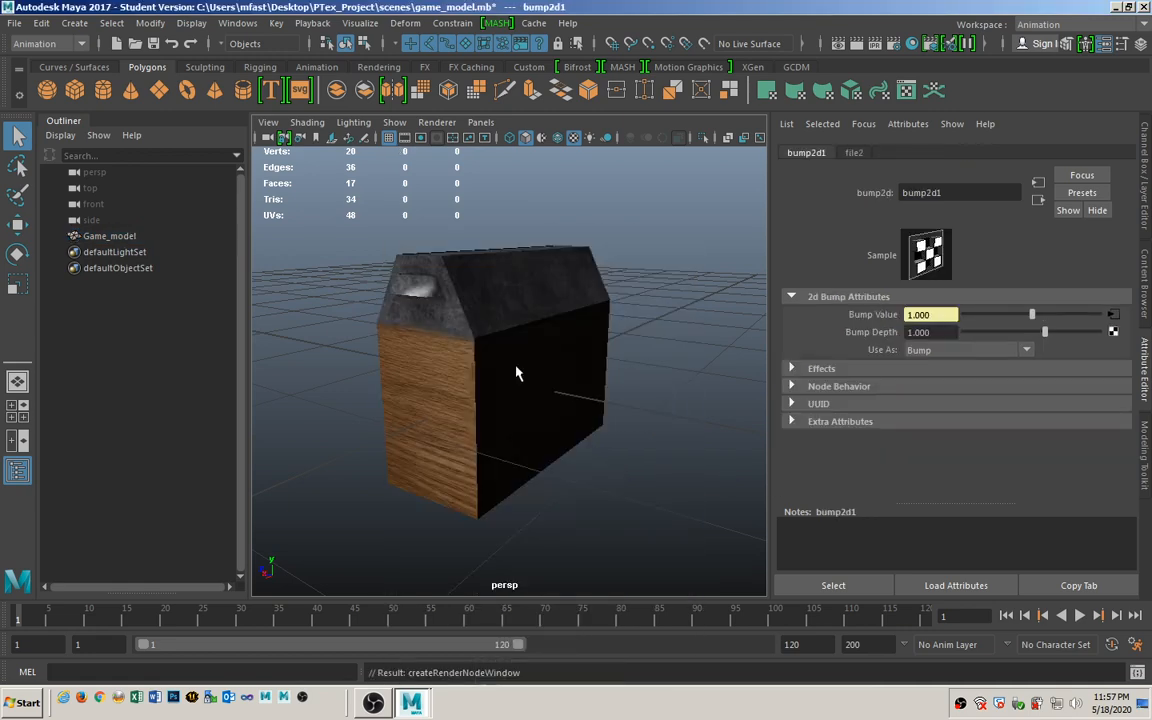
{"action": "left_click", "coordinate": [995, 352]}
{"action": "left_click", "coordinate": [988, 382]}
{"action": "left_click", "coordinate": [1112, 315]}
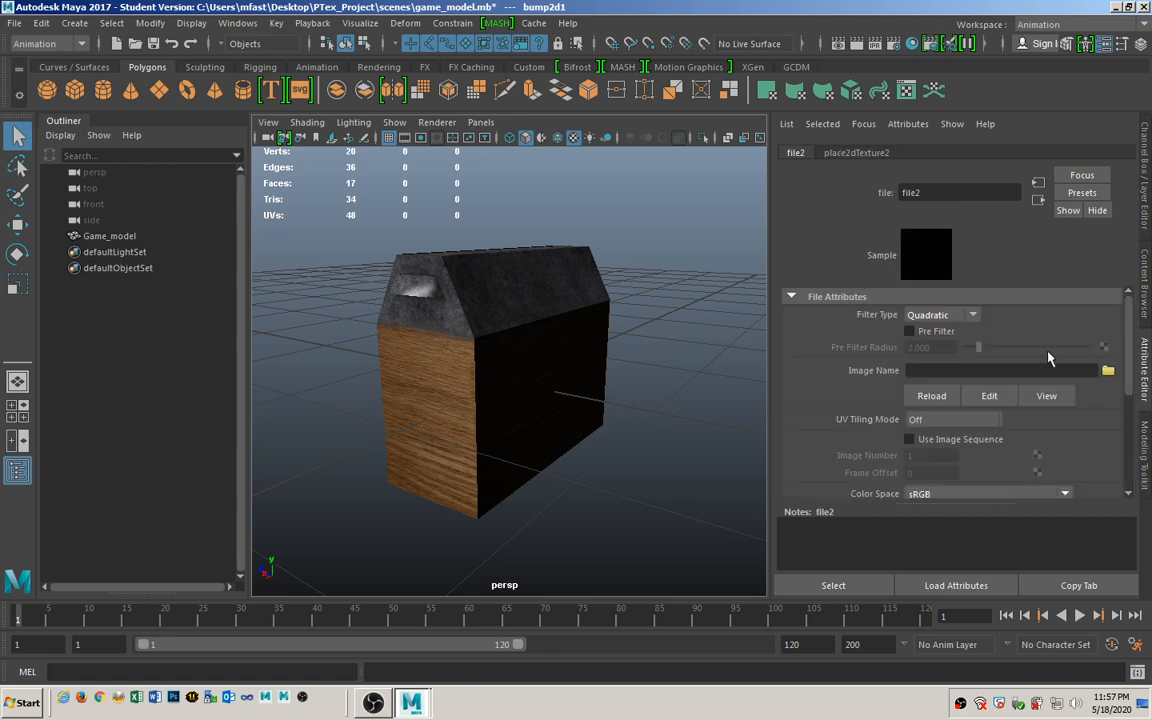
{"action": "left_click", "coordinate": [1108, 370]}
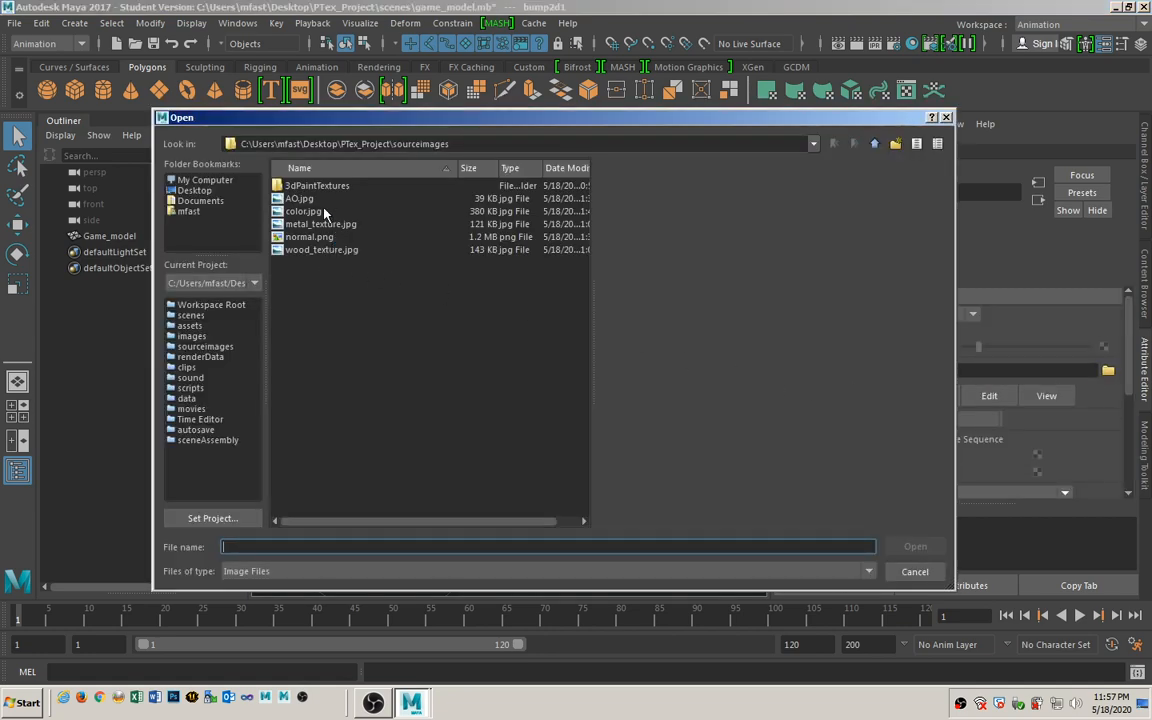
{"action": "left_click", "coordinate": [320, 237]}
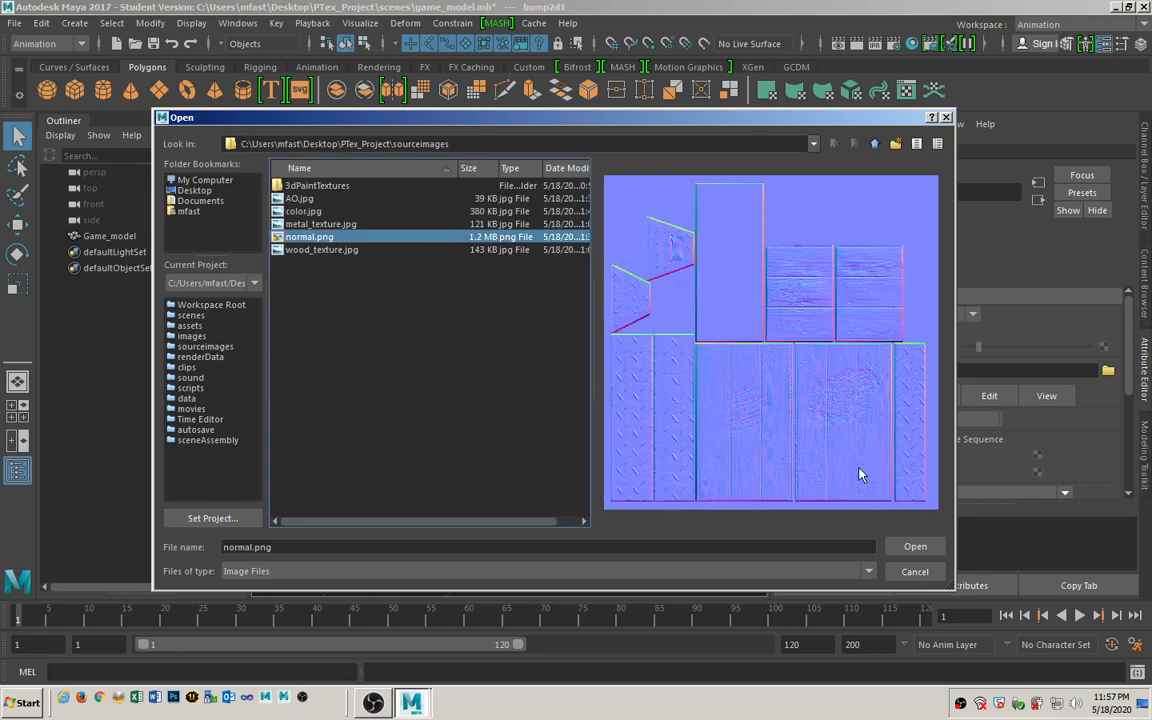
{"action": "left_click", "coordinate": [924, 549]}
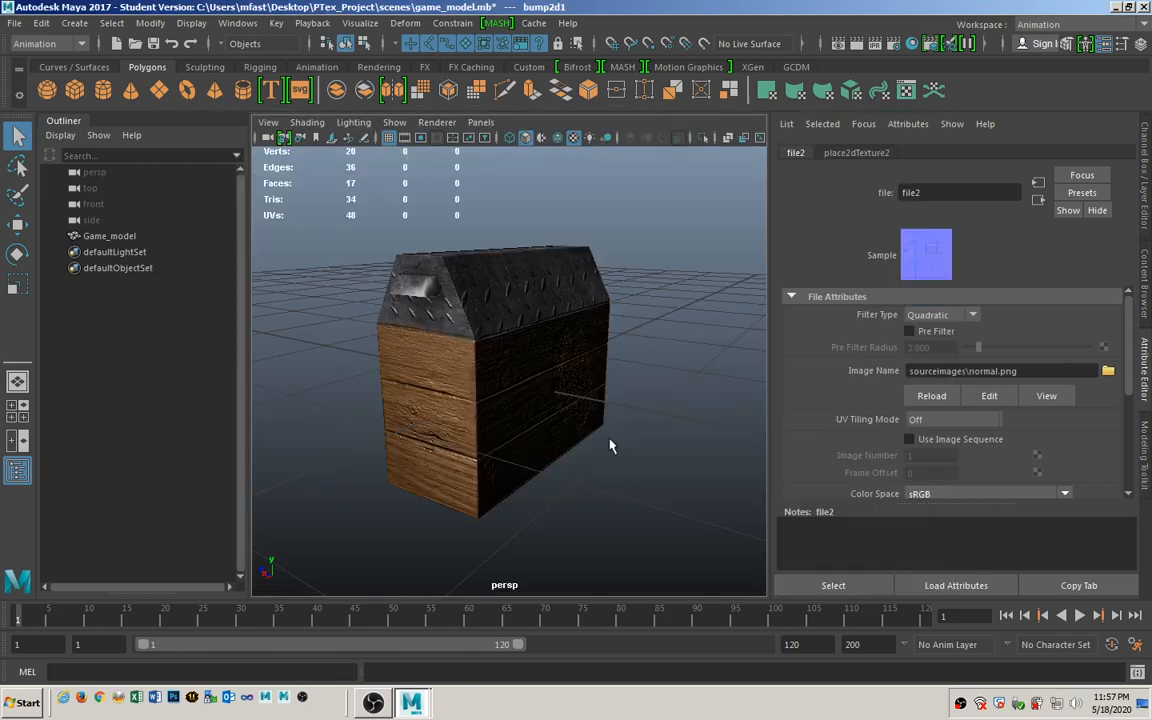
Show the Channel Box in place of the Attribute Editor and inspect the normal-mapped crate from a few angles.
{"action": "left_click_drag", "start_coordinate": [626, 495], "coordinate": [638, 442], "text": "alt"}
{"action": "key", "text": "ctrl+a"}
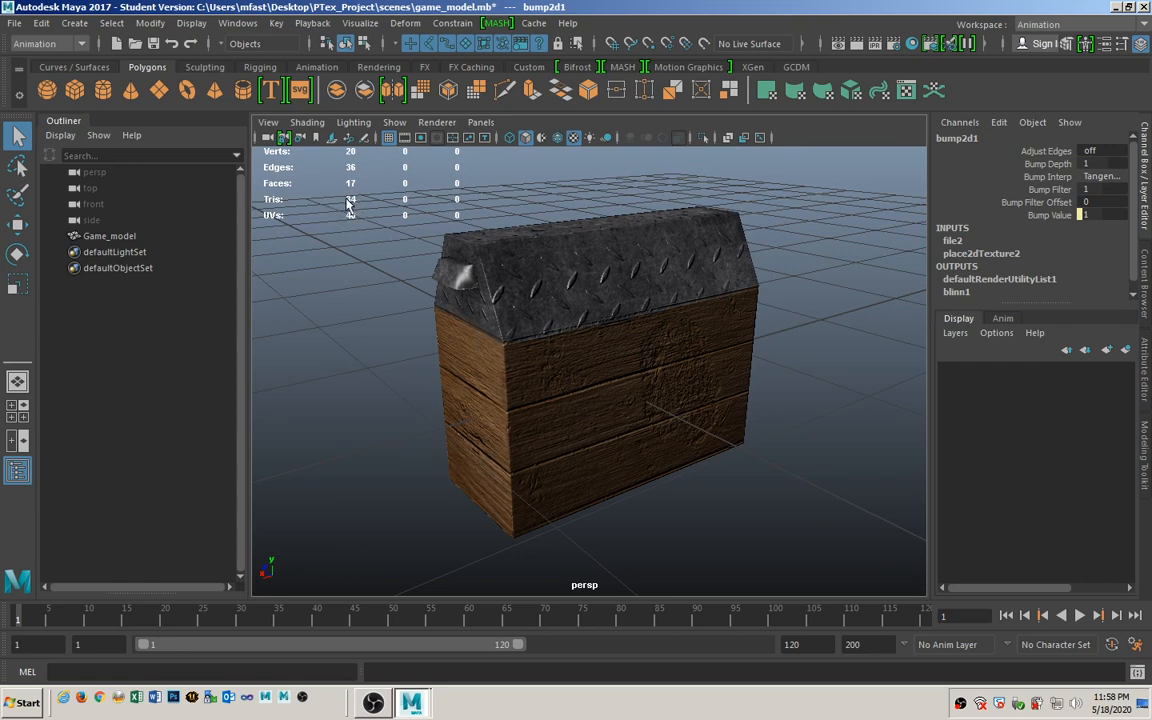
{"action": "left_click_drag", "start_coordinate": [603, 390], "coordinate": [670, 412], "text": "alt"}
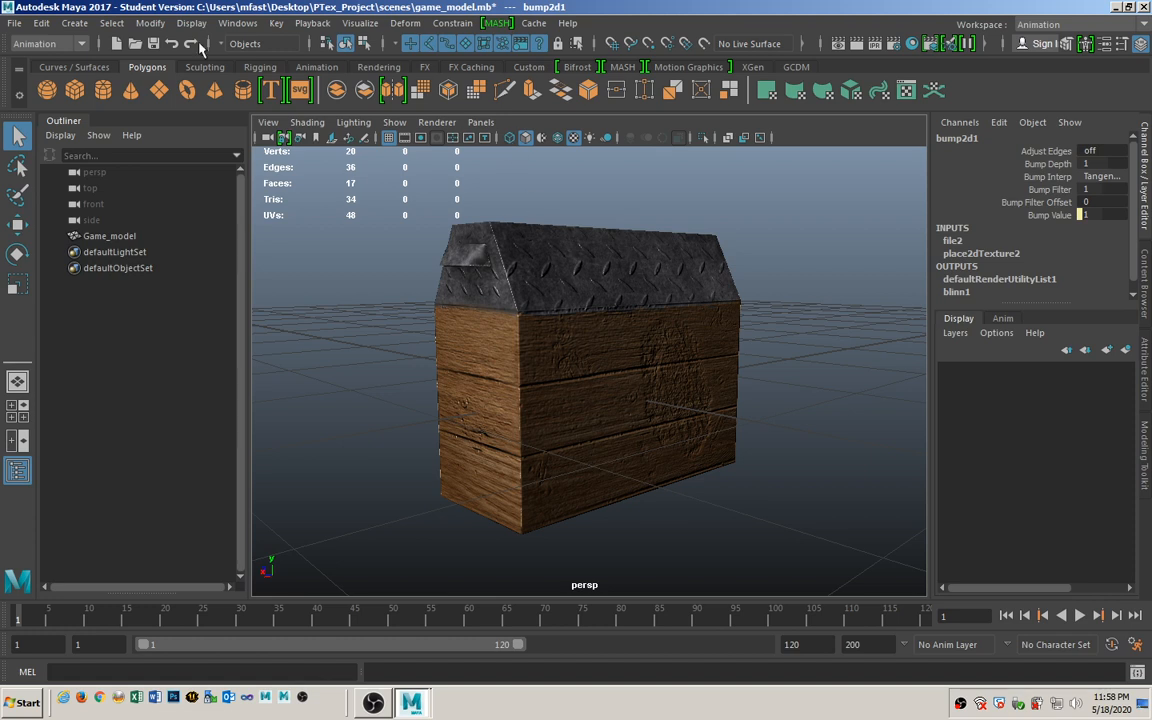
Switch to the Modeling menu set, view Game_model's whole UV layout in the UV Editor, close it and deselect the model.
{"action": "left_click", "coordinate": [80, 43]}
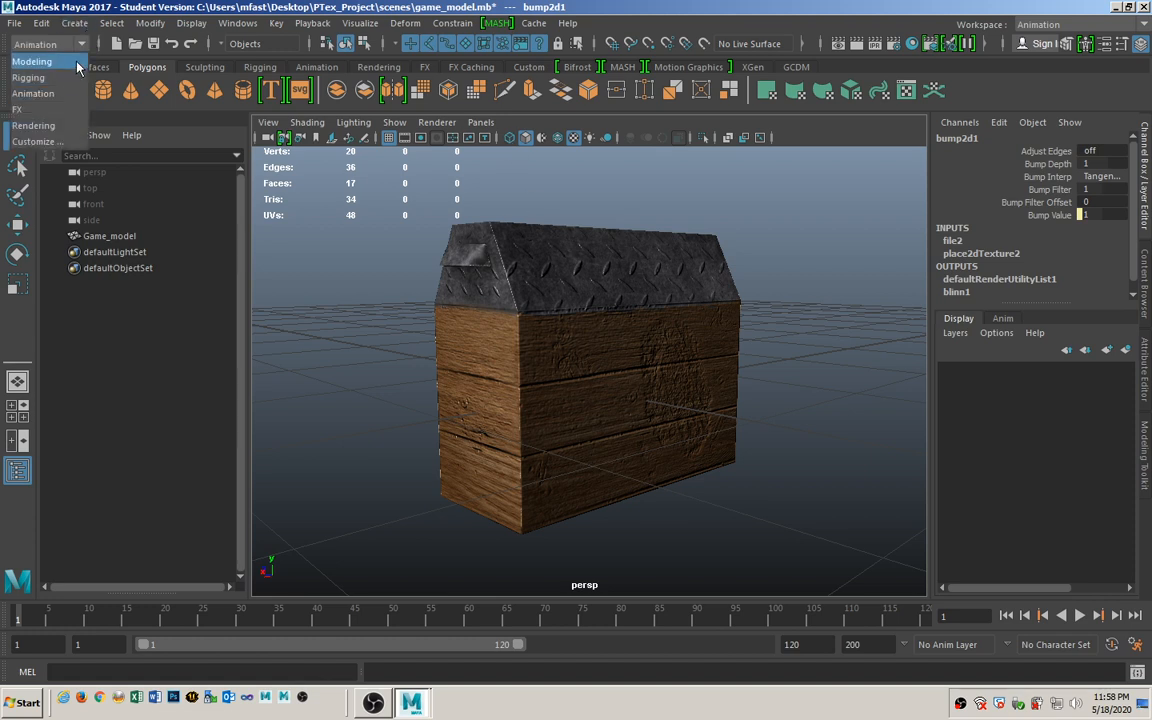
{"action": "left_click", "coordinate": [32, 61]}
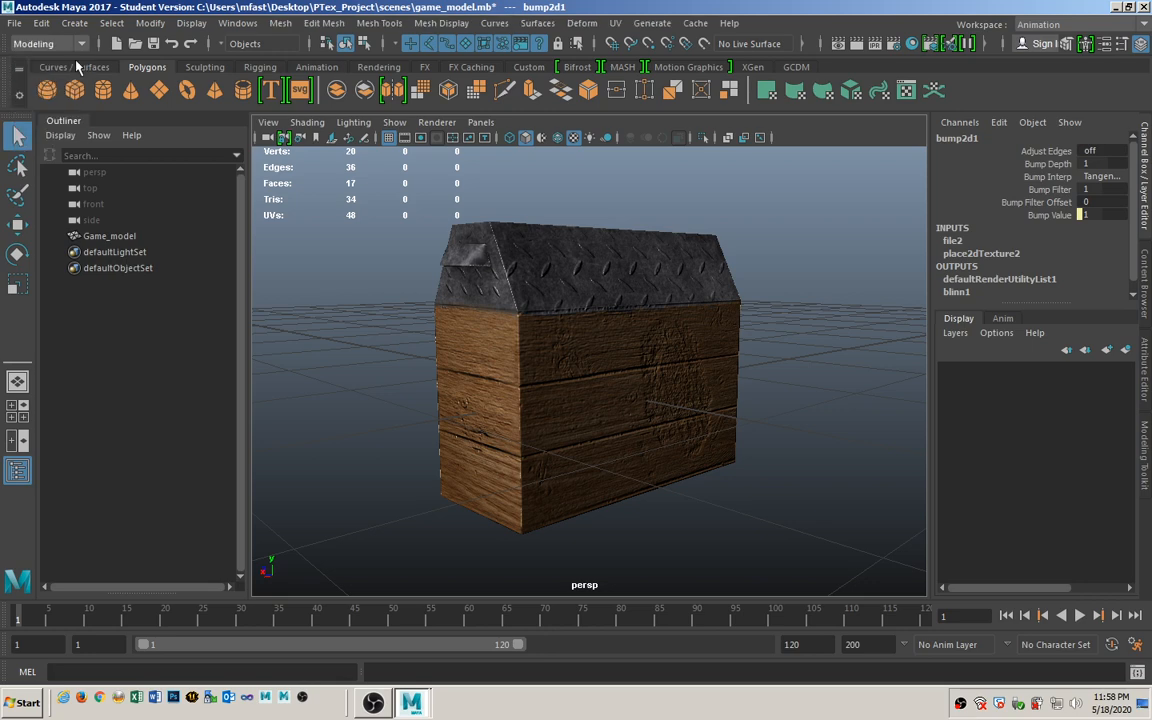
{"action": "left_click", "coordinate": [615, 23]}
{"action": "left_click", "coordinate": [676, 64]}
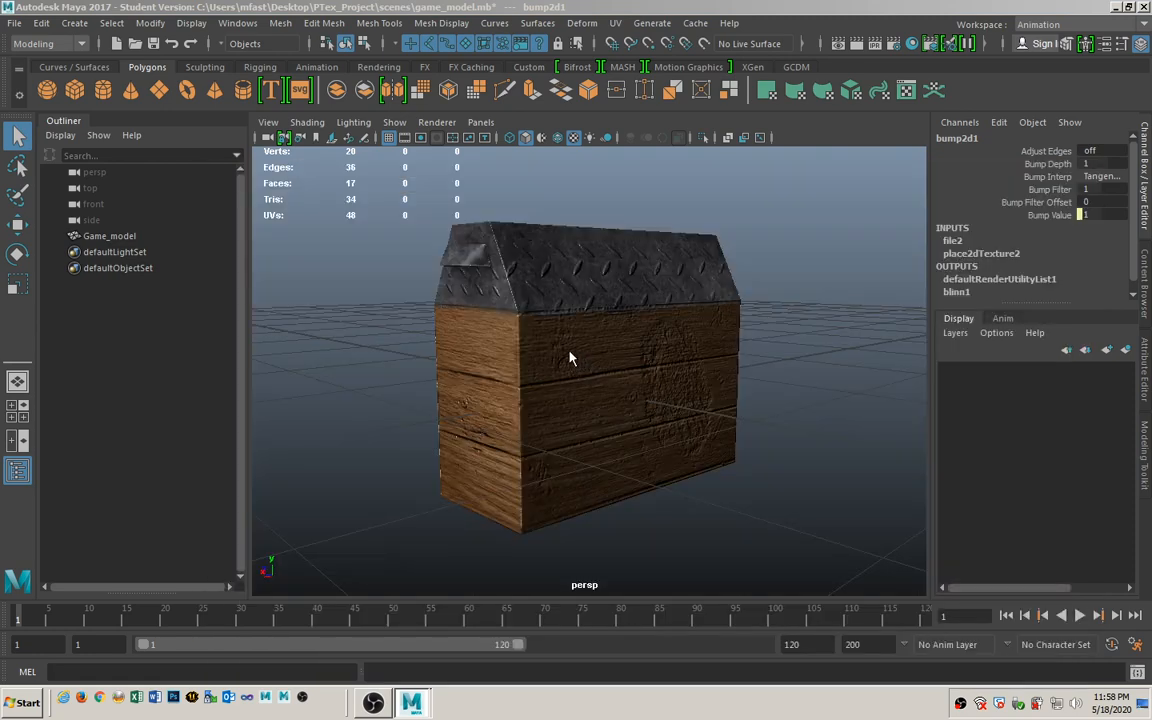
{"action": "left_click", "coordinate": [568, 315]}
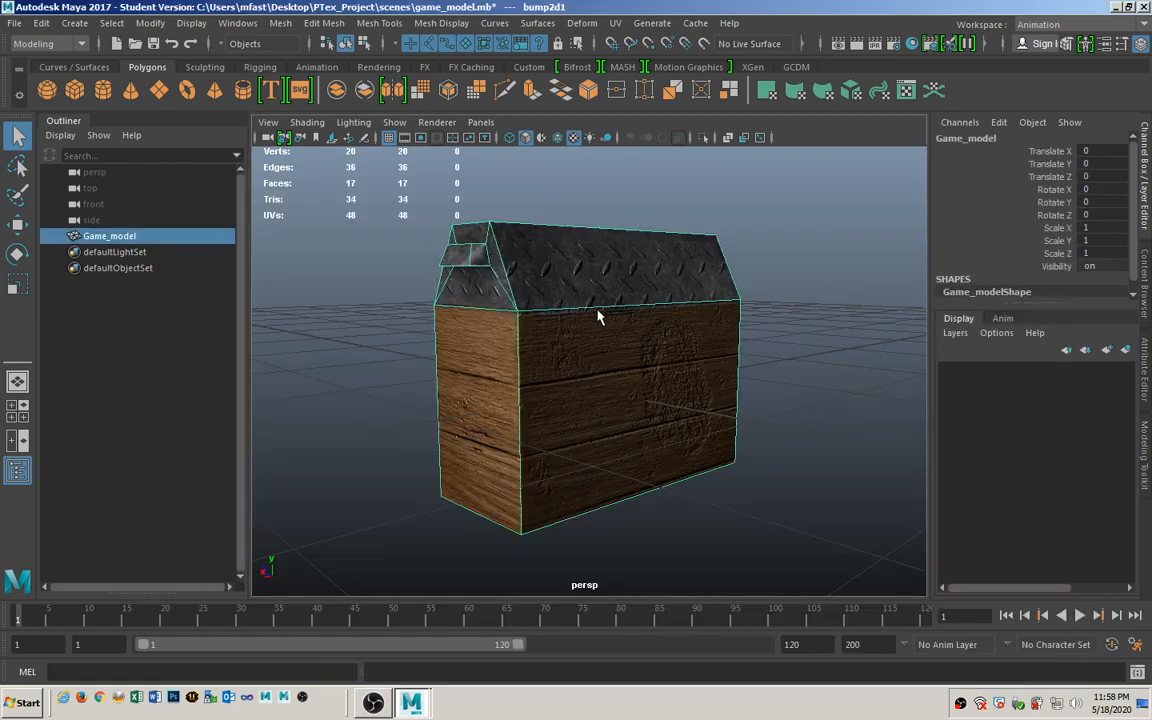
{"action": "left_click", "coordinate": [704, 54]}
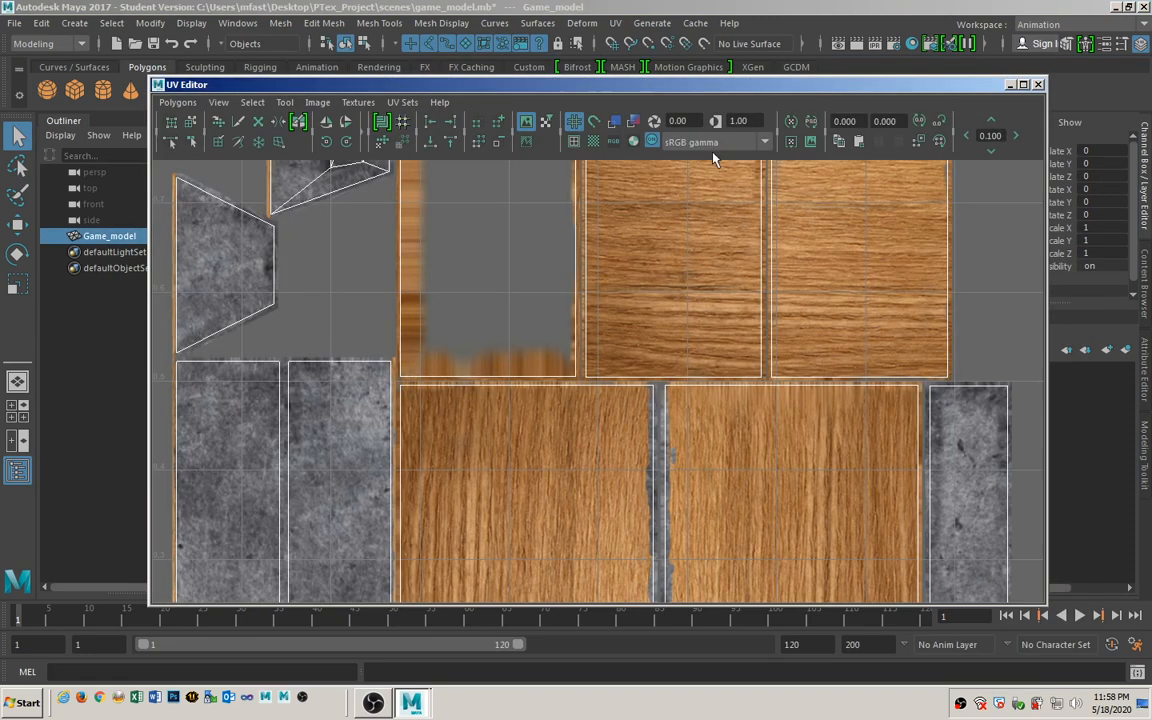
{"action": "key", "text": "f"}
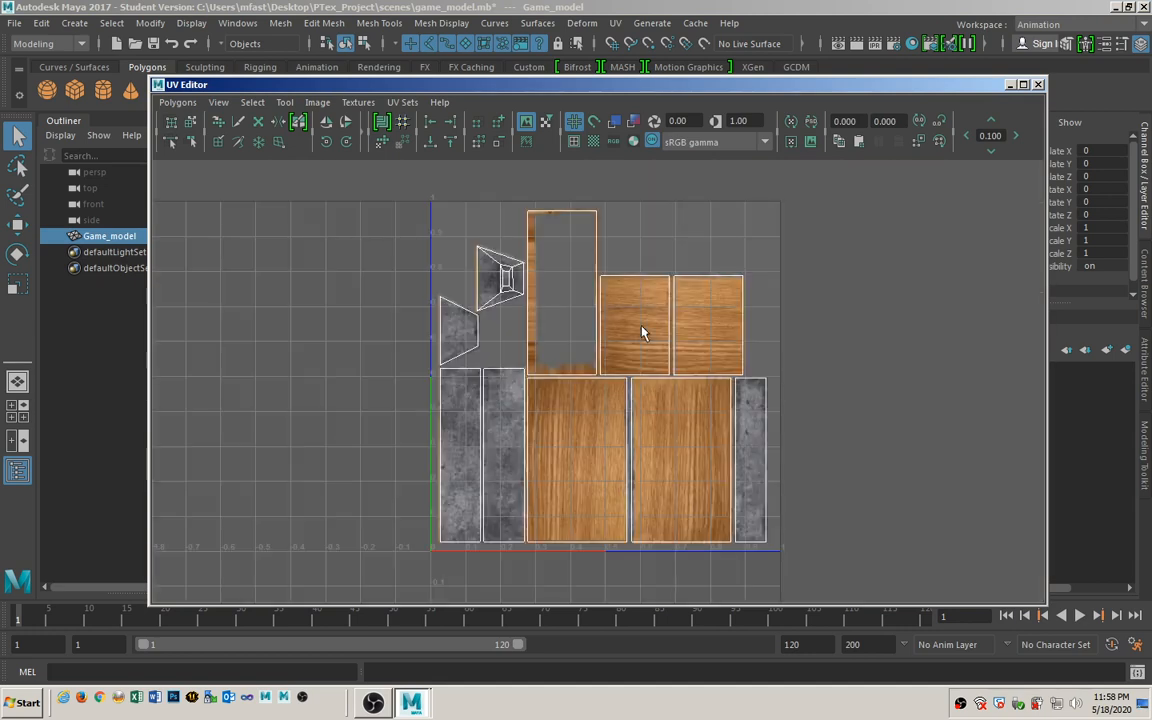
{"action": "left_click", "coordinate": [1038, 84]}
{"action": "left_click", "coordinate": [765, 368]}
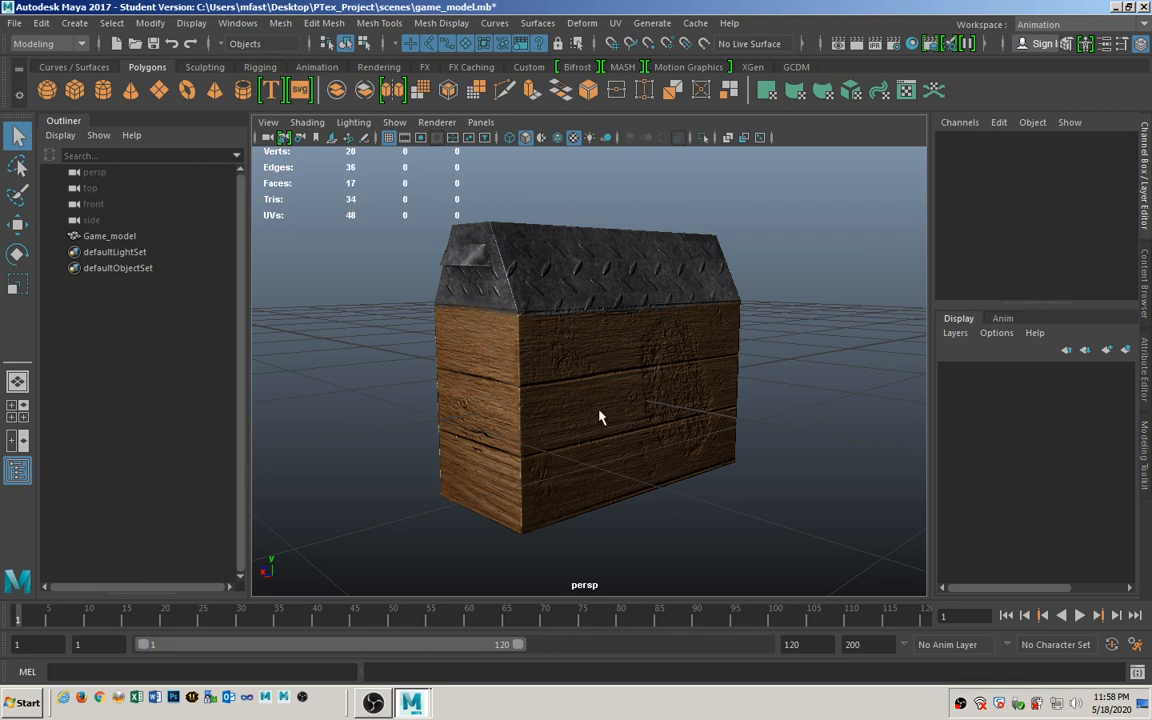
Hide the grid in the perspective viewport.
{"action": "mouse_move", "coordinate": [599, 417]}
{"action": "left_mouse_down", "text": "alt"}
{"action": "mouse_move", "coordinate": [775, 404]}
{"action": "mouse_move", "coordinate": [589, 409]}
{"action": "mouse_move", "coordinate": [590, 424]}
{"action": "left_mouse_up", "text": "alt"}
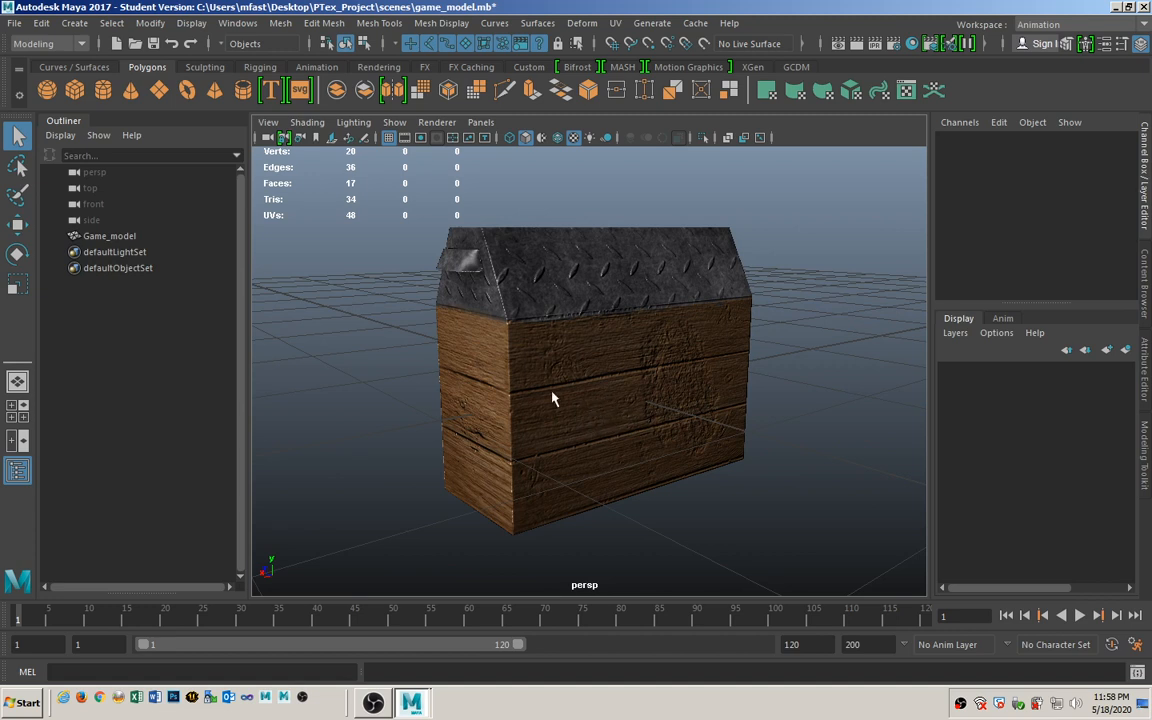
{"action": "left_click", "coordinate": [389, 138]}
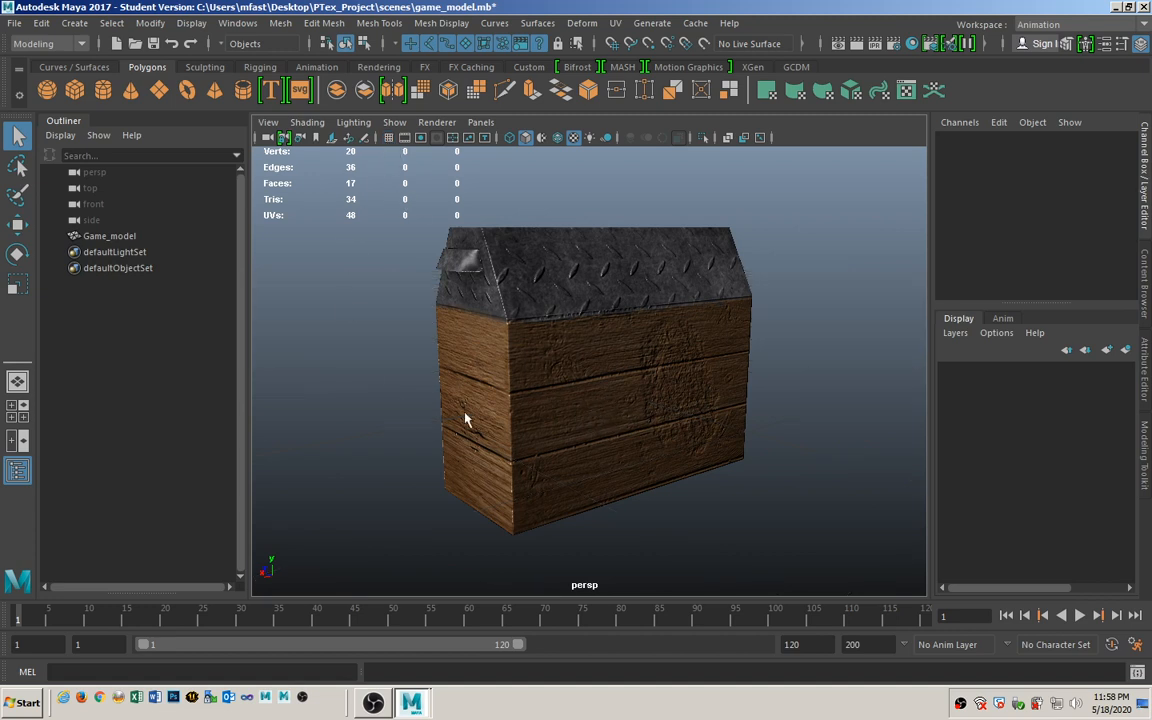
{"action": "left_click_drag", "start_coordinate": [531, 384], "coordinate": [603, 417], "text": "alt"}
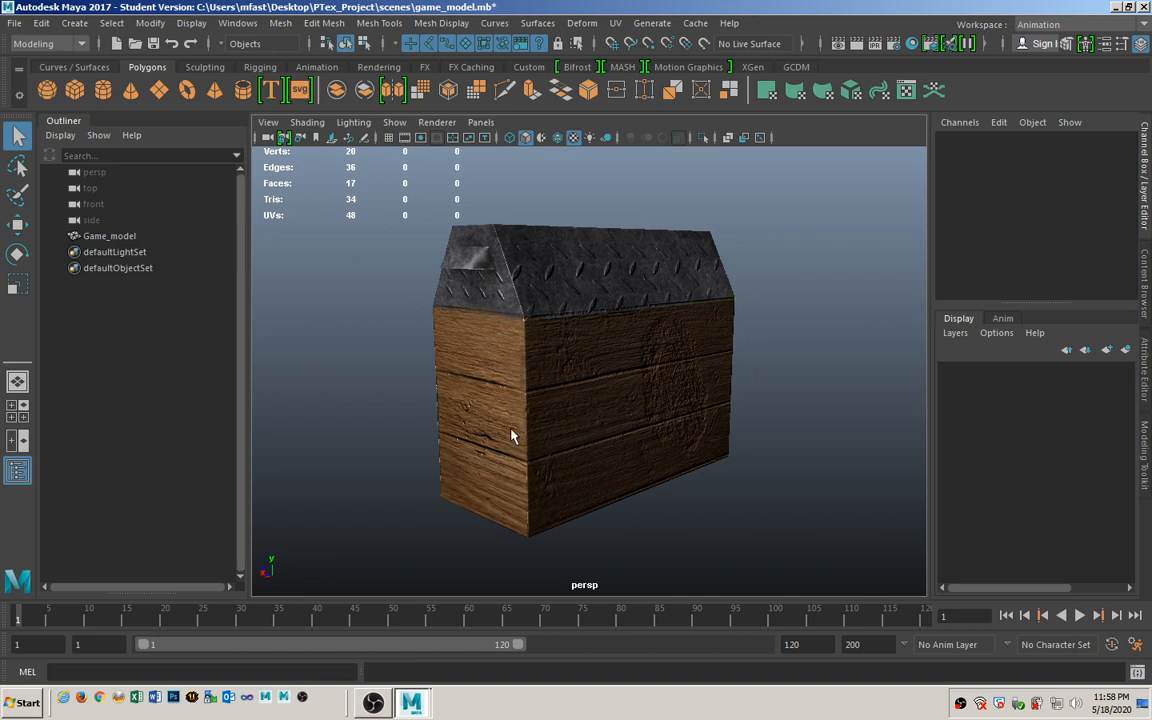
Examine the textured crate's wood planks and metal roof from several angles under the viewport lighting.
{"action": "left_click_drag", "start_coordinate": [559, 459], "coordinate": [522, 374], "text": "alt"}
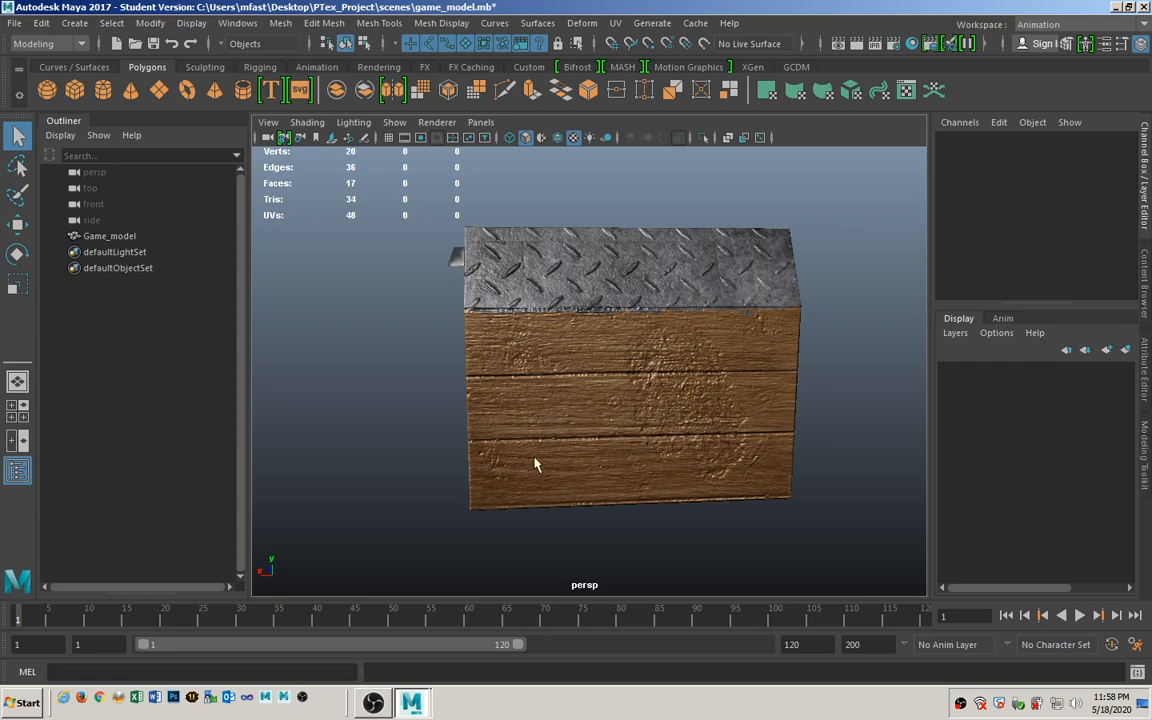
{"action": "left_click_drag", "start_coordinate": [535, 463], "coordinate": [641, 445], "text": "alt"}
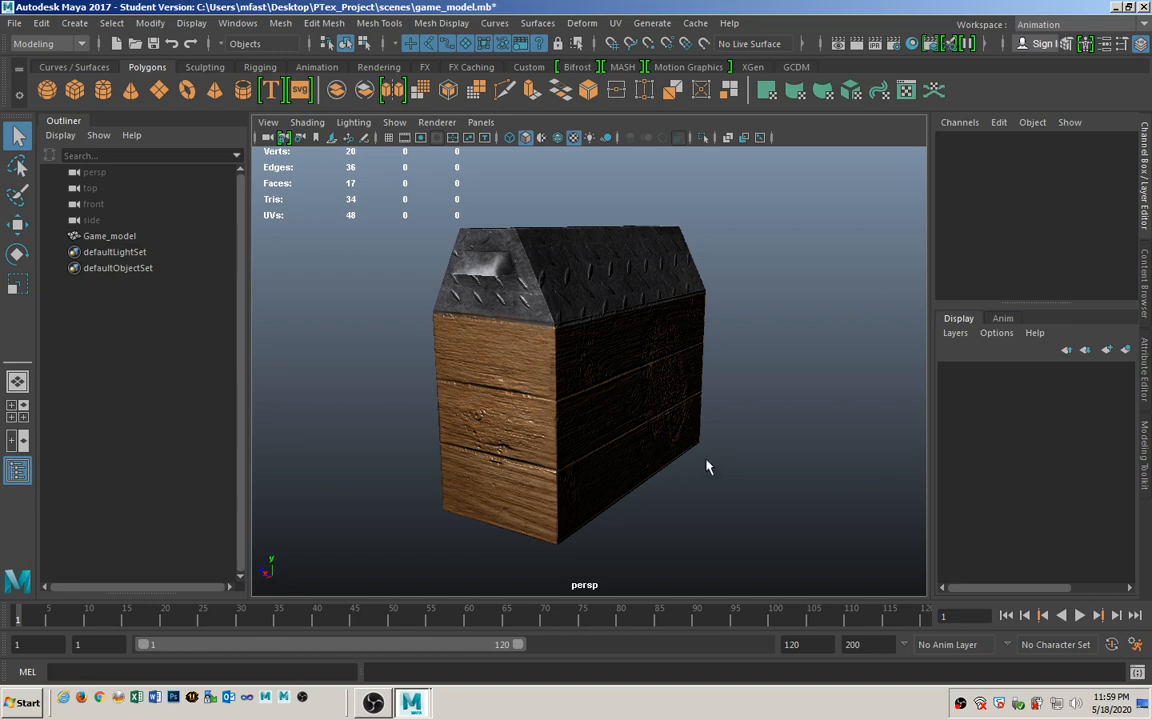
{"action": "left_click_drag", "start_coordinate": [710, 468], "coordinate": [625, 430], "text": "alt"}
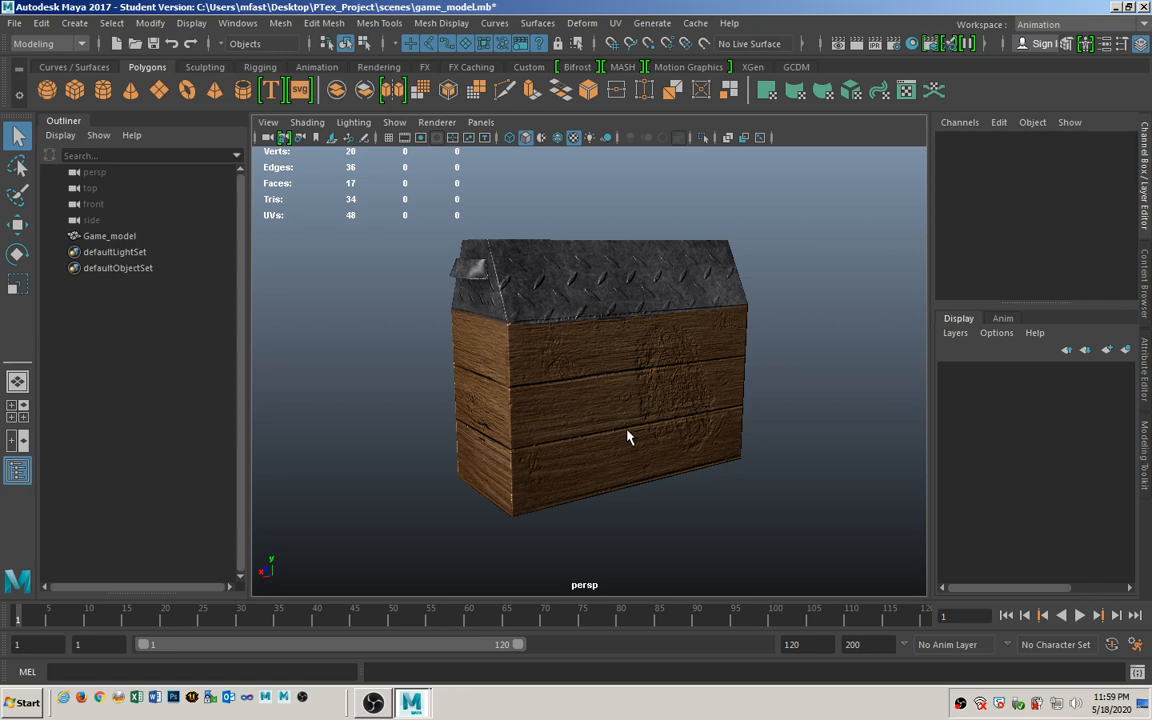
{"action": "left_click_drag", "start_coordinate": [609, 432], "coordinate": [580, 428], "text": "alt"}
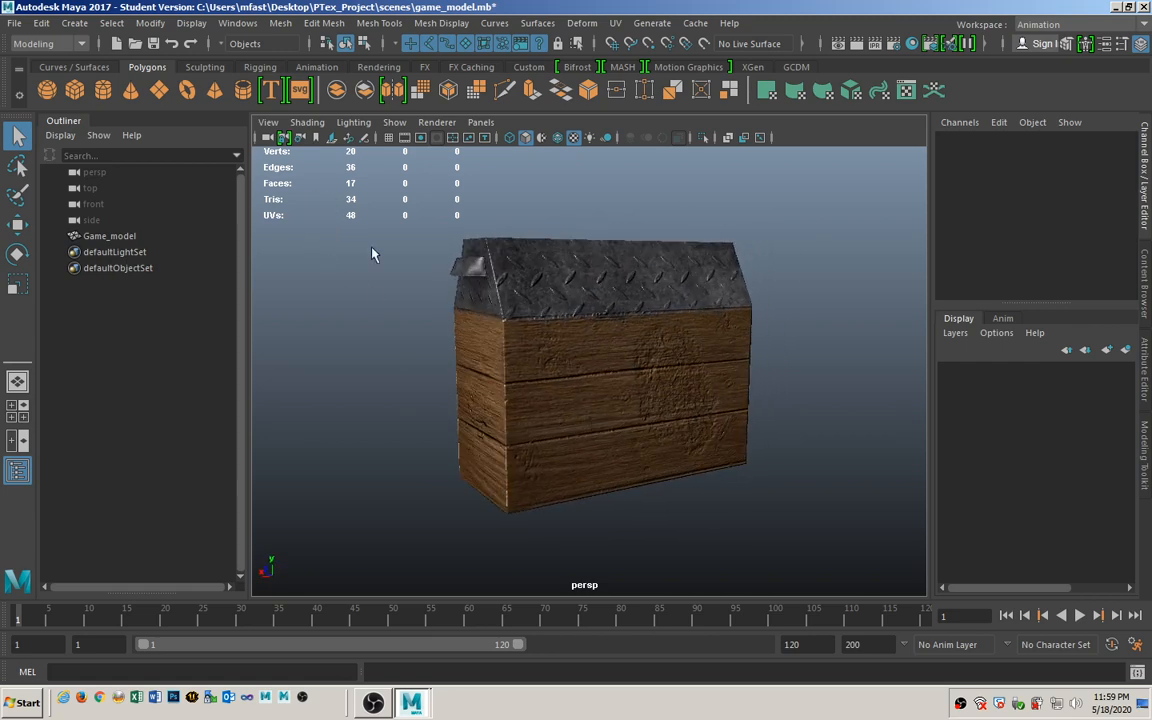
{"action": "left_click_drag", "start_coordinate": [371, 254], "coordinate": [591, 291], "text": "alt"}
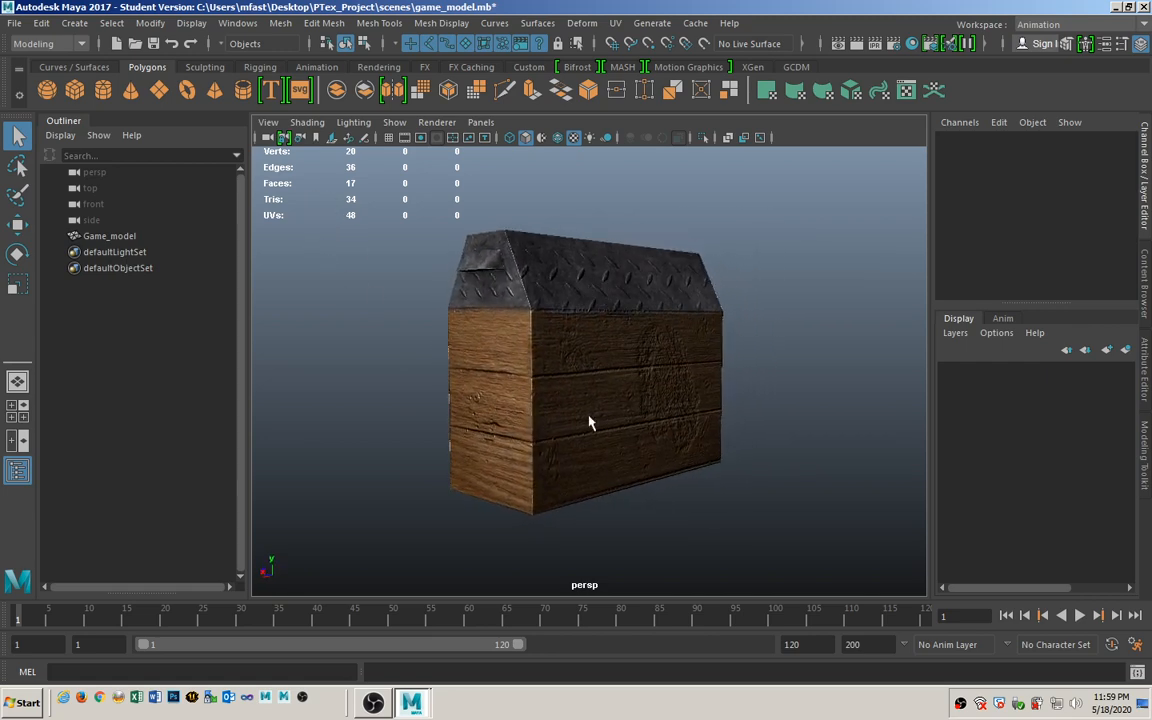
{"action": "right_click_drag", "start_coordinate": [428, 450], "coordinate": [454, 455], "text": "alt"}
{"action": "left_click_drag", "start_coordinate": [516, 460], "coordinate": [528, 456], "text": "alt"}
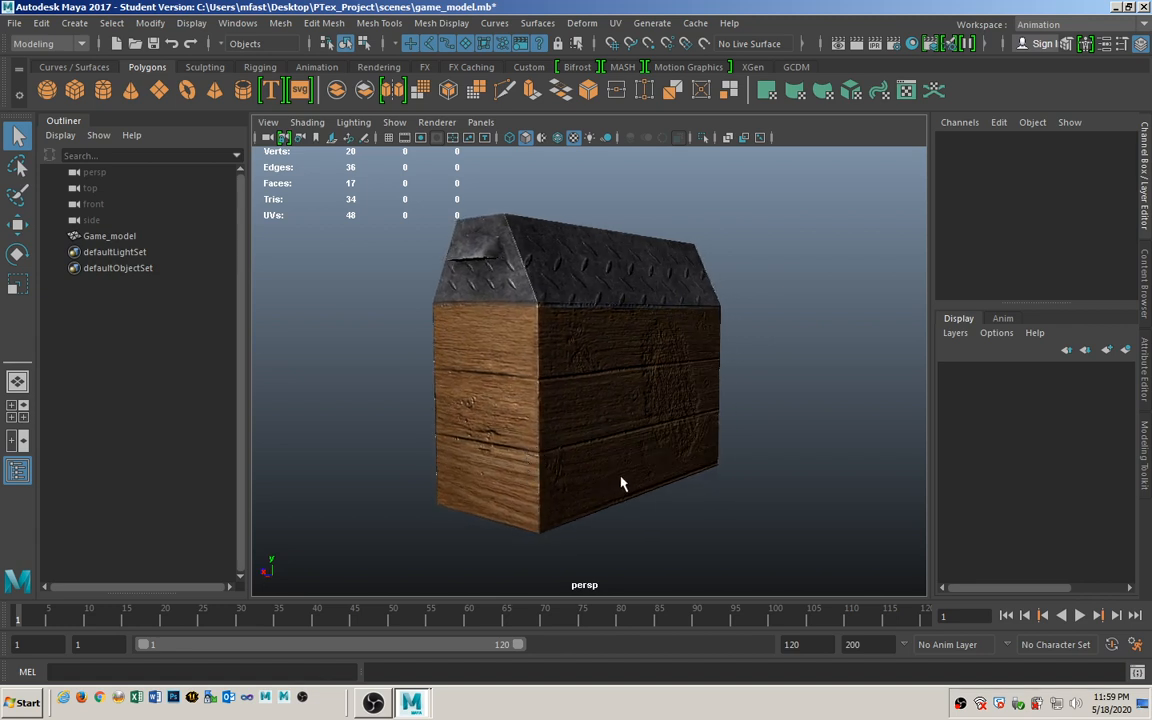
{"action": "mouse_move", "coordinate": [633, 472]}
{"action": "left_mouse_down", "text": "alt"}
{"action": "mouse_move", "coordinate": [617, 450]}
{"action": "mouse_move", "coordinate": [614, 463]}
{"action": "left_mouse_up", "text": "alt"}
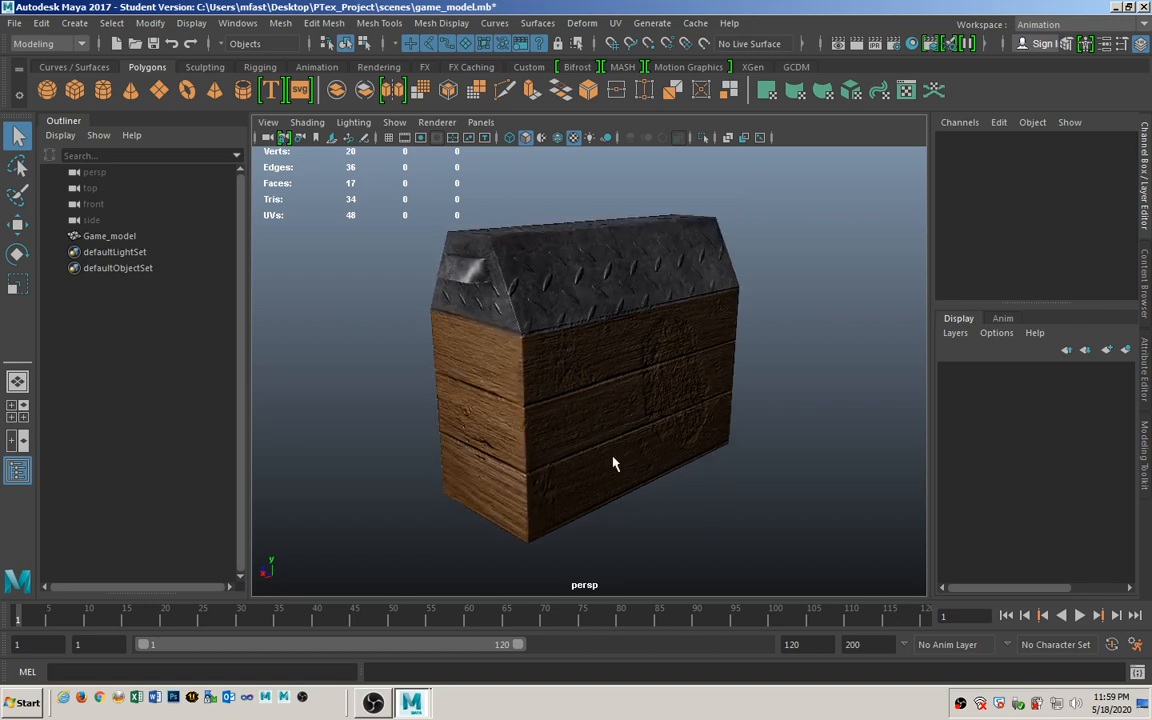